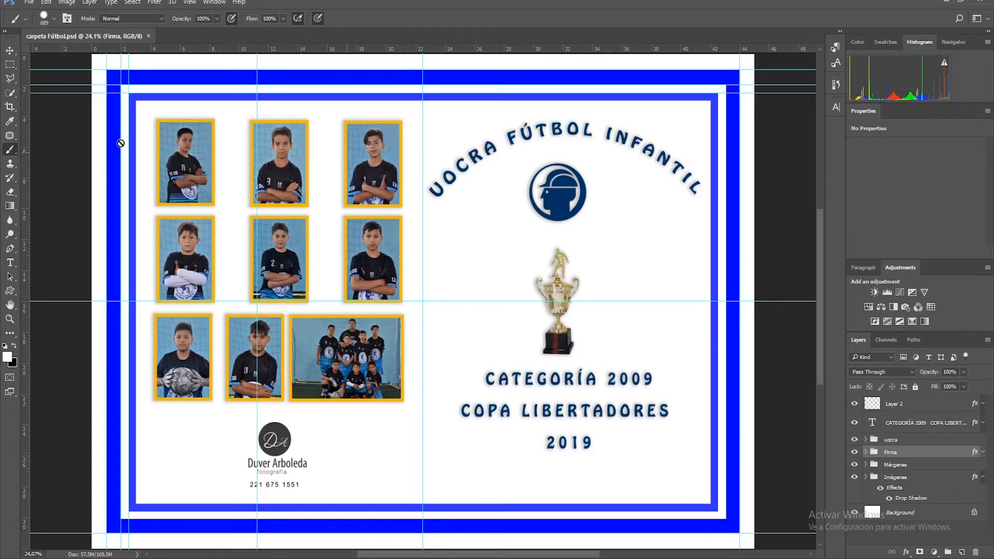
# Step: Open the Silueta 01 image in Photoshop as a new document from the [U01_32] Teoria sobre funcionamiento de máscaras folder
pyautogui.moveTo(164, 558)
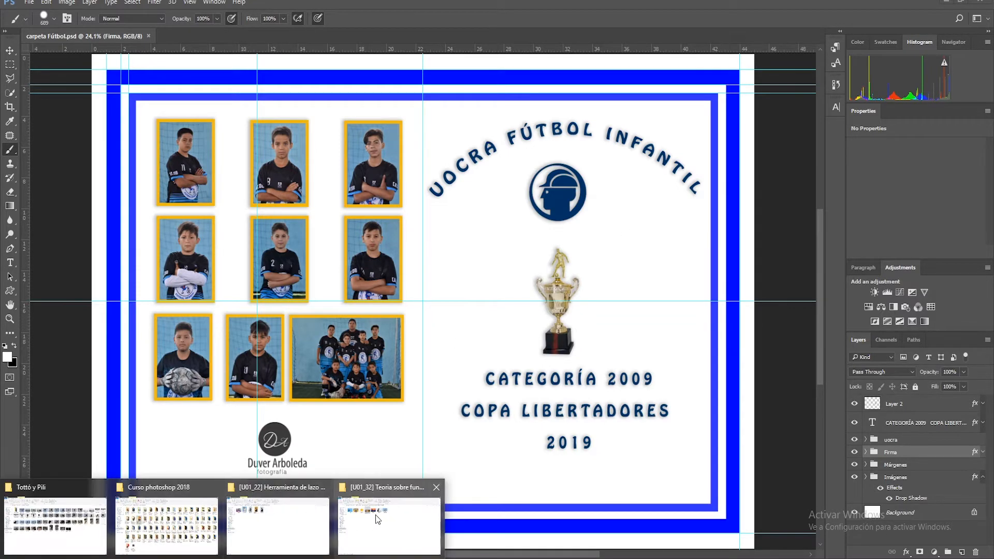
pyautogui.click(381, 515)
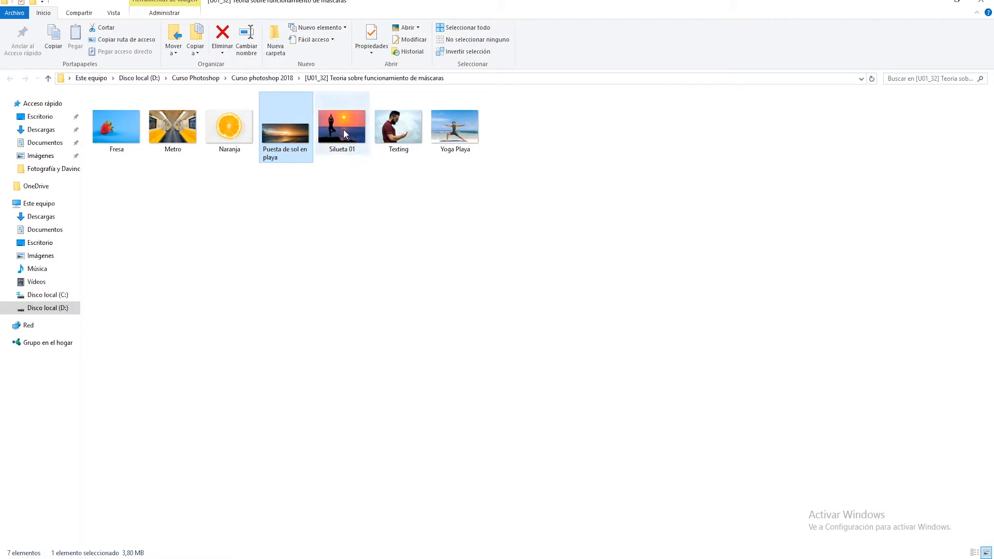
pyautogui.moveTo(345, 133)
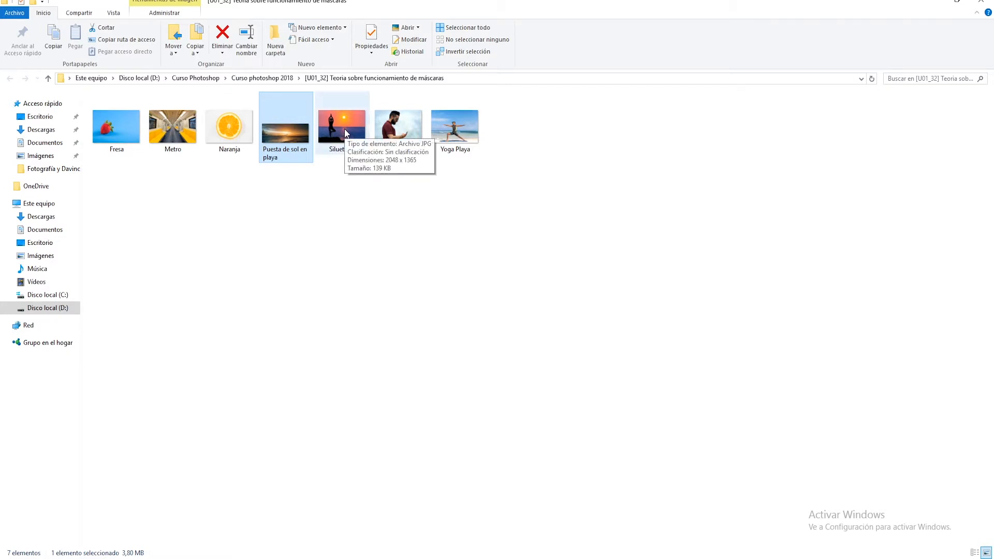
pyautogui.moveTo(344, 128); pyautogui.dragTo(314, 34)
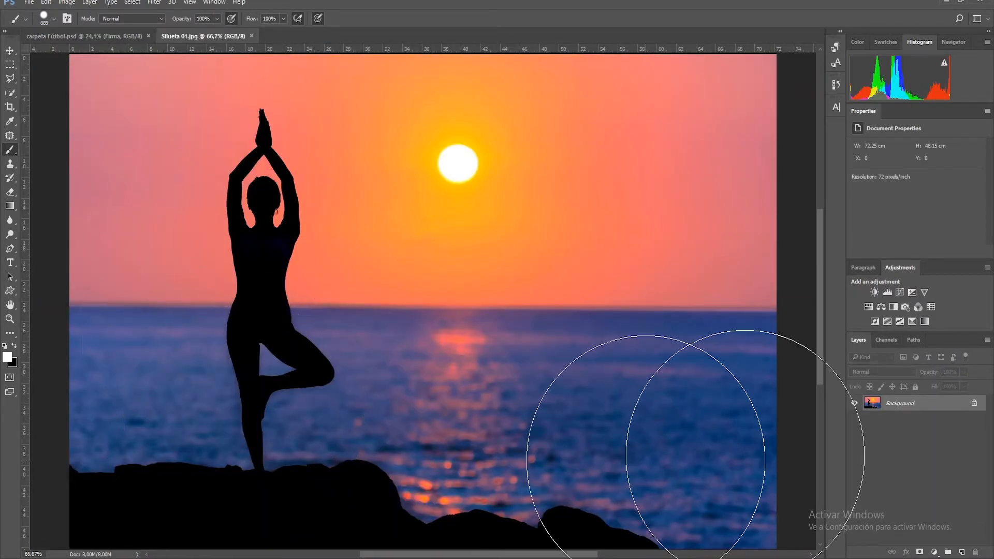
# Step: Duplicate the Background layer and hide the original
pyautogui.click(9, 50)
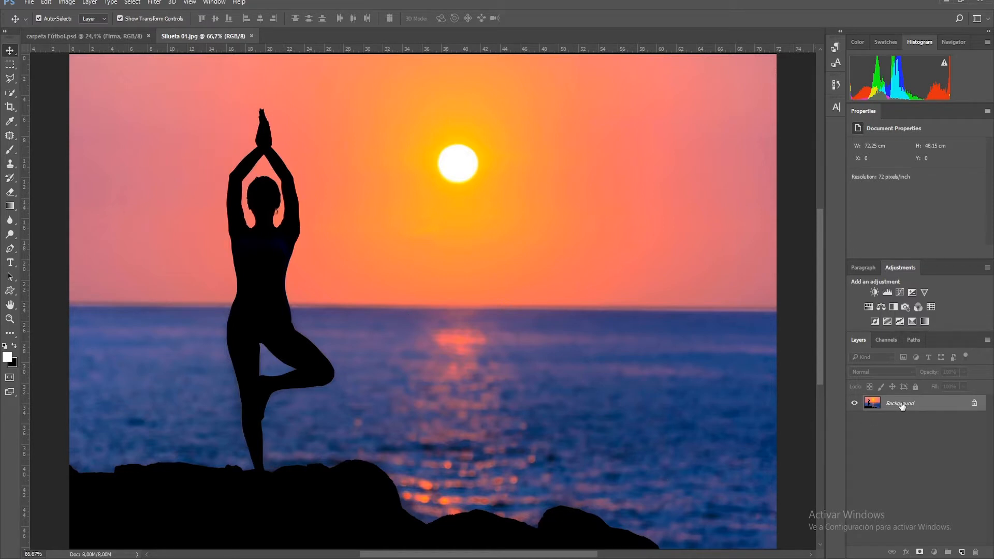
pyautogui.hotkey('ctrl', 'j')
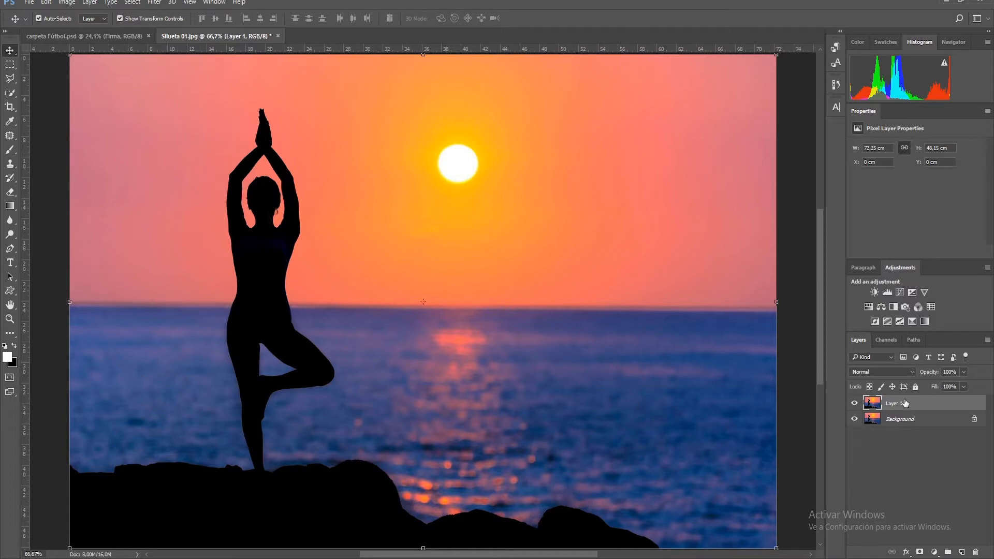
pyautogui.click(855, 418)
# Step: Select the black silhouette and rocks with the Magic Wand at tolerance 10, then sample the dark area on the woman's chest
pyautogui.click(9, 93)
pyautogui.click(36, 104)
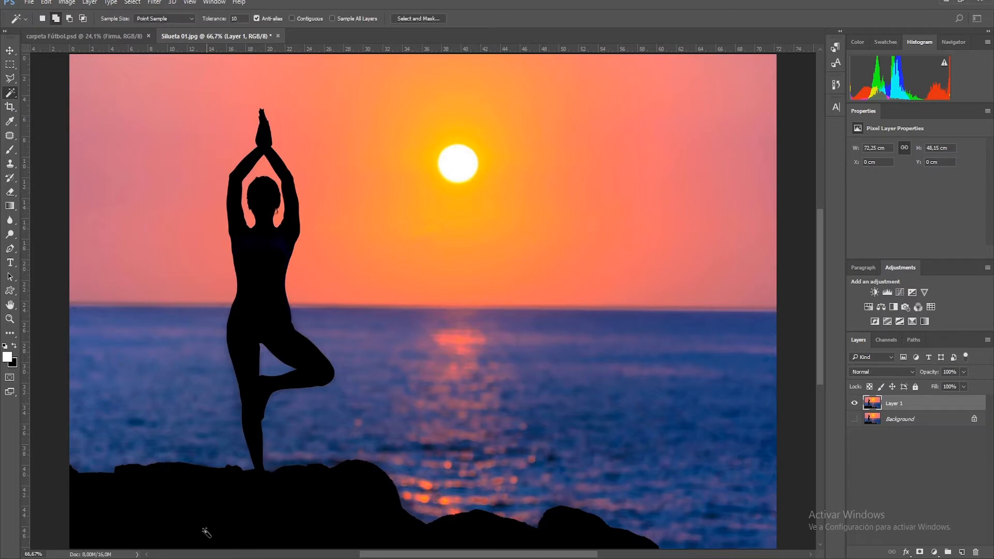
pyautogui.click(176, 500)
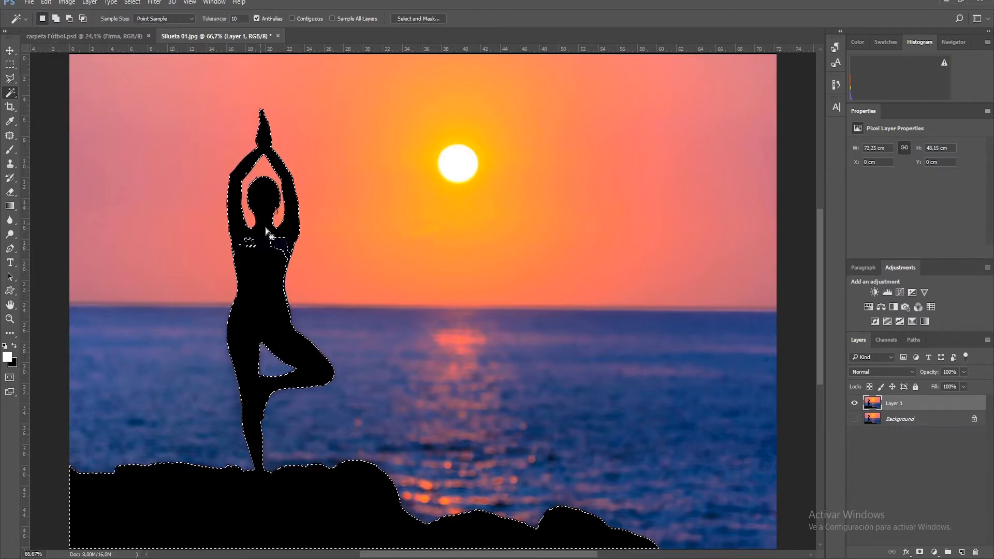
pyautogui.click(277, 243)
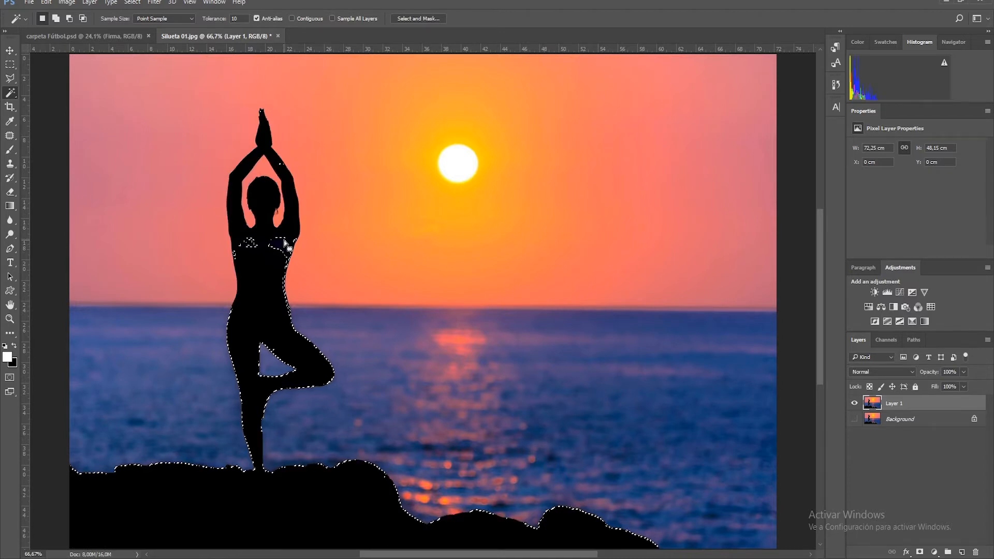
# Step: Subtract the silhouette's black tone from the Magic Wand selection, switch to intersect mode, and deselect
pyautogui.click(55, 19)
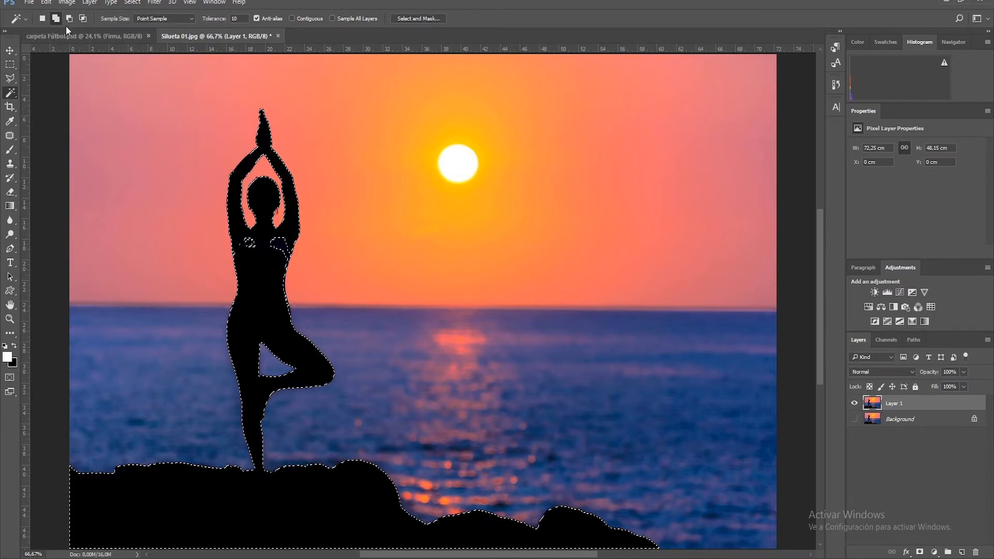
pyautogui.click(69, 19)
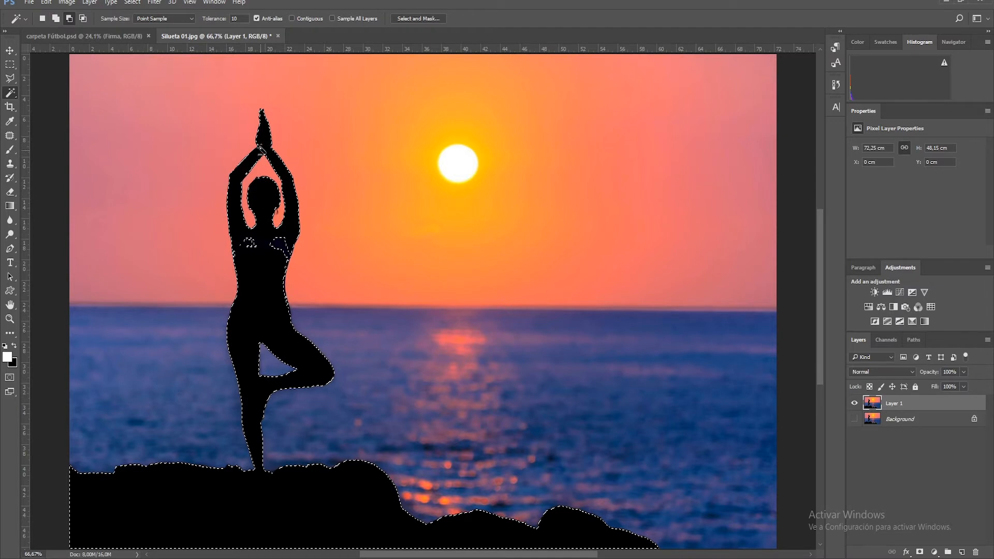
pyautogui.click(264, 138)
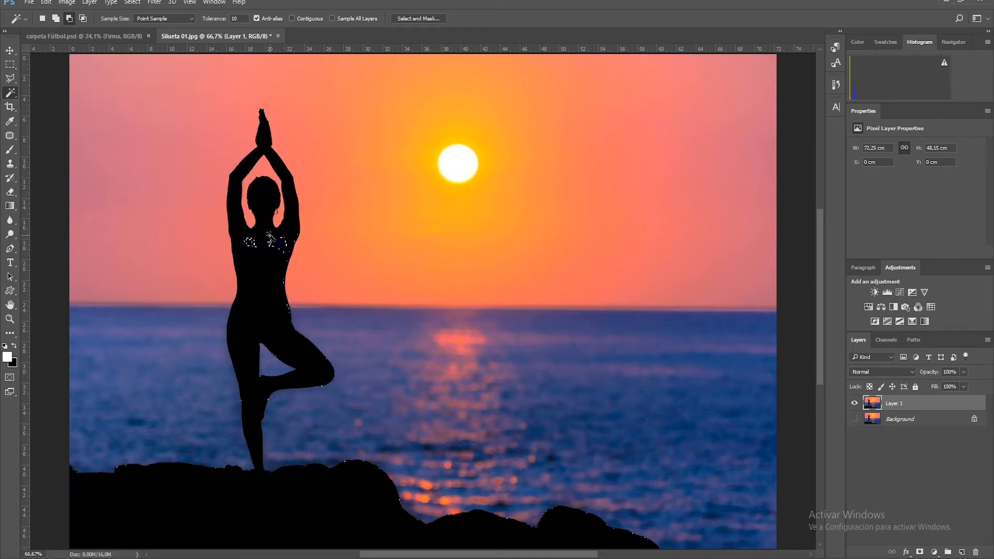
pyautogui.click(84, 19)
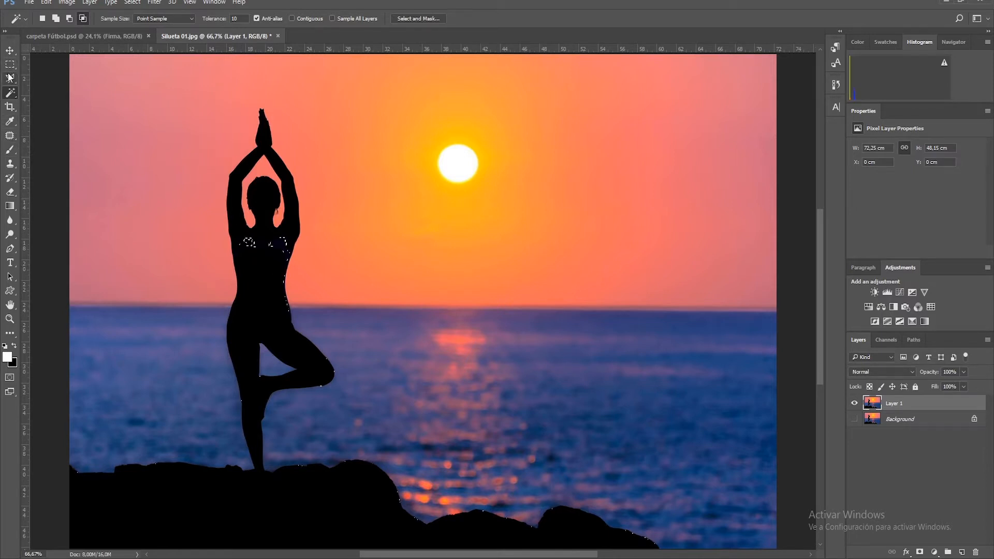
pyautogui.hotkey('ctrl', 'd')
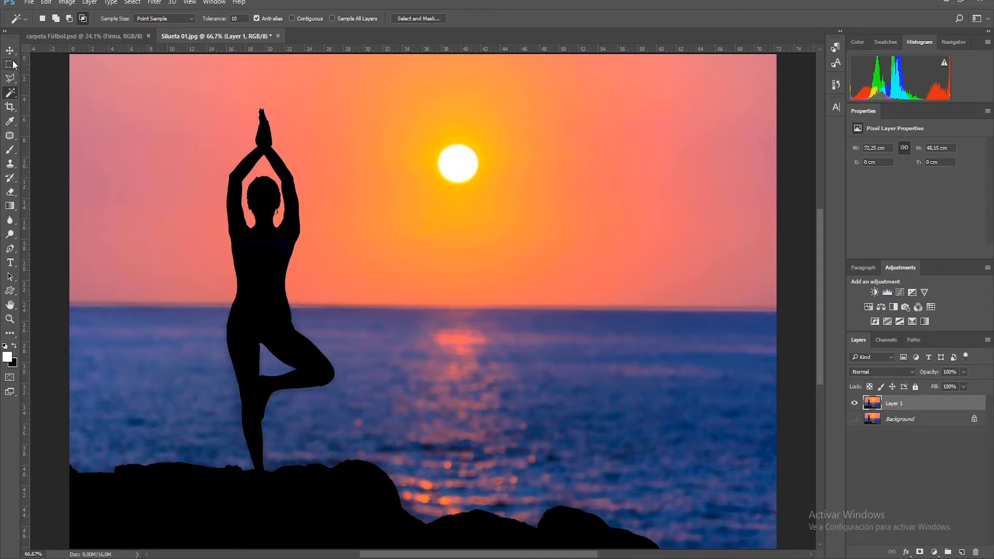
# Step: Draw a wide rectangular selection around the sun and add a narrower rectangle reaching down to the horizon
pyautogui.click(10, 64)
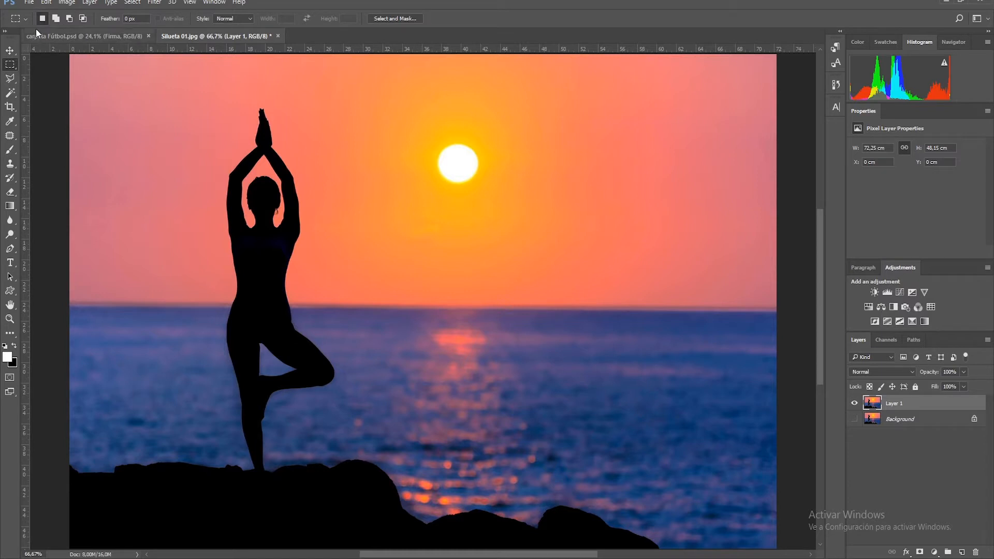
pyautogui.rightClick(13, 68)
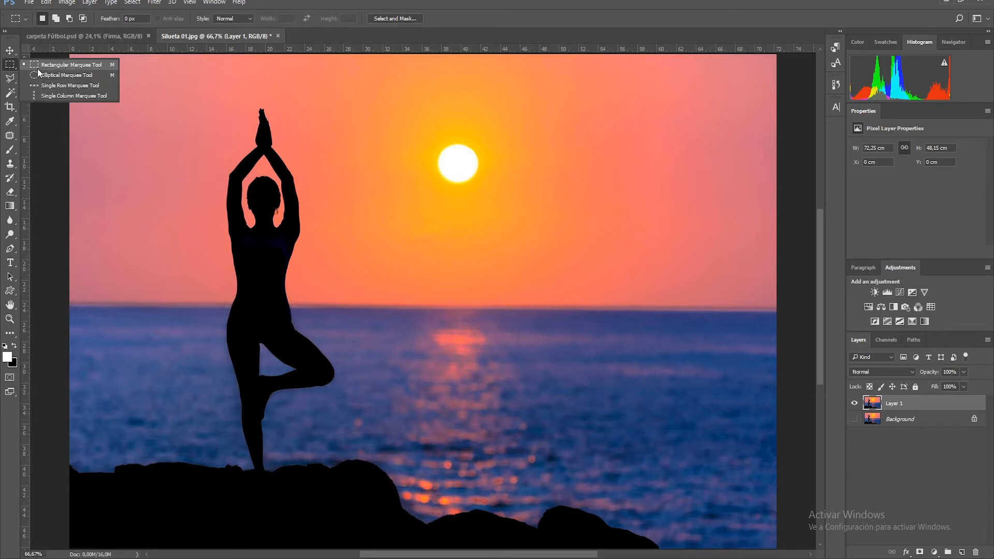
pyautogui.click(37, 66)
pyautogui.moveTo(403, 135); pyautogui.dragTo(616, 233)
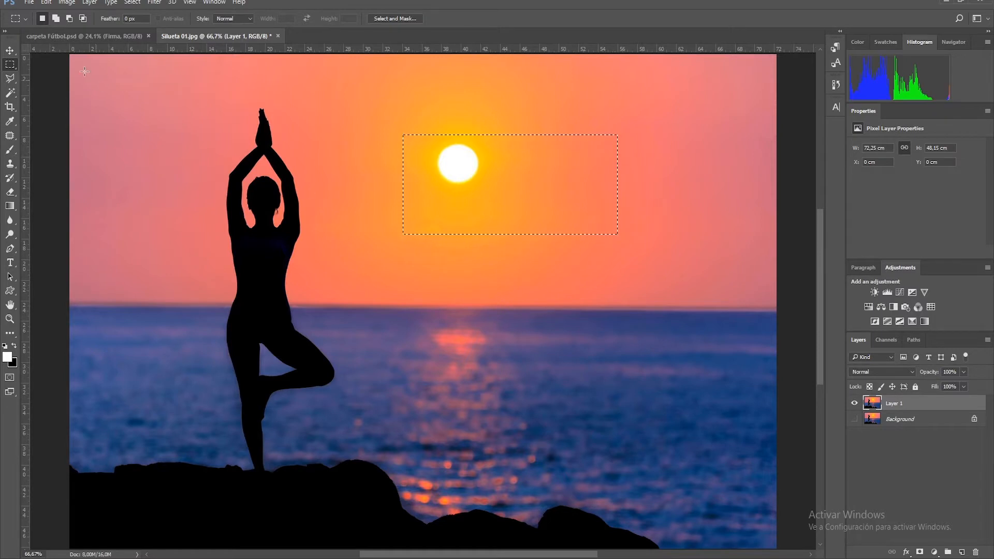
pyautogui.click(56, 19)
pyautogui.moveTo(440, 218); pyautogui.dragTo(507, 317)
# Step: Subtract a rectangle over the sun from the selection, then intersect it with a rectangle over the lower sky and sea
pyautogui.click(69, 19)
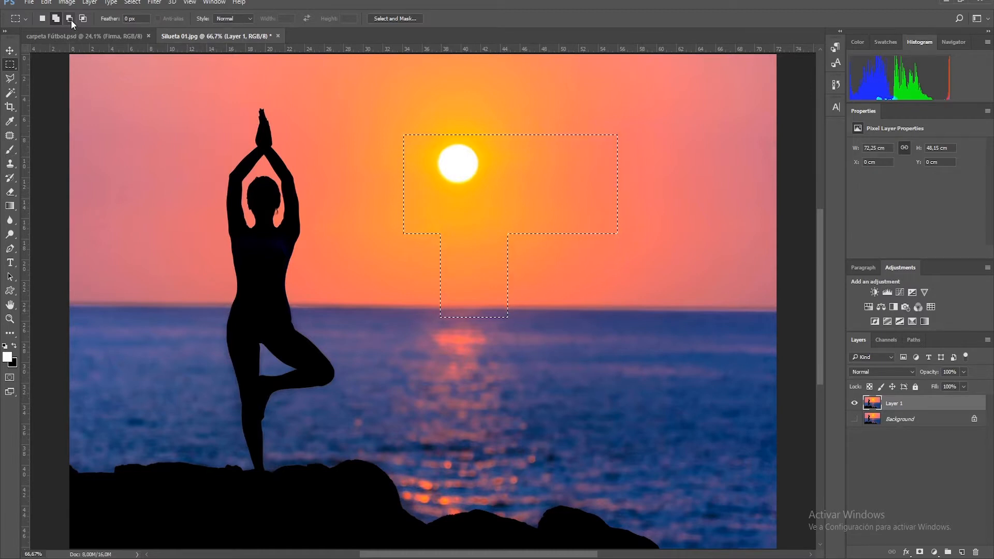
pyautogui.moveTo(399, 132); pyautogui.dragTo(507, 189)
pyautogui.click(83, 19)
pyautogui.moveTo(483, 238); pyautogui.dragTo(673, 404)
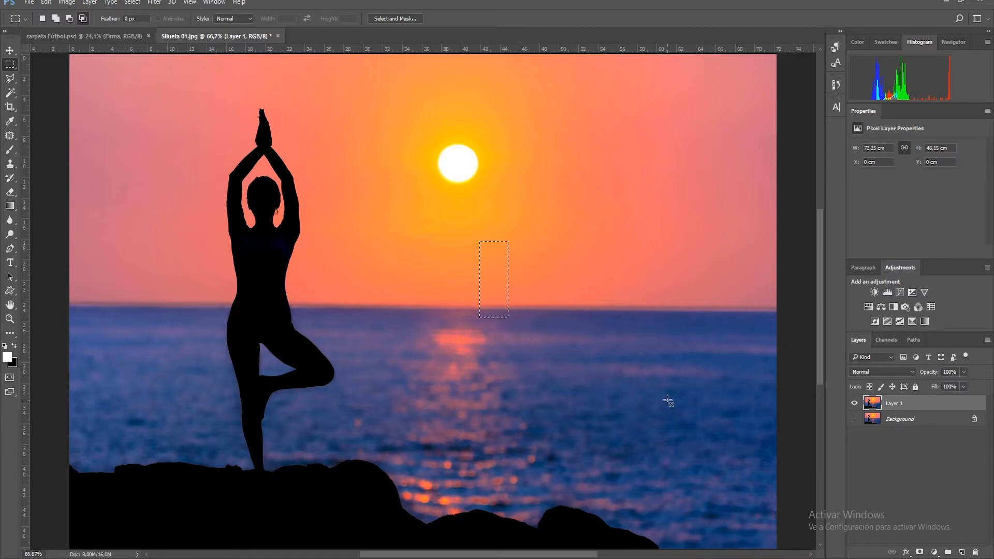
# Step: Add a circular selection over the sun with the Elliptical Marquee tool
pyautogui.rightClick(10, 69)
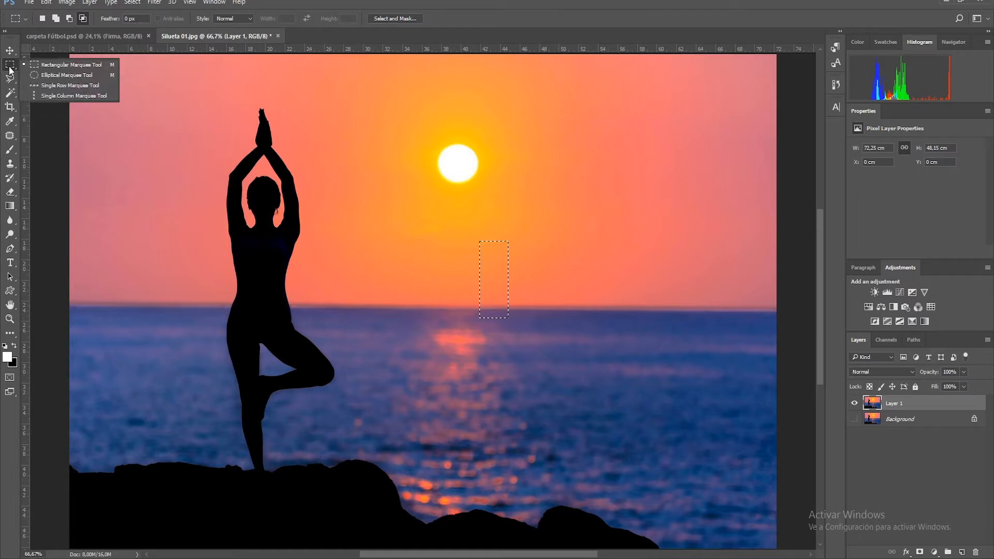
pyautogui.click(48, 76)
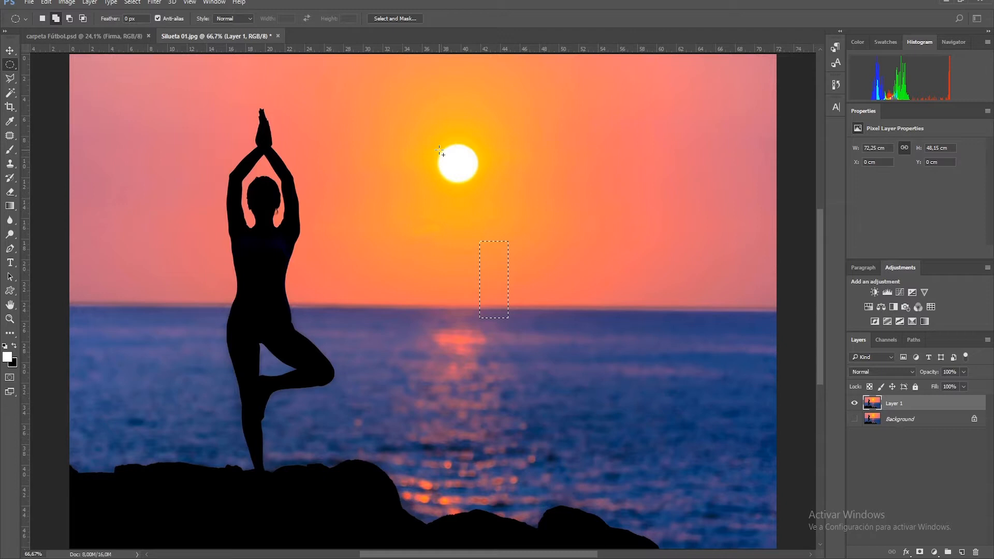
pyautogui.moveTo(439, 150); pyautogui.dragTo(477, 199)
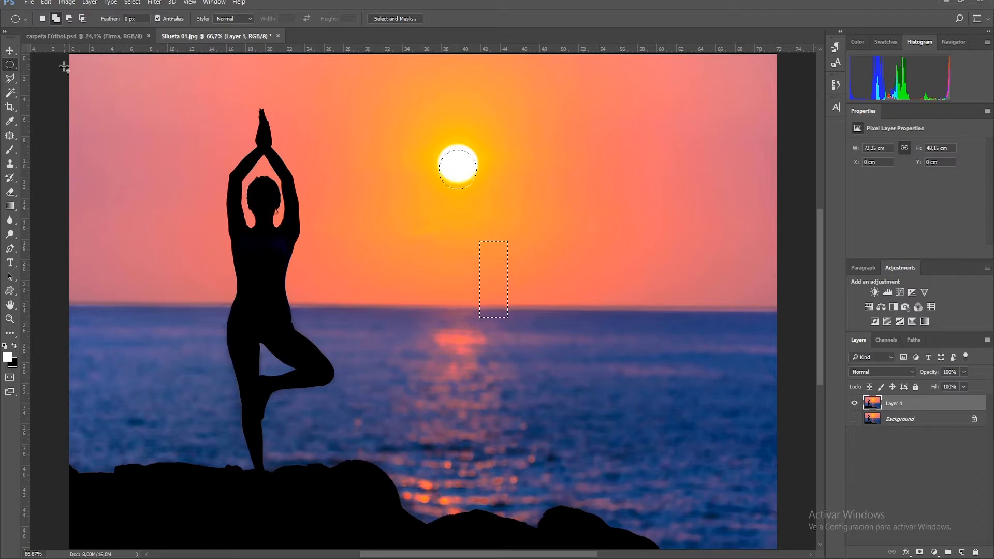
# Step: Try moving the selected sun and rectangle pixels upward, undo the move, and deselect
pyautogui.click(11, 51)
pyautogui.moveTo(455, 174); pyautogui.dragTo(459, 150)
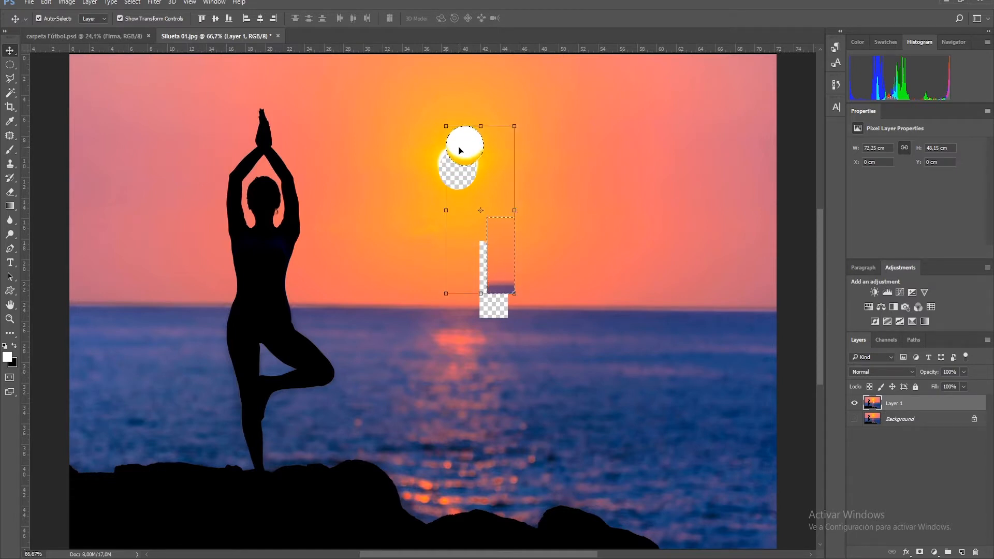
pyautogui.click(10, 64)
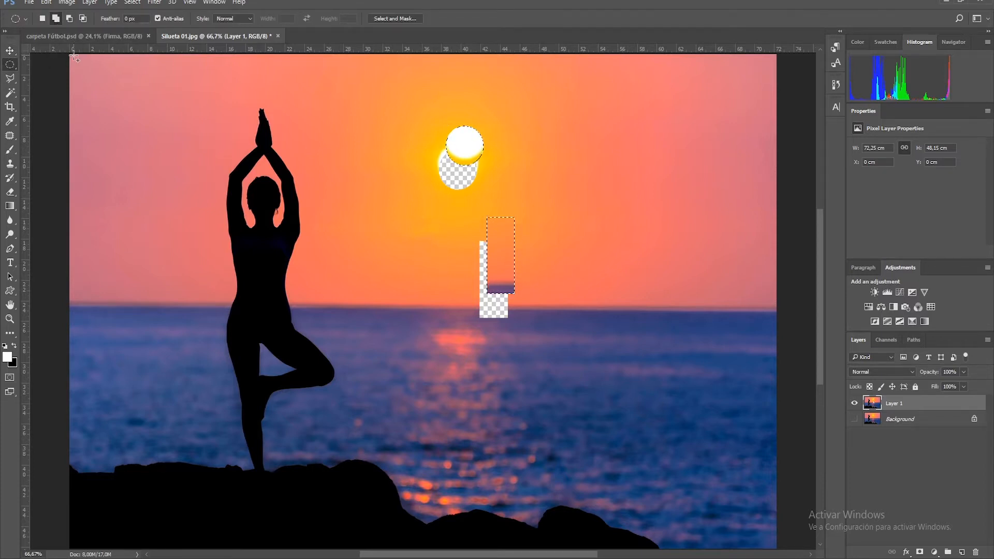
pyautogui.hotkey('ctrl', 'z')
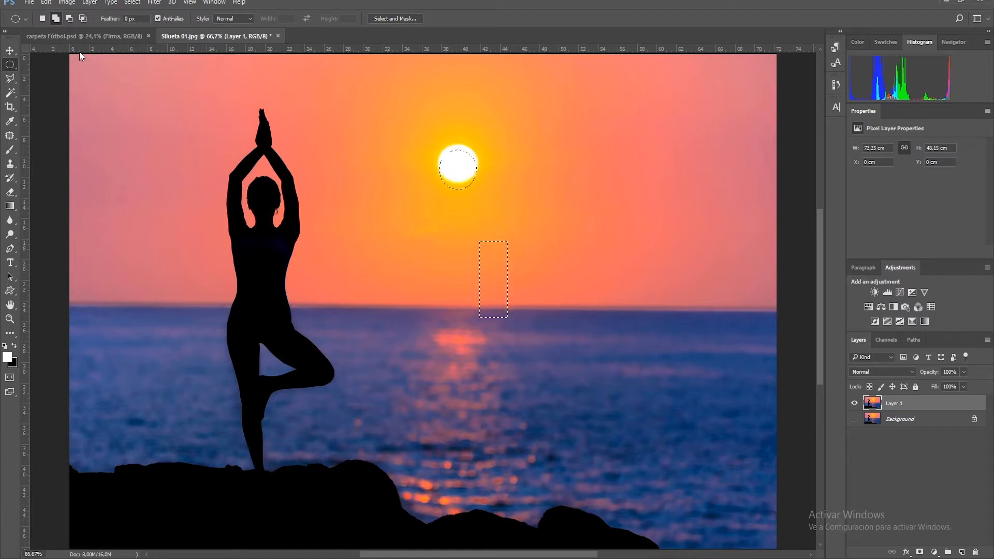
pyautogui.hotkey('ctrl', 'd')
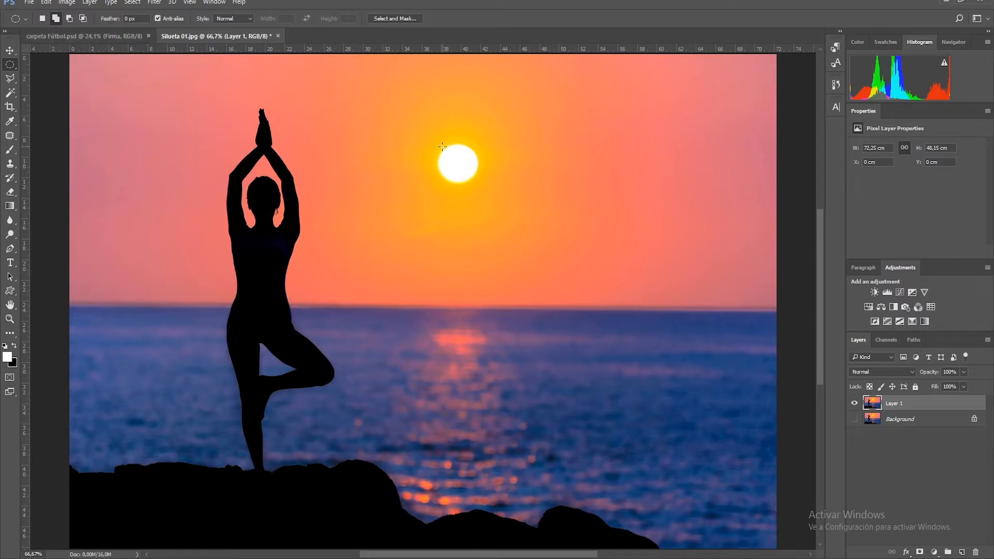
# Step: Select the sun with a tight-fitting circular selection and open it in Select and Mask
pyautogui.moveTo(442, 147); pyautogui.dragTo(478, 195)
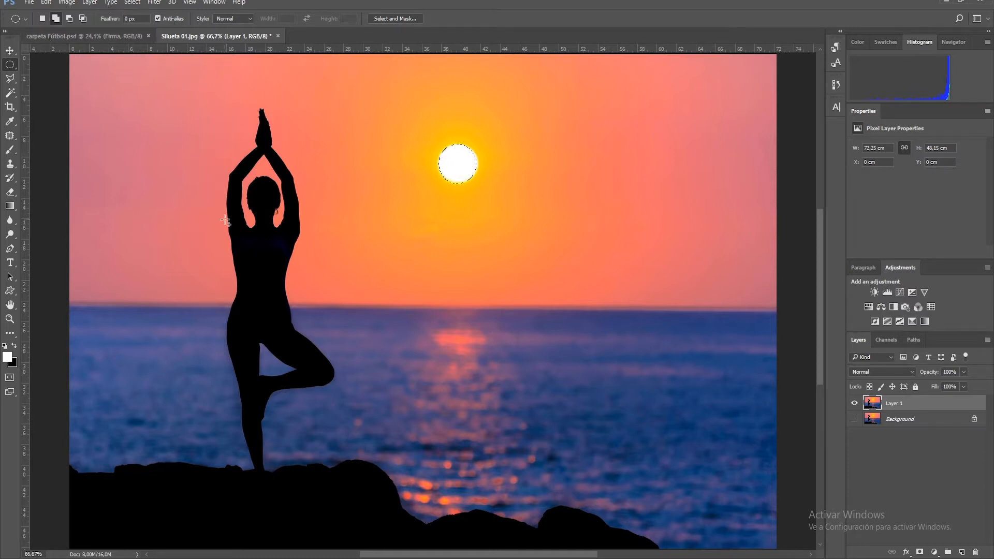
pyautogui.moveTo(115, 21); pyautogui.dragTo(150, 22)
pyautogui.click(394, 19)
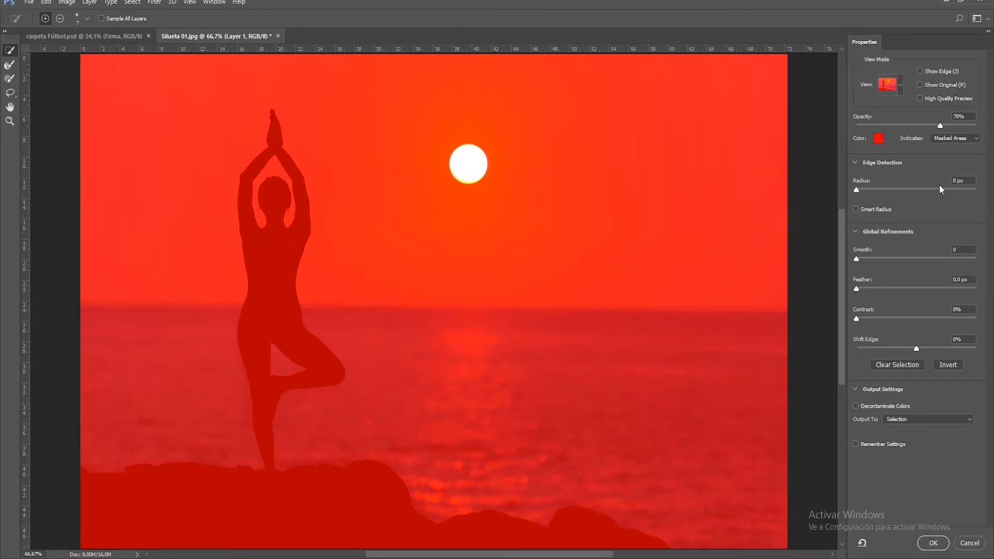
# Step: Set the overlay opacity to 41% and the edge detection radius to 1 px, briefly previewing the edge
pyautogui.moveTo(938, 124); pyautogui.dragTo(925, 126)
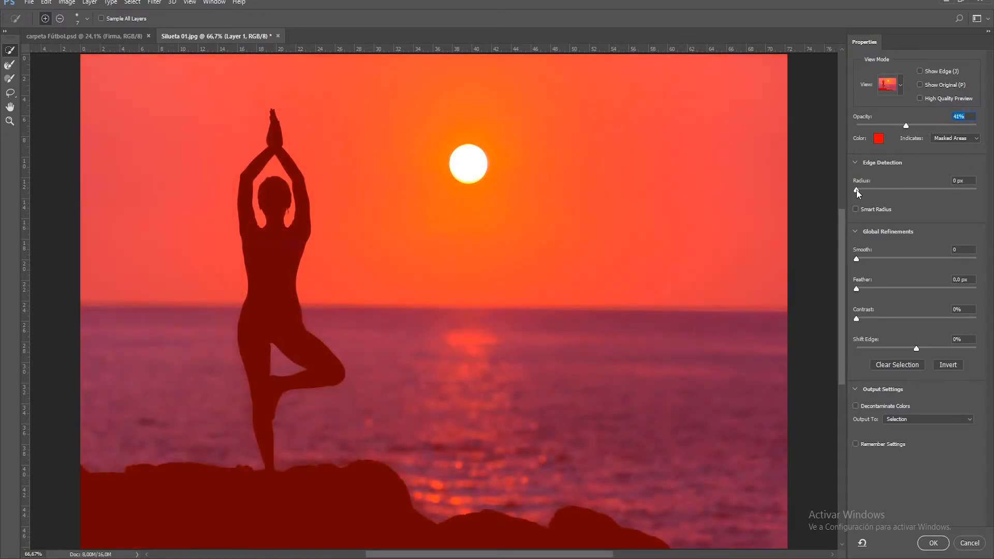
pyautogui.moveTo(856, 190); pyautogui.dragTo(863, 193)
pyautogui.click(920, 70)
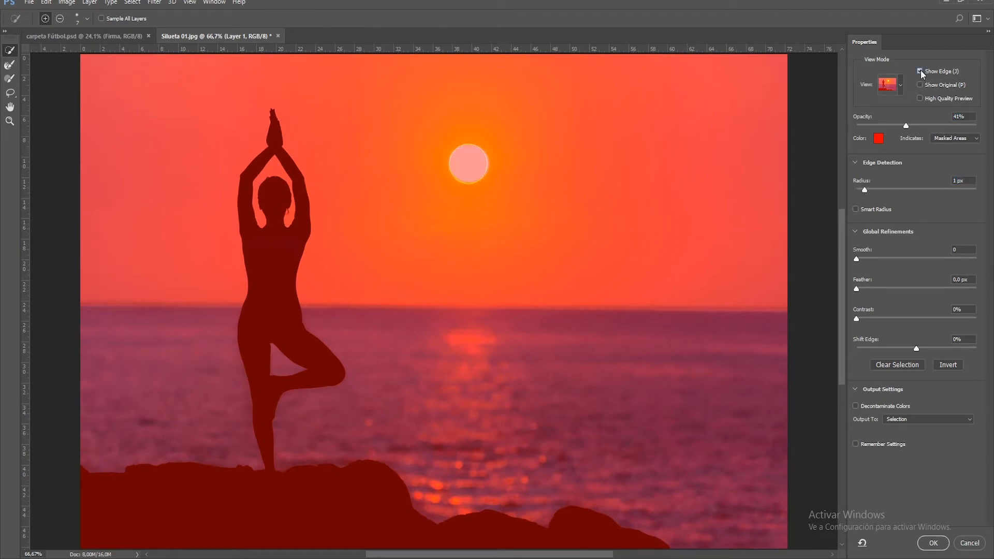
pyautogui.click(920, 71)
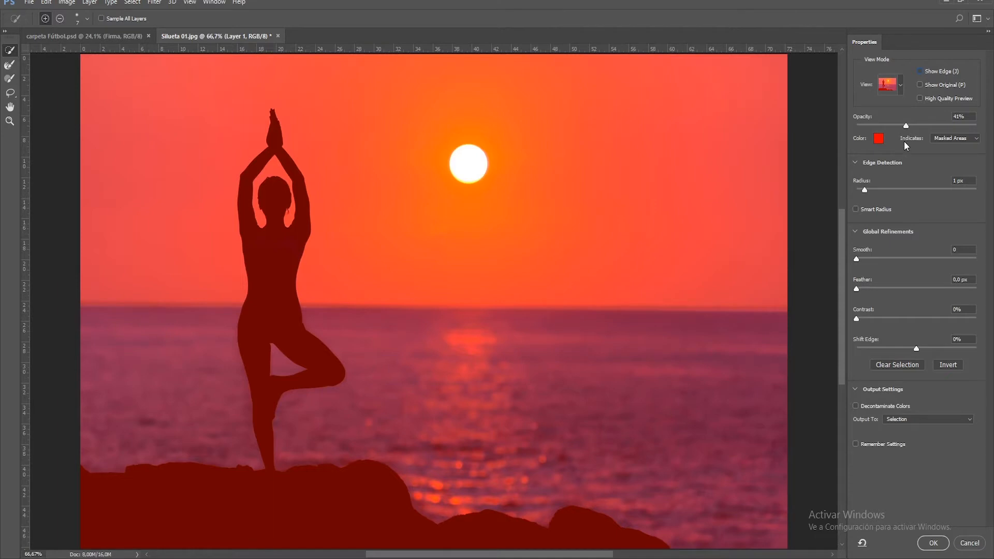
# Step: Change the overlay color to yellow ffea00 and make it indicate Selected Areas
pyautogui.click(878, 138)
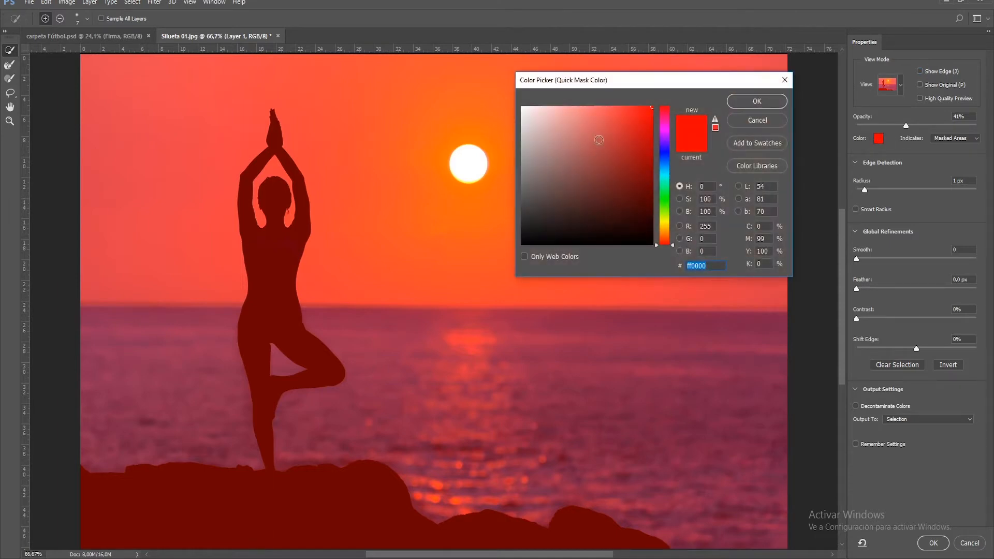
pyautogui.click(663, 224)
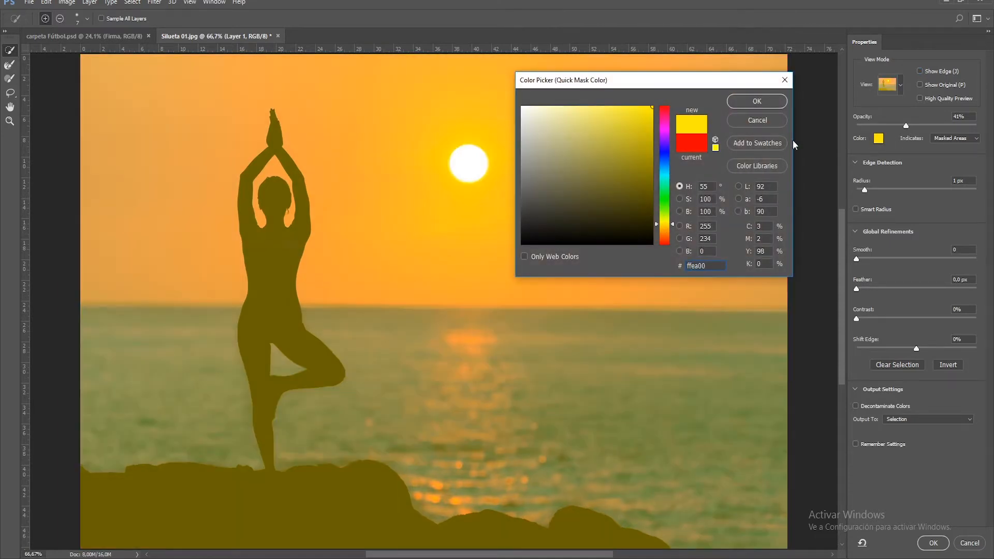
pyautogui.click(769, 101)
pyautogui.click(967, 139)
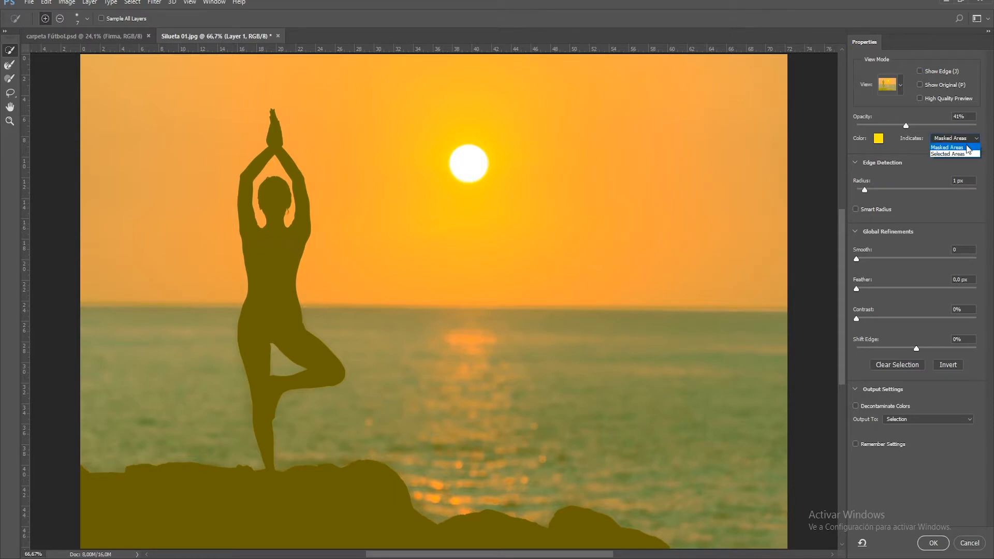
pyautogui.click(960, 155)
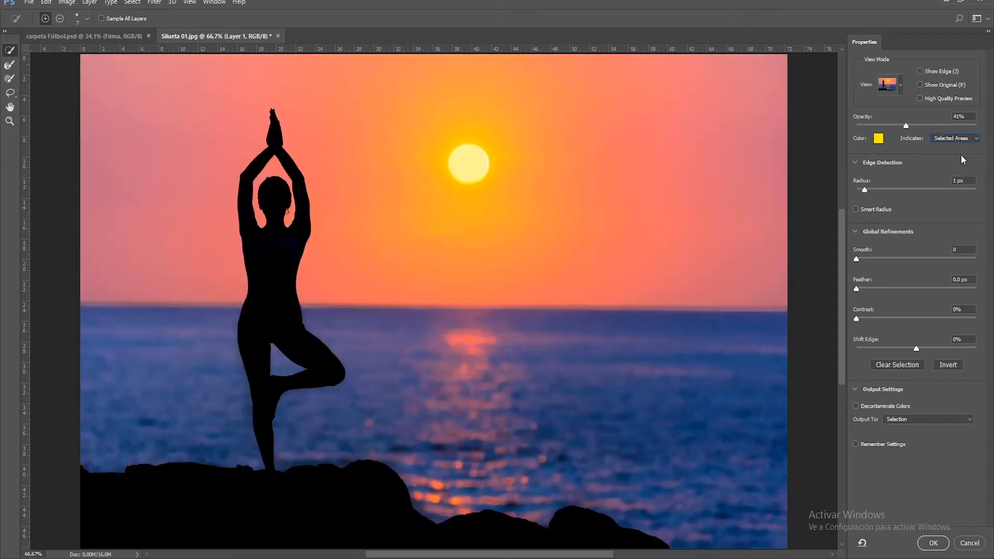
# Step: Change the Select and Mask overlay color to a pure blue
pyautogui.click(877, 138)
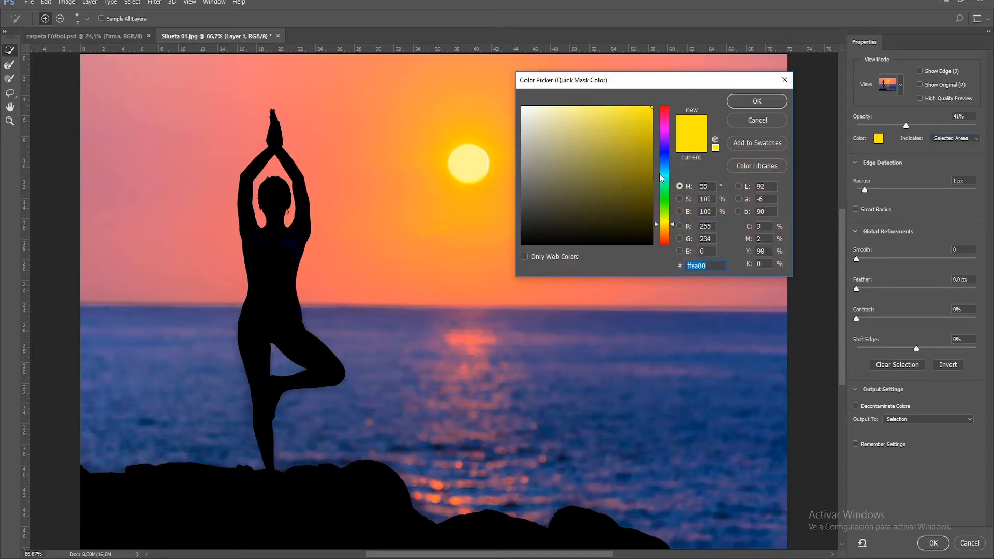
pyautogui.click(663, 158)
pyautogui.click(750, 100)
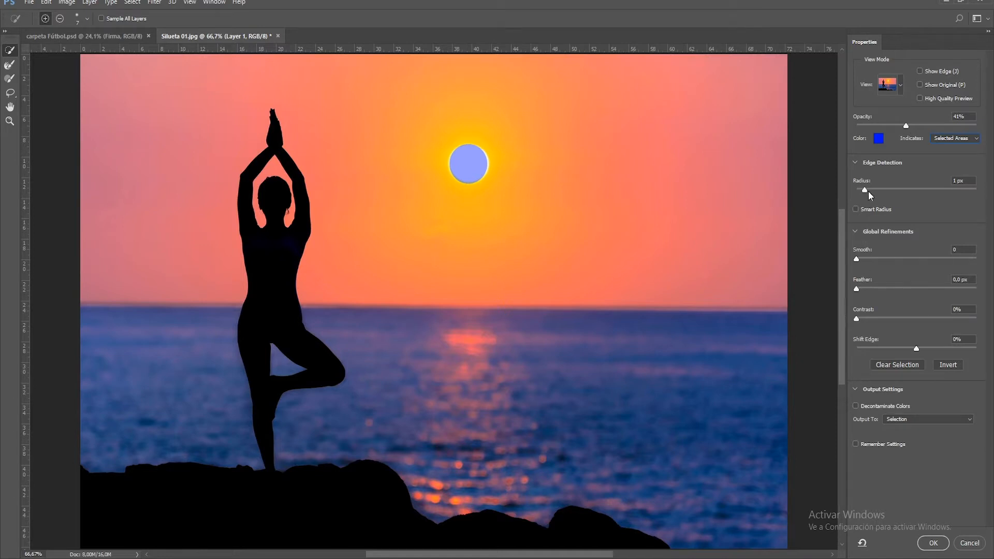
# Step: Refine the sun's selection with radius 7 px, smooth 17, feather 2.0 px, contrast 15% and shift edge +24%, and apply it
pyautogui.moveTo(865, 190); pyautogui.dragTo(896, 186)
pyautogui.moveTo(855, 259); pyautogui.dragTo(878, 257)
pyautogui.click(858, 288)
pyautogui.moveTo(855, 319); pyautogui.dragTo(895, 319)
pyautogui.moveTo(878, 320); pyautogui.dragTo(869, 316)
pyautogui.moveTo(916, 349)
pyautogui.mouseDown()
pyautogui.moveTo(852, 353)
pyautogui.moveTo(930, 345)
pyautogui.mouseUp()
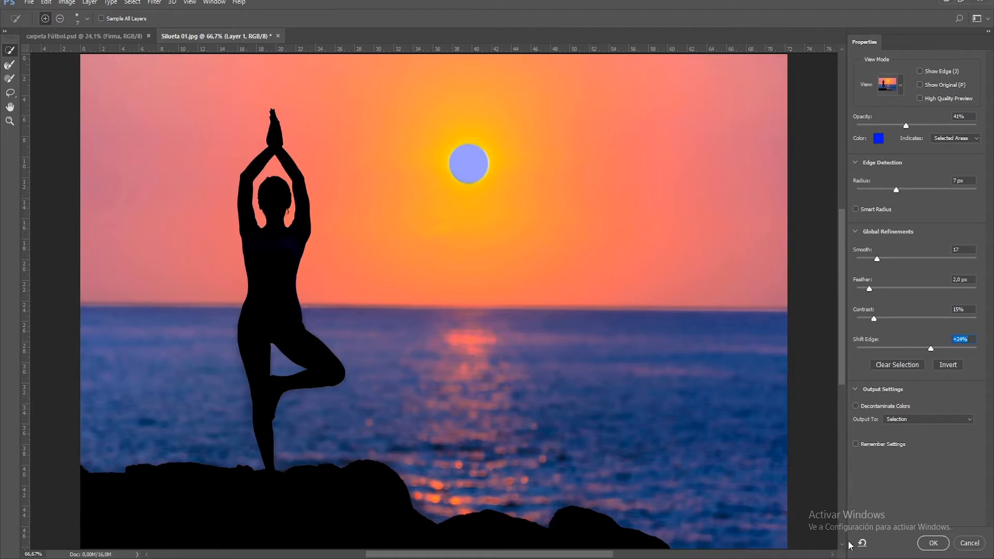
pyautogui.click(935, 544)
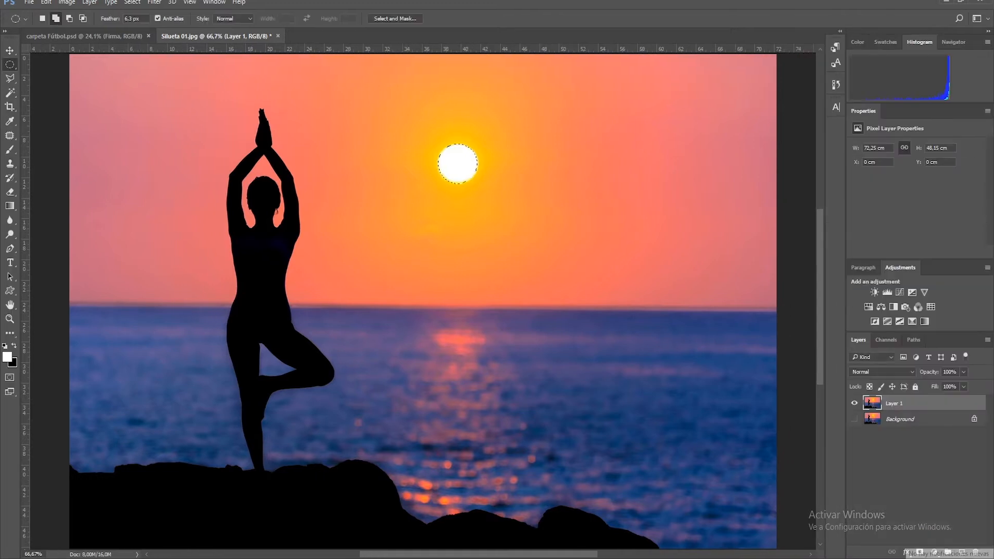
# Step: Copy the selected sun onto a new layer and hide Layer 1 to isolate it
pyautogui.press('j')
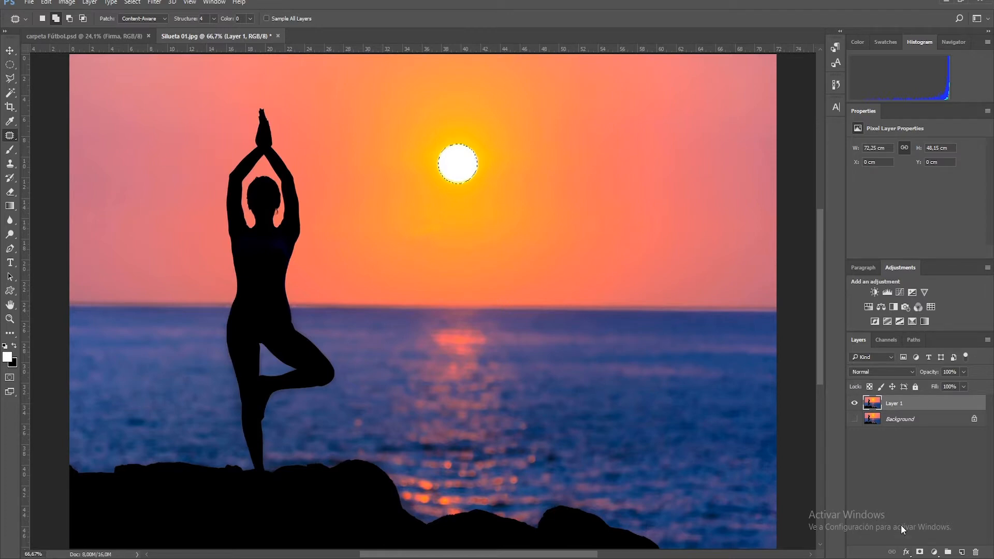
pyautogui.hotkey('ctrl', 'j')
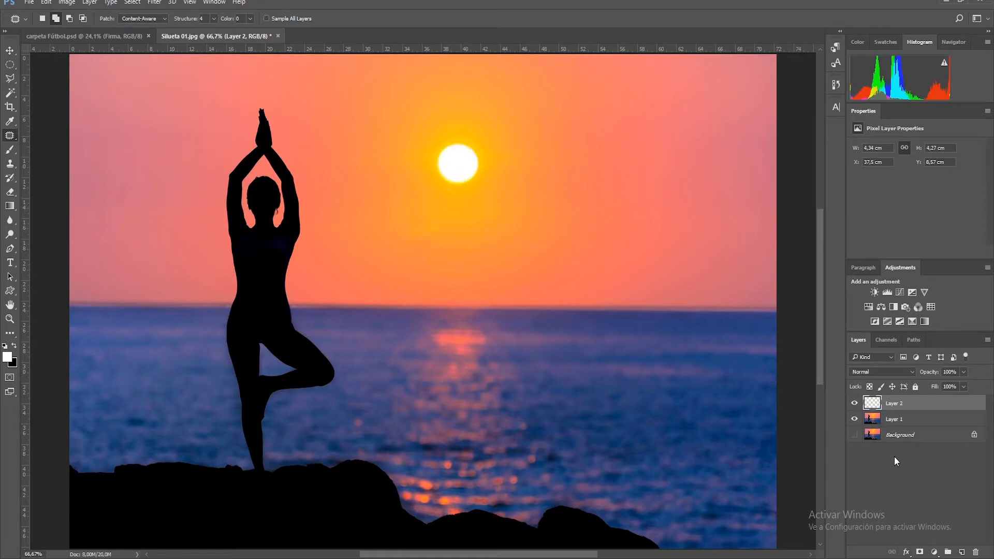
pyautogui.click(855, 419)
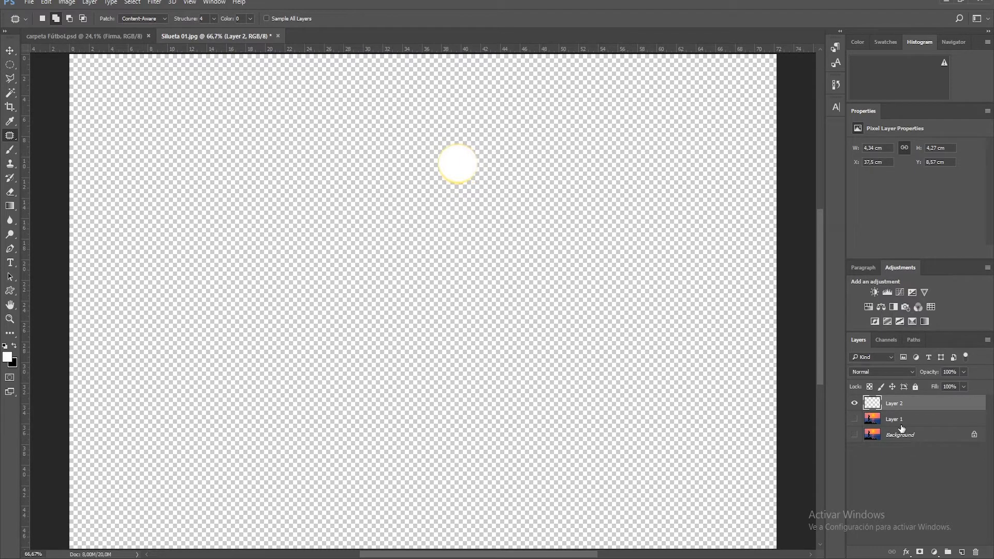
# Step: Delete the copied sun's layer and show Layer 1 again
pyautogui.moveTo(884, 406); pyautogui.dragTo(975, 551)
pyautogui.click(854, 403)
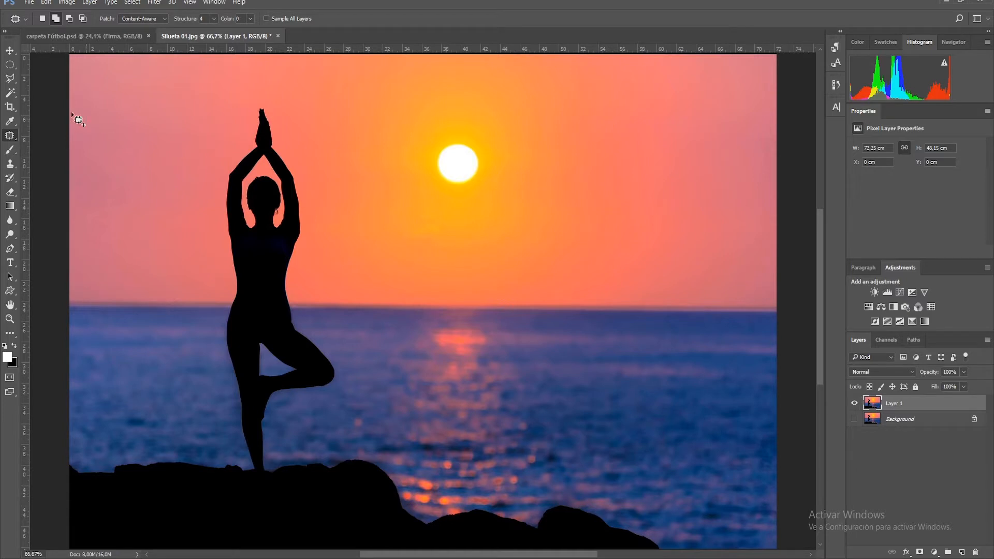
# Step: Select the woman's silhouette together with the rocks using the Quick Selection tool
pyautogui.click(13, 79)
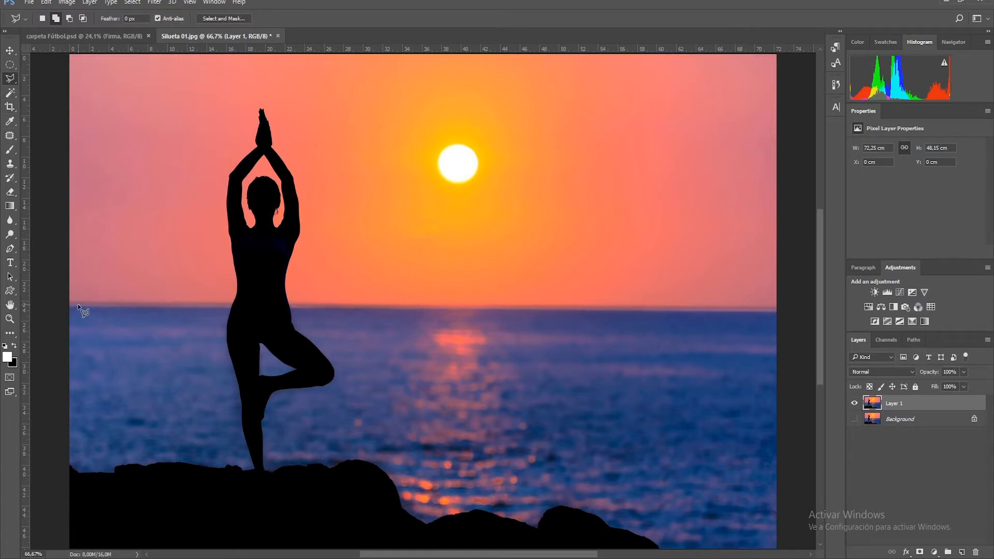
pyautogui.click(8, 97)
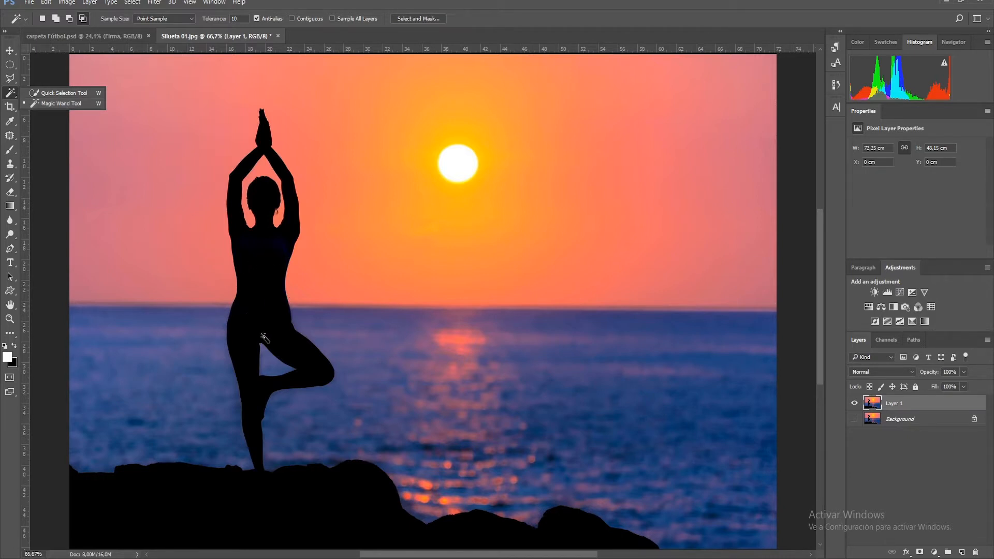
pyautogui.click(71, 91)
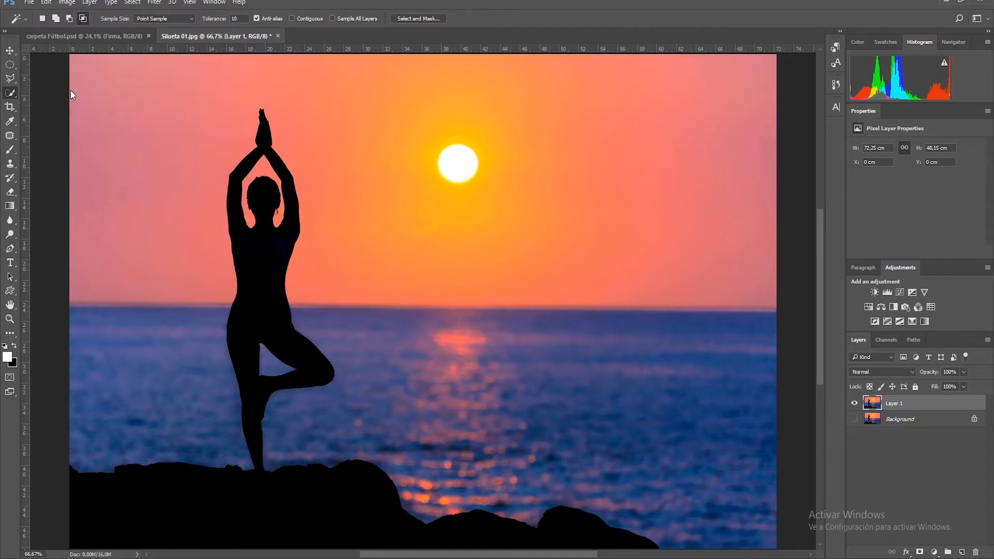
pyautogui.moveTo(79, 500)
pyautogui.mouseDown()
pyautogui.moveTo(130, 502)
pyautogui.moveTo(274, 537)
pyautogui.moveTo(245, 381)
pyautogui.moveTo(272, 273)
pyautogui.mouseUp()
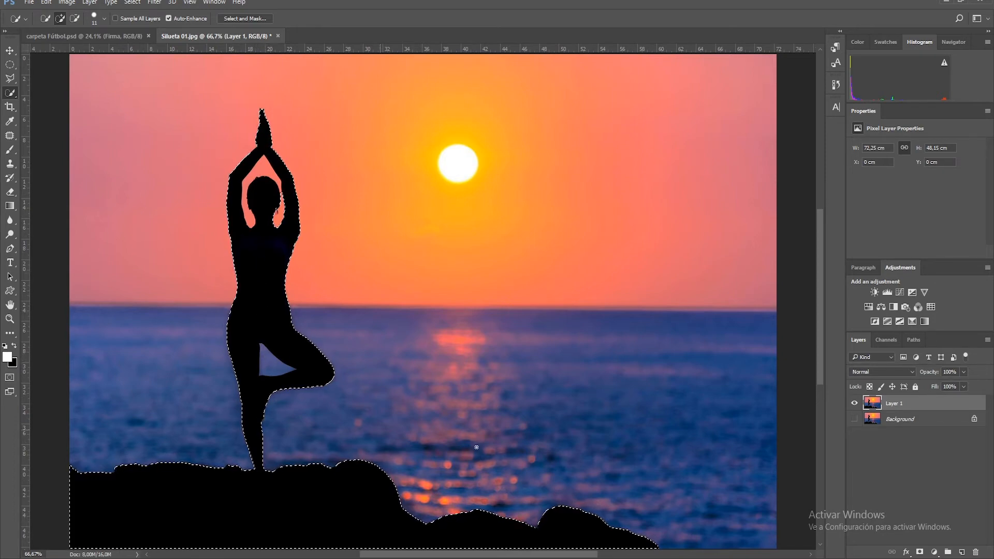
# Step: Copy the selected silhouette and rocks onto a new layer and hide Layer 1
pyautogui.press('j')
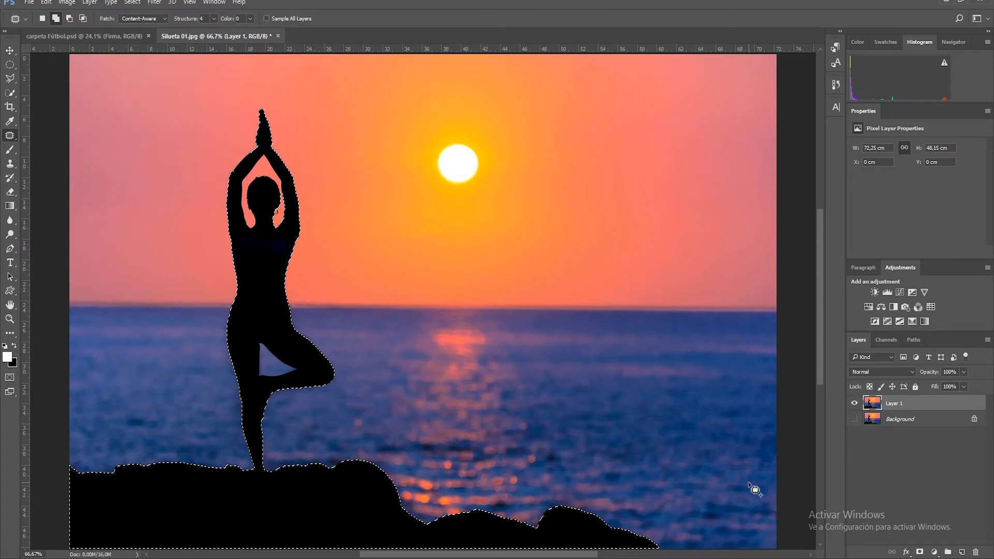
pyautogui.hotkey('ctrl', 'j')
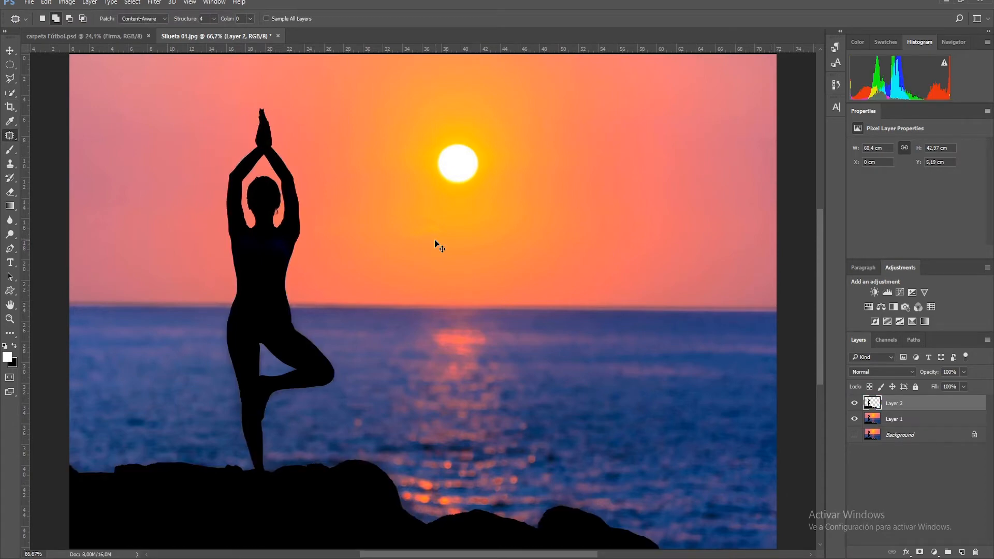
pyautogui.click(854, 418)
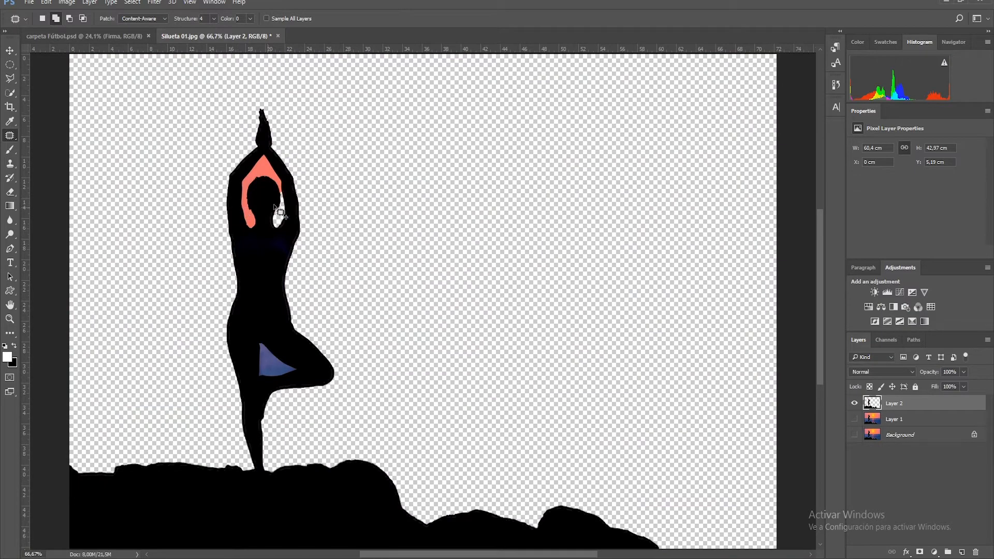
# Step: Delete the leftover blue area between the legs and the orange area around the head on Layer 2, and deselect
pyautogui.click(10, 92)
pyautogui.click(276, 366)
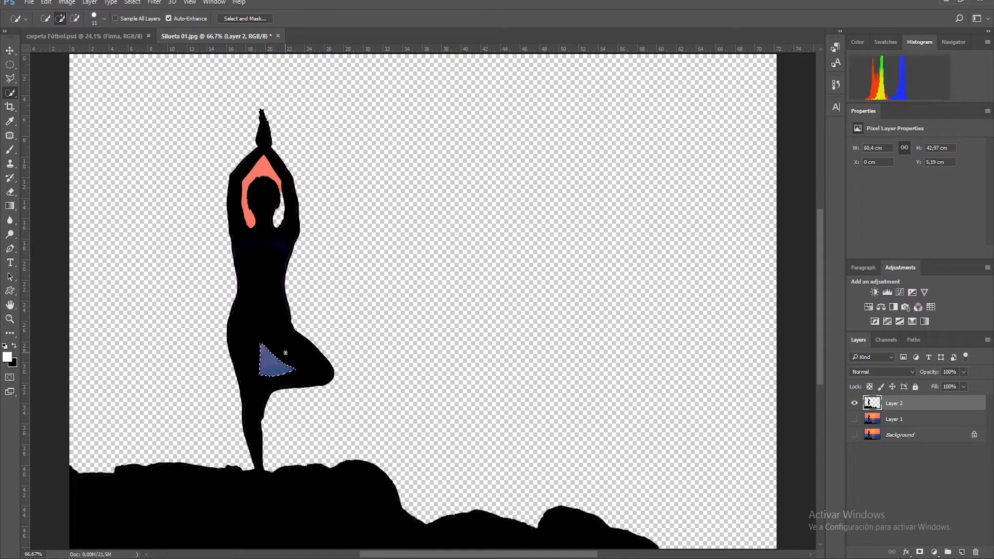
pyautogui.press('Delete')
pyautogui.click(264, 169)
pyautogui.press('Delete')
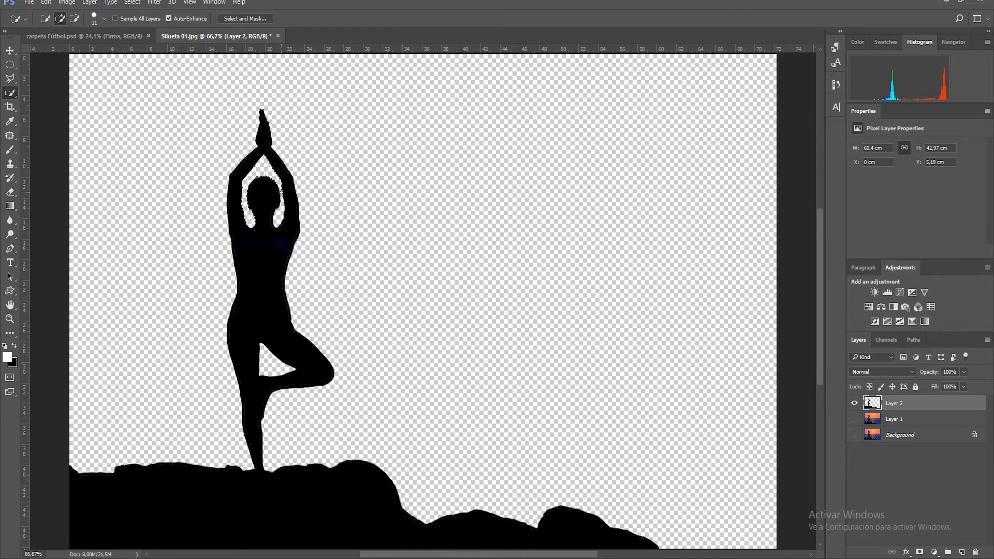
pyautogui.hotkey('ctrl', 'd')
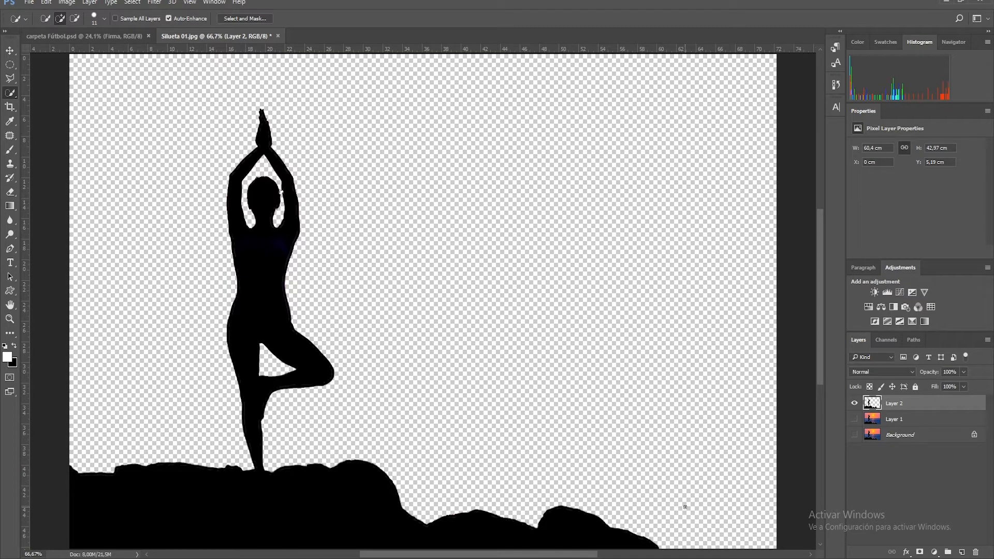
# Step: Place the Puesta de sol en playa image from its File Explorer folder into the document, aligned with the canvas's upper edge
pyautogui.click(154, 558)
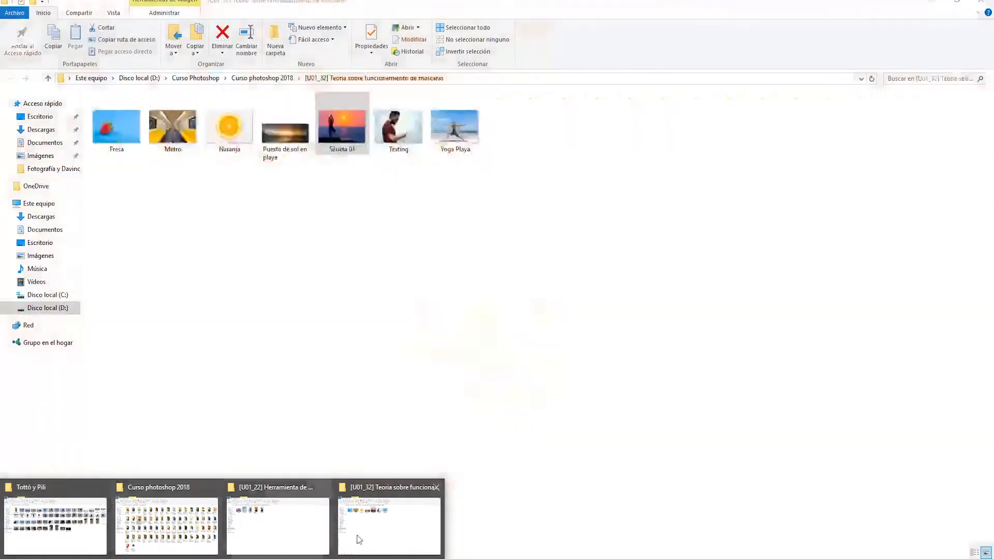
pyautogui.click(357, 539)
pyautogui.moveTo(280, 136); pyautogui.dragTo(318, 119)
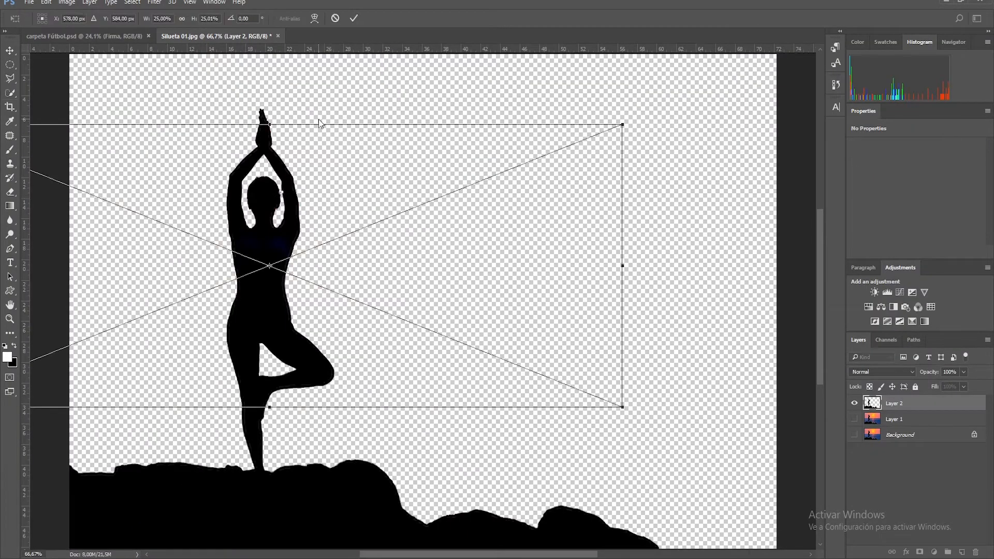
pyautogui.moveTo(377, 159); pyautogui.dragTo(544, 84)
# Step: Enlarge the placed sunset image to about 124 by 51 cm so it covers the whole canvas, and commit the transformation
pyautogui.scroll(-3, 685, 372)
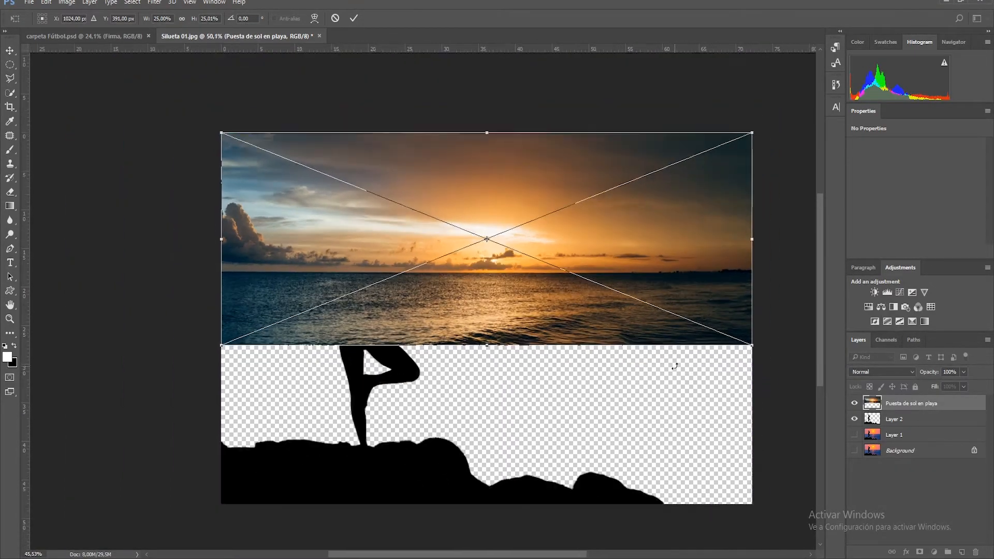
pyautogui.moveTo(264, 345); pyautogui.dragTo(31, 513)
pyautogui.moveTo(2, 557); pyautogui.dragTo(634, 312)
pyautogui.scroll(-3, 498, 320)
pyautogui.moveTo(452, 406); pyautogui.dragTo(452, 423)
pyautogui.click(354, 18)
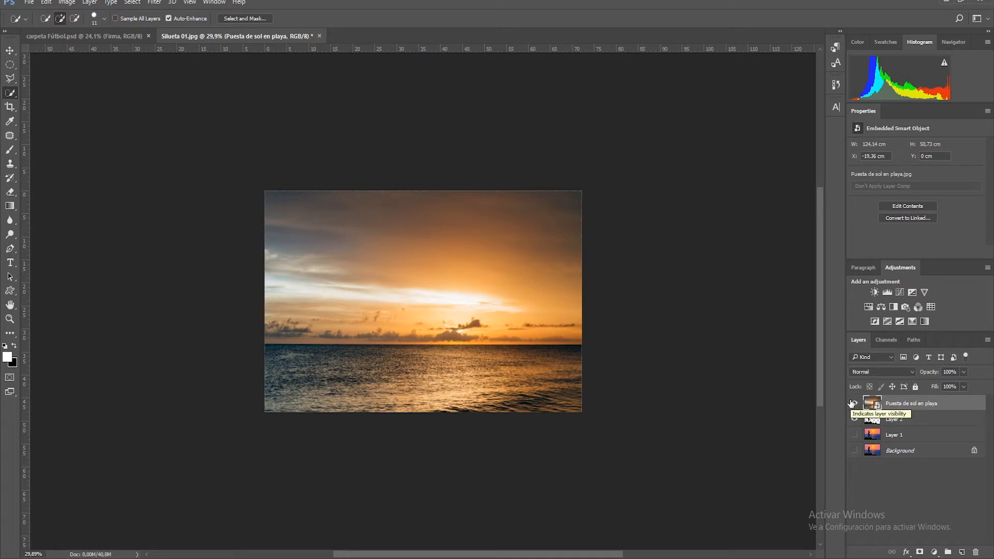
# Step: Move the Puesta de sol en playa layer beneath Layer 2 so the silhouette stands in front of the sunset
pyautogui.moveTo(914, 400); pyautogui.dragTo(909, 425)
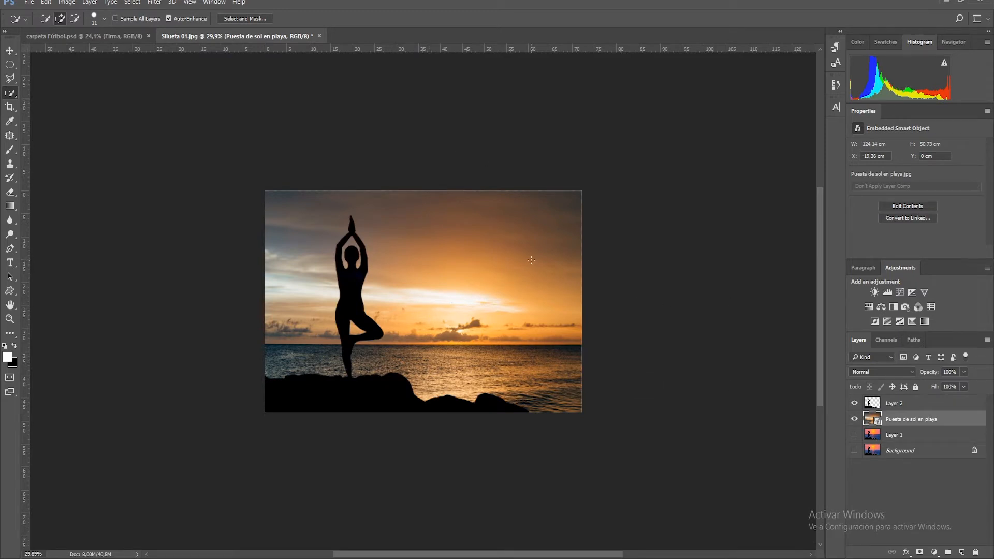
pyautogui.hotkey('ctrl', '+')
pyautogui.hotkey('ctrl', '+')
pyautogui.hotkey('ctrl', '+')
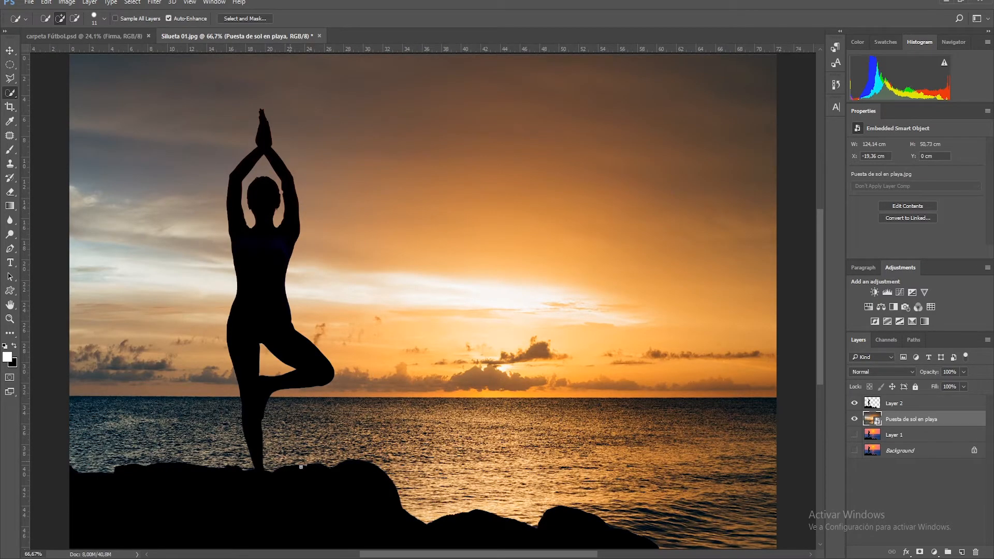
# Step: Compare the composite with the original Background photo by switching layer visibility, and restore the composite's layers
pyautogui.click(854, 403)
pyautogui.click(854, 418)
pyautogui.click(854, 451)
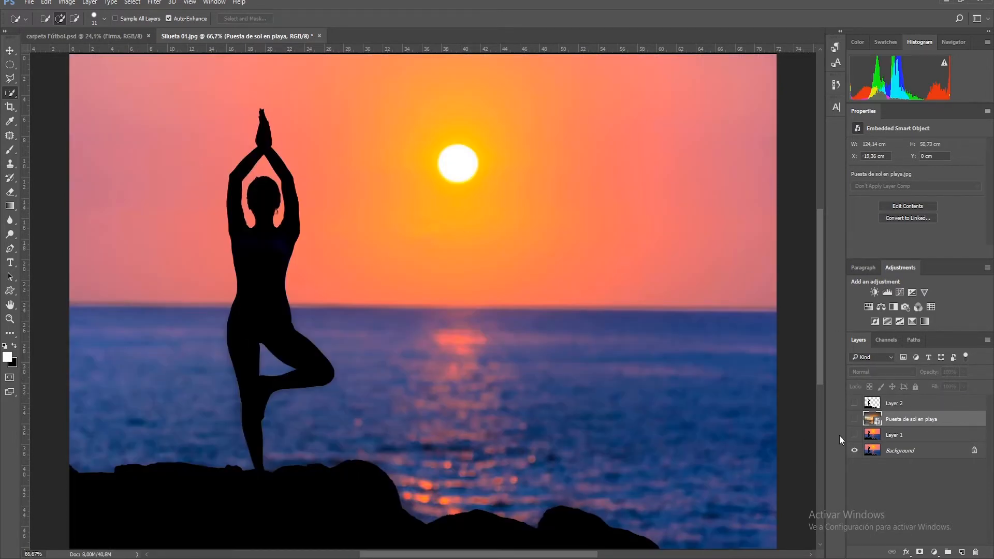
pyautogui.click(854, 451)
pyautogui.click(853, 419)
pyautogui.click(854, 403)
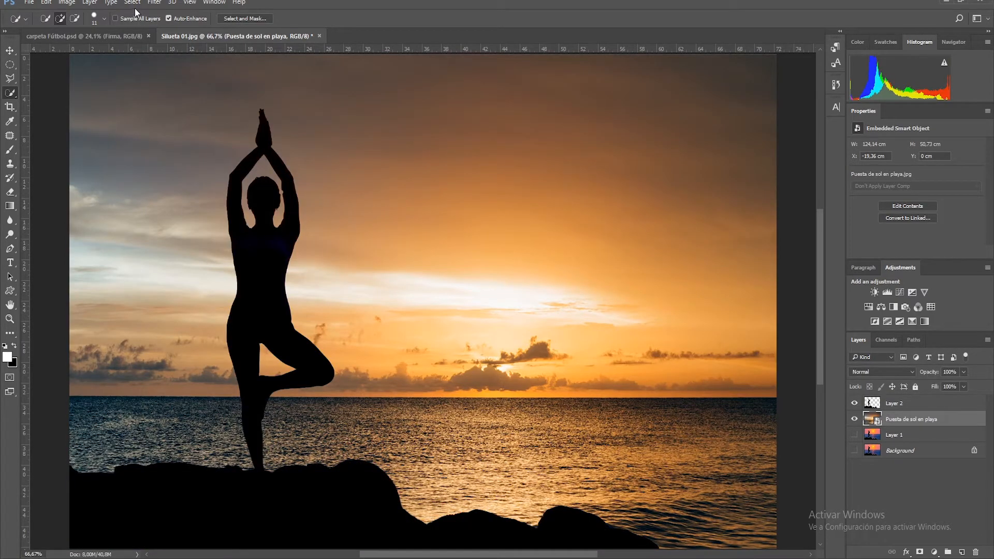
# Step: Apply a Gaussian Blur with a 5-pixel radius to the Puesta de sol en playa layer and collapse its smart filter list
pyautogui.click(154, 2)
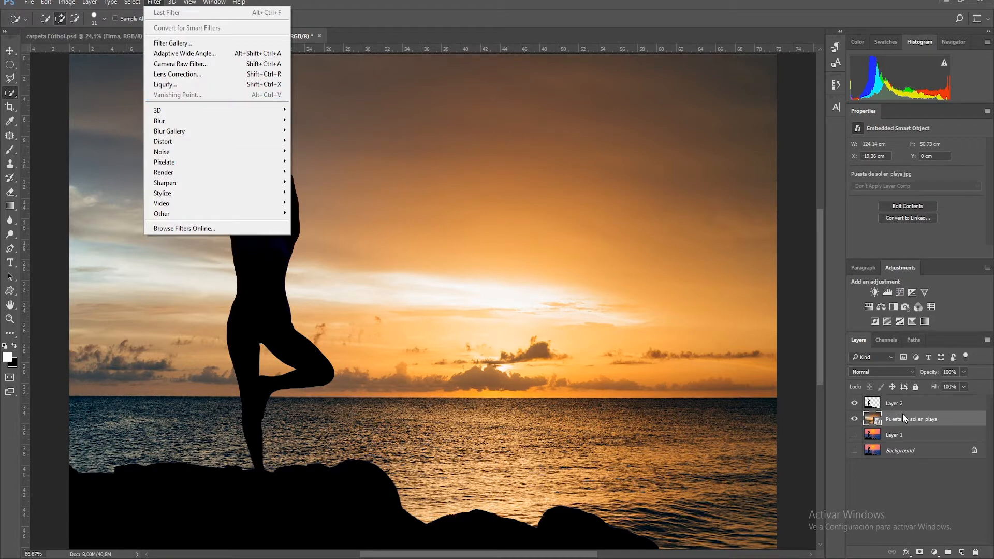
pyautogui.moveTo(242, 134)
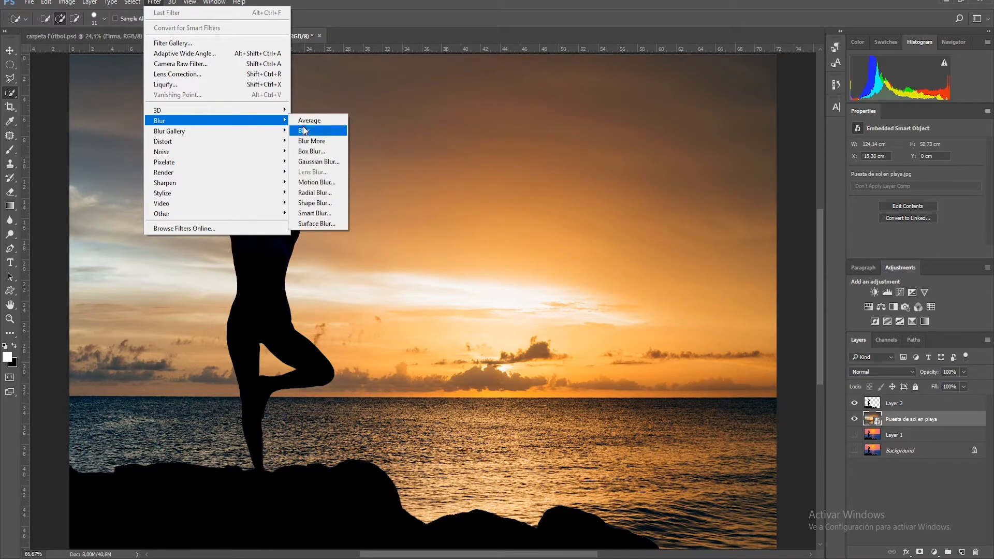
pyautogui.click(318, 162)
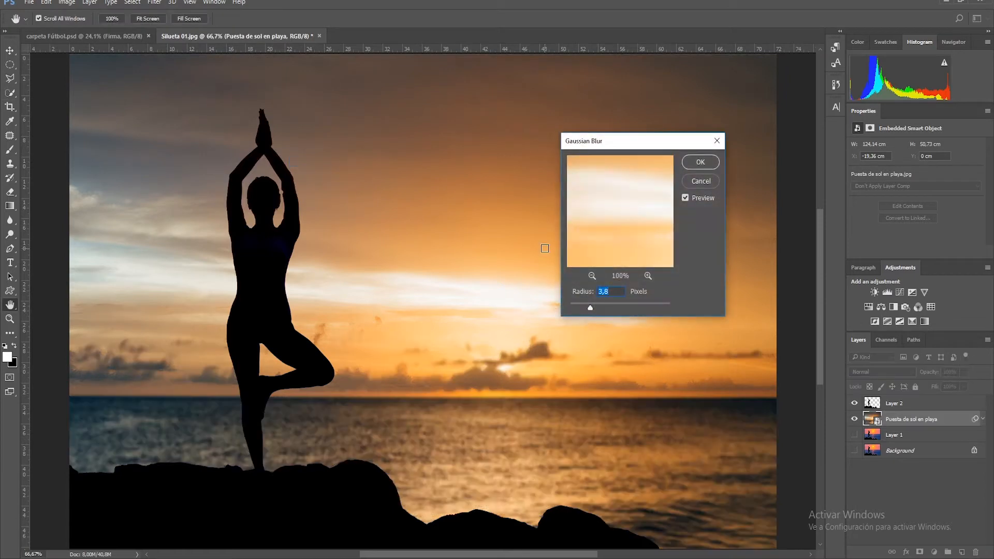
pyautogui.write('5')
pyautogui.click(700, 162)
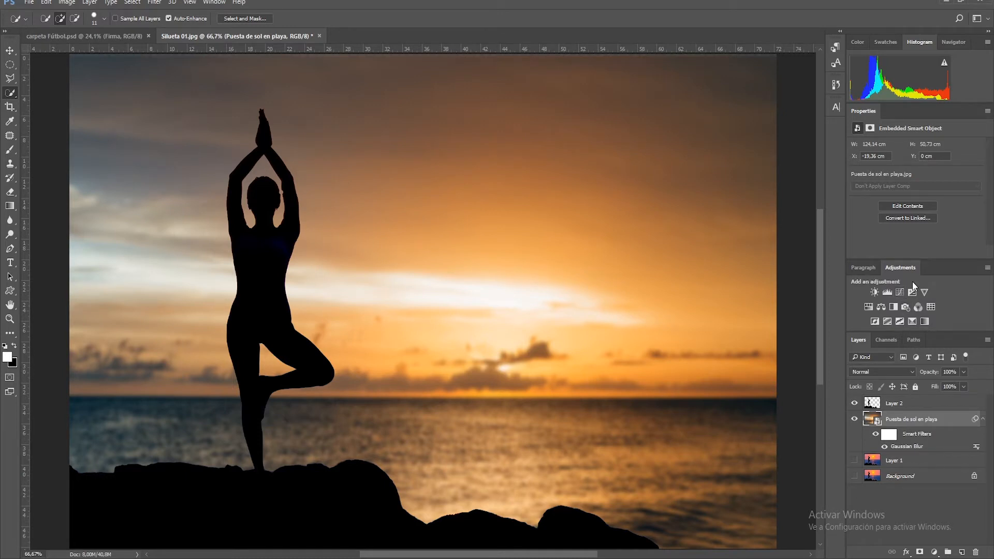
pyautogui.click(982, 419)
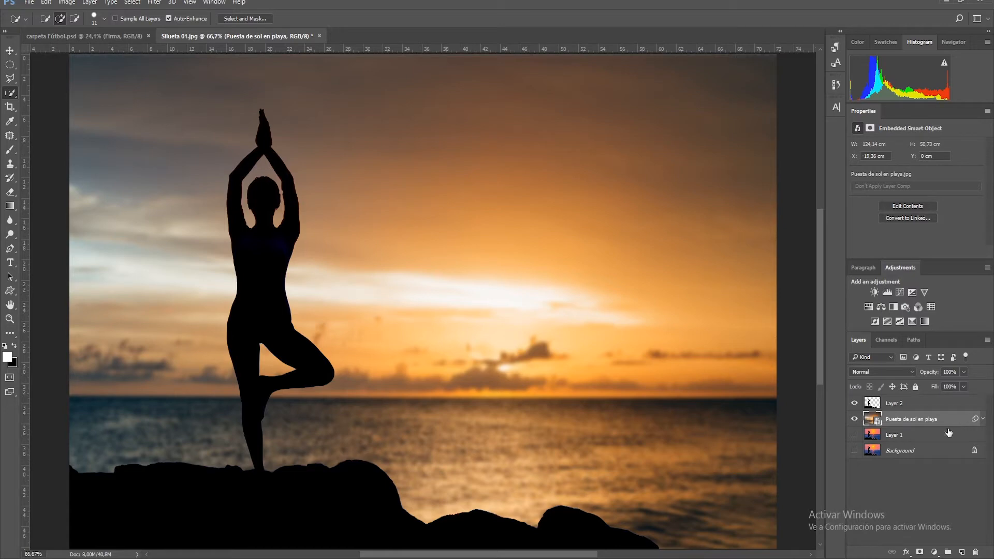
# Step: Compare the blurred-background composite with the untouched photo in Layer 1, and show Layer 2 and the sunset layer again
pyautogui.click(854, 422)
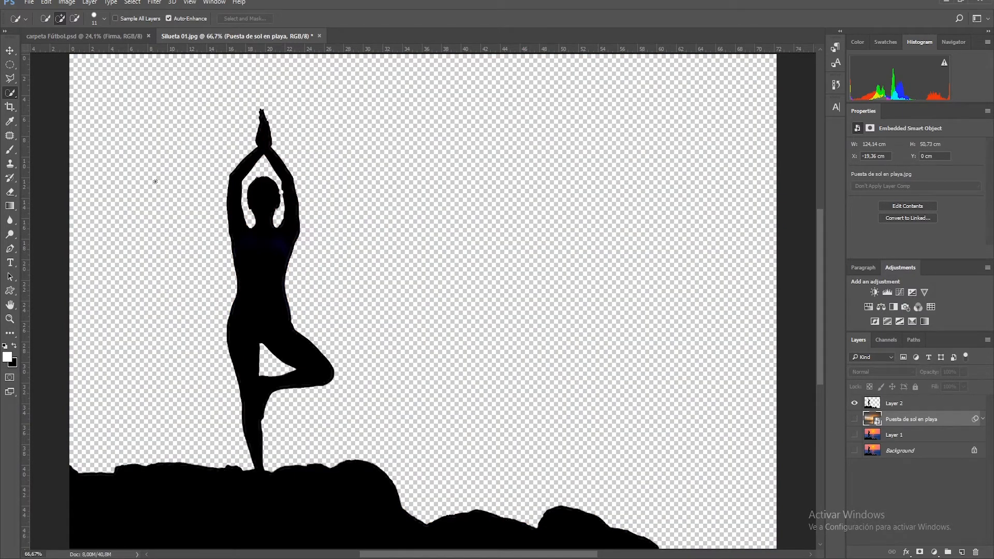
pyautogui.click(854, 403)
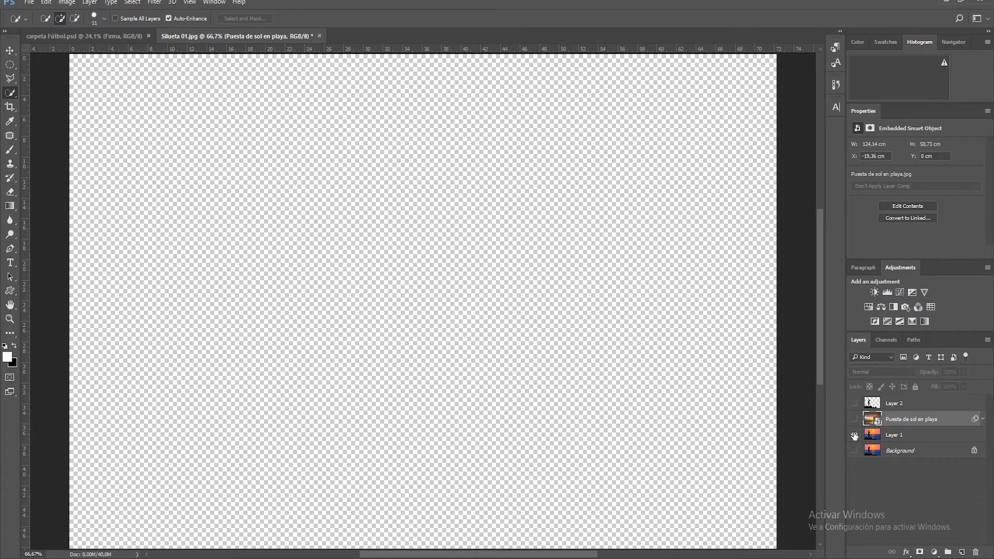
pyautogui.click(854, 435)
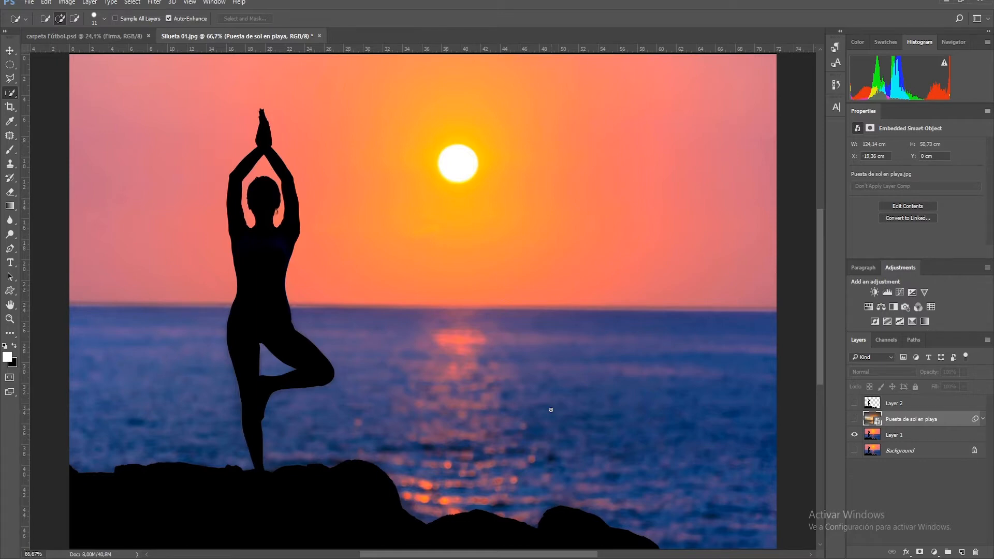
pyautogui.click(854, 435)
pyautogui.click(854, 419)
pyautogui.click(854, 403)
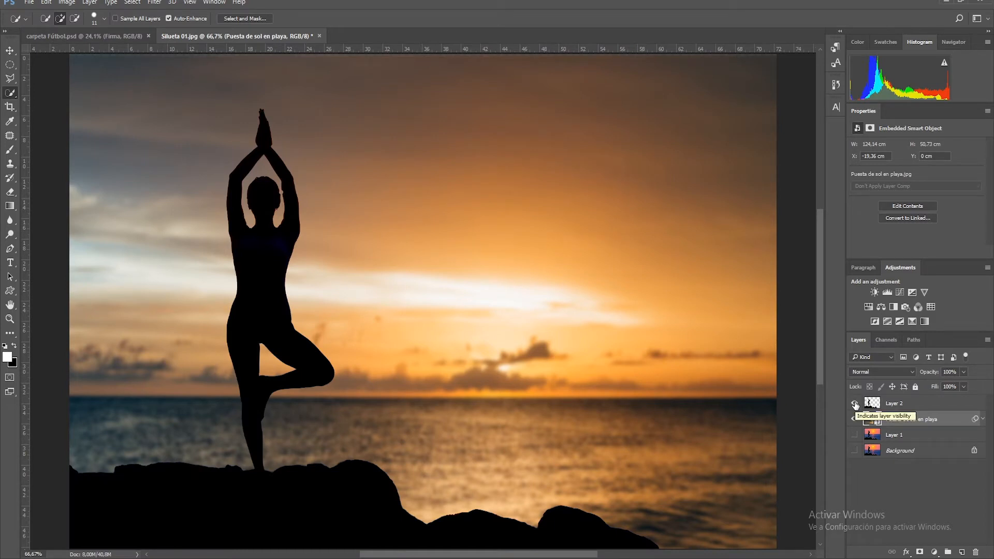
# Step: Create a new layer group above the Puesta de sol en playa layer and name it Edicion destructiva
pyautogui.click(948, 552)
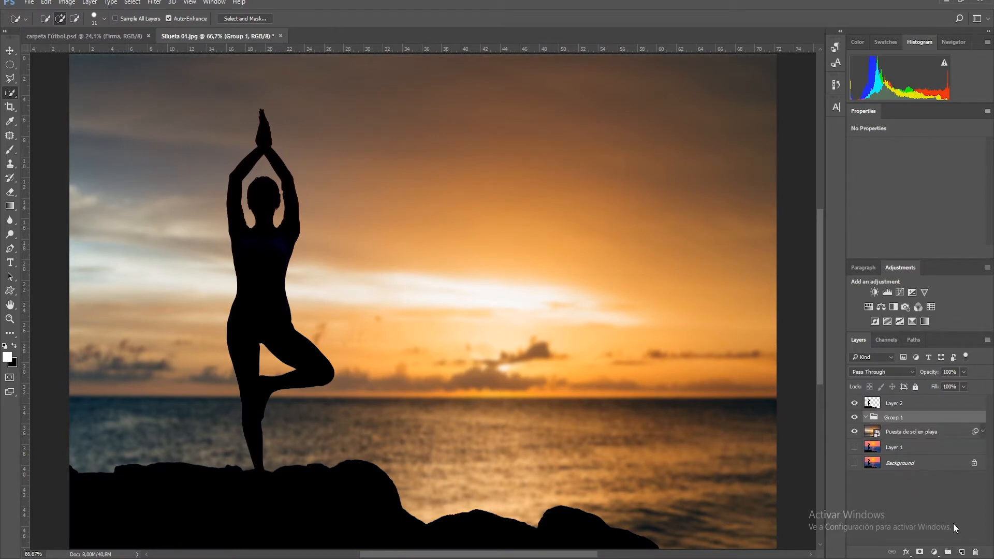
pyautogui.doubleClick(897, 420)
pyautogui.write('Edicion destruc')
pyautogui.write('yiva')
pyautogui.press('Left')
pyautogui.press('Left')
pyautogui.press('Left')
pyautogui.press('BackSpace')
pyautogui.write('t')
pyautogui.press('Return')
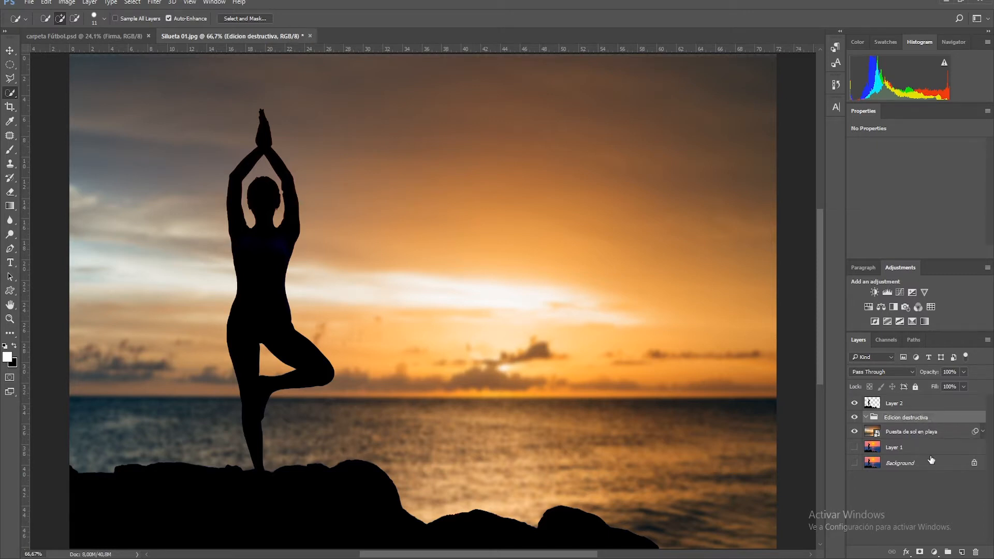
# Step: Move Layer 2 and the Puesta de sol en playa layer into the Edicion destructiva group, then collapse and hide the group
pyautogui.moveTo(897, 406); pyautogui.dragTo(907, 419)
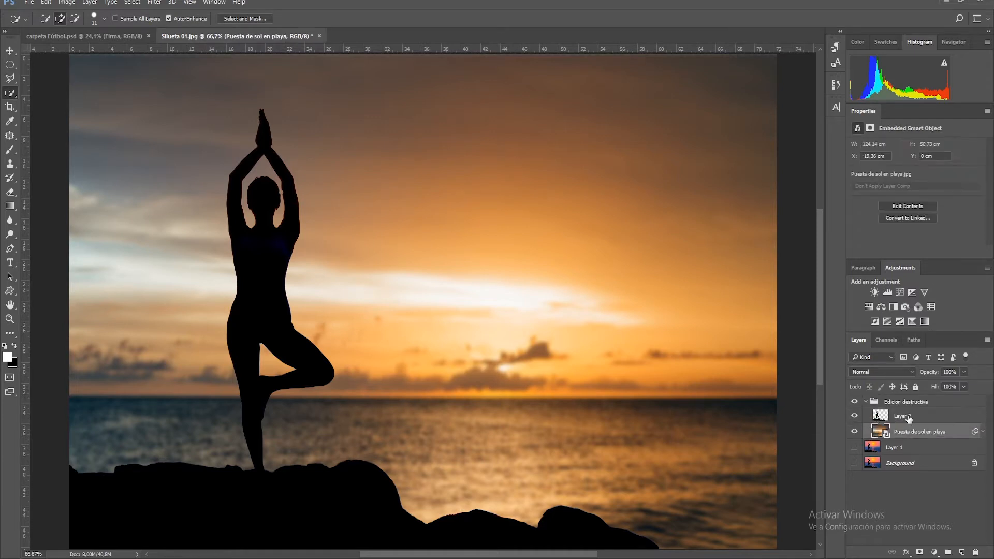
pyautogui.click(867, 402)
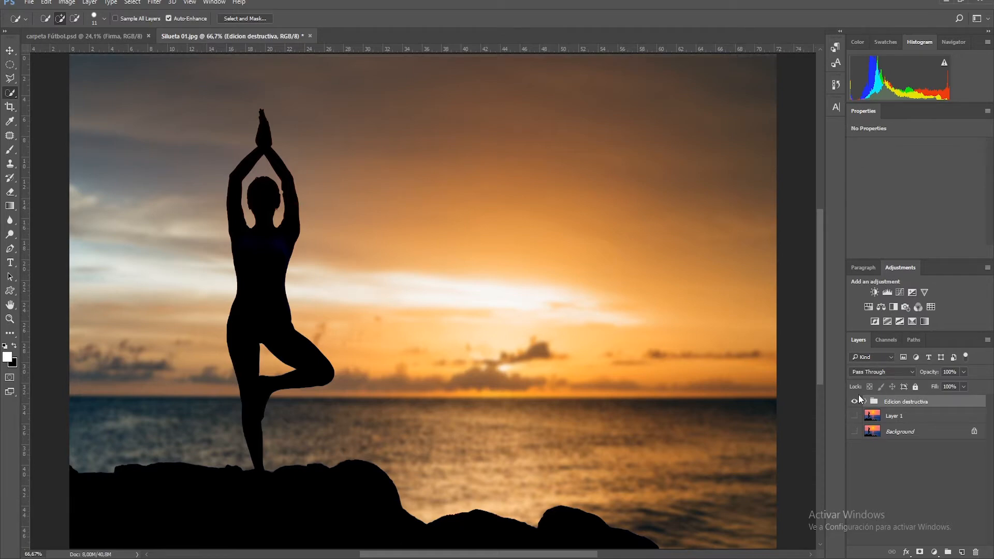
pyautogui.click(854, 401)
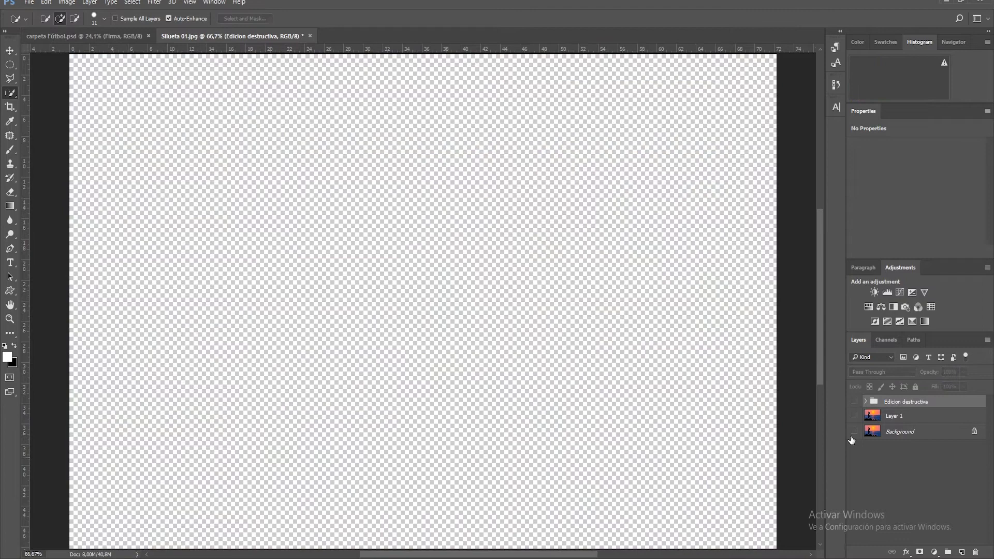
# Step: Show Layer 1 and add a layer mask to it
pyautogui.click(854, 416)
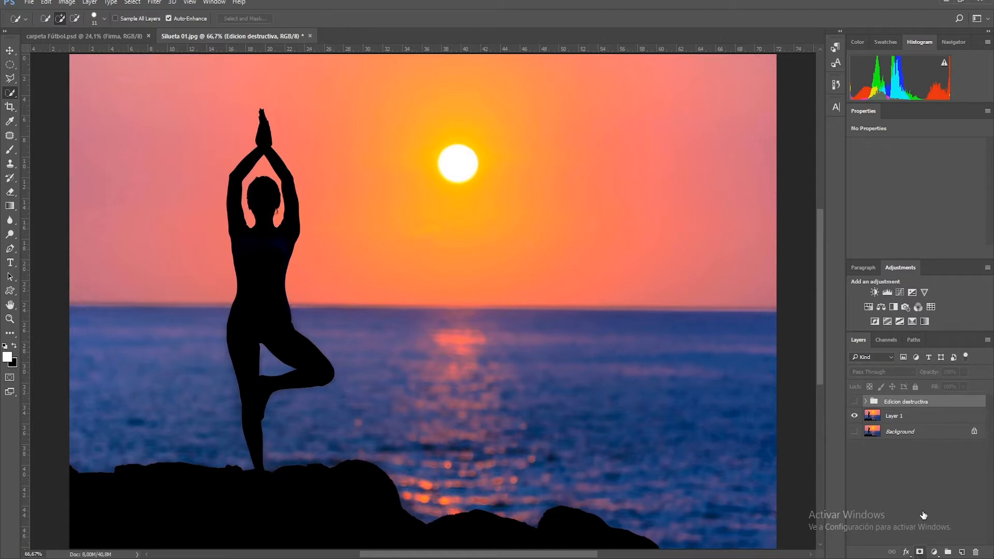
pyautogui.click(895, 418)
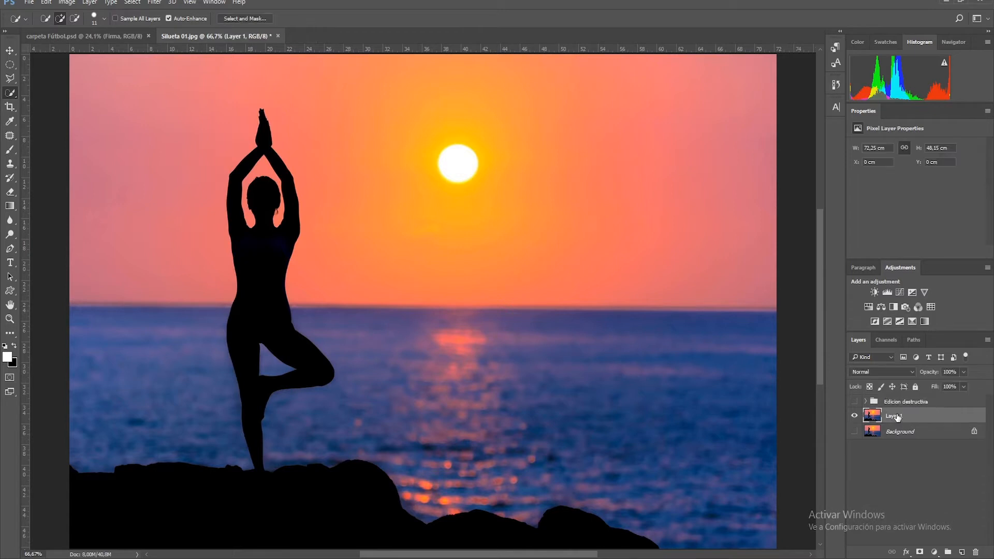
pyautogui.click(919, 552)
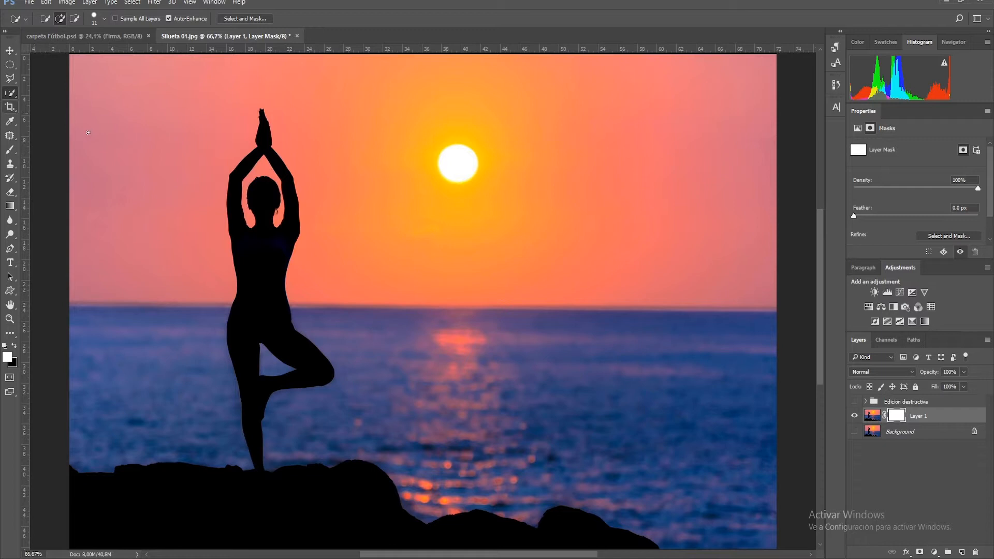
# Step: Select the yoga silhouette and the rocks beneath it with the Quick Selection tool
pyautogui.moveTo(263, 131)
pyautogui.mouseDown()
pyautogui.moveTo(287, 192)
pyautogui.moveTo(287, 243)
pyautogui.moveTo(269, 290)
pyautogui.moveTo(248, 198)
pyautogui.mouseUp()
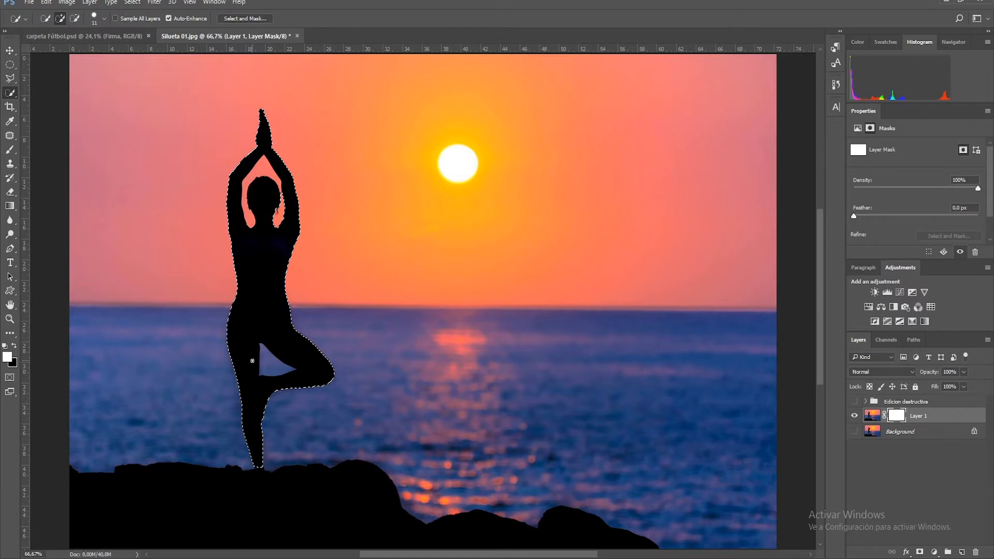
pyautogui.moveTo(254, 495)
pyautogui.mouseDown()
pyautogui.moveTo(136, 517)
pyautogui.moveTo(282, 525)
pyautogui.mouseUp()
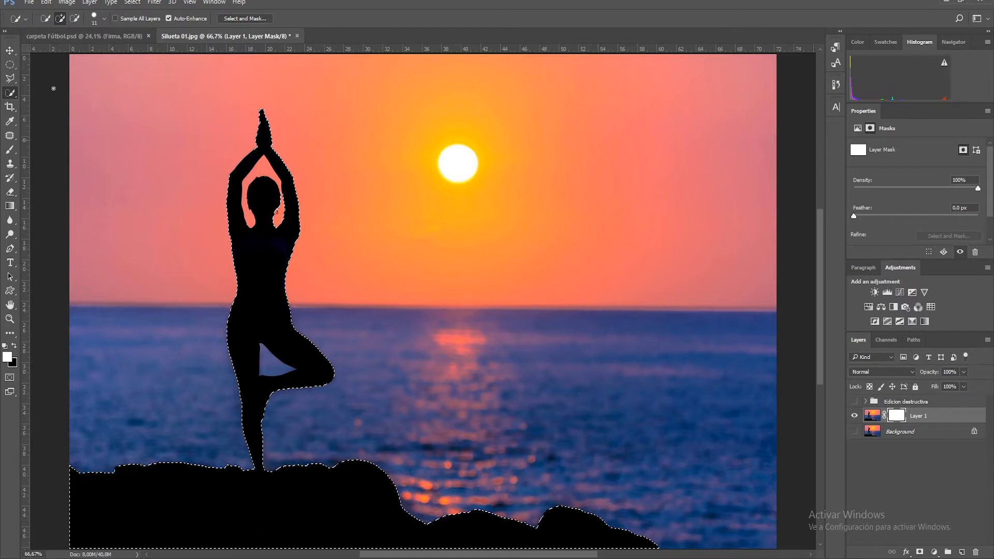
# Step: Try adding the sun to the selection and undo that addition
pyautogui.click(60, 18)
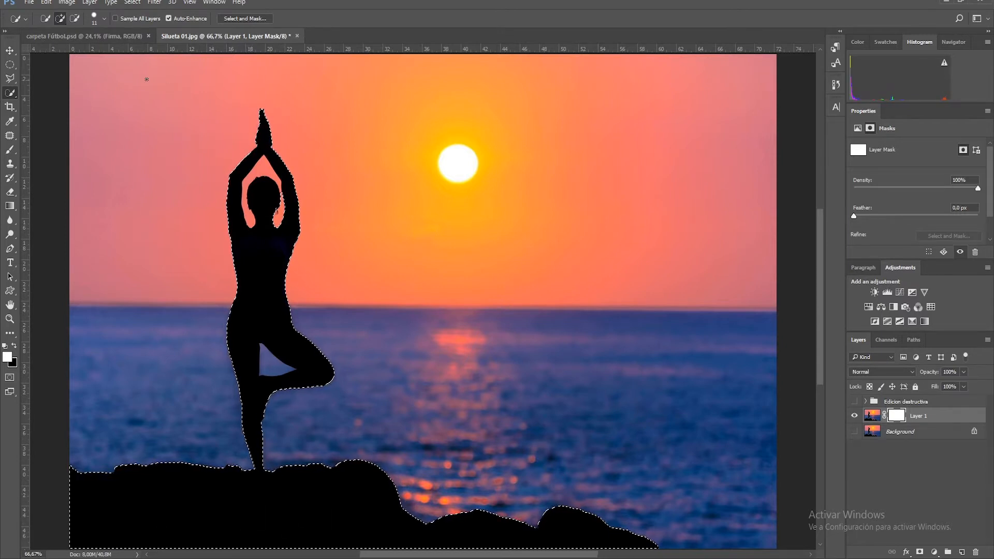
pyautogui.click(449, 159)
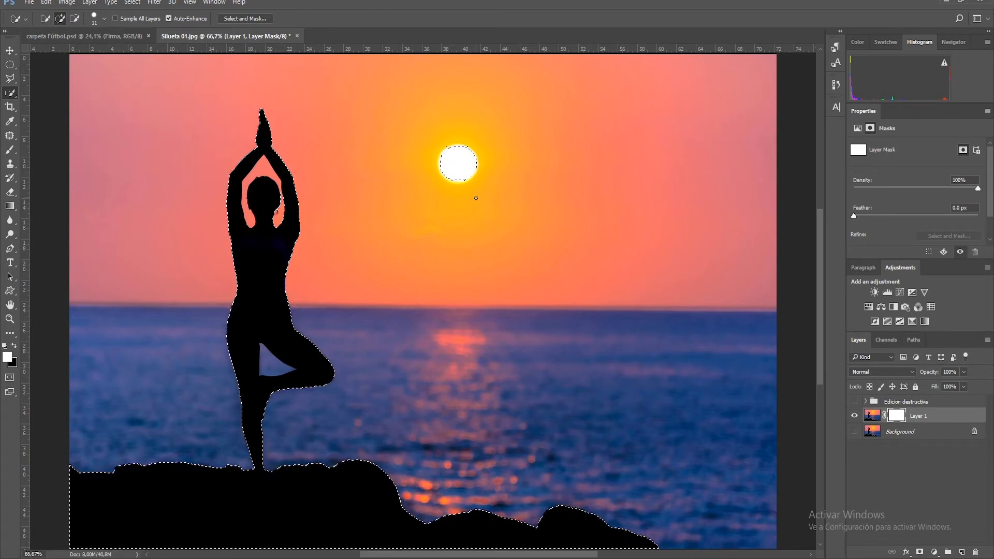
pyautogui.hotkey('ctrl', 'z')
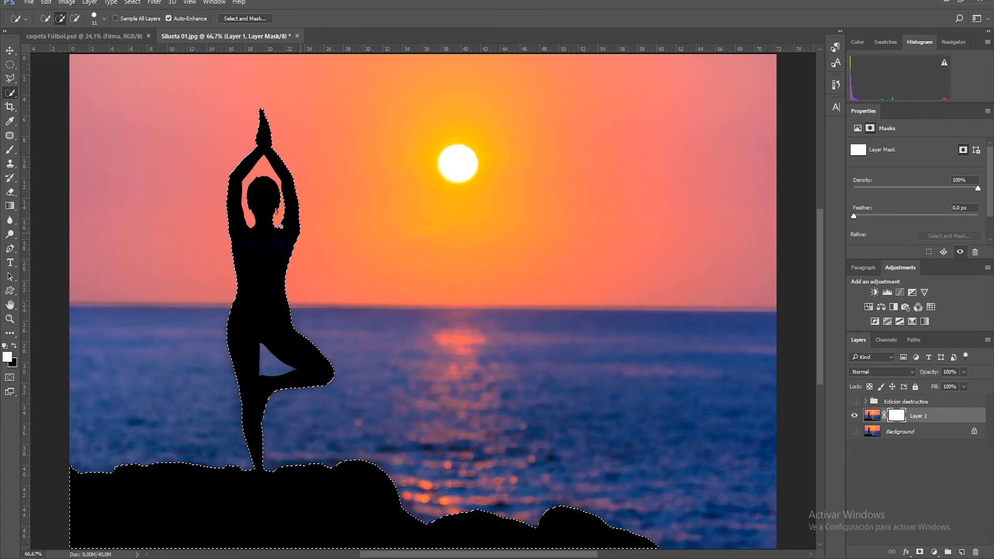
# Step: Subtract the gaps around the head and between the legs from the silhouette selection
pyautogui.click(76, 19)
pyautogui.moveTo(260, 374); pyautogui.dragTo(266, 366)
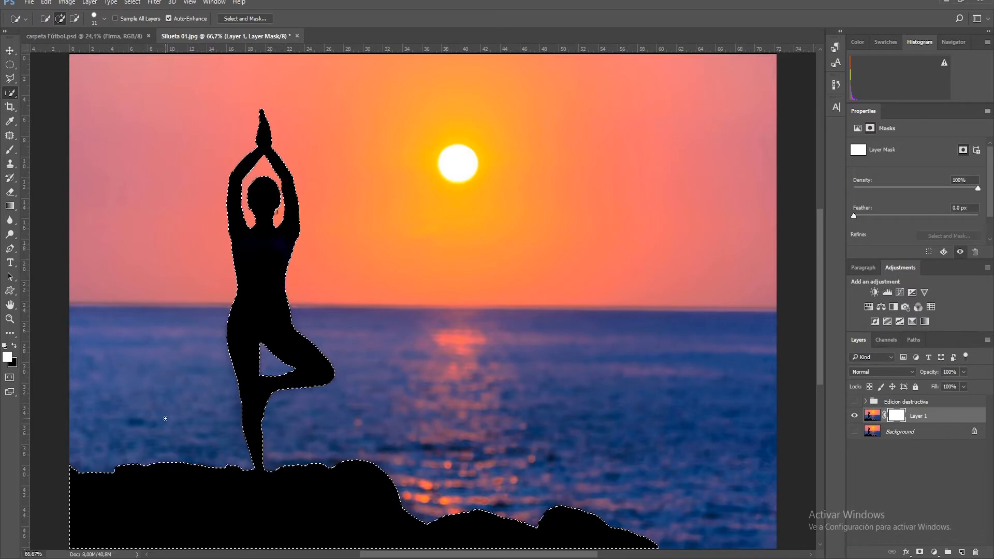
# Step: Open Select and Mask for the silhouette selection and set its overlay color to red, ff0202
pyautogui.click(256, 19)
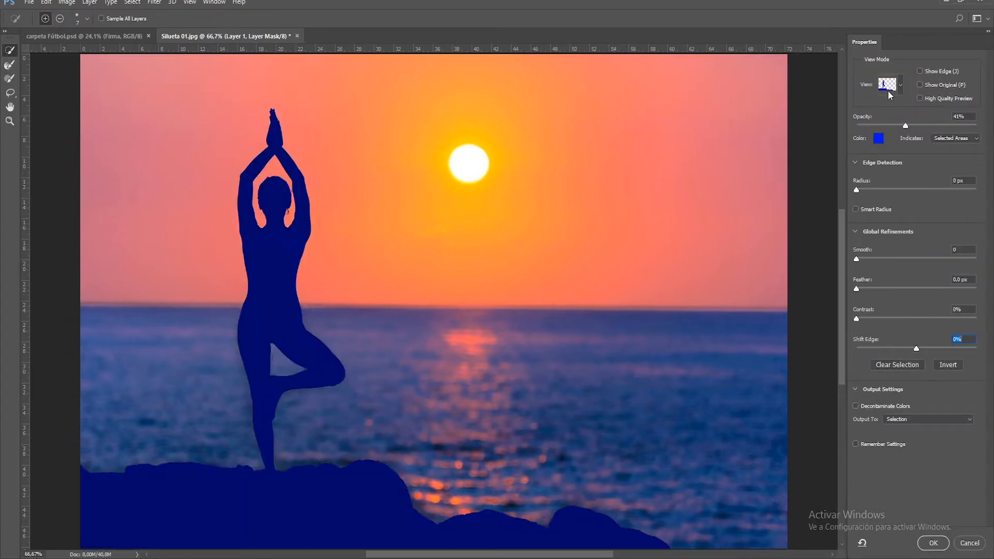
pyautogui.click(878, 138)
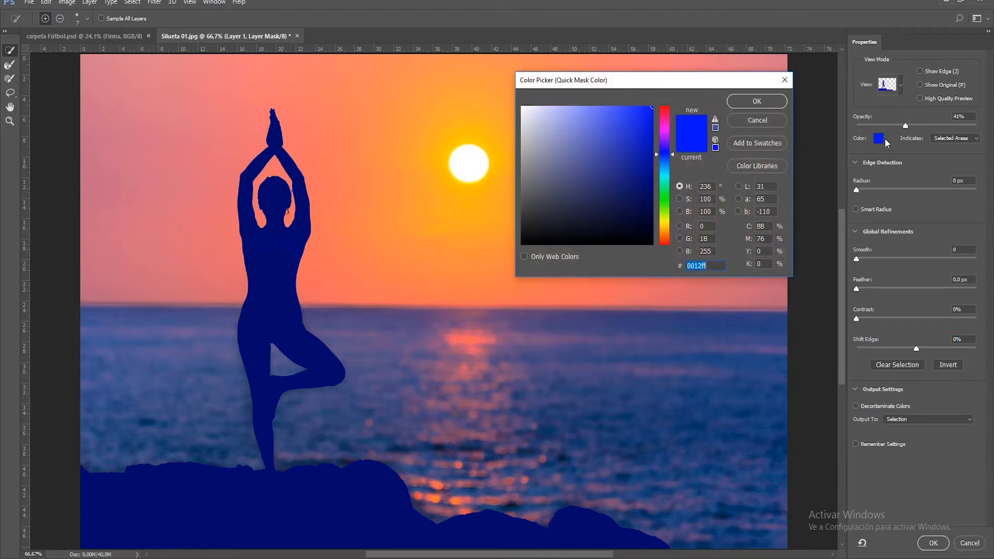
pyautogui.click(663, 112)
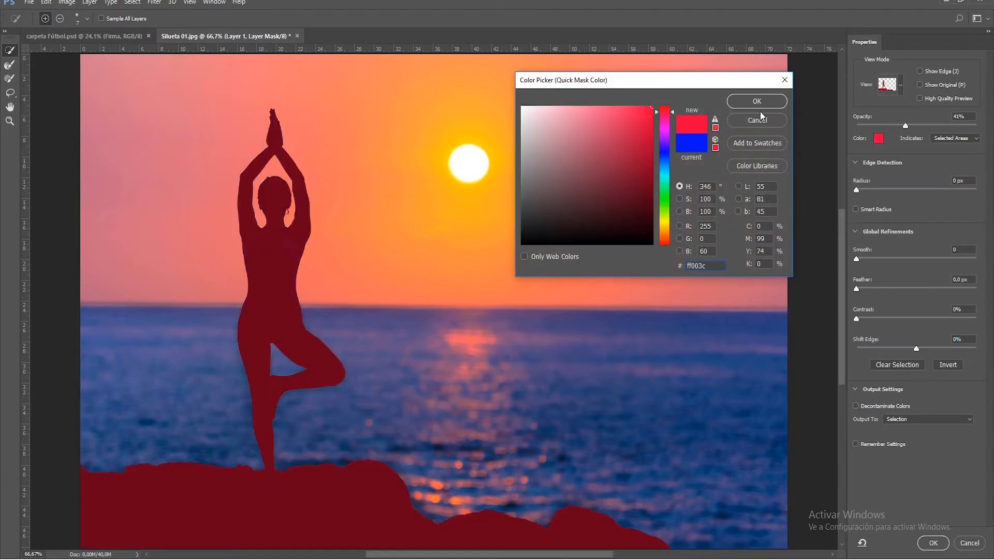
pyautogui.click(651, 108)
pyautogui.click(664, 240)
pyautogui.moveTo(668, 247); pyautogui.dragTo(667, 252)
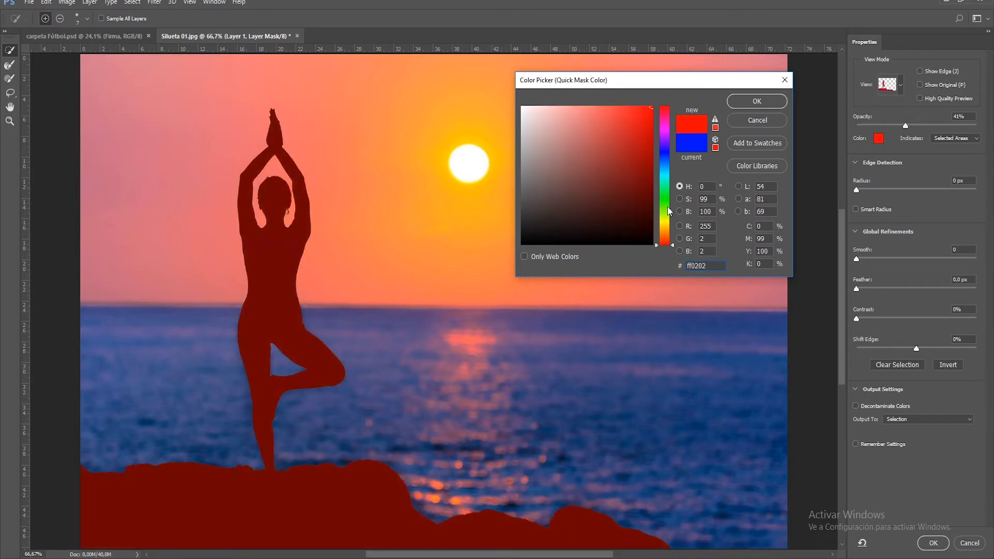
pyautogui.click(762, 97)
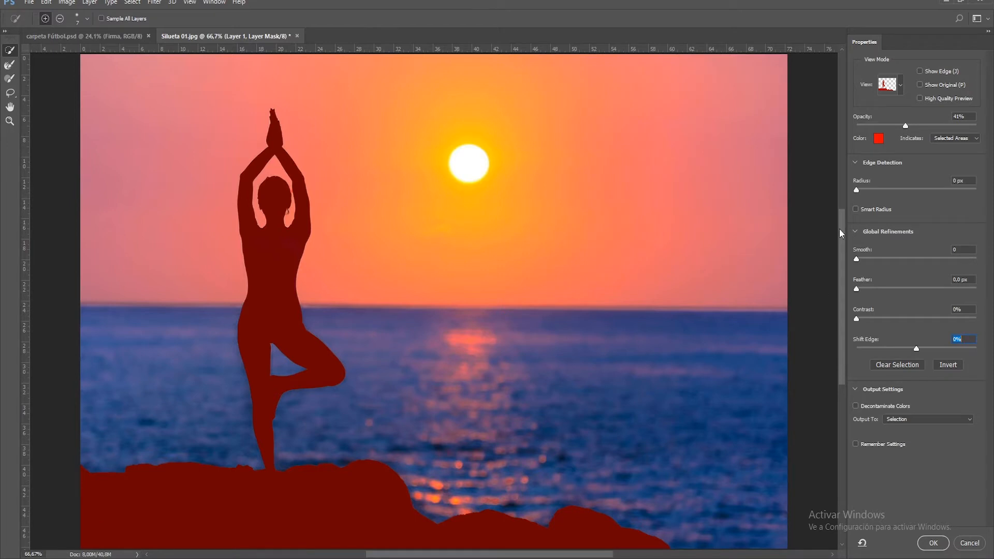
# Step: Refine the selection with 98% overlay opacity, 1 px radius, smooth 2, 0.6 px feather and 7% contrast, and apply it
pyautogui.moveTo(907, 125); pyautogui.dragTo(973, 125)
pyautogui.click(856, 190)
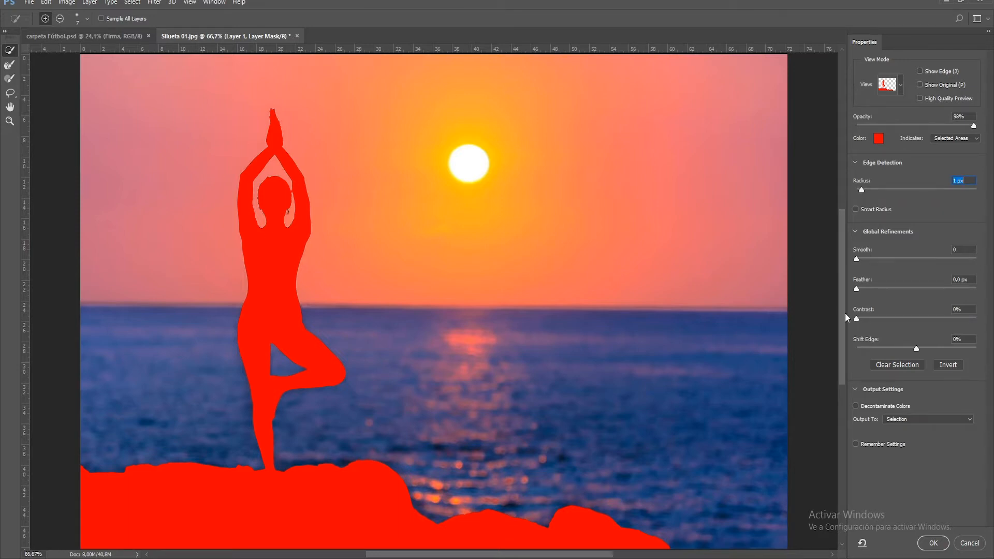
pyautogui.moveTo(856, 259); pyautogui.dragTo(864, 318)
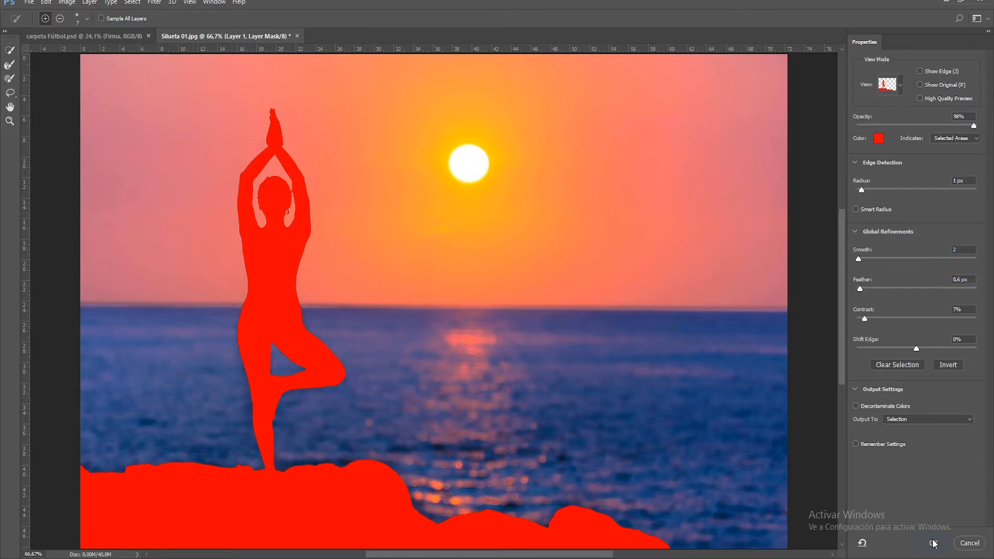
pyautogui.click(933, 543)
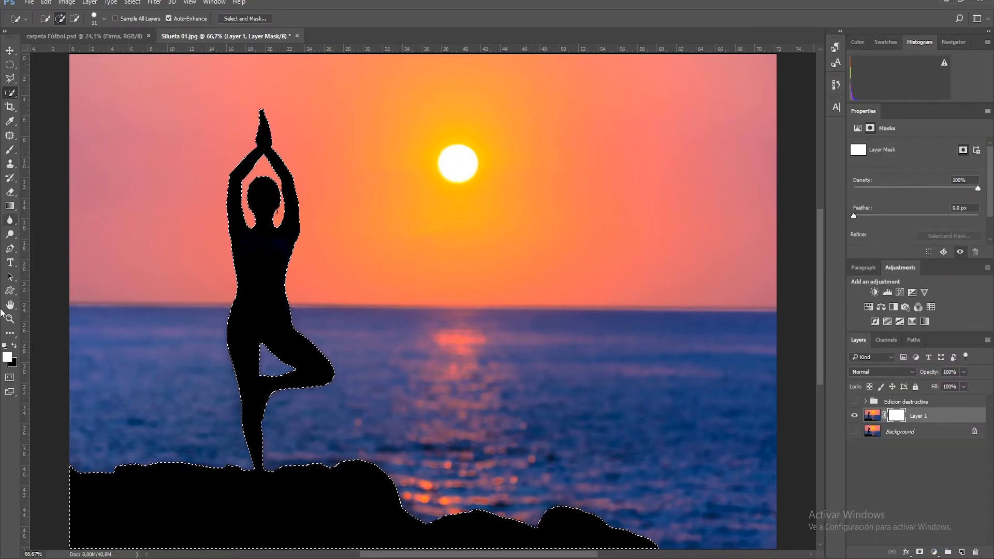
# Step: Paint black with the Brush tool inside the selection on Layer 1's mask to hide the silhouette and rocks
pyautogui.click(13, 345)
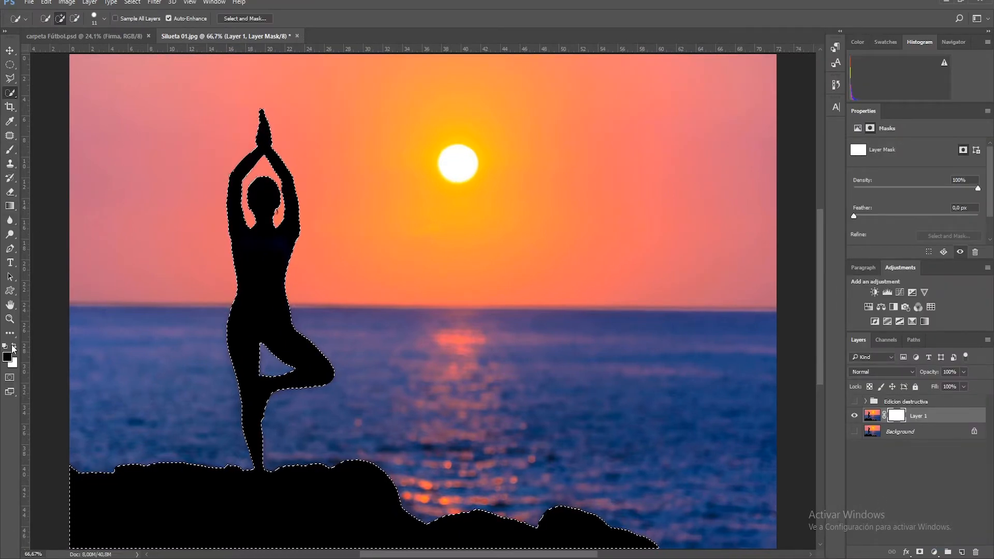
pyautogui.click(16, 156)
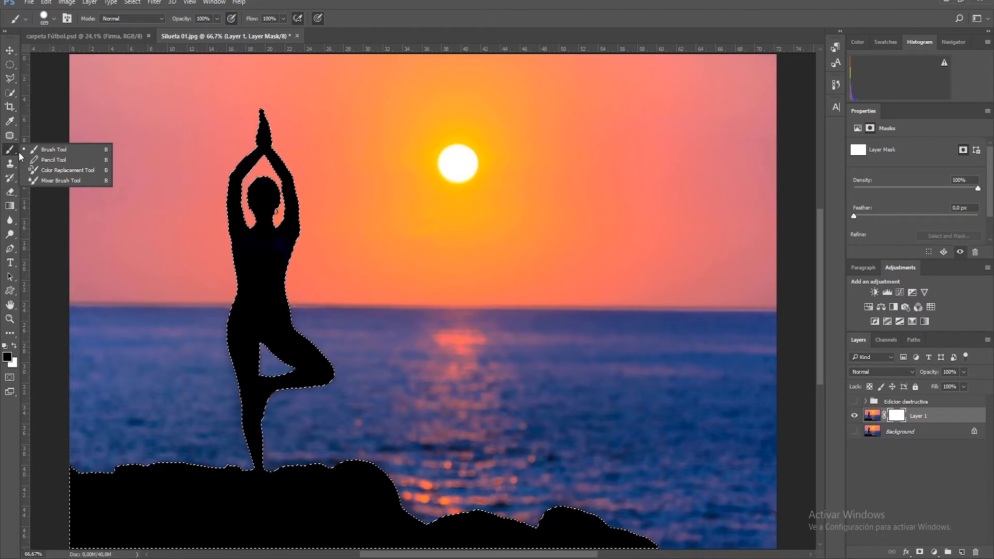
pyautogui.click(7, 359)
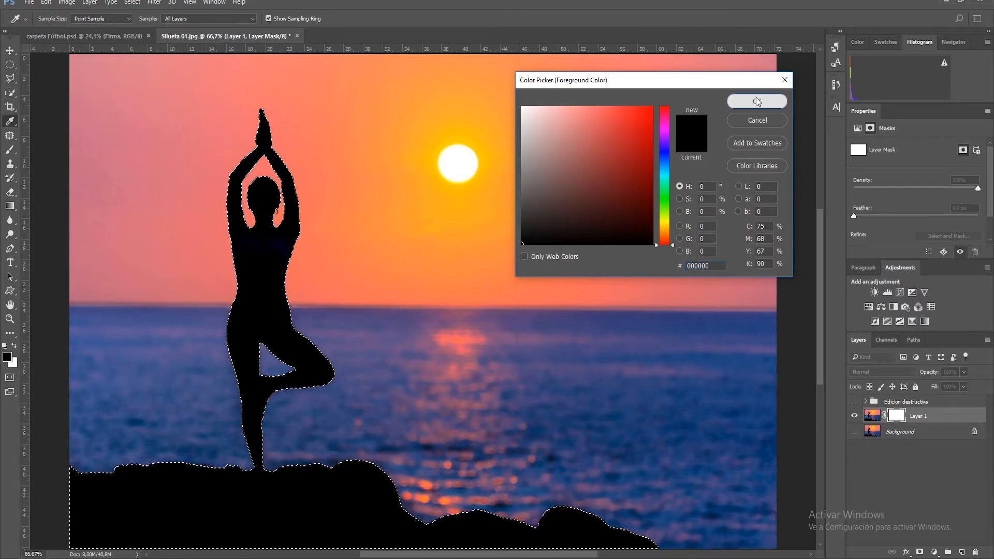
pyautogui.click(756, 98)
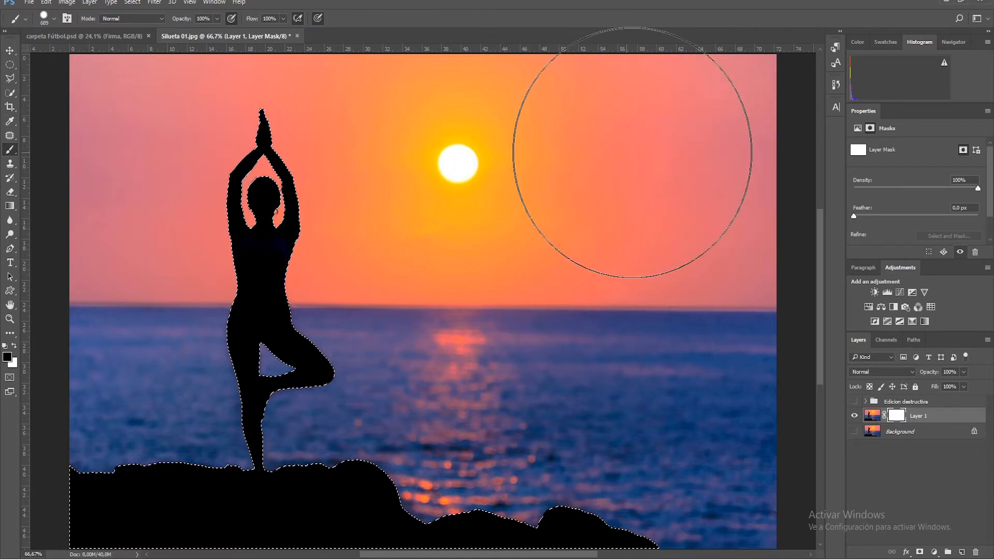
pyautogui.moveTo(432, 193)
pyautogui.mouseDown()
pyautogui.moveTo(133, 211)
pyautogui.moveTo(284, 249)
pyautogui.moveTo(476, 391)
pyautogui.moveTo(192, 502)
pyautogui.moveTo(127, 491)
pyautogui.moveTo(612, 494)
pyautogui.mouseUp()
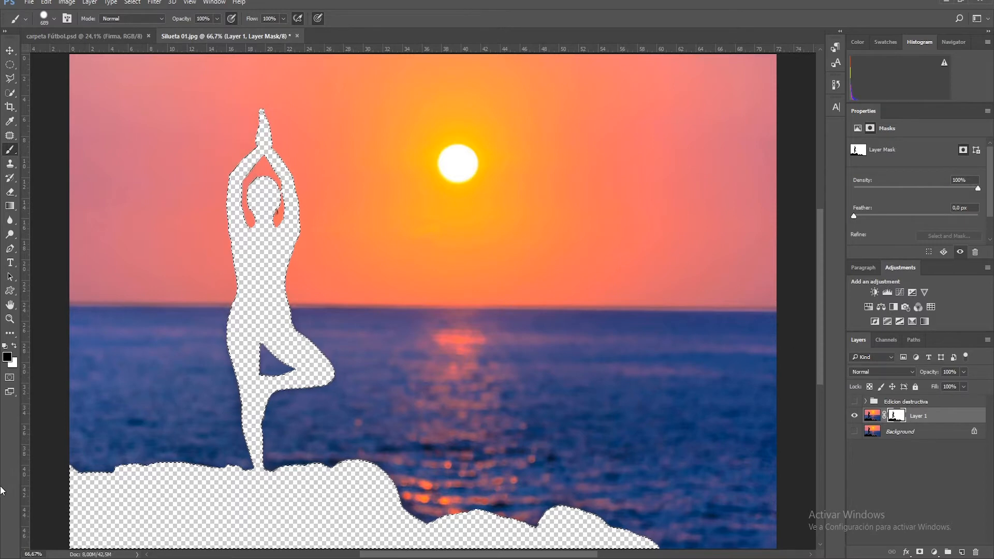
# Step: Paint white inside the selection on Layer 1's mask to restore the silhouette and rocks
pyautogui.click(13, 347)
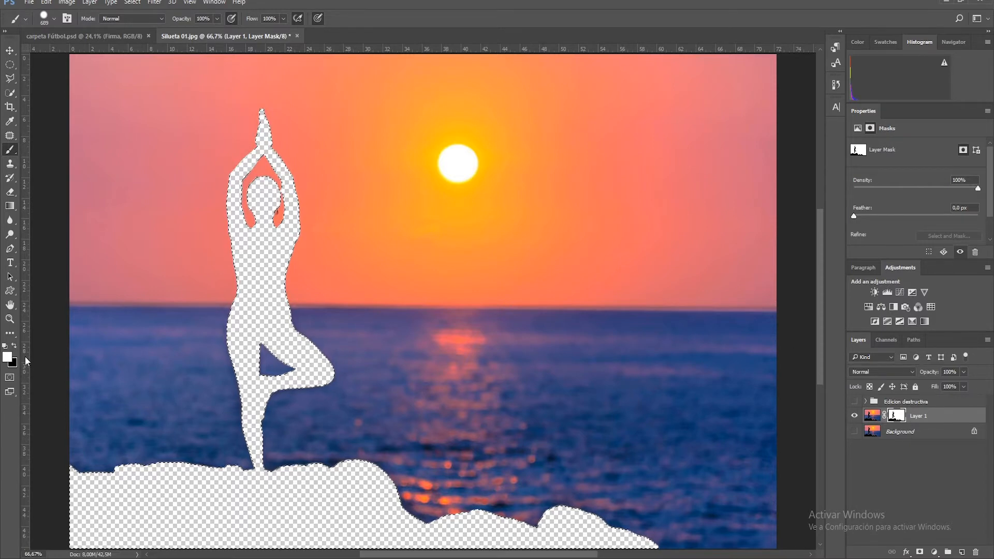
pyautogui.click(8, 358)
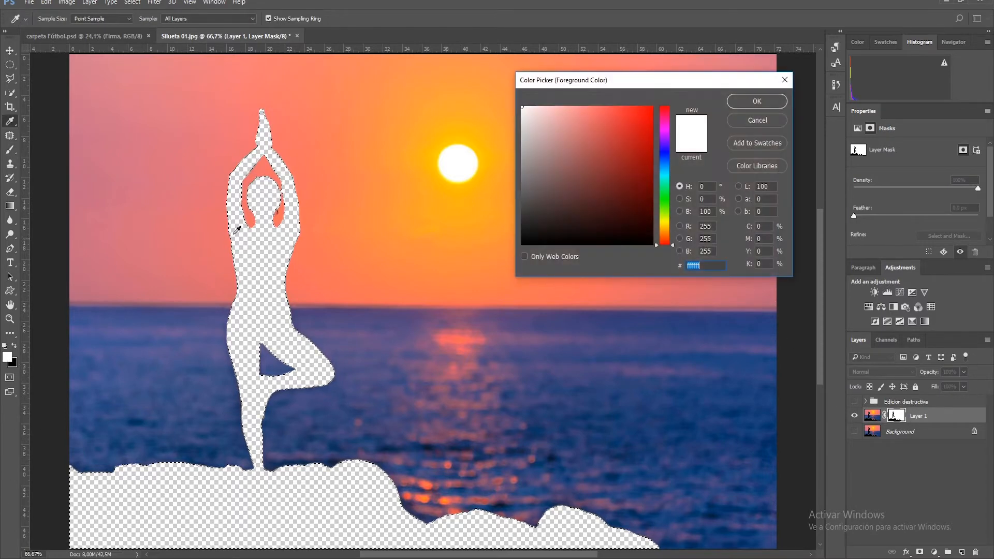
pyautogui.click(757, 102)
pyautogui.press('b')
pyautogui.moveTo(321, 178)
pyautogui.mouseDown()
pyautogui.moveTo(195, 193)
pyautogui.moveTo(221, 256)
pyautogui.moveTo(363, 301)
pyautogui.moveTo(35, 479)
pyautogui.moveTo(739, 522)
pyautogui.mouseUp()
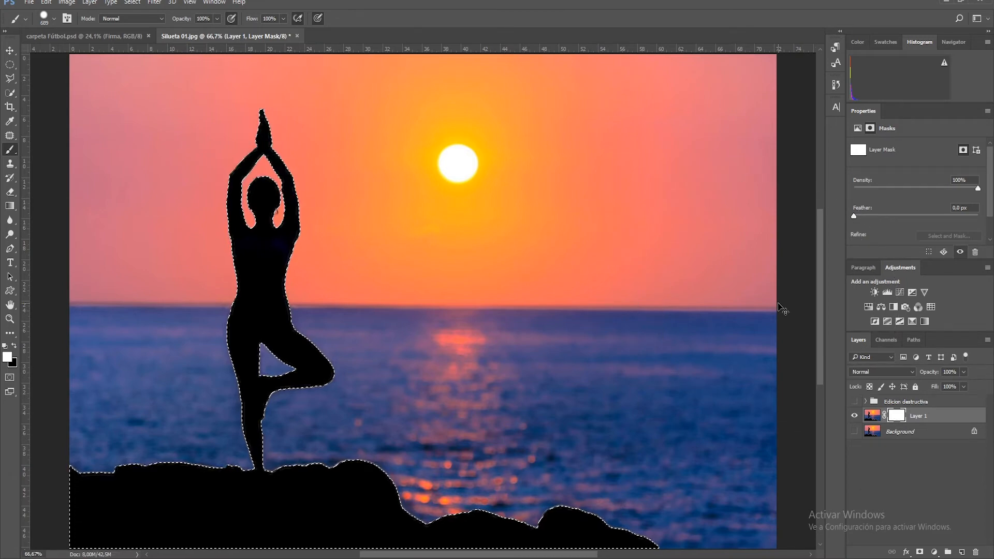
# Step: Invert the selection to cover the sky and sea, and resize the brush to 668 px
pyautogui.hotkey('ctrl', 'shift', 'i')
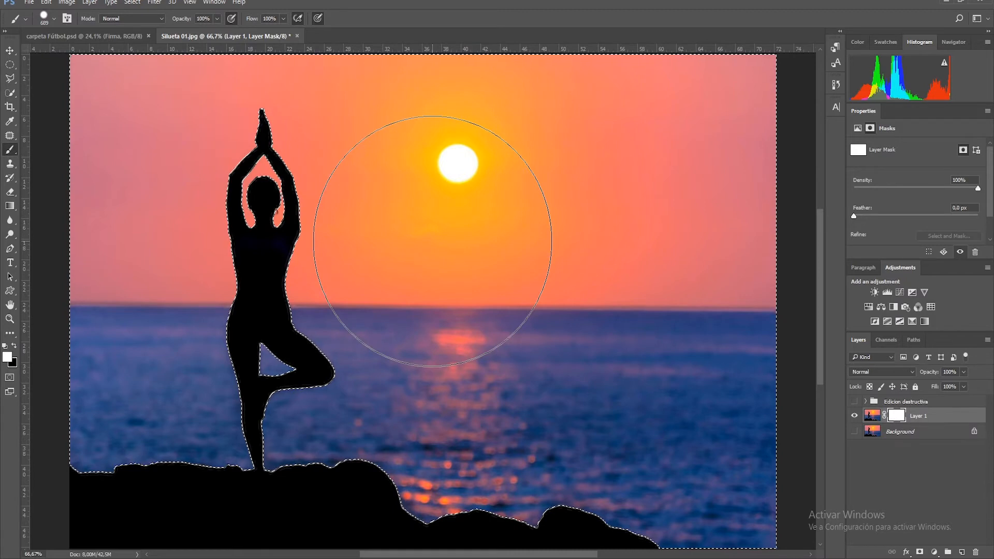
pyautogui.keyDown('alt'); pyautogui.rightClick(432, 241); pyautogui.keyUp('alt')
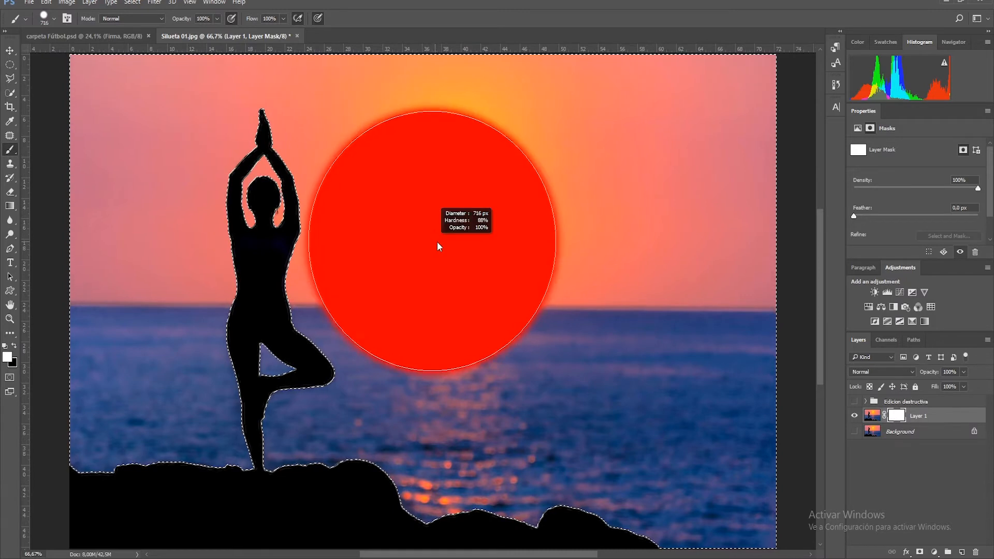
pyautogui.moveTo(437, 241)
pyautogui.mouseDown()
pyautogui.moveTo(452, 248)
pyautogui.moveTo(398, 233)
pyautogui.moveTo(340, 234)
pyautogui.moveTo(433, 250)
pyautogui.moveTo(492, 246)
pyautogui.moveTo(441, 276)
pyautogui.moveTo(399, 156)
pyautogui.moveTo(408, 62)
pyautogui.moveTo(437, 329)
pyautogui.mouseUp()
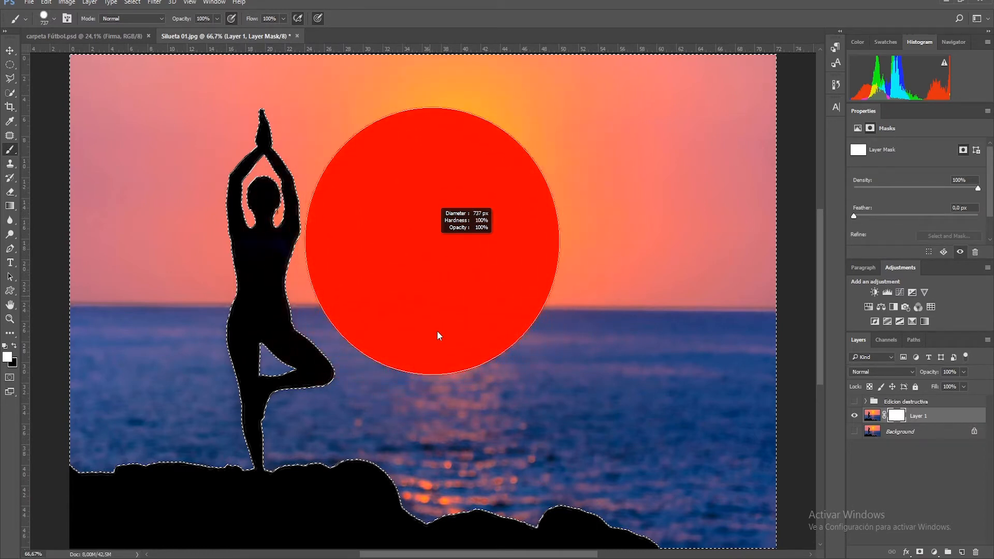
pyautogui.moveTo(437, 331)
pyautogui.mouseDown()
pyautogui.moveTo(411, 331)
pyautogui.moveTo(427, 336)
pyautogui.mouseUp()
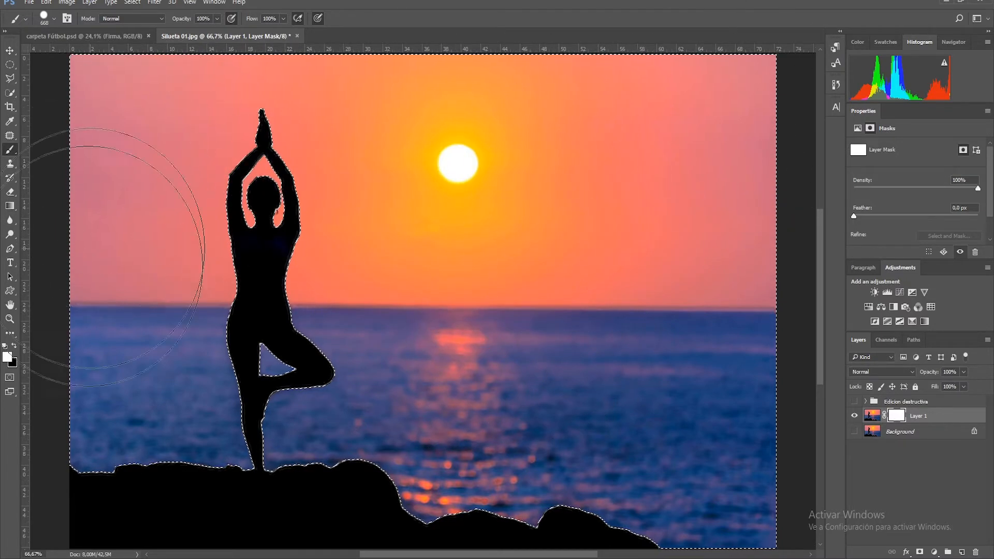
# Step: Paint black over the selected sky and sea on Layer 1's mask to hide the original background
pyautogui.click(13, 347)
pyautogui.moveTo(381, 119)
pyautogui.mouseDown()
pyautogui.moveTo(174, 134)
pyautogui.moveTo(113, 154)
pyautogui.moveTo(514, 90)
pyautogui.moveTo(687, 105)
pyautogui.moveTo(740, 185)
pyautogui.moveTo(582, 262)
pyautogui.moveTo(146, 311)
pyautogui.moveTo(116, 367)
pyautogui.moveTo(183, 428)
pyautogui.moveTo(759, 390)
pyautogui.moveTo(768, 457)
pyautogui.moveTo(669, 512)
pyautogui.moveTo(572, 516)
pyautogui.moveTo(582, 489)
pyautogui.mouseUp()
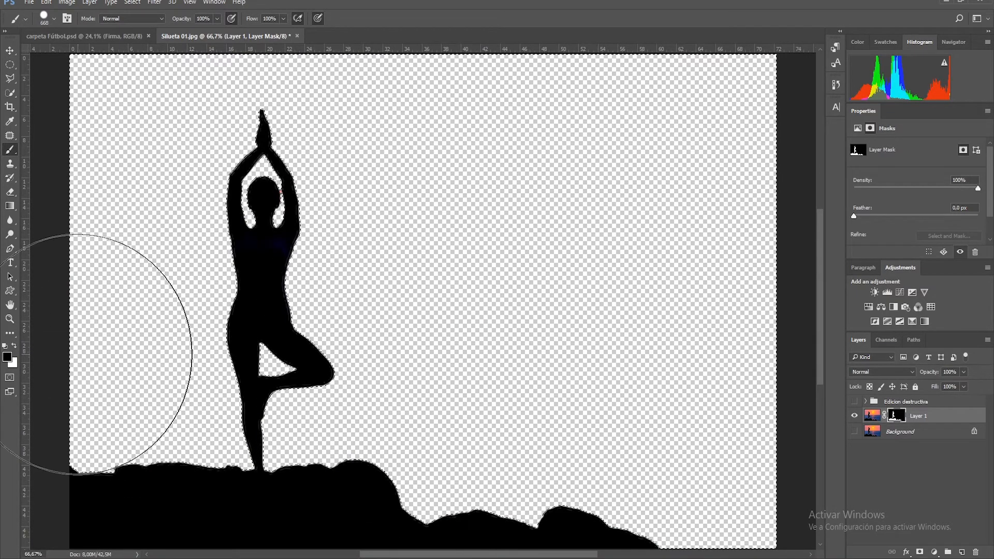
# Step: Paint white over the selected background on Layer 1's mask to bring back the original sky and sea
pyautogui.click(14, 346)
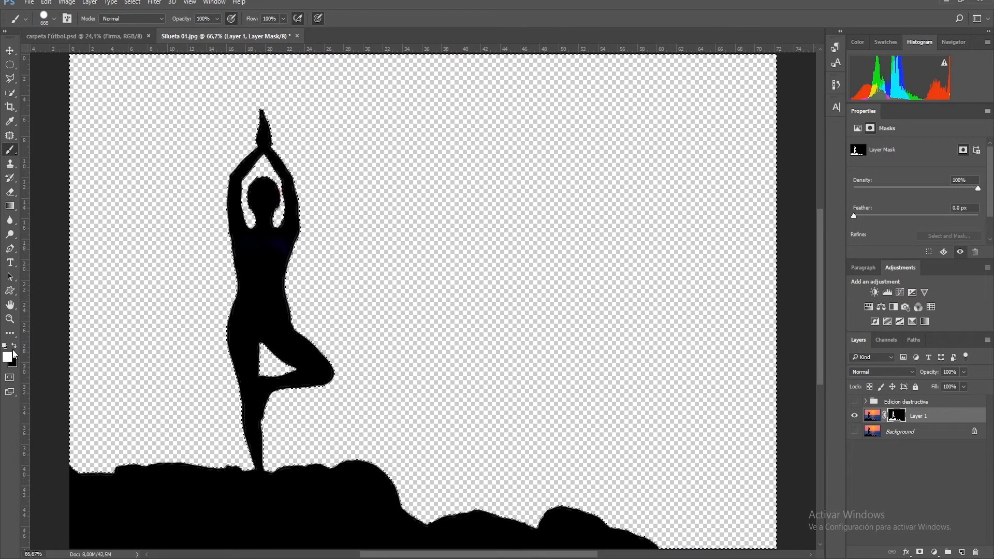
pyautogui.moveTo(646, 394)
pyautogui.mouseDown()
pyautogui.moveTo(456, 410)
pyautogui.moveTo(486, 448)
pyautogui.moveTo(666, 466)
pyautogui.moveTo(588, 444)
pyautogui.mouseUp()
pyautogui.moveTo(714, 373)
pyautogui.mouseDown()
pyautogui.moveTo(421, 366)
pyautogui.moveTo(432, 288)
pyautogui.moveTo(771, 445)
pyautogui.mouseUp()
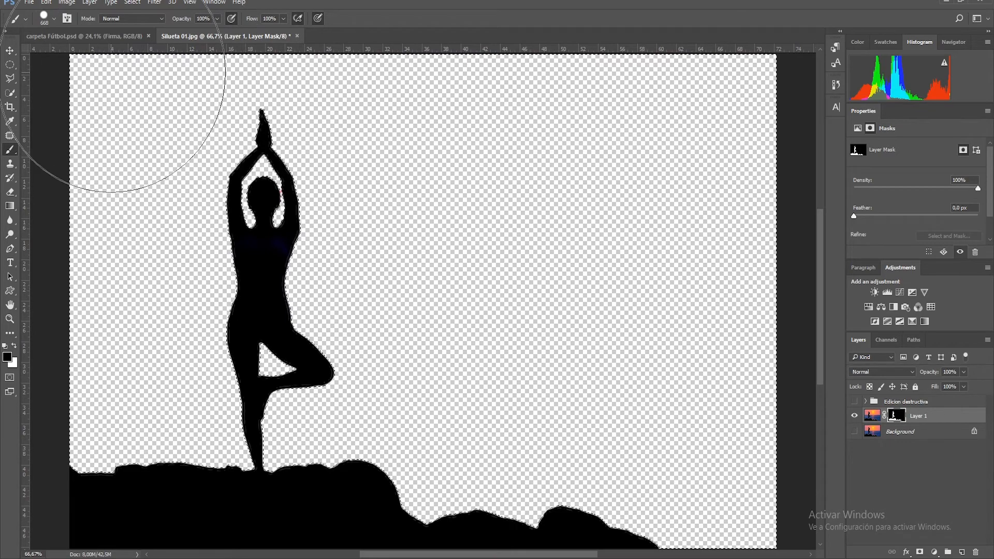
# Step: Without a selection, paint black over the figure's upper body on Layer 1's mask and undo those strokes
pyautogui.click(234, 168)
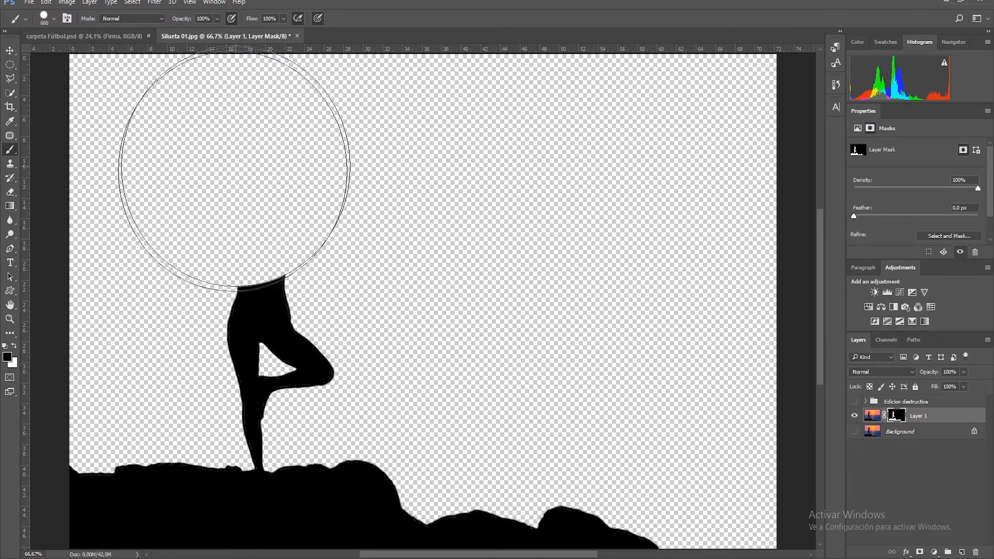
pyautogui.moveTo(234, 169); pyautogui.dragTo(266, 228)
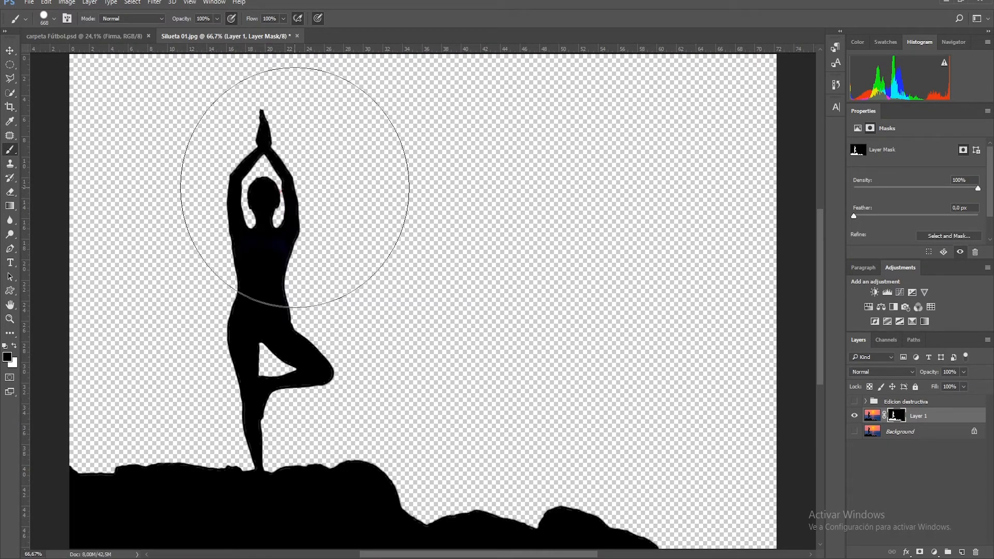
pyautogui.hotkey('alt', 'z')
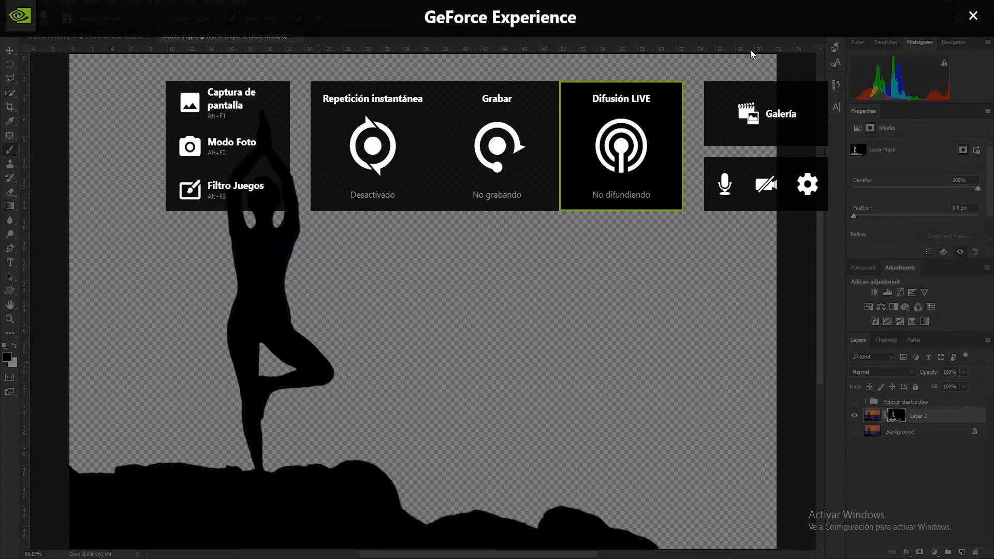
pyautogui.click(973, 16)
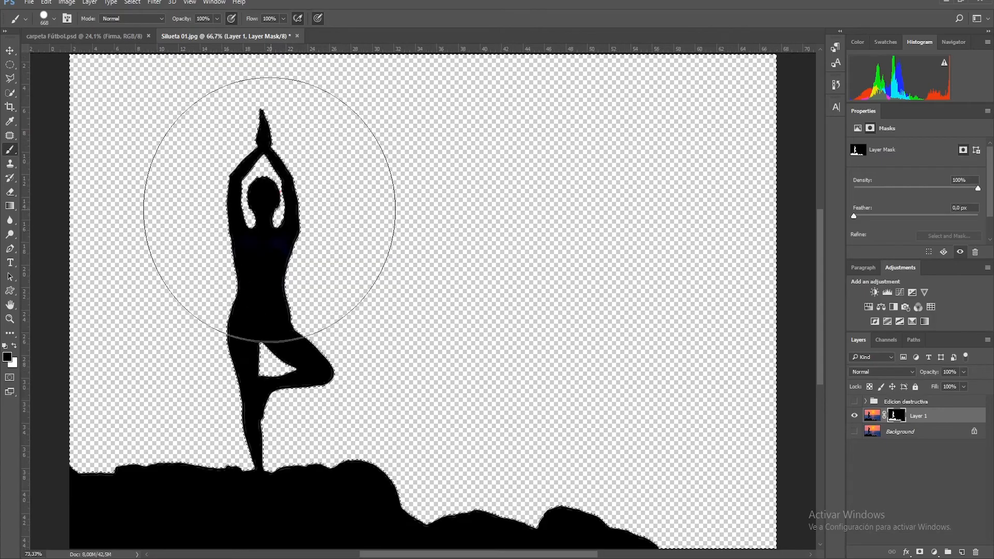
# Step: Clear the selection and erase the leftover red spot beside the figure's head on Layer 1's mask with a small Eraser and black background color
pyautogui.scroll(6, 282, 197)
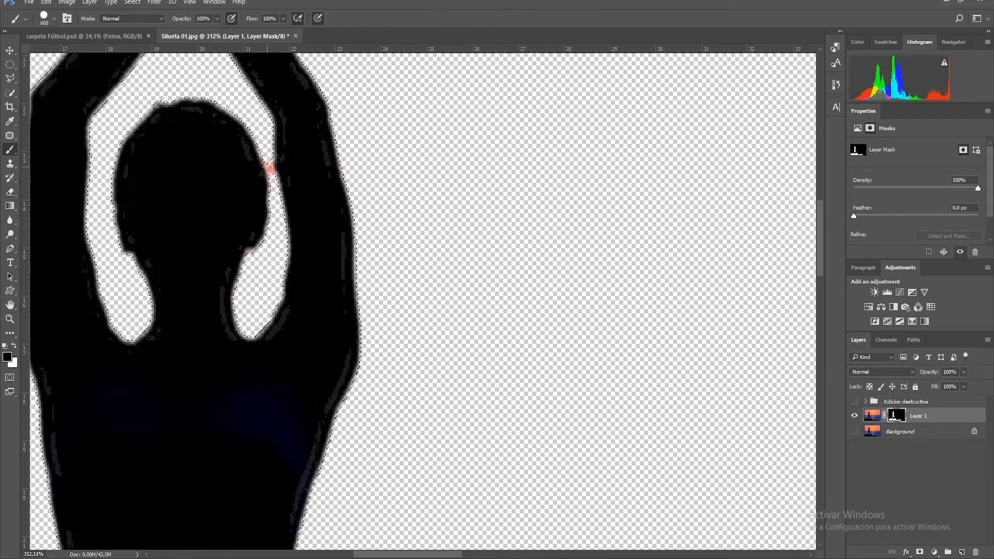
pyautogui.hotkey('ctrl', 'd')
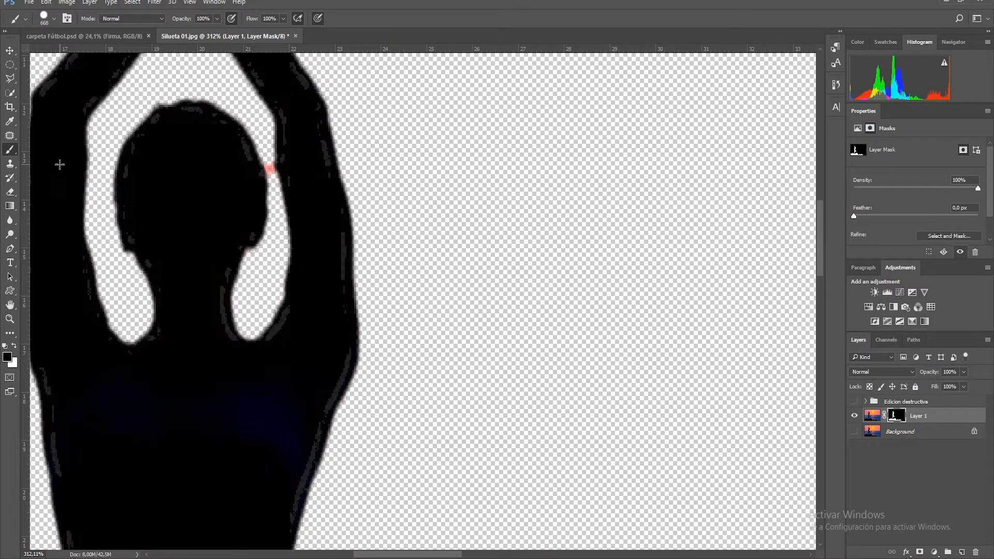
pyautogui.click(9, 193)
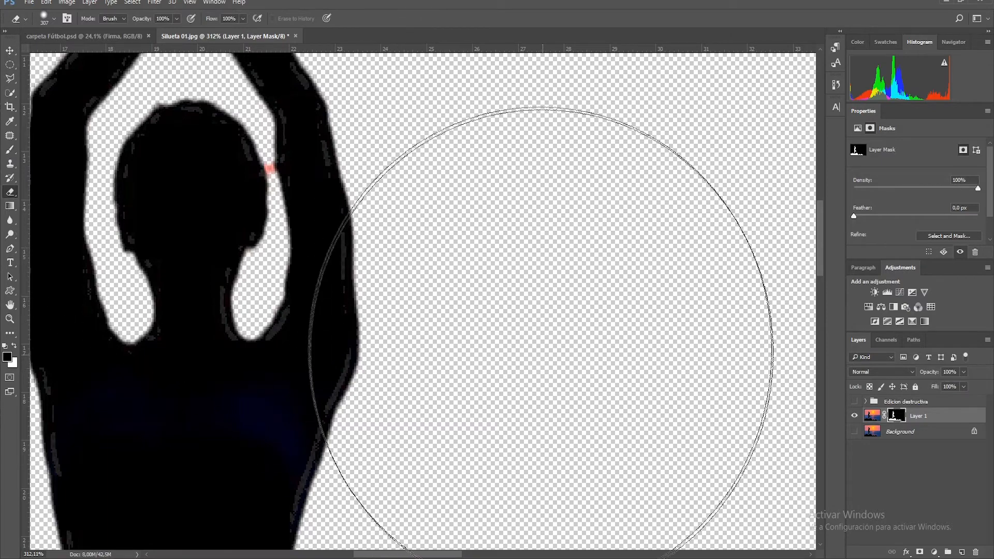
pyautogui.moveTo(499, 271)
pyautogui.mouseDown()
pyautogui.moveTo(348, 295)
pyautogui.moveTo(324, 318)
pyautogui.moveTo(380, 419)
pyautogui.moveTo(452, 508)
pyautogui.moveTo(499, 410)
pyautogui.moveTo(537, 477)
pyautogui.moveTo(579, 492)
pyautogui.moveTo(539, 538)
pyautogui.moveTo(458, 537)
pyautogui.mouseUp()
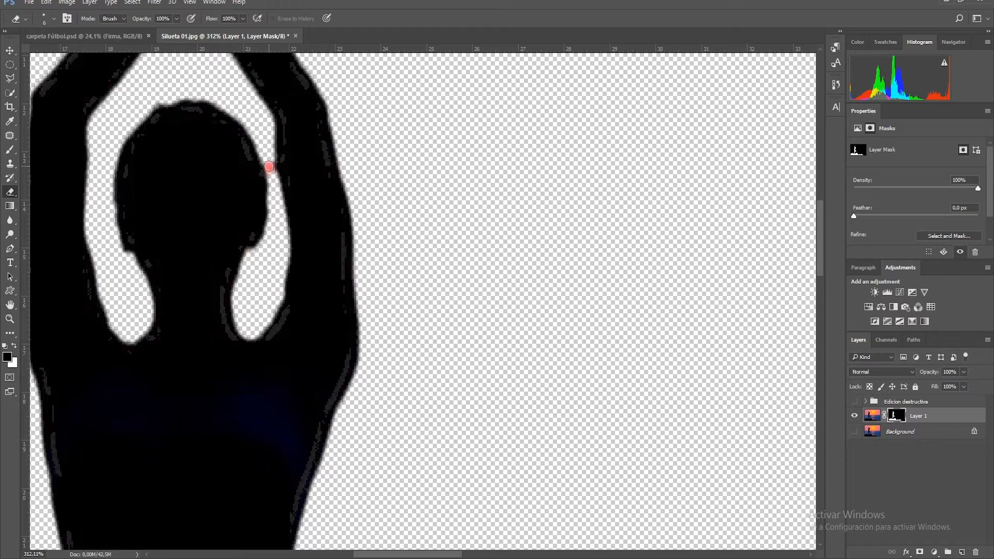
pyautogui.click(14, 347)
pyautogui.click(8, 357)
pyautogui.click(757, 101)
pyautogui.press('e')
pyautogui.hotkey('ctrl', '0')
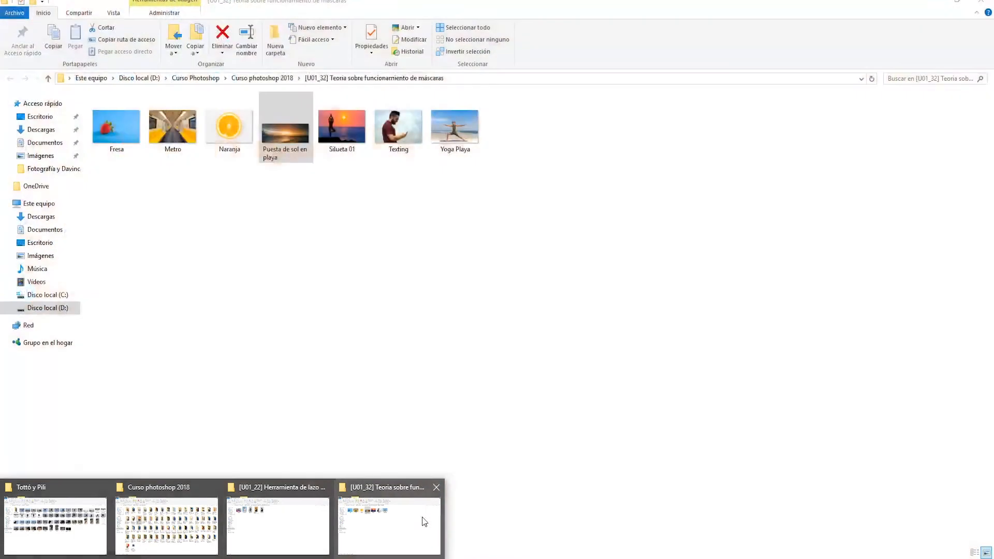
# Step: Place the "Puesta de sol en playa" image from the U01_32 folder into the silhouette document and move its layer below Layer 1
pyautogui.click(388, 523)
pyautogui.moveTo(350, 132); pyautogui.dragTo(344, 156)
pyautogui.moveTo(284, 142); pyautogui.dragTo(467, 215)
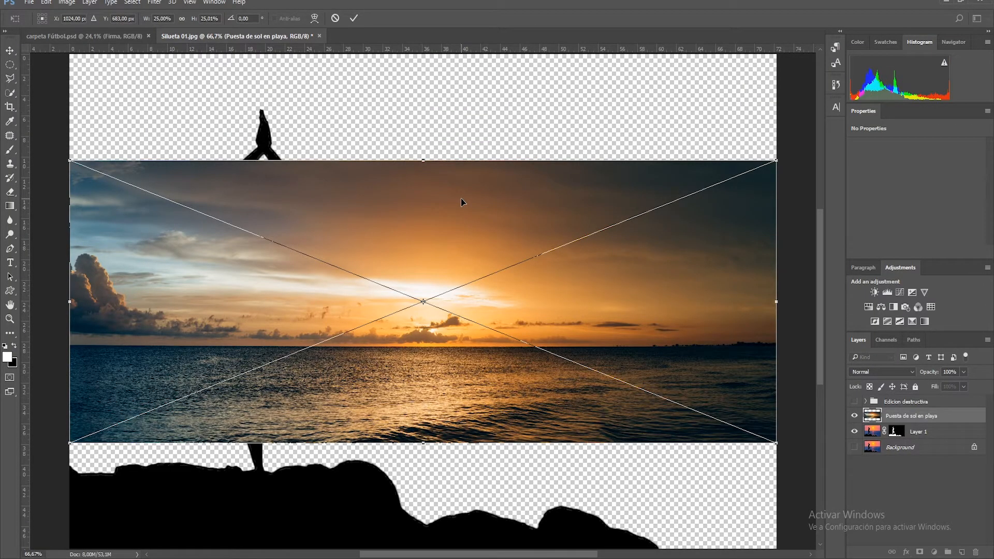
pyautogui.click(352, 18)
pyautogui.press('e')
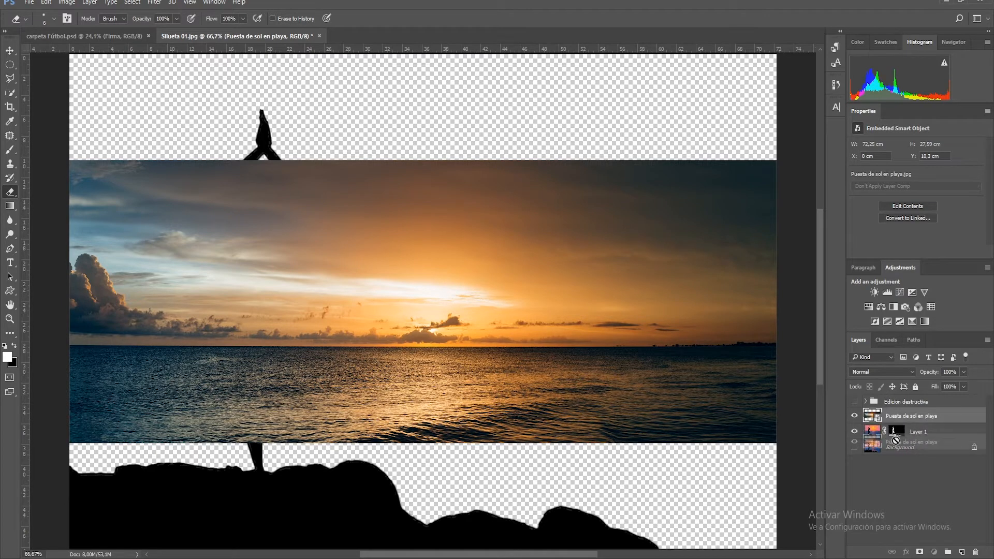
pyautogui.moveTo(874, 414); pyautogui.dragTo(869, 434)
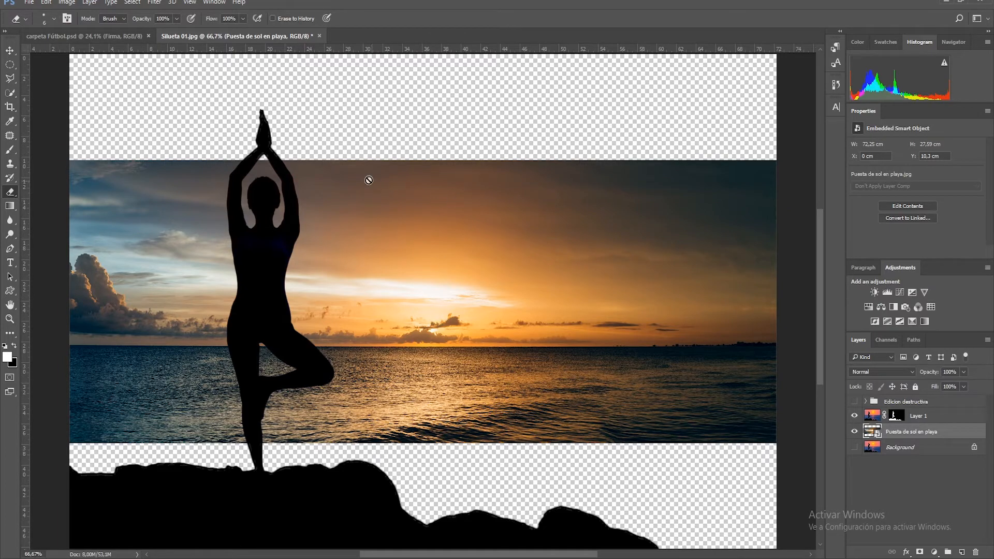
# Step: Enlarge the Puesta de sol en playa layer proportionally to about 45% with Free Transform so it covers the canvas
pyautogui.hotkey('ctrl', 't')
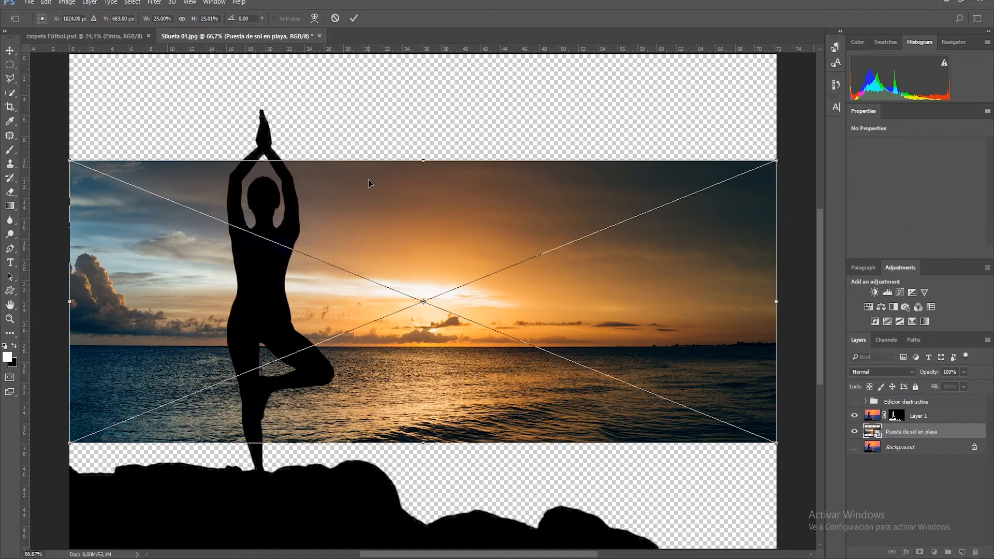
pyautogui.click(354, 19)
pyautogui.click(46, 3)
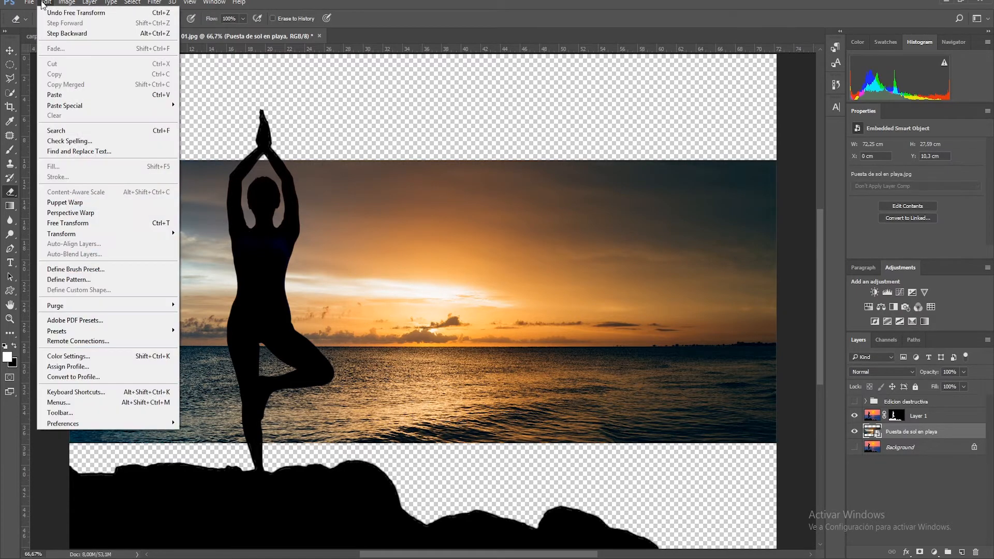
pyautogui.moveTo(67, 2)
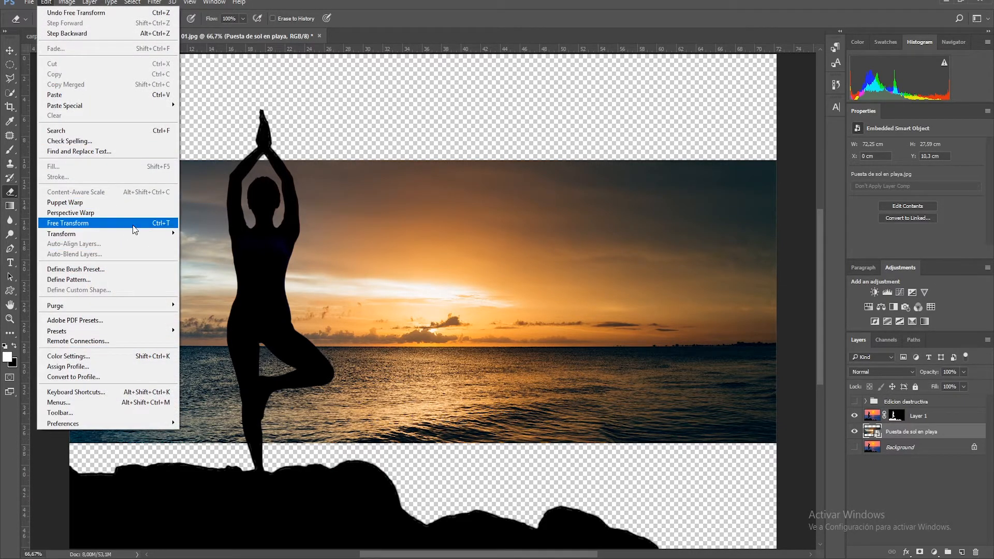
pyautogui.moveTo(176, 236)
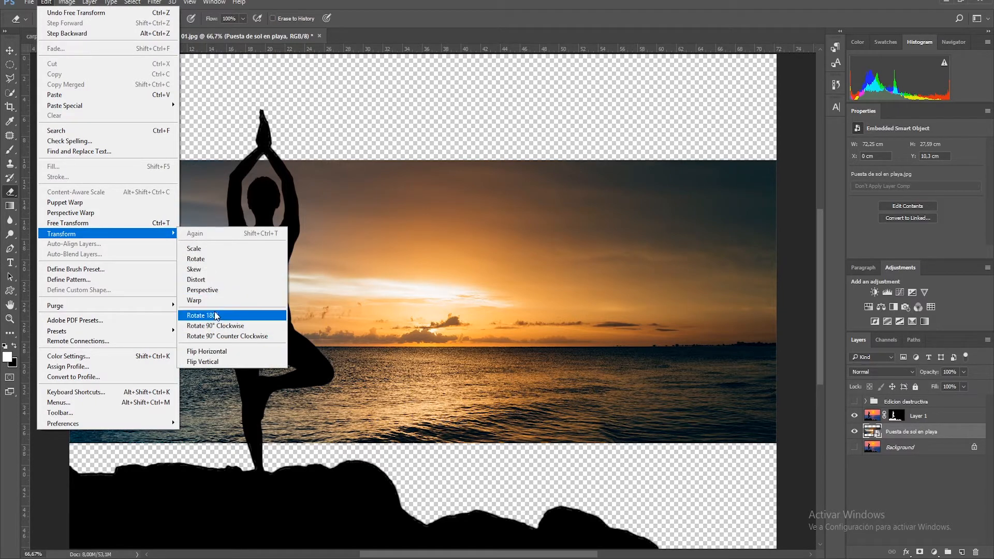
pyautogui.click(162, 223)
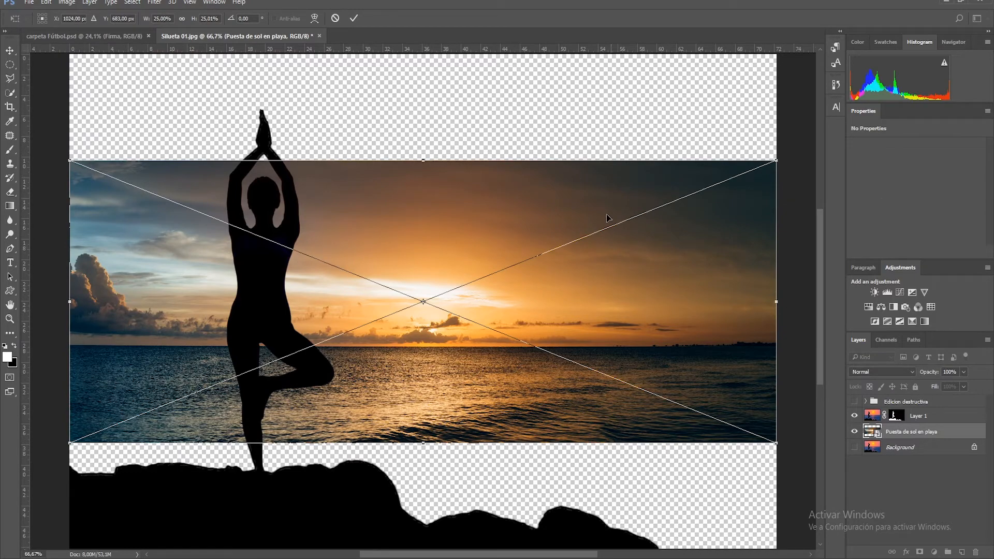
pyautogui.scroll(-3, 615, 204)
pyautogui.moveTo(237, 187); pyautogui.dragTo(65, 68)
pyautogui.moveTo(720, 375); pyautogui.dragTo(290, 410)
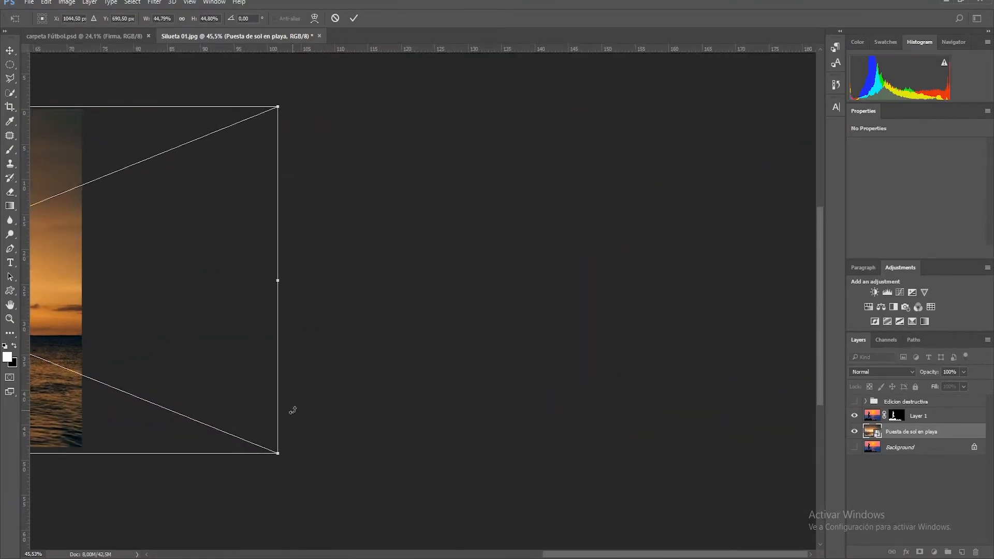
# Step: Enlarge the sunset layer to about 68%, reposition it at X 737 px, Y 350 px behind the silhouette, and apply the transform
pyautogui.hotkey('ctrl', '0')
pyautogui.moveTo(468, 230); pyautogui.dragTo(356, 120)
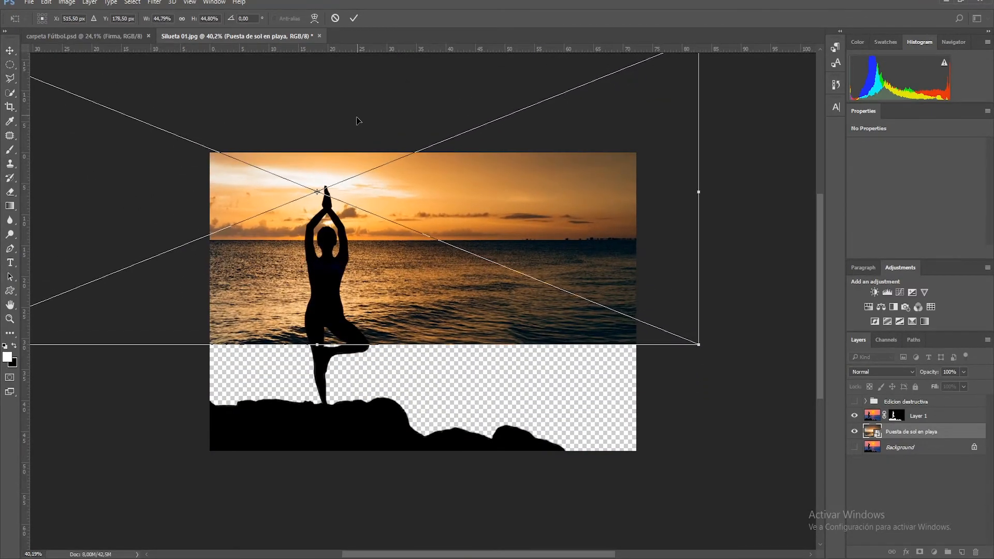
pyautogui.moveTo(698, 344); pyautogui.dragTo(580, 395)
pyautogui.scroll(-3, 228, 345)
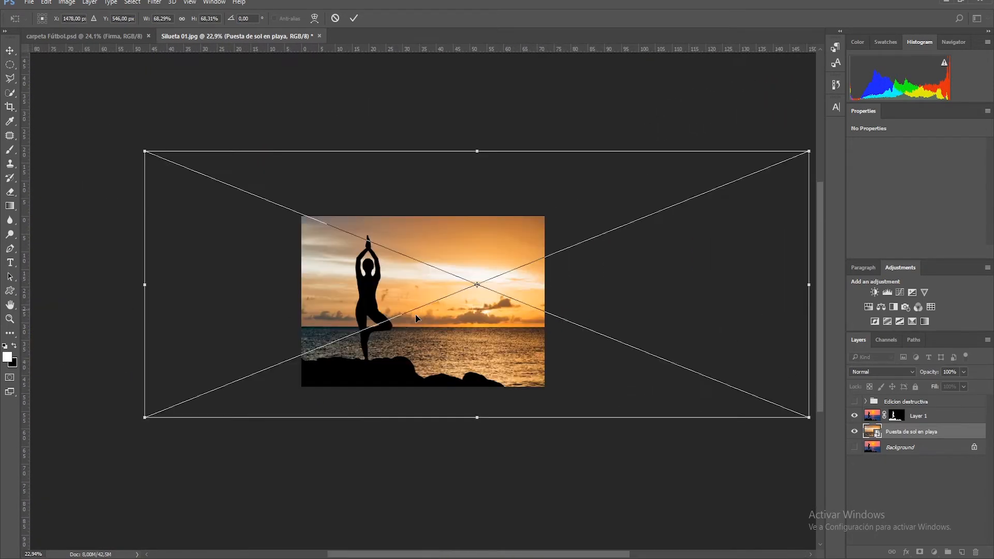
pyautogui.moveTo(472, 258); pyautogui.dragTo(385, 235)
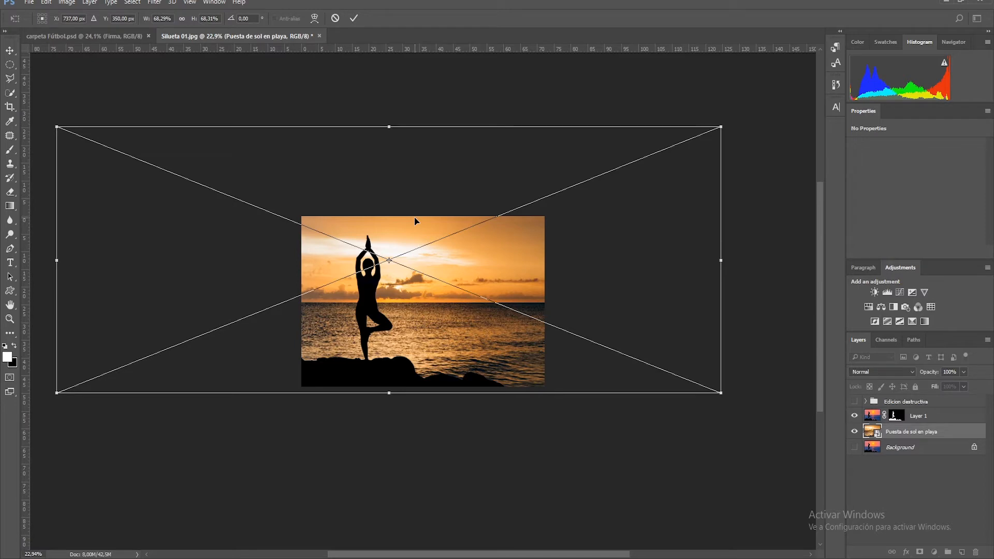
pyautogui.press('Return')
pyautogui.press('e')
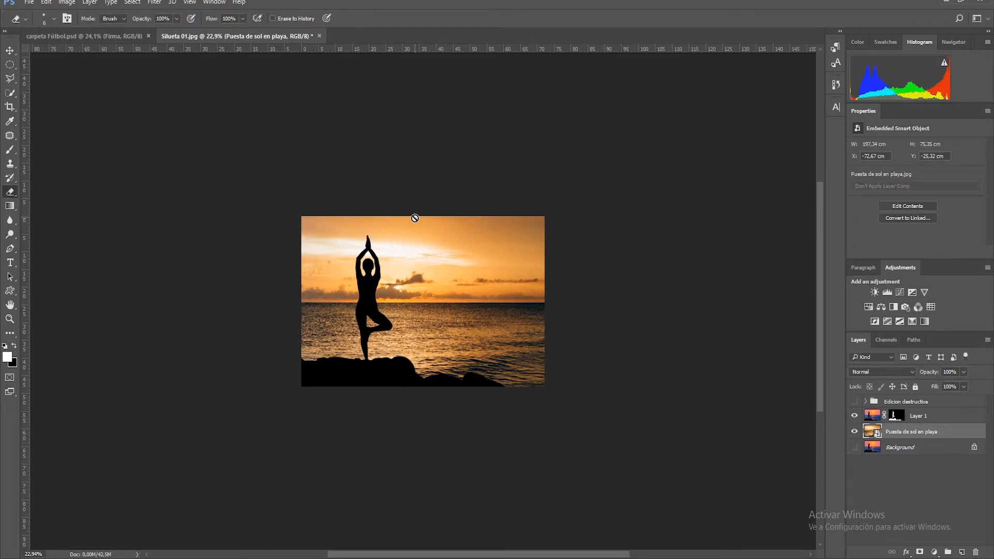
# Step: Apply a Gaussian Blur with a 3-pixel radius to the Puesta de sol en playa layer
pyautogui.hotkey('ctrl', '0')
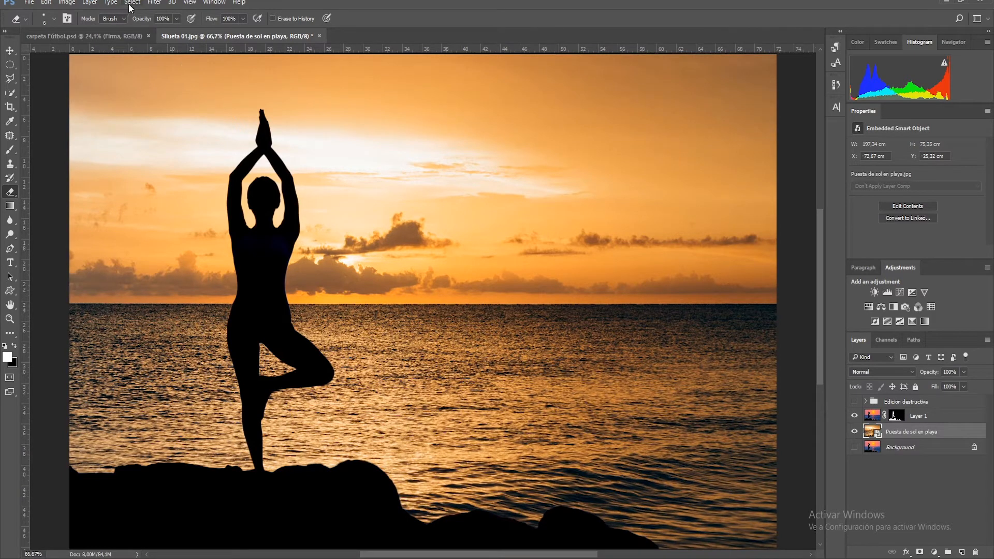
pyautogui.click(154, 2)
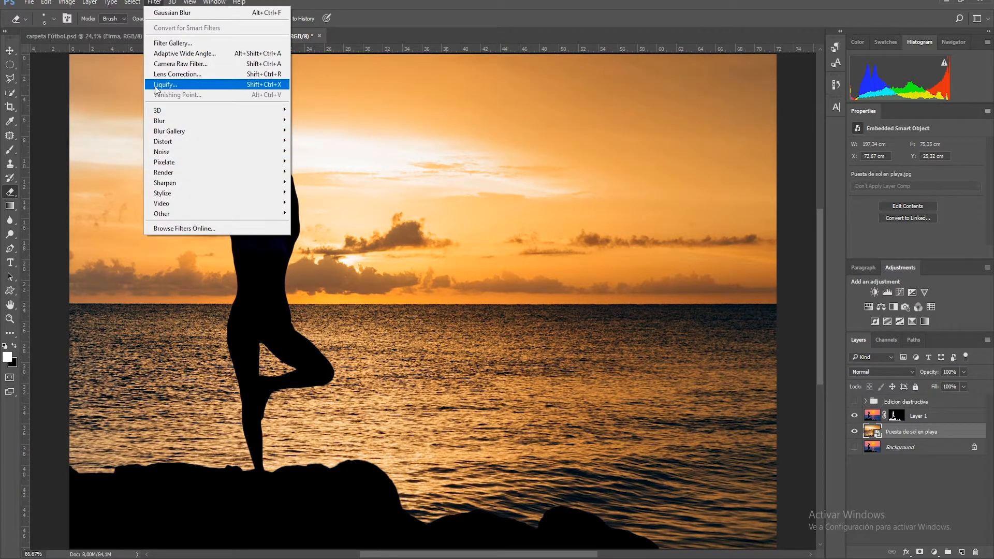
pyautogui.moveTo(182, 123)
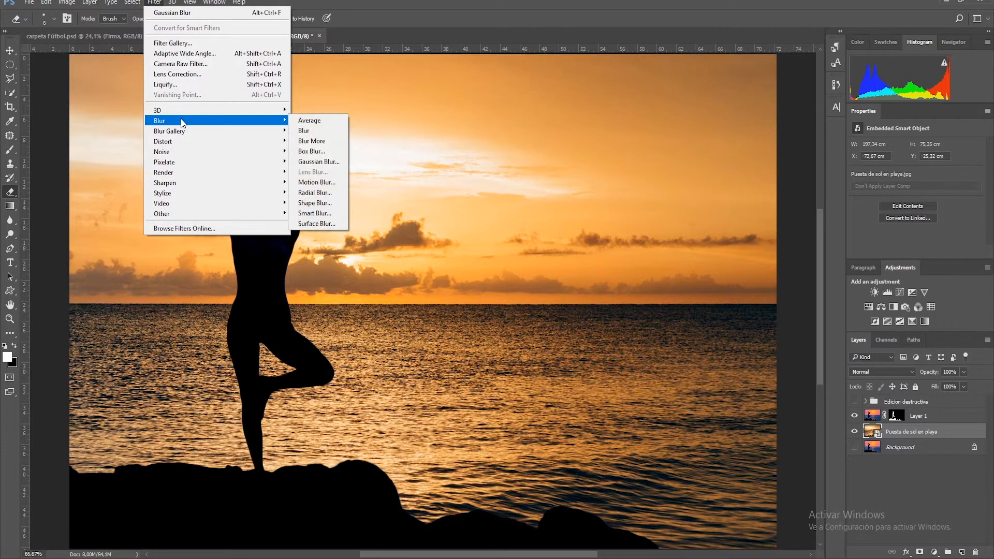
pyautogui.click(318, 161)
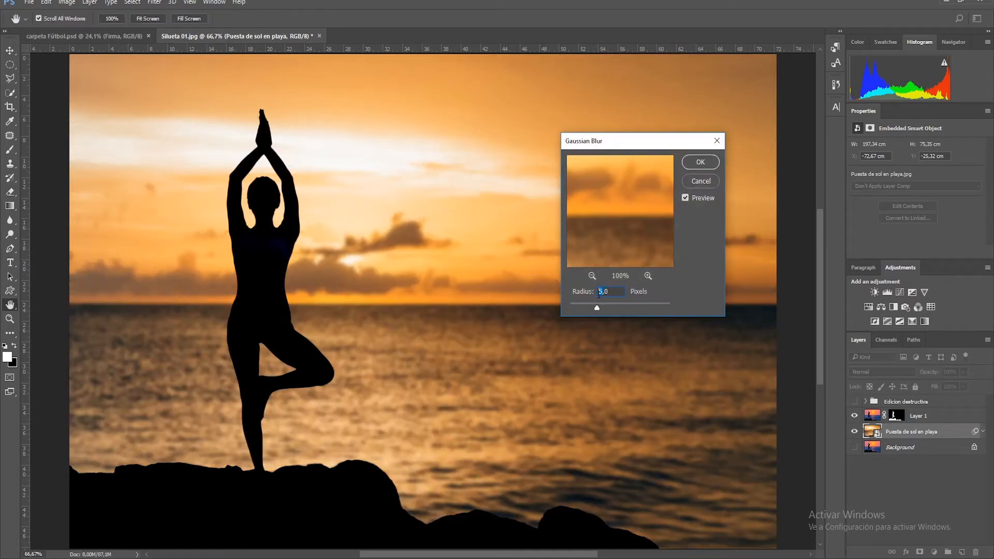
pyautogui.write('3')
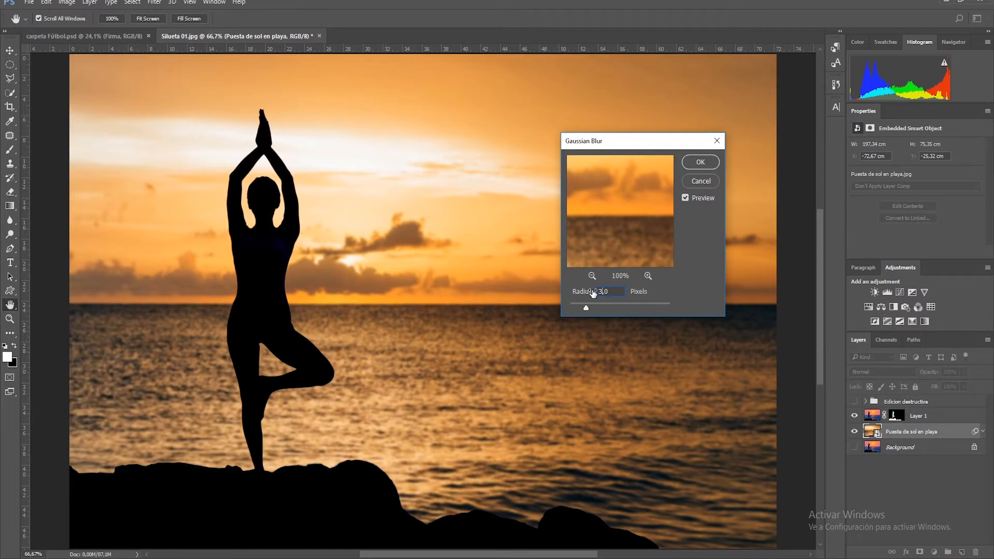
pyautogui.click(697, 161)
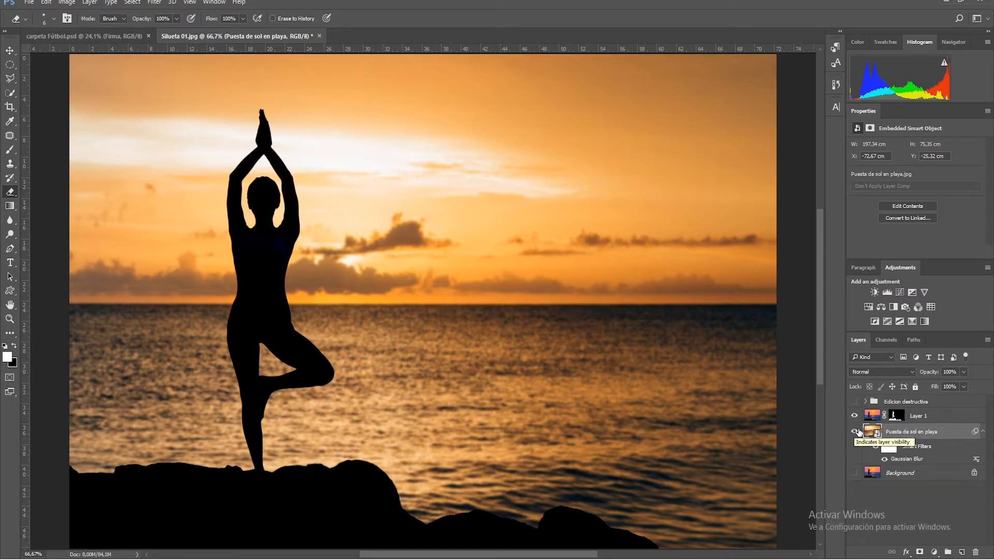
# Step: Hide the Puesta de sol en playa layer and keep white (#ffffff) as the foreground color
pyautogui.click(854, 430)
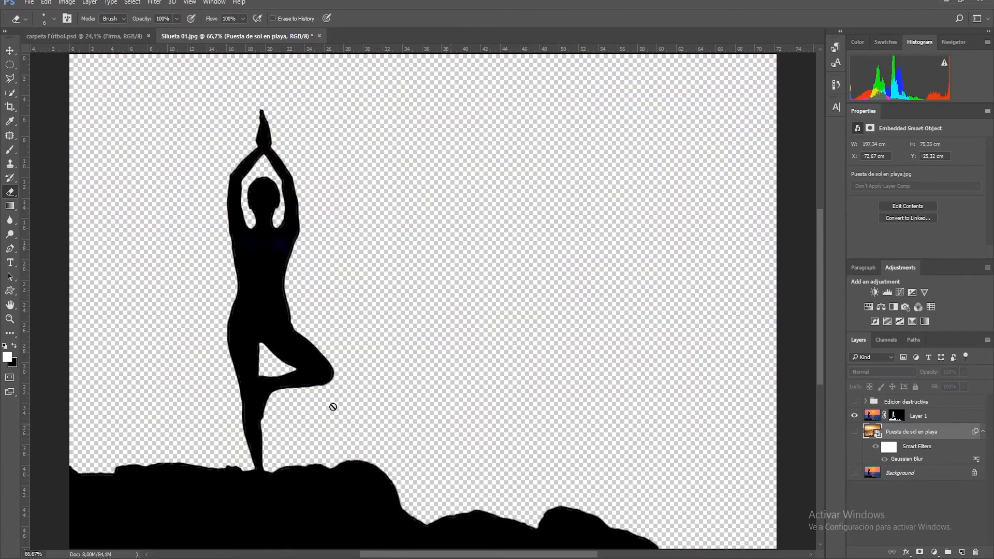
pyautogui.click(7, 356)
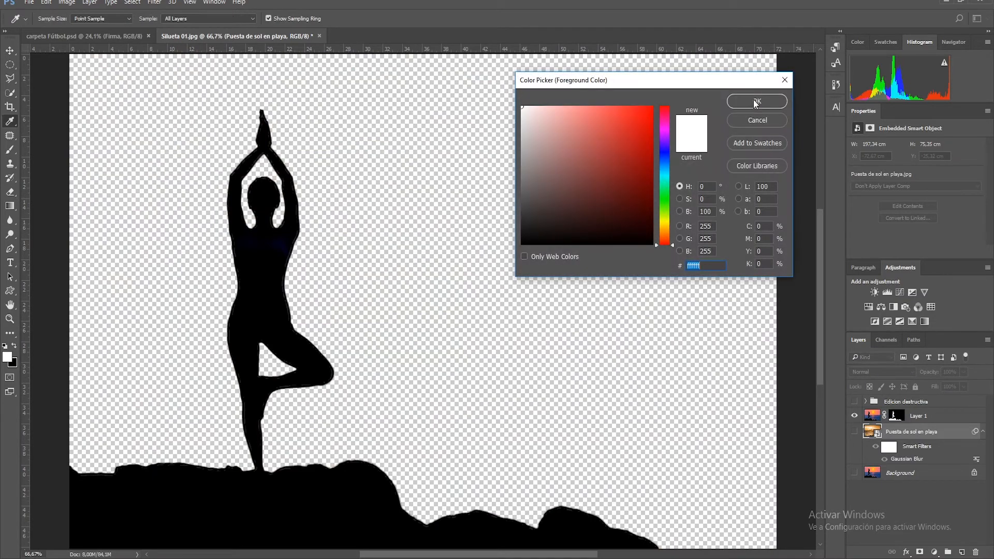
pyautogui.click(755, 103)
pyautogui.press('e')
pyautogui.click(590, 417)
pyautogui.click(493, 211)
# Step: Paint white across the masked-out background on Layer 1's mask with the Brush tool, and undo the stroke
pyautogui.click(895, 415)
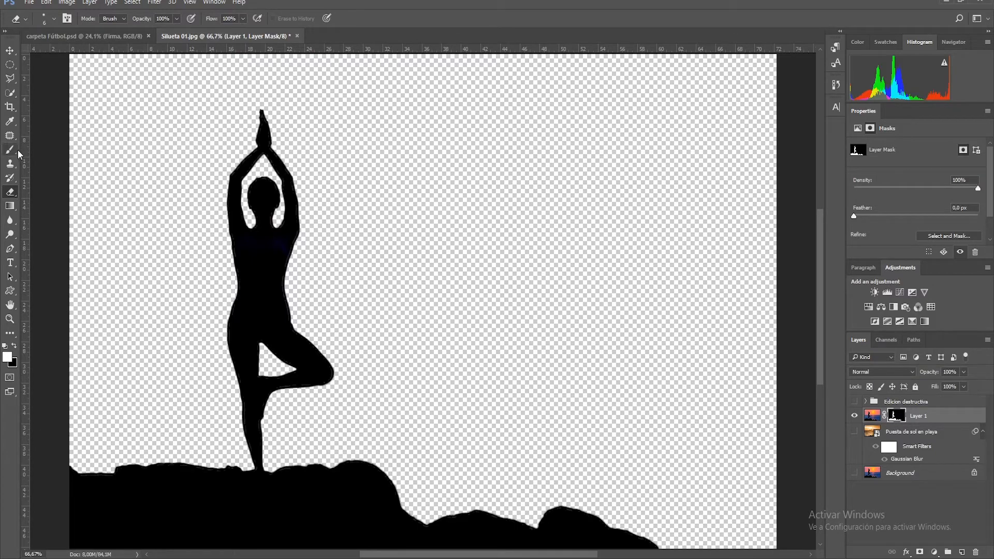
pyautogui.press('b')
pyautogui.moveTo(377, 266)
pyautogui.mouseDown()
pyautogui.moveTo(610, 300)
pyautogui.moveTo(188, 333)
pyautogui.moveTo(343, 443)
pyautogui.moveTo(641, 456)
pyautogui.mouseUp()
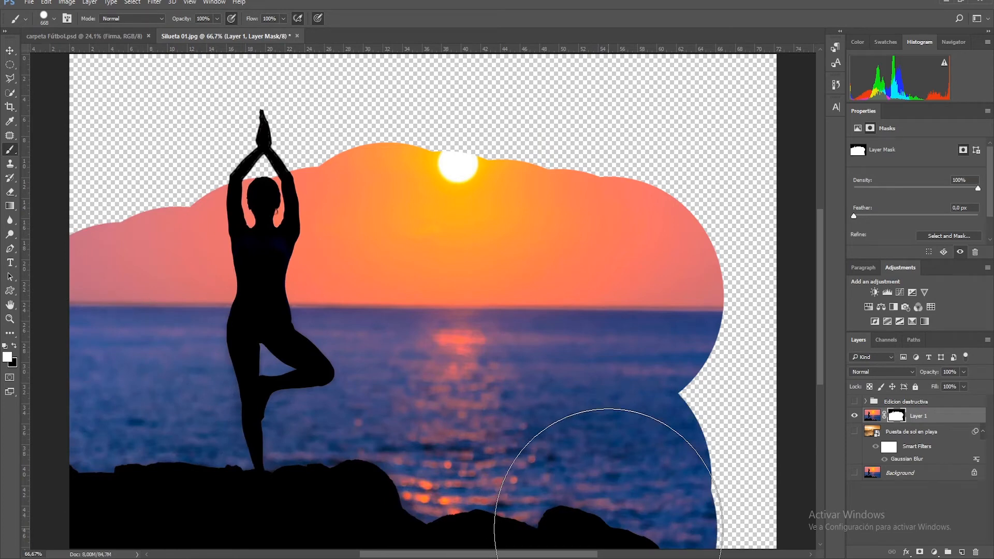
pyautogui.hotkey('ctrl', 'z')
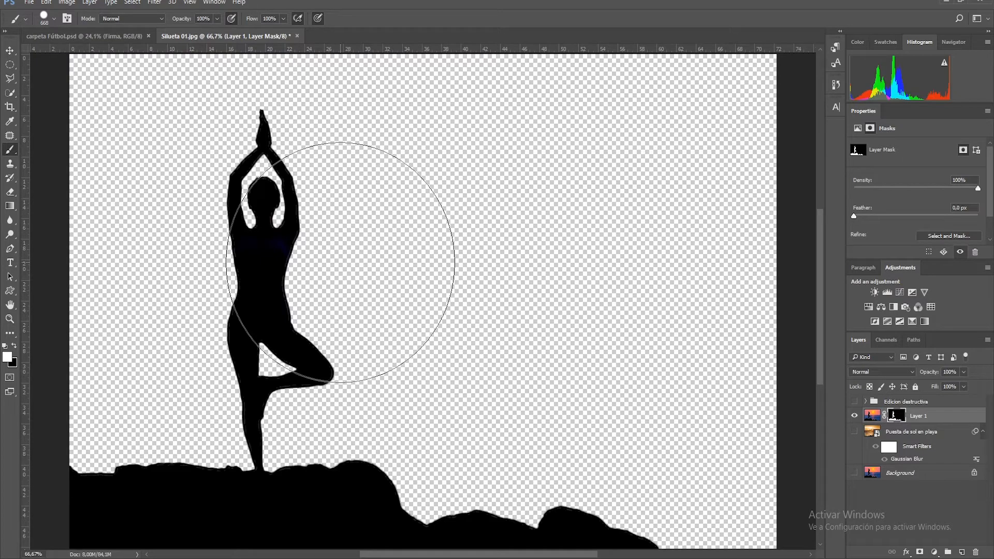
# Step: Save a copy of the isolated silhouette as a PNG named Silueta 01 with default compression and no interlacing
pyautogui.click(29, 3)
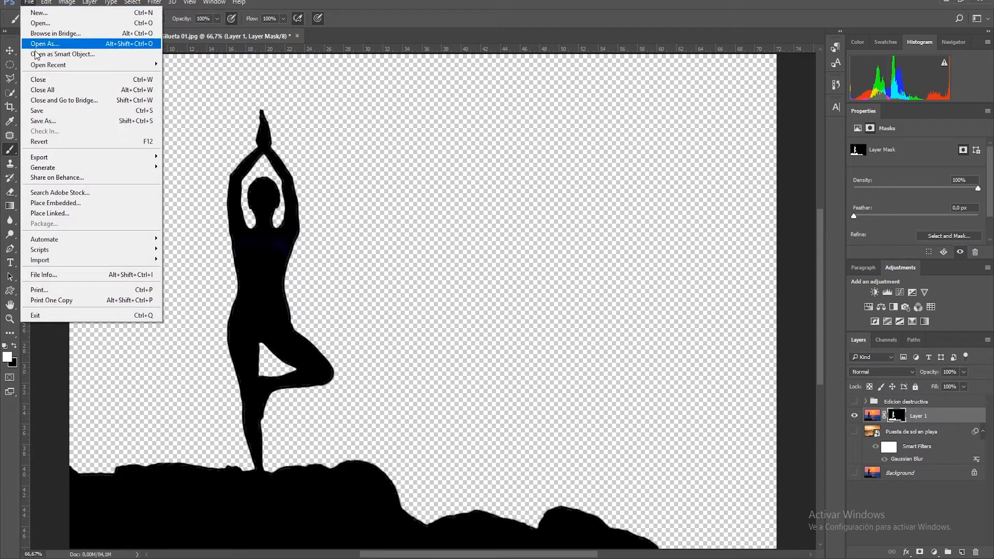
pyautogui.click(54, 122)
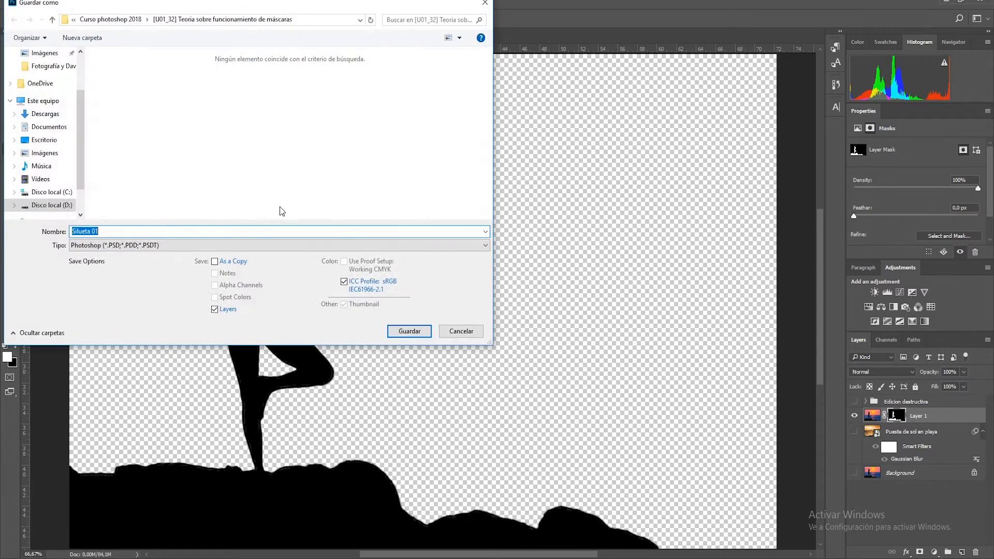
pyautogui.click(225, 244)
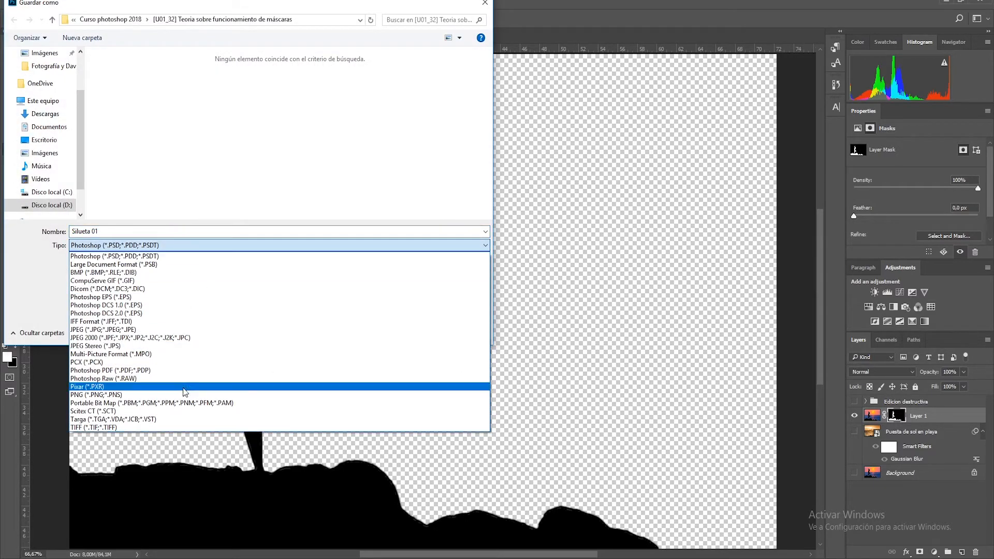
pyautogui.click(182, 395)
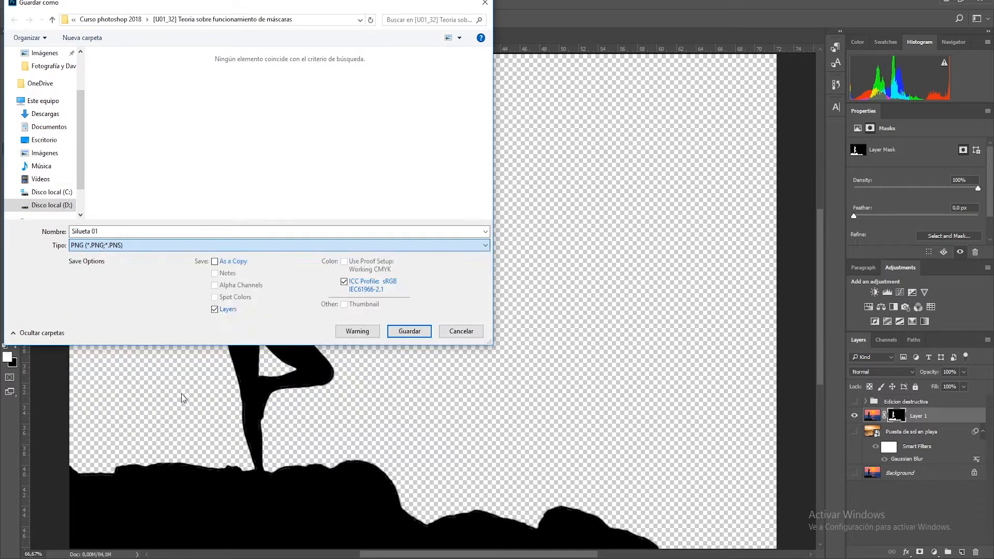
pyautogui.click(408, 331)
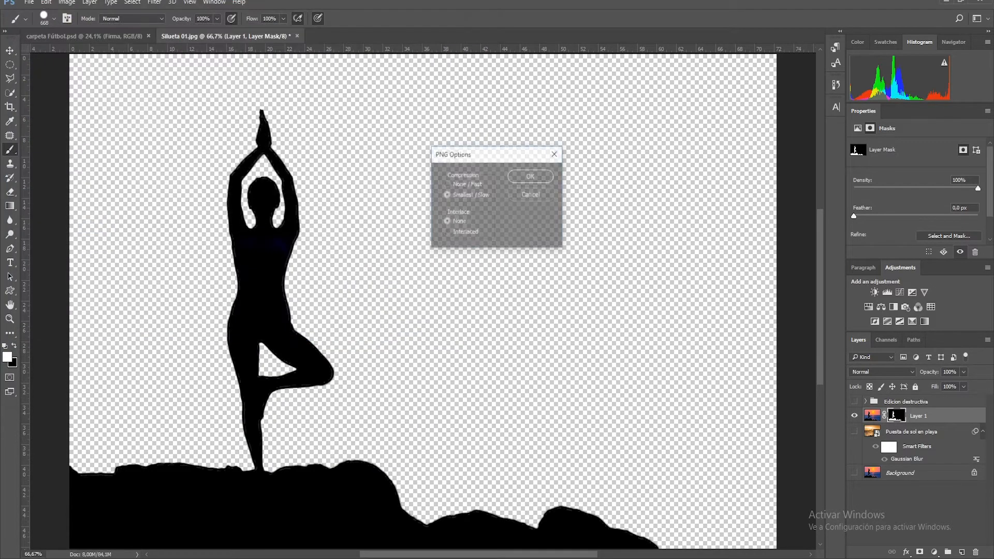
pyautogui.click(536, 177)
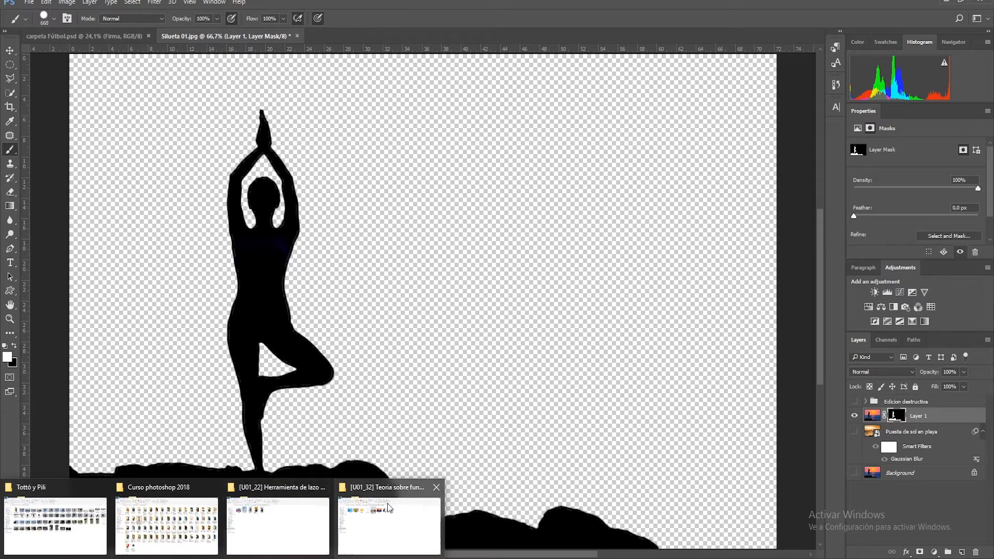
# Step: Switch to the lesson folder in File Explorer, view the exported Silueta 01.png for its transparency, and close the preview
pyautogui.click(389, 502)
pyautogui.doubleClick(404, 132)
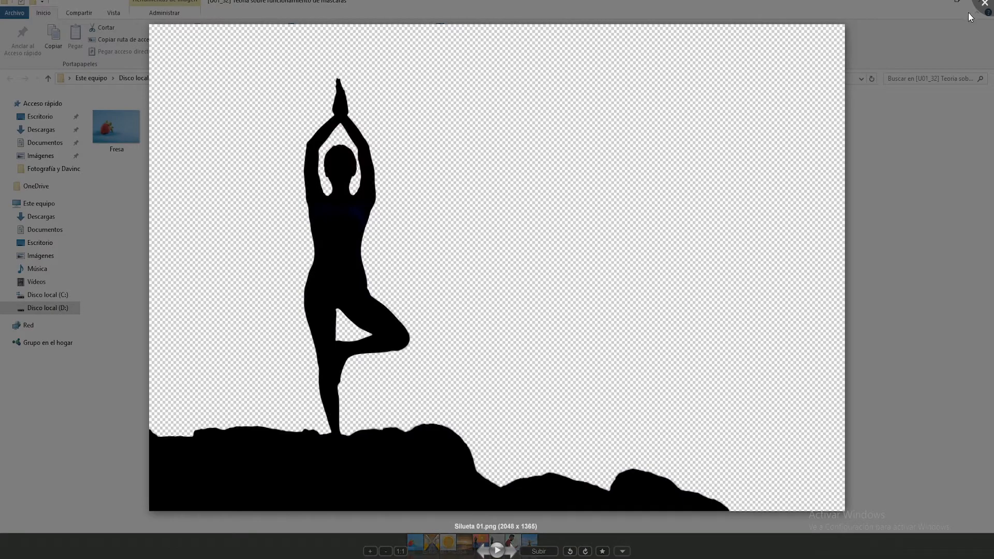
pyautogui.click(984, 5)
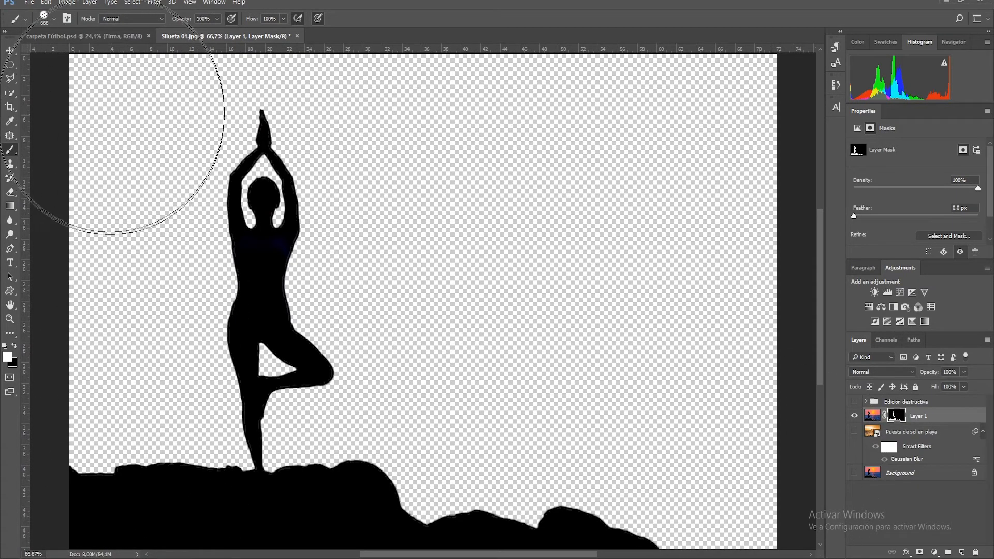
# Step: Create a new document from the A3 print preset in landscape orientation, 420 x 297 mm at 300 ppi, RGB
pyautogui.click(29, 3)
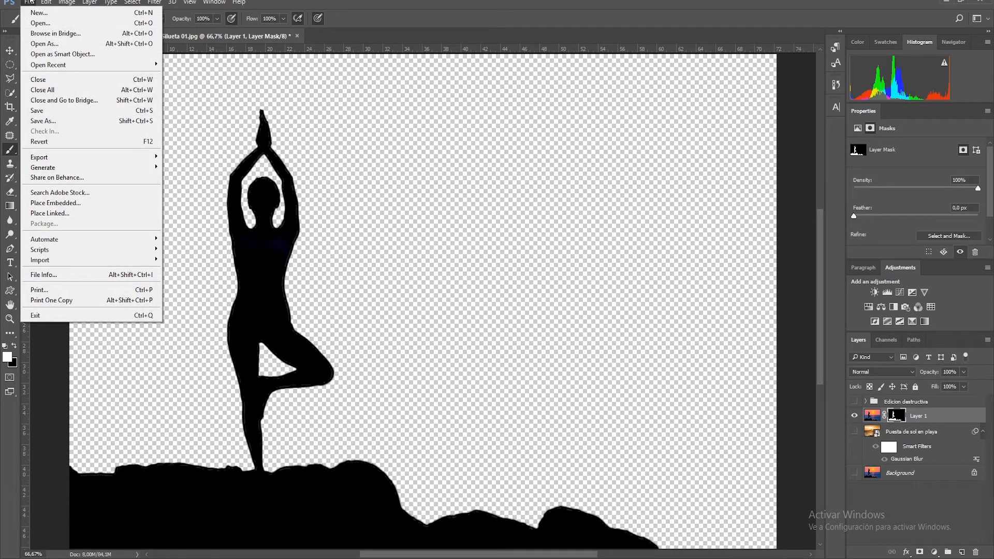
pyautogui.click(32, 13)
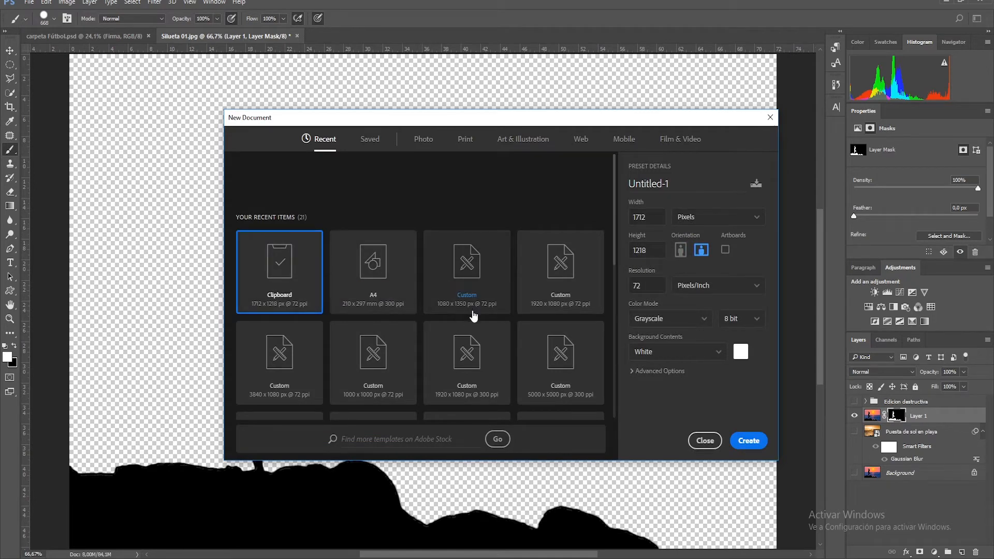
pyautogui.scroll(-5, 472, 315)
pyautogui.scroll(3, 473, 314)
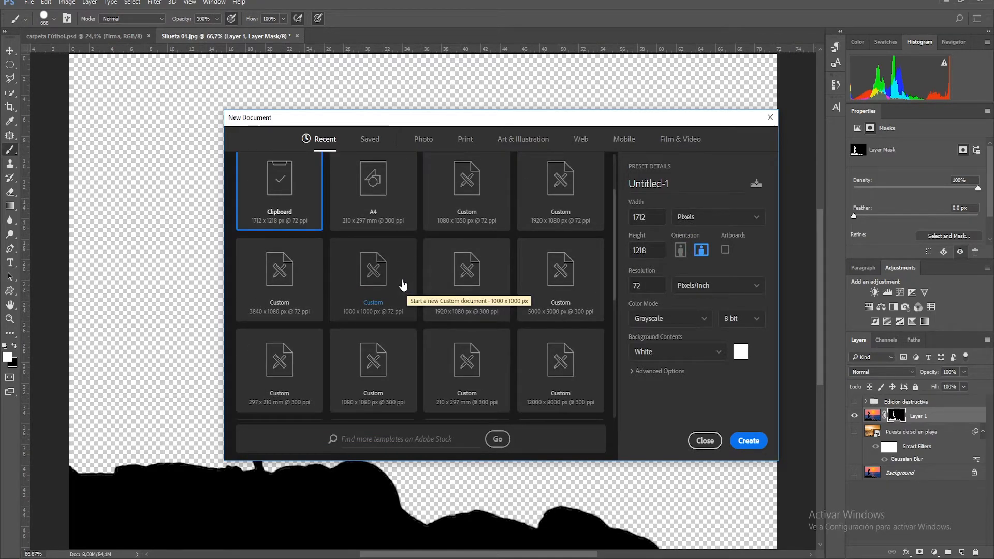
pyautogui.click(467, 140)
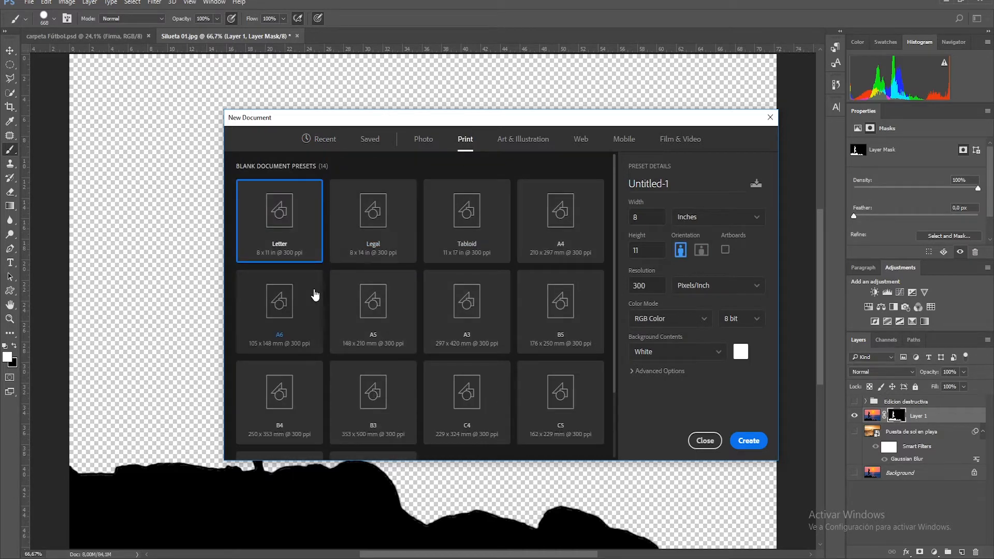
pyautogui.click(480, 296)
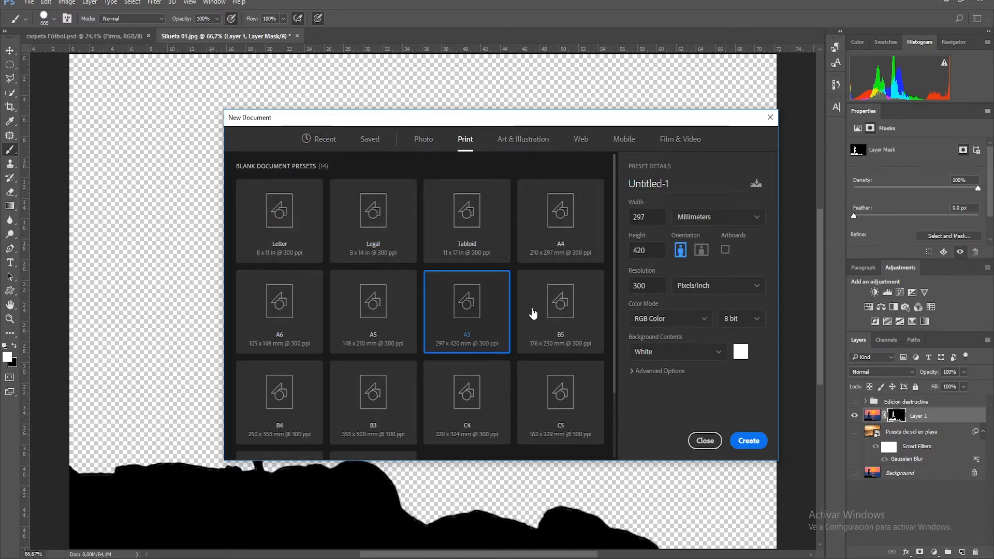
pyautogui.click(701, 250)
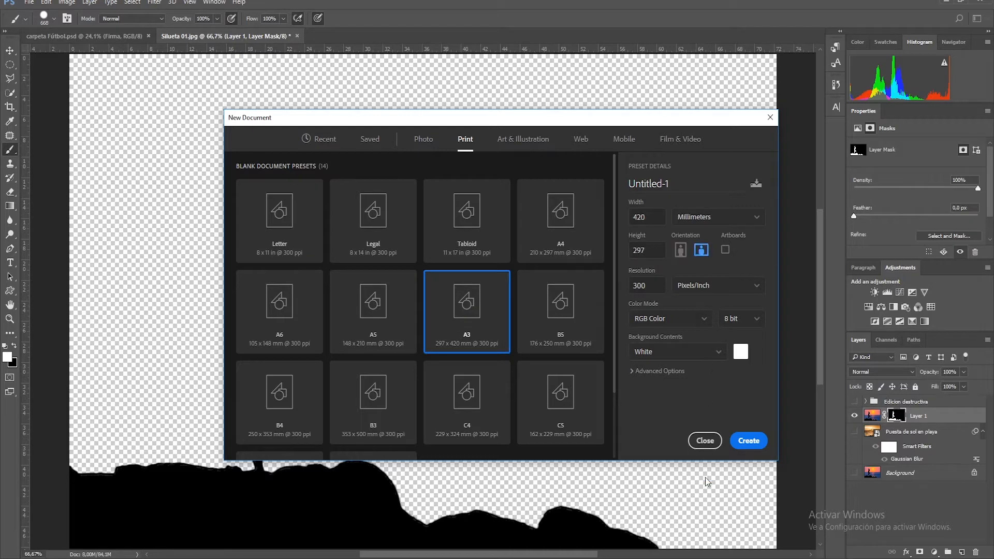
pyautogui.click(749, 441)
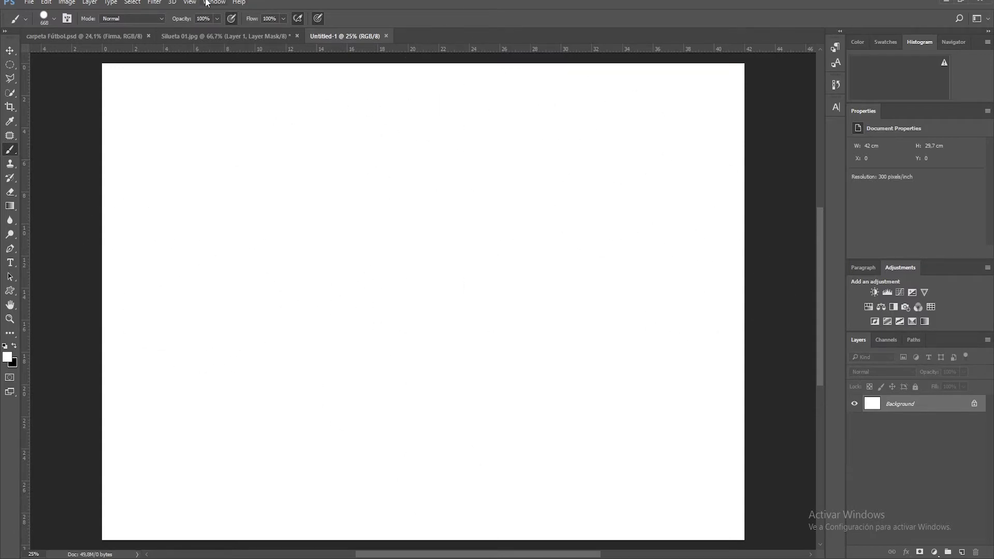
# Step: Add a vertical guide at 50% of the canvas width
pyautogui.click(189, 4)
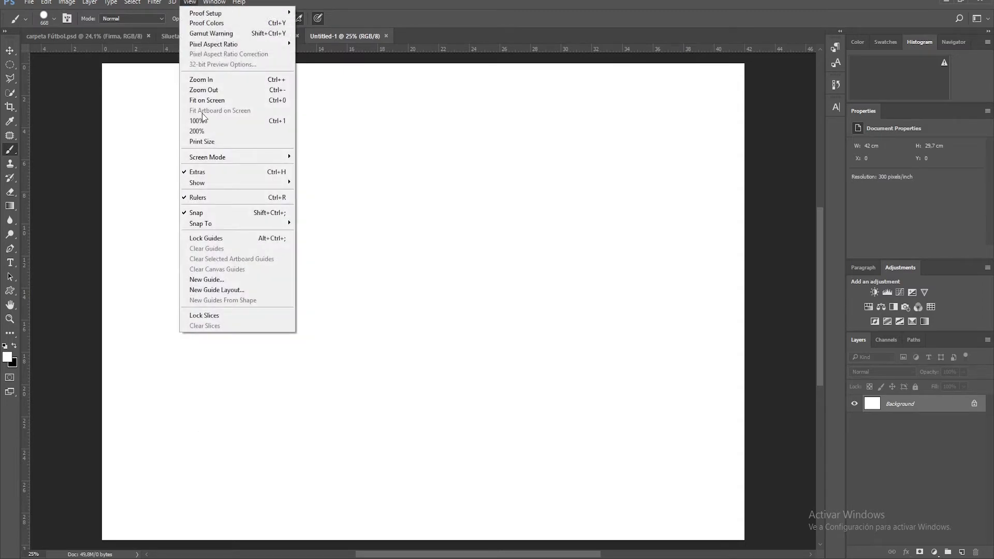
pyautogui.click(226, 280)
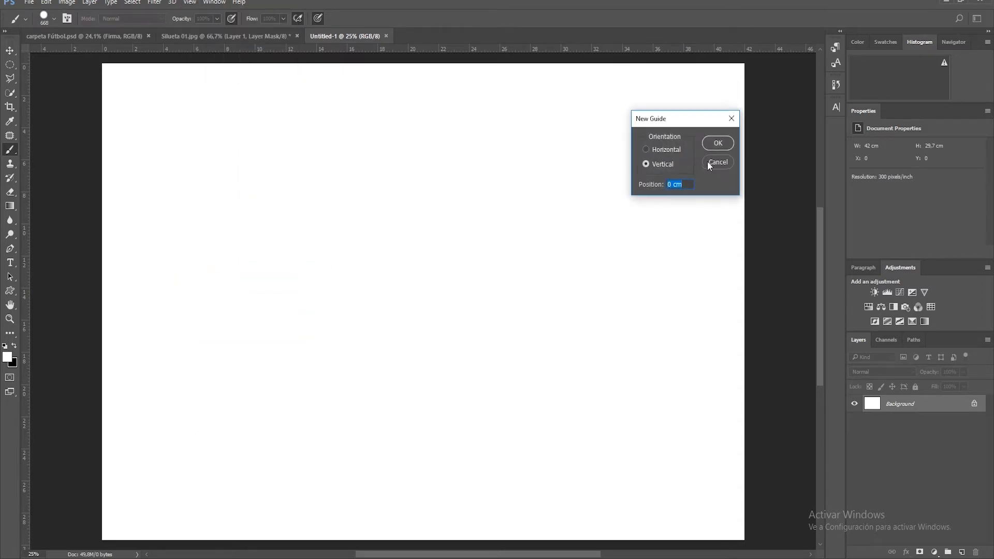
pyautogui.write('50%')
pyautogui.press('Return')
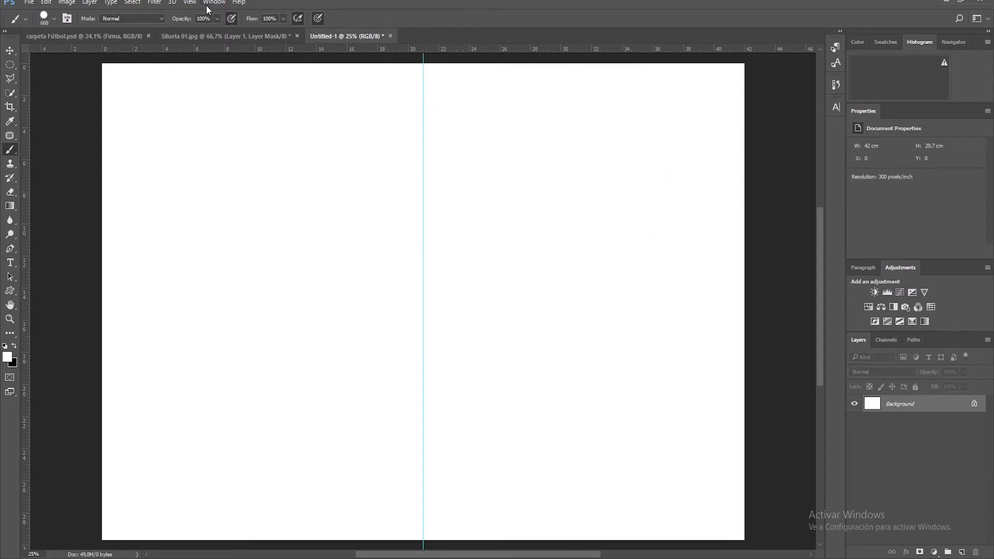
# Step: Add a horizontal guide at 50% of the canvas height
pyautogui.click(190, 3)
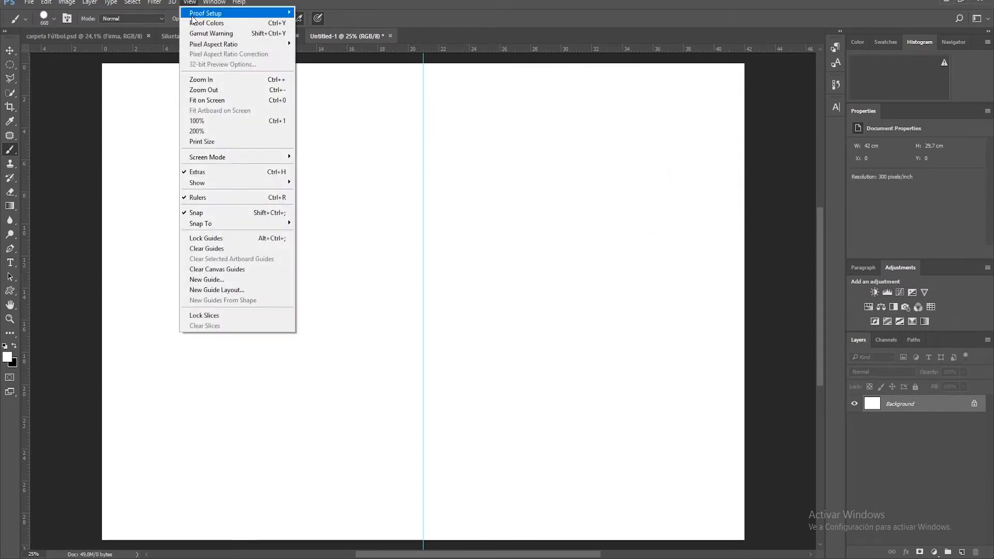
pyautogui.click(228, 279)
pyautogui.click(645, 150)
pyautogui.moveTo(689, 185); pyautogui.dragTo(621, 185)
pyautogui.write('50%')
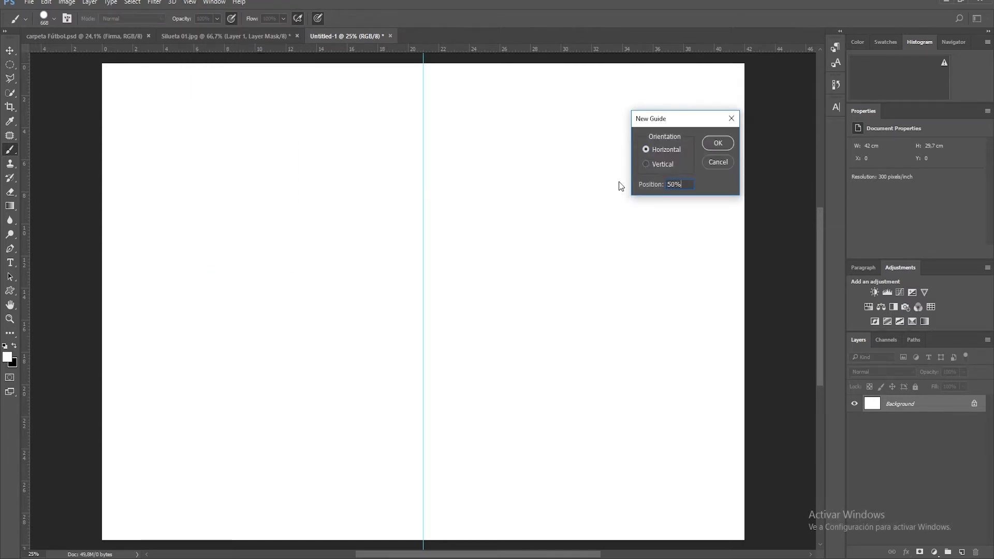
pyautogui.press('Return')
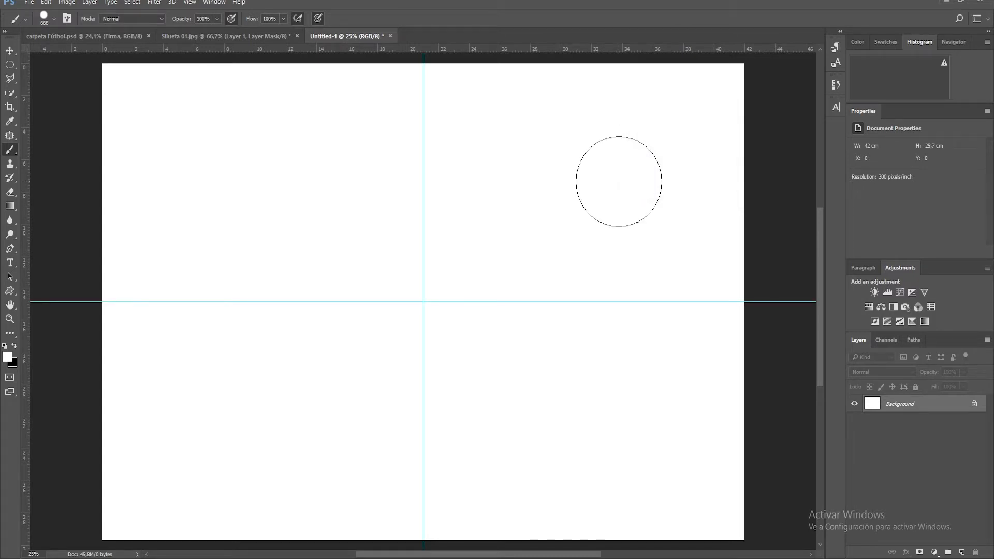
# Step: Draw a rectangle shape about 4843 x 3416 px with the Rectangle tool, leaving a thin margin inside the canvas edges
pyautogui.rightClick(9, 291)
pyautogui.click(58, 290)
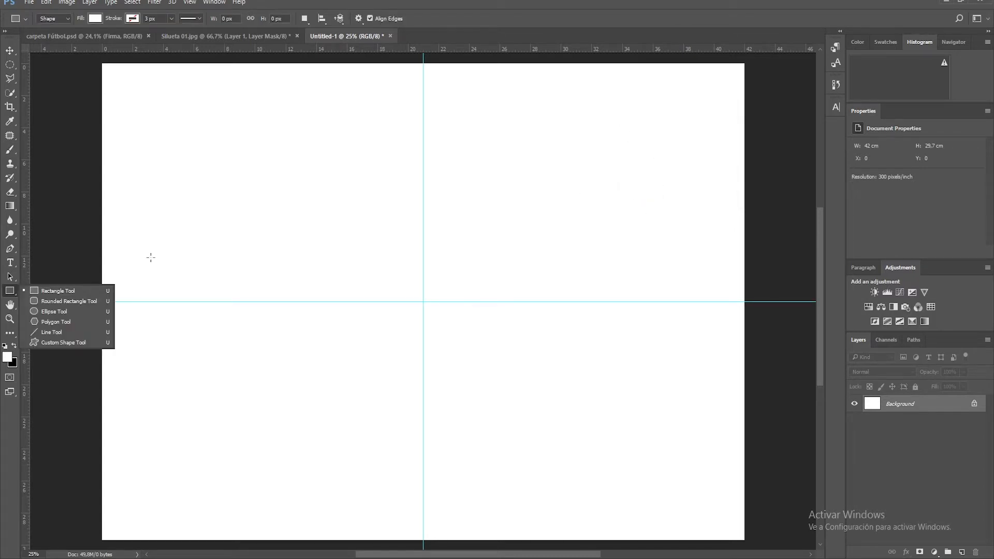
pyautogui.click(72, 295)
pyautogui.moveTo(107, 68); pyautogui.dragTo(734, 532)
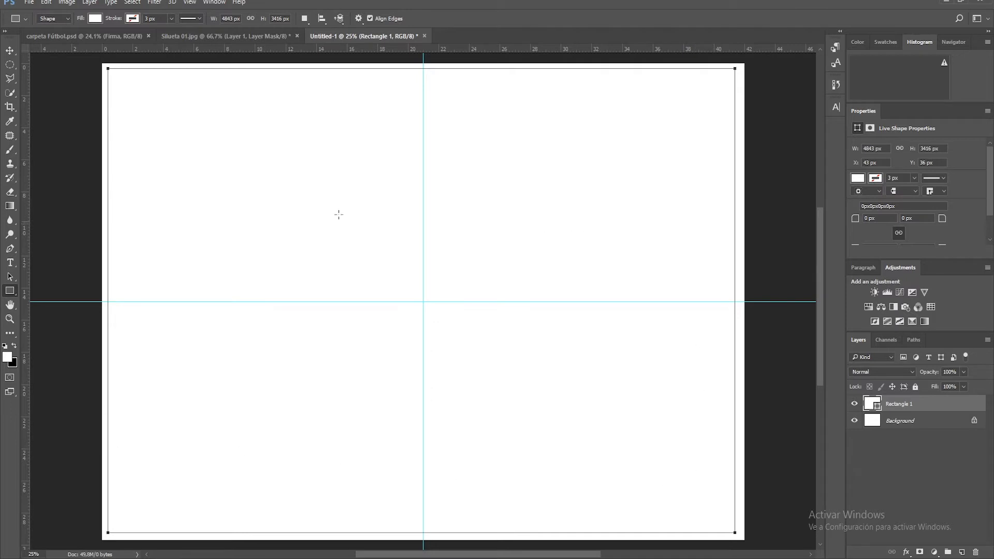
# Step: Fill the rectangle shape with pure blue
pyautogui.click(93, 20)
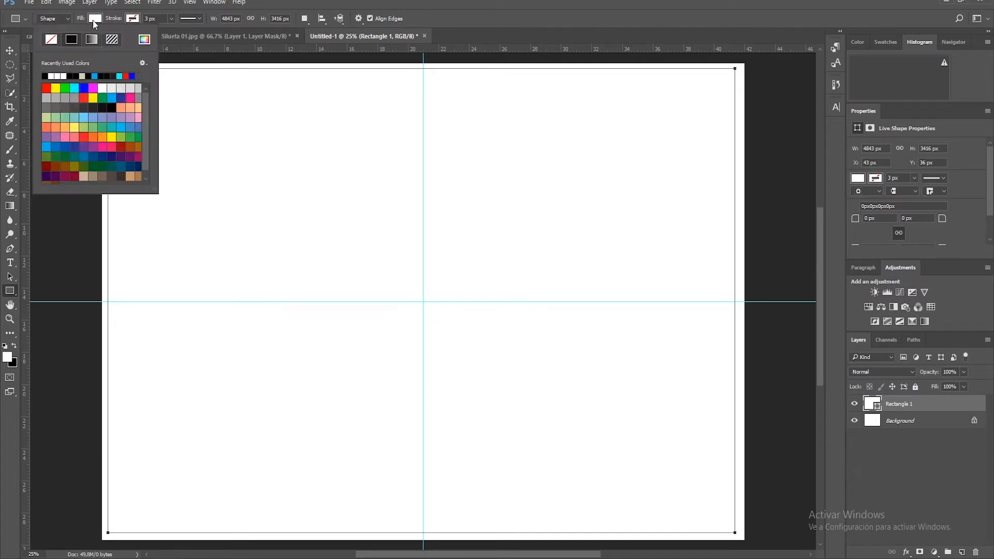
pyautogui.click(84, 88)
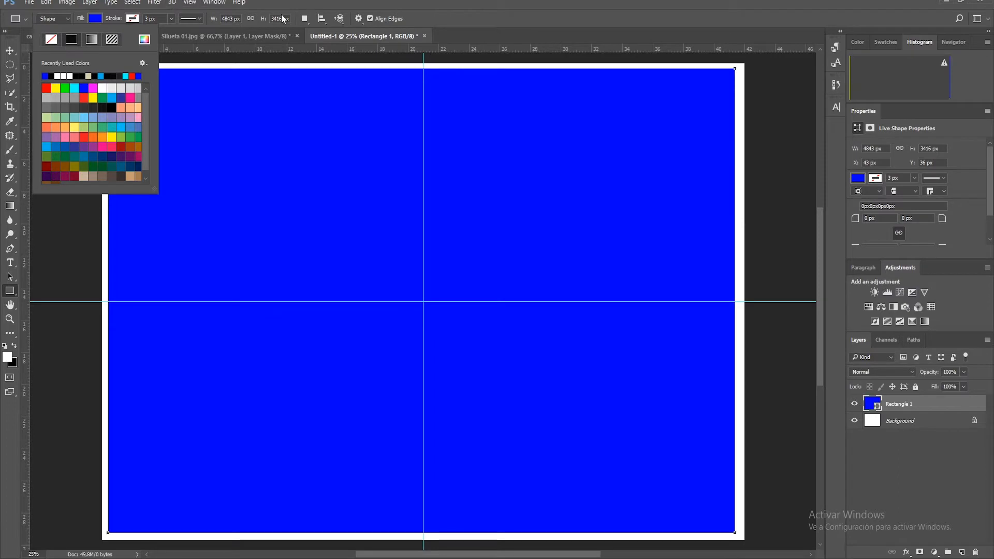
pyautogui.click(305, 2)
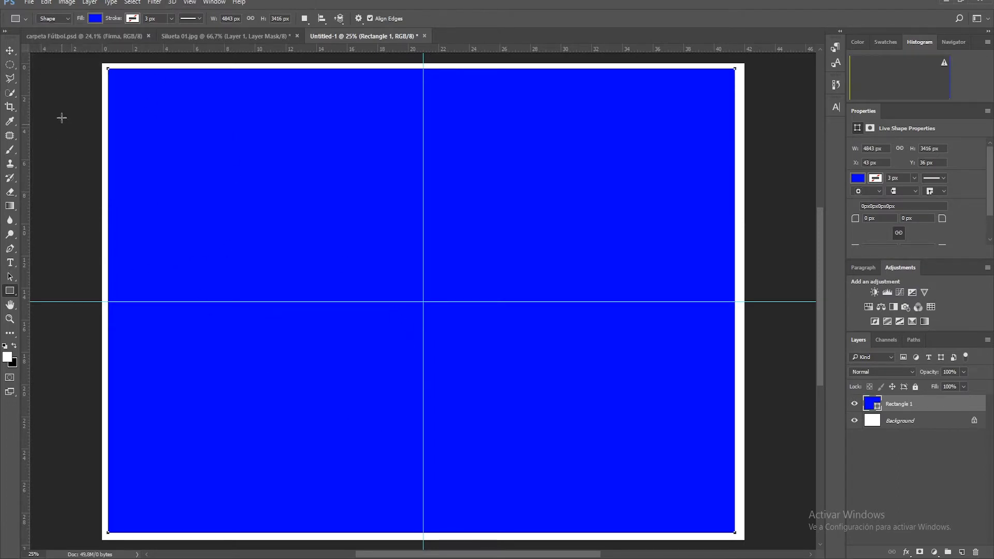
# Step: Keep the rectangle tool in Shape mode, remove the rectangle's fill, and give it a blue stroke
pyautogui.click(67, 20)
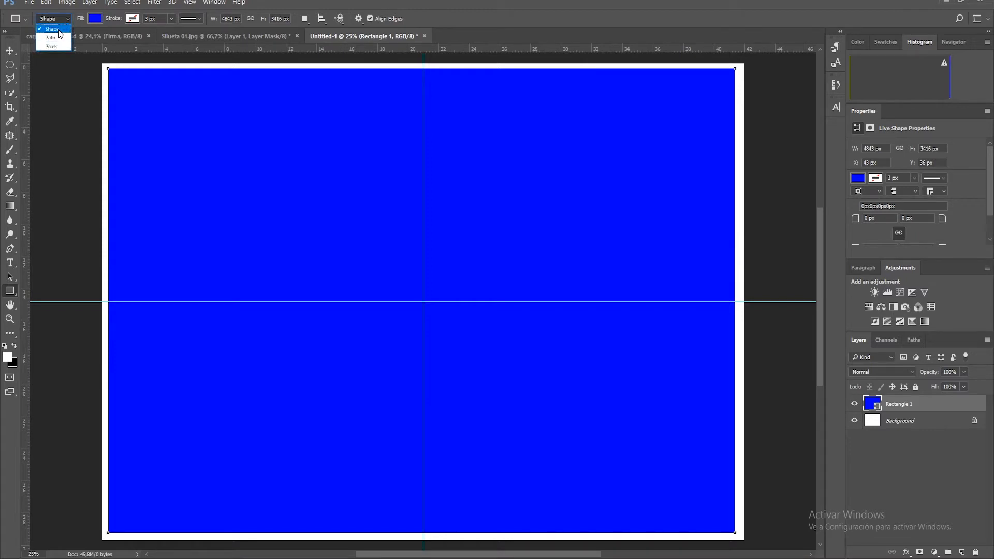
pyautogui.click(59, 29)
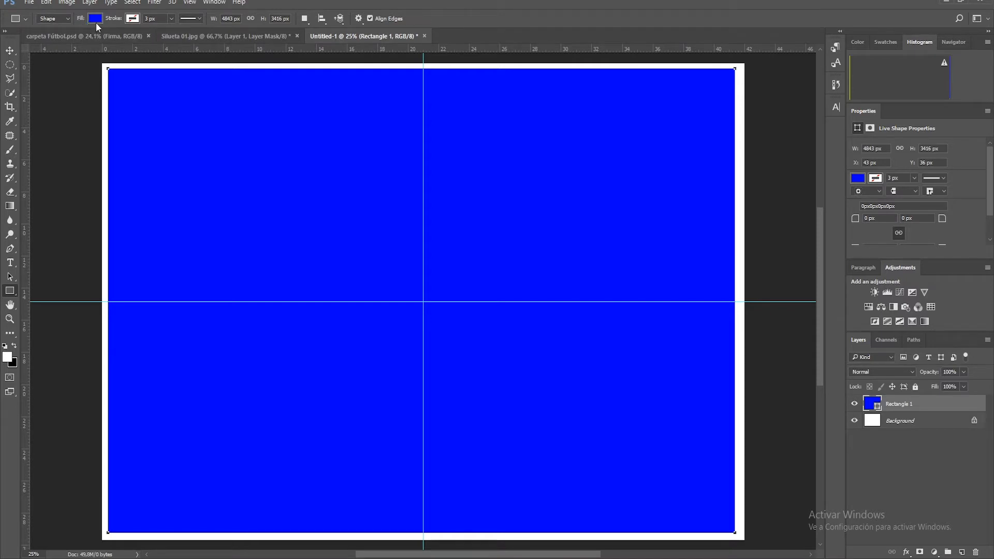
pyautogui.click(95, 19)
pyautogui.click(51, 39)
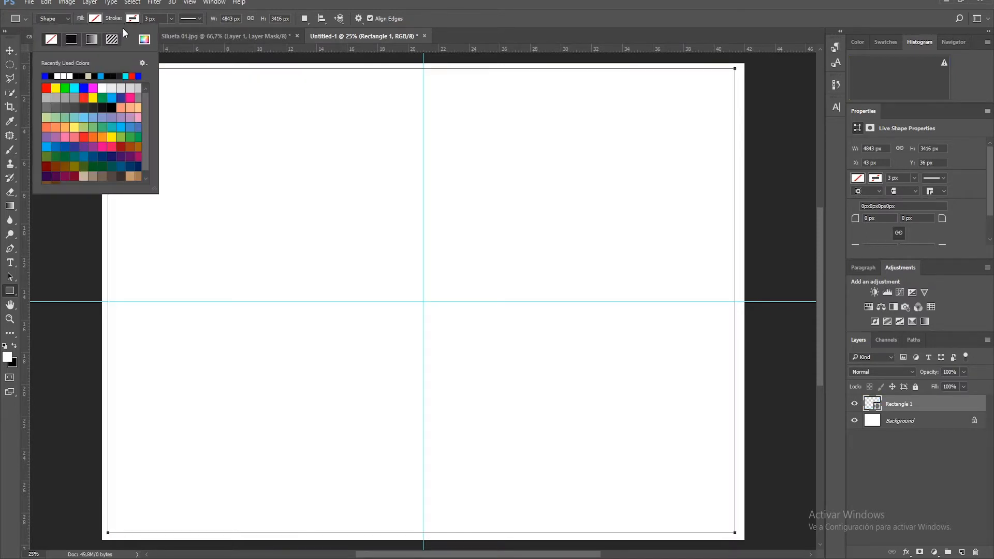
pyautogui.click(128, 20)
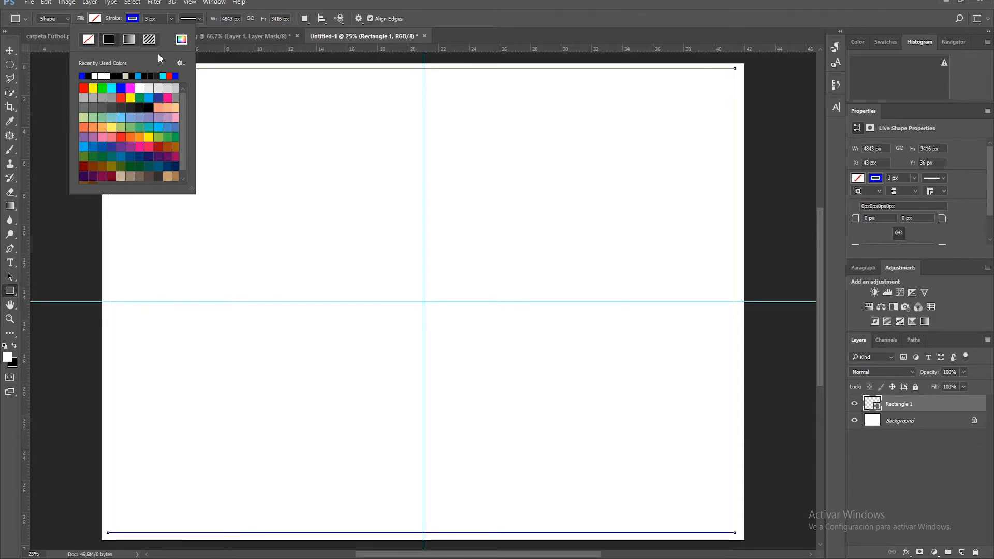
pyautogui.press('Escape')
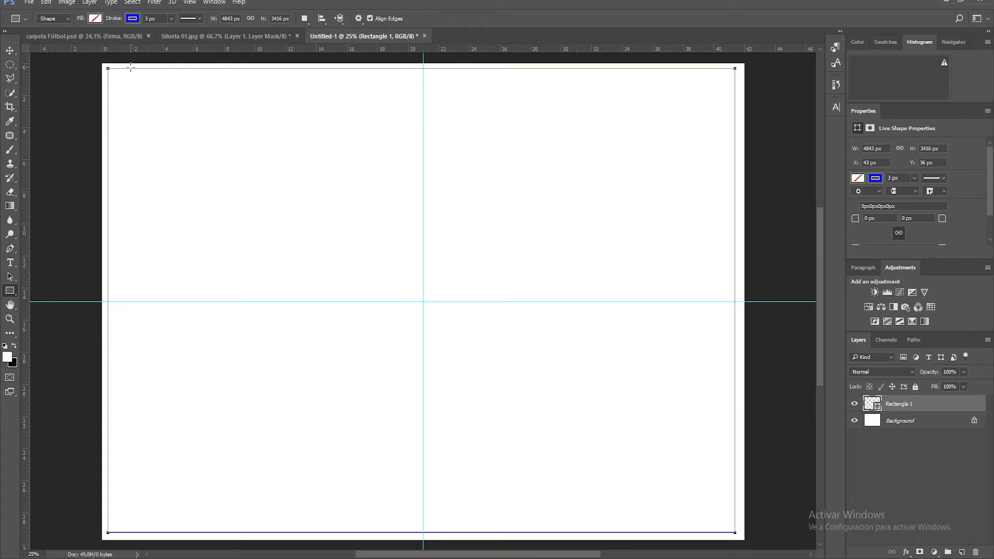
# Step: Set the rectangle's stroke width to about 75.64 px and its stroke color to light brown
pyautogui.click(171, 19)
pyautogui.moveTo(169, 31); pyautogui.dragTo(185, 31)
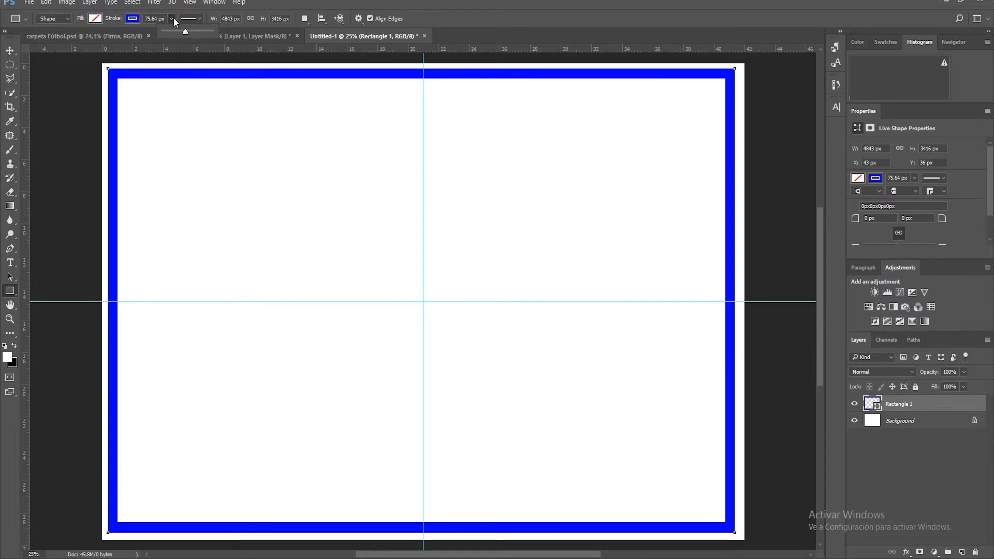
pyautogui.click(129, 17)
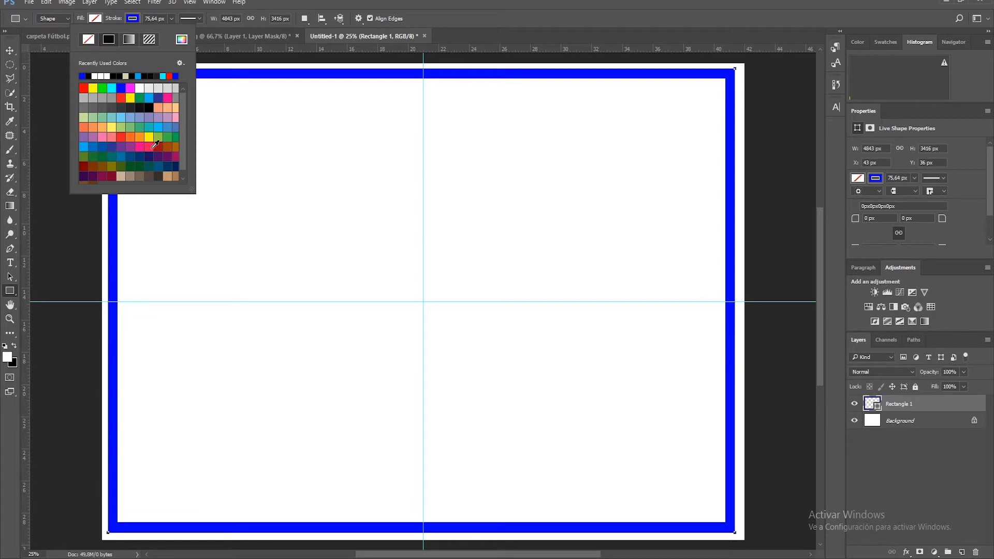
pyautogui.click(167, 175)
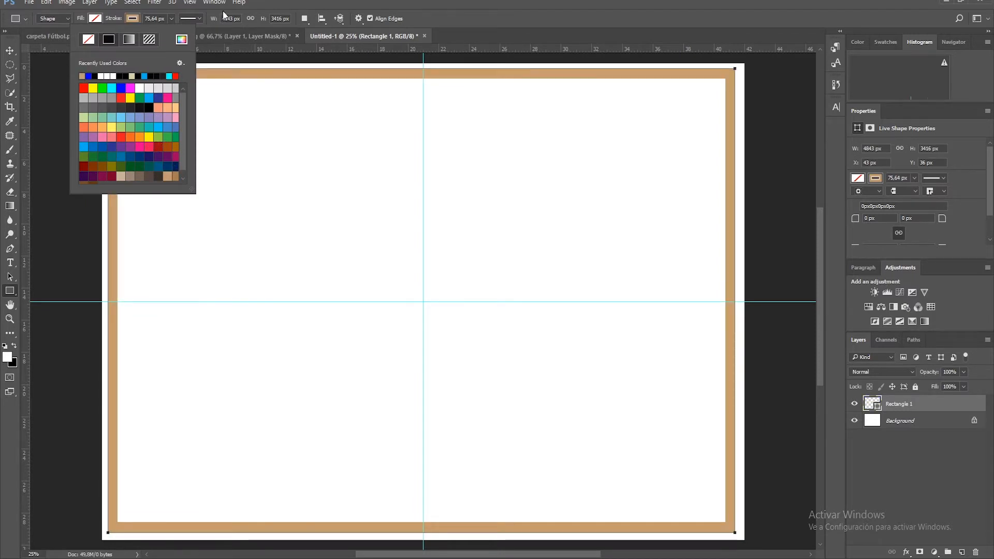
pyautogui.click(239, 3)
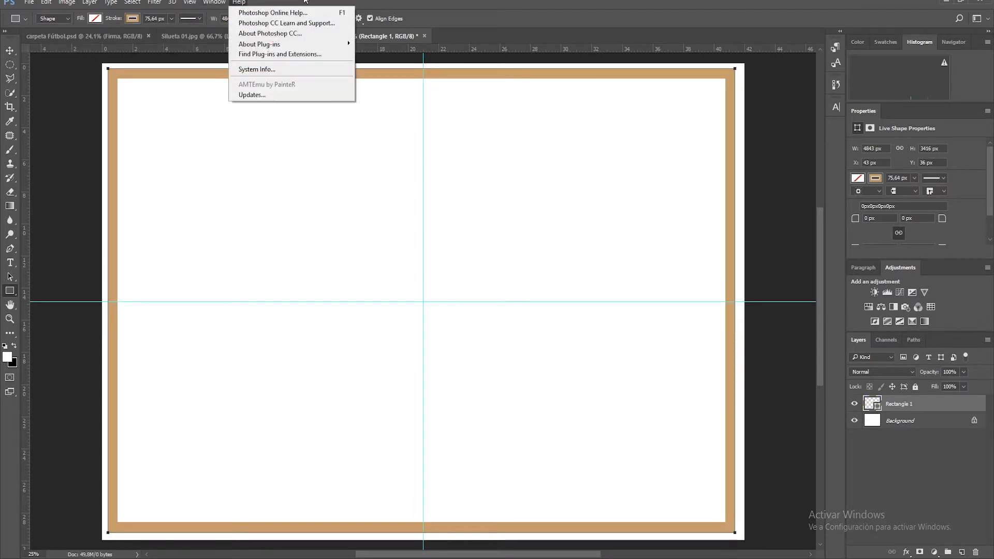
# Step: Try the dashed and dotted stroke styles on the rectangle, returning it to a solid line
pyautogui.click(202, 23)
pyautogui.click(201, 18)
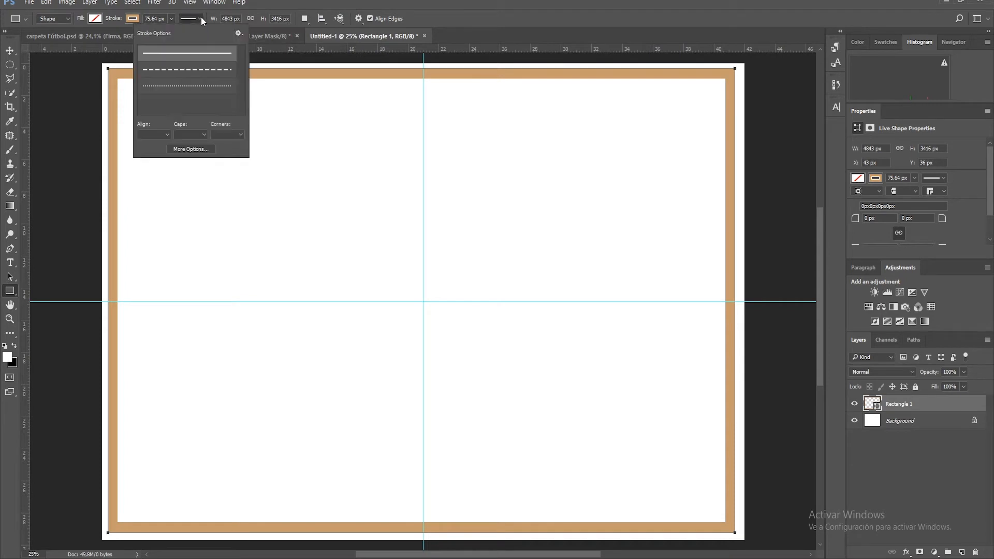
pyautogui.click(206, 72)
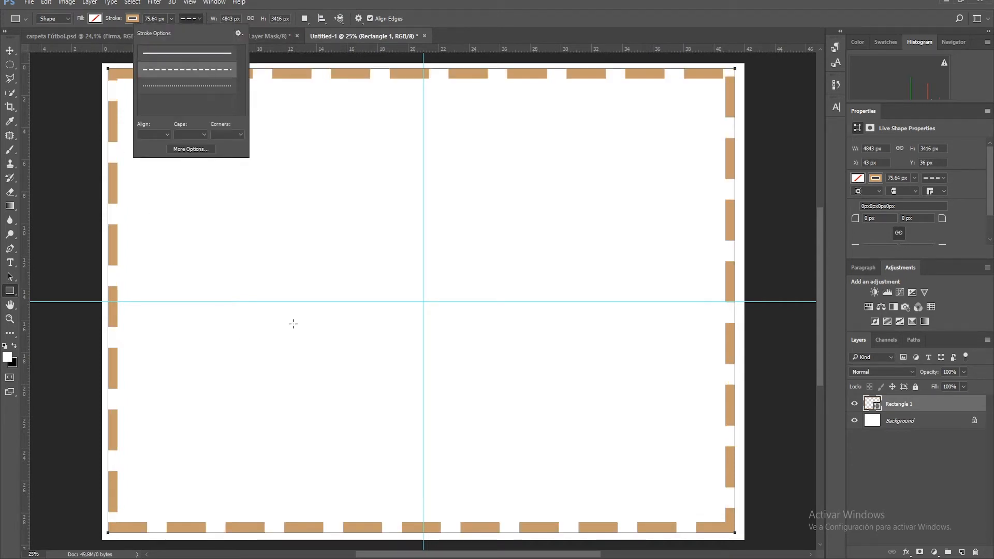
pyautogui.click(187, 86)
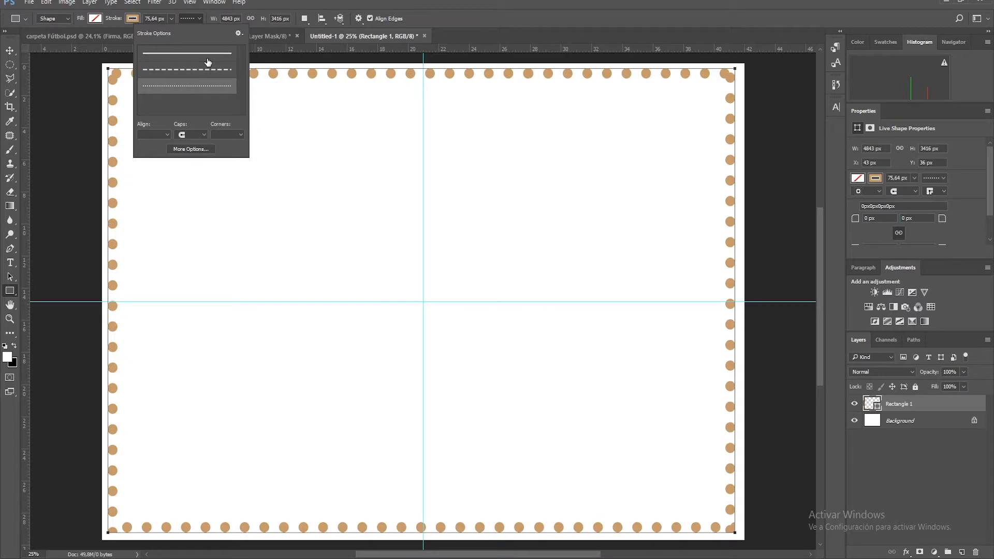
pyautogui.click(214, 68)
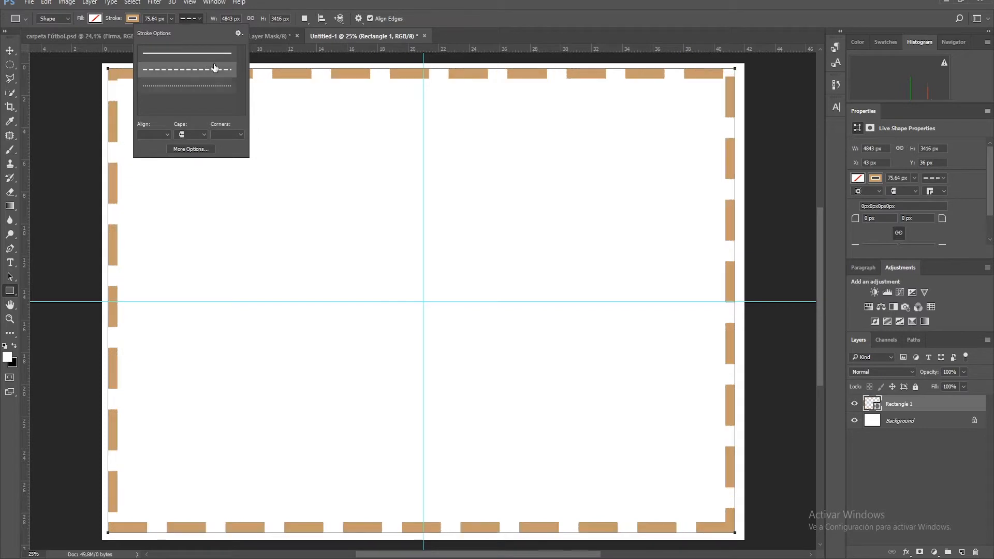
pyautogui.click(164, 53)
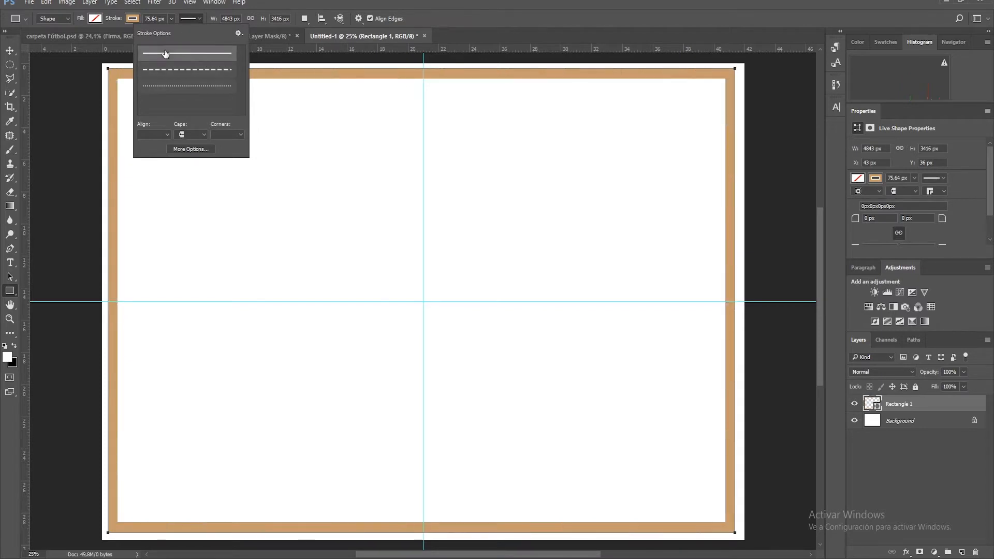
# Step: Delete the brown-stroked rectangle's shape layer
pyautogui.click(467, 2)
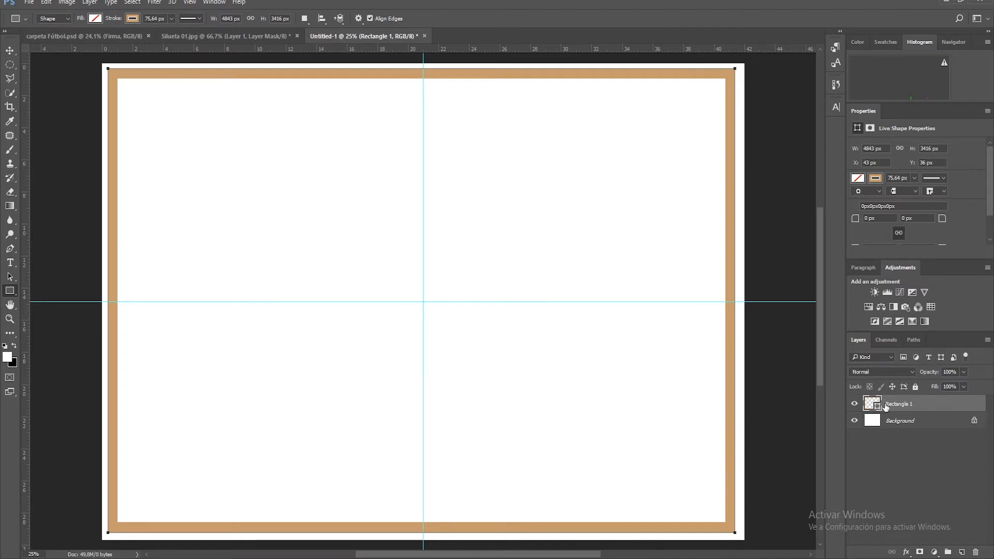
pyautogui.press('Delete')
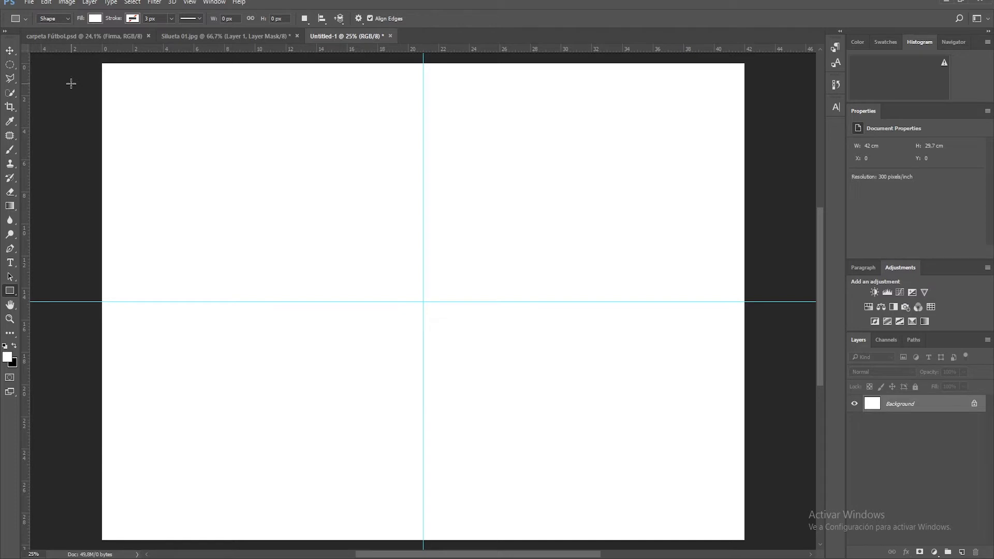
# Step: Add a horizontal guide at 95% of the canvas height
pyautogui.click(213, 2)
pyautogui.moveTo(196, 3)
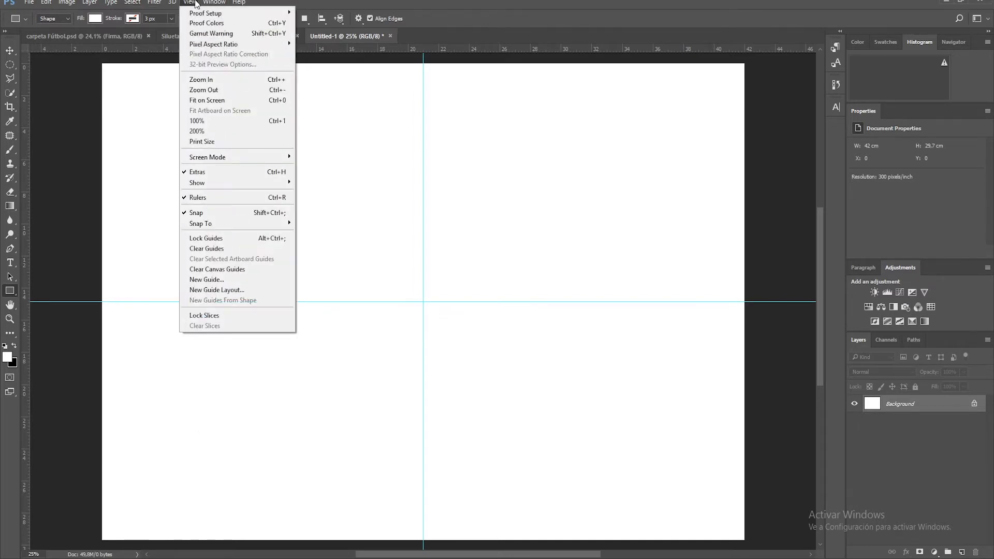
pyautogui.click(214, 279)
pyautogui.moveTo(688, 184); pyautogui.dragTo(623, 187)
pyautogui.write('*95')
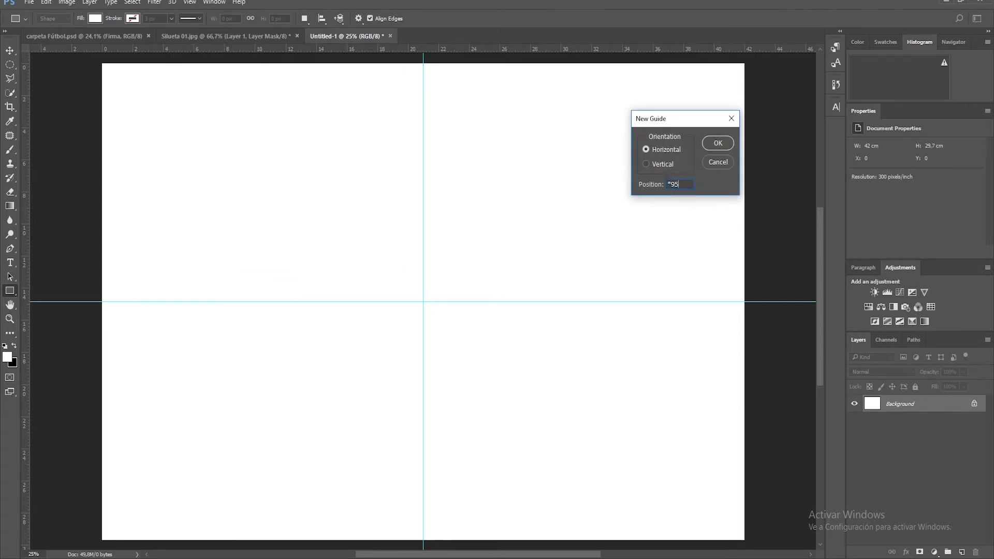
pyautogui.write('%')
pyautogui.moveTo(686, 184); pyautogui.dragTo(665, 187)
pyautogui.click(726, 143)
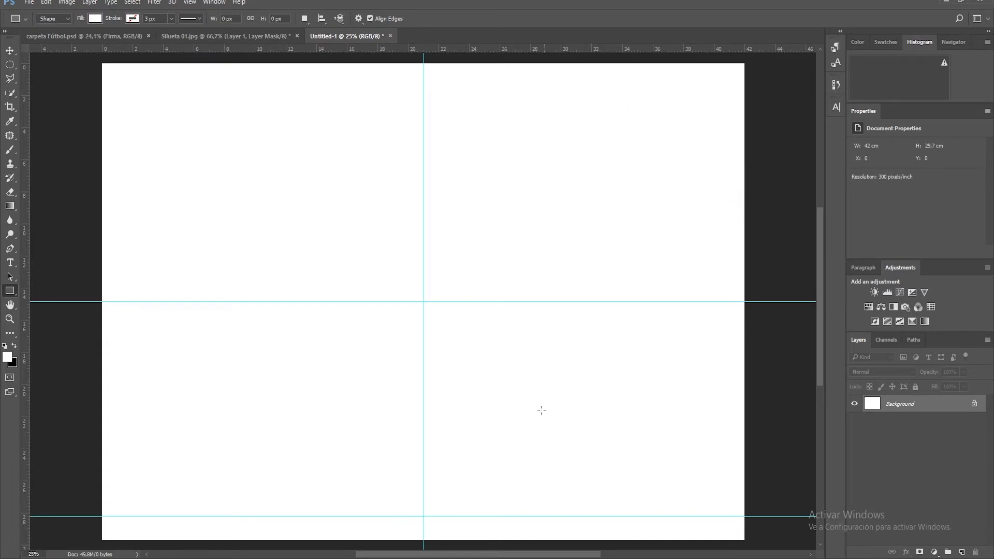
# Step: Add a horizontal guide at 5% of the canvas height
pyautogui.click(190, 3)
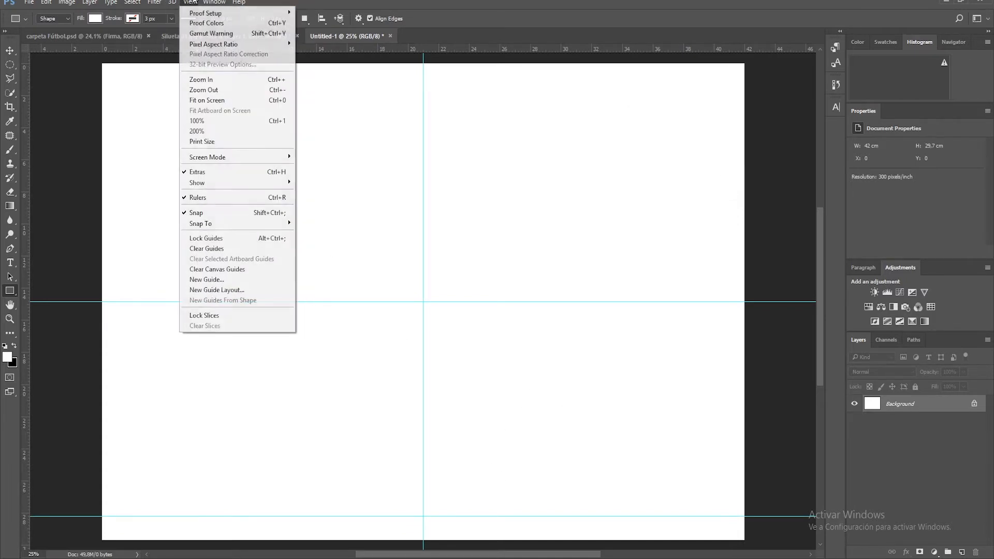
pyautogui.click(209, 275)
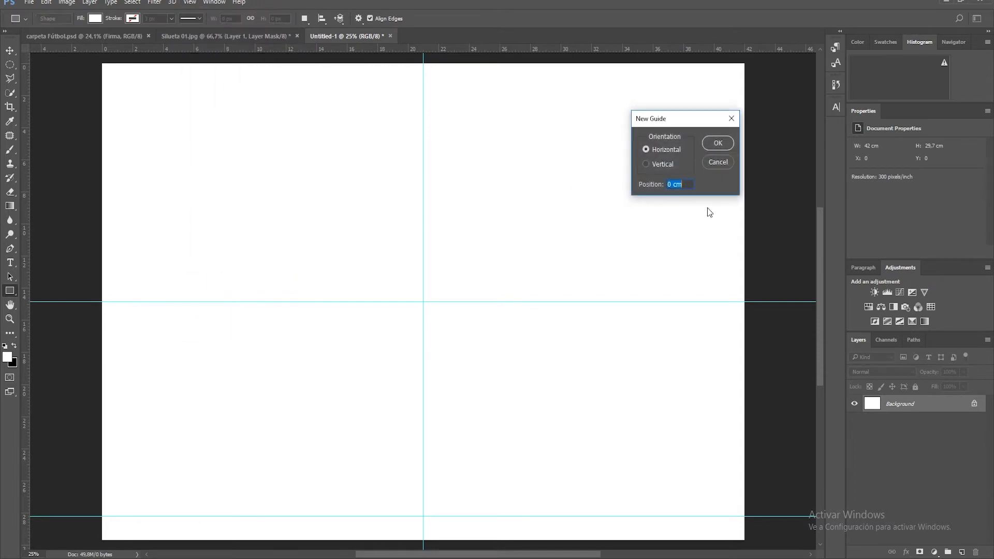
pyautogui.write('5%')
pyautogui.press('Return')
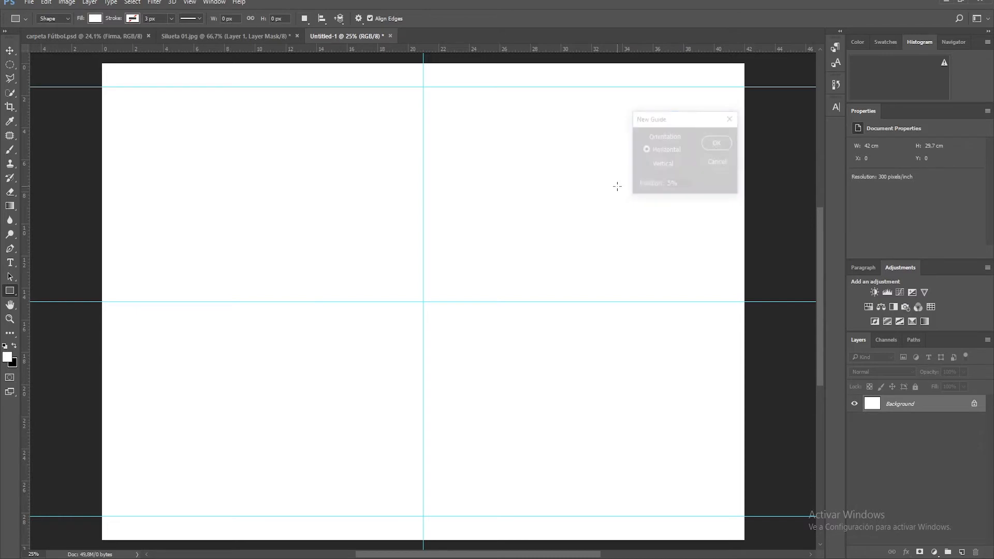
# Step: Add a vertical guide at 95% of the canvas width
pyautogui.click(189, 4)
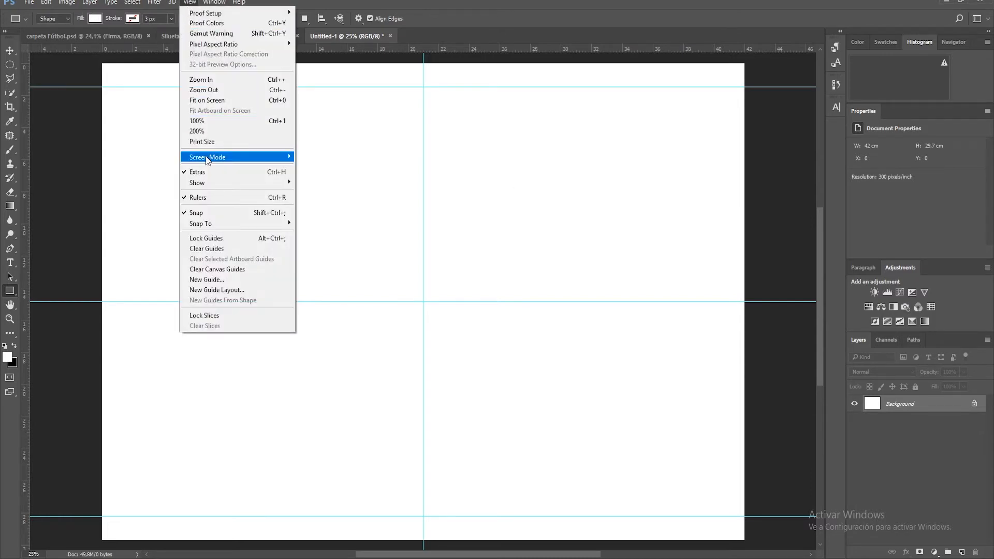
pyautogui.click(217, 280)
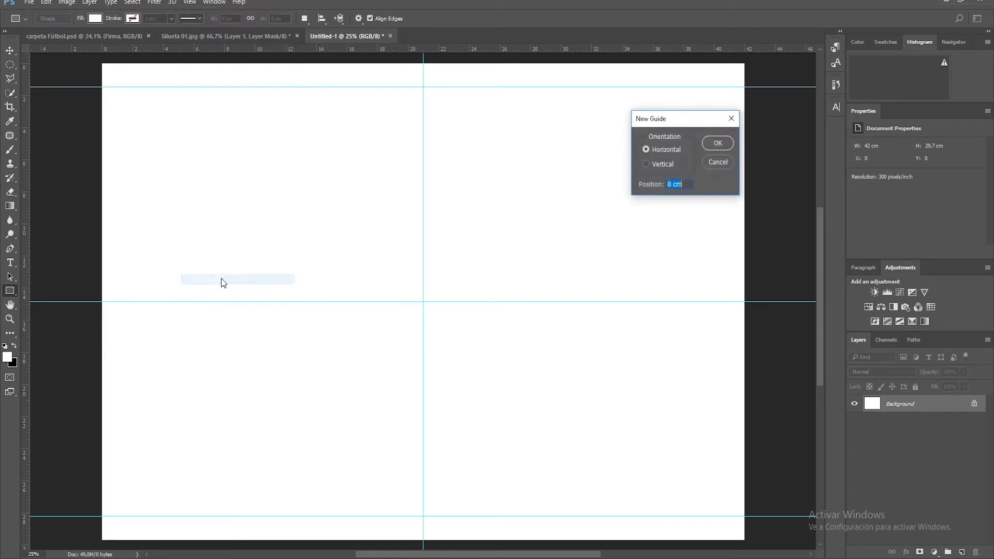
pyautogui.click(646, 165)
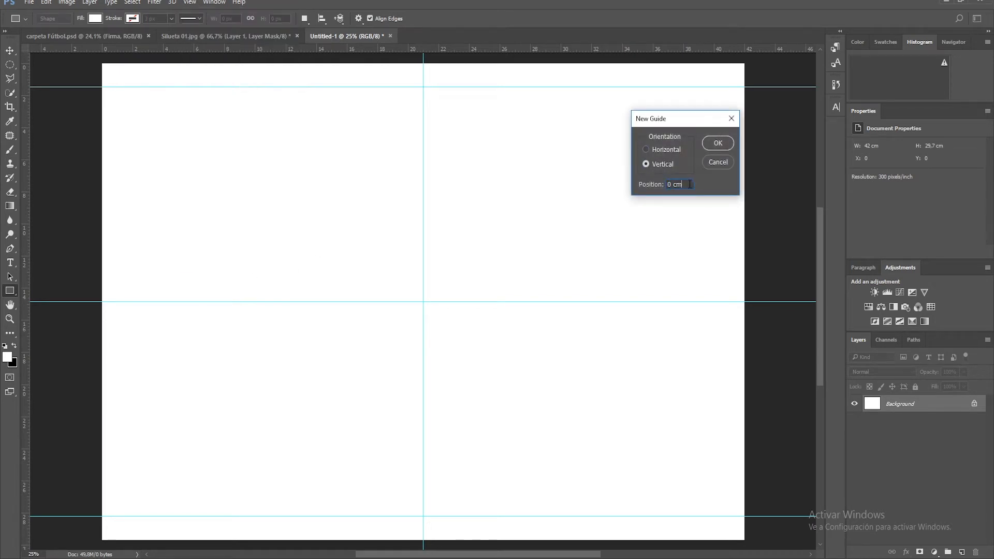
pyautogui.write('95')
pyautogui.click(717, 143)
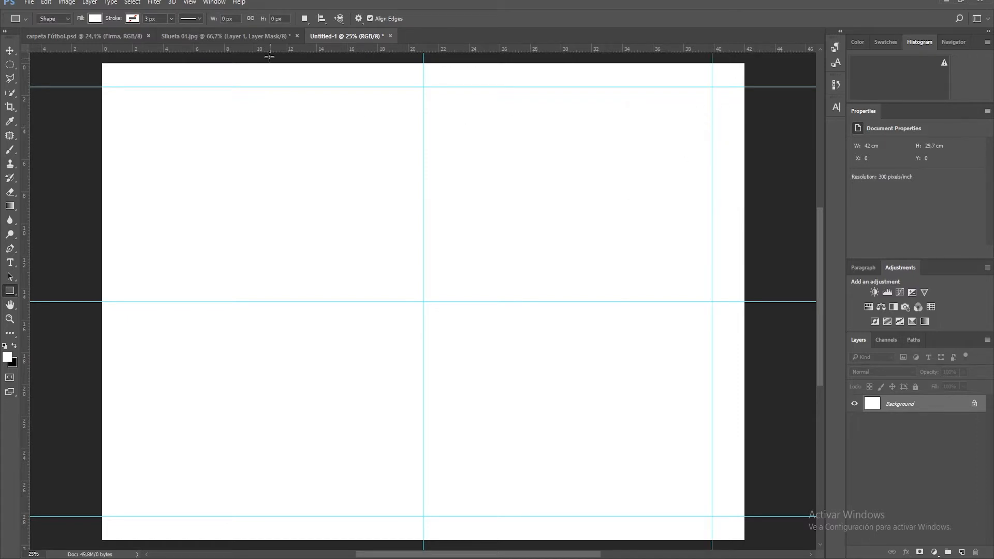
# Step: Add a vertical guide at 5% of the canvas width
pyautogui.click(190, 3)
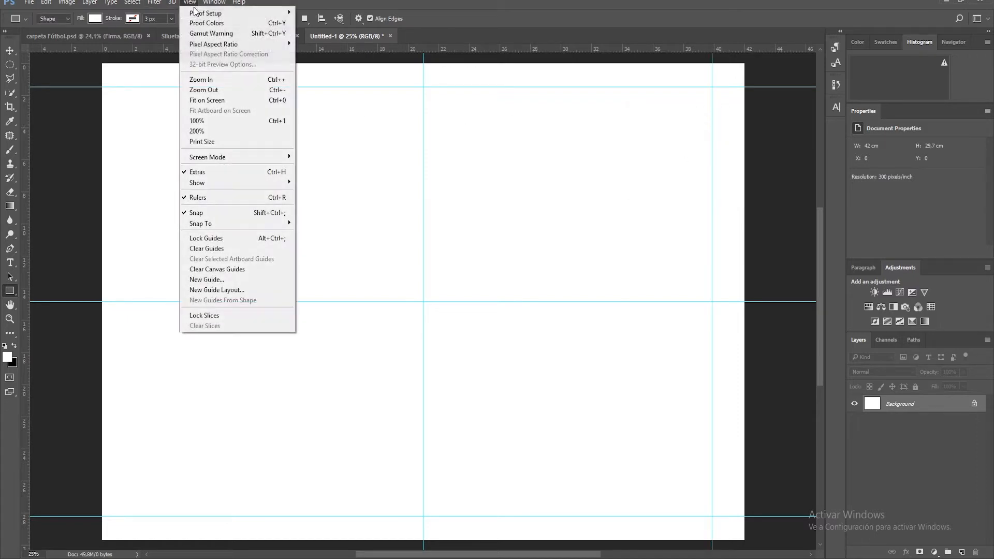
pyautogui.click(232, 279)
pyautogui.write('5')
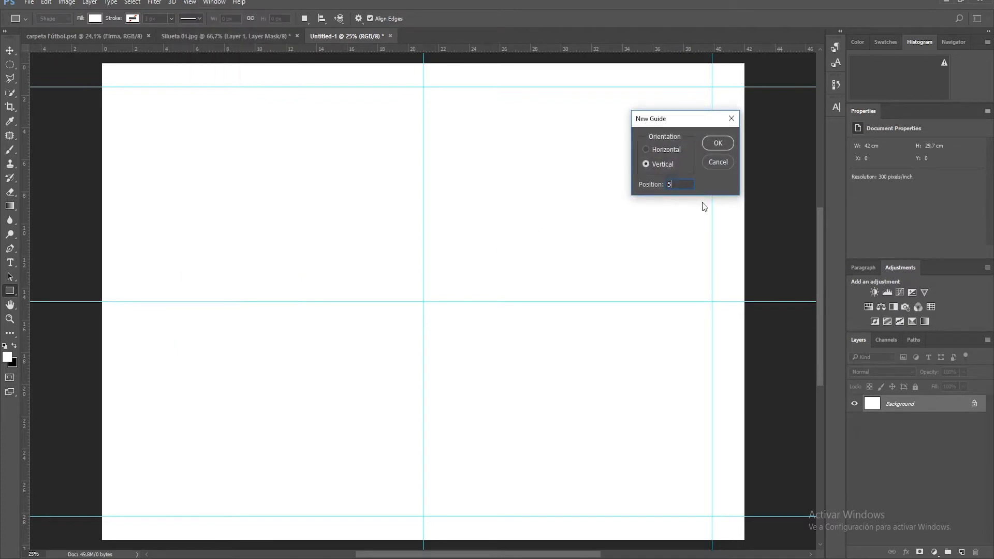
pyautogui.press('Return')
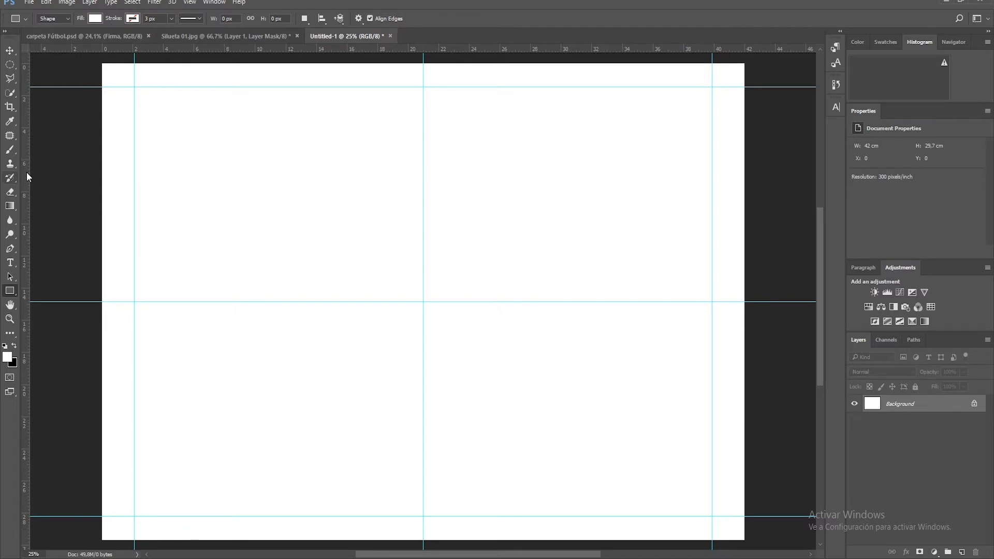
# Step: Draw an unfilled rectangle about 4465 x 3158 px along the four outer guides, with a 10 px orange stroke
pyautogui.click(95, 22)
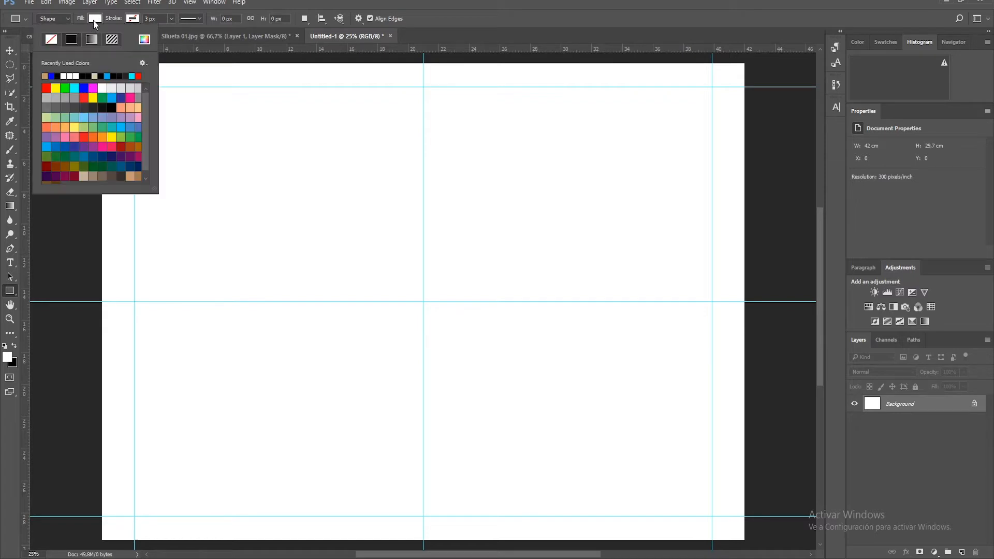
pyautogui.click(51, 40)
pyautogui.click(127, 19)
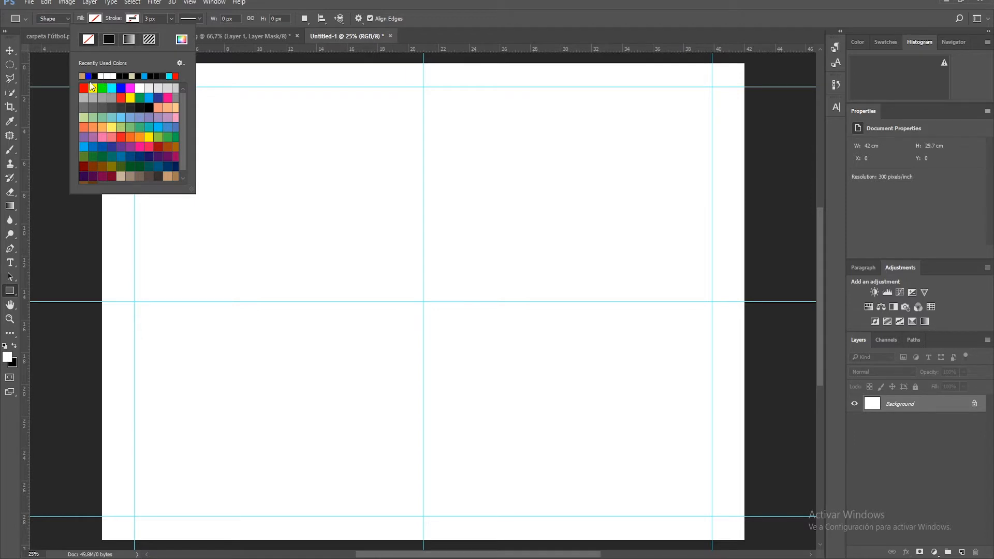
pyautogui.click(92, 97)
pyautogui.click(83, 127)
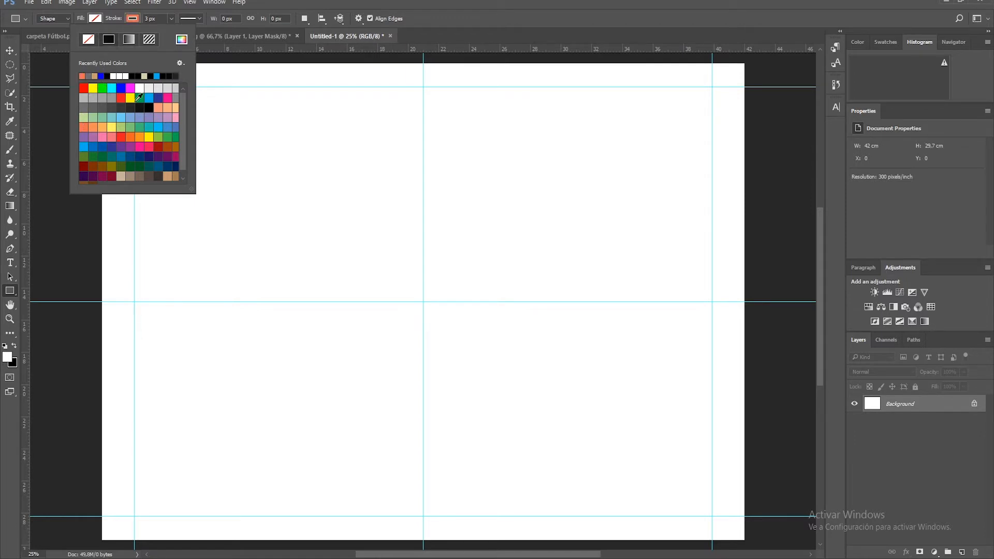
pyautogui.click(171, 18)
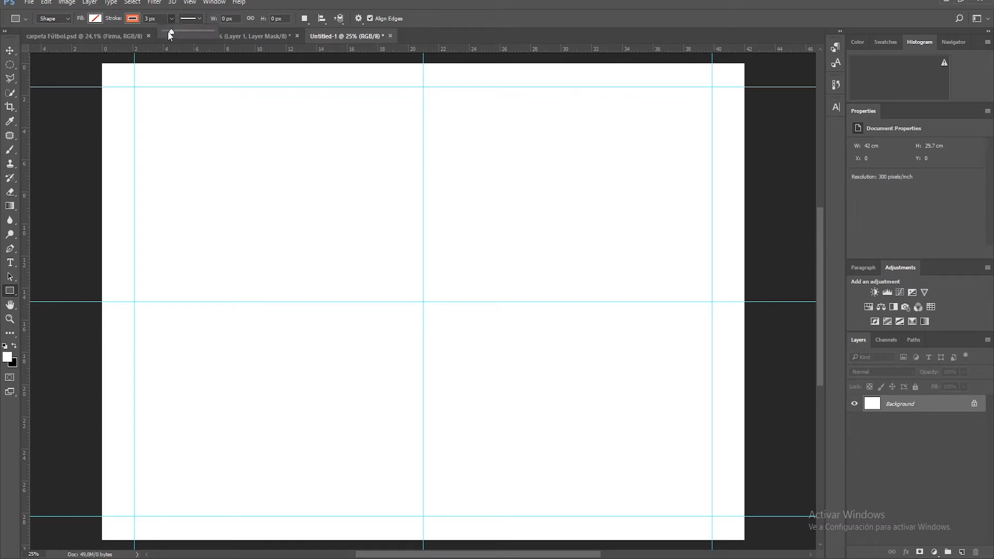
pyautogui.click(154, 18)
pyautogui.write('10')
pyautogui.moveTo(134, 87)
pyautogui.mouseDown()
pyautogui.moveTo(334, 329)
pyautogui.moveTo(538, 481)
pyautogui.moveTo(633, 527)
pyautogui.moveTo(712, 516)
pyautogui.mouseUp()
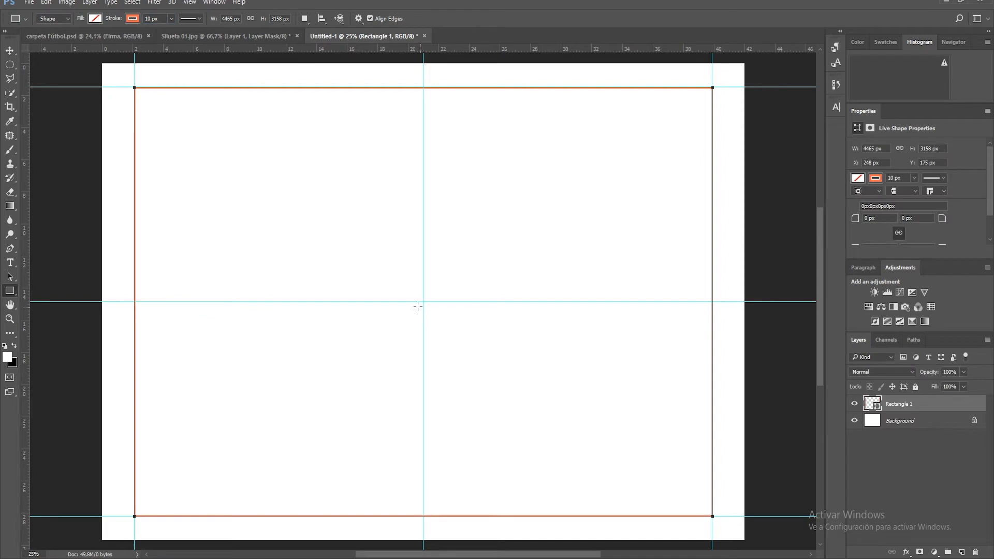
# Step: Thicken the orange rectangle's stroke to about 64.72 px
pyautogui.click(171, 19)
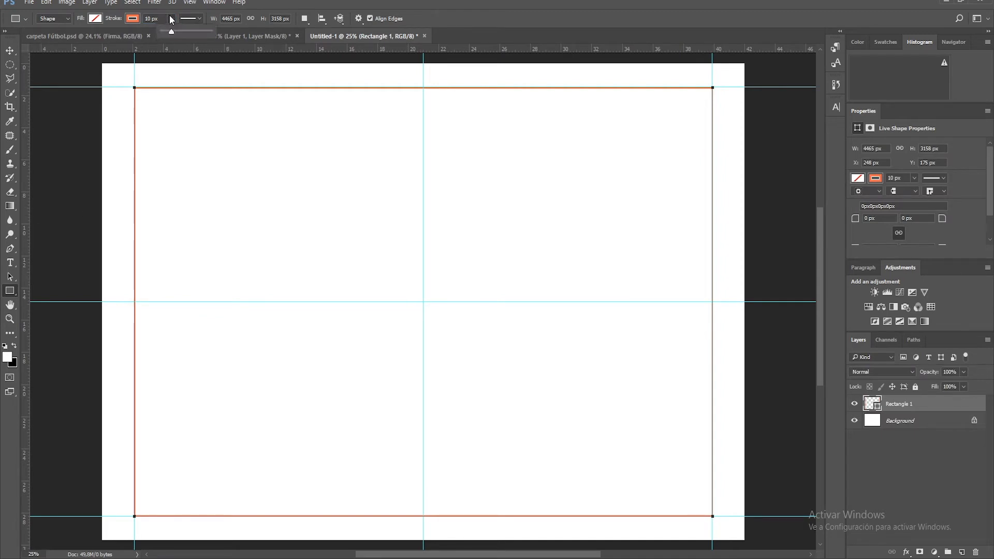
pyautogui.moveTo(169, 33)
pyautogui.mouseDown()
pyautogui.moveTo(193, 38)
pyautogui.moveTo(182, 38)
pyautogui.mouseUp()
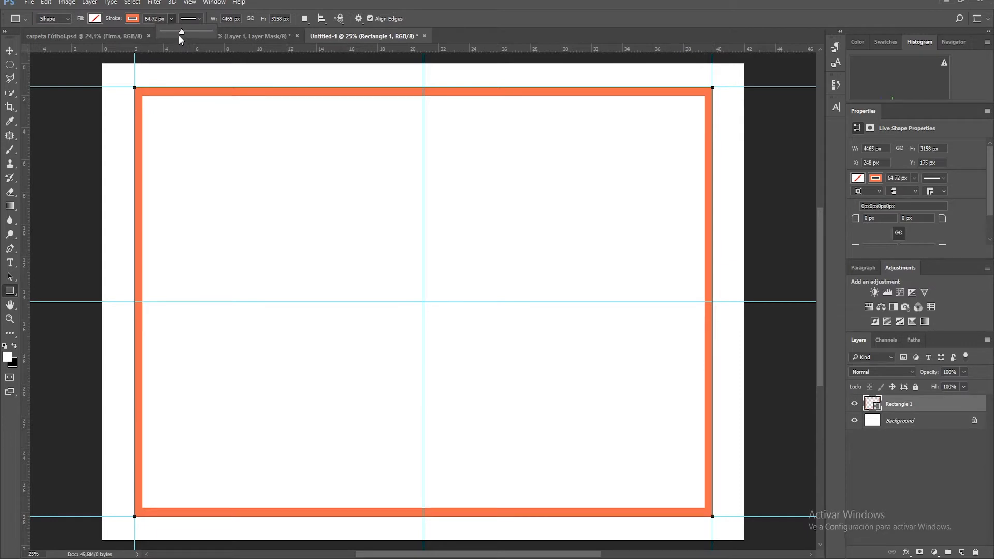
pyautogui.click(288, 1)
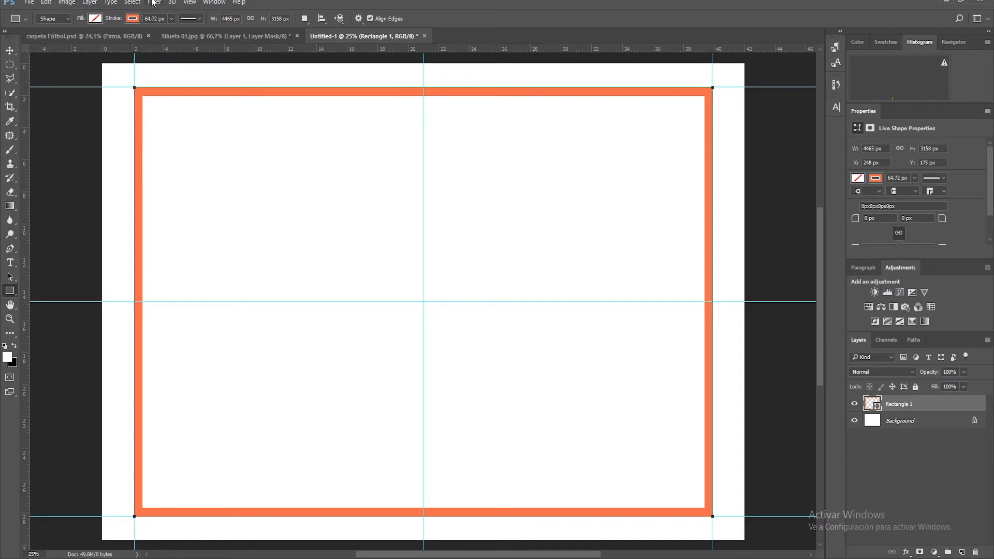
# Step: Add a vertical guide at 10% of the canvas width
pyautogui.click(189, 2)
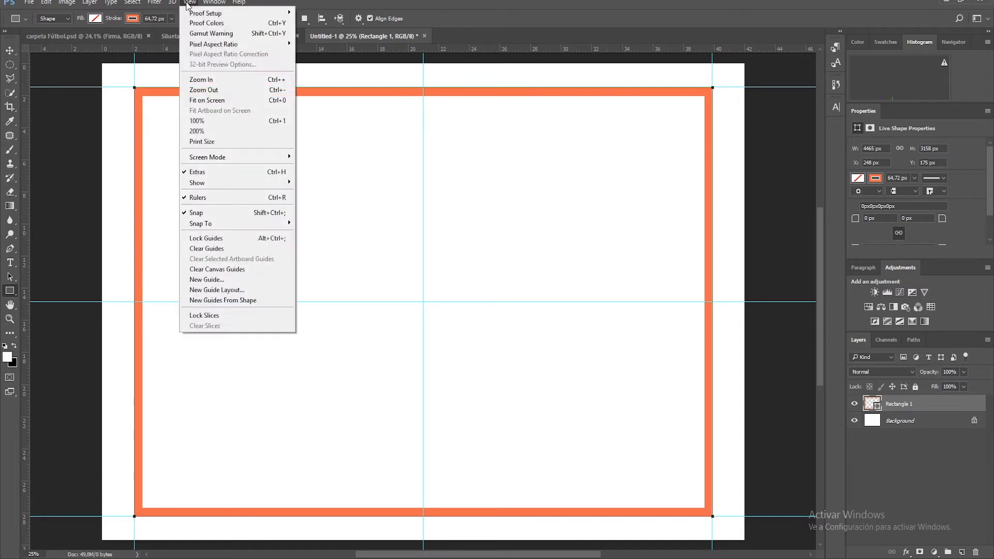
pyautogui.click(226, 279)
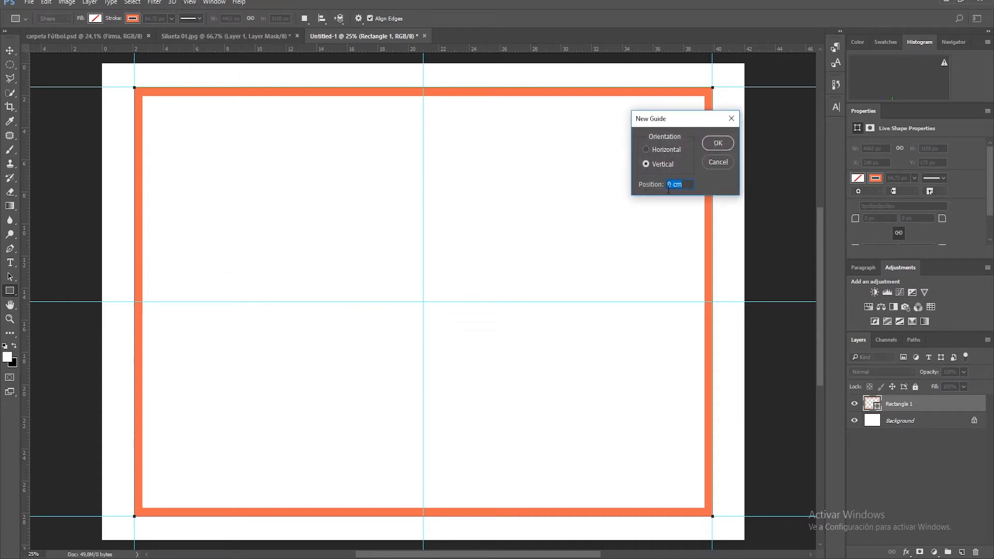
pyautogui.write('8%')
pyautogui.press('BackSpace')
pyautogui.press('BackSpace')
pyautogui.write('100%')
pyautogui.press('Return')
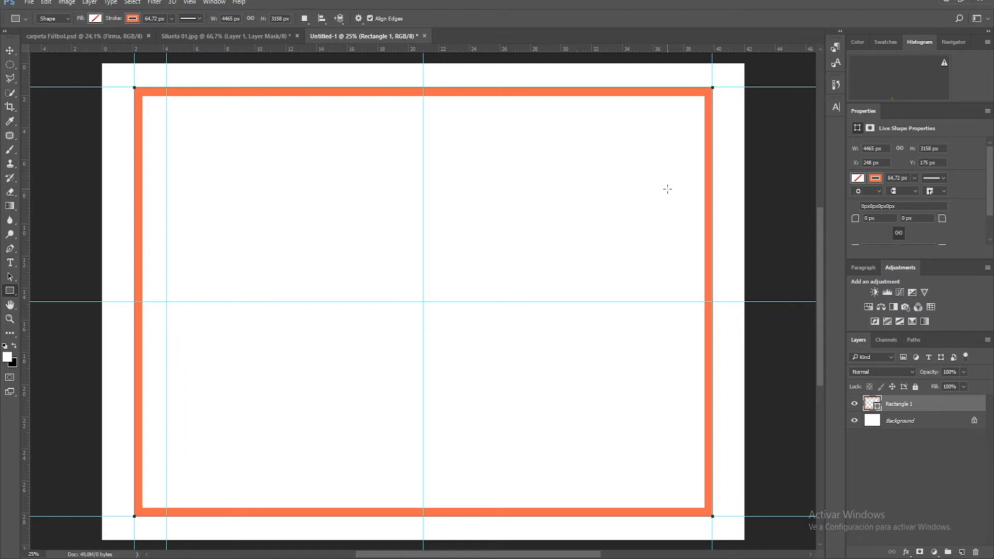
# Step: Add a vertical guide at 90% of the canvas width
pyautogui.click(190, 2)
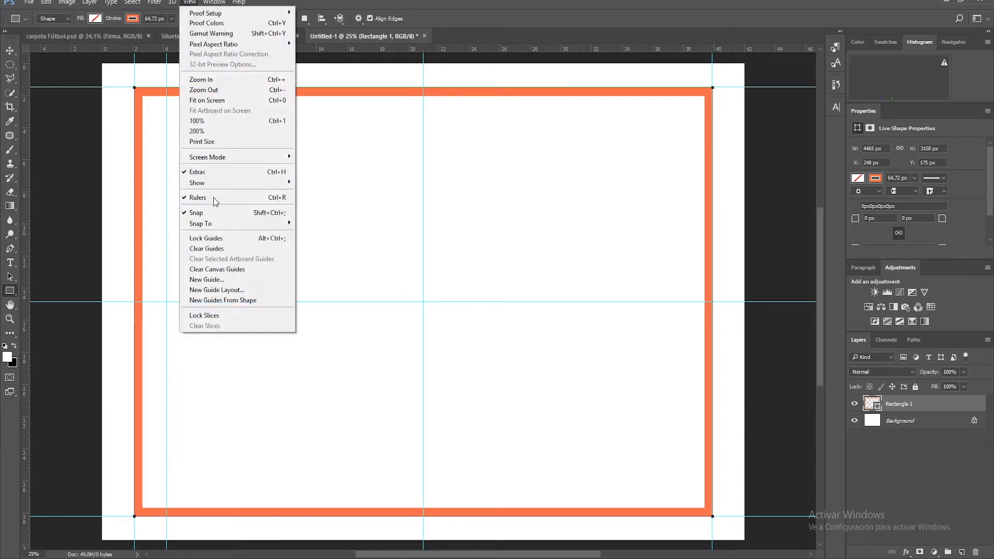
pyautogui.click(216, 277)
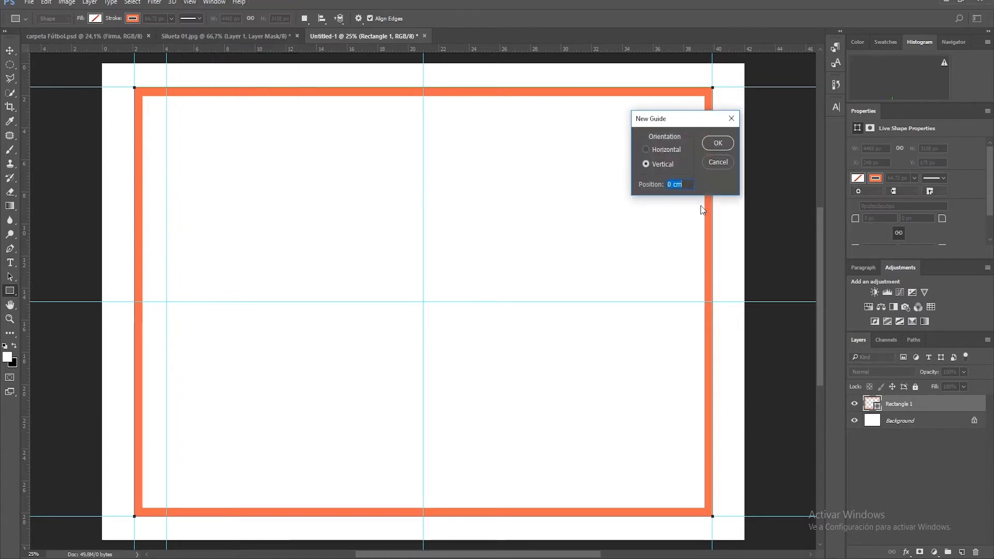
pyautogui.write('90')
pyautogui.press('Return')
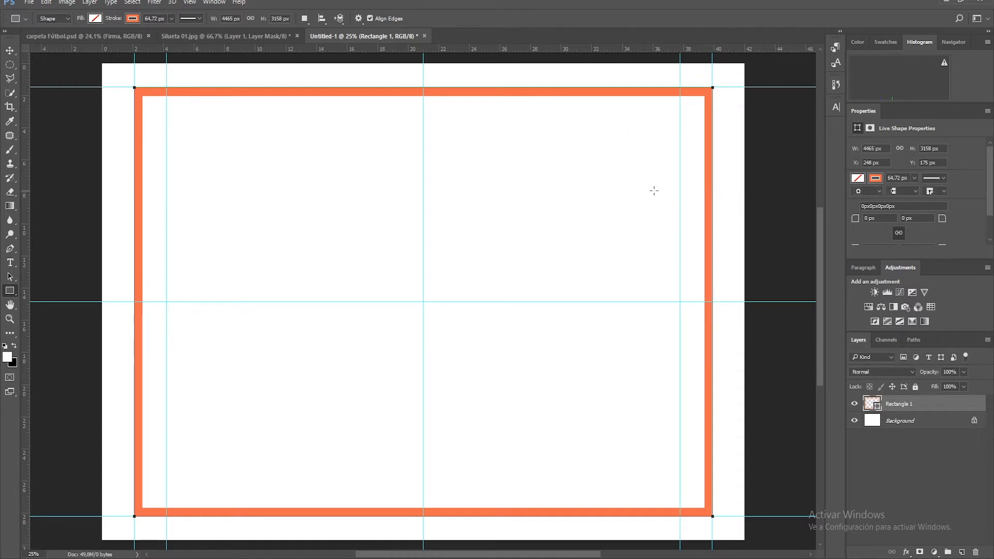
# Step: Add a horizontal guide at 90% of the canvas height
pyautogui.click(154, 2)
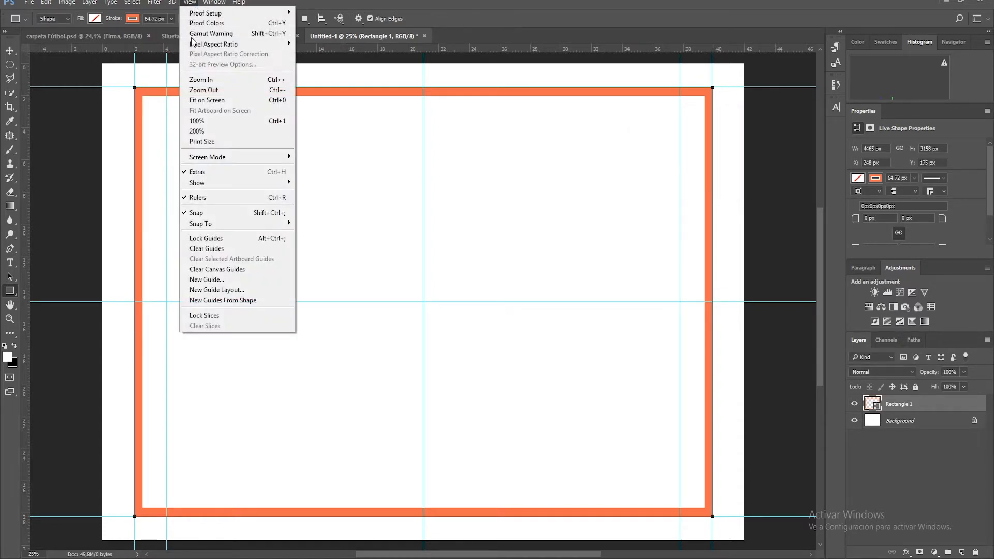
pyautogui.click(206, 279)
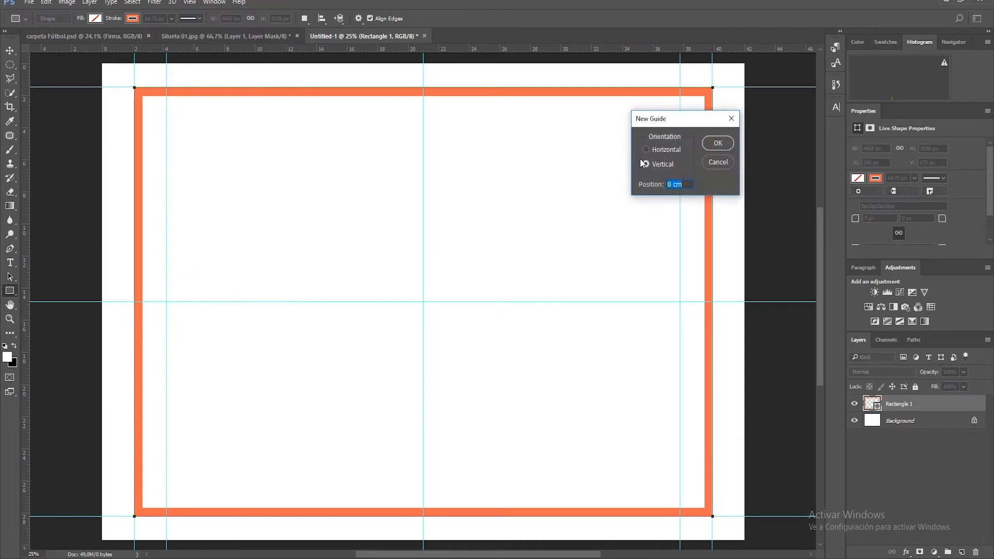
pyautogui.write('90%')
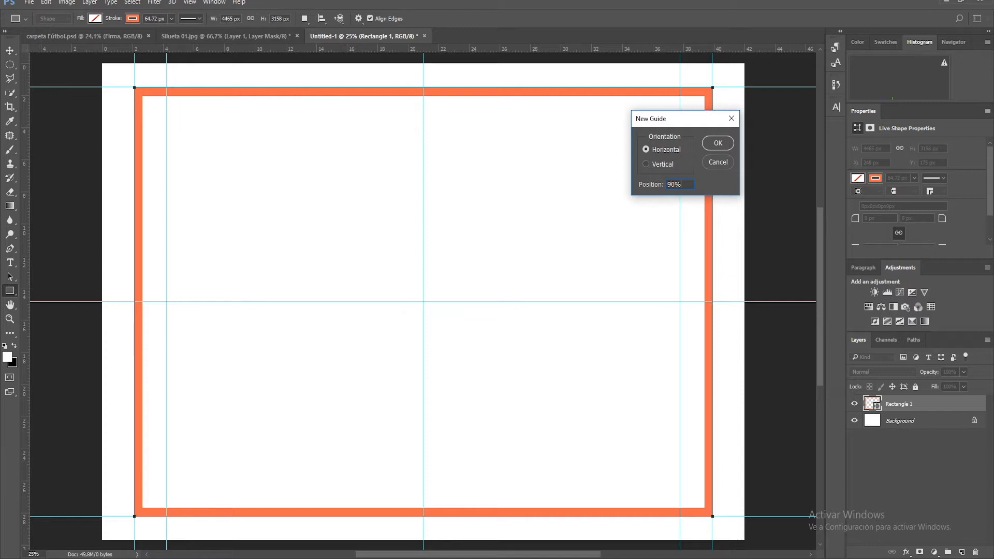
pyautogui.click(718, 145)
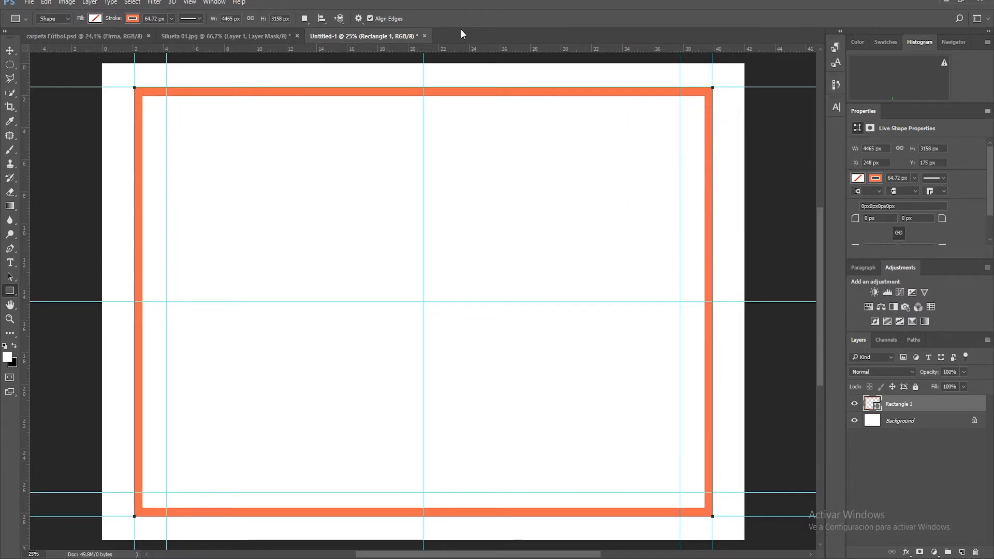
# Step: Hide the rulers and turn them back on
pyautogui.moveTo(468, 47)
pyautogui.mouseDown()
pyautogui.moveTo(446, 212)
pyautogui.moveTo(452, 129)
pyautogui.moveTo(434, 157)
pyautogui.moveTo(462, 24)
pyautogui.moveTo(455, 51)
pyautogui.mouseUp()
pyautogui.hotkey('ctrl', 'r')
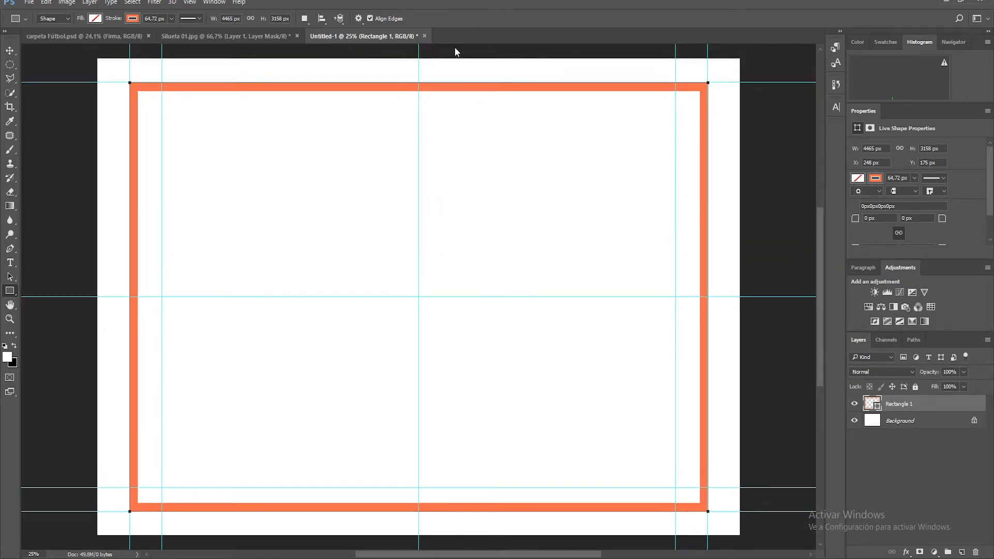
pyautogui.hotkey('ctrl', 'r')
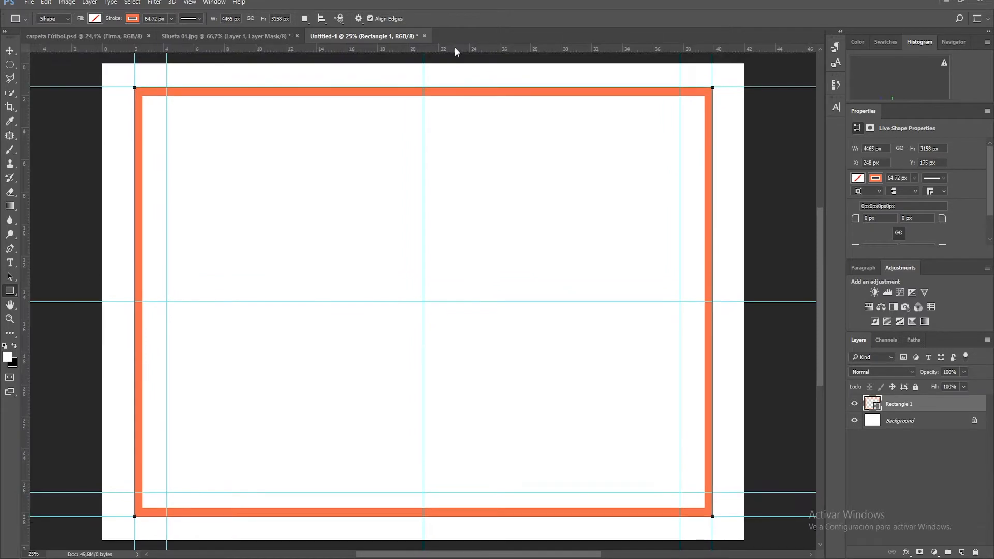
# Step: Add a horizontal guide at 10% of the canvas height and draw a rectangle about 3969 x 2808 px along the inner guides
pyautogui.click(189, 2)
pyautogui.click(241, 278)
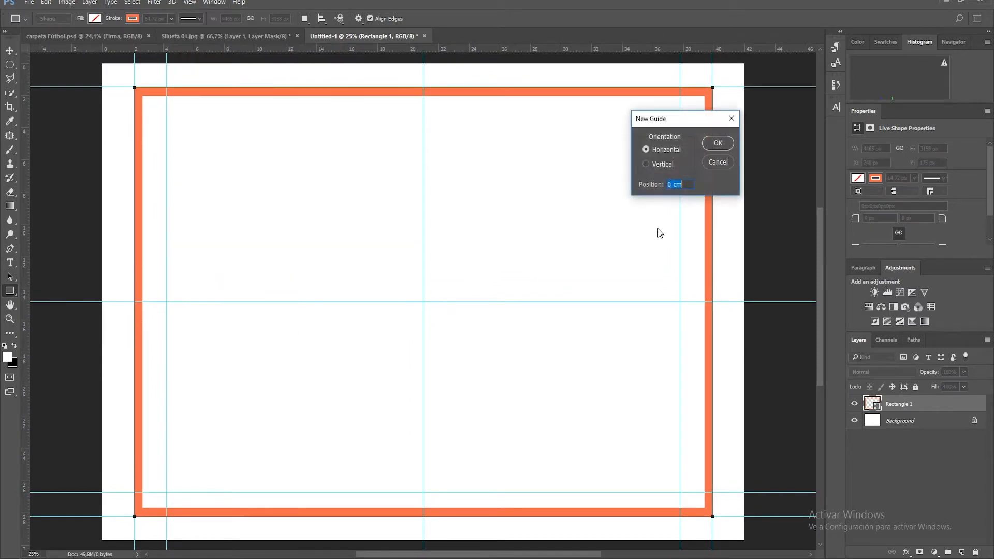
pyautogui.write('10')
pyautogui.press('Return')
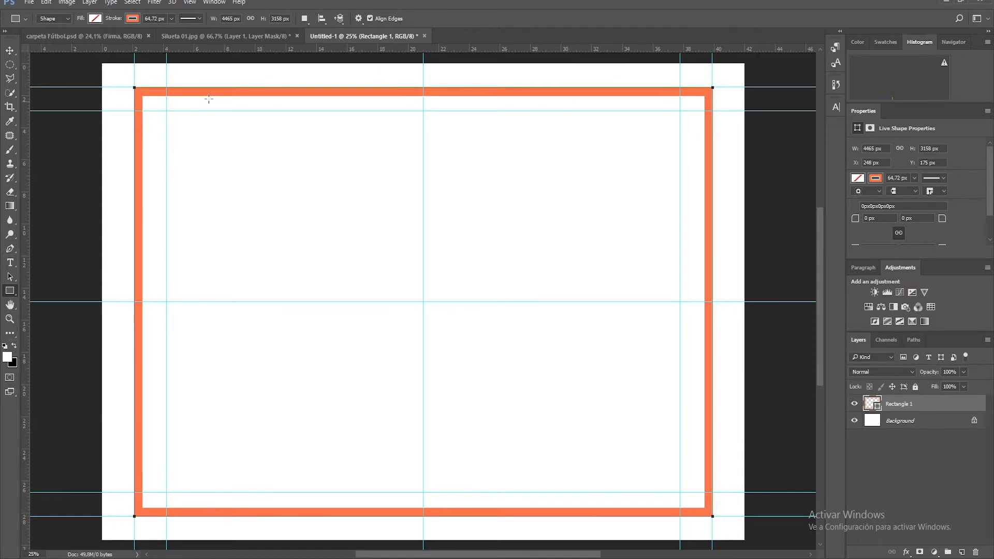
pyautogui.moveTo(208, 163)
pyautogui.mouseDown()
pyautogui.moveTo(594, 459)
pyautogui.moveTo(680, 492)
pyautogui.mouseUp()
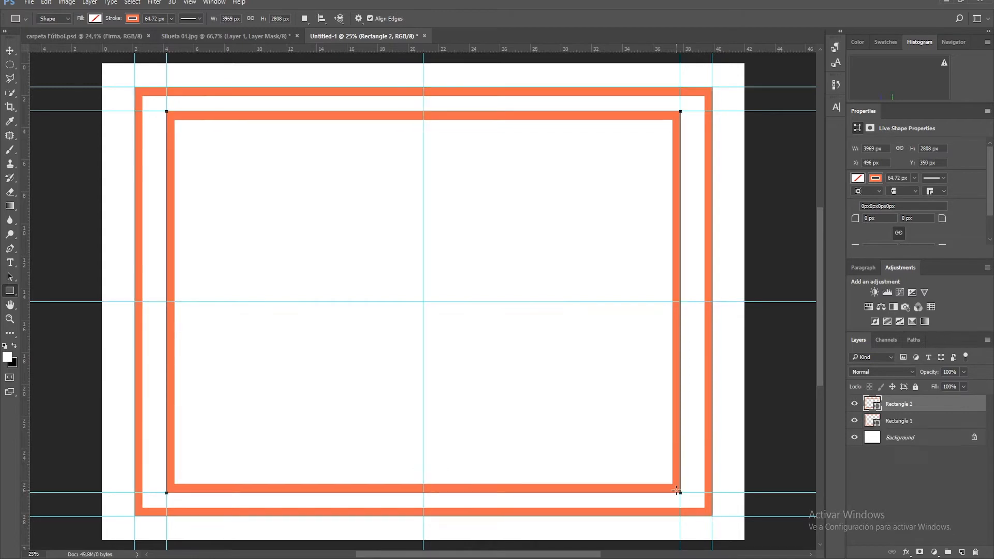
pyautogui.click(154, 19)
pyautogui.write('50')
pyautogui.moveTo(303, 185); pyautogui.dragTo(306, 186)
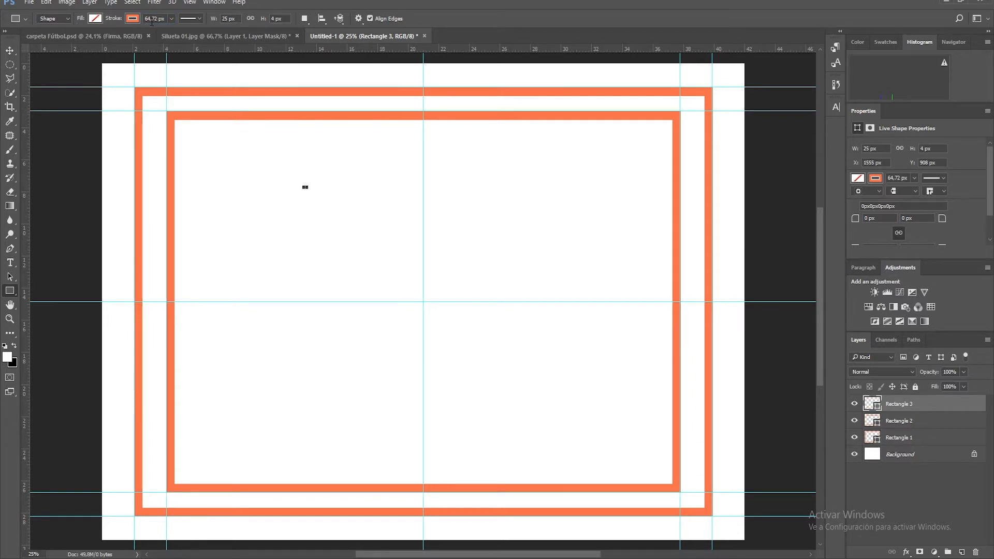
pyautogui.click(151, 19)
pyautogui.write('40')
pyautogui.press('Return')
pyautogui.hotkey('ctrl', 'z')
pyautogui.moveTo(903, 407)
pyautogui.mouseDown()
pyautogui.moveTo(978, 536)
pyautogui.moveTo(978, 554)
pyautogui.mouseUp()
pyautogui.moveTo(877, 406); pyautogui.dragTo(975, 554)
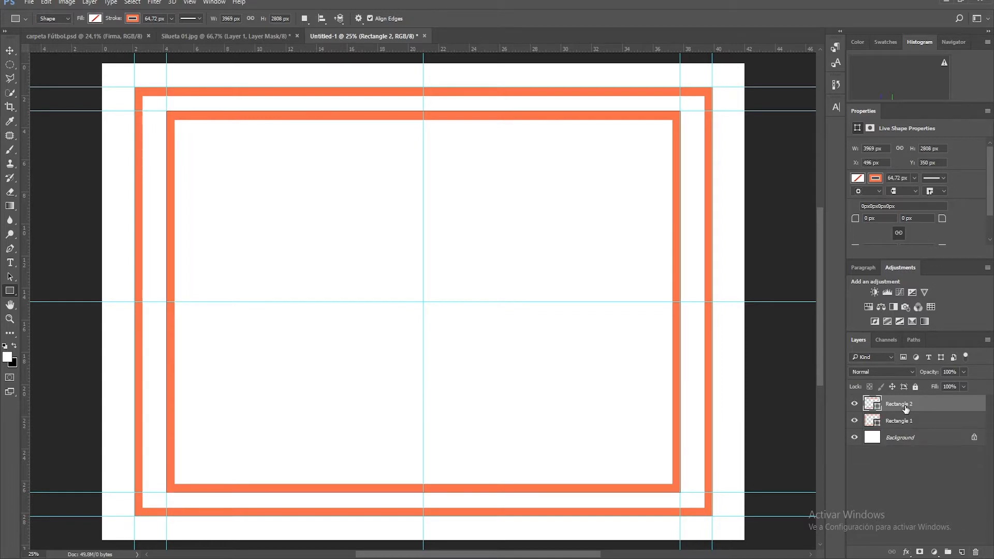
# Step: Set the inner rectangle's stroke width to 40 px
pyautogui.click(155, 19)
pyautogui.write('40')
pyautogui.press('Return')
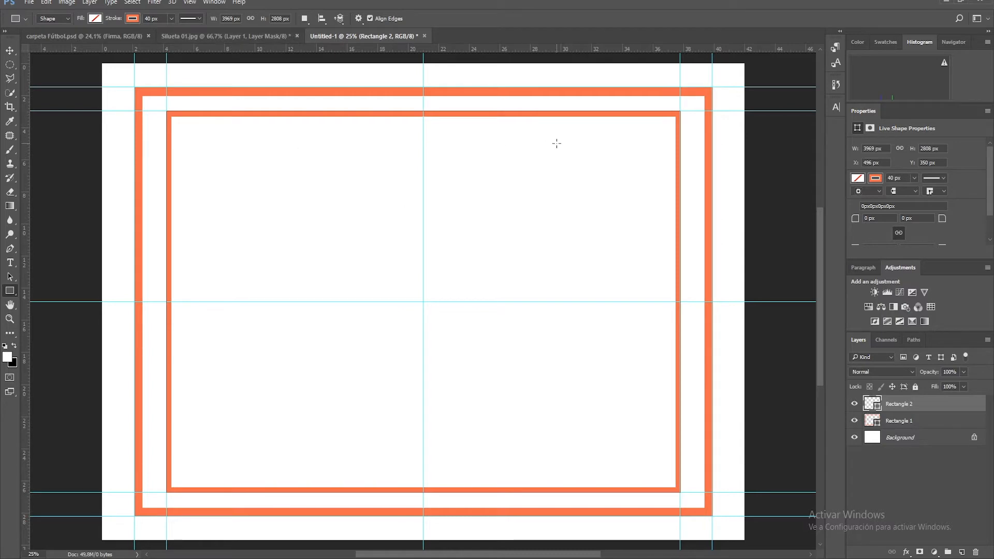
# Step: Close the Silueta 01.jpg document without saving its changes
pyautogui.click(297, 36)
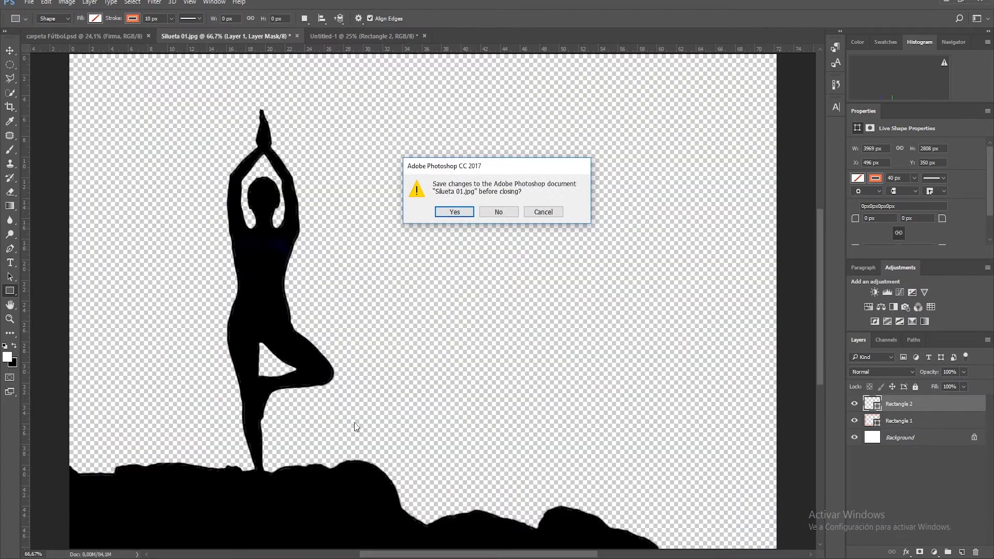
pyautogui.click(496, 212)
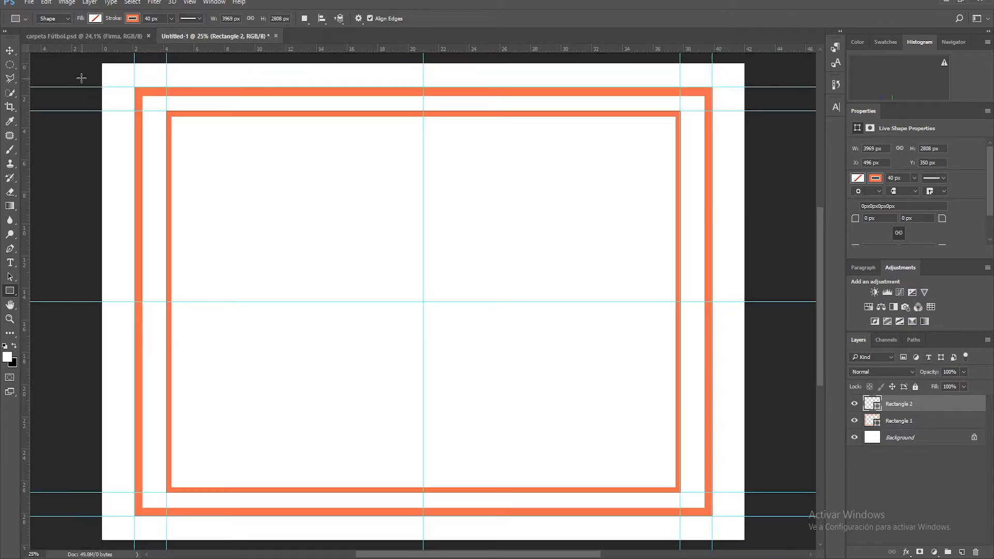
# Step: Switch to the File Explorer folder of dog photos and open trofeomundialfutbol-p.jpg from it in Photoshop as a separate document
pyautogui.moveTo(77, 558)
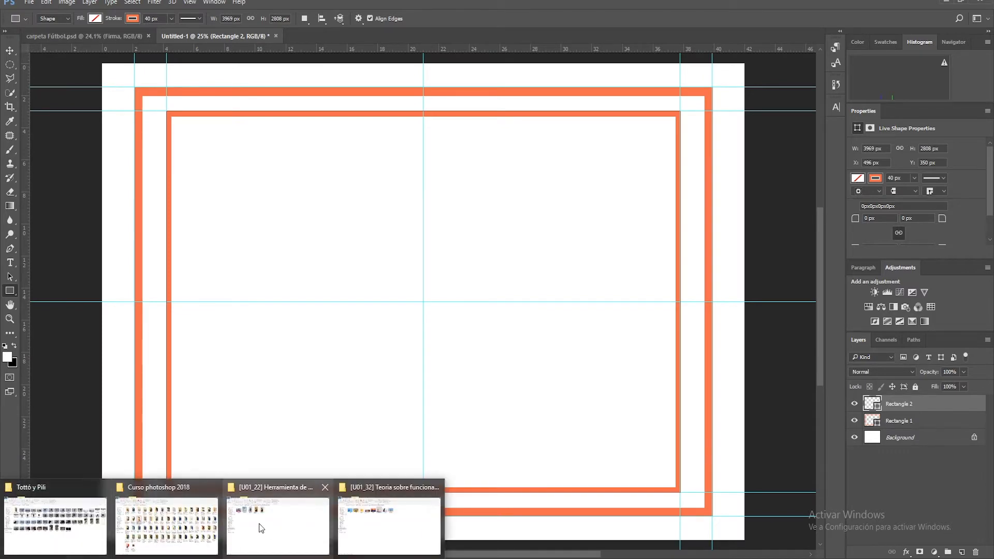
pyautogui.click(102, 533)
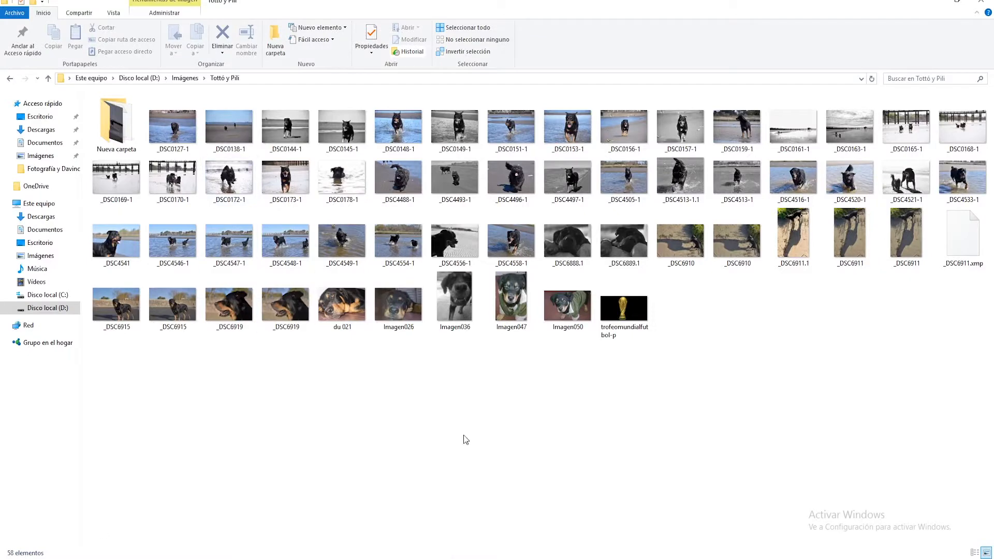
pyautogui.moveTo(642, 321); pyautogui.dragTo(338, 38)
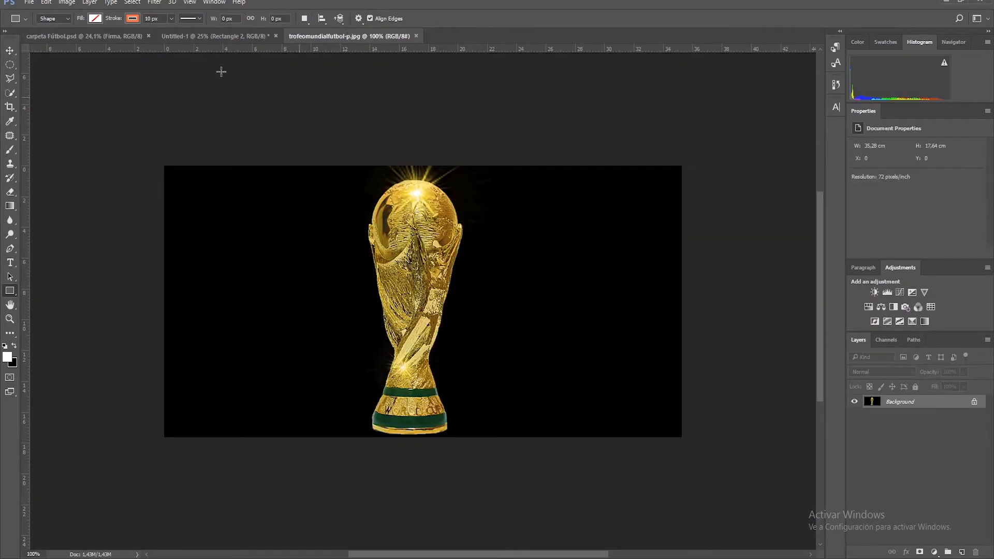
# Step: Select the black background around the trophy with Color Range, sampling the black area at a Fuzziness of 200
pyautogui.press('w')
pyautogui.press('d')
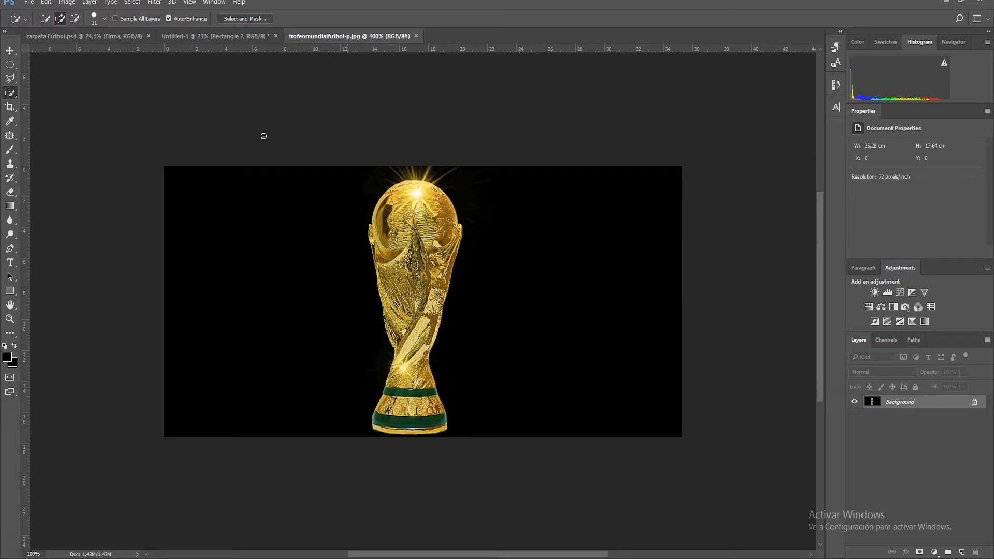
pyautogui.click(132, 3)
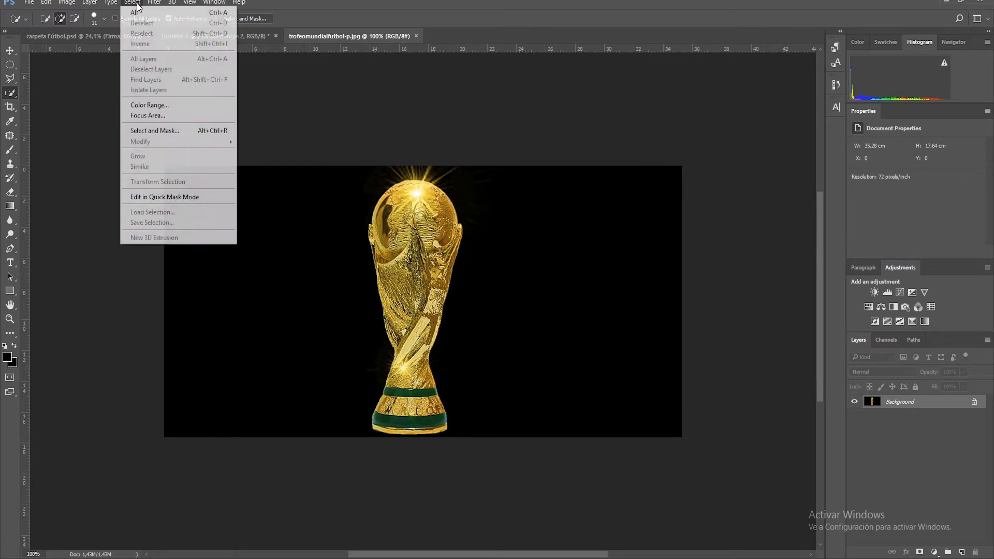
pyautogui.click(149, 105)
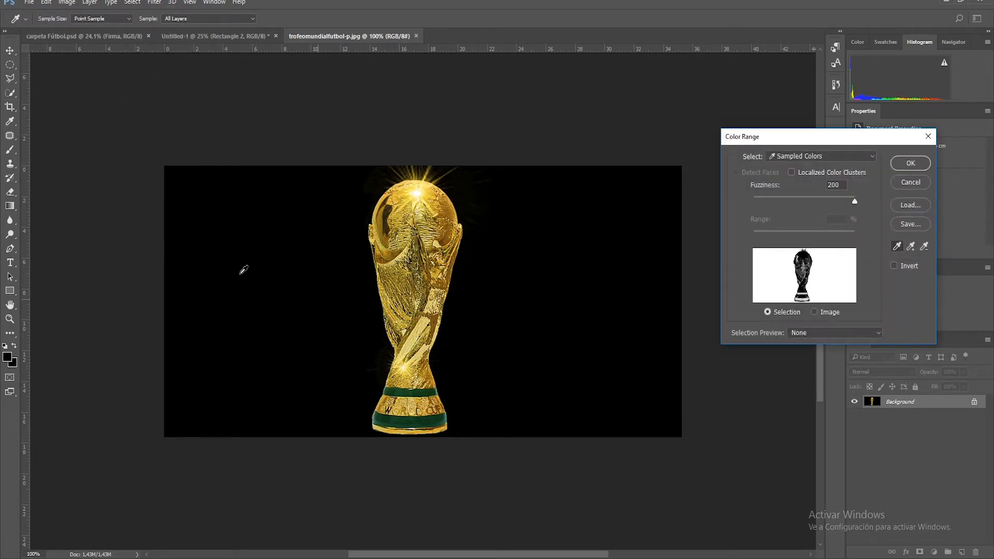
pyautogui.click(403, 233)
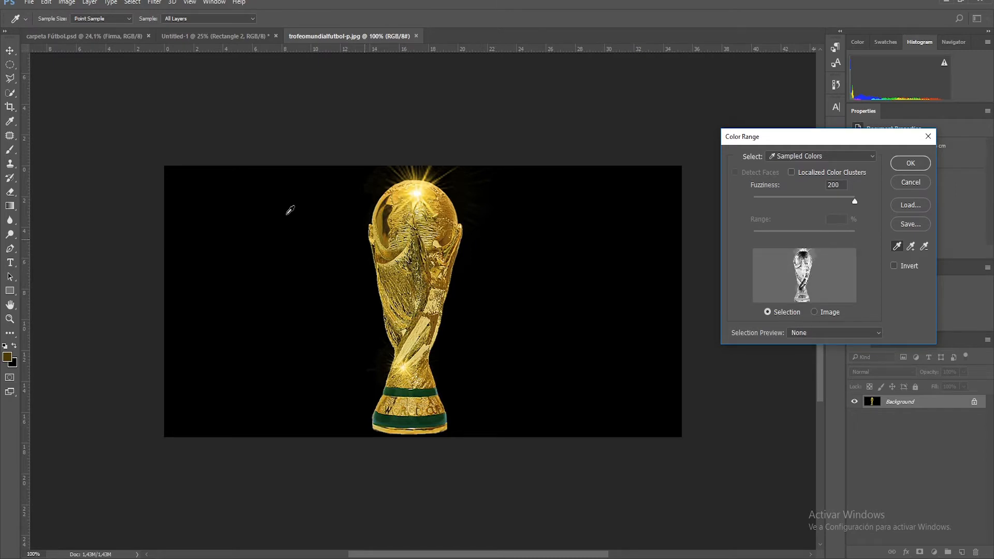
pyautogui.click(287, 212)
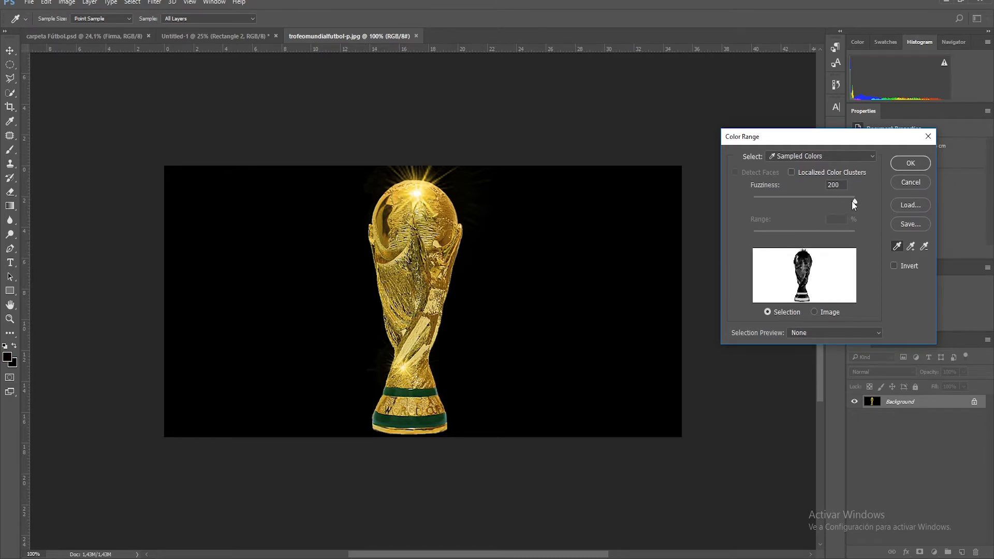
pyautogui.click(910, 164)
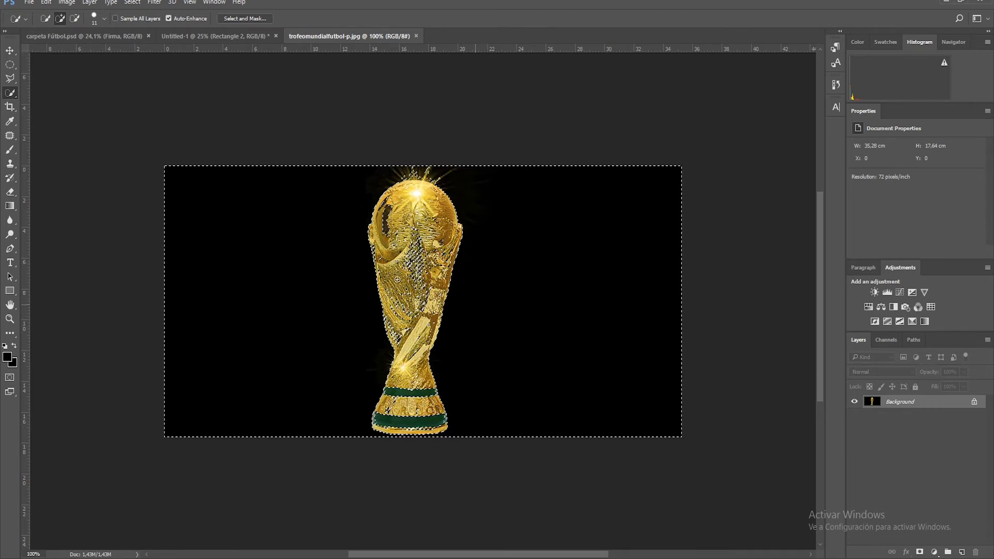
# Step: Invert the selection onto the trophy and refine it with Quick Selection, filling the interior gaps and excluding the light rays above
pyautogui.hotkey('ctrl', 'shift', 'i')
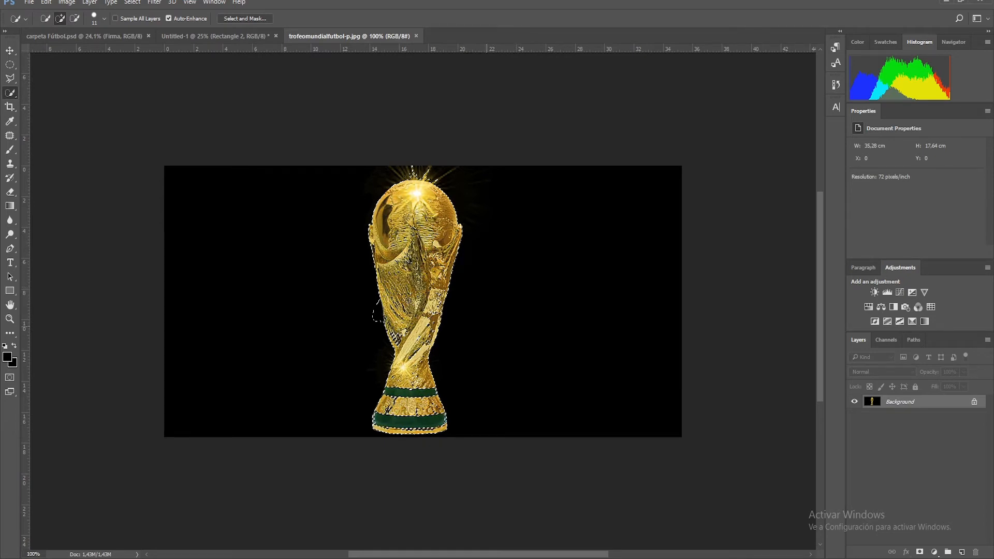
pyautogui.moveTo(404, 306); pyautogui.dragTo(407, 308)
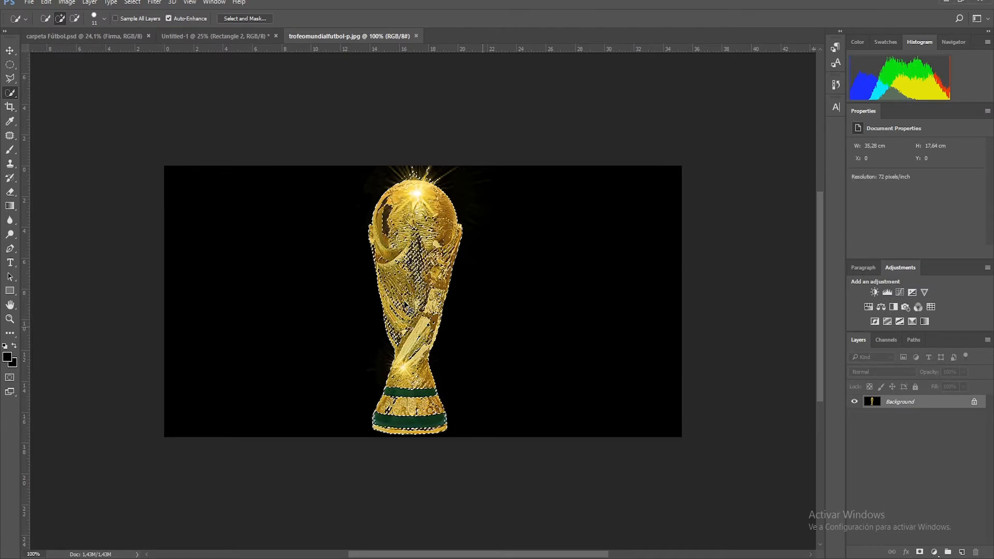
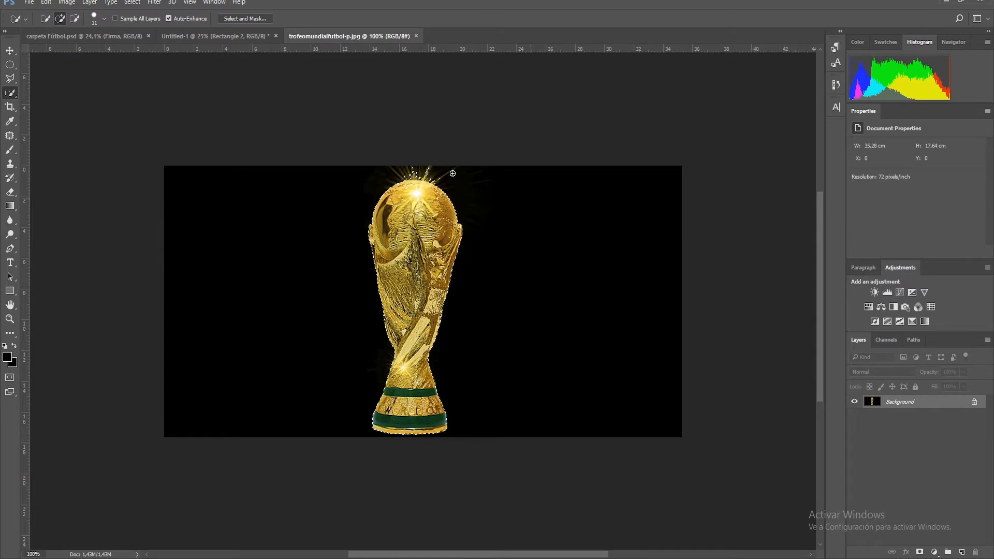
pyautogui.press('alt')
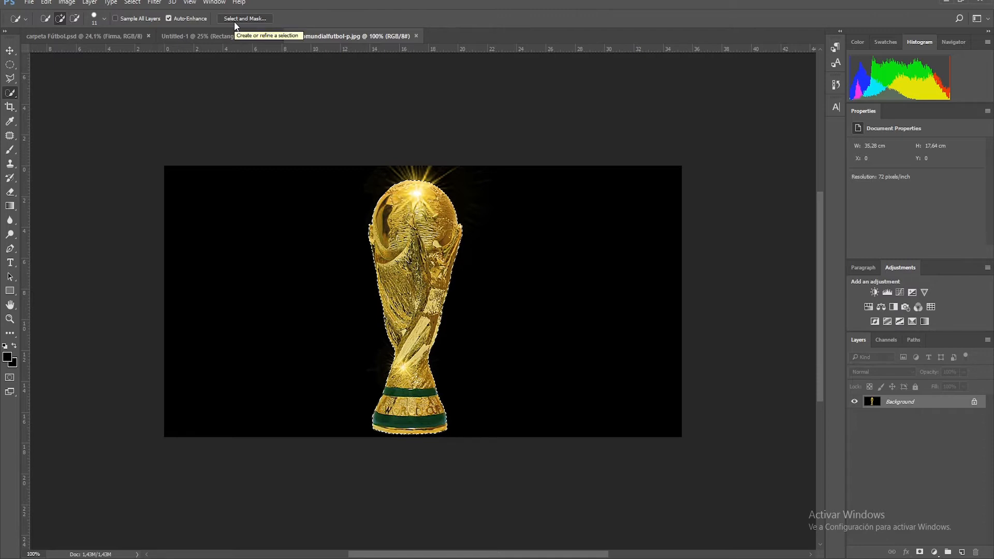
# Step: Copy the selected trophy onto its own layer and hide the Background layer
pyautogui.hotkey('ctrl', 'j')
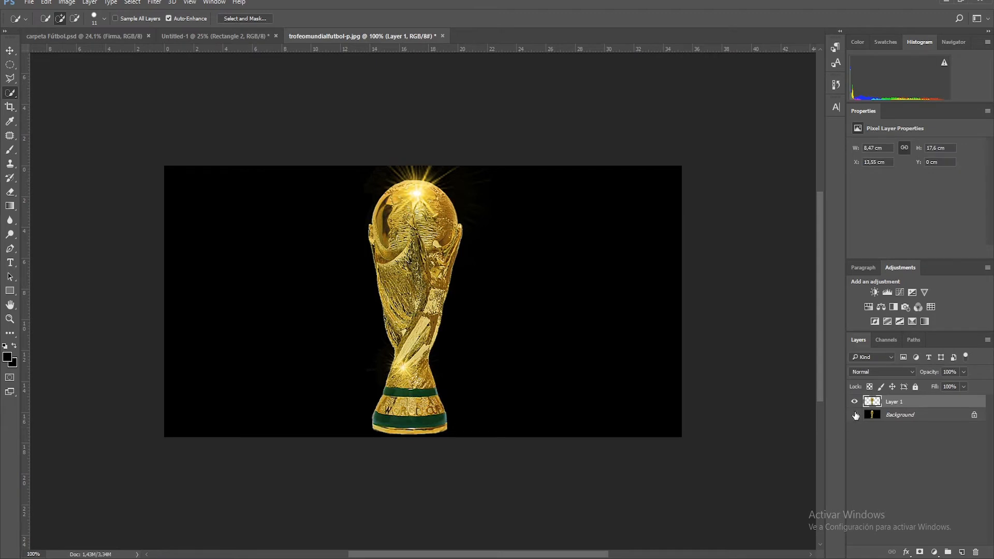
pyautogui.click(854, 414)
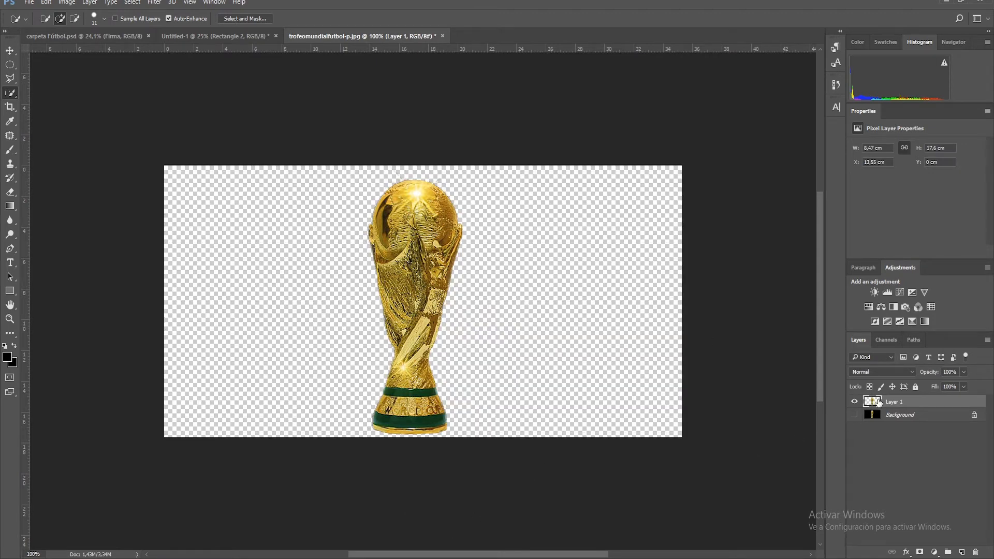
# Step: Bring the cut-out trophy layer into the Untitled-1 document, inside the right half of the inner frame
pyautogui.moveTo(887, 401); pyautogui.dragTo(544, 313)
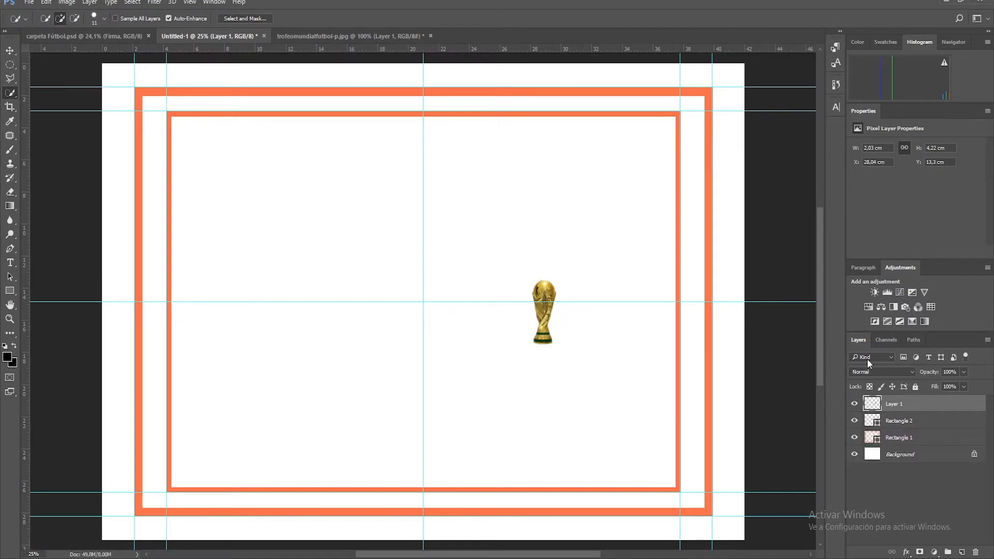
# Step: Hide the trophy and both rectangle layers, and turn each of them back on
pyautogui.moveTo(853, 439)
pyautogui.mouseDown()
pyautogui.moveTo(854, 405)
pyautogui.moveTo(854, 443)
pyautogui.mouseUp()
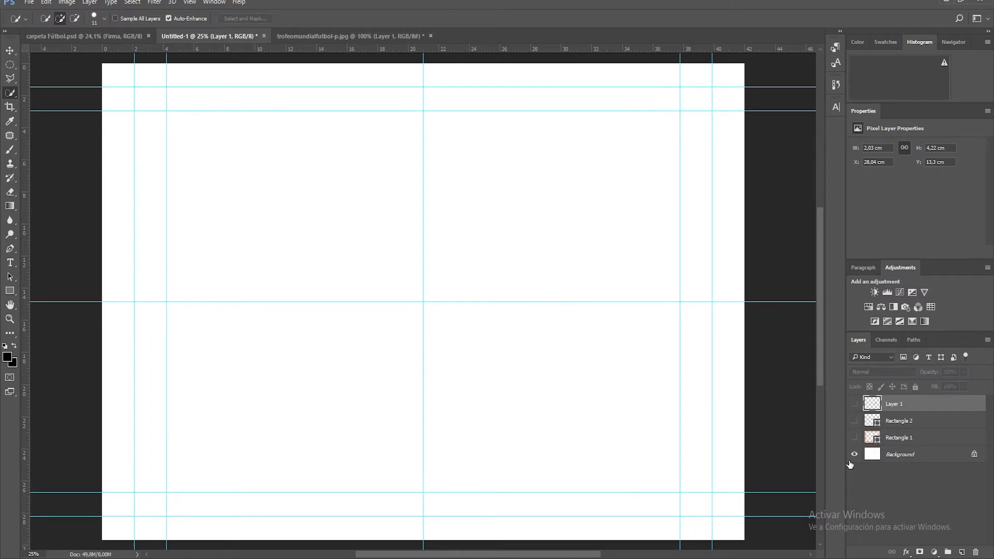
pyautogui.click(854, 437)
pyautogui.click(854, 420)
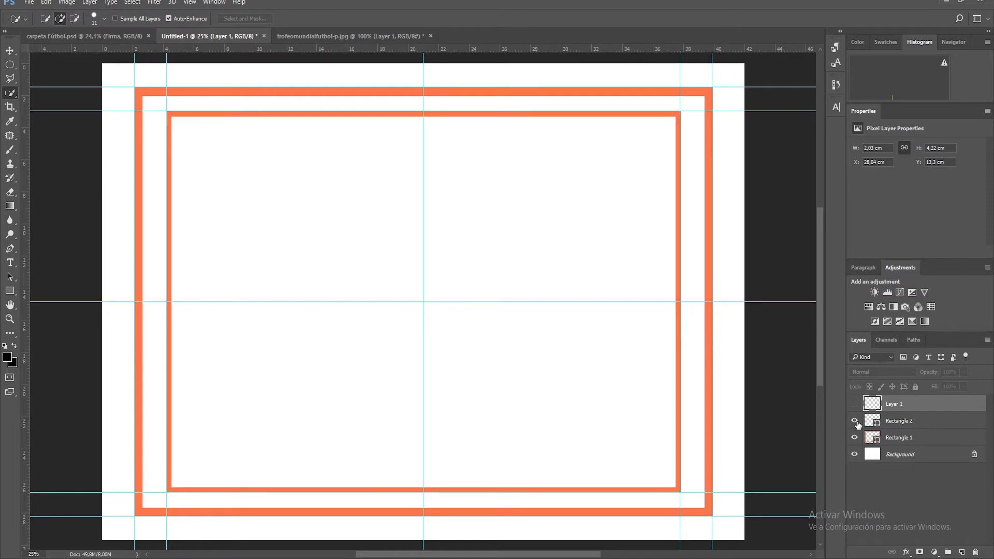
pyautogui.click(853, 403)
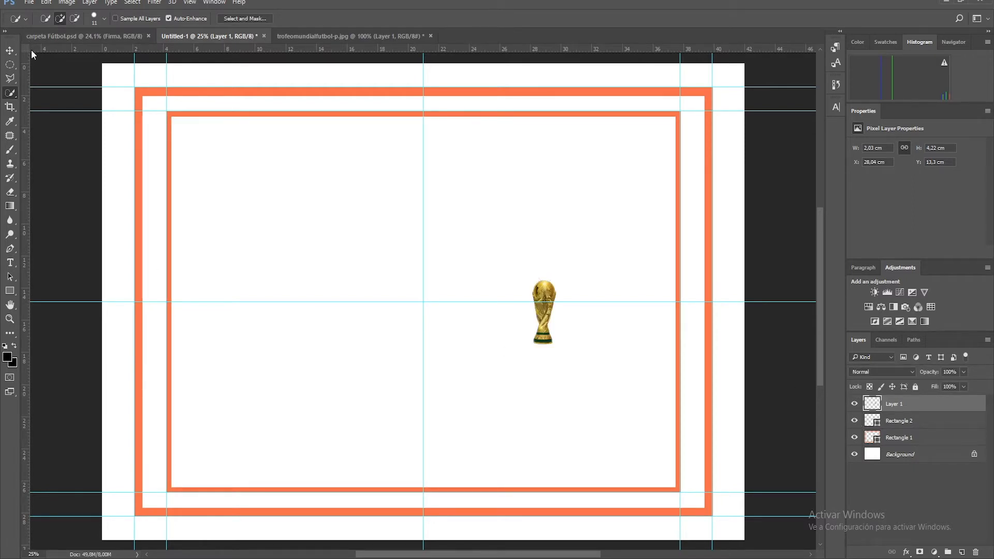
# Step: Enlarge the trophy proportionally to about 185% and place it across the middle horizontal guide in the inner frame's right half
pyautogui.press('v')
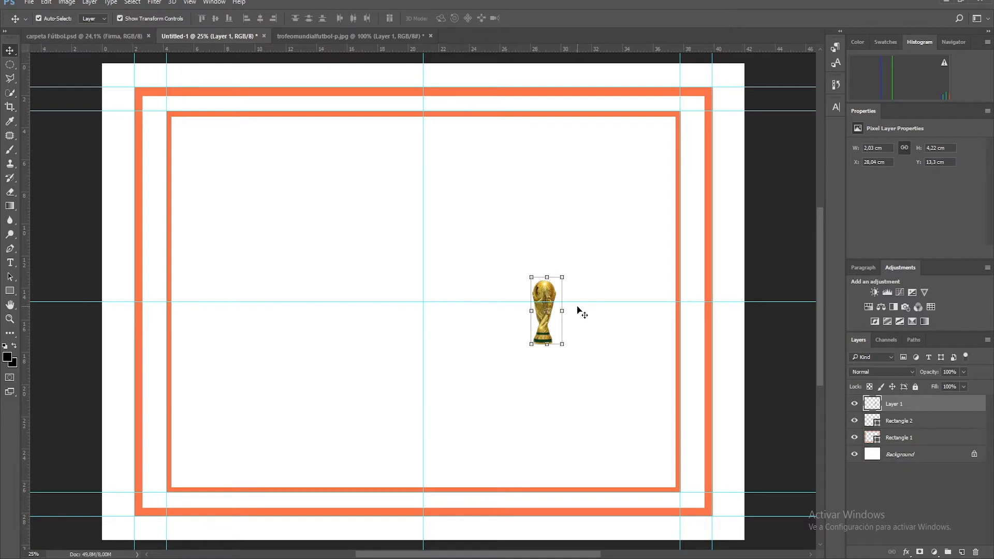
pyautogui.moveTo(562, 277); pyautogui.dragTo(619, 236)
pyautogui.moveTo(551, 267); pyautogui.dragTo(542, 287)
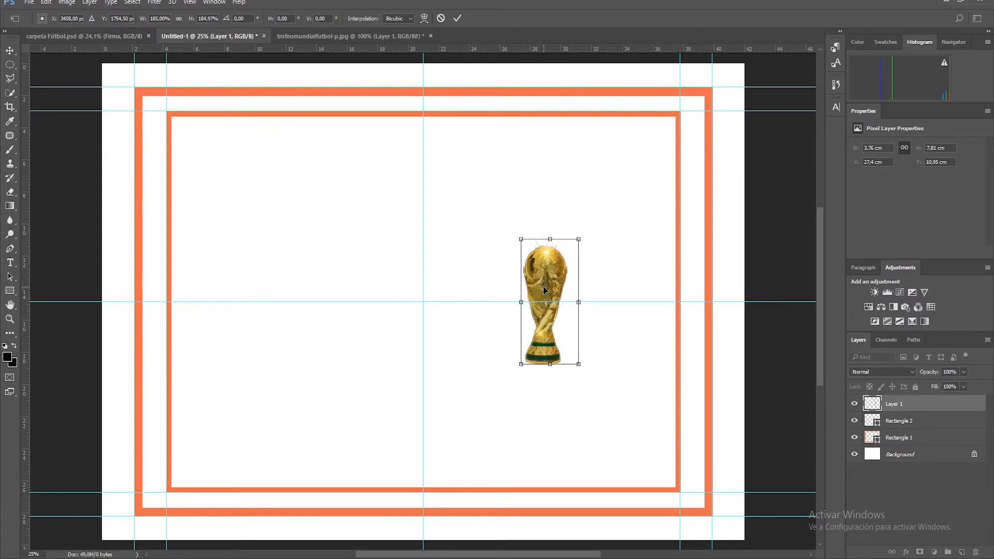
pyautogui.click(457, 19)
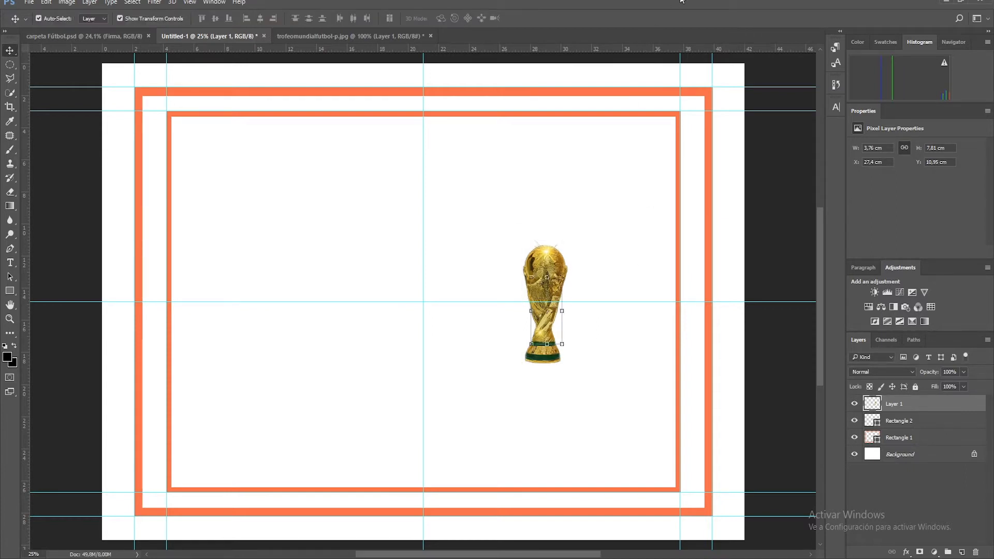
pyautogui.click(899, 510)
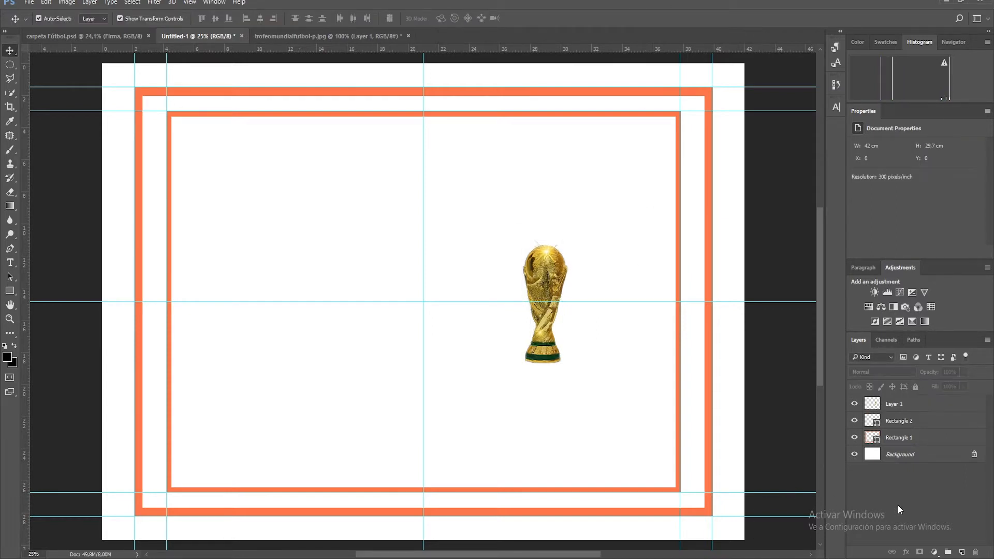
# Step: Add the horizontal text "COPA LIBERTADORES DE ENSENADA" and place it above the trophy, near the inner frame's upper edge
pyautogui.click(14, 265)
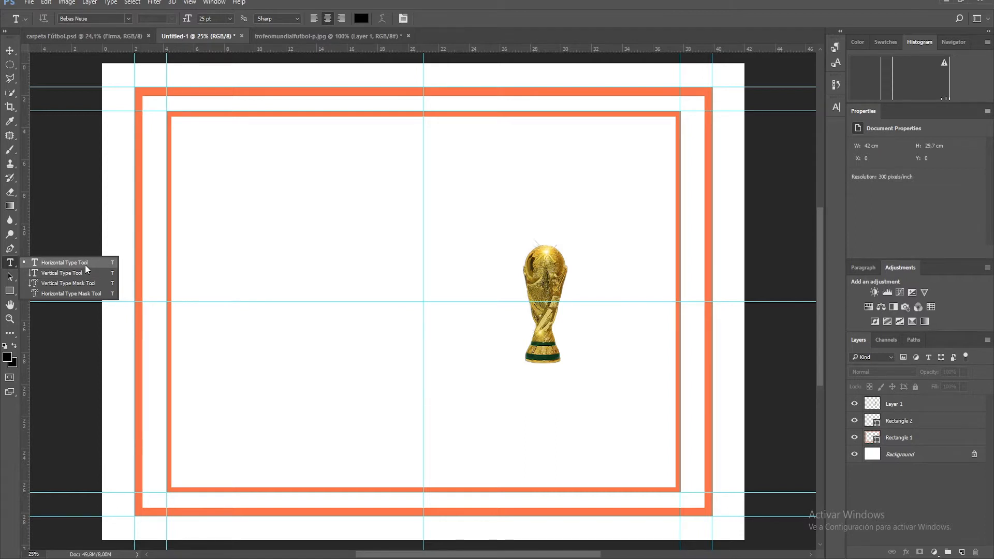
pyautogui.click(85, 263)
pyautogui.click(459, 200)
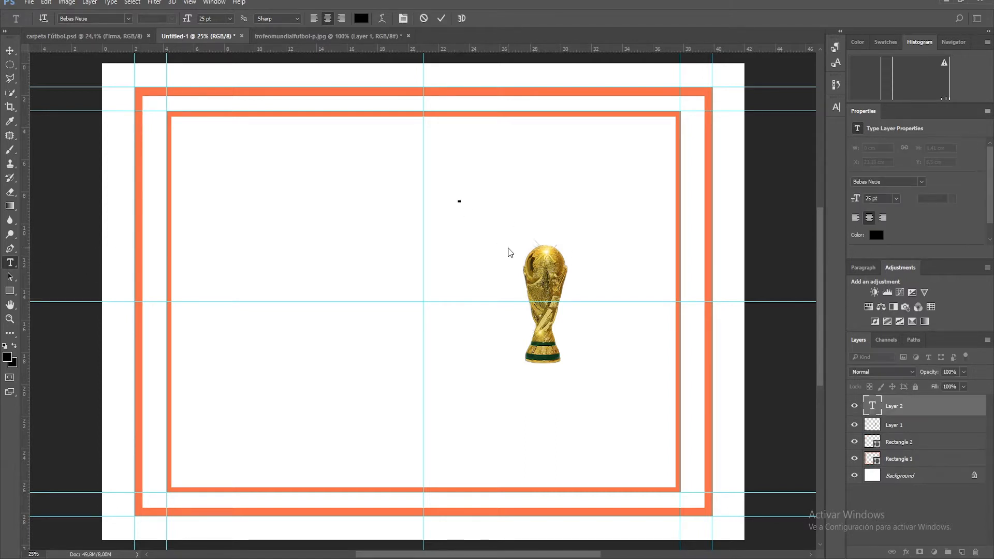
pyautogui.write('COPA')
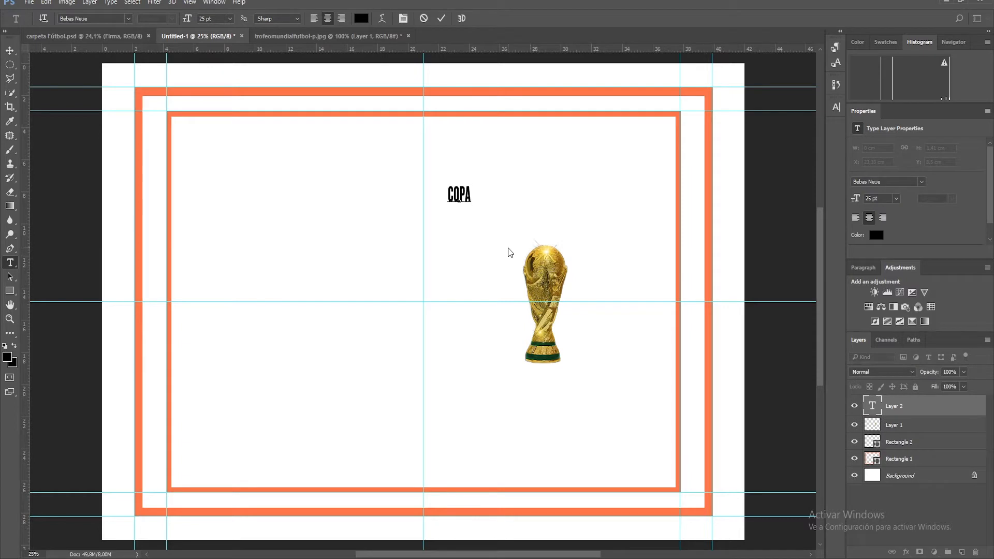
pyautogui.write(' LIBERTADORE')
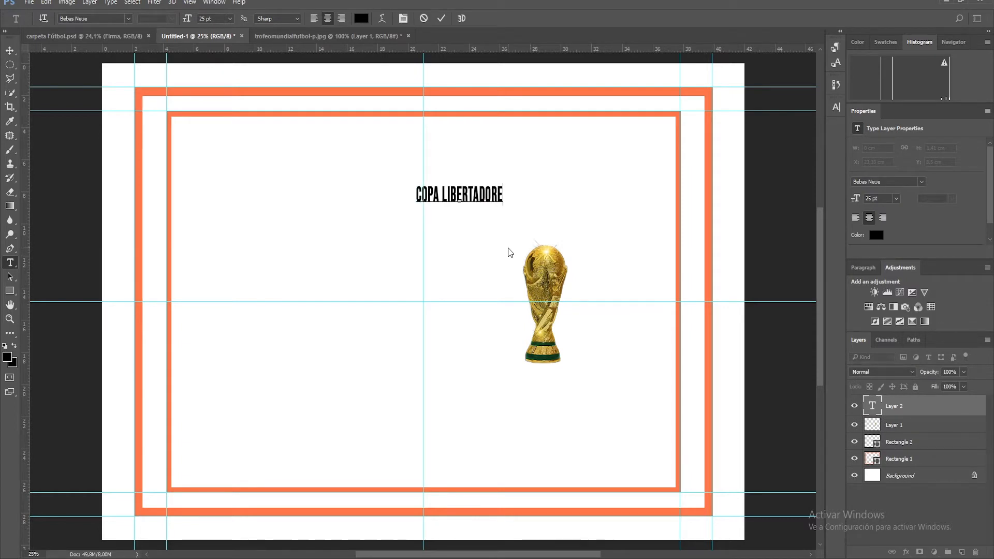
pyautogui.write('S DE E')
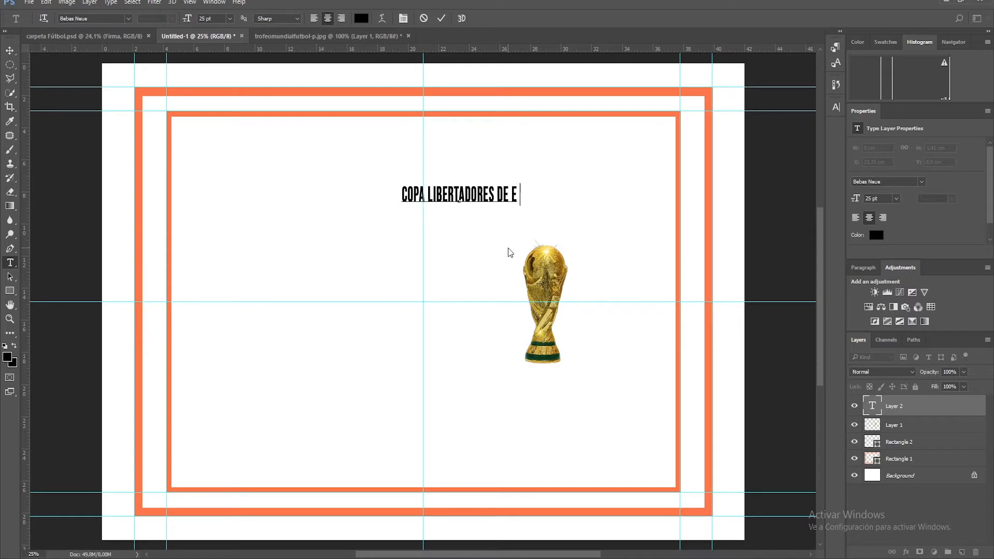
pyautogui.press('BackSpace')
pyautogui.write('NSE')
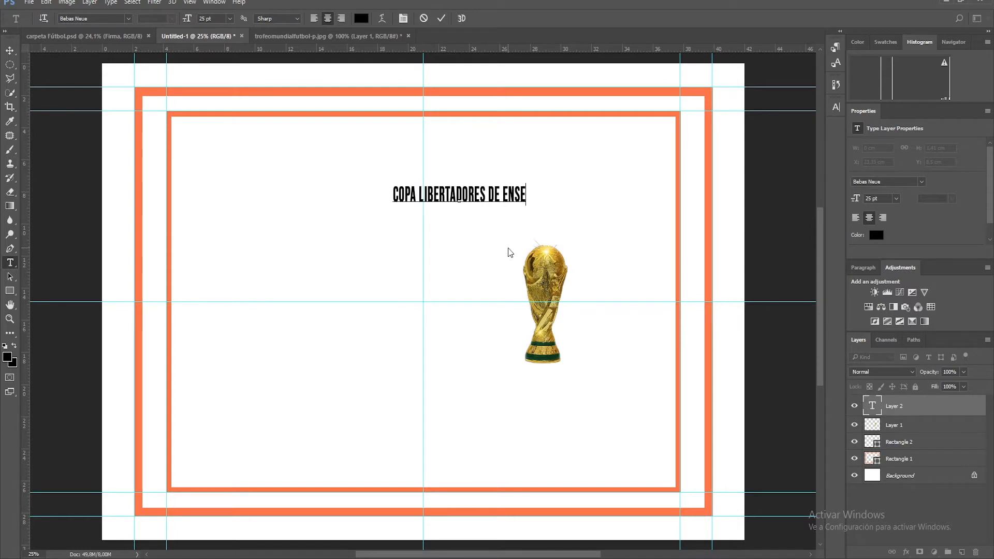
pyautogui.write('NADA')
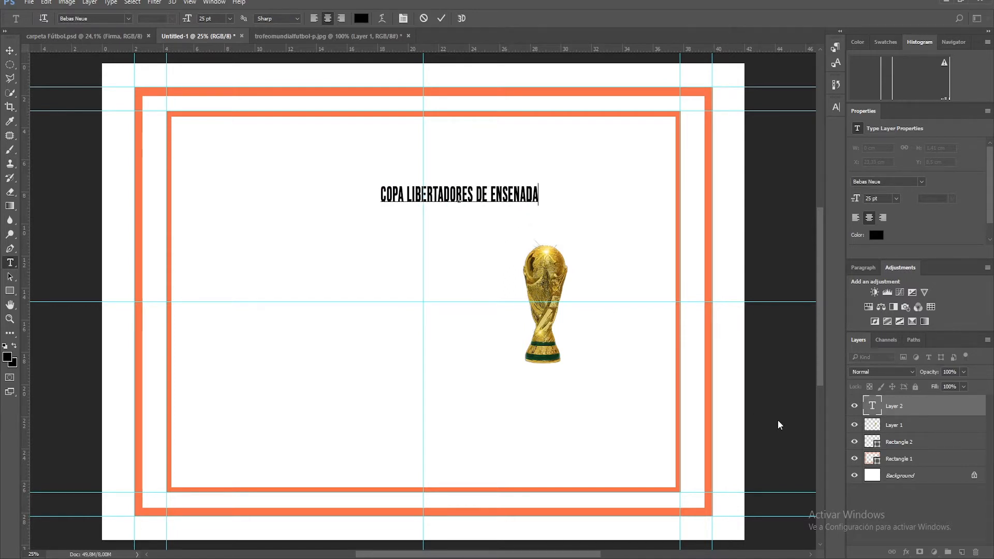
pyautogui.click(11, 49)
pyautogui.moveTo(441, 195); pyautogui.dragTo(531, 162)
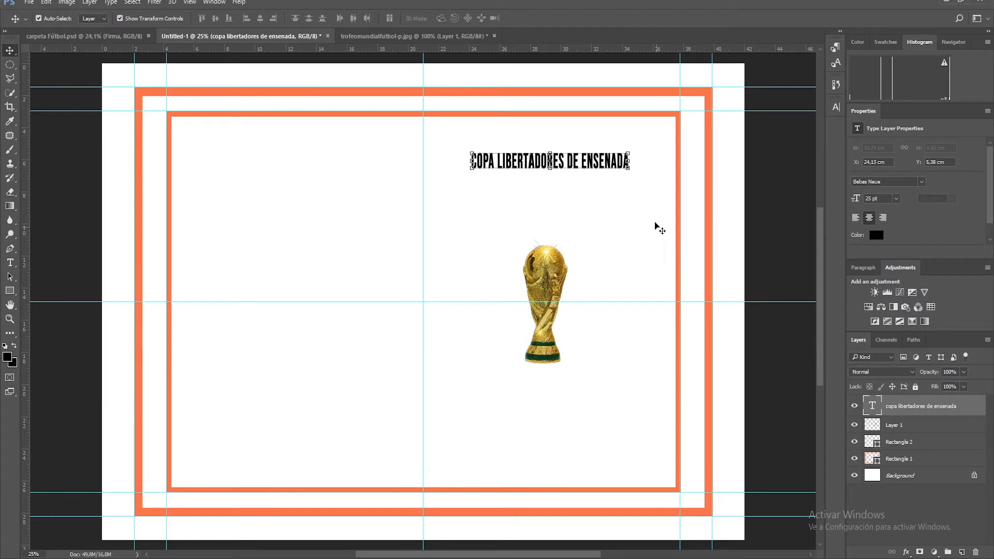
# Step: Preview the whole title in the recently used fonts, from Impact to Bernard MT Condensed, and keep Bebas Neue
pyautogui.doubleClick(871, 407)
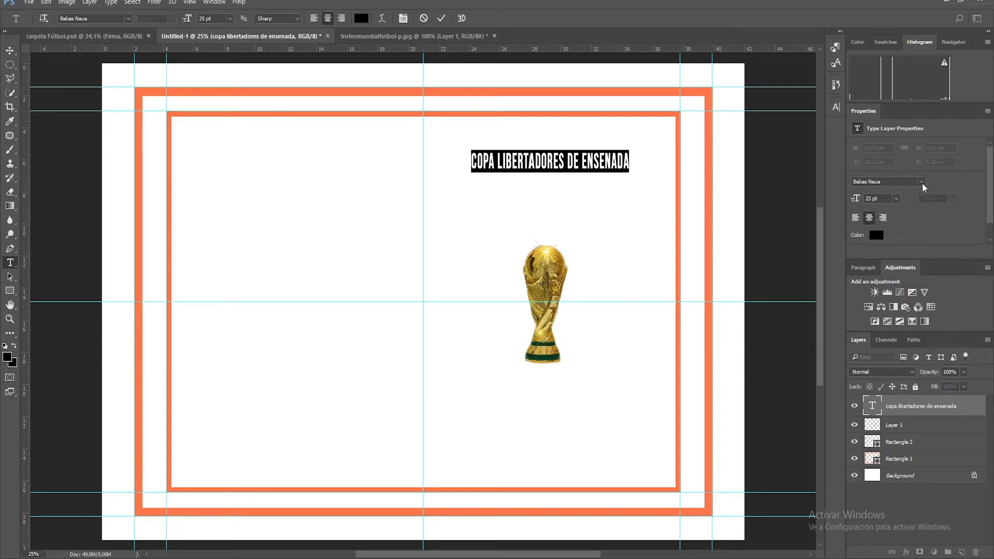
pyautogui.click(921, 182)
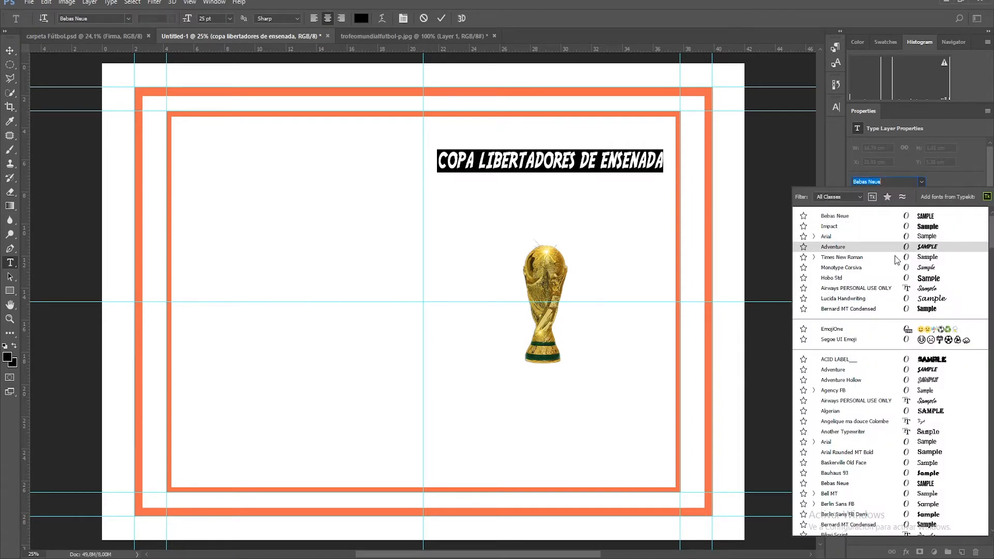
pyautogui.press('Down')
pyautogui.press('Down')
pyautogui.press('Down')
pyautogui.press('Down')
pyautogui.press('Down')
pyautogui.press('Down')
pyautogui.press('Down')
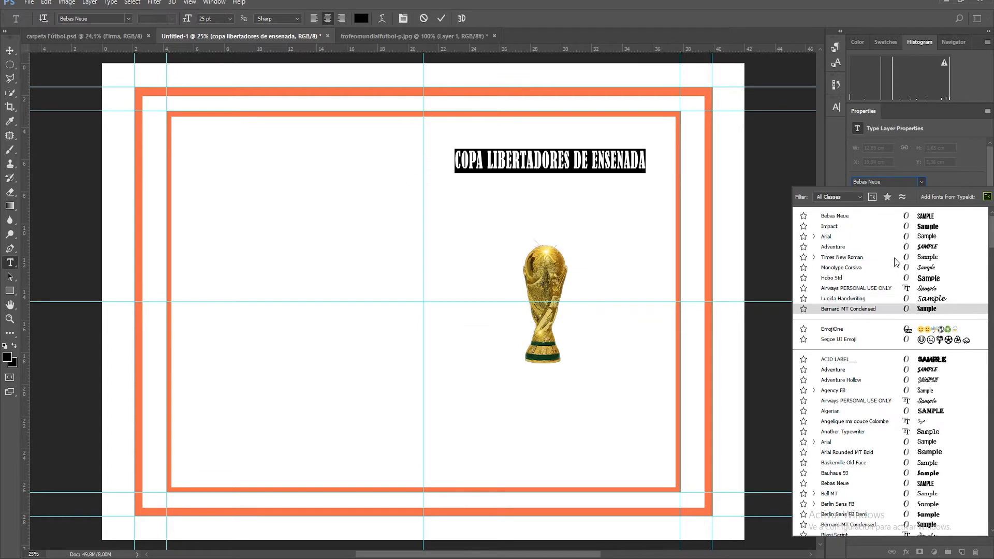
pyautogui.press('Up')
pyautogui.press('Up')
pyautogui.press('Up')
pyautogui.press('Up')
pyautogui.press('Up')
pyautogui.press('Up')
pyautogui.press('Up')
pyautogui.press('Up')
pyautogui.press('Up')
pyautogui.press('Up')
pyautogui.press('Down')
pyautogui.press('Down')
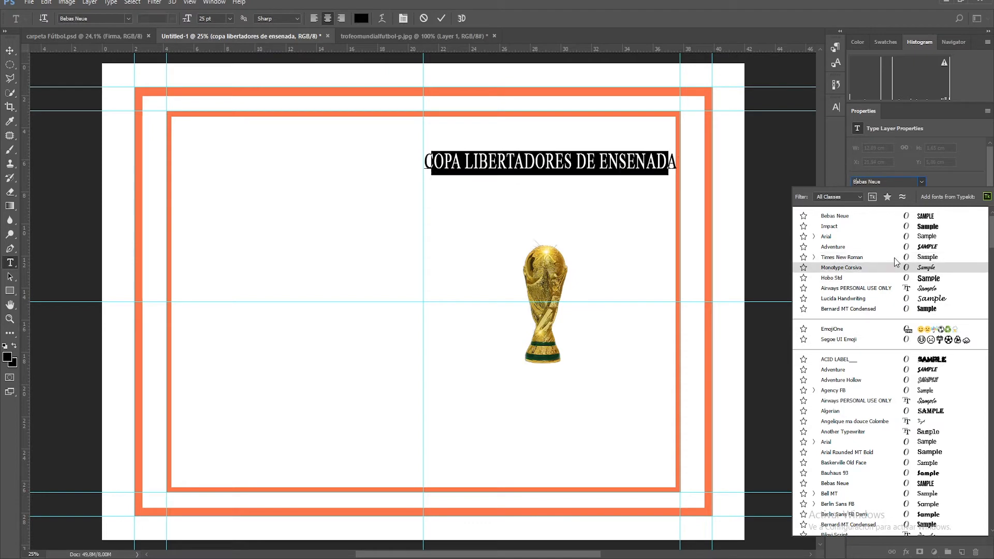
pyautogui.press('Up')
pyautogui.press('Up')
pyautogui.press('Up')
pyautogui.press('Up')
pyautogui.press('Up')
pyautogui.press('Up')
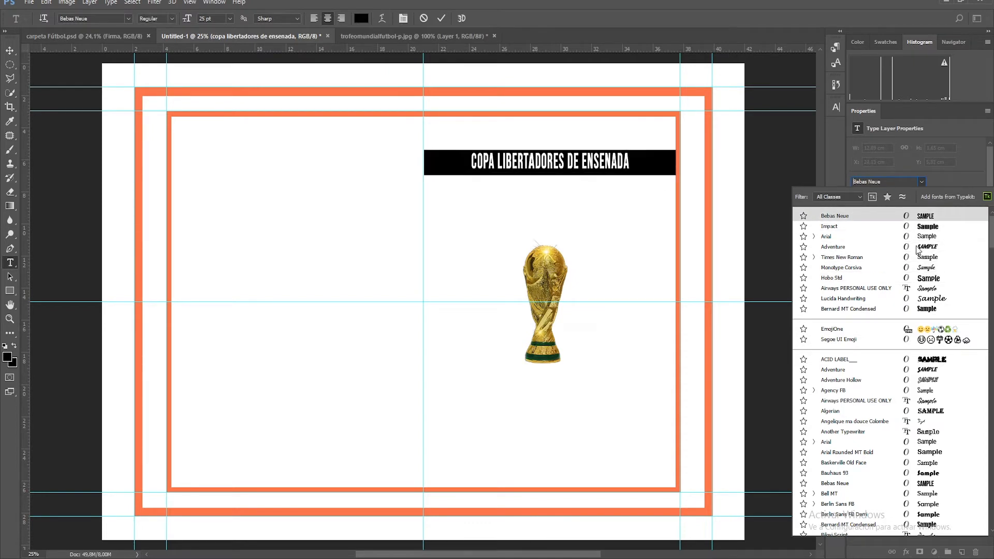
pyautogui.click(926, 212)
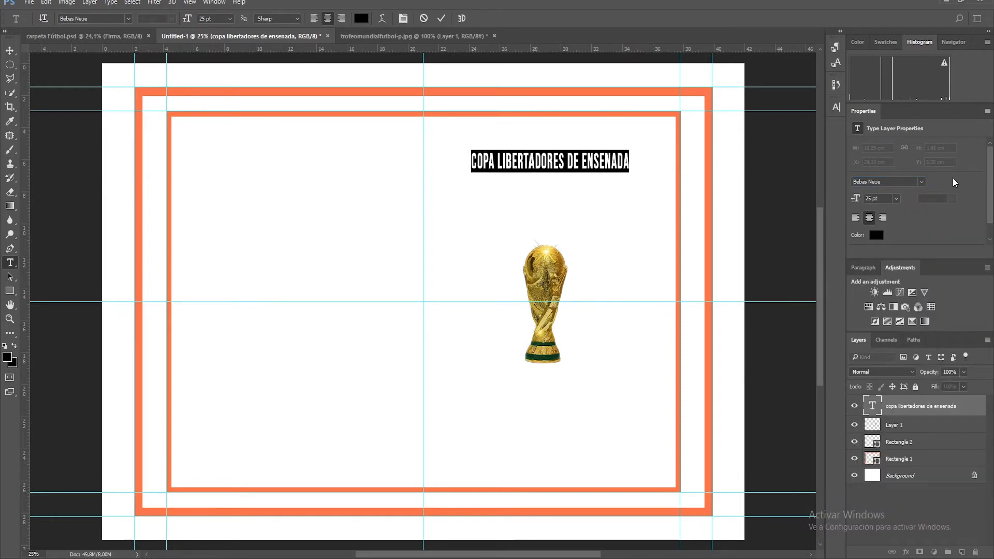
# Step: Set the title's font size to 36 pt
pyautogui.moveTo(861, 198); pyautogui.dragTo(864, 199)
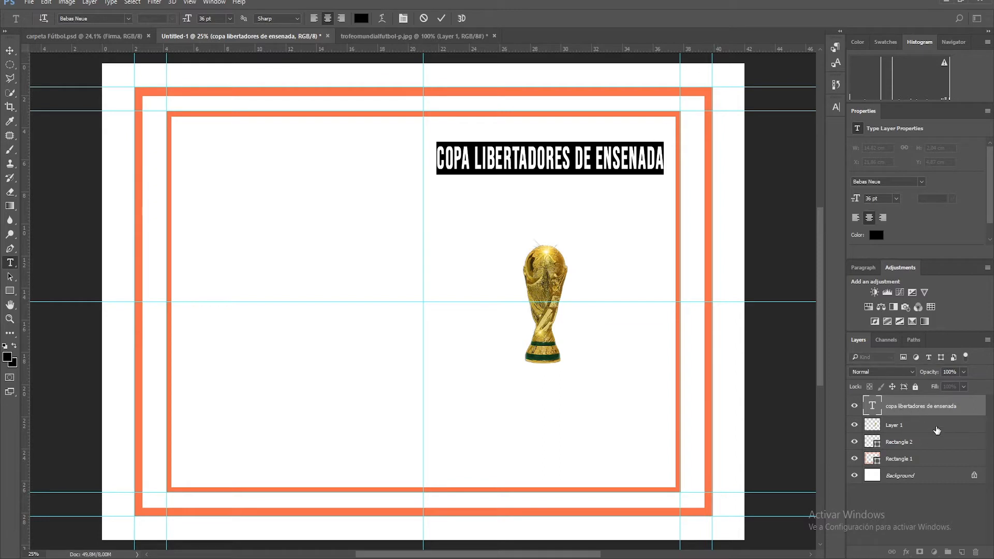
pyautogui.click(927, 505)
pyautogui.press('v')
# Step: Open Warp Text for the title, agreeing to remove its faux bold style, and move the dialog clear of the text
pyautogui.doubleClick(872, 407)
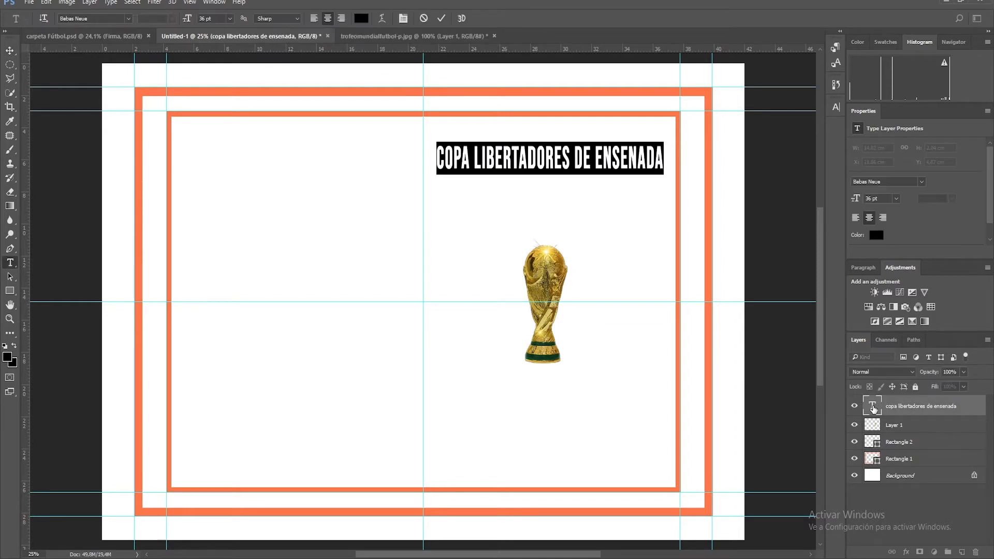
pyautogui.click(381, 21)
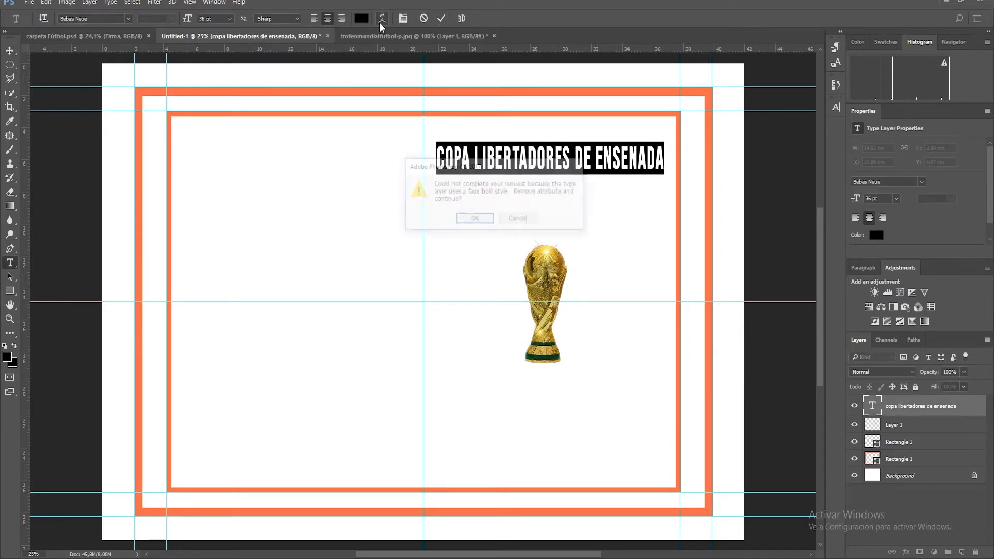
pyautogui.click(473, 220)
pyautogui.moveTo(471, 218); pyautogui.dragTo(602, 198)
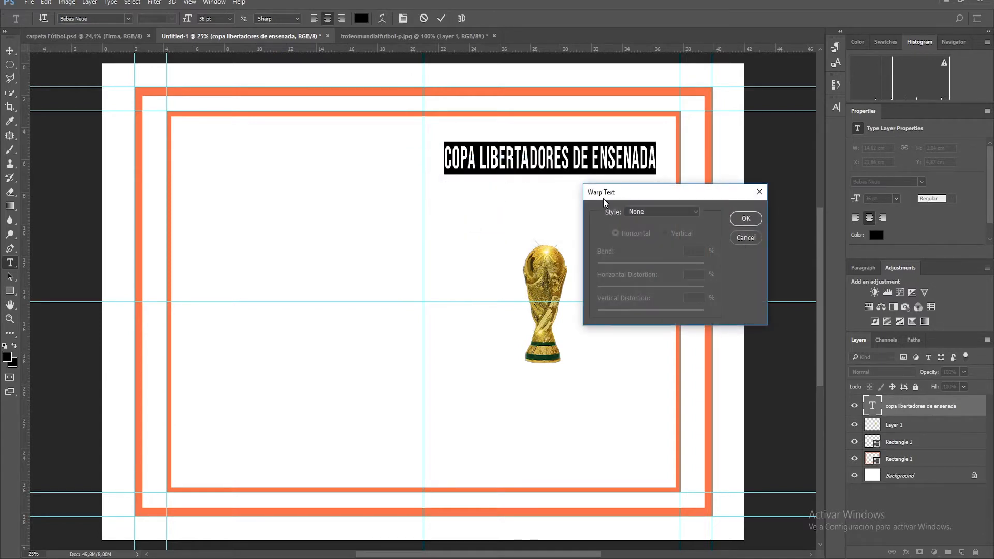
pyautogui.moveTo(711, 197); pyautogui.dragTo(277, 107)
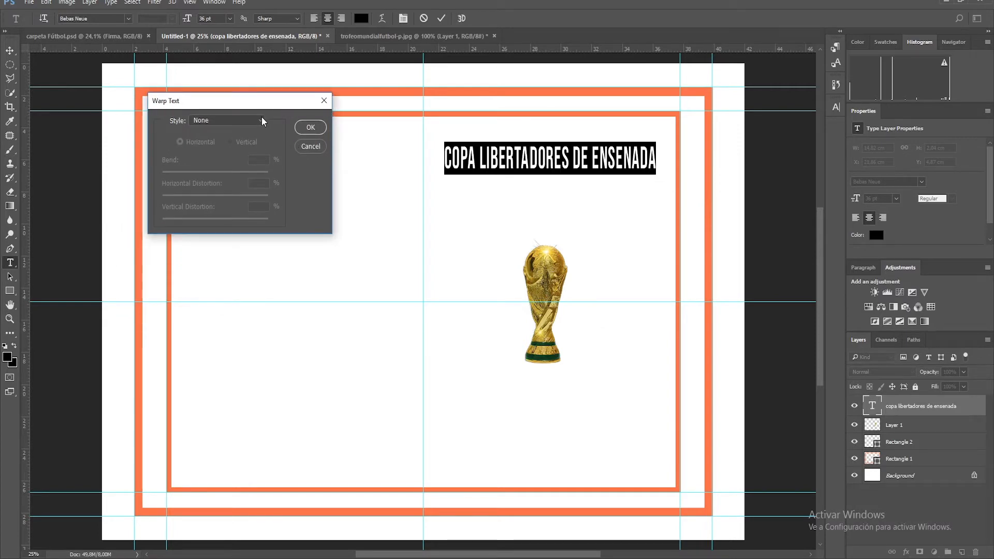
# Step: Try the Arc, Arc Lower, Arc Upper, Arch, Bulge and Fish warp styles on the title
pyautogui.click(261, 119)
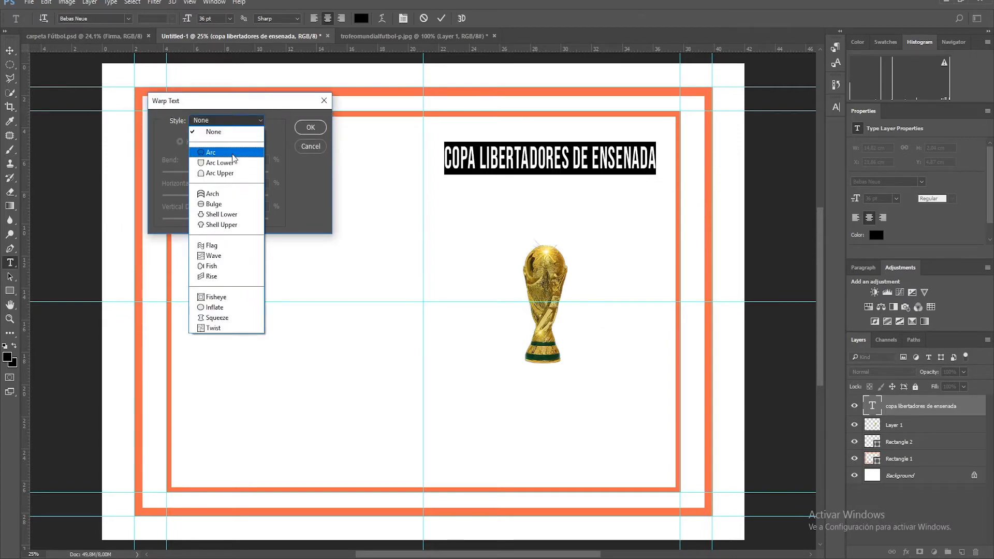
pyautogui.click(233, 153)
pyautogui.click(261, 123)
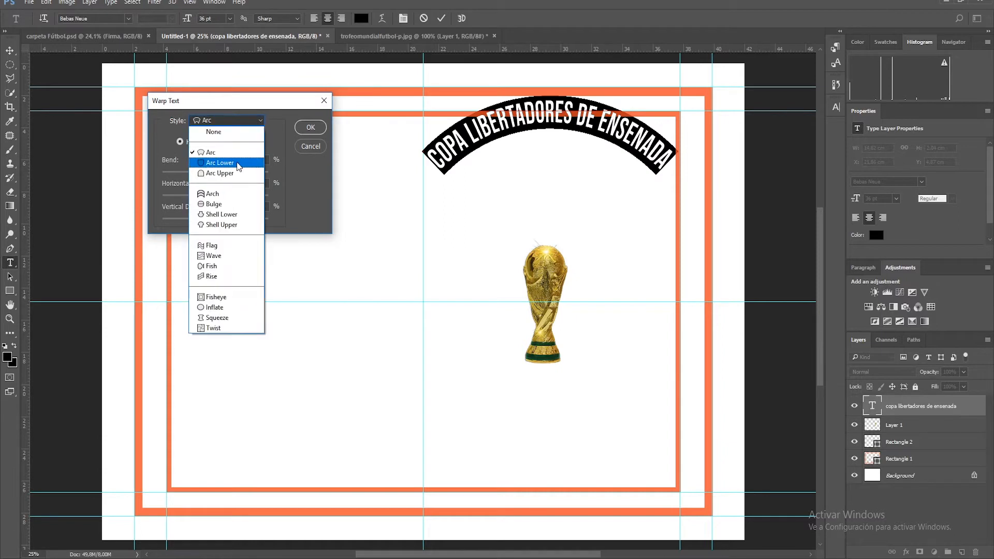
pyautogui.click(234, 166)
pyautogui.click(244, 126)
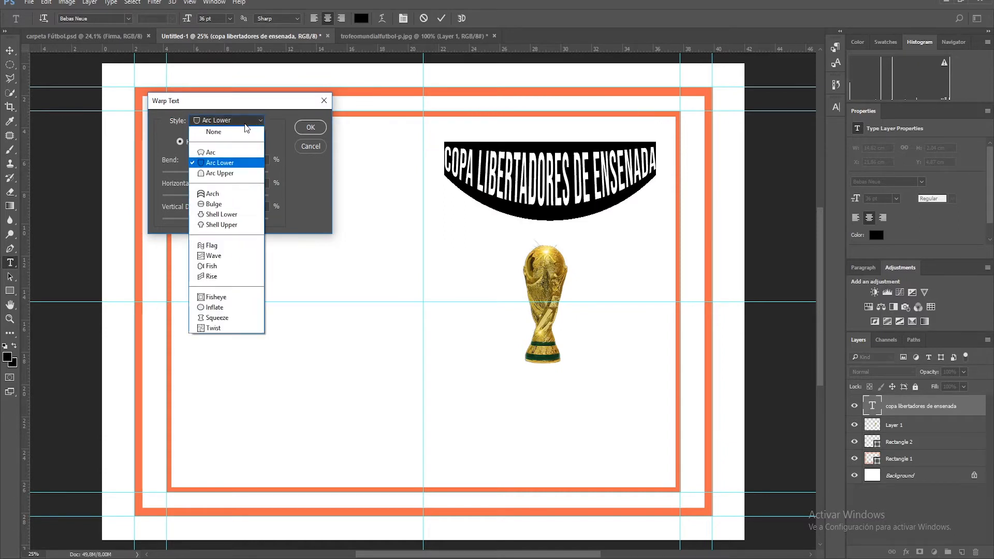
pyautogui.click(224, 170)
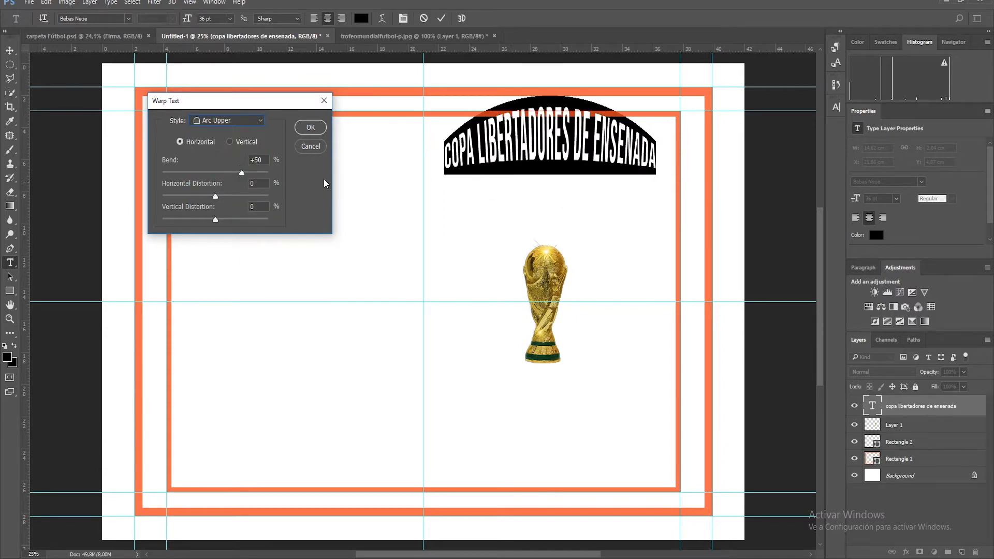
pyautogui.click(235, 120)
pyautogui.click(231, 195)
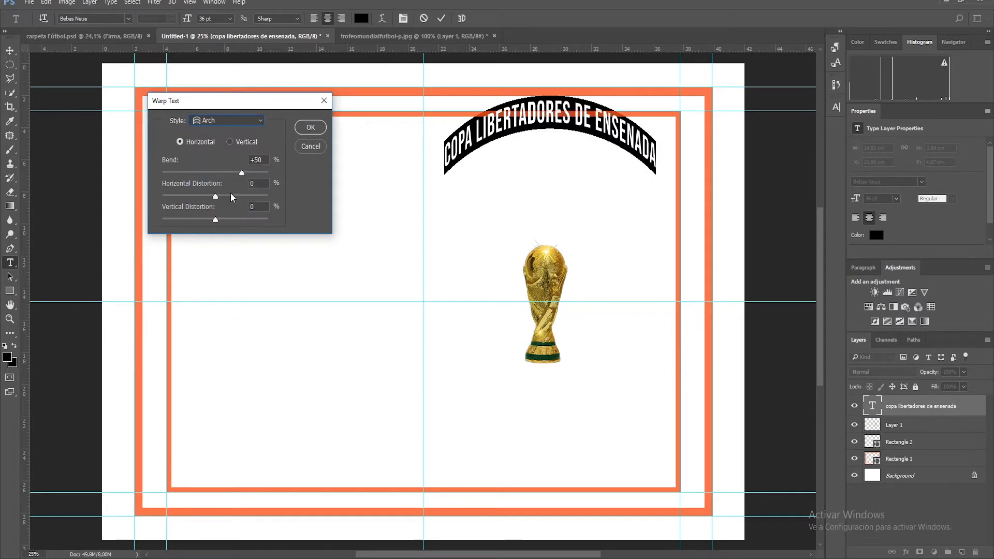
pyautogui.click(238, 120)
pyautogui.click(217, 204)
pyautogui.click(236, 121)
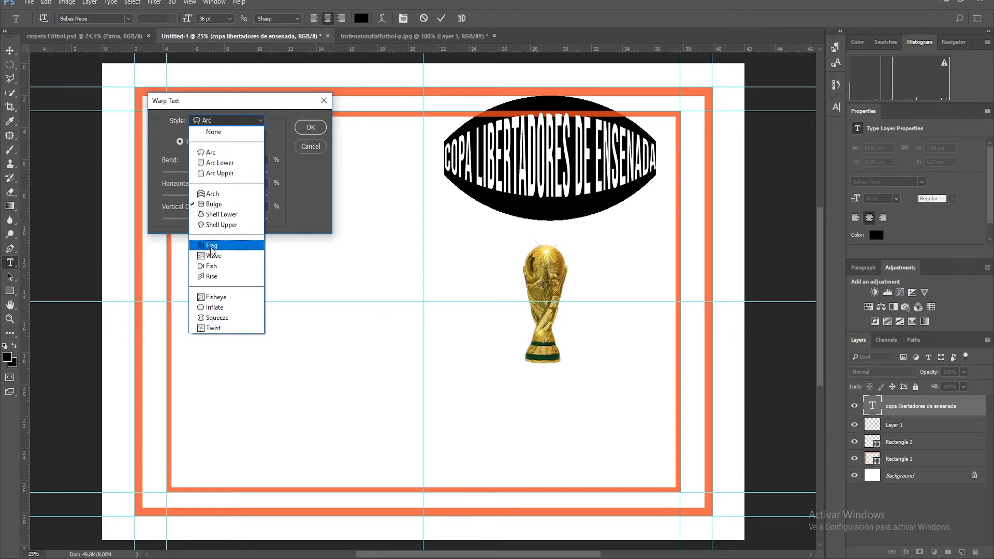
pyautogui.click(214, 267)
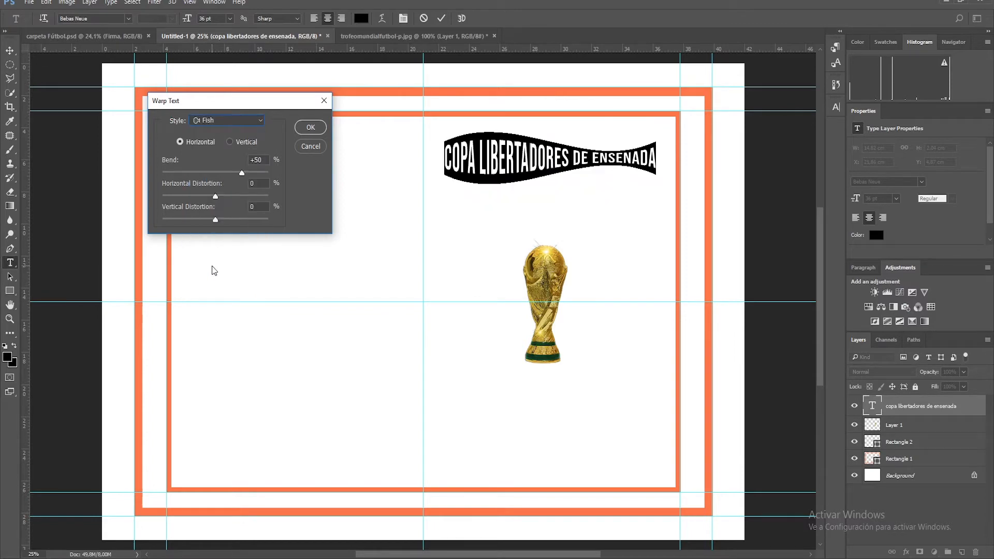
pyautogui.click(249, 122)
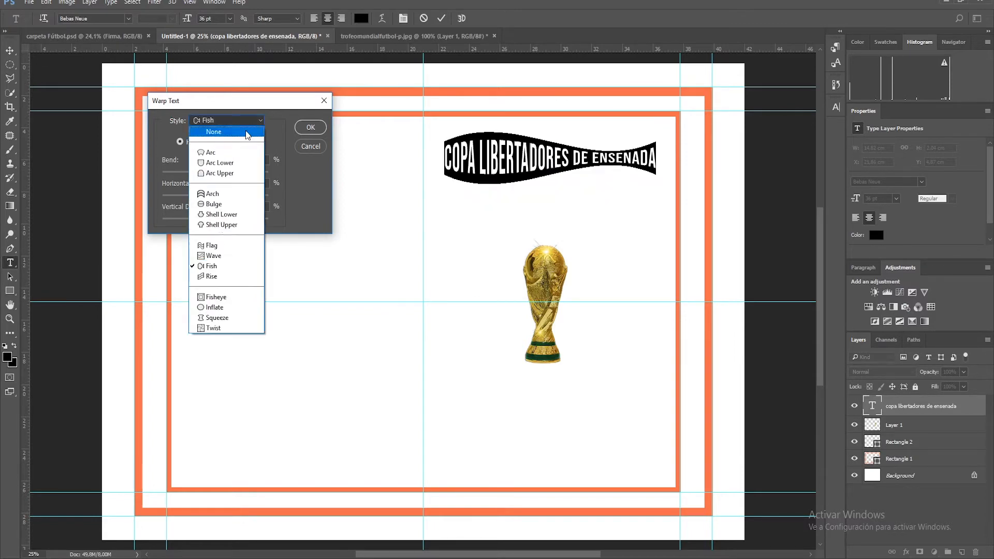
# Step: Try the Fisheye and Rise warp styles on the COPA LIBERTADORES DE ENSENADA title text
pyautogui.click(217, 297)
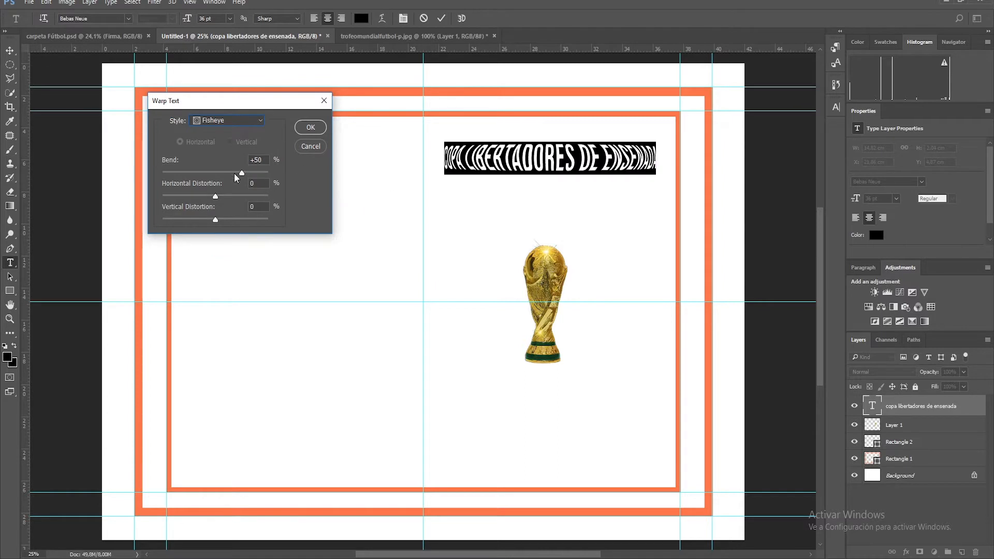
pyautogui.click(237, 120)
pyautogui.click(219, 277)
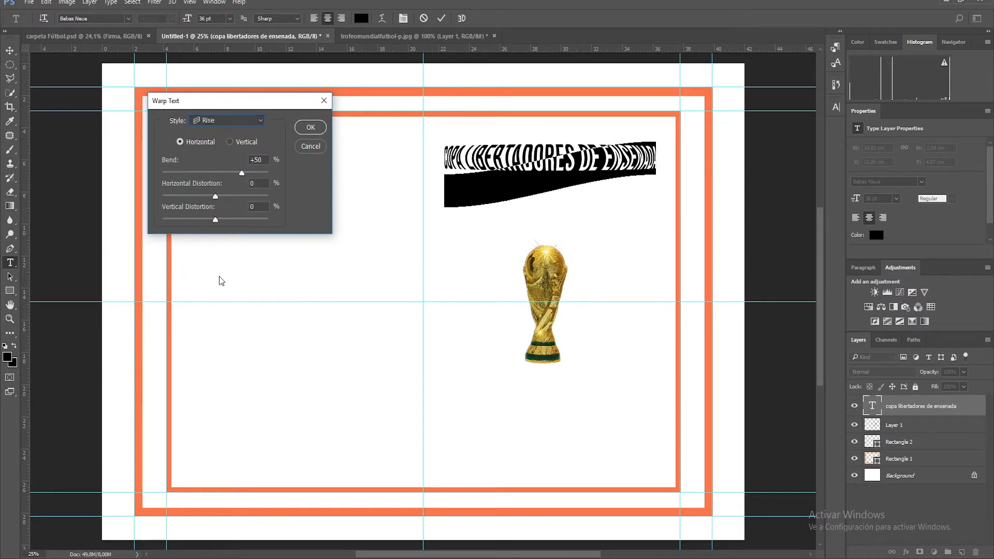
# Step: Set the title text's warp style to Arch
pyautogui.click(260, 121)
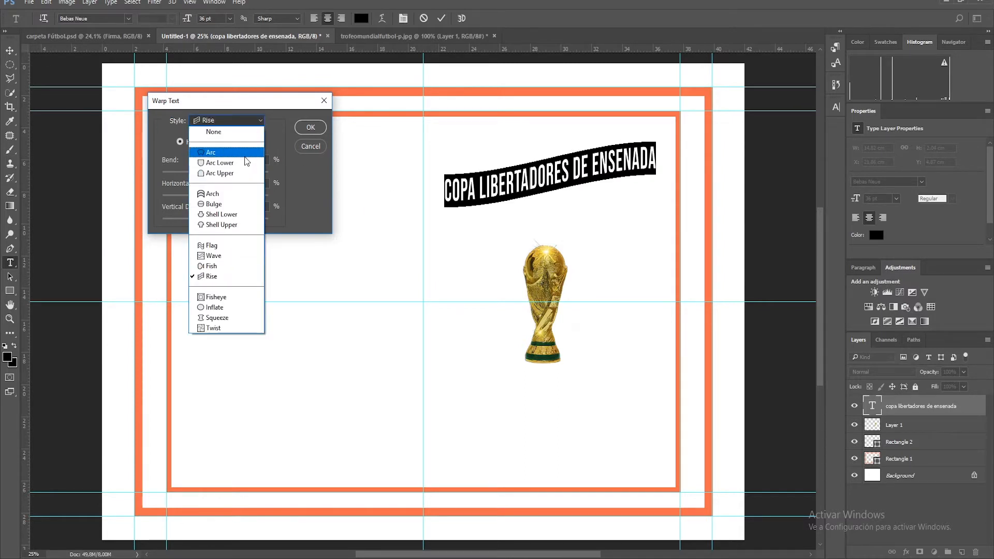
pyautogui.click(220, 195)
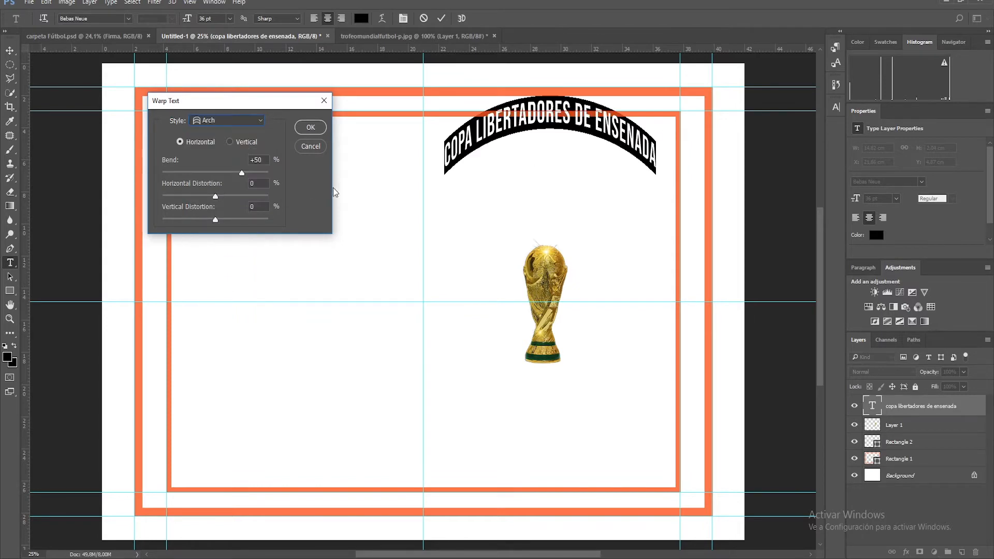
# Step: Try a bend of +25%, a horizontal distortion of -65% and a vertical distortion of +39% on the arched title
pyautogui.moveTo(241, 173); pyautogui.dragTo(207, 195)
pyautogui.hotkey('ctrl', 'z')
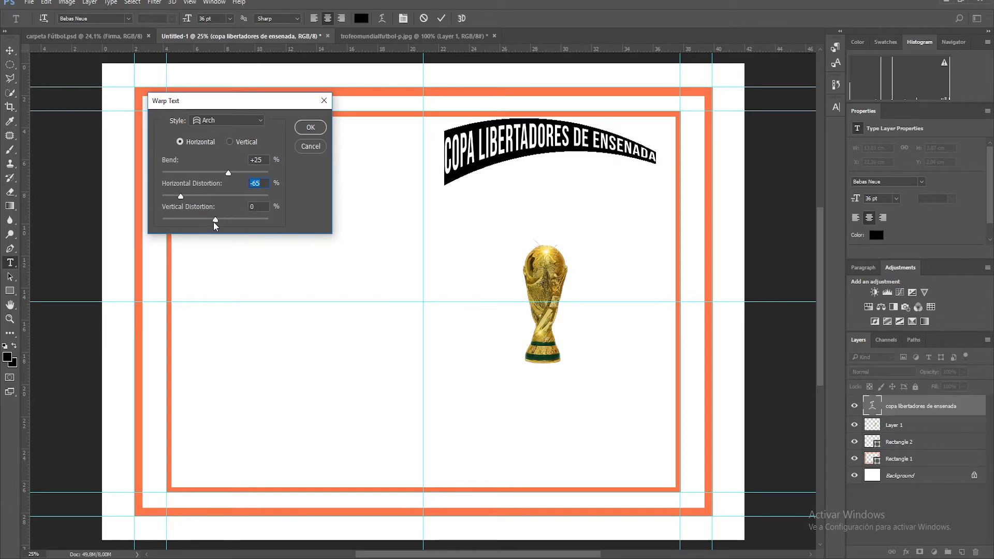
pyautogui.moveTo(214, 221); pyautogui.dragTo(235, 221)
pyautogui.hotkey('ctrl', 'z')
pyautogui.hotkey('ctrl', 'z')
pyautogui.hotkey('ctrl', 'z')
pyautogui.hotkey('ctrl', 'z')
pyautogui.hotkey('alt', 'z')
pyautogui.hotkey('alt', 'z')
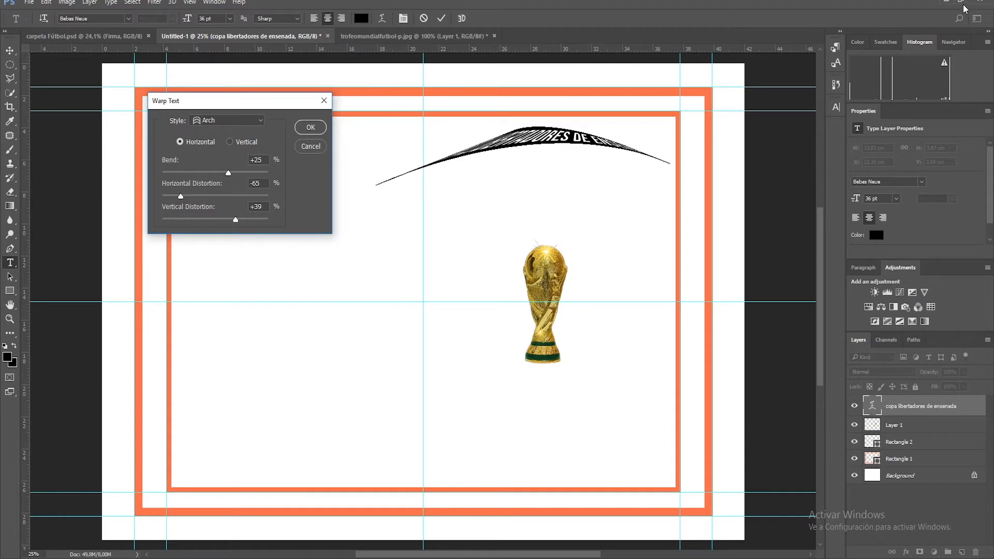
# Step: Reset the arch warp's horizontal distortion, vertical distortion and bend to 0%
pyautogui.click(264, 182)
pyautogui.write('0')
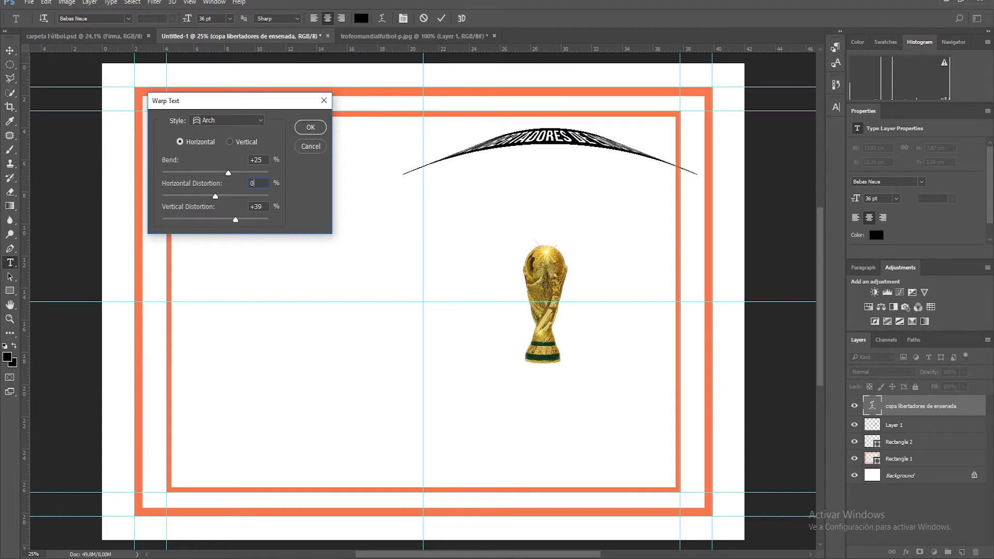
pyautogui.click(263, 206)
pyautogui.write('0')
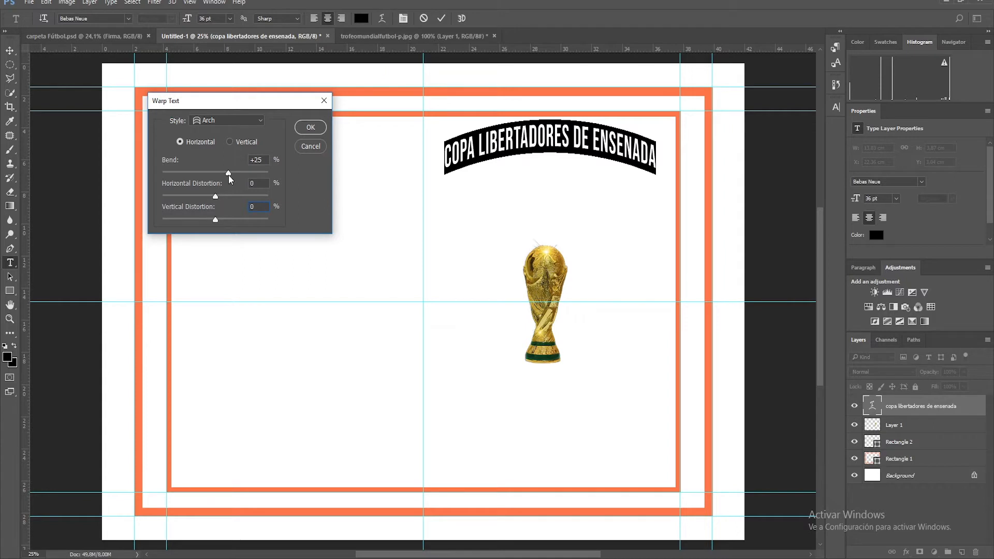
pyautogui.moveTo(228, 174); pyautogui.dragTo(217, 174)
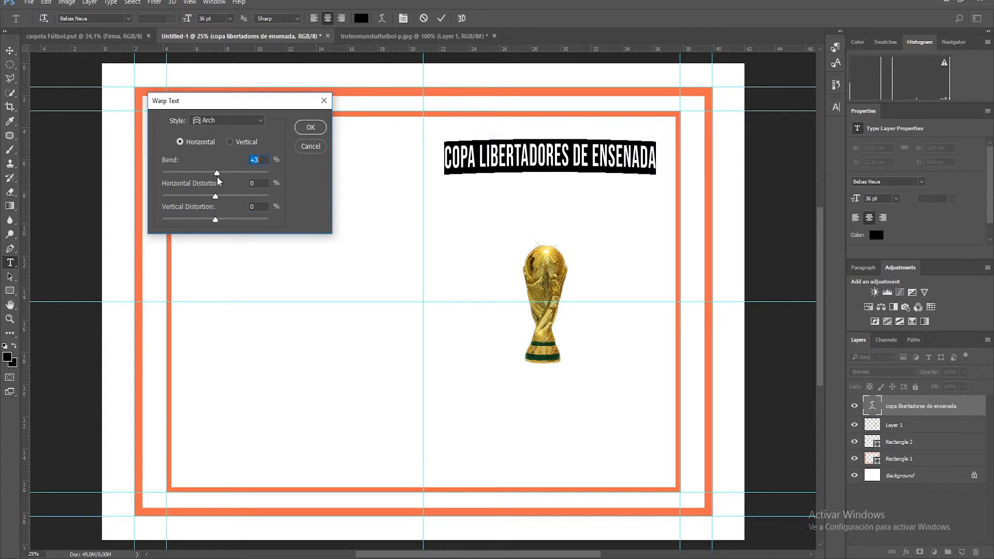
pyautogui.write('0')
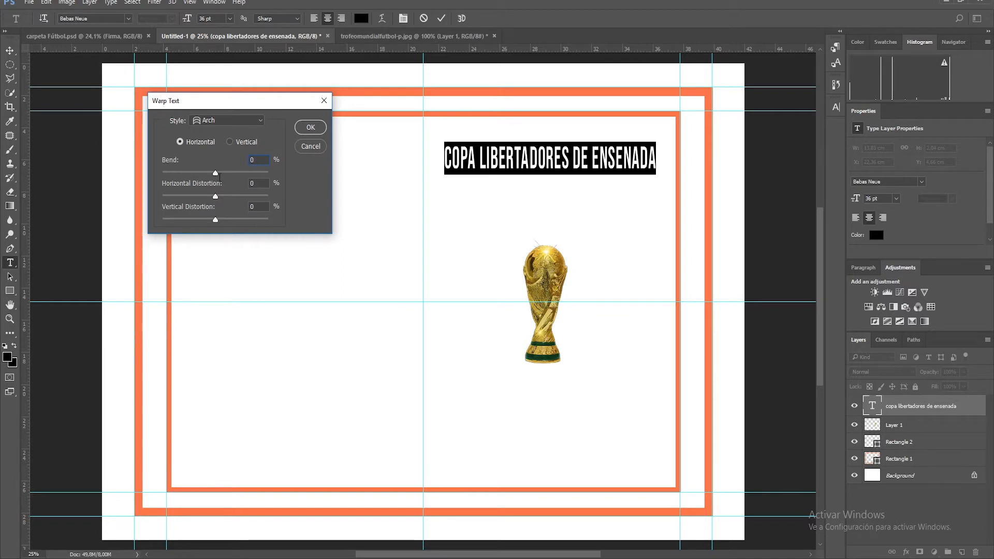
# Step: Apply the arch warp with a bend of +47% and move the curved title down inside the inner frame, above the trophy
pyautogui.moveTo(215, 173); pyautogui.dragTo(240, 174)
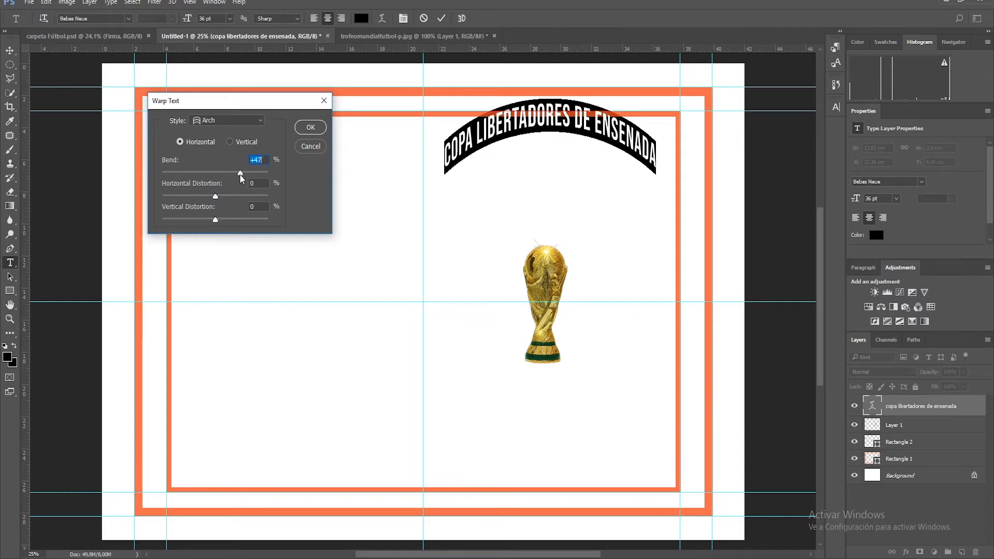
pyautogui.click(317, 130)
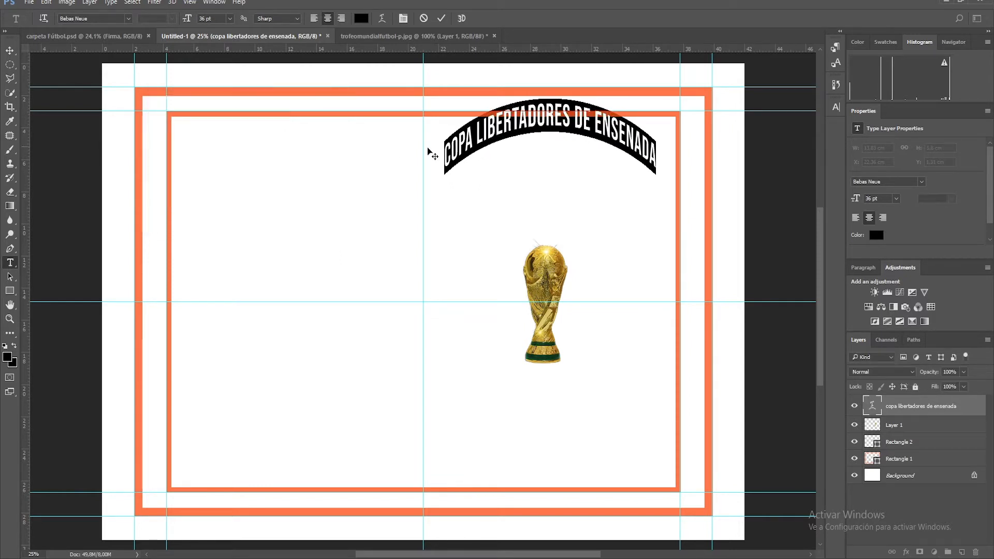
pyautogui.click(10, 50)
pyautogui.moveTo(524, 136); pyautogui.dragTo(523, 182)
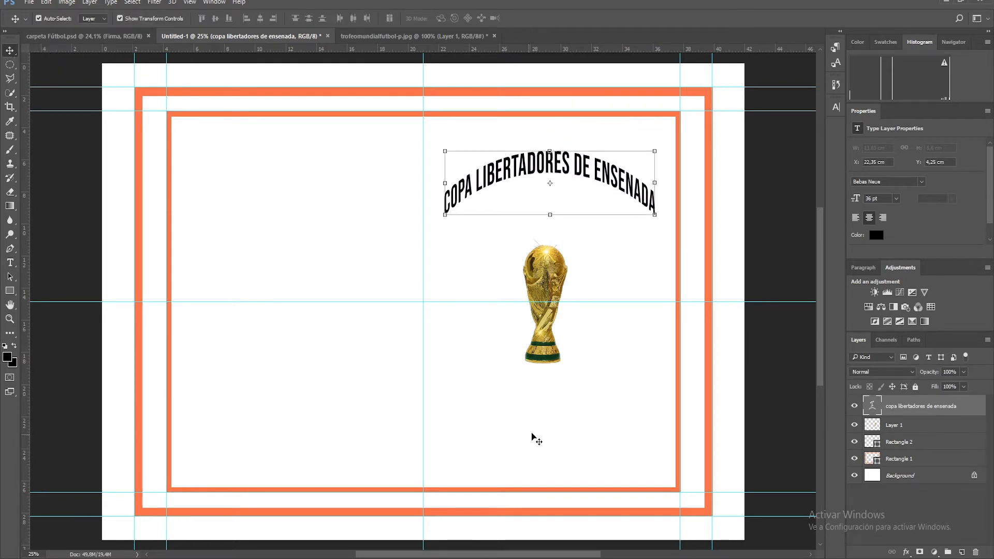
# Step: Add the text TORNEO LOCAL 2020 and place it centred below the trophy
pyautogui.click(10, 263)
pyautogui.click(448, 403)
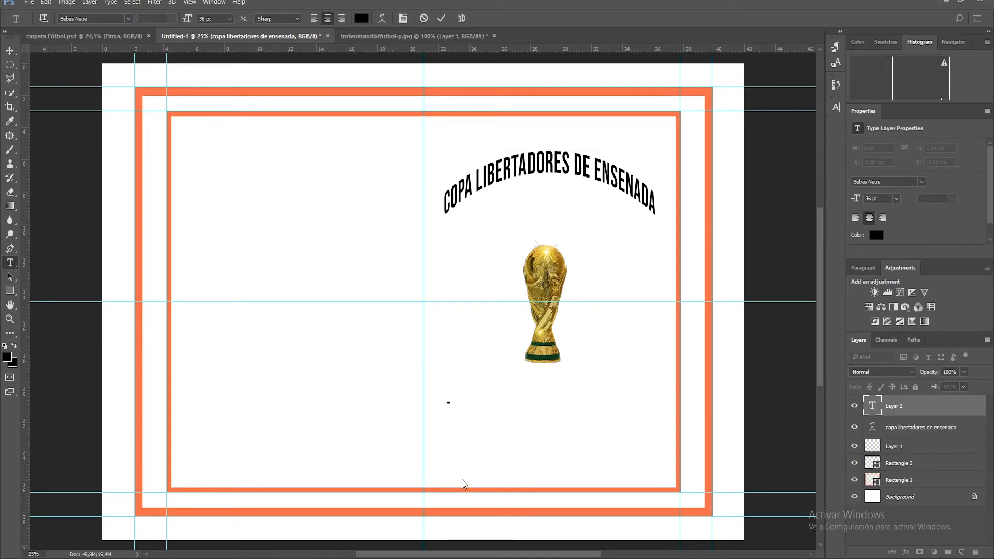
pyautogui.write('TORNEO LOCAL 2020')
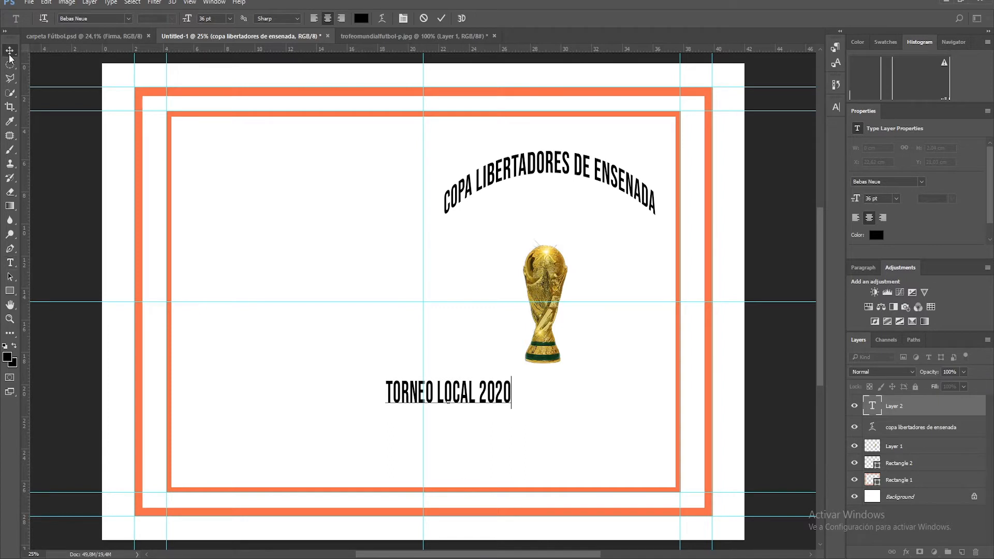
pyautogui.click(10, 51)
pyautogui.moveTo(462, 402); pyautogui.dragTo(565, 425)
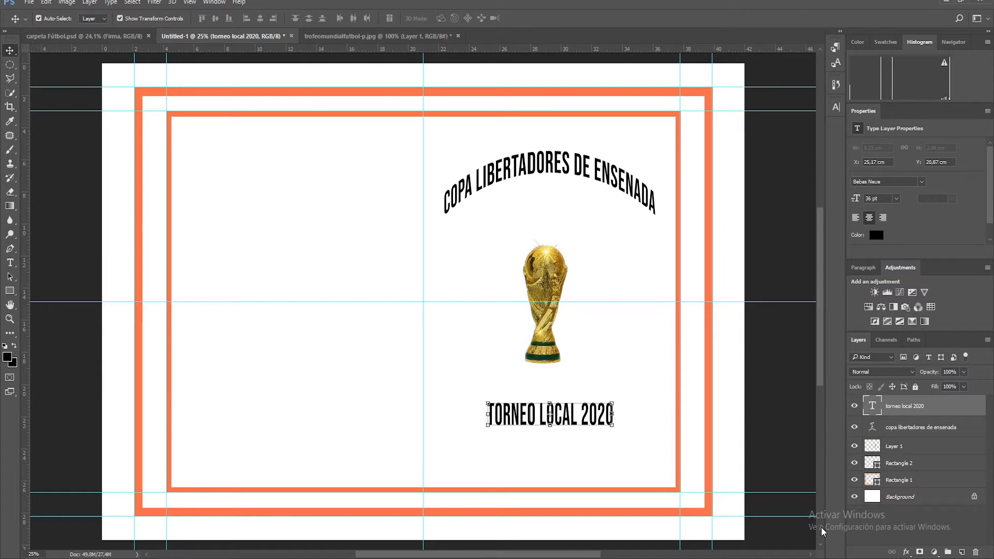
# Step: Create a layer group named textos, put both text layers into it and collapse it
pyautogui.click(947, 552)
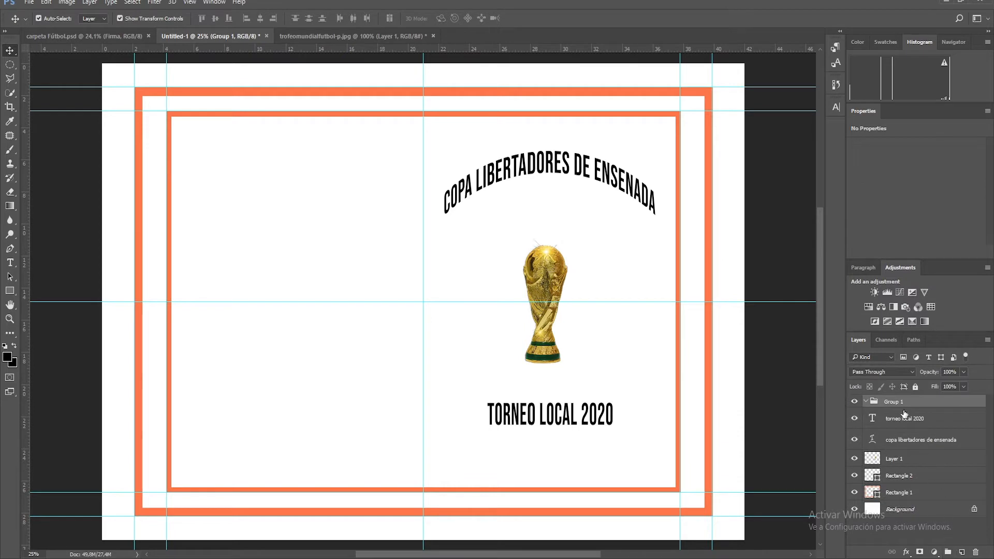
pyautogui.doubleClick(898, 402)
pyautogui.write('textos')
pyautogui.click(907, 419)
pyautogui.moveTo(907, 420); pyautogui.dragTo(904, 403)
pyautogui.moveTo(912, 439); pyautogui.dragTo(896, 403)
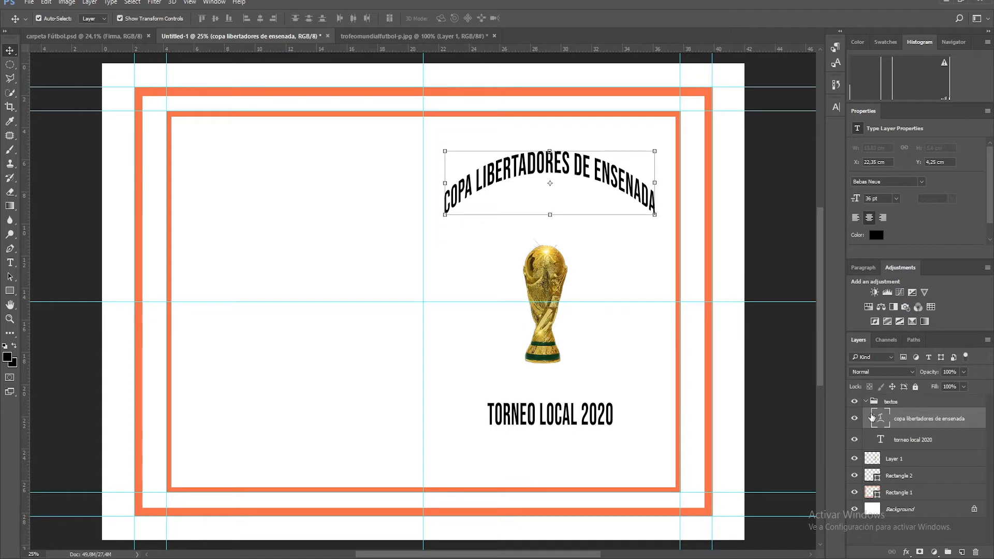
pyautogui.click(866, 401)
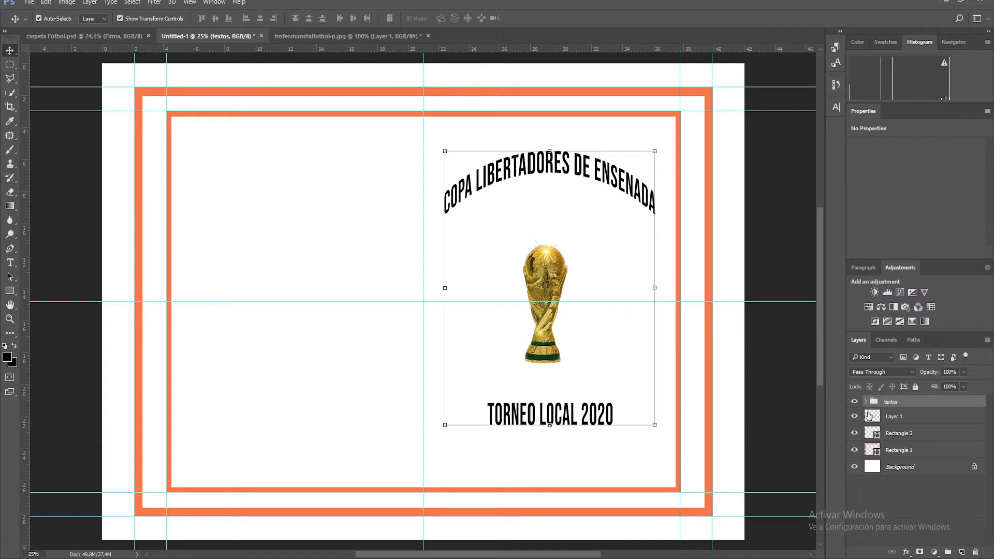
# Step: Add a Drop Shadow effect to the trophy's layer, keeping the trophy in view beside the effect settings
pyautogui.click(902, 419)
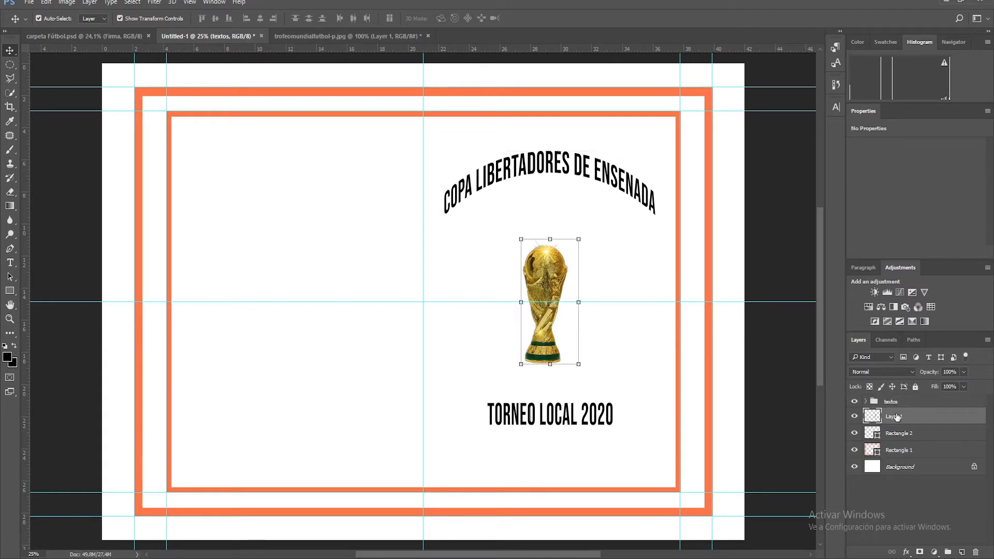
pyautogui.click(854, 417)
pyautogui.click(855, 418)
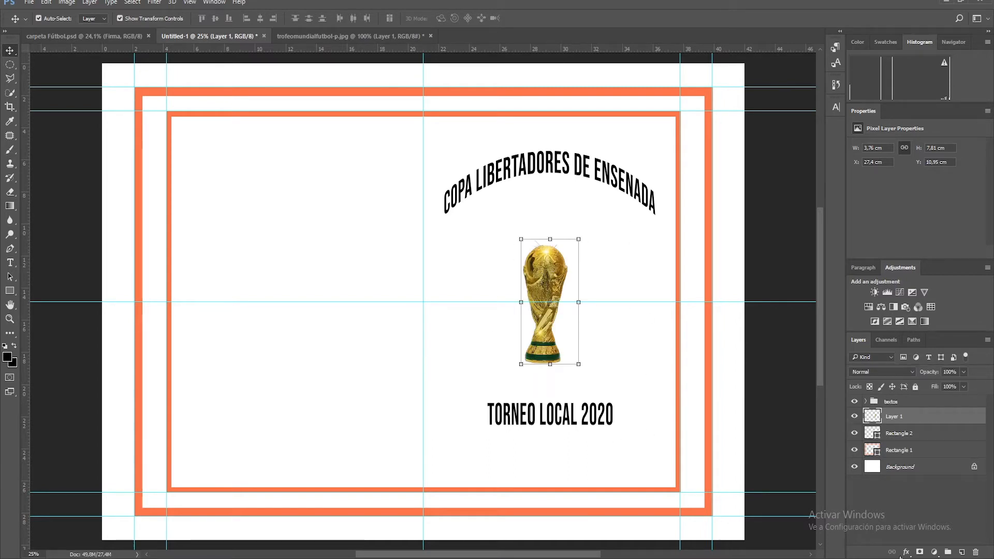
pyautogui.click(906, 554)
pyautogui.click(906, 552)
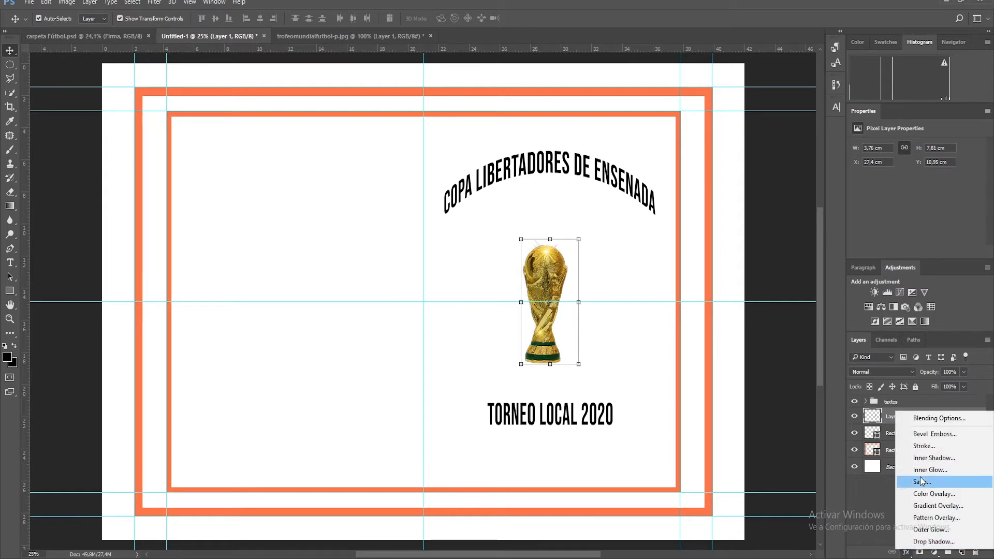
pyautogui.click(945, 542)
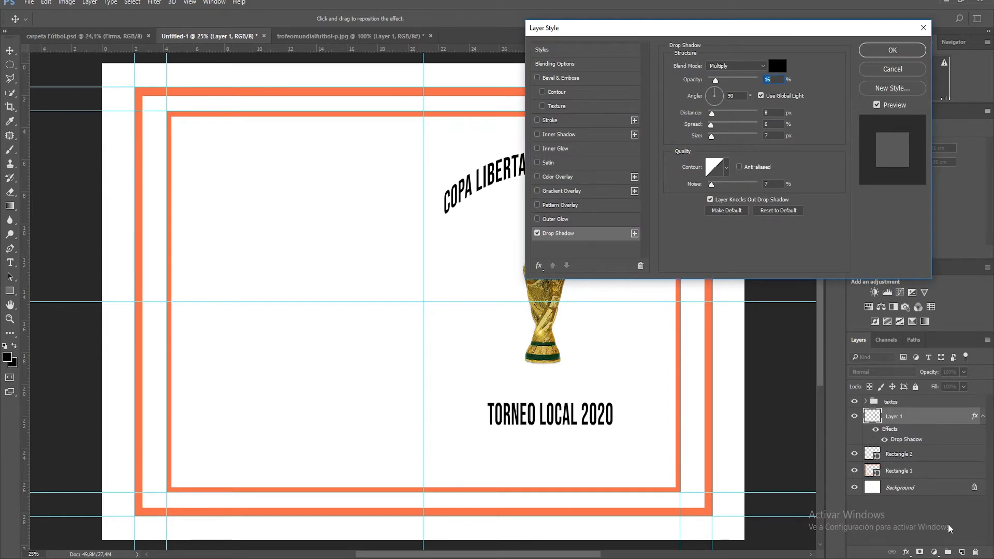
pyautogui.moveTo(829, 30); pyautogui.dragTo(835, 114)
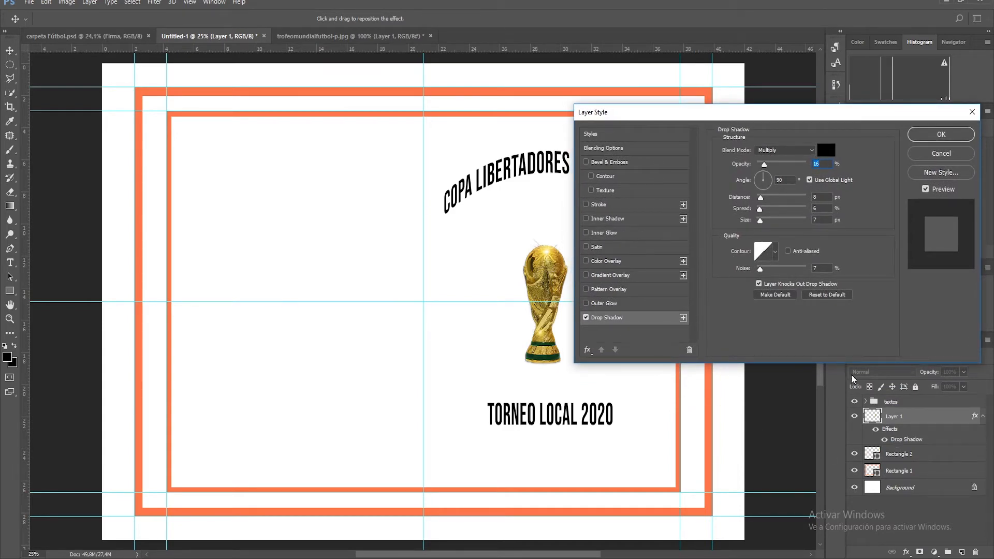
# Step: Try a trophy shadow with 61% opacity, 39 px distance, 42% spread and an angle of 11°
pyautogui.moveTo(762, 168); pyautogui.dragTo(765, 166)
pyautogui.moveTo(784, 165); pyautogui.dragTo(787, 164)
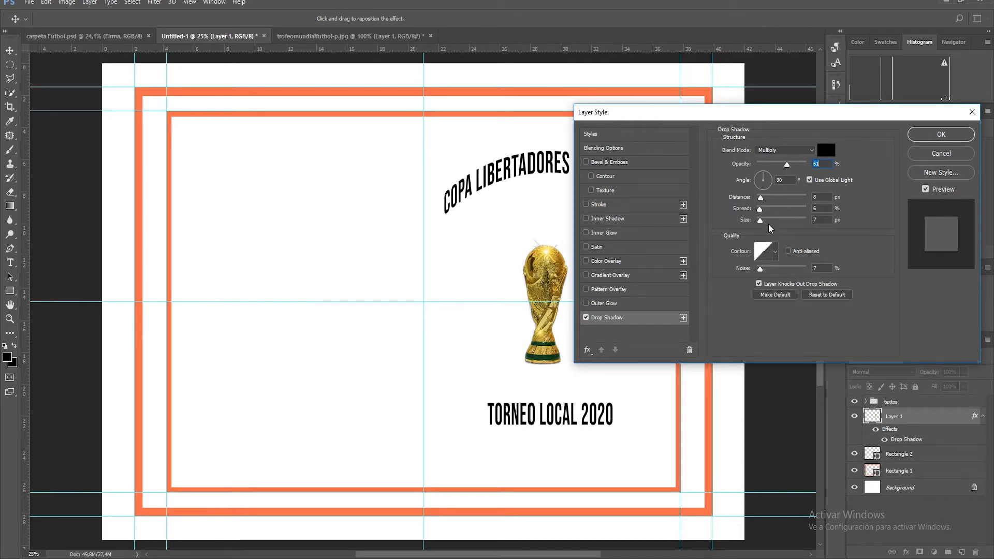
pyautogui.moveTo(760, 198); pyautogui.dragTo(776, 209)
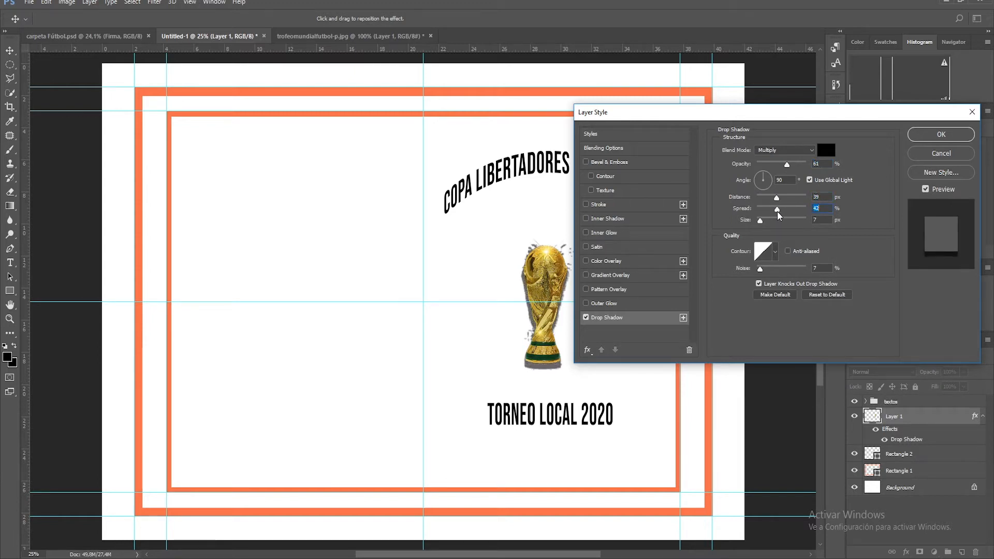
pyautogui.click(768, 178)
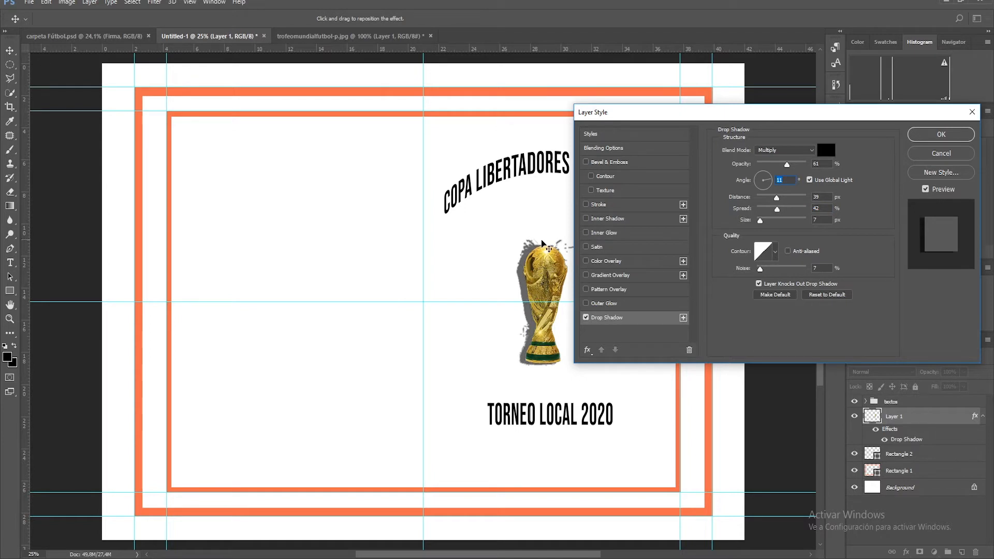
# Step: Apply the trophy's drop shadow with a 146° angle, 11% opacity, 14 px distance, 20% spread and Normal blend mode
pyautogui.moveTo(522, 247); pyautogui.dragTo(538, 328)
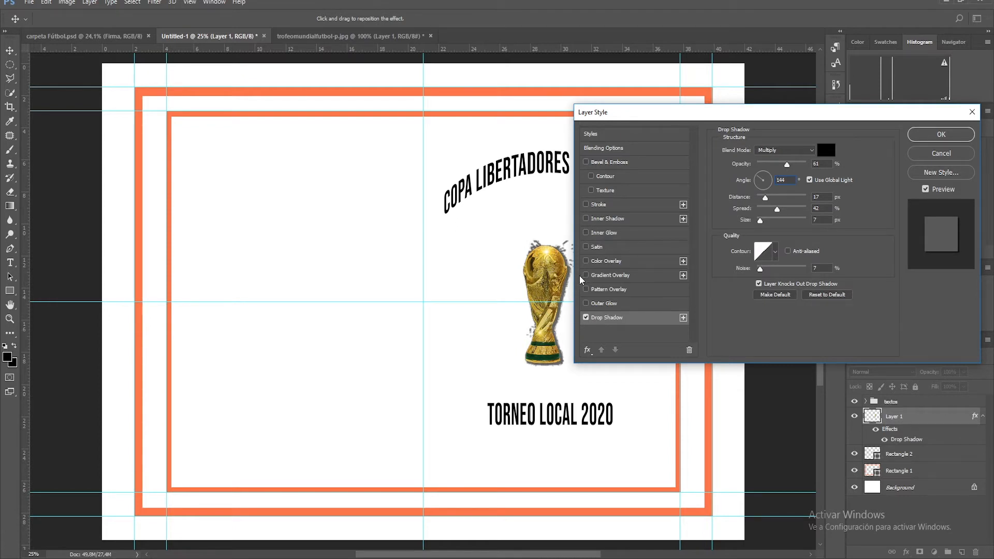
pyautogui.moveTo(568, 283); pyautogui.dragTo(569, 284)
pyautogui.moveTo(790, 165); pyautogui.dragTo(764, 172)
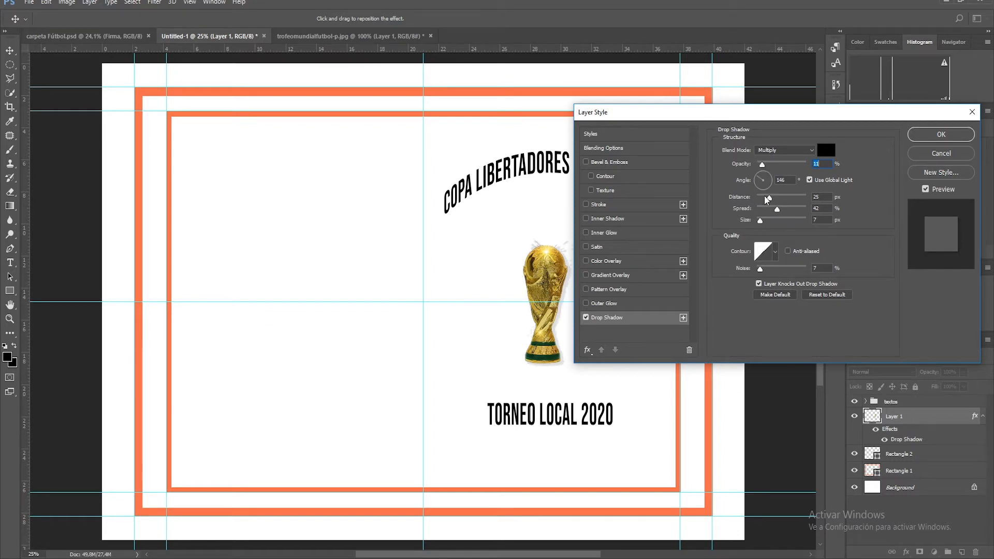
pyautogui.moveTo(774, 206); pyautogui.dragTo(764, 201)
pyautogui.click(809, 149)
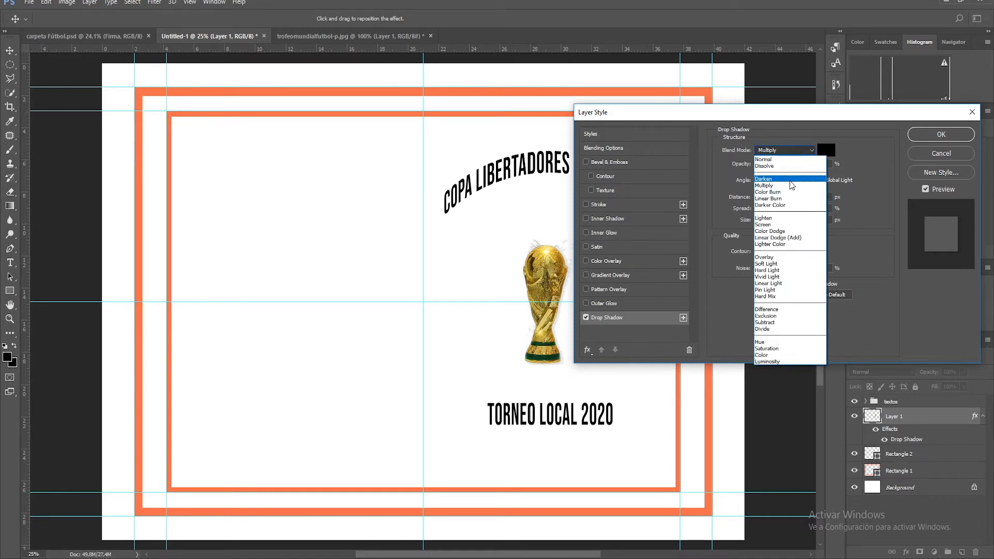
pyautogui.click(789, 159)
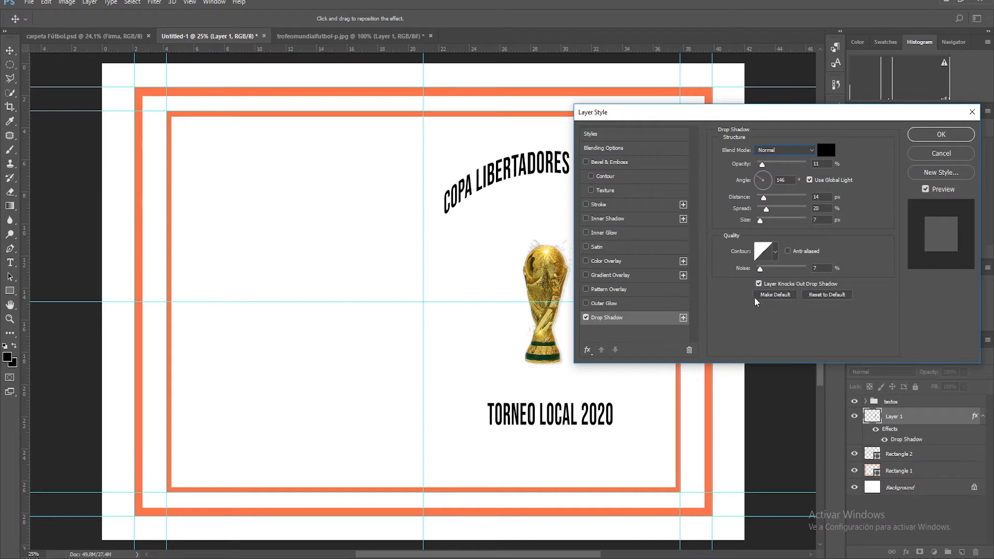
pyautogui.click(940, 134)
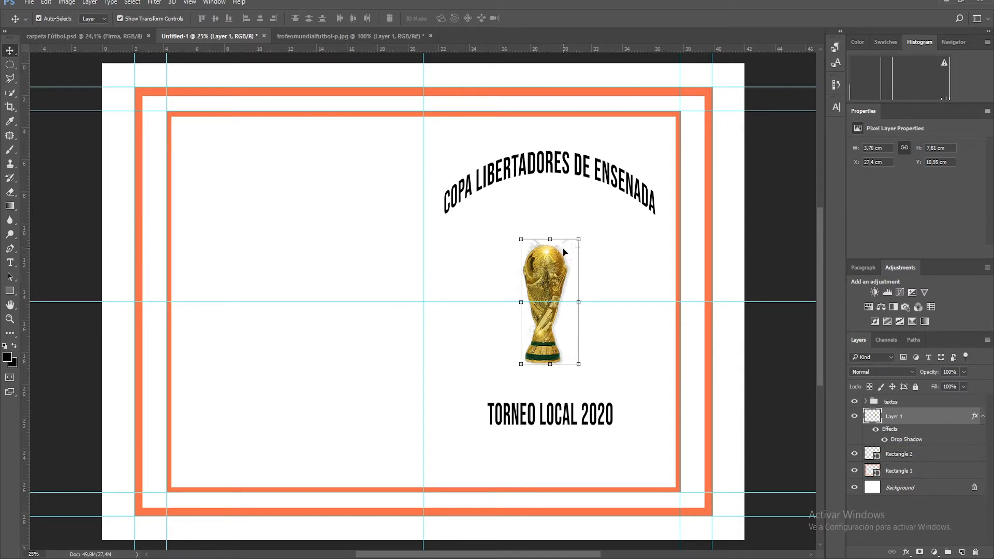
# Step: In the trofeomundialfutbol-p.jpg document, hide the cut-out trophy layer and show the original Background layer
pyautogui.scroll(5, 544, 246)
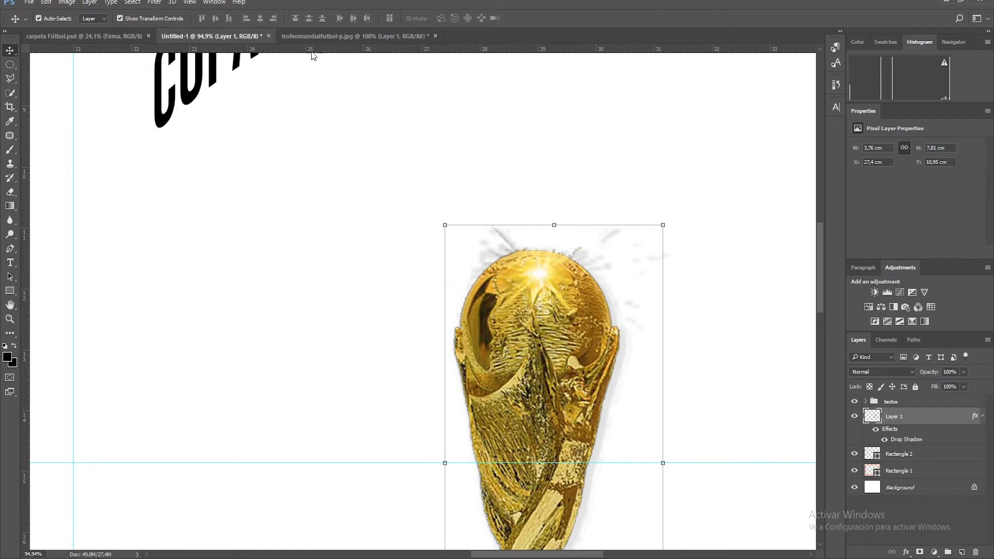
pyautogui.click(317, 36)
pyautogui.click(853, 403)
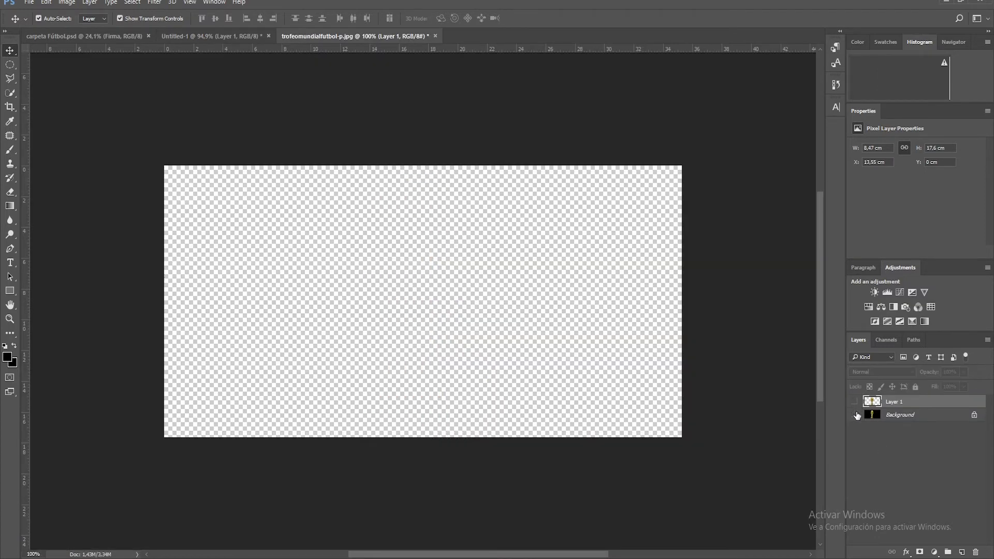
pyautogui.click(854, 415)
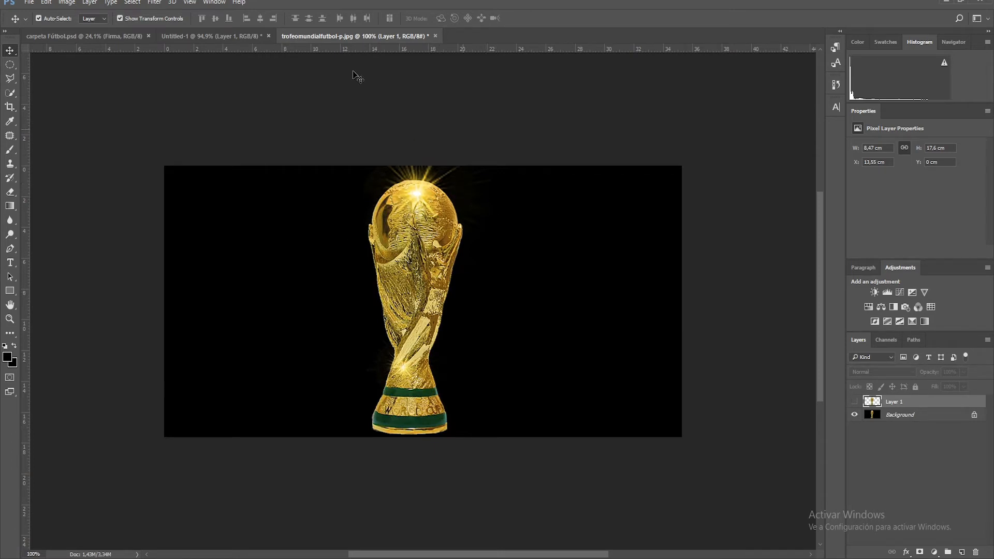
# Step: Return to the Untitled-1 document and compare the trophy with its drop shadow off and on
pyautogui.click(241, 35)
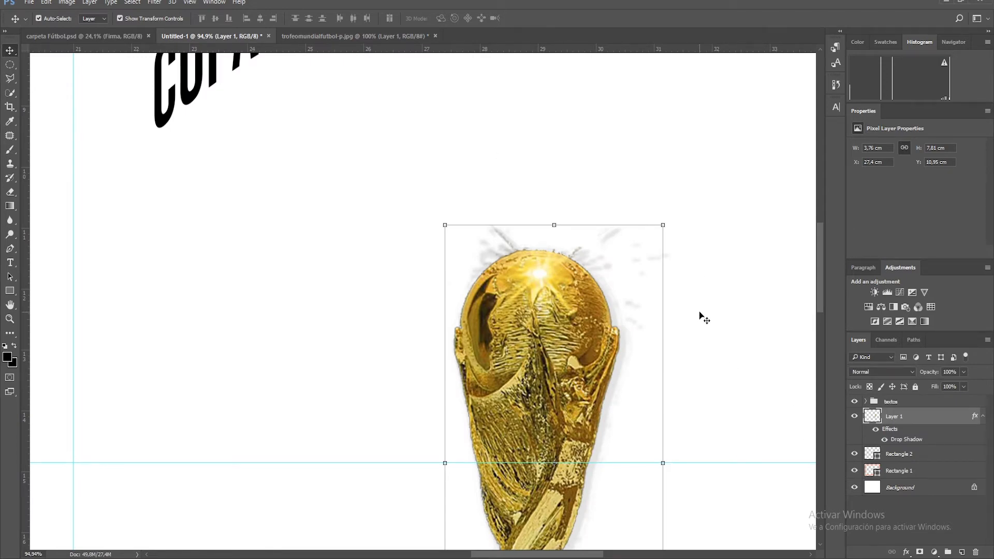
pyautogui.hotkey('ctrl', '0')
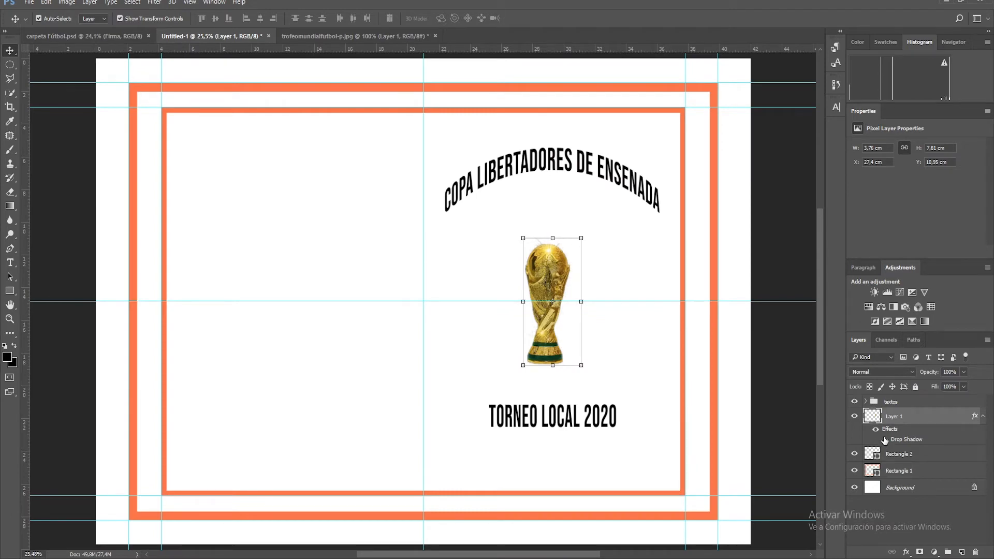
pyautogui.scroll(6, 550, 244)
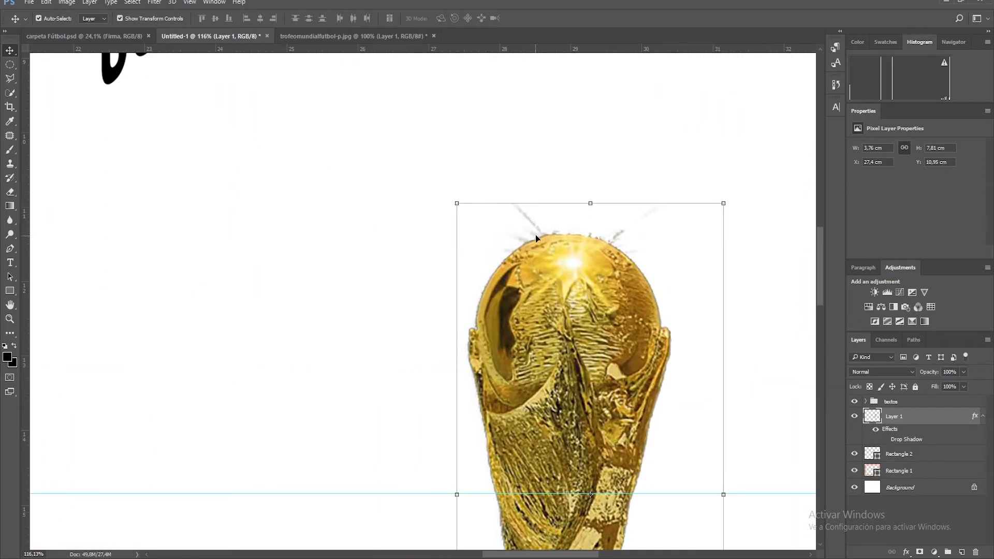
pyautogui.click(884, 439)
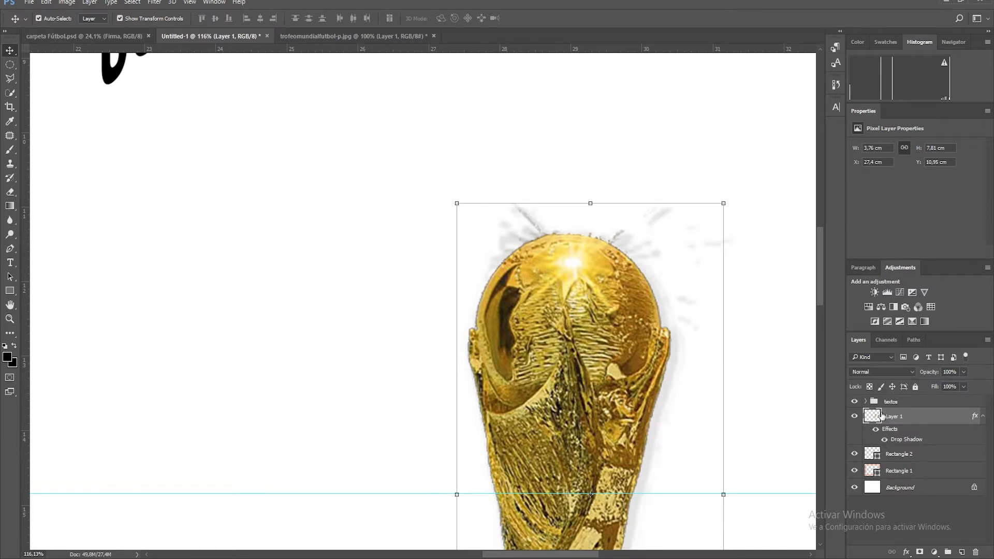
# Step: Set the trophy's drop shadow to 11% opacity, 5 px size and 0% noise
pyautogui.doubleClick(907, 440)
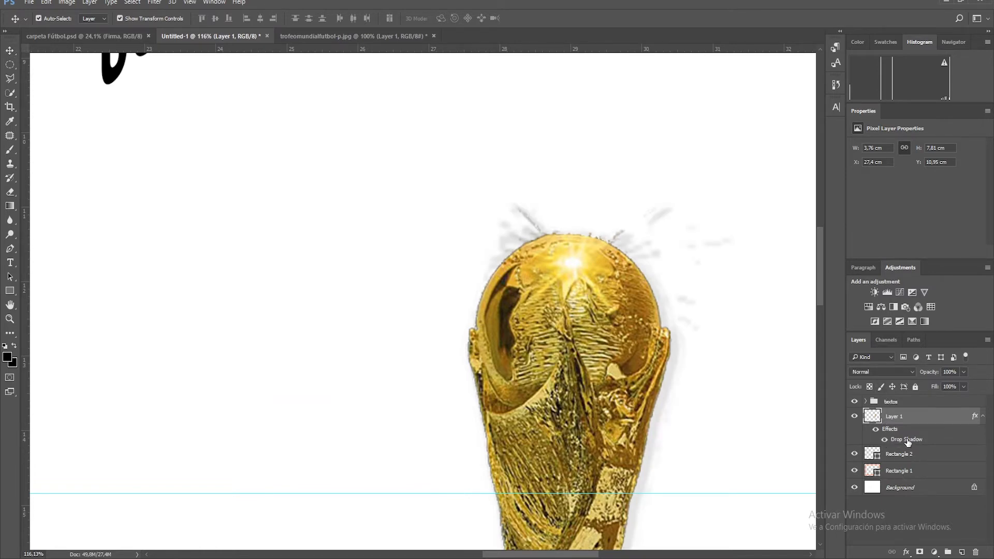
pyautogui.moveTo(775, 113); pyautogui.dragTo(756, 54)
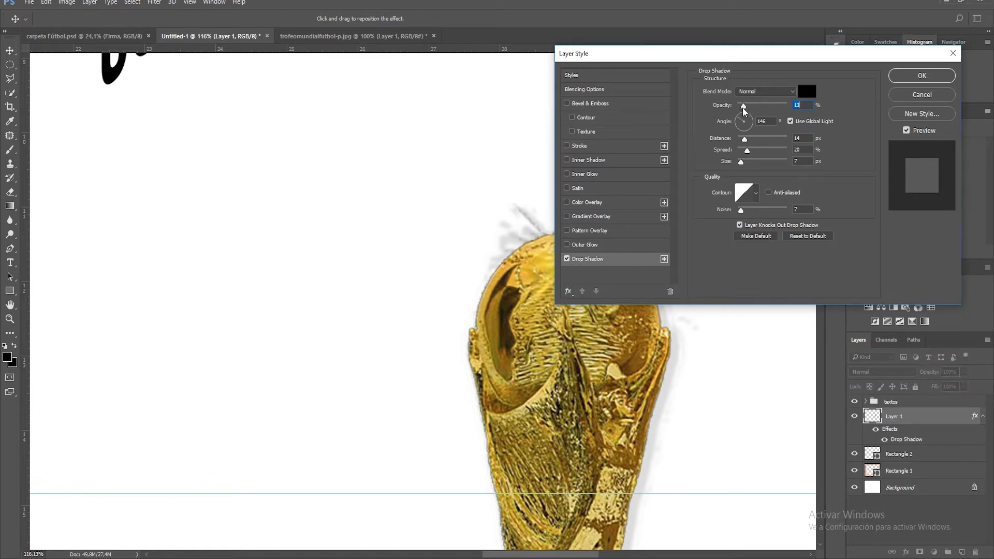
pyautogui.moveTo(742, 107); pyautogui.dragTo(742, 107)
pyautogui.moveTo(740, 162); pyautogui.dragTo(740, 160)
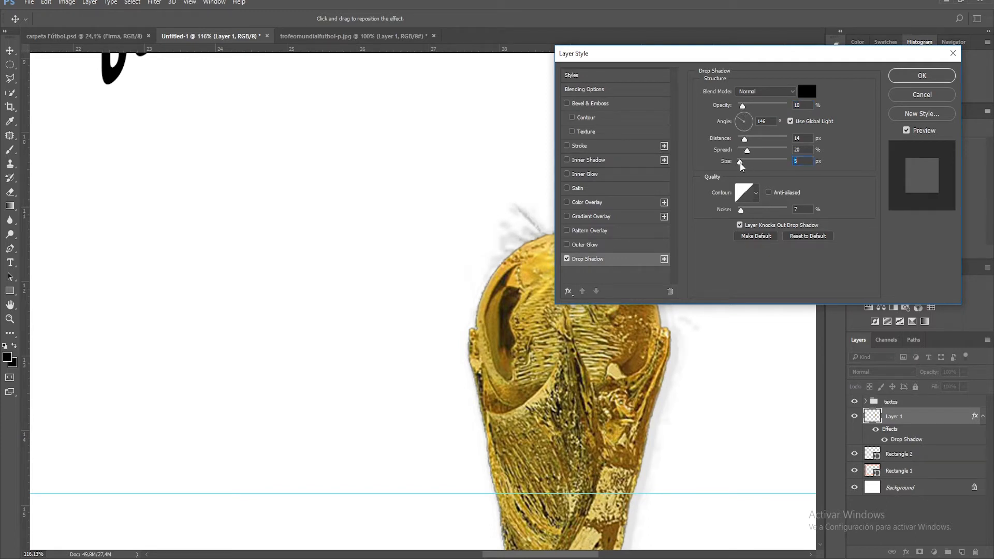
pyautogui.moveTo(740, 209); pyautogui.dragTo(718, 212)
pyautogui.click(907, 132)
pyautogui.click(914, 77)
pyautogui.hotkey('ctrl', '0')
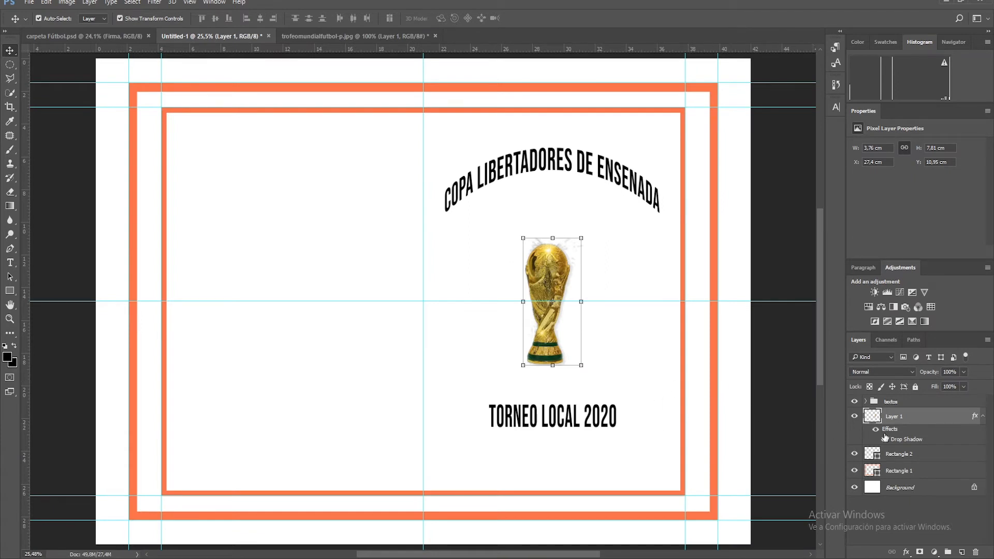
# Step: Raise the trophy shadow's opacity to 26% and compare the cover with the shadow off and on
pyautogui.doubleClick(899, 442)
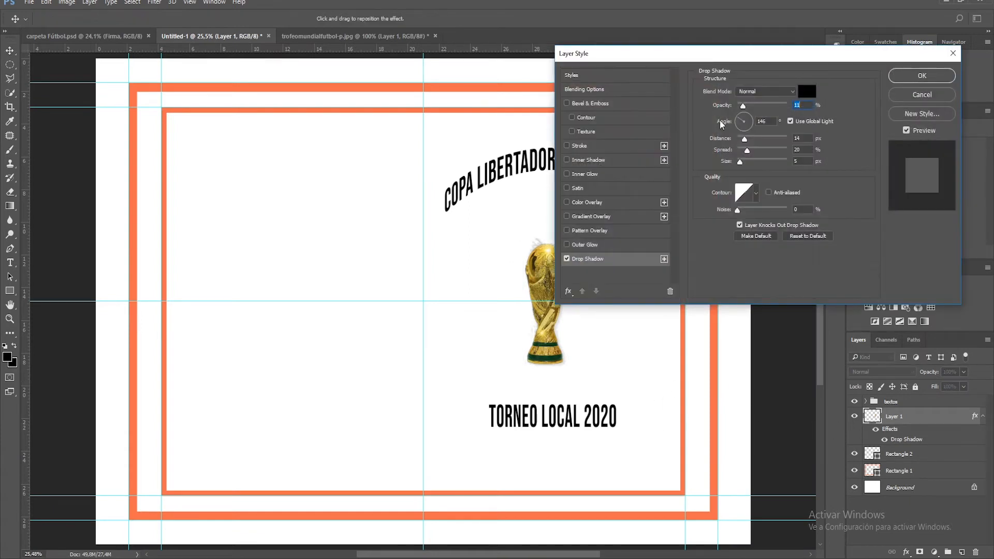
pyautogui.moveTo(744, 107); pyautogui.dragTo(750, 106)
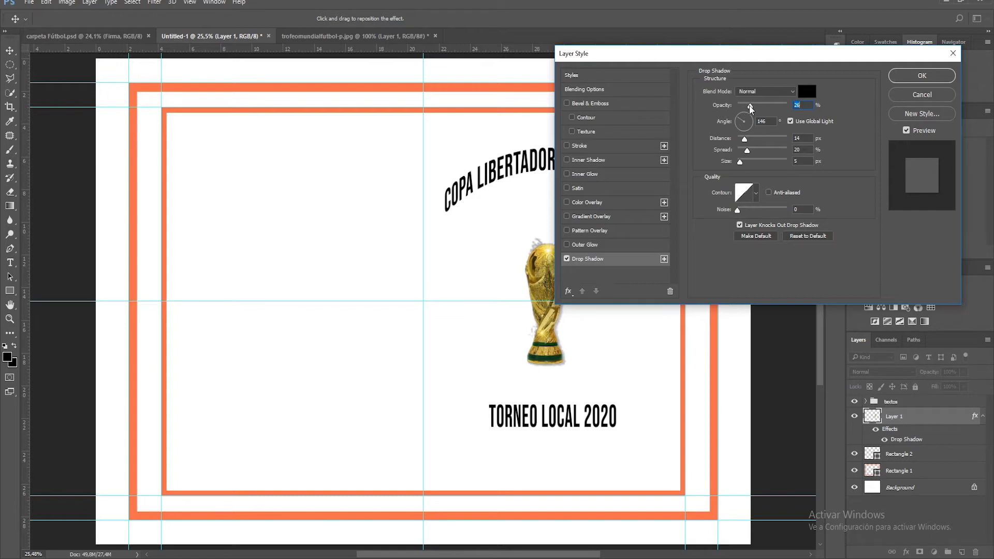
pyautogui.click(922, 76)
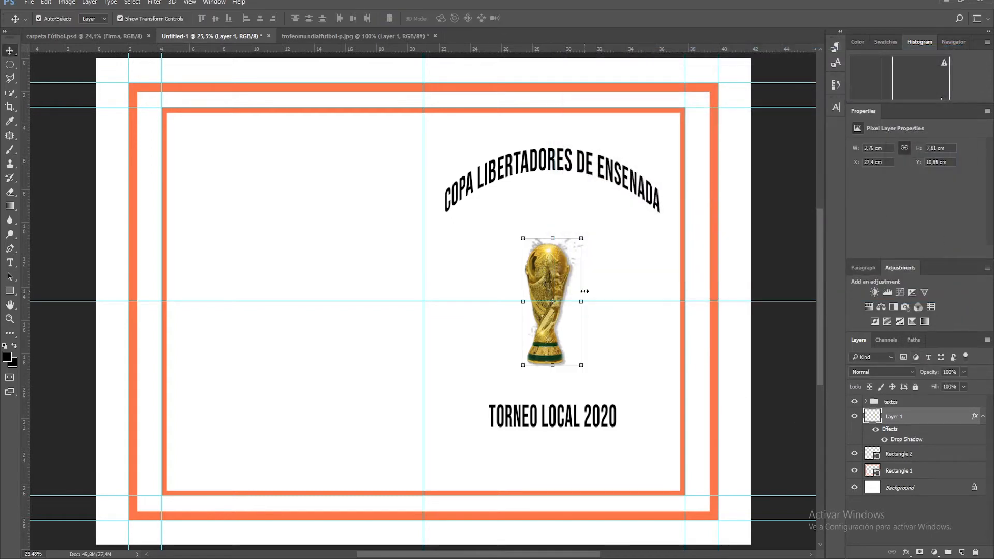
pyautogui.click(884, 439)
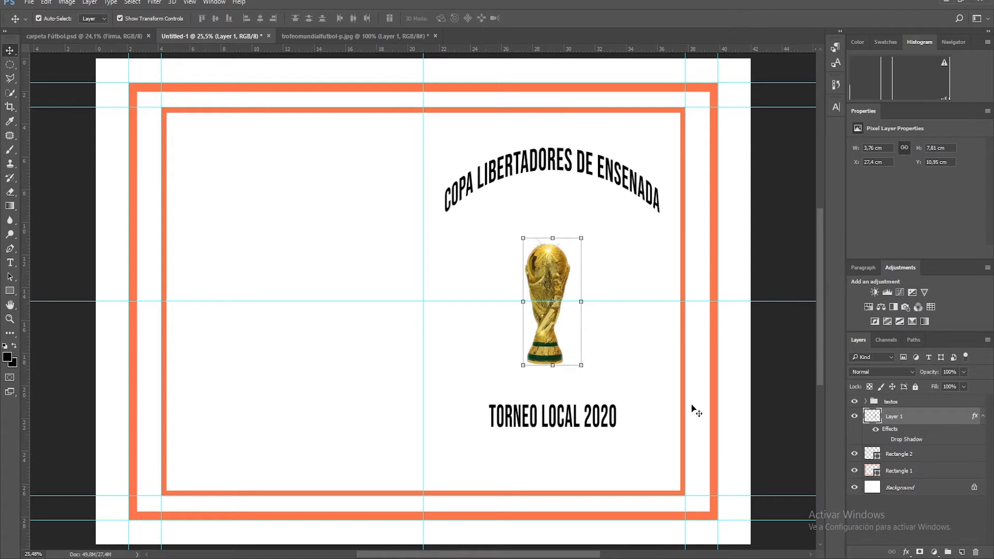
pyautogui.click(885, 440)
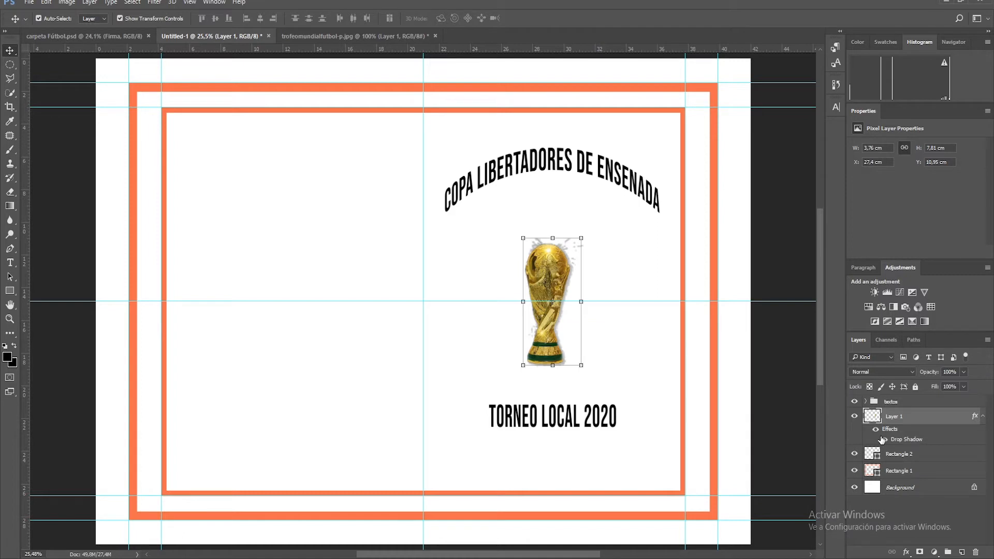
# Step: Add a Drop Shadow to the textos group with 26% opacity, 146° angle, 14 px distance, 20% spread and 5 px size
pyautogui.click(978, 417)
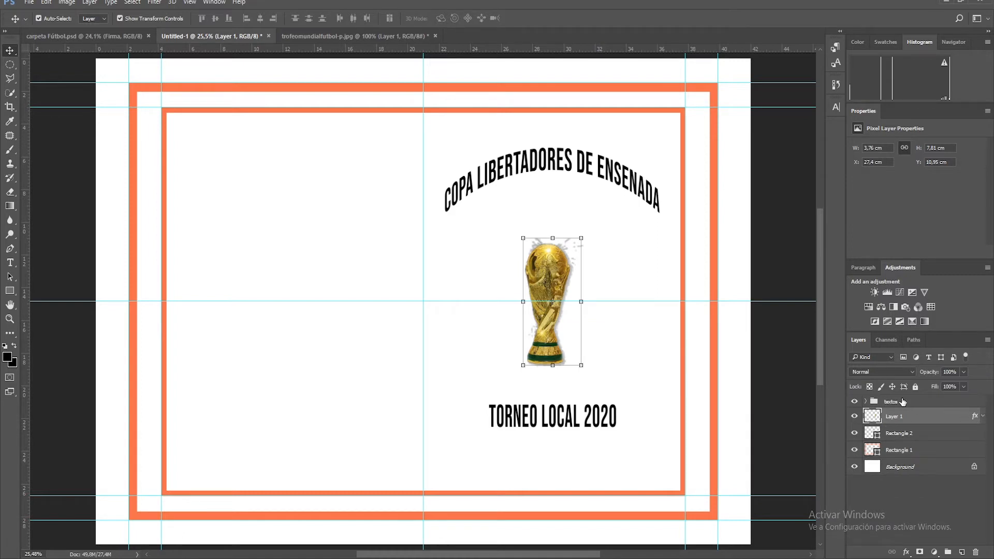
pyautogui.click(866, 402)
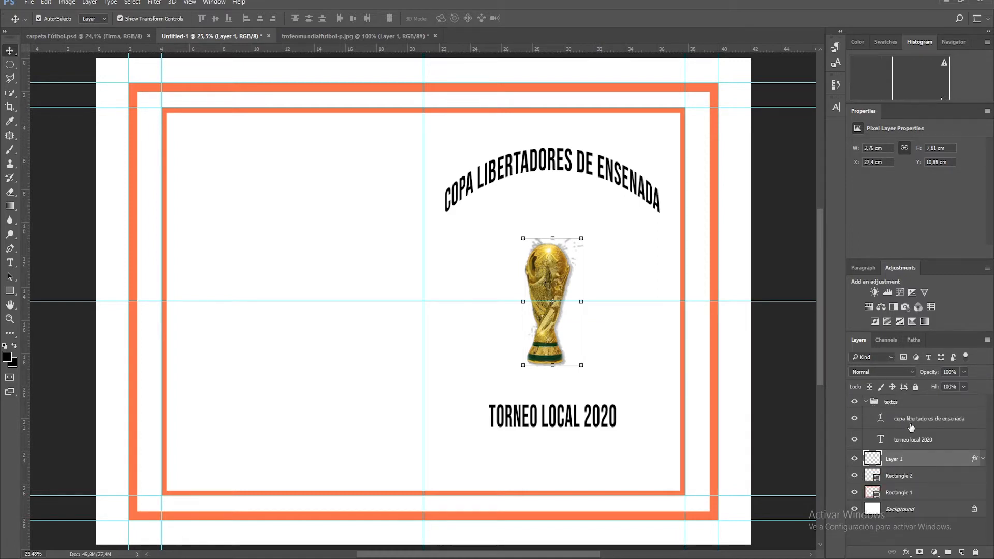
pyautogui.click(865, 402)
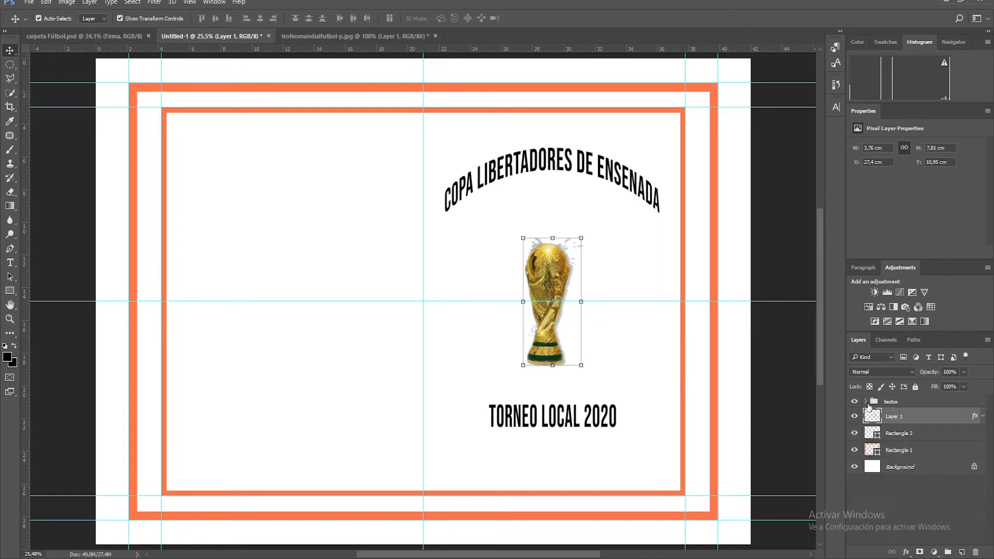
pyautogui.click(893, 404)
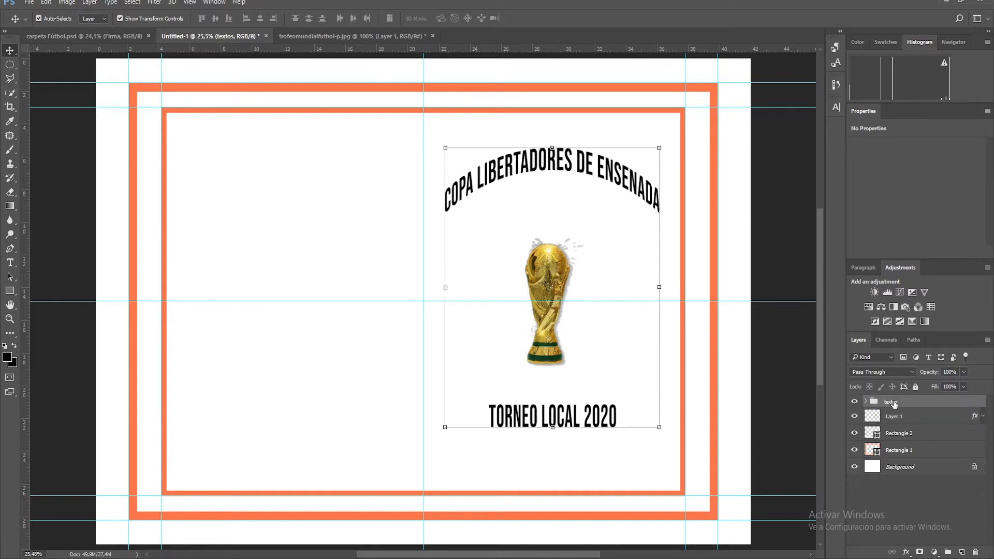
pyautogui.click(906, 552)
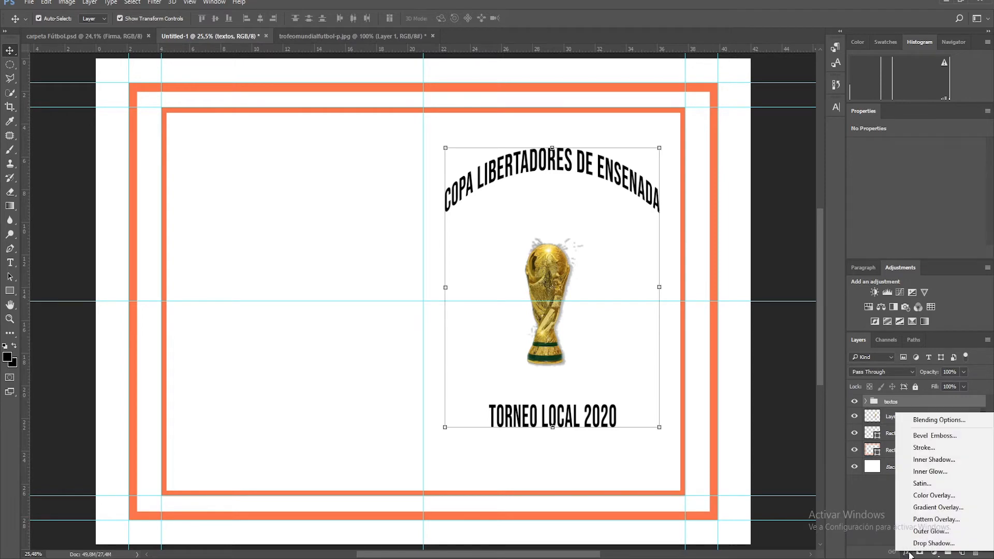
pyautogui.click(934, 542)
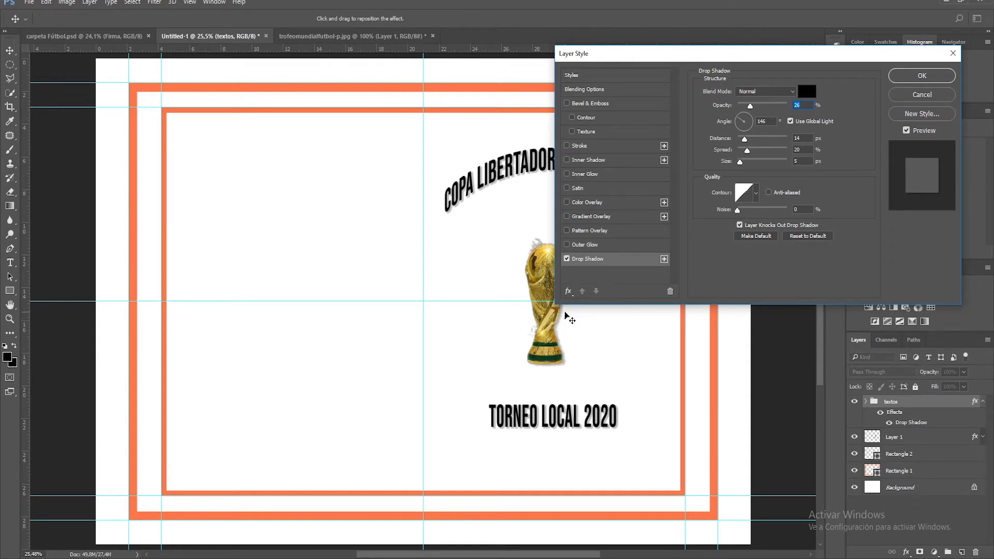
pyautogui.click(911, 78)
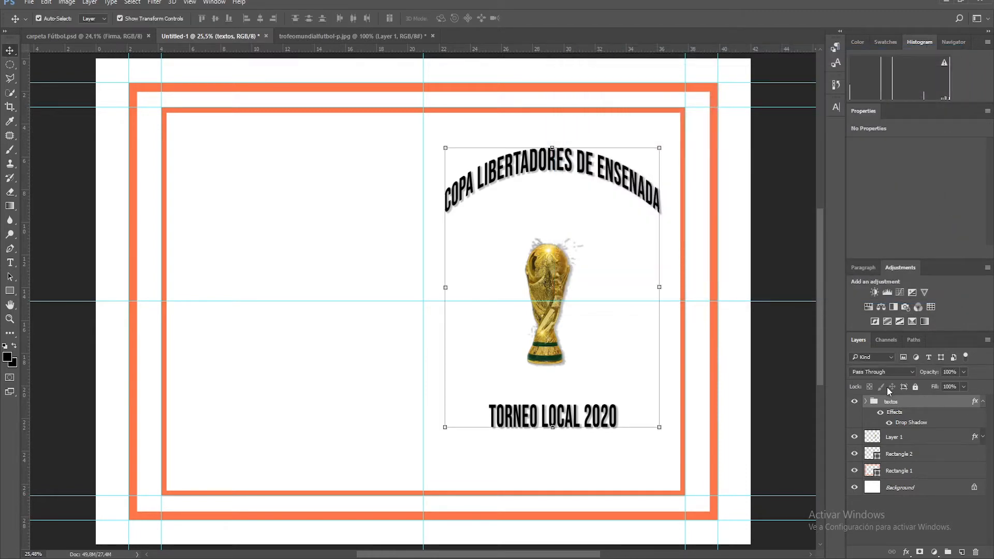
# Step: Lower the textos group's drop shadow opacity to 13%
pyautogui.doubleClick(905, 424)
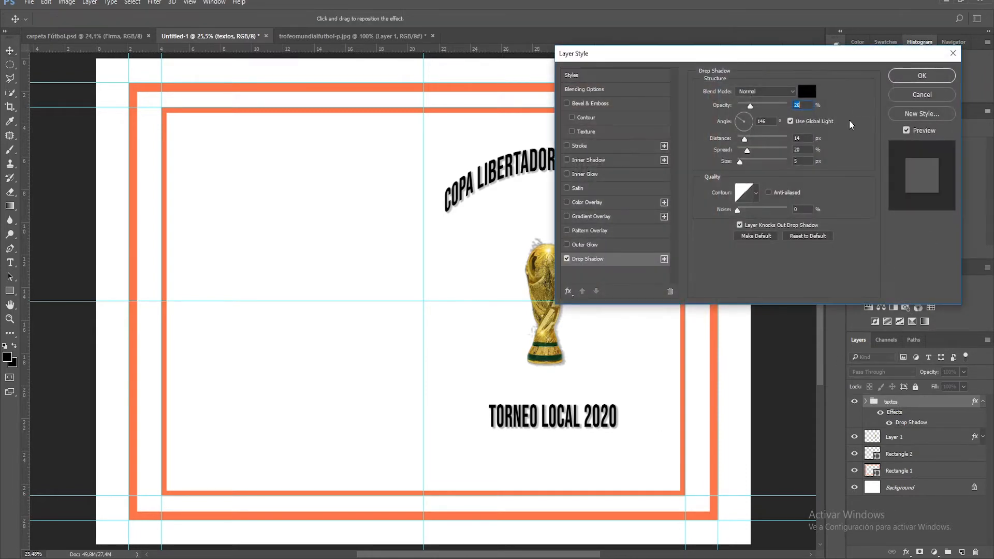
pyautogui.moveTo(757, 107); pyautogui.dragTo(745, 110)
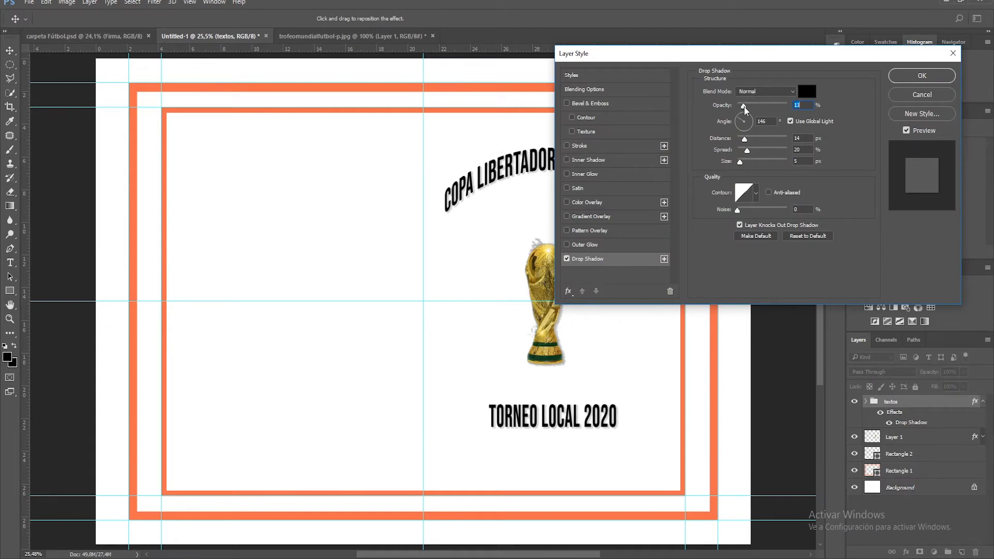
pyautogui.click(914, 76)
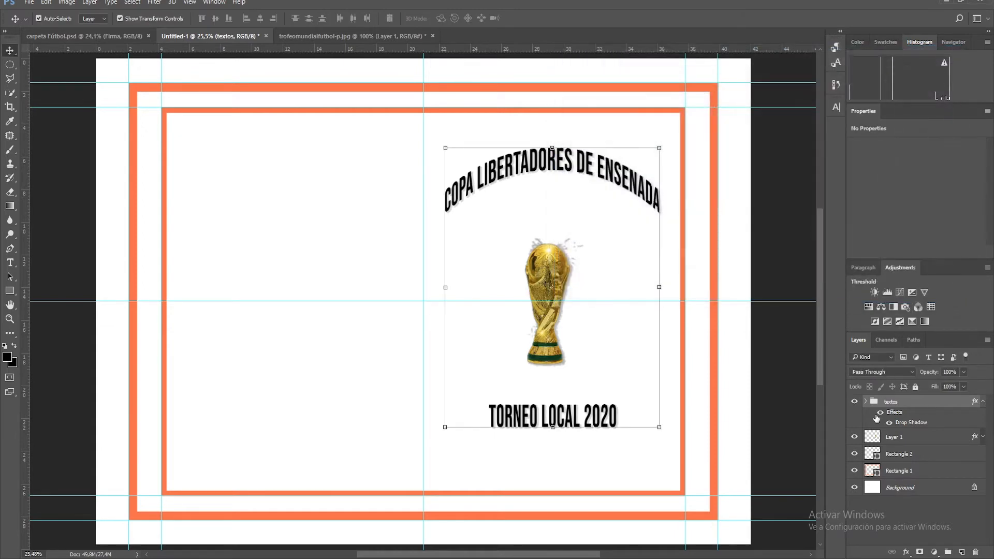
pyautogui.click(889, 425)
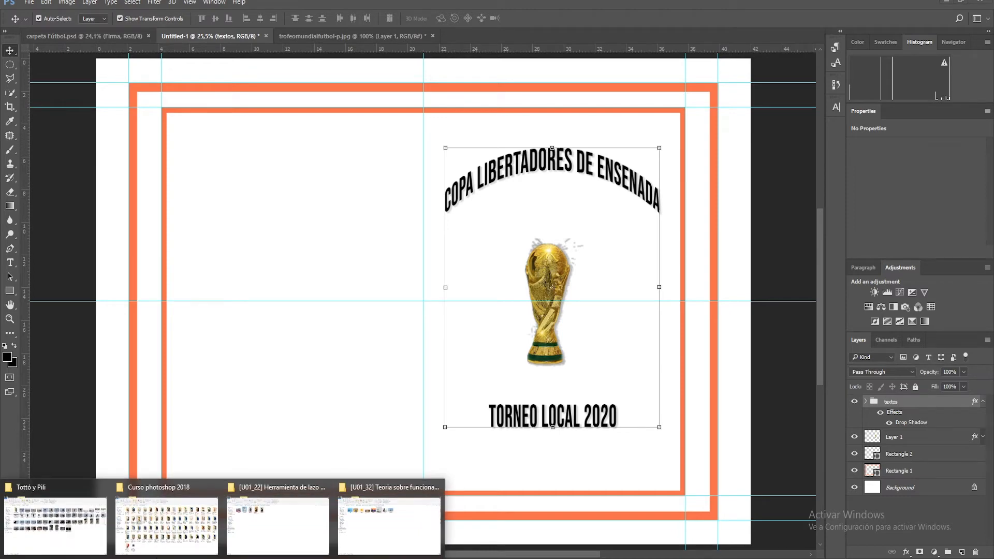
pyautogui.click(81, 532)
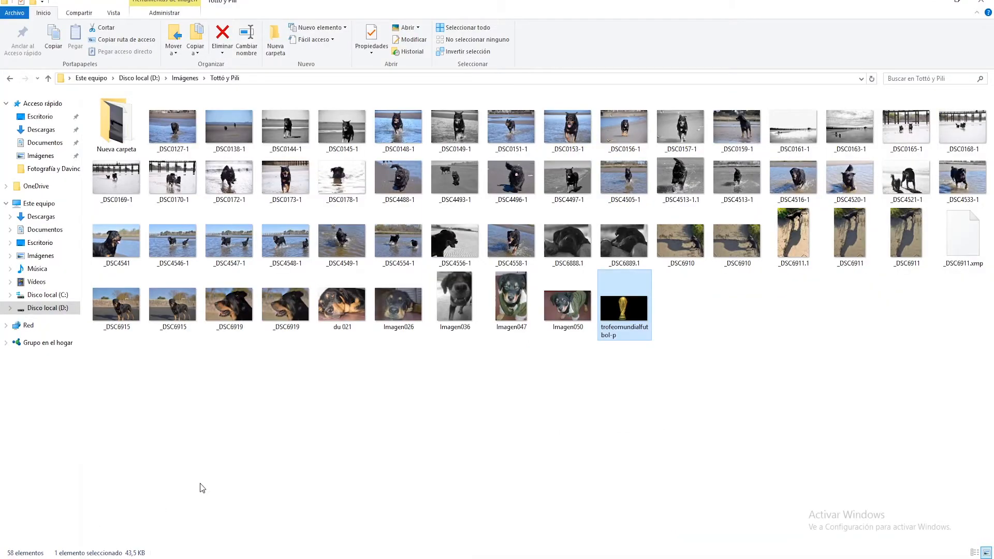
pyautogui.hotkey('alt', 'Tab')
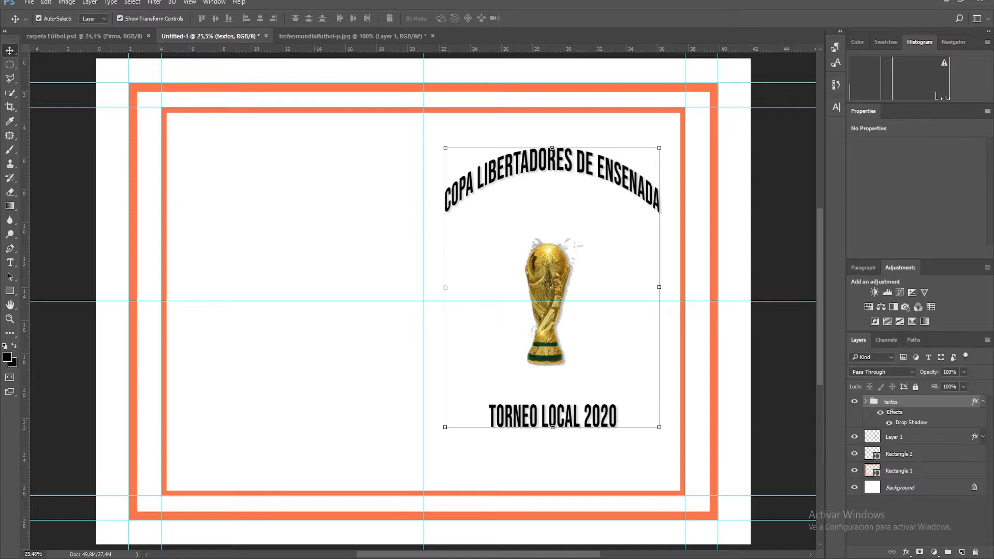
# Step: Draw a circle about 533 px in diameter with the Ellipse tool, inside the upper-left corner of the inner orange frame
pyautogui.click(10, 290)
pyautogui.click(96, 18)
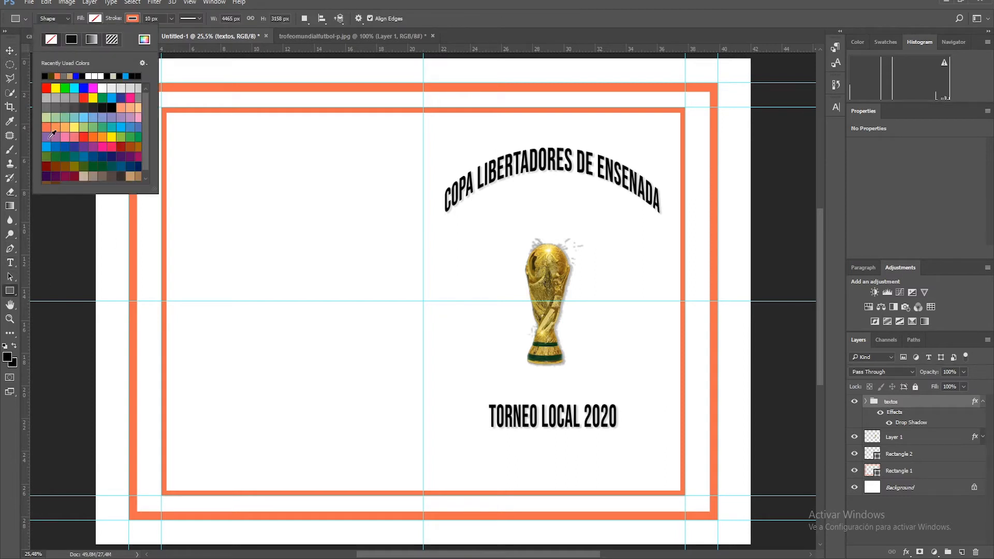
pyautogui.click(10, 291)
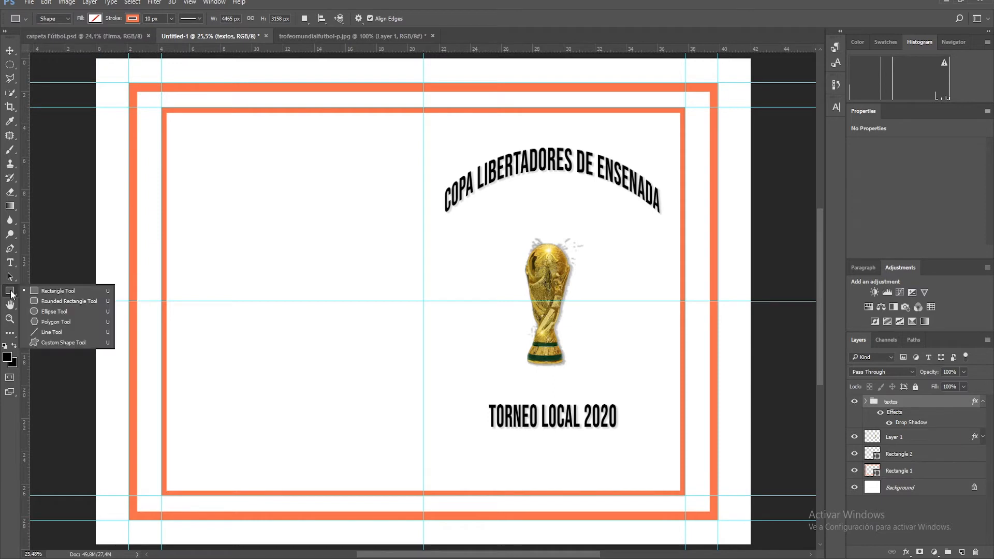
pyautogui.click(46, 312)
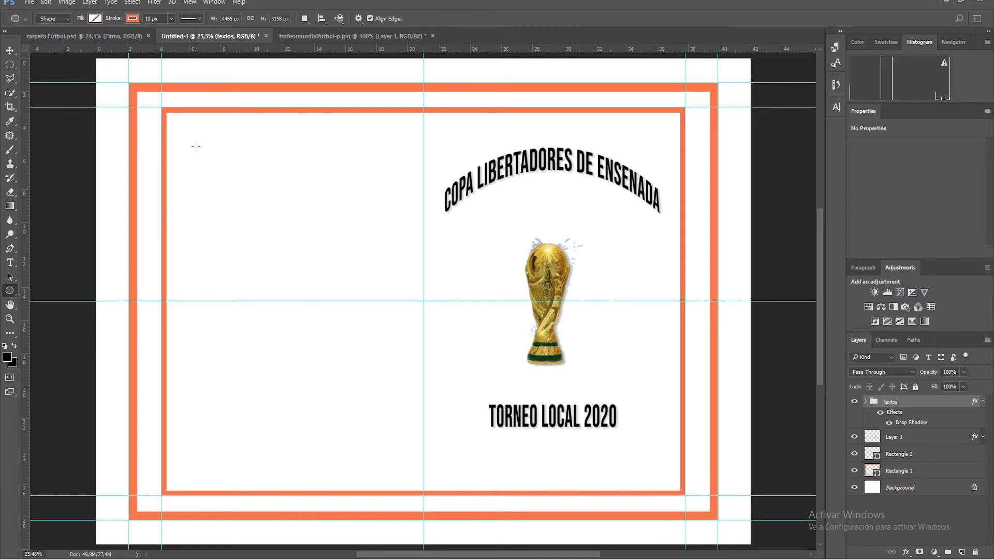
pyautogui.moveTo(195, 146); pyautogui.dragTo(267, 286)
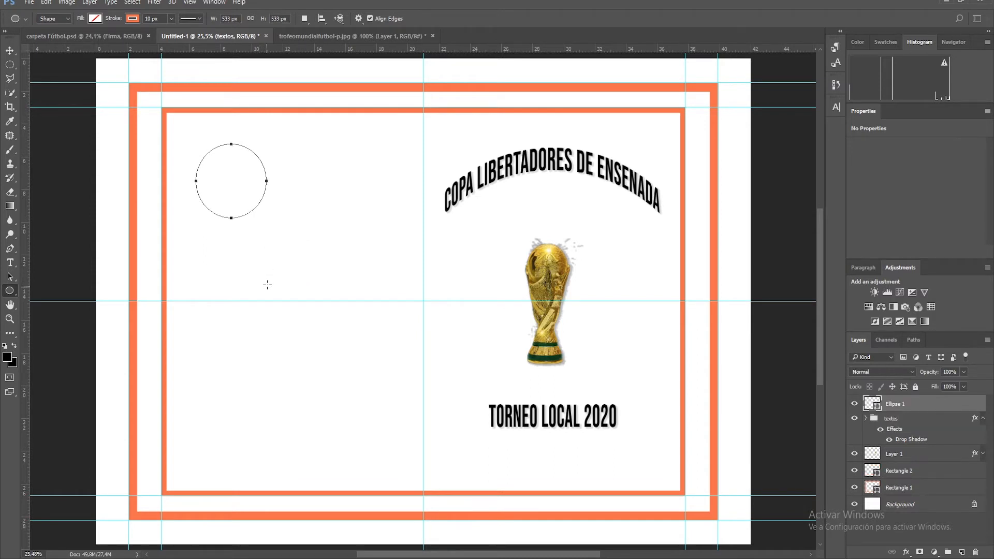
# Step: Give the circle an orange fill matching the frames and a black stroke
pyautogui.click(95, 19)
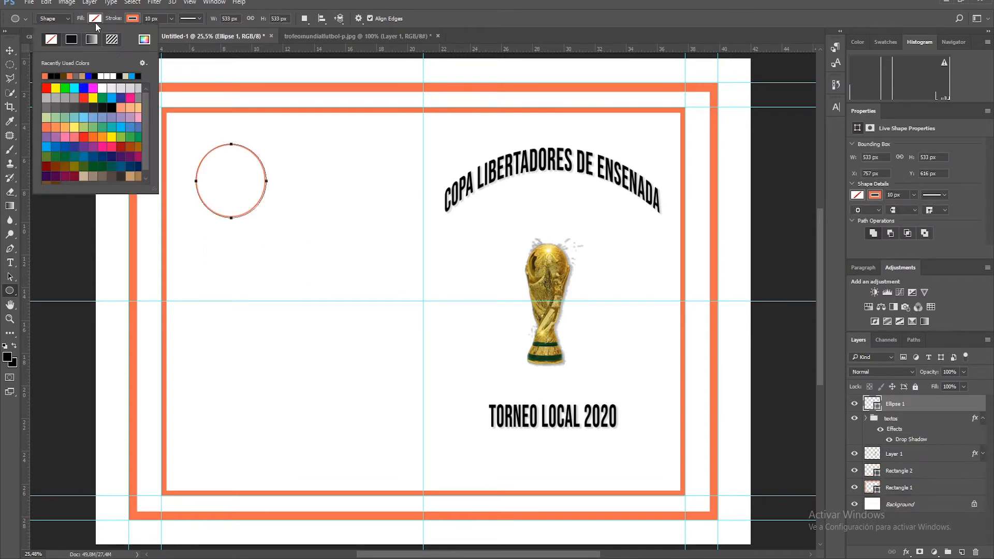
pyautogui.click(45, 76)
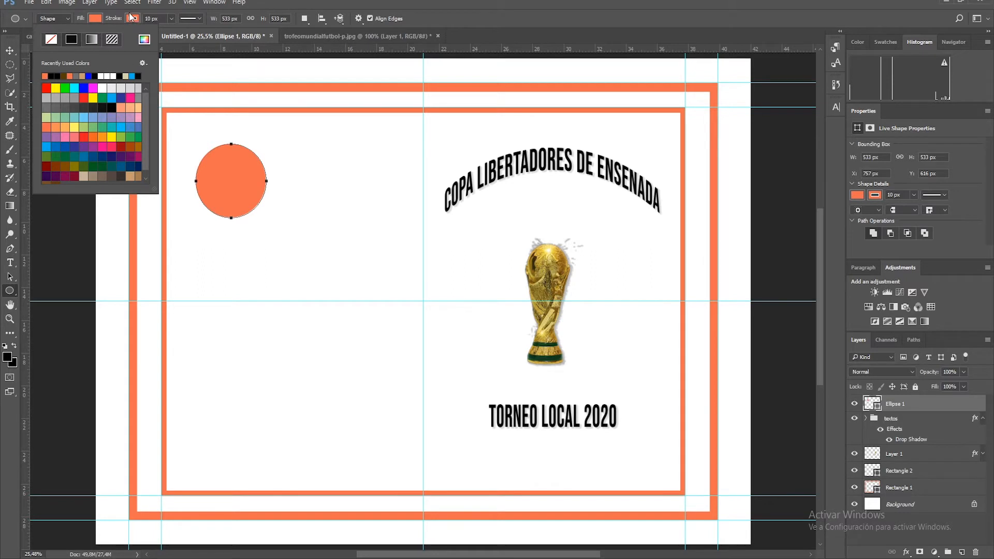
pyautogui.click(133, 19)
pyautogui.click(93, 37)
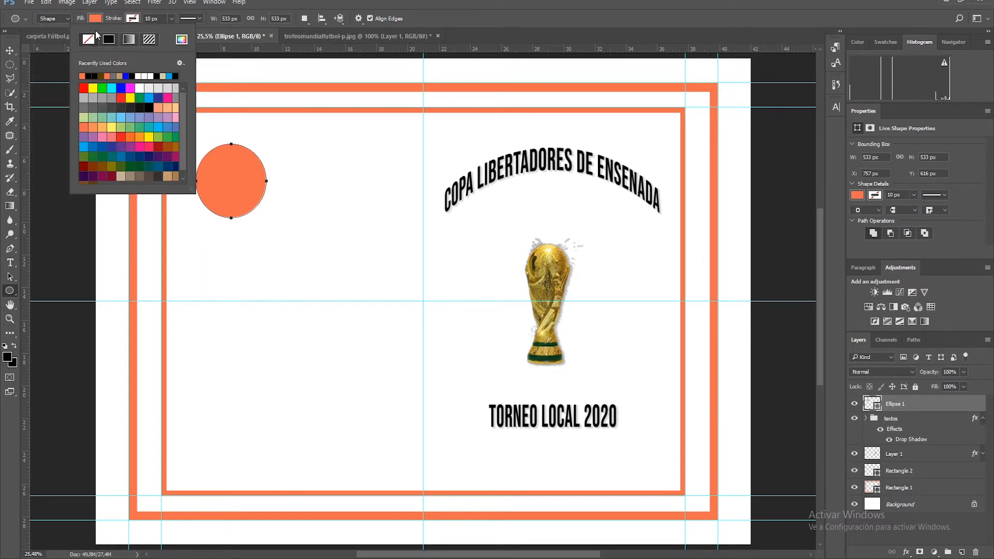
pyautogui.click(87, 75)
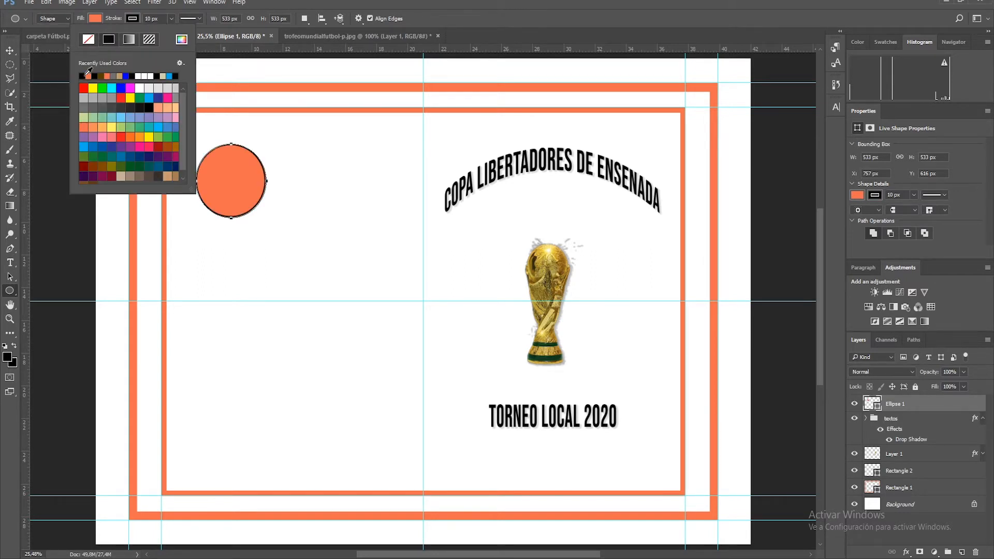
pyautogui.click(287, 9)
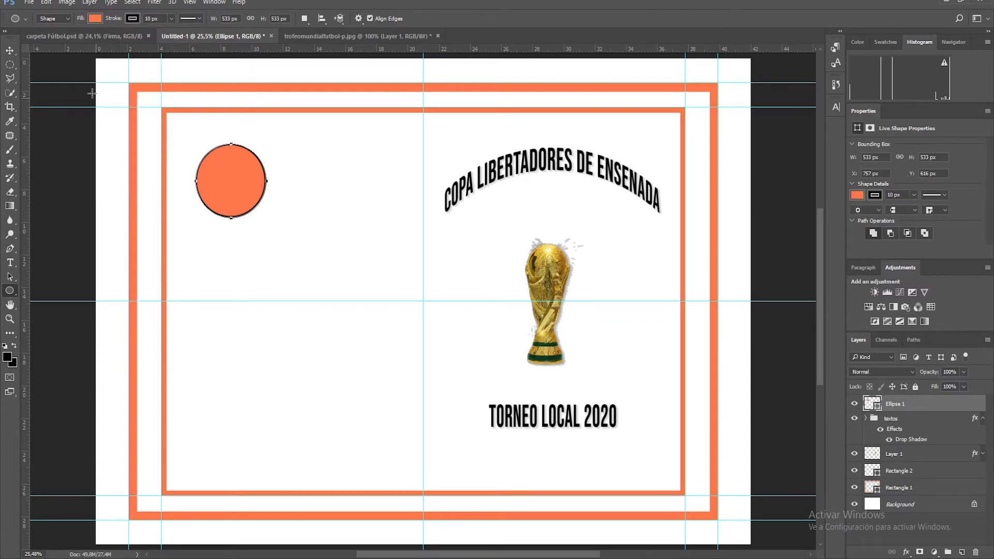
# Step: Change the circle's stroke colour from black to the same orange as its fill
pyautogui.click(128, 19)
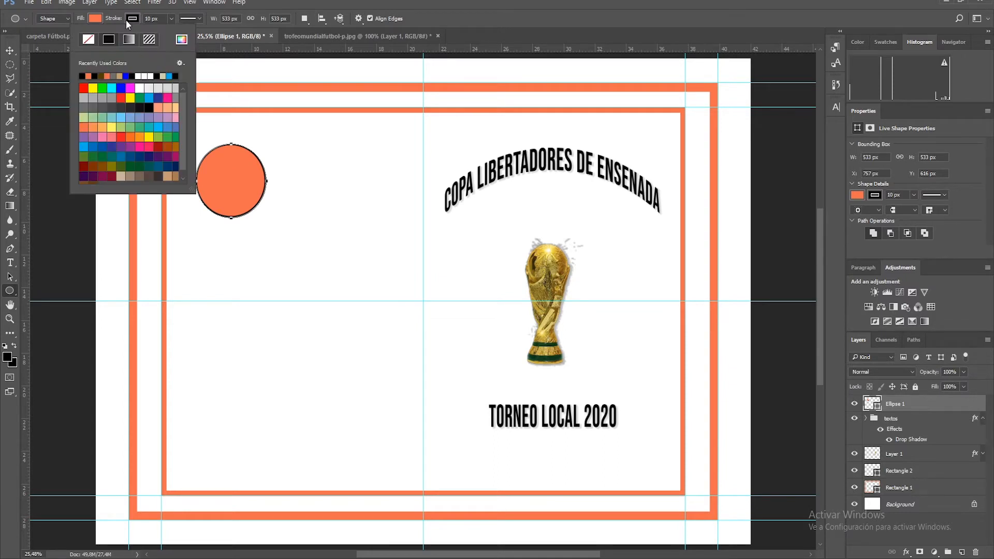
pyautogui.click(89, 40)
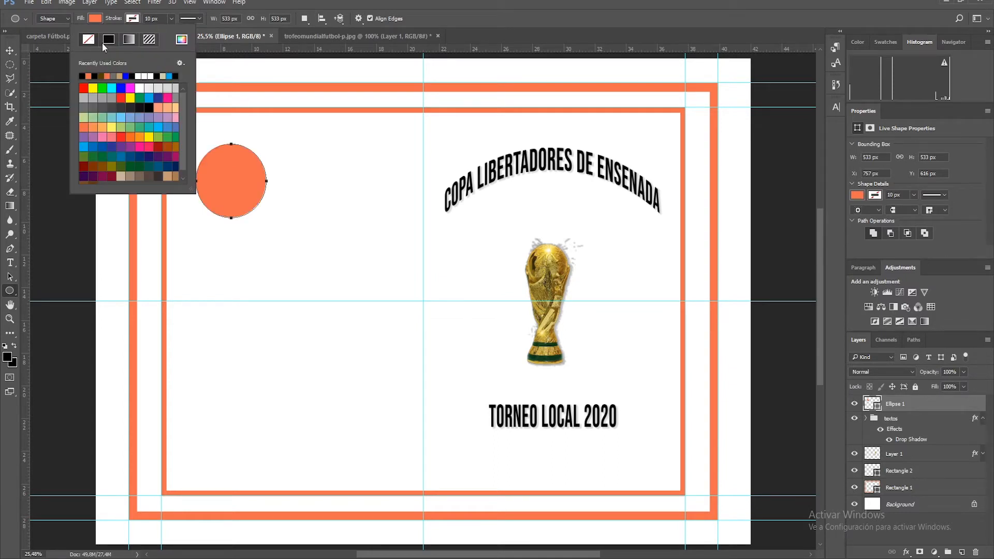
pyautogui.click(108, 39)
pyautogui.click(88, 76)
pyautogui.click(319, 1)
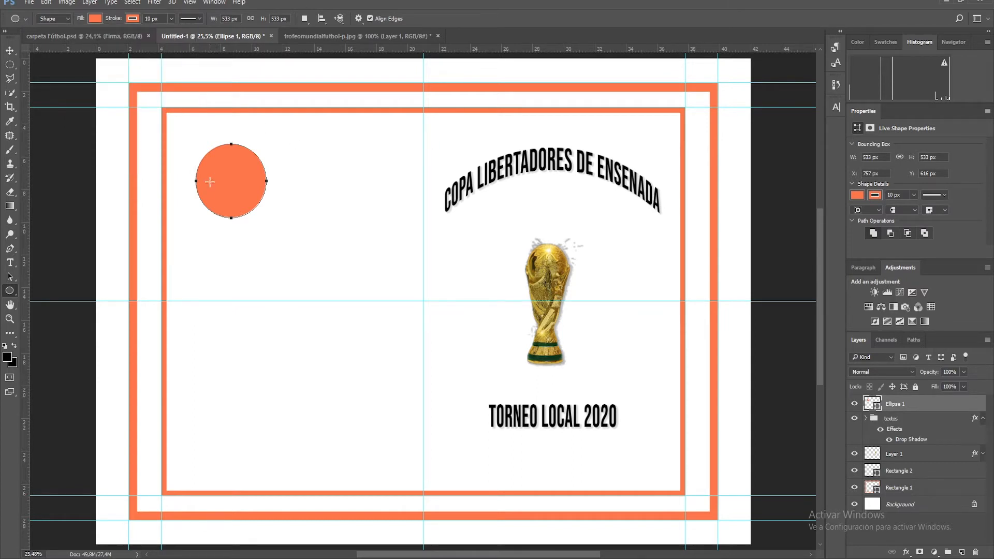
# Step: Duplicate the orange circle twice and place the copies beside it to form a row of three
pyautogui.click(10, 50)
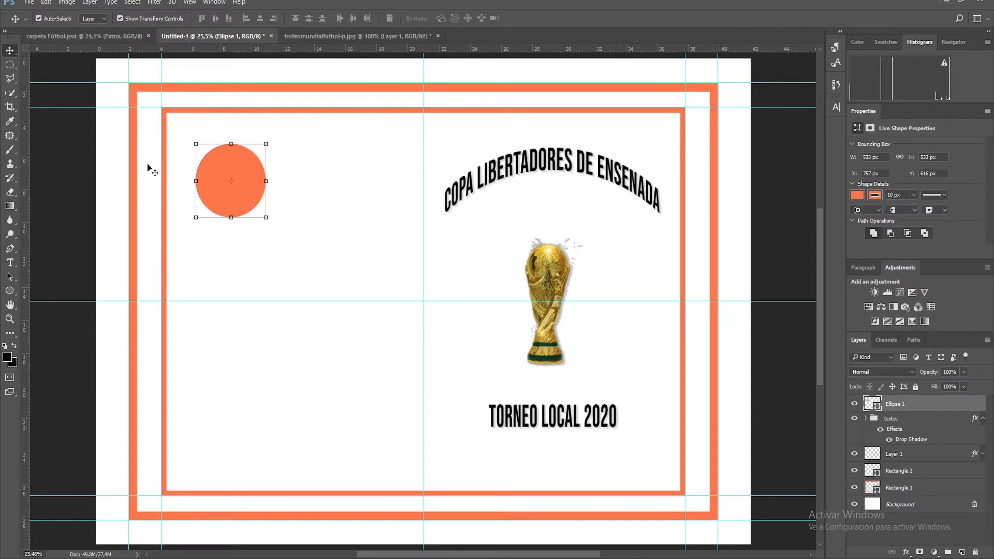
pyautogui.press('ctrl')
pyautogui.hotkey('ctrl', 'j')
pyautogui.moveTo(245, 184); pyautogui.dragTo(333, 184)
pyautogui.moveTo(224, 176); pyautogui.dragTo(211, 177)
pyautogui.moveTo(302, 171); pyautogui.dragTo(287, 175)
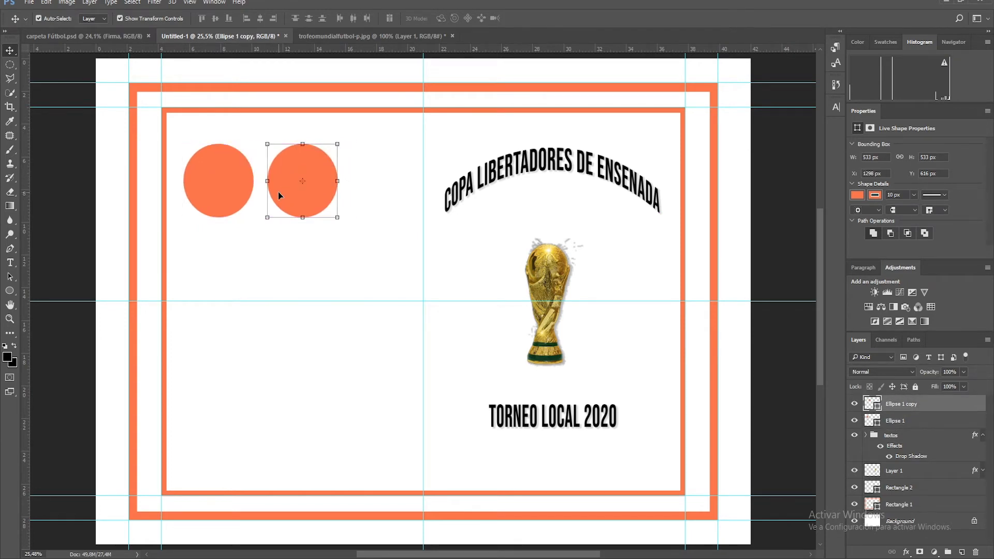
pyautogui.hotkey('ctrl', 'j')
pyautogui.moveTo(317, 176); pyautogui.dragTo(398, 188)
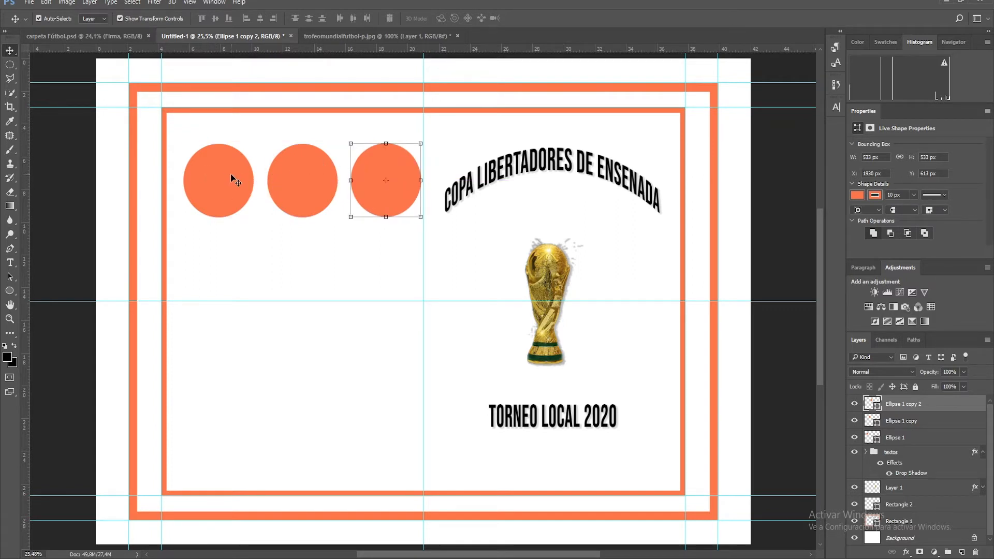
# Step: Space the three circles evenly between the inner frame's left side and the vertical centre guide
pyautogui.moveTo(204, 187); pyautogui.dragTo(197, 188)
pyautogui.moveTo(280, 187); pyautogui.dragTo(269, 187)
pyautogui.moveTo(381, 178); pyautogui.dragTo(378, 172)
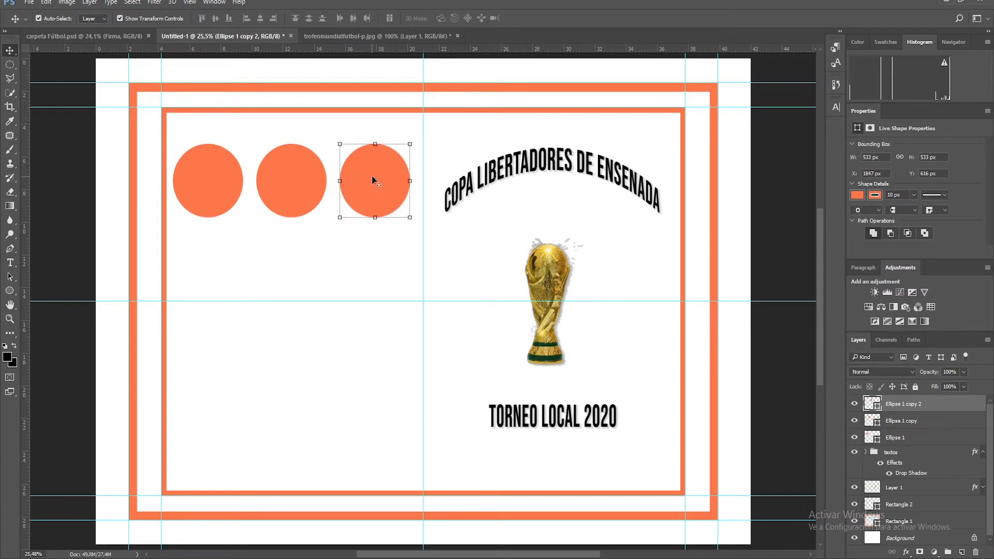
pyautogui.moveTo(374, 172)
pyautogui.mouseDown()
pyautogui.moveTo(365, 171)
pyautogui.moveTo(383, 171)
pyautogui.mouseUp()
pyautogui.moveTo(288, 184)
pyautogui.mouseDown()
pyautogui.moveTo(302, 184)
pyautogui.moveTo(293, 185)
pyautogui.mouseUp()
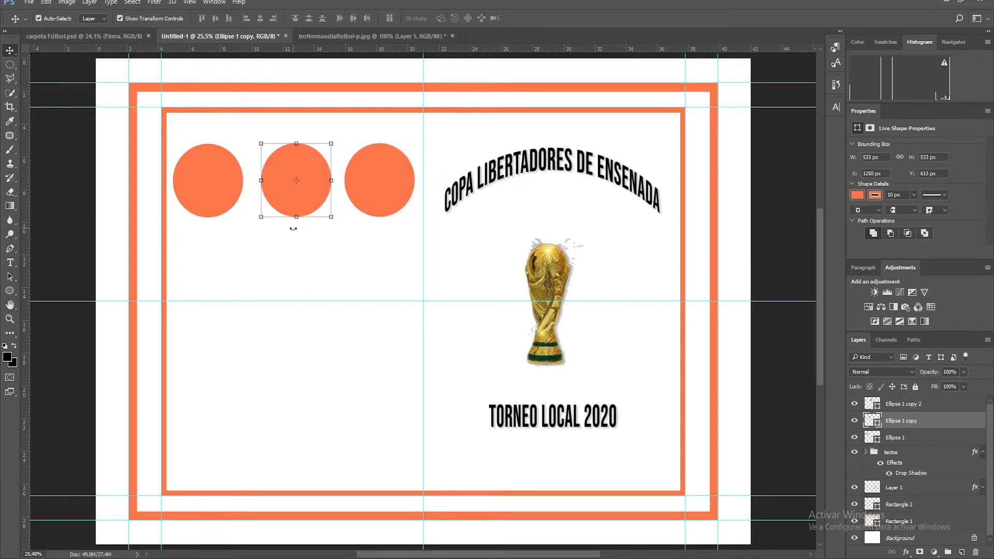
pyautogui.moveTo(212, 199); pyautogui.dragTo(216, 193)
pyautogui.click(275, 234)
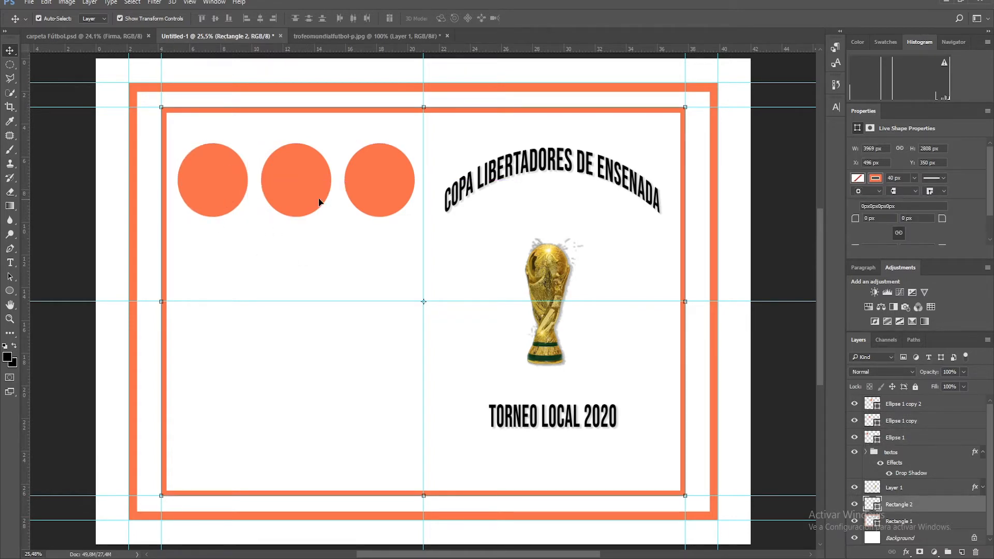
# Step: Duplicate the middle circle twice to form a second row of two circles beneath the gaps of the first row
pyautogui.click(284, 193)
pyautogui.press('ctrl')
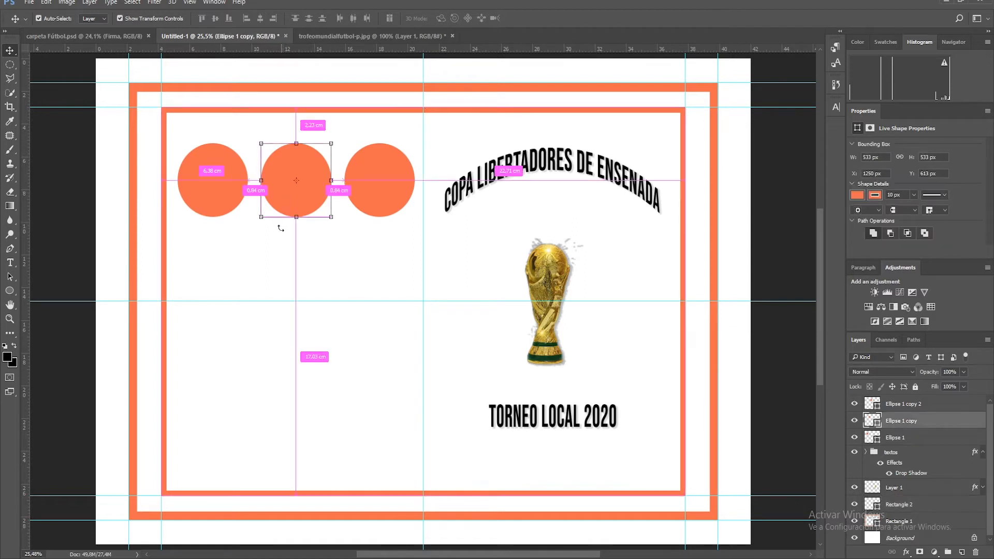
pyautogui.hotkey('ctrl', 'alt', 't')
pyautogui.moveTo(287, 184); pyautogui.dragTo(240, 268)
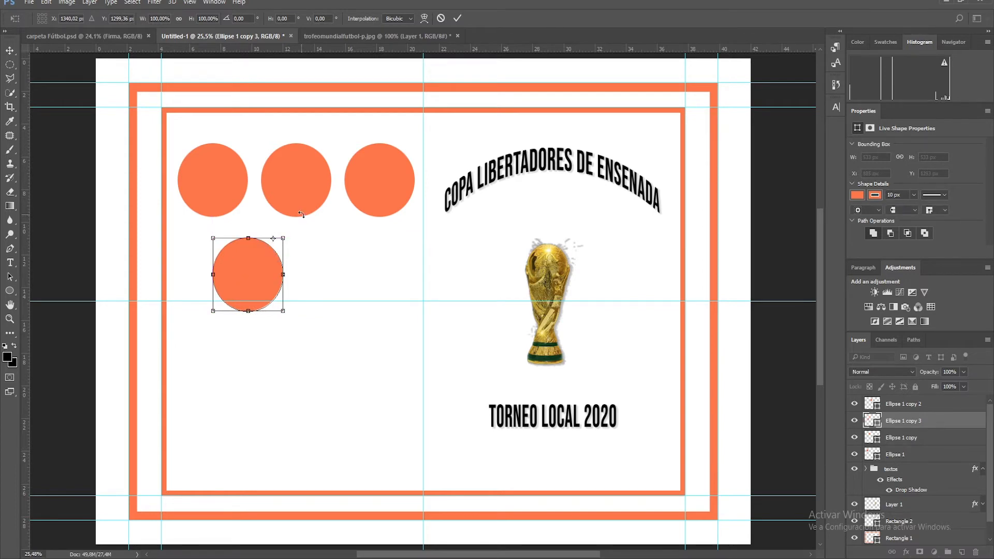
pyautogui.moveTo(263, 252)
pyautogui.mouseDown()
pyautogui.moveTo(317, 257)
pyautogui.moveTo(266, 265)
pyautogui.mouseUp()
pyautogui.hotkey('ctrl', 'z')
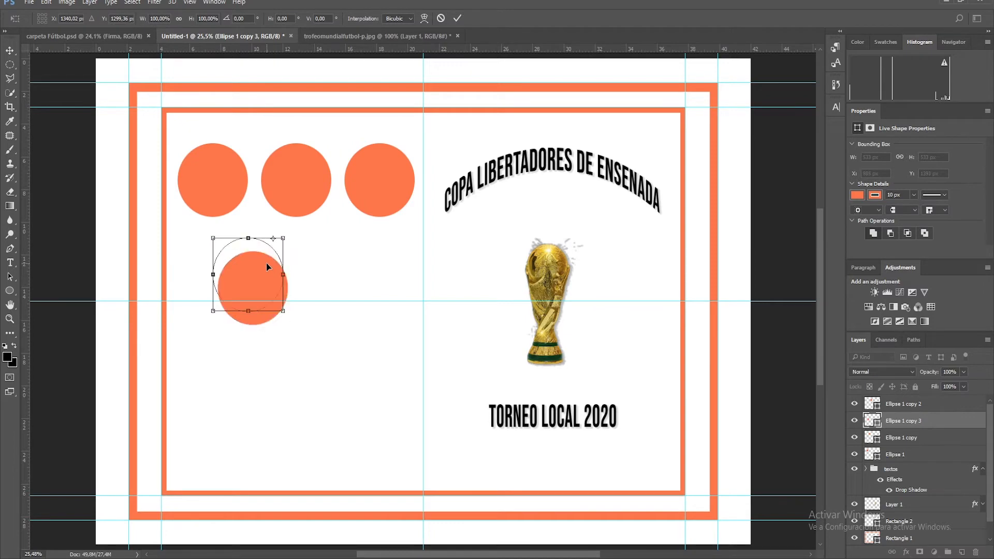
pyautogui.moveTo(257, 266)
pyautogui.mouseDown()
pyautogui.moveTo(297, 263)
pyautogui.moveTo(251, 278)
pyautogui.moveTo(250, 269)
pyautogui.mouseUp()
pyautogui.hotkey('ctrl', 'z')
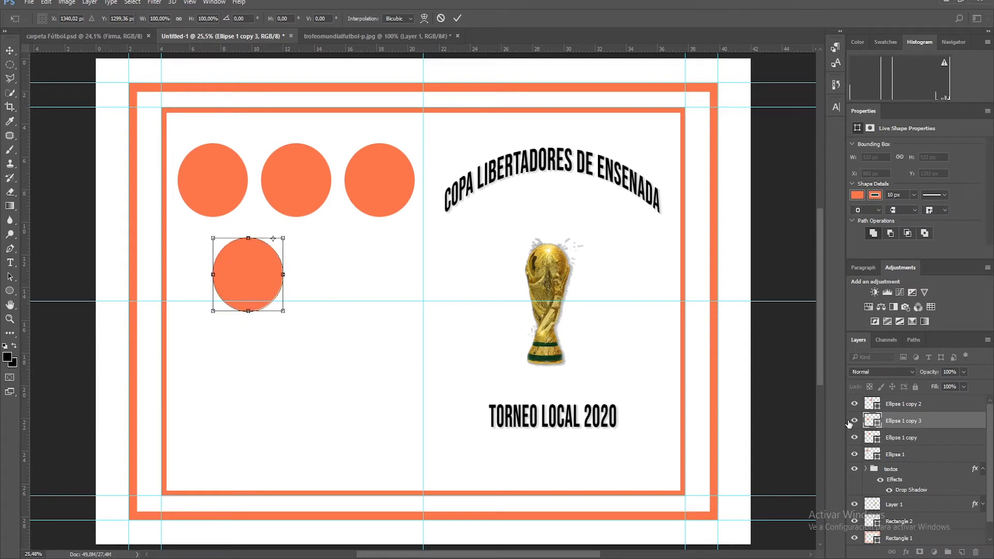
pyautogui.moveTo(259, 264)
pyautogui.mouseDown()
pyautogui.moveTo(298, 261)
pyautogui.moveTo(269, 267)
pyautogui.mouseUp()
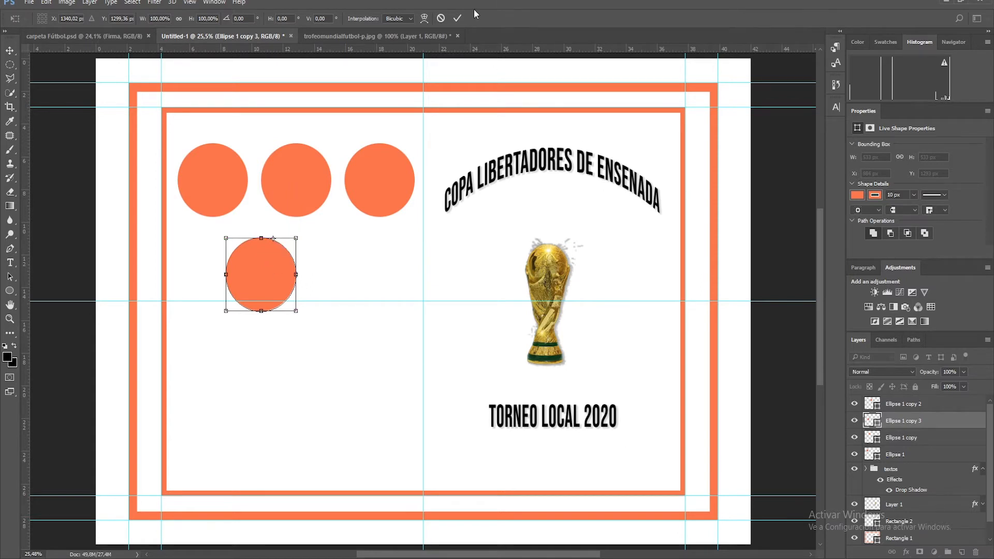
pyautogui.click(457, 18)
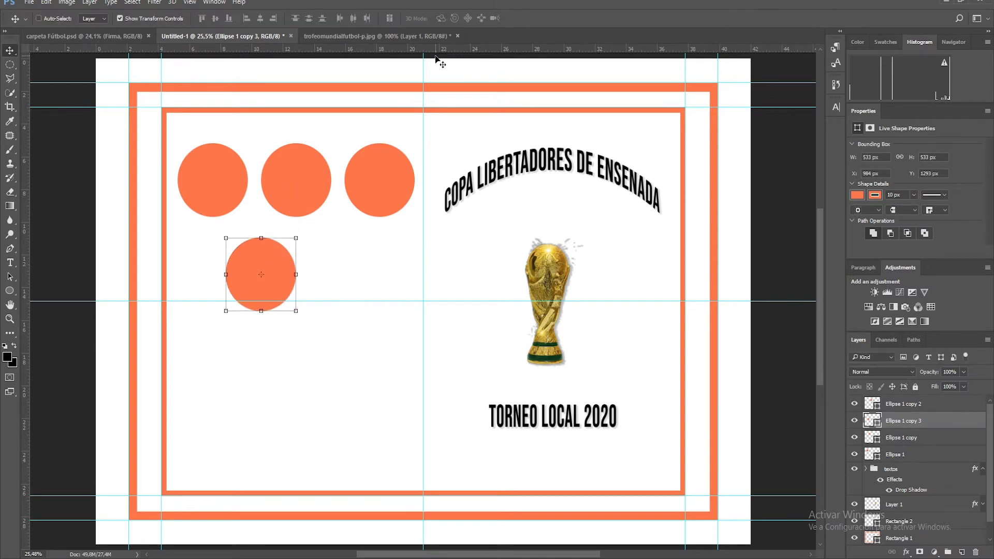
pyautogui.moveTo(280, 266); pyautogui.dragTo(353, 270)
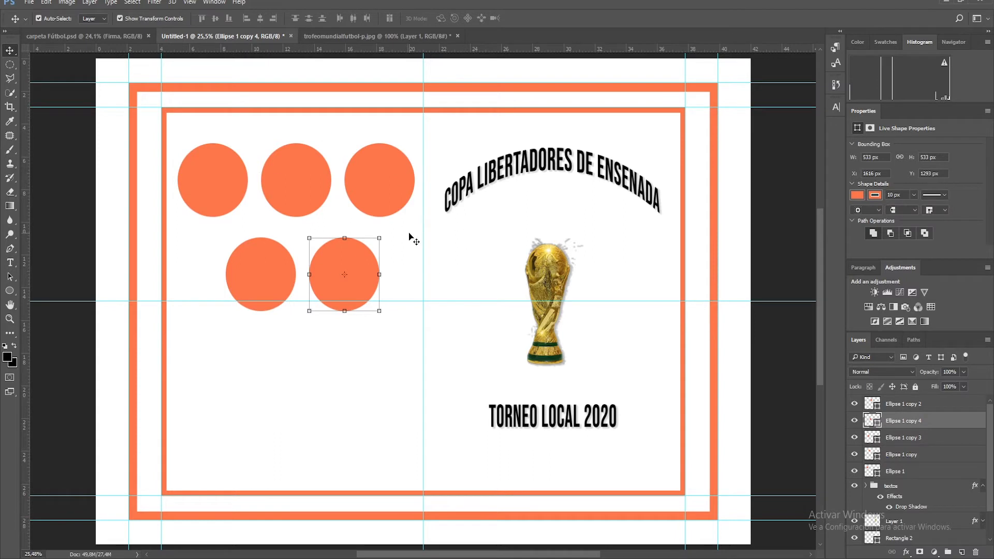
# Step: Hide all circles except the first one and place the Imagen047 photo from the Tottó y Pili folder
pyautogui.moveTo(854, 404); pyautogui.dragTo(854, 476)
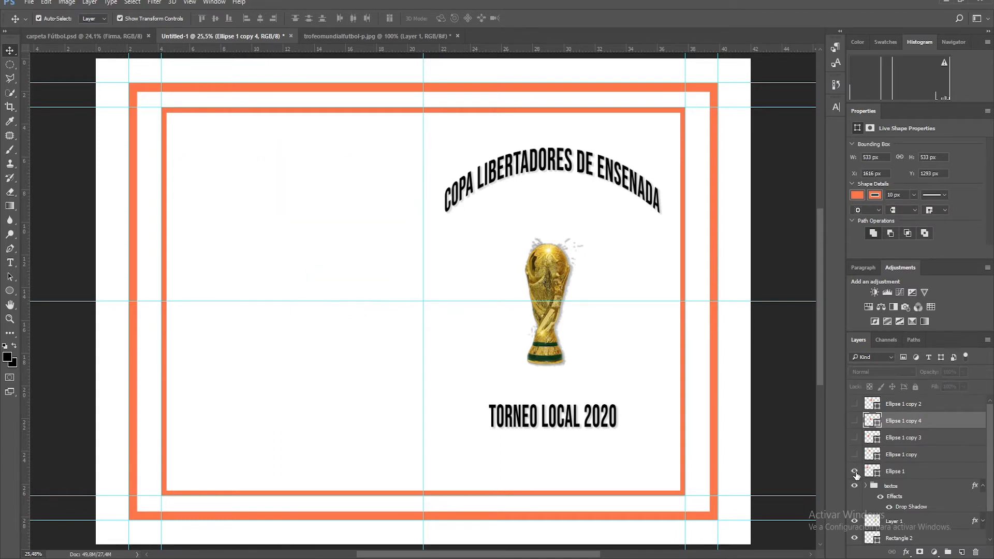
pyautogui.click(854, 472)
pyautogui.moveTo(126, 558)
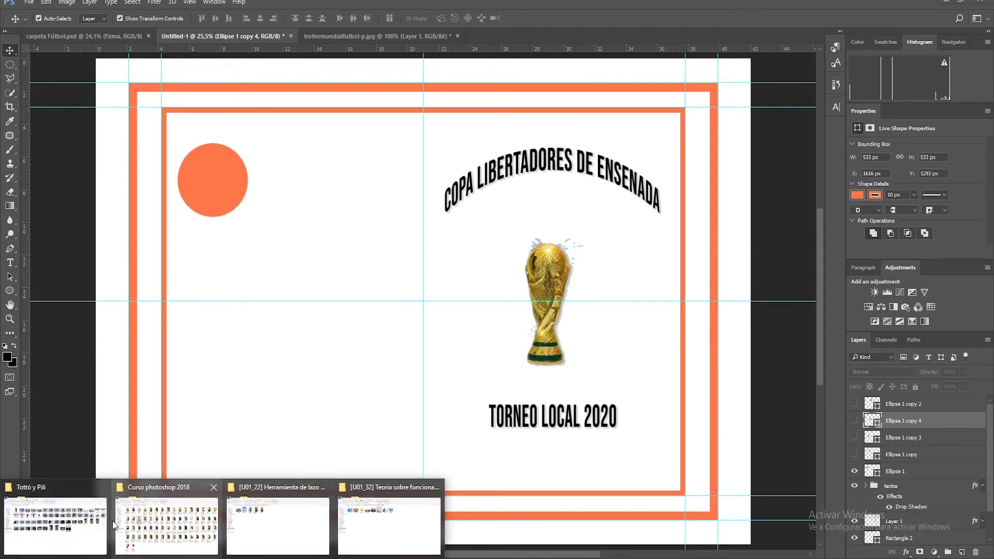
pyautogui.click(75, 521)
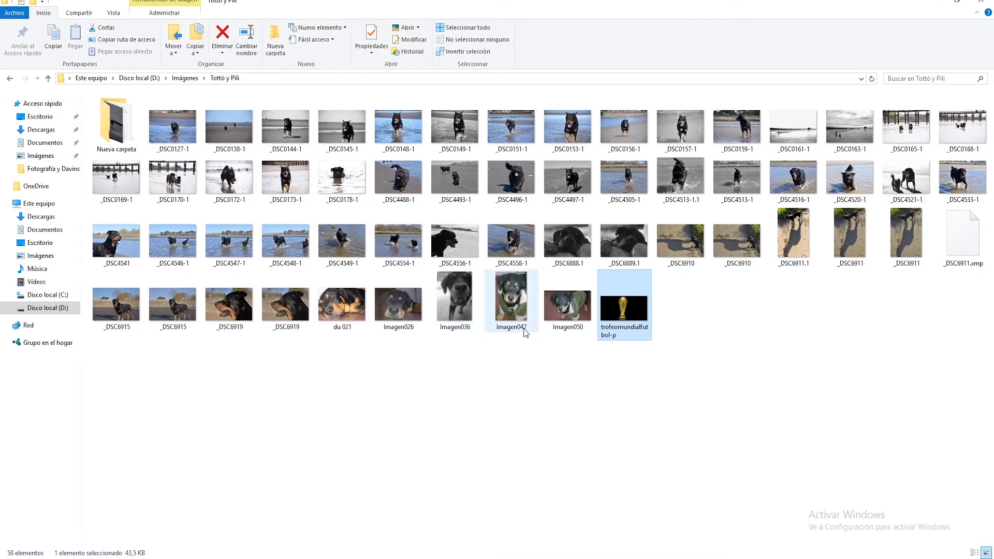
pyautogui.moveTo(516, 296); pyautogui.dragTo(203, 185)
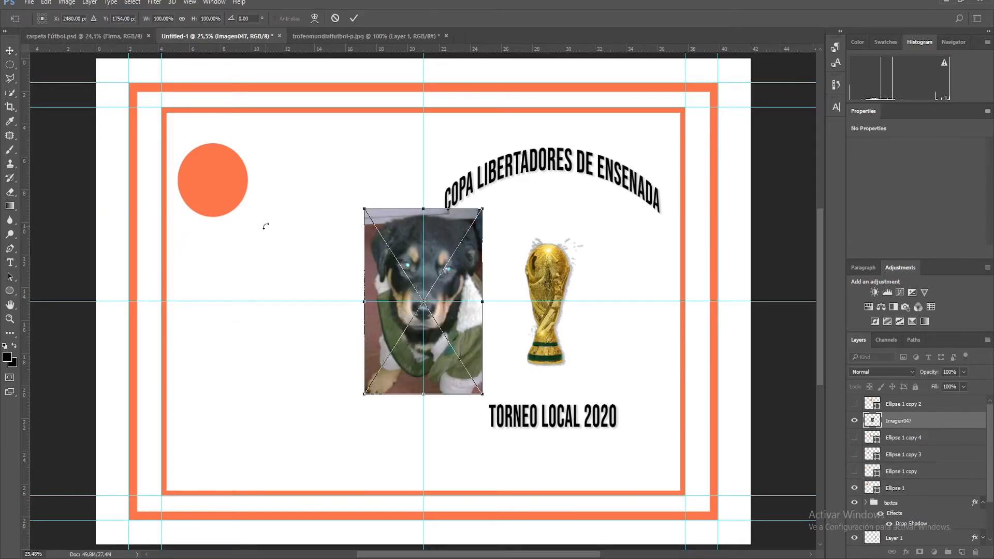
# Step: Scale the Imagen047 photo to about 50% and position it over the first circle
pyautogui.moveTo(352, 237); pyautogui.dragTo(187, 148)
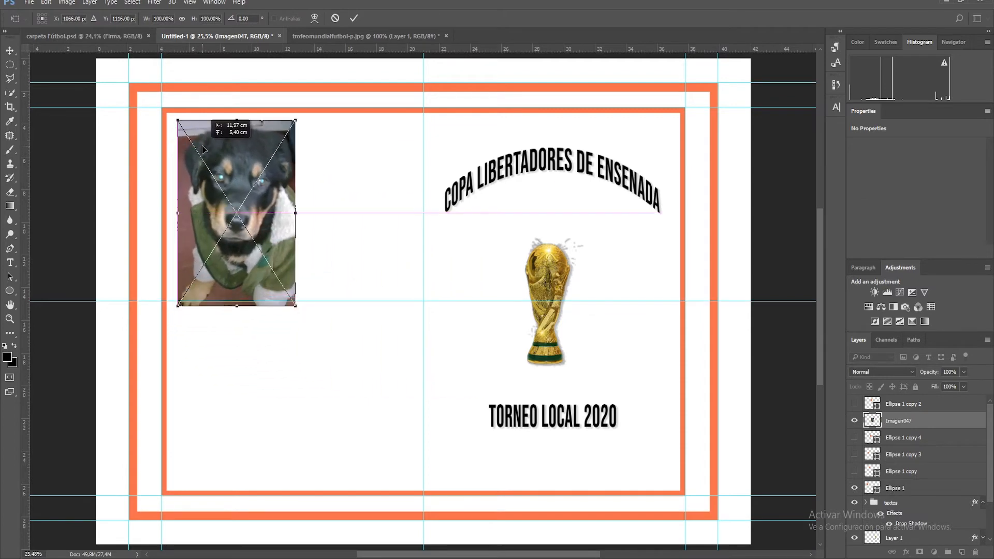
pyautogui.moveTo(298, 306); pyautogui.dragTo(237, 213)
pyautogui.moveTo(225, 174); pyautogui.dragTo(231, 190)
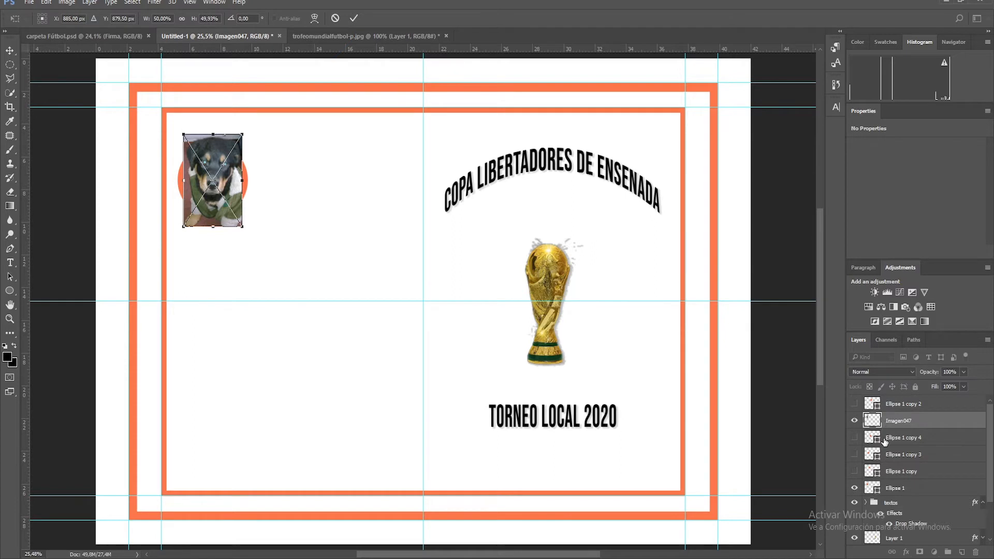
pyautogui.click(352, 19)
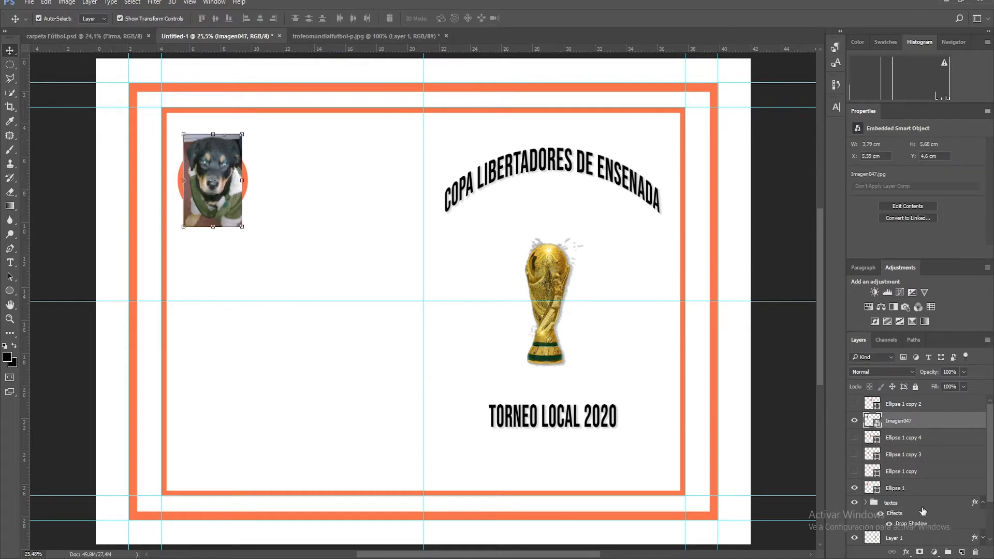
# Step: Move the Imagen047 layer directly above Ellipse 1 and clip it to that circle
pyautogui.moveTo(897, 426); pyautogui.dragTo(883, 473)
pyautogui.click(854, 488)
pyautogui.click(854, 488)
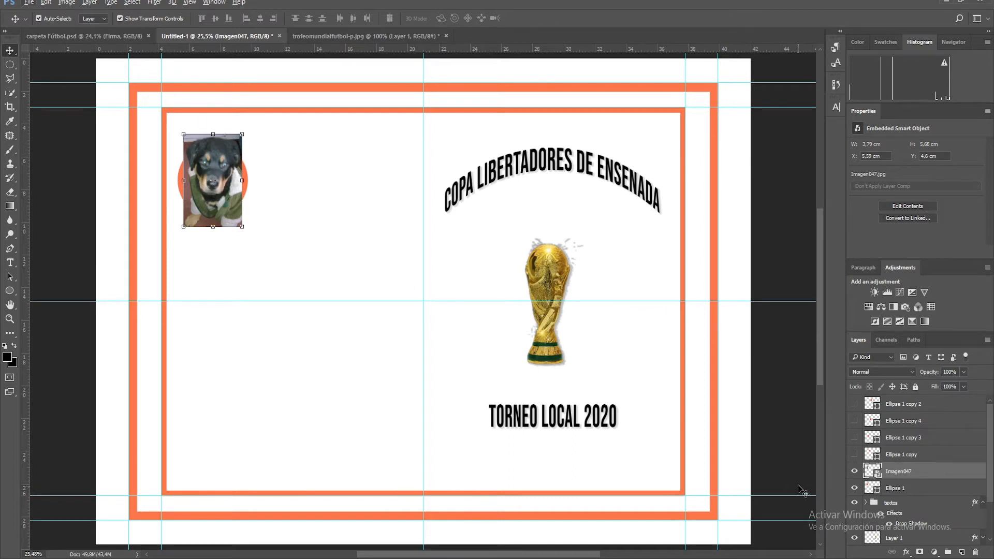
pyautogui.keyDown('alt'); pyautogui.click(873, 479); pyautogui.keyUp('alt')
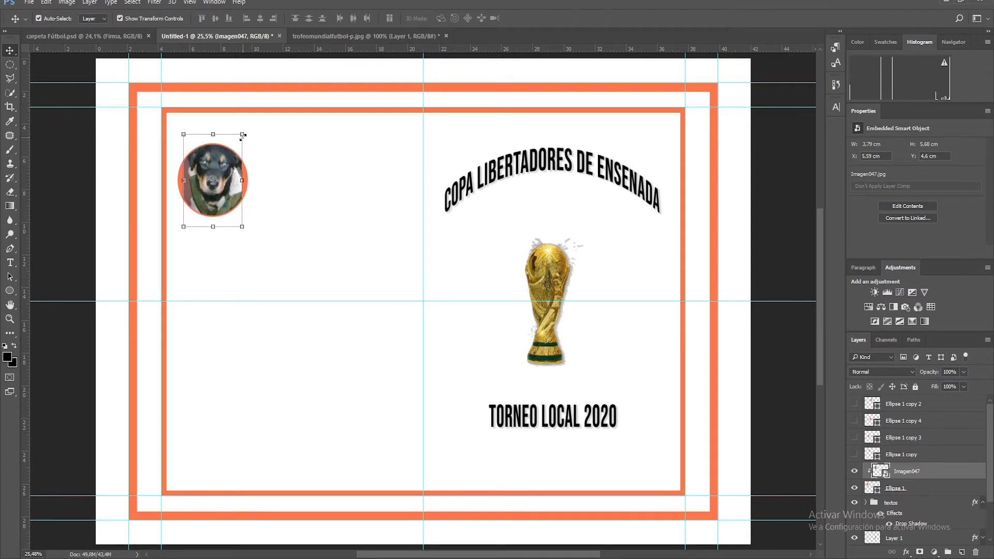
# Step: Enlarge the clipped photo to about 59% and reposition it so the dog's face fills the circle
pyautogui.moveTo(242, 135); pyautogui.dragTo(248, 125)
pyautogui.moveTo(182, 126)
pyautogui.mouseDown()
pyautogui.moveTo(176, 103)
pyautogui.moveTo(177, 117)
pyautogui.mouseUp()
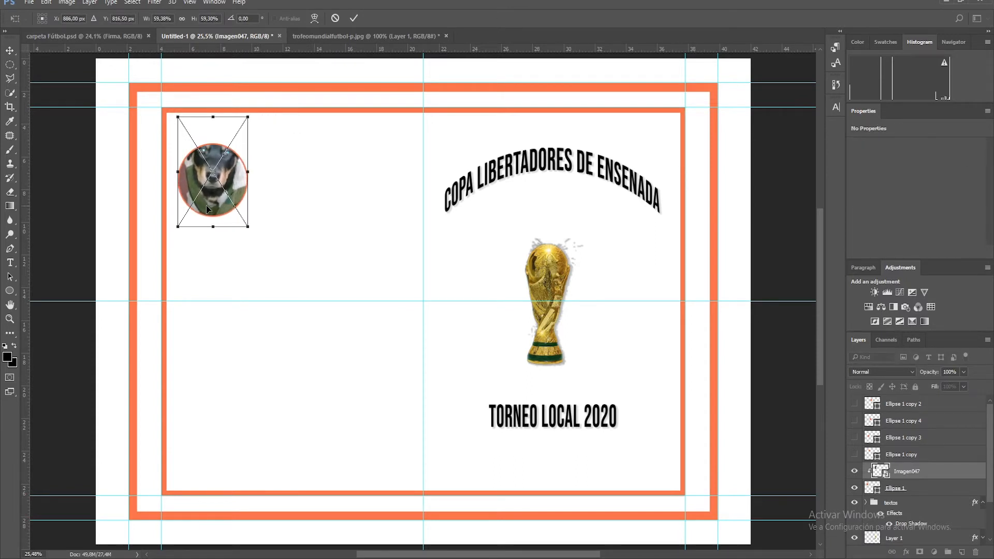
pyautogui.moveTo(223, 175); pyautogui.dragTo(221, 198)
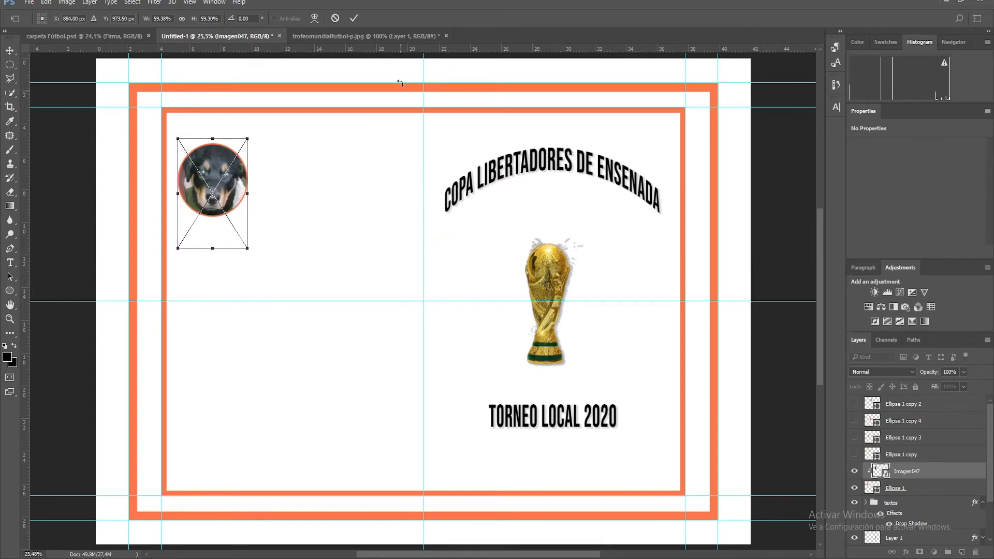
pyautogui.click(354, 20)
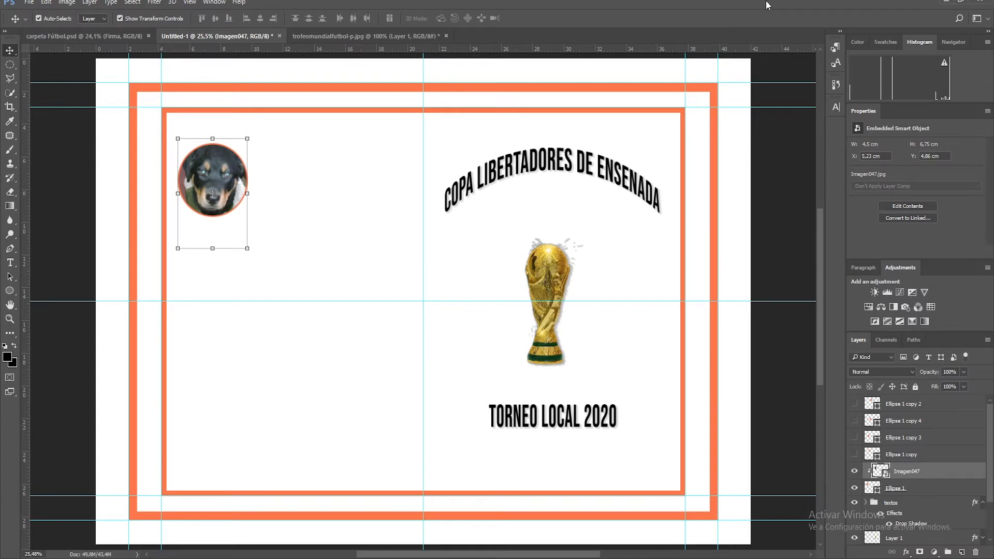
# Step: Try a thicker stroke of about 25 px on Ellipse 1 around the clipped photo
pyautogui.click(869, 488)
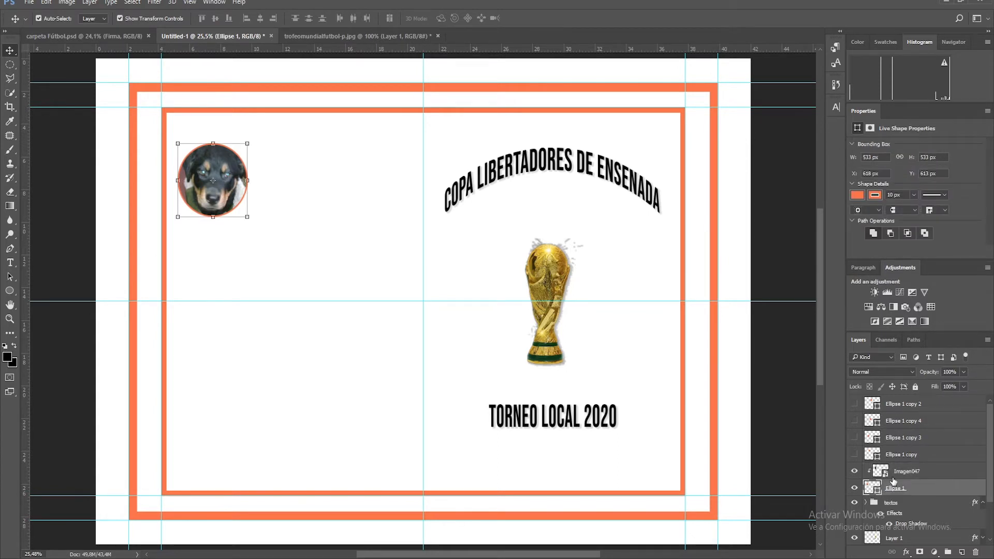
pyautogui.click(10, 291)
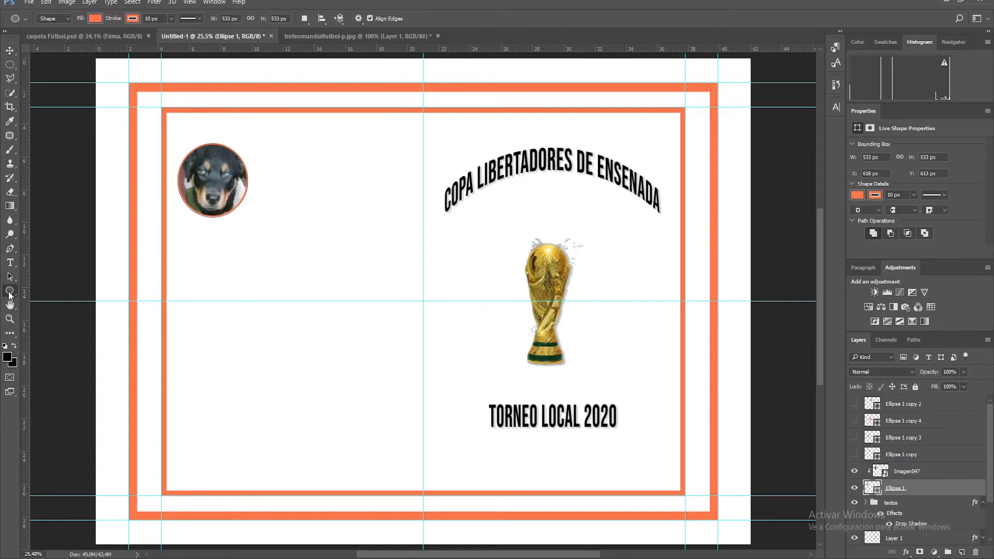
pyautogui.click(138, 19)
pyautogui.click(210, 63)
pyautogui.click(171, 18)
pyautogui.moveTo(180, 37)
pyautogui.mouseDown()
pyautogui.moveTo(188, 43)
pyautogui.moveTo(172, 35)
pyautogui.mouseUp()
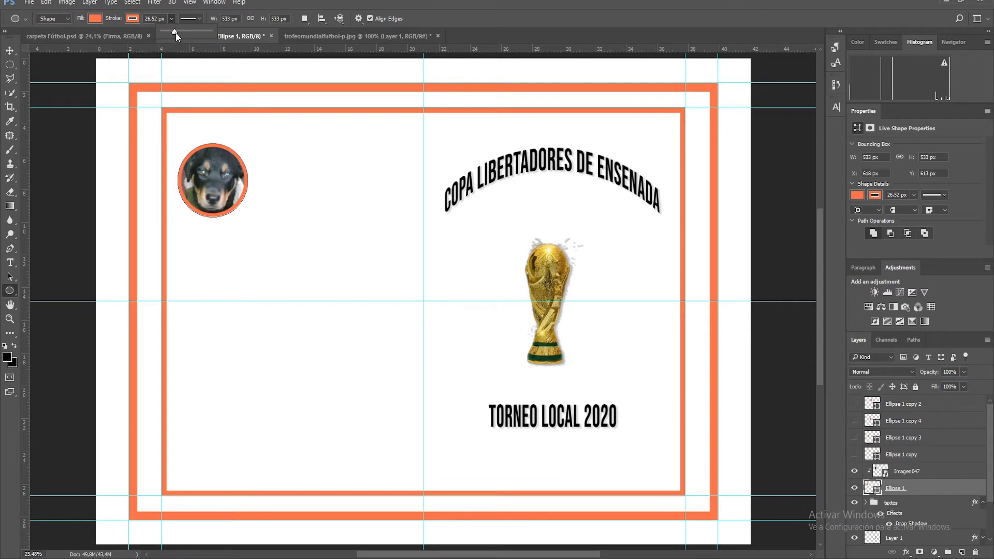
pyautogui.press('Return')
pyautogui.write('25')
pyautogui.press('Return')
# Step: Undo the stroke width change on Ellipse 1
pyautogui.hotkey('alt', 'z')
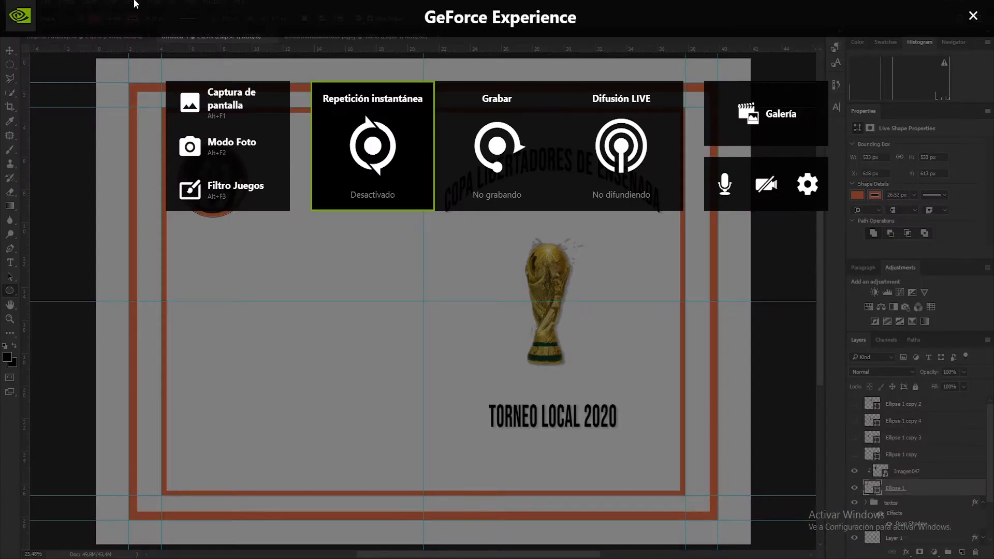
pyautogui.hotkey('alt', 'z')
pyautogui.hotkey('ctrl', 'alt', 'z')
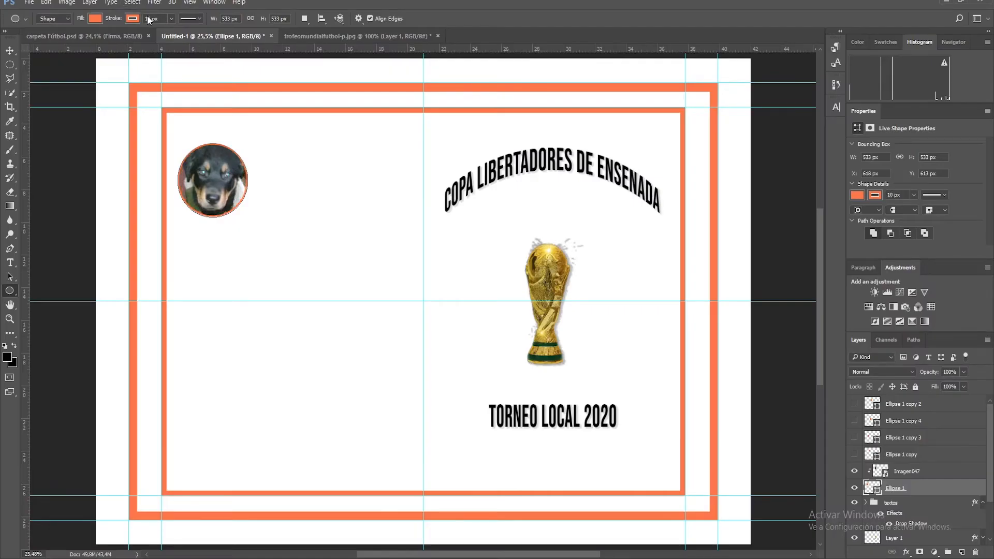
pyautogui.hotkey('alt', 'z')
# Step: Make the Ellipse 1 copy circle visible beside the first clipped photo
pyautogui.click(854, 455)
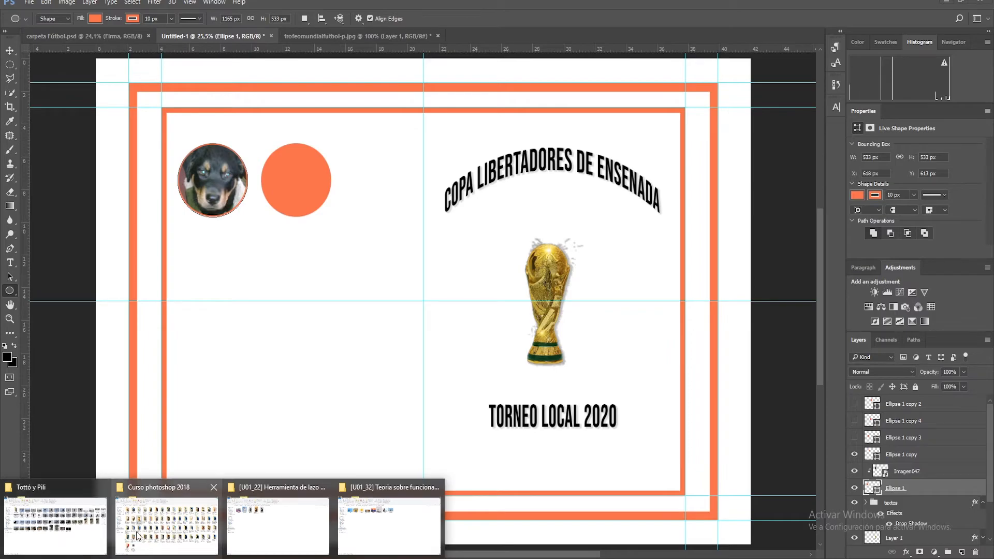
pyautogui.click(85, 511)
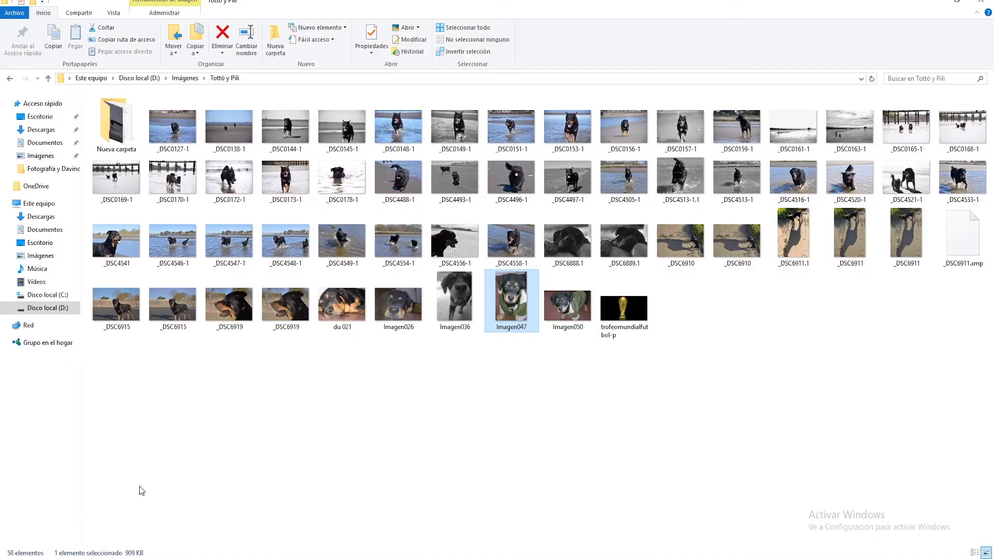
pyautogui.moveTo(336, 308); pyautogui.dragTo(313, 236)
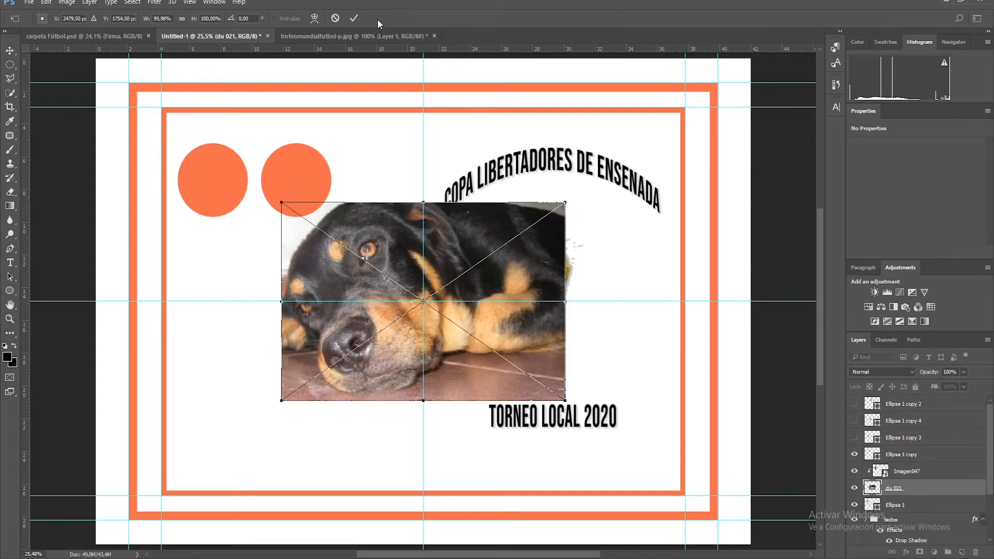
pyautogui.press('Return')
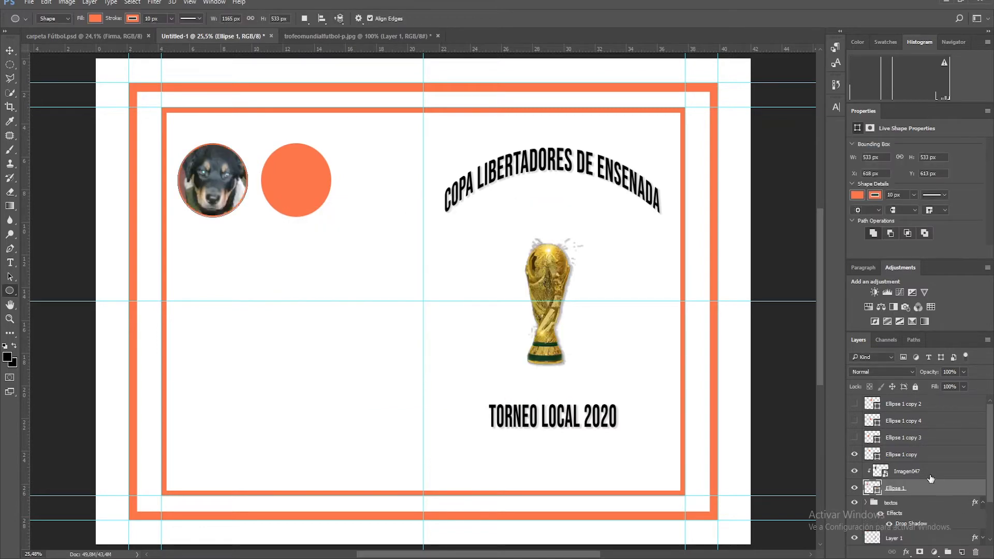
# Step: Place the du 021 photo from the Tottó y Pili folder above Ellipse 1 copy, scaled to about 37% over that circle
pyautogui.click(908, 455)
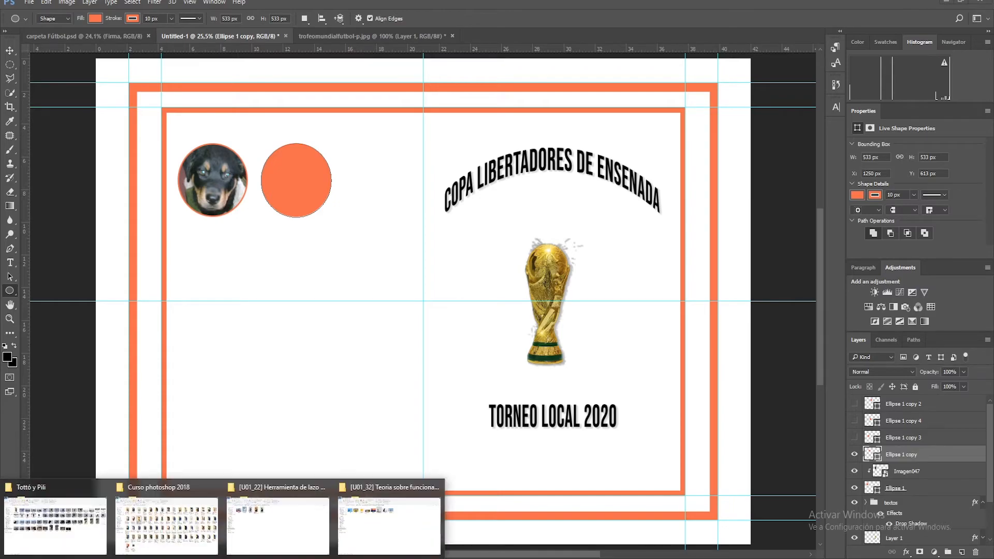
pyautogui.click(86, 499)
pyautogui.moveTo(329, 304); pyautogui.dragTo(308, 174)
pyautogui.moveTo(362, 215); pyautogui.dragTo(294, 112)
pyautogui.moveTo(496, 296); pyautogui.dragTo(343, 189)
pyautogui.moveTo(318, 155); pyautogui.dragTo(351, 193)
pyautogui.moveTo(378, 228); pyautogui.dragTo(338, 206)
pyautogui.moveTo(319, 169); pyautogui.dragTo(357, 142)
pyautogui.moveTo(343, 182)
pyautogui.mouseDown()
pyautogui.moveTo(361, 223)
pyautogui.moveTo(343, 191)
pyautogui.mouseUp()
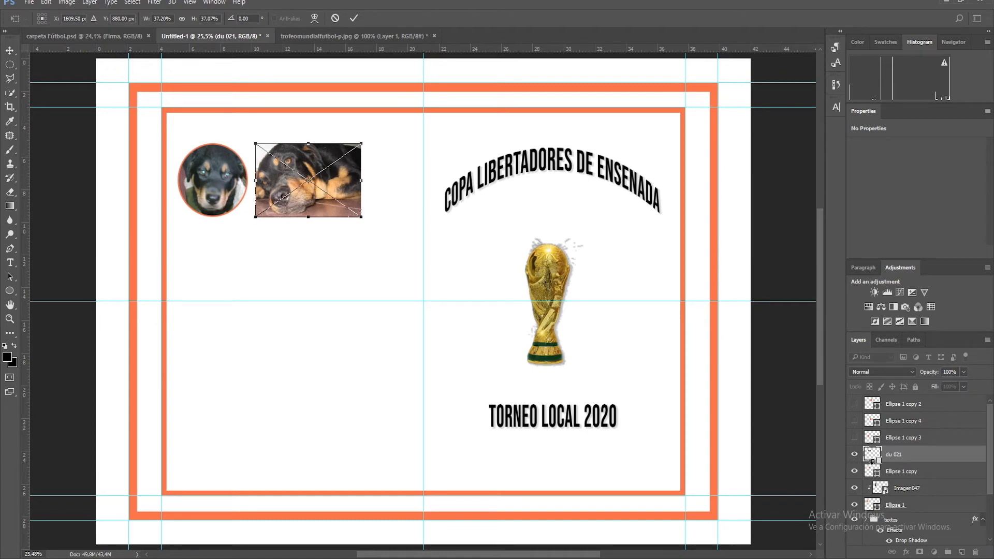
pyautogui.click(354, 18)
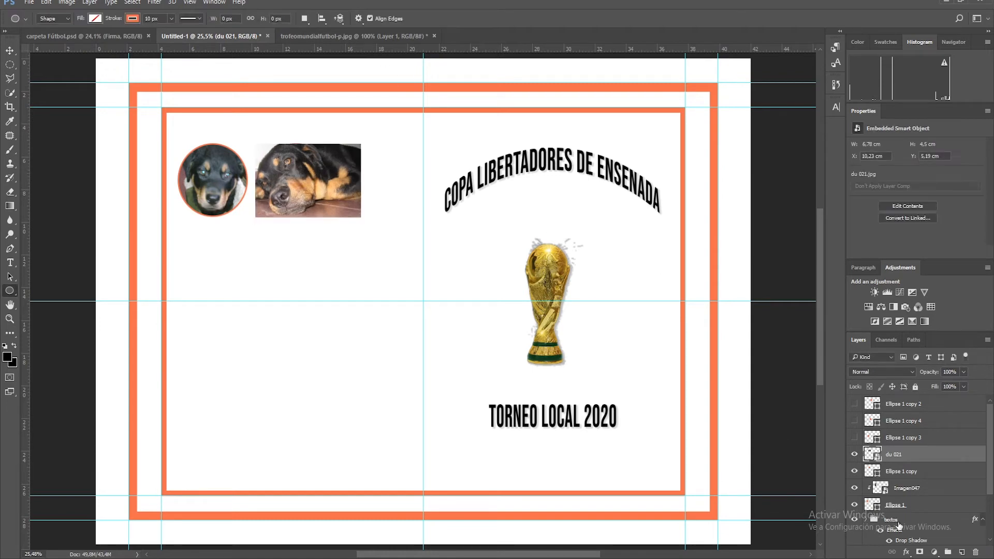
# Step: Clip the du 021 photo to Ellipse 1 copy and reposition it so the dog's face fills the circle
pyautogui.keyDown('alt'); pyautogui.click(875, 463); pyautogui.keyUp('alt')
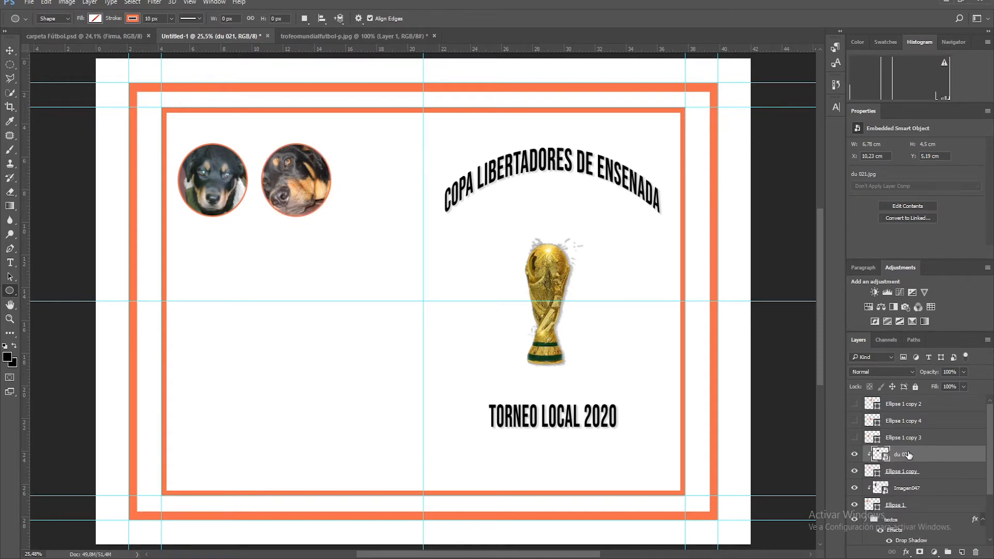
pyautogui.hotkey('ctrl', 't')
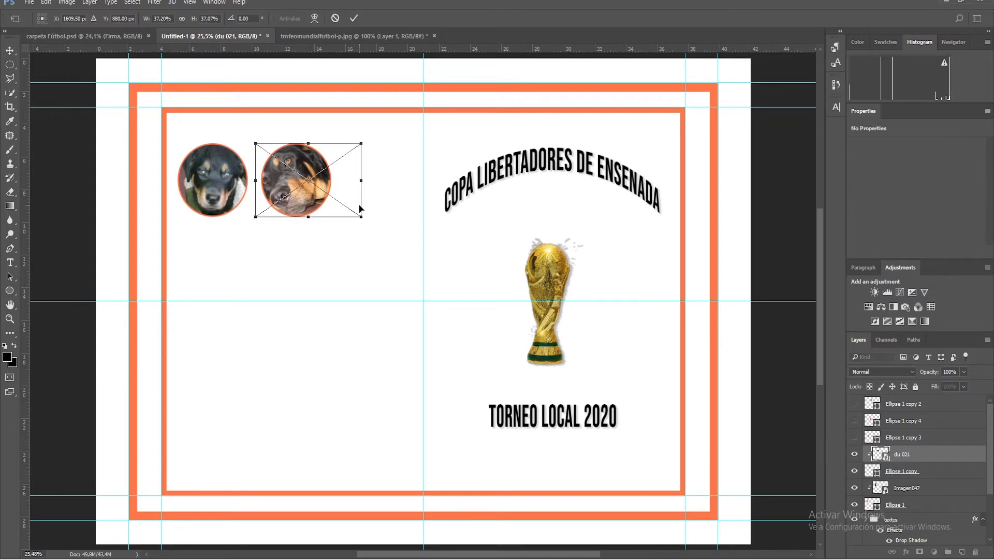
pyautogui.moveTo(361, 217); pyautogui.dragTo(339, 204)
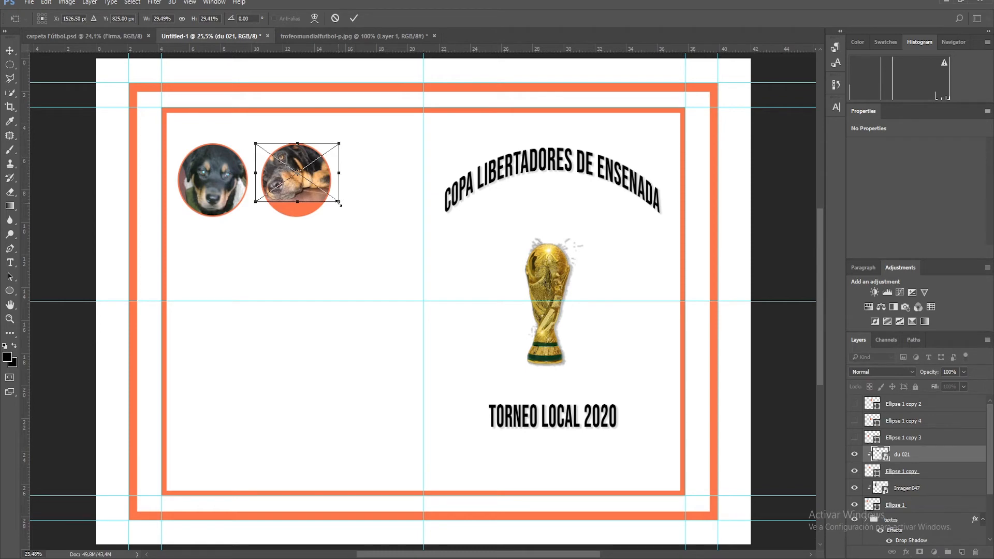
pyautogui.hotkey('ctrl', 'z')
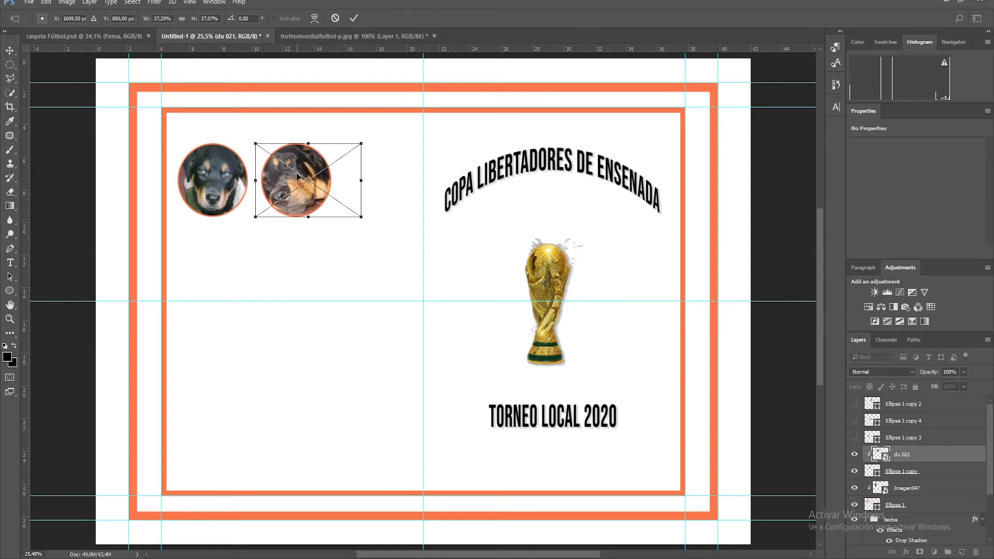
pyautogui.moveTo(291, 183); pyautogui.dragTo(301, 182)
pyautogui.press('Return')
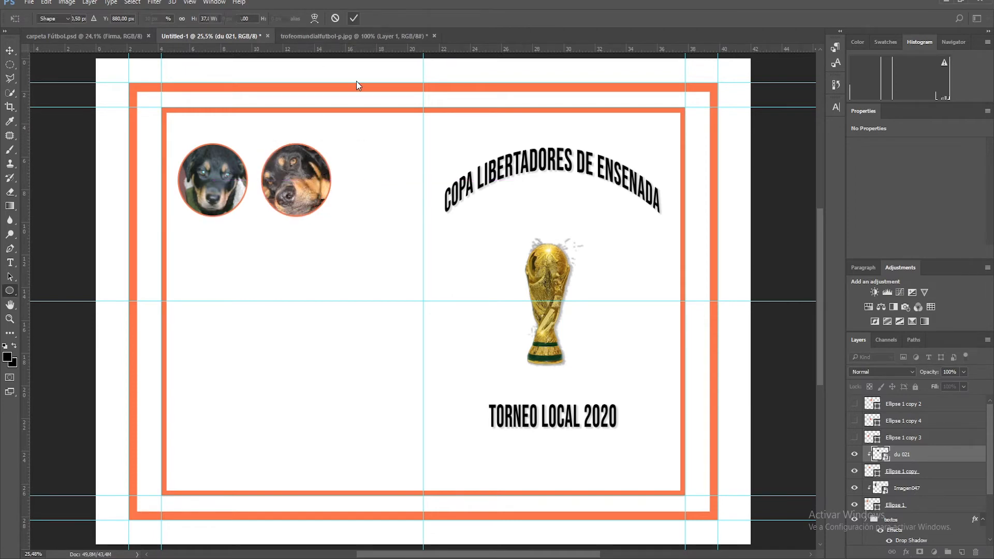
# Step: Show the Ellipse 1 copy 3 circle and place the _DSC4541 photo from the Tottó y Pili folder directly above it as a clipped layer
pyautogui.click(854, 438)
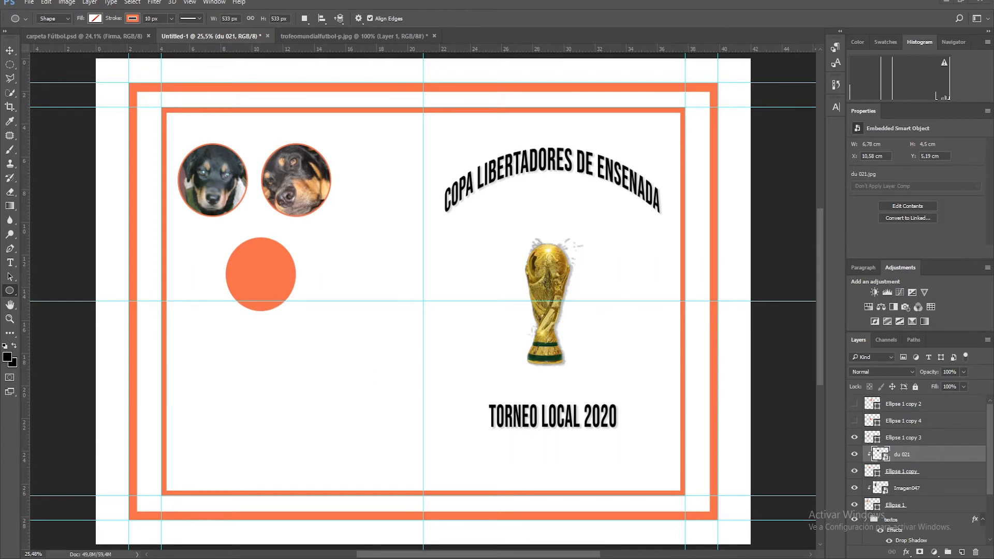
pyautogui.click(75, 533)
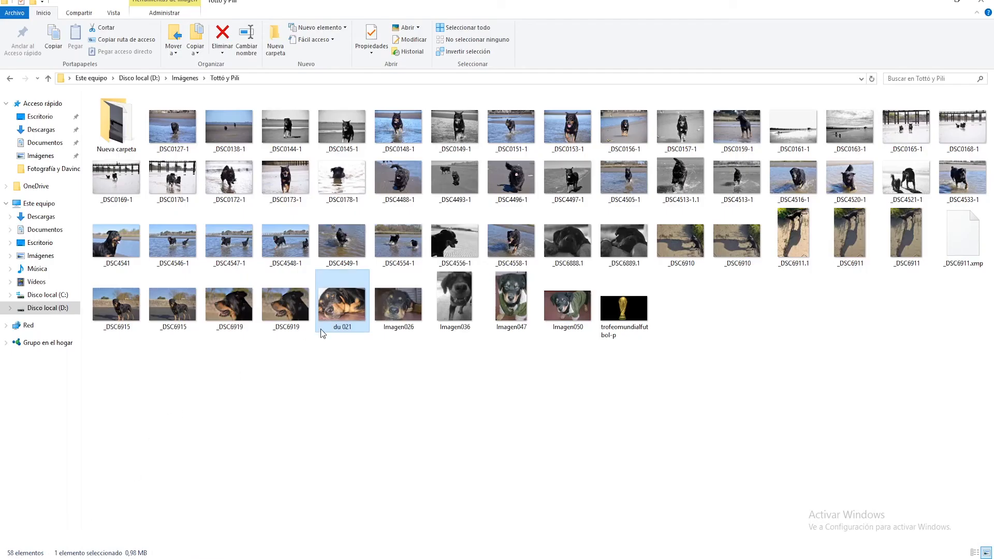
pyautogui.moveTo(105, 241); pyautogui.dragTo(266, 262)
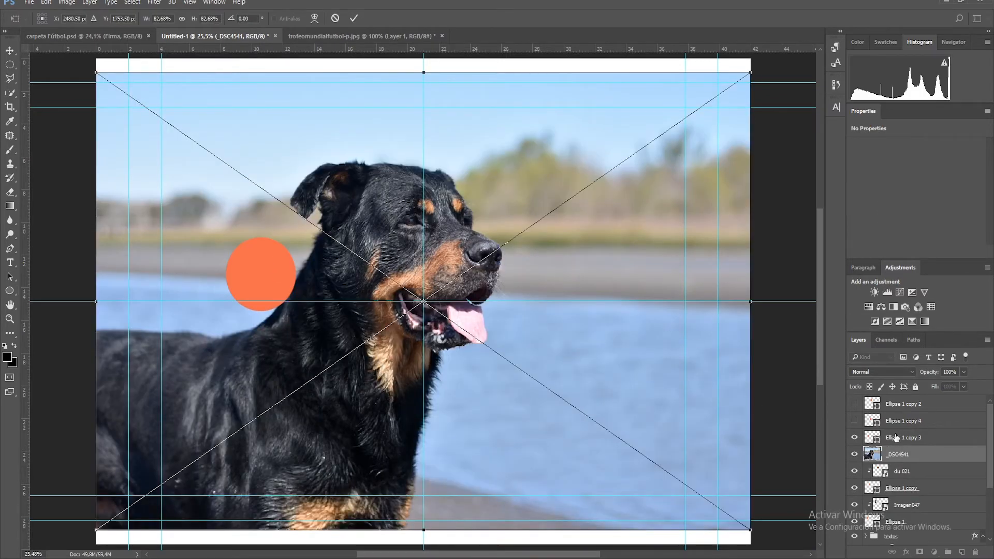
pyautogui.click(353, 18)
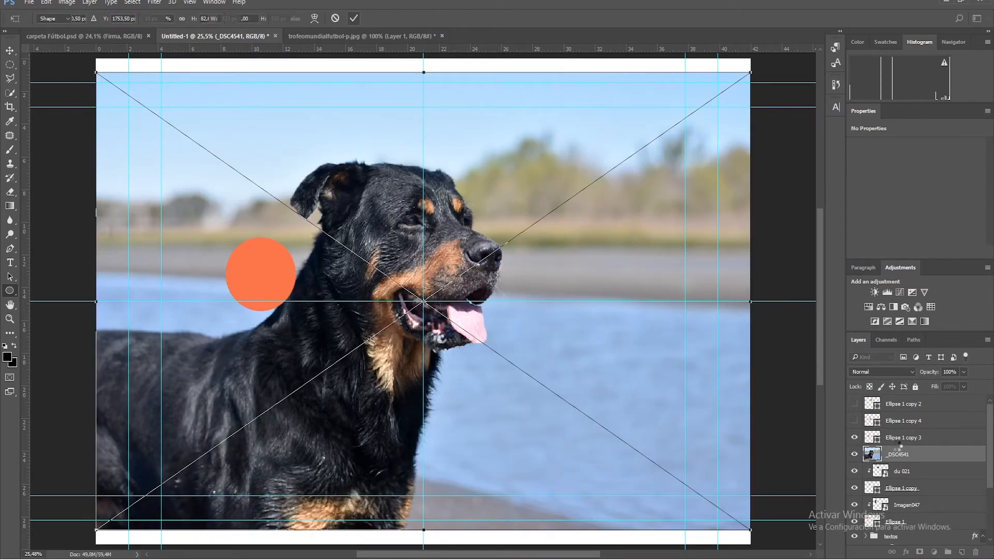
pyautogui.moveTo(884, 455); pyautogui.dragTo(887, 439)
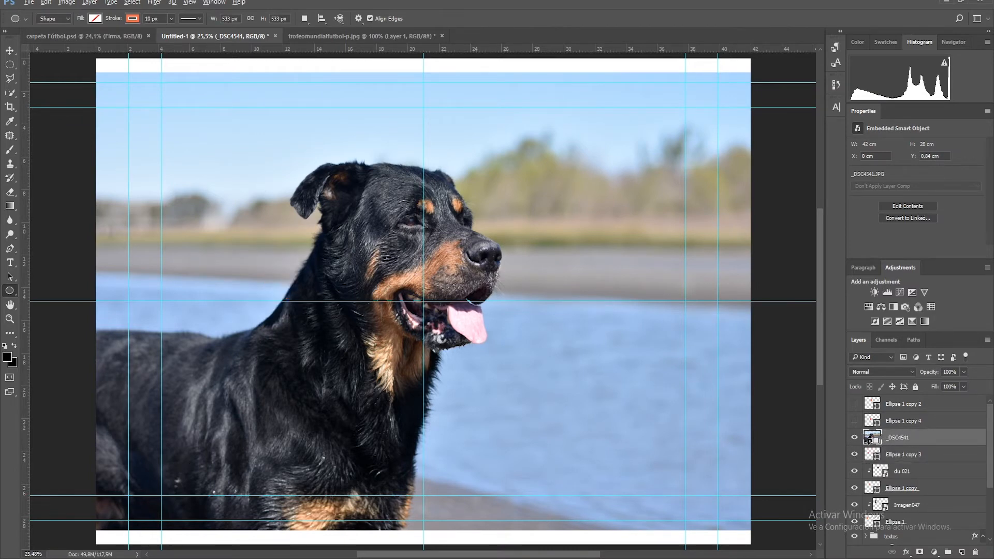
pyautogui.keyDown('alt'); pyautogui.click(874, 445); pyautogui.keyUp('alt')
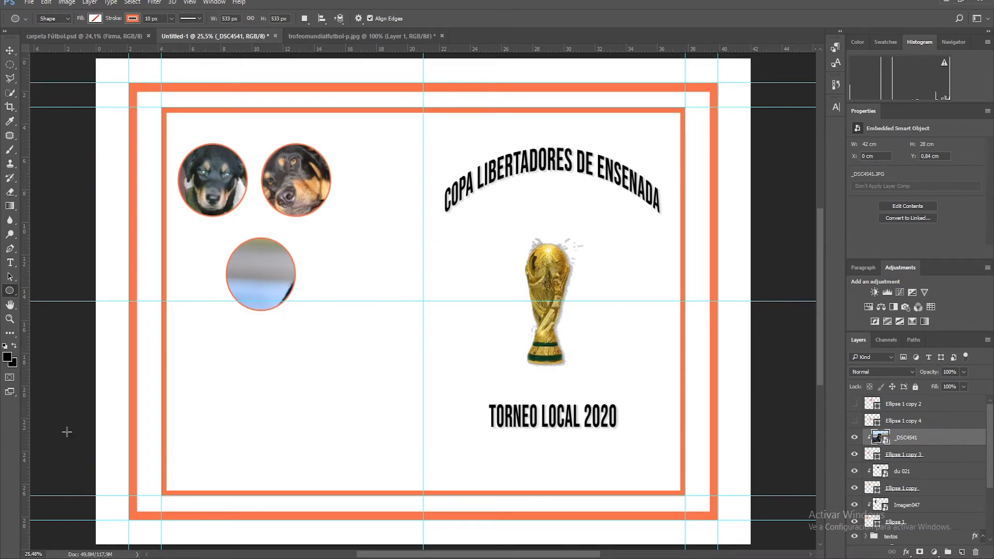
# Step: Scale the _DSC4541 photo to about 22% and position the dog's head inside the Ellipse 1 copy 3 circle
pyautogui.hotkey('ctrl', 't')
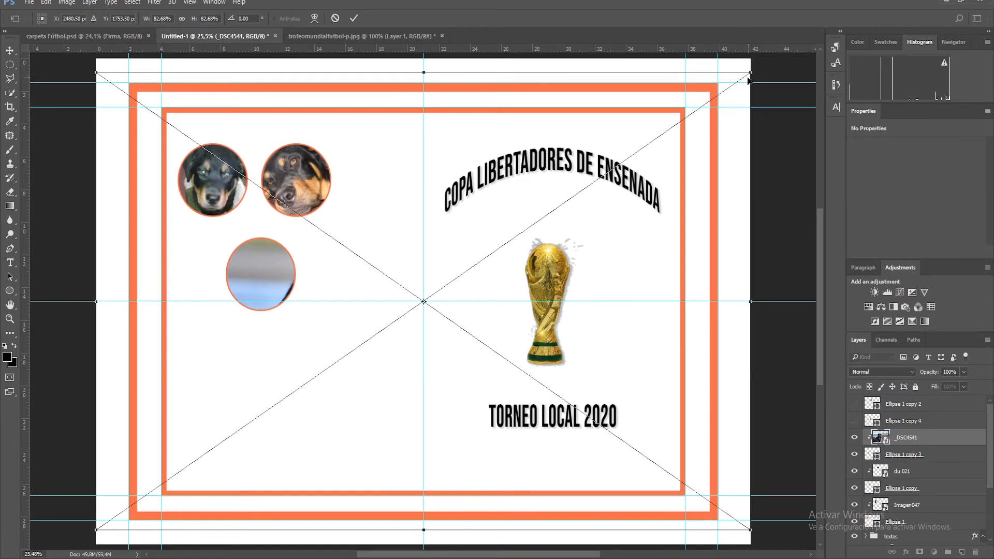
pyautogui.moveTo(750, 72); pyautogui.dragTo(436, 225)
pyautogui.moveTo(340, 330); pyautogui.dragTo(329, 268)
pyautogui.moveTo(474, 466); pyautogui.dragTo(335, 368)
pyautogui.moveTo(299, 298); pyautogui.dragTo(344, 297)
pyautogui.moveTo(383, 372); pyautogui.dragTo(301, 313)
pyautogui.moveTo(271, 268); pyautogui.dragTo(327, 300)
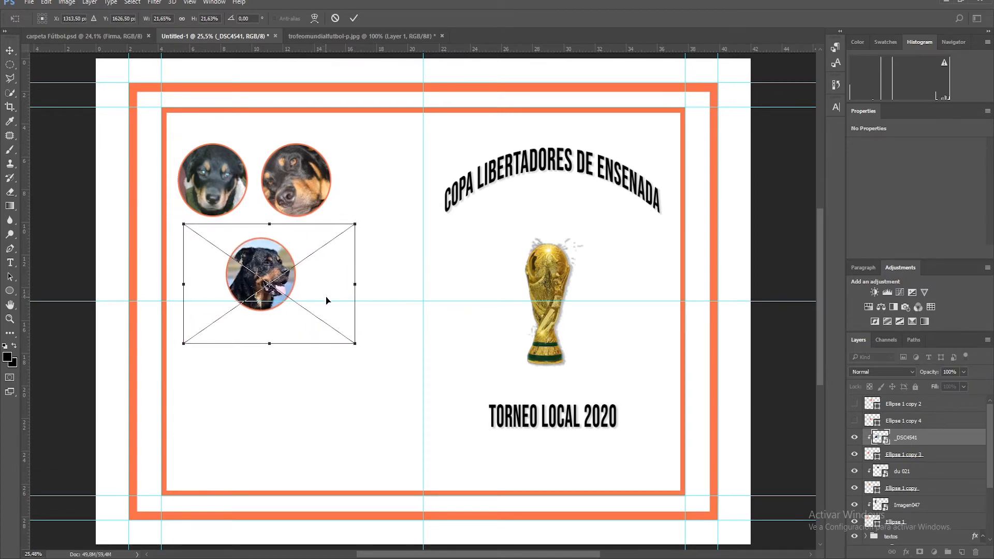
pyautogui.click(354, 18)
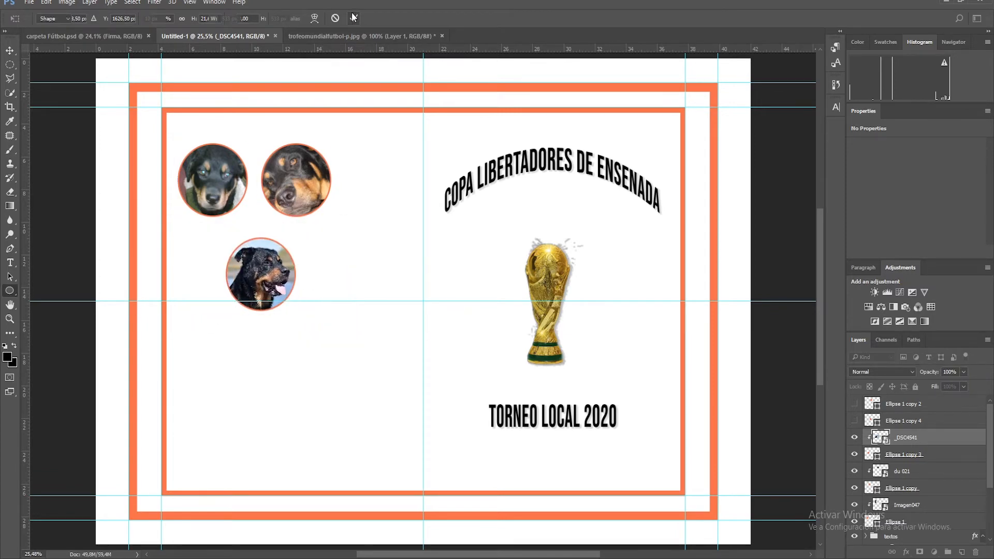
# Step: Show Ellipse 1 copy 4 and place the _DSC4488-1 photo on the layer directly above it, about 16.8 cm wide
pyautogui.click(854, 422)
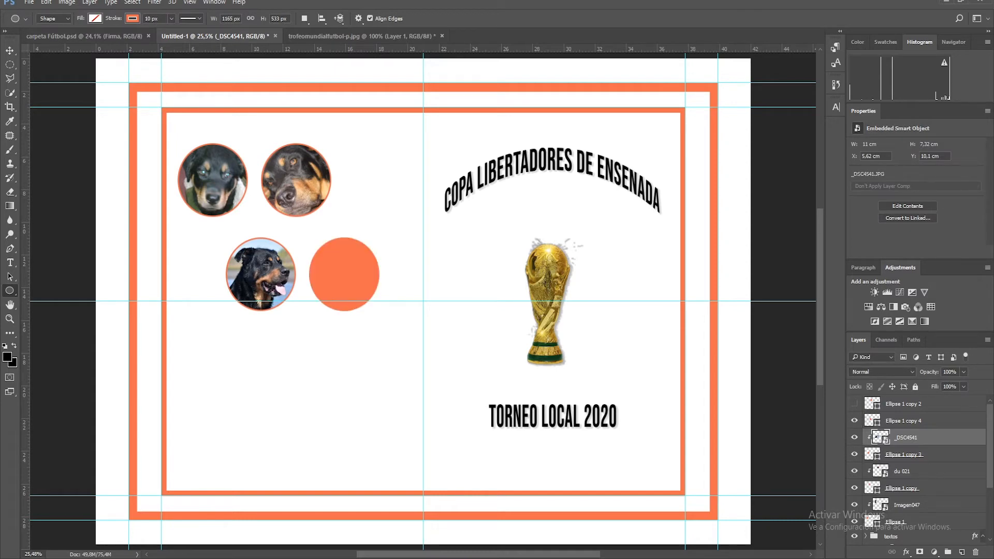
pyautogui.click(171, 558)
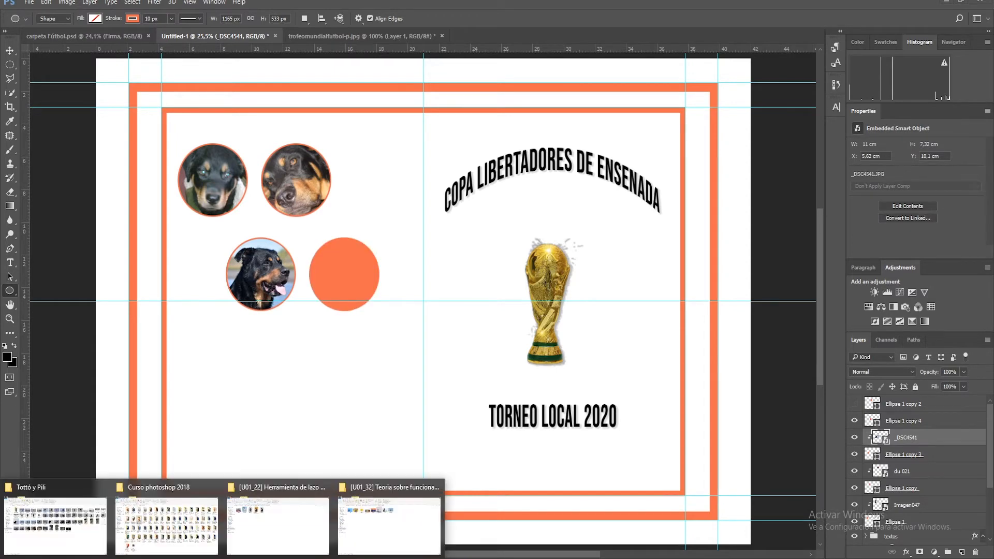
pyautogui.click(87, 537)
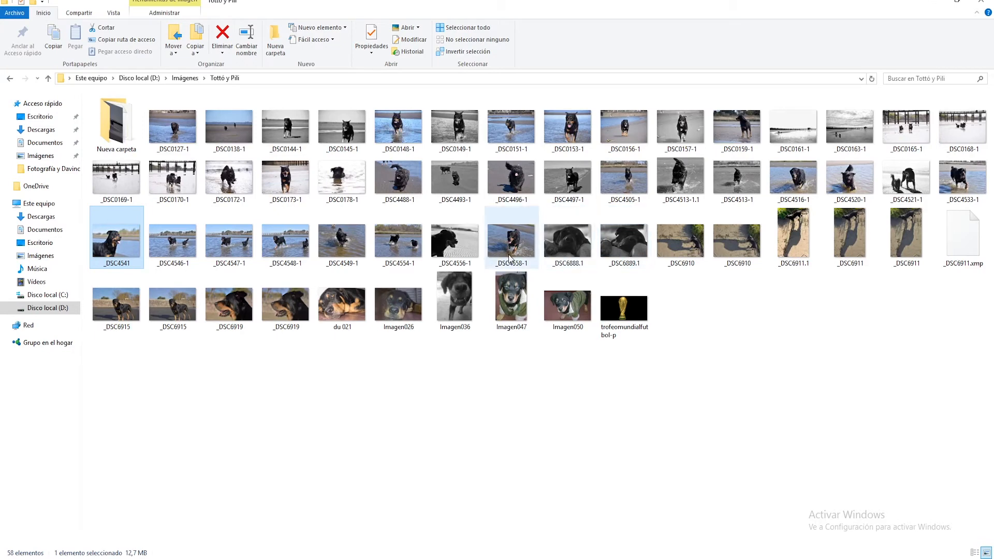
pyautogui.moveTo(399, 181); pyautogui.dragTo(352, 268)
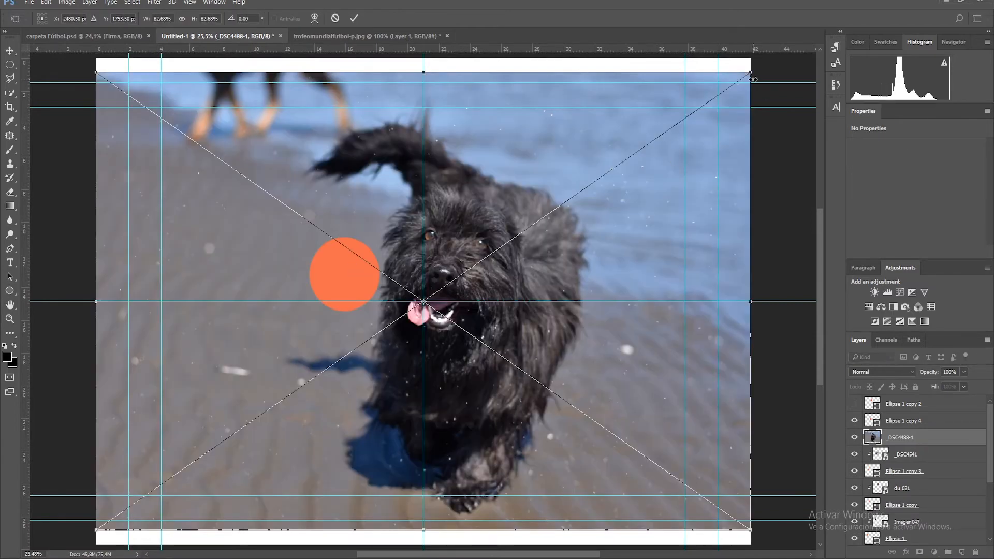
pyautogui.moveTo(753, 74); pyautogui.dragTo(359, 349)
pyautogui.click(353, 18)
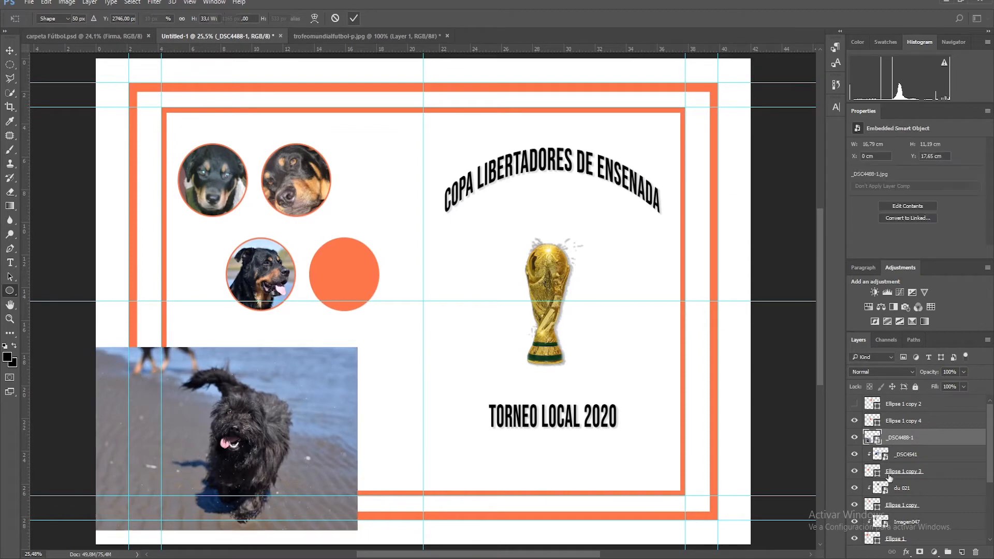
pyautogui.moveTo(899, 437); pyautogui.dragTo(894, 420)
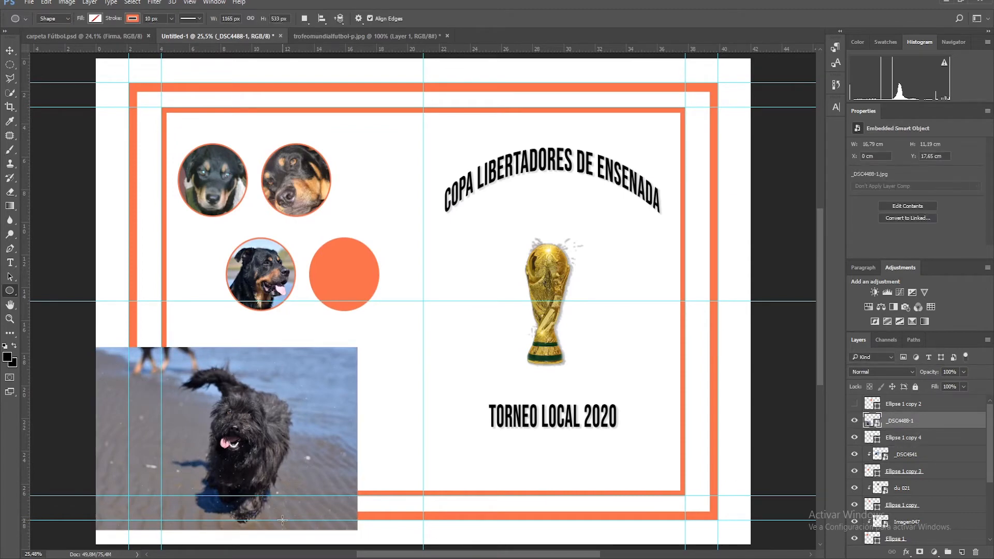
pyautogui.click(319, 443)
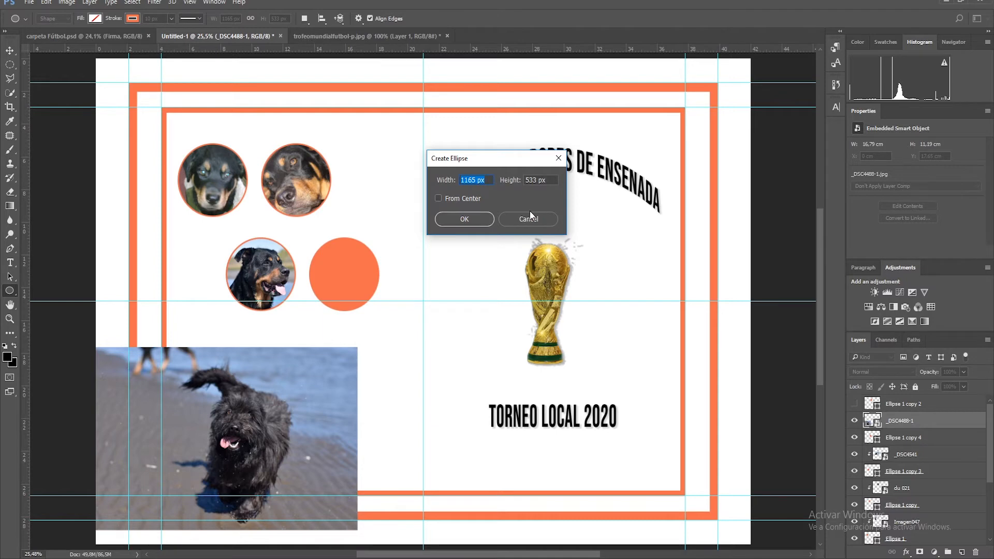
pyautogui.press('BackSpace')
pyautogui.click(525, 220)
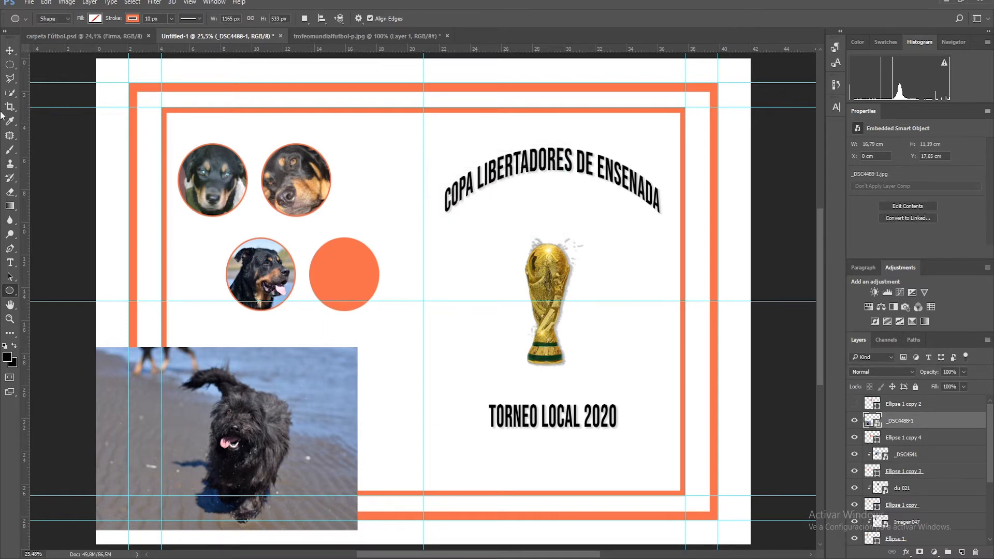
# Step: Shrink the _DSC4488-1 photo to about 17.7% and position it over the Ellipse 1 copy 4 circle
pyautogui.click(9, 50)
pyautogui.moveTo(274, 446); pyautogui.dragTo(334, 334)
pyautogui.moveTo(160, 233); pyautogui.dragTo(283, 312)
pyautogui.moveTo(359, 335); pyautogui.dragTo(350, 260)
pyautogui.click(354, 18)
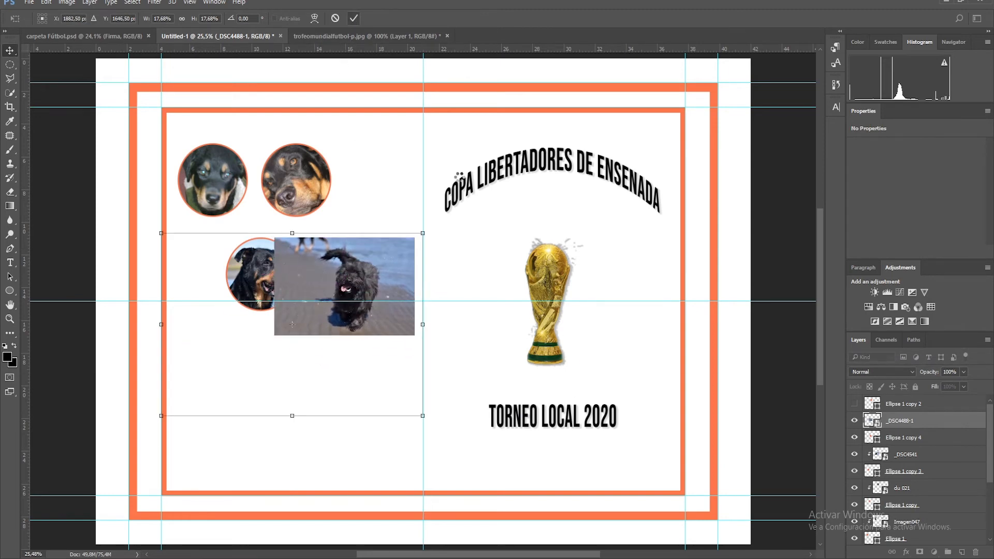
# Step: Clip the _DSC4488-1 photo to Ellipse 1 copy 4 and nudge it until the black dog sits well inside the circle
pyautogui.moveTo(872, 428); pyautogui.dragTo(873, 428)
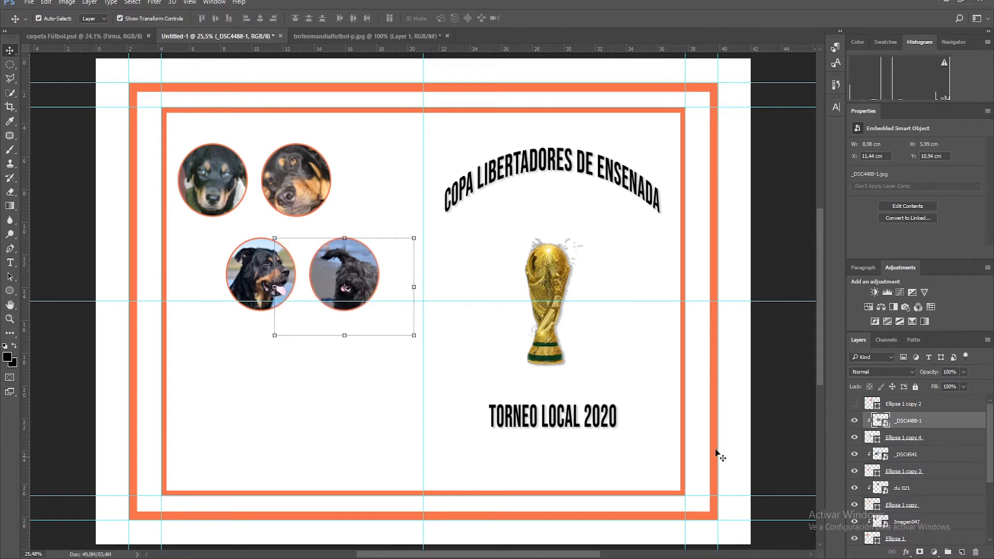
pyautogui.moveTo(361, 271); pyautogui.dragTo(350, 267)
pyautogui.press('Right')
pyautogui.press('Right')
pyautogui.press('Right')
pyautogui.press('Right')
pyautogui.press('Right')
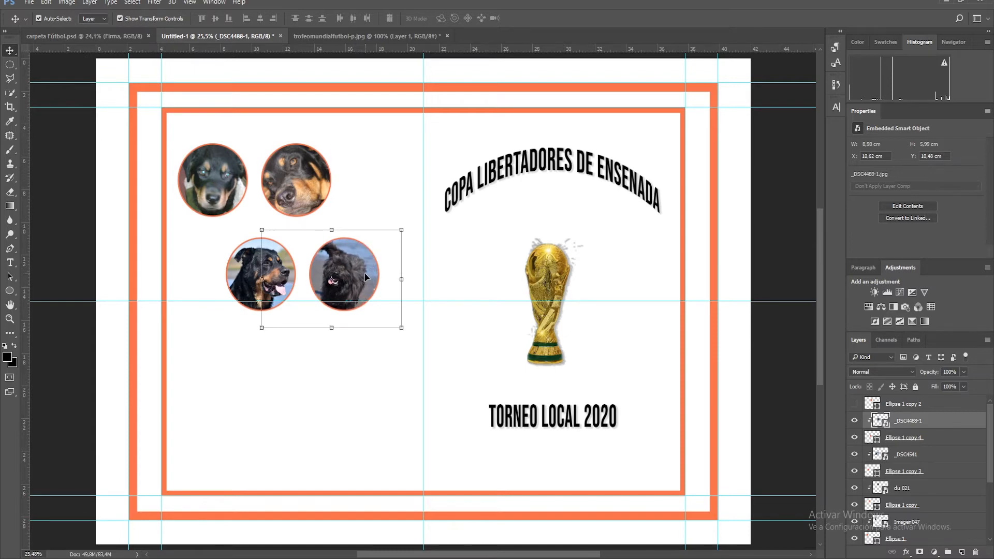
pyautogui.press('Up')
pyautogui.press('Up')
pyautogui.press('Up')
pyautogui.press('Up')
pyautogui.press('Up')
pyautogui.press('Right')
pyautogui.press('Right')
pyautogui.press('Right')
pyautogui.press('Right')
pyautogui.press('Up')
pyautogui.press('Up')
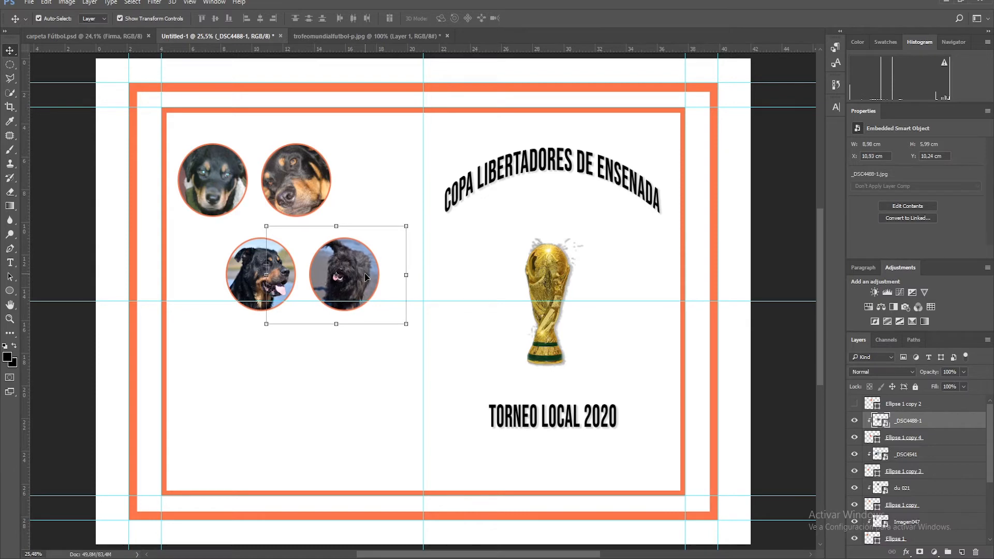
# Step: Show Ellipse 1 copy 2, place the _DSC6919 photo on the layer directly above it and clip the photo to that circle
pyautogui.click(854, 403)
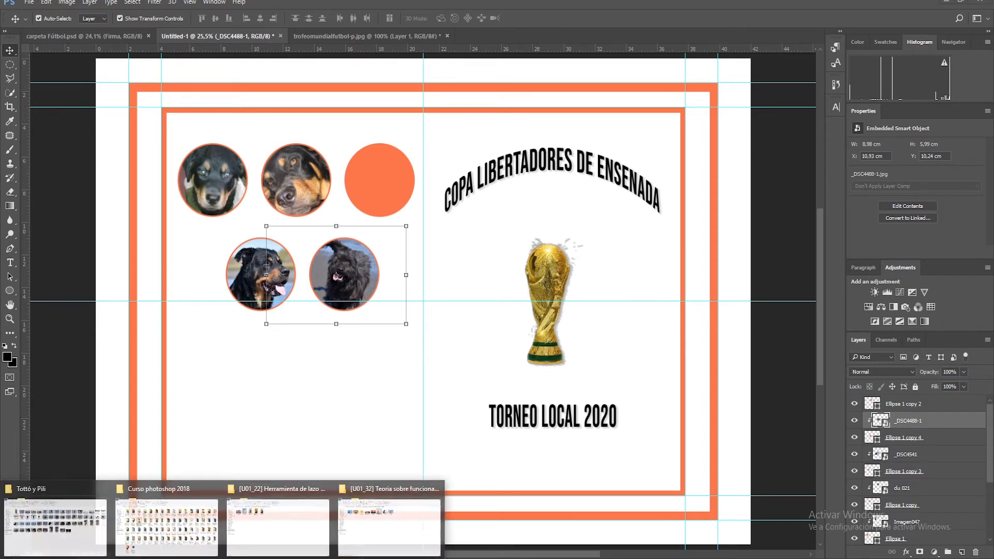
pyautogui.click(55, 523)
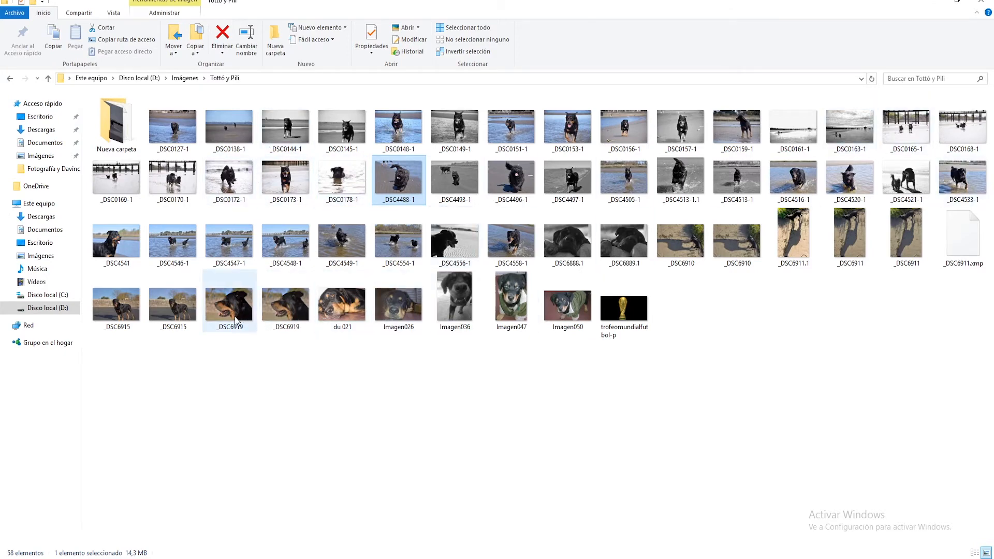
pyautogui.moveTo(229, 320); pyautogui.dragTo(381, 190)
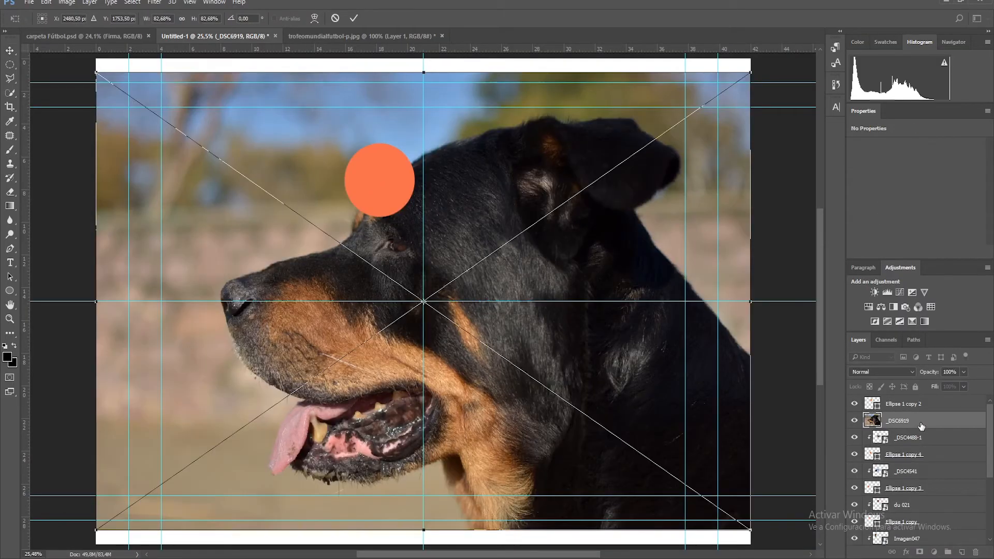
pyautogui.click(350, 19)
pyautogui.moveTo(891, 424); pyautogui.dragTo(888, 399)
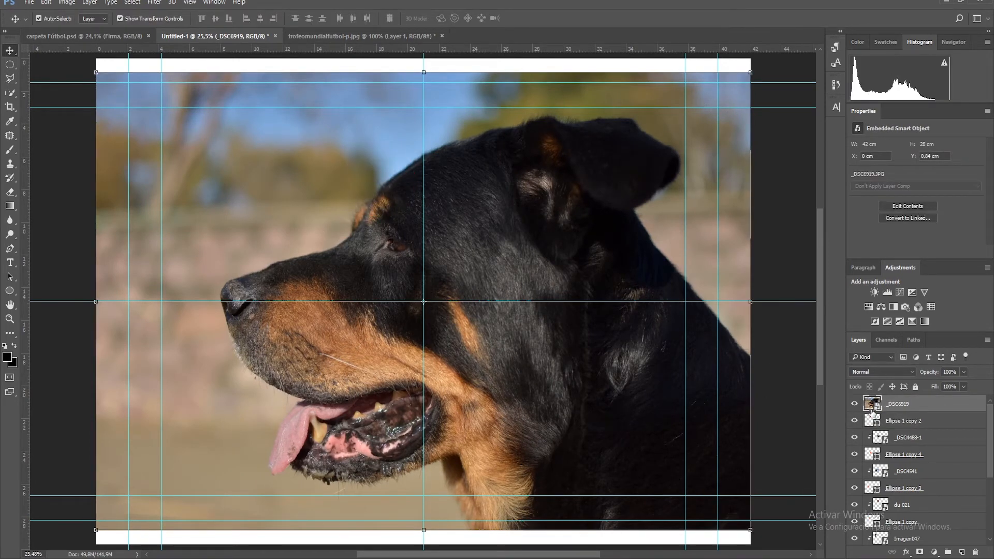
pyautogui.keyDown('alt'); pyautogui.click(875, 411); pyautogui.keyUp('alt')
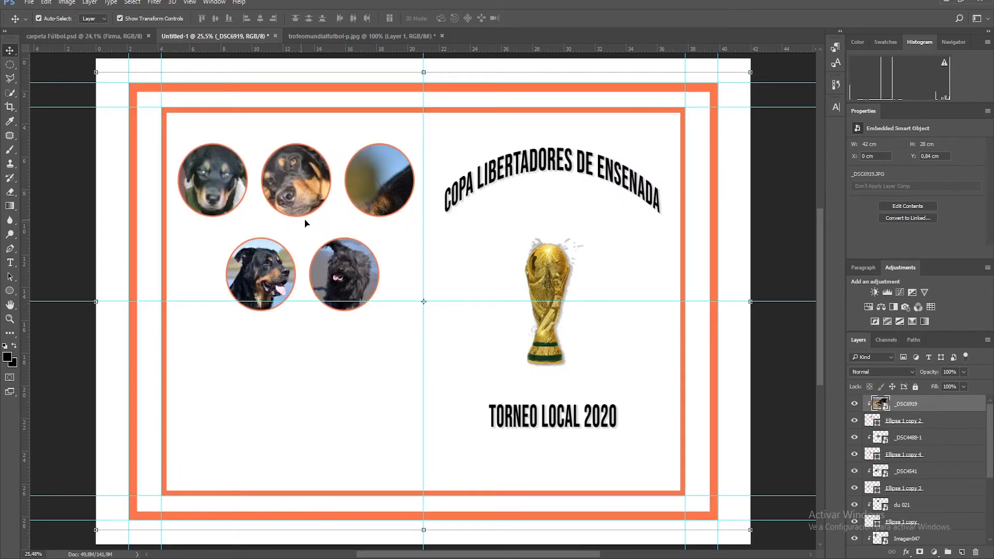
# Step: Scale the _DSC6919 photo to about 22% and move it over the Ellipse 1 copy 2 circle
pyautogui.hotkey('ctrl', 't')
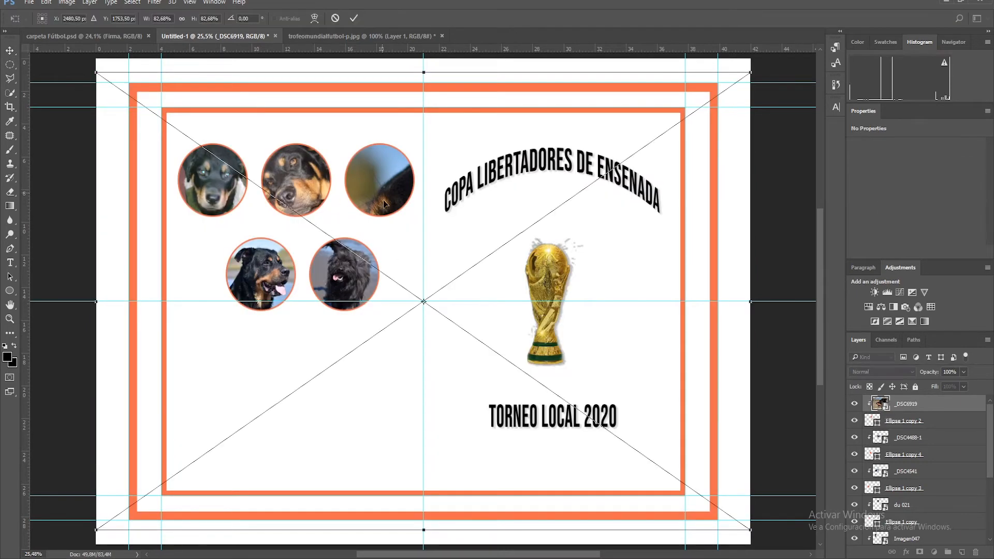
pyautogui.moveTo(753, 67); pyautogui.dragTo(270, 409)
pyautogui.moveTo(267, 452); pyautogui.dragTo(440, 162)
pyautogui.click(358, 19)
# Step: Shrink the _DSC6919 photo to about 13.4% and position the dog's head so the photo fills the Ellipse 1 copy 2 circle
pyautogui.click(63, 2)
pyautogui.moveTo(50, 4)
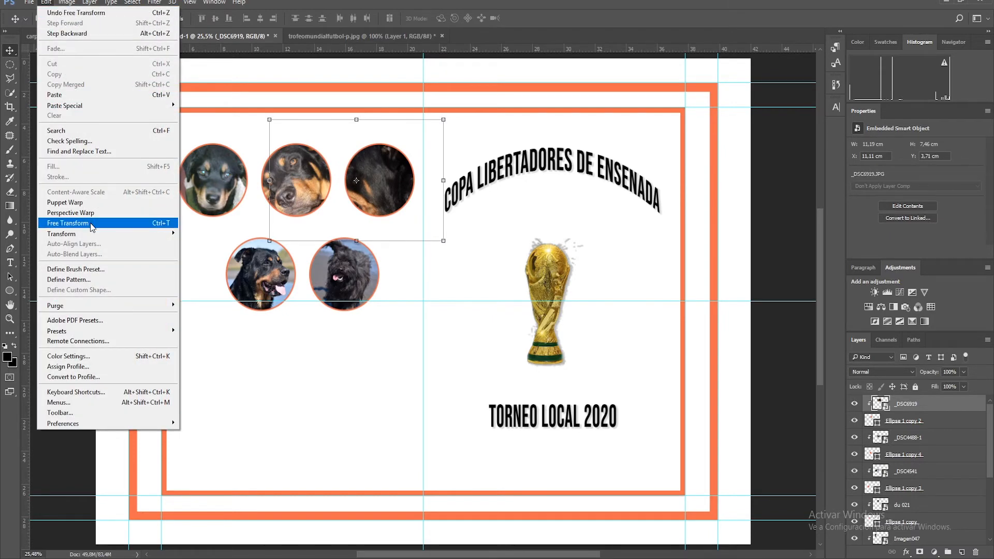
pyautogui.click(138, 226)
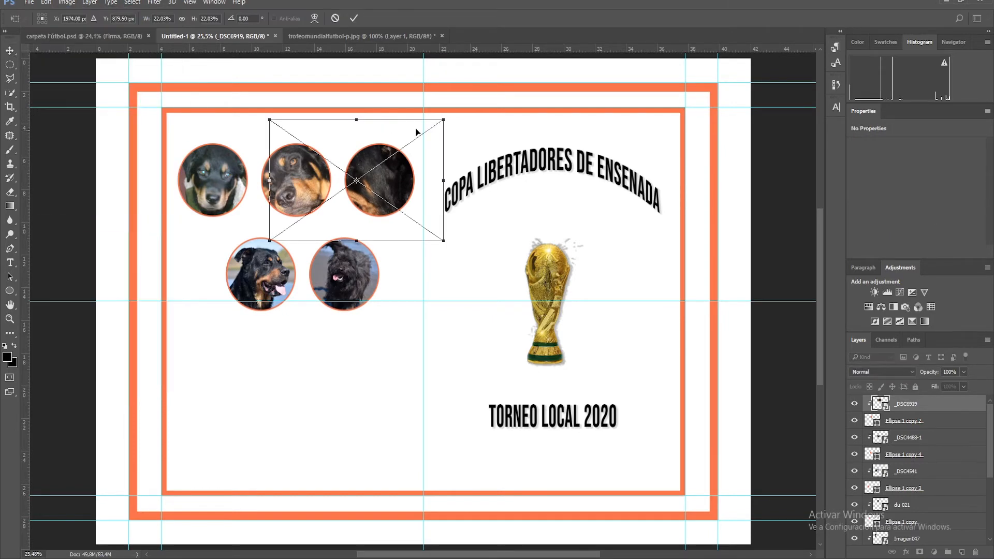
pyautogui.moveTo(444, 121); pyautogui.dragTo(385, 161)
pyautogui.moveTo(362, 201); pyautogui.dragTo(402, 186)
pyautogui.moveTo(308, 149); pyautogui.dragTo(379, 163)
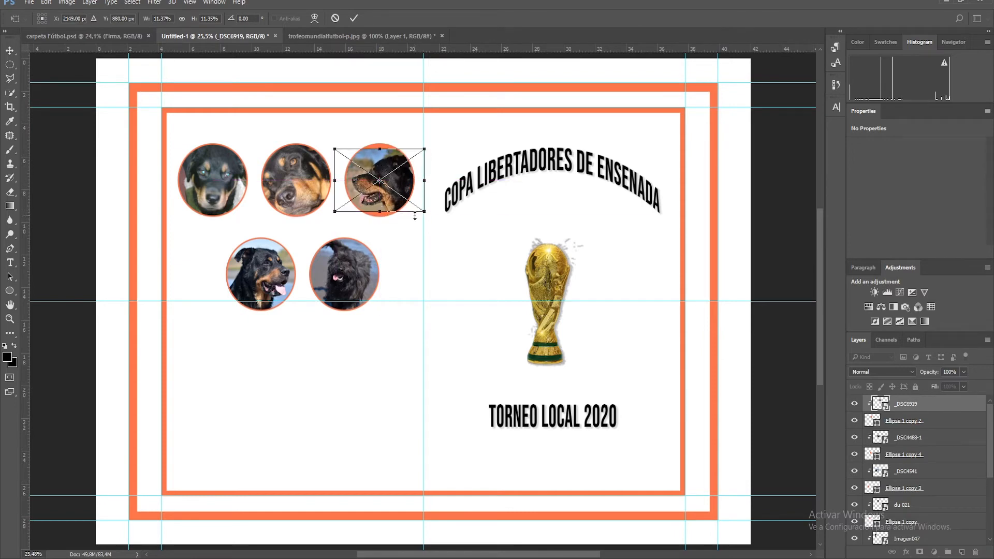
pyautogui.moveTo(423, 211); pyautogui.dragTo(432, 217)
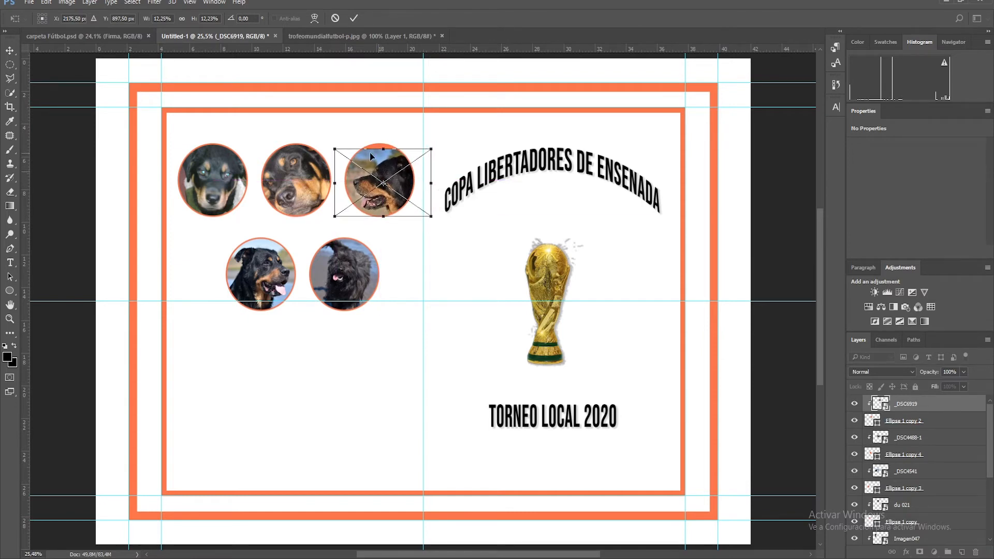
pyautogui.moveTo(332, 146); pyautogui.dragTo(327, 138)
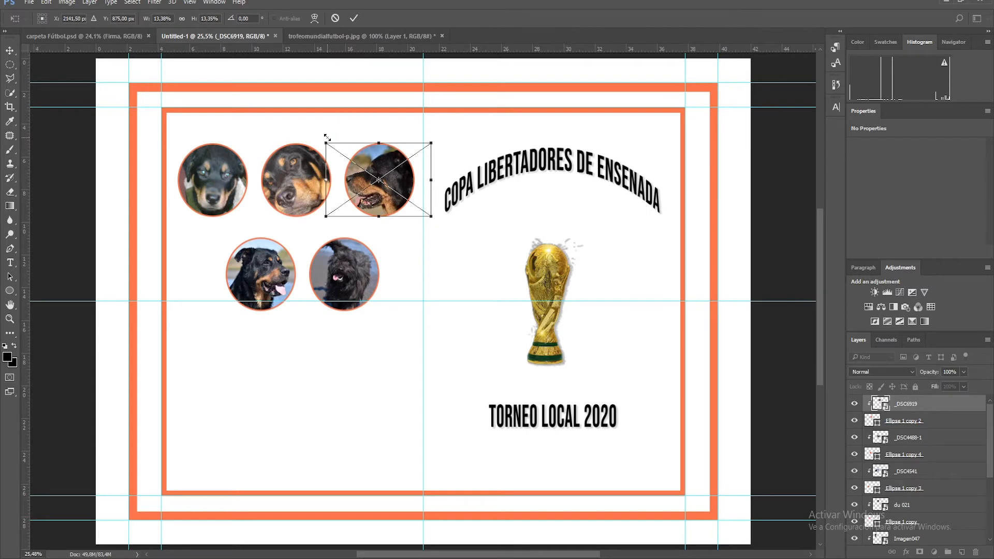
pyautogui.click(354, 18)
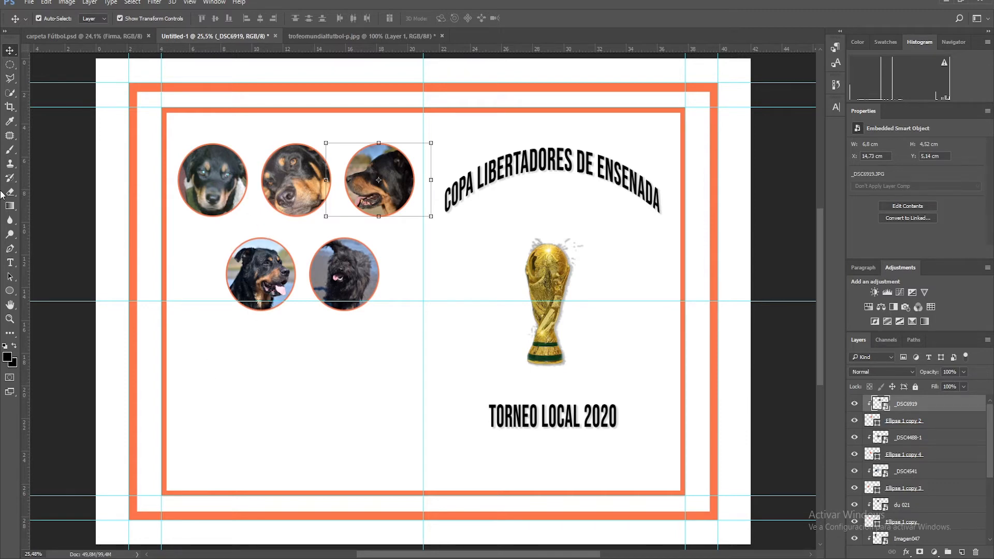
# Step: Add a two-line text below the dog circles reading "EQUIPO 2020 CATEGORIA" and "CANINA"
pyautogui.click(10, 263)
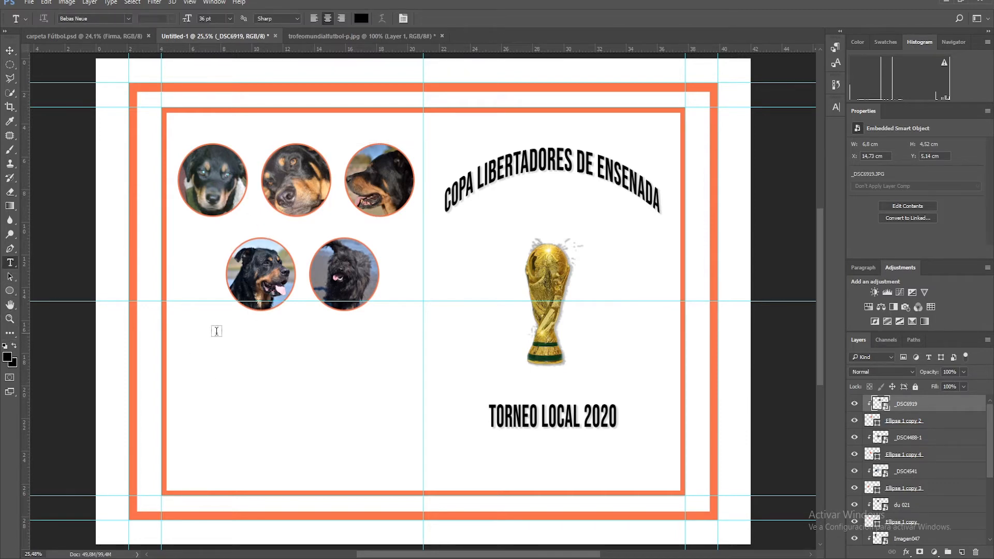
pyautogui.click(216, 331)
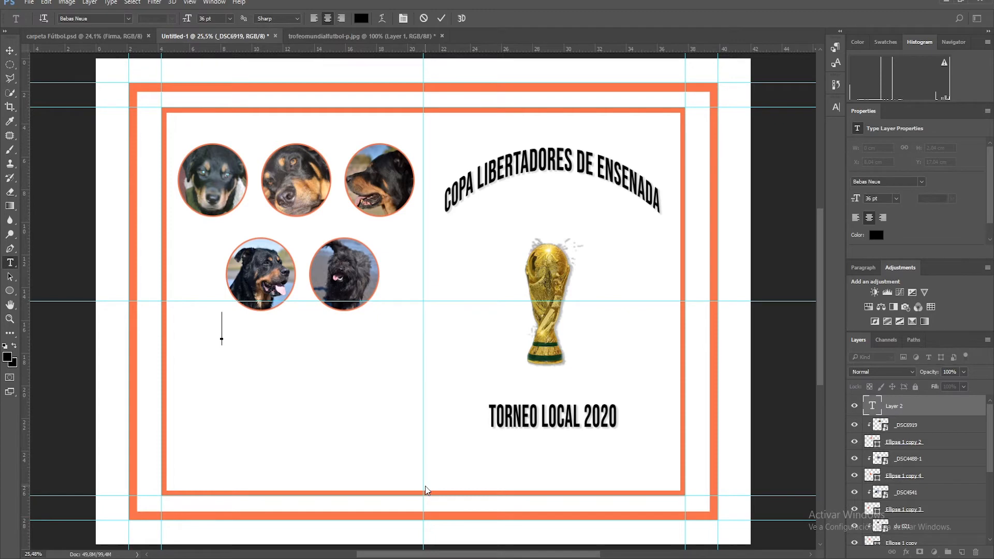
pyautogui.write('EQUI')
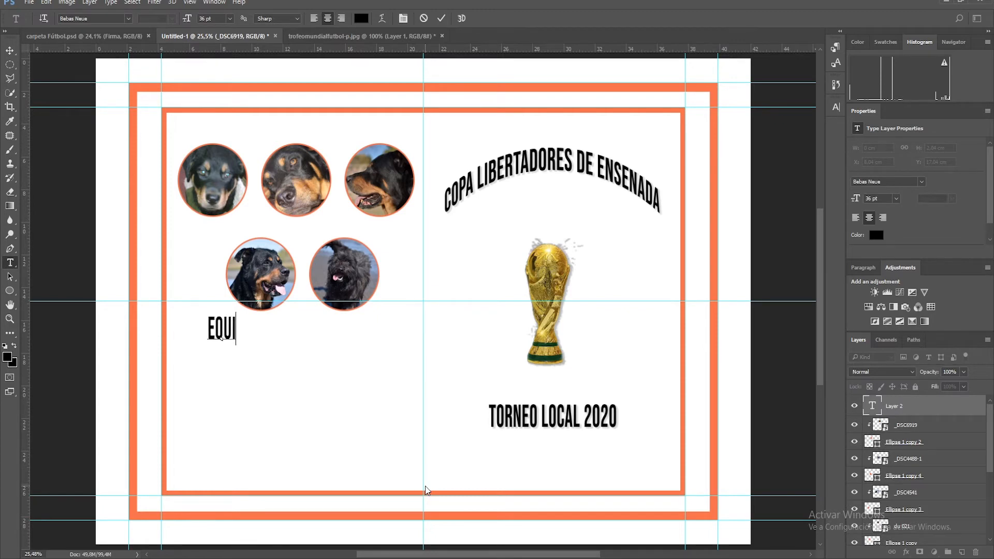
pyautogui.write('PO 202')
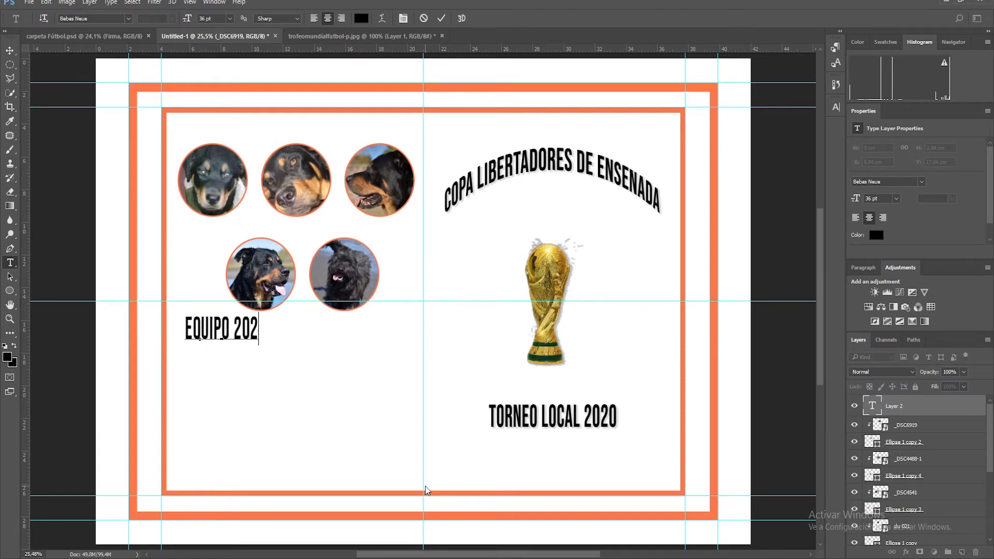
pyautogui.write('0 CATEGORIA')
pyautogui.press('Return')
pyautogui.write('CNO')
pyautogui.press('BackSpace')
pyautogui.press('BackSpace')
pyautogui.write('ANINA')
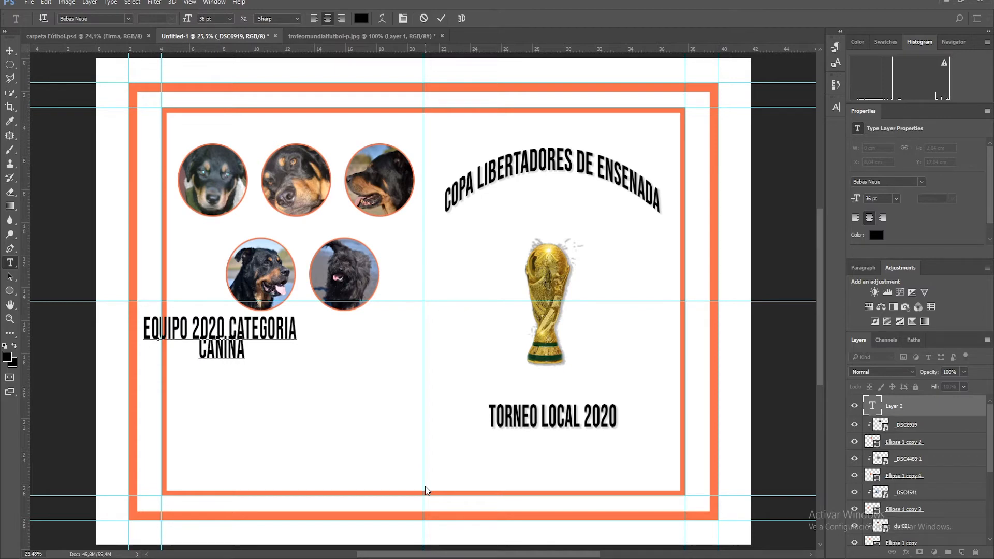
# Step: Keep both lines of the team caption centre-aligned and set their leading to Auto
pyautogui.moveTo(253, 348); pyautogui.dragTo(132, 322)
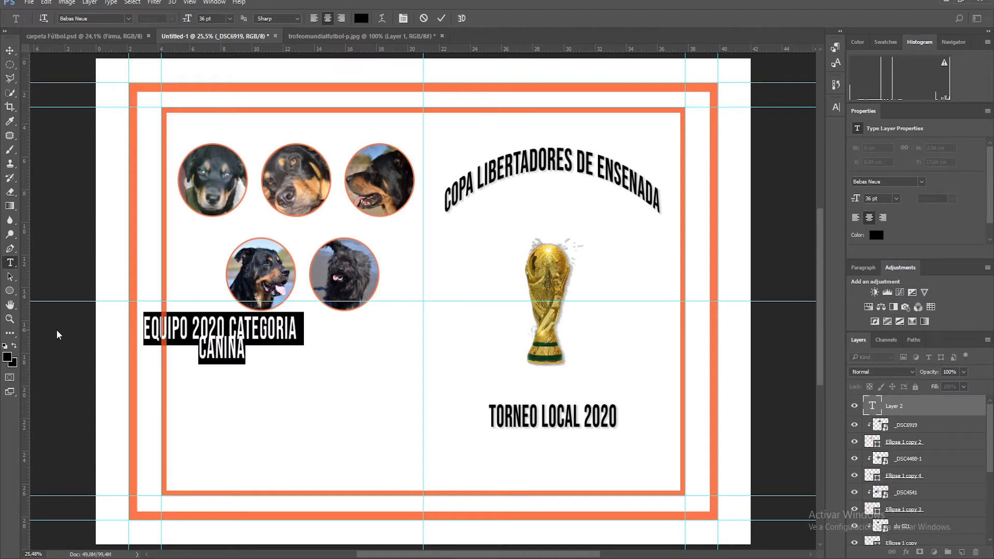
pyautogui.click(882, 218)
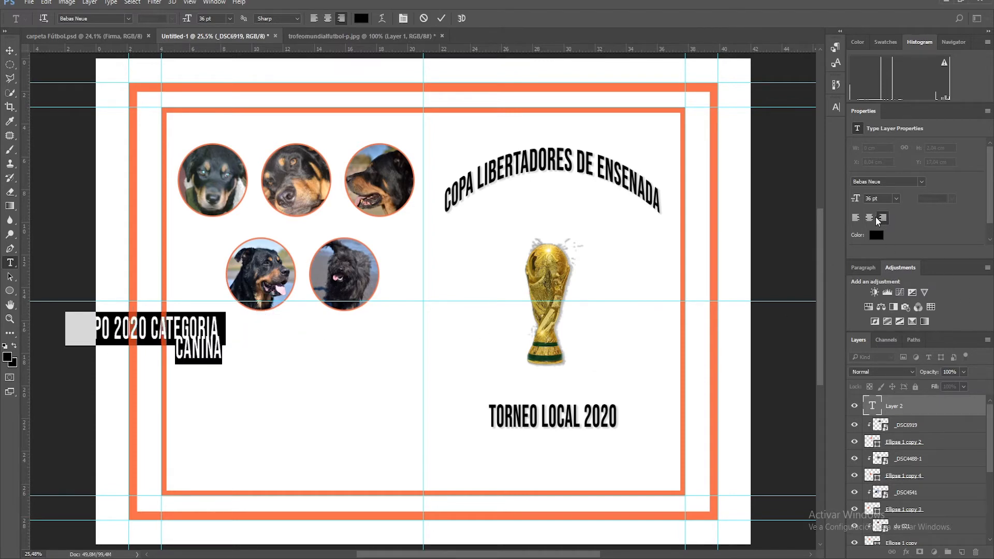
pyautogui.click(855, 218)
pyautogui.click(870, 216)
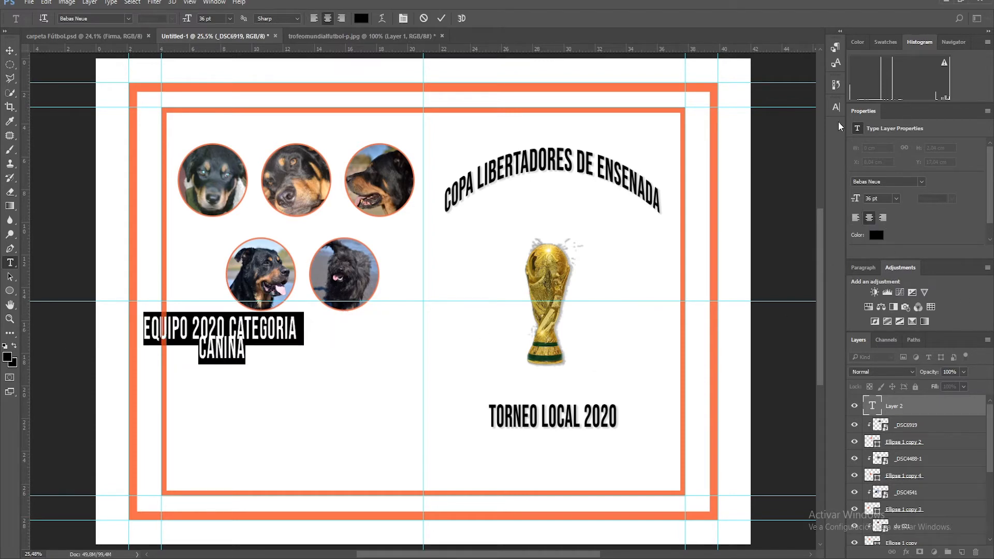
pyautogui.click(835, 107)
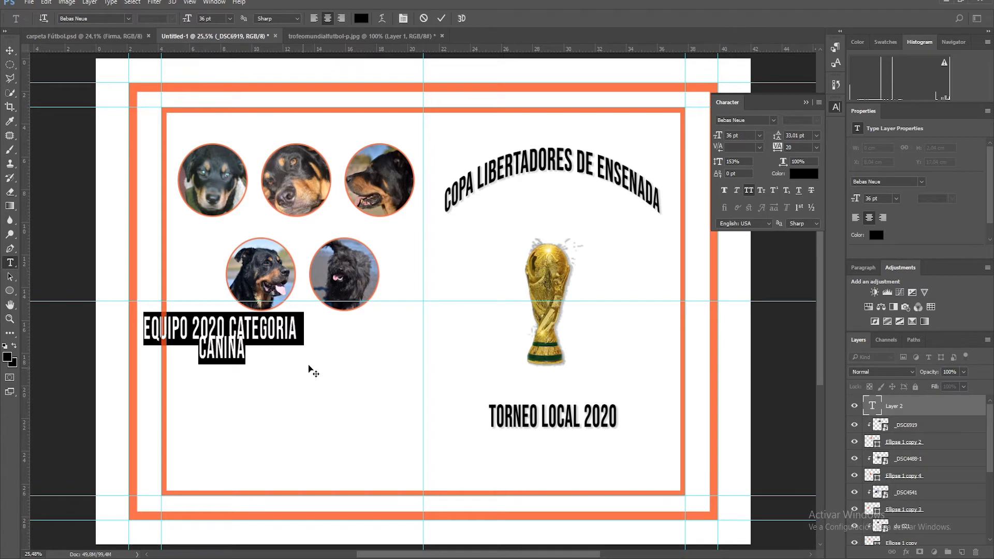
pyautogui.moveTo(776, 139); pyautogui.dragTo(730, 146)
pyautogui.click(794, 135)
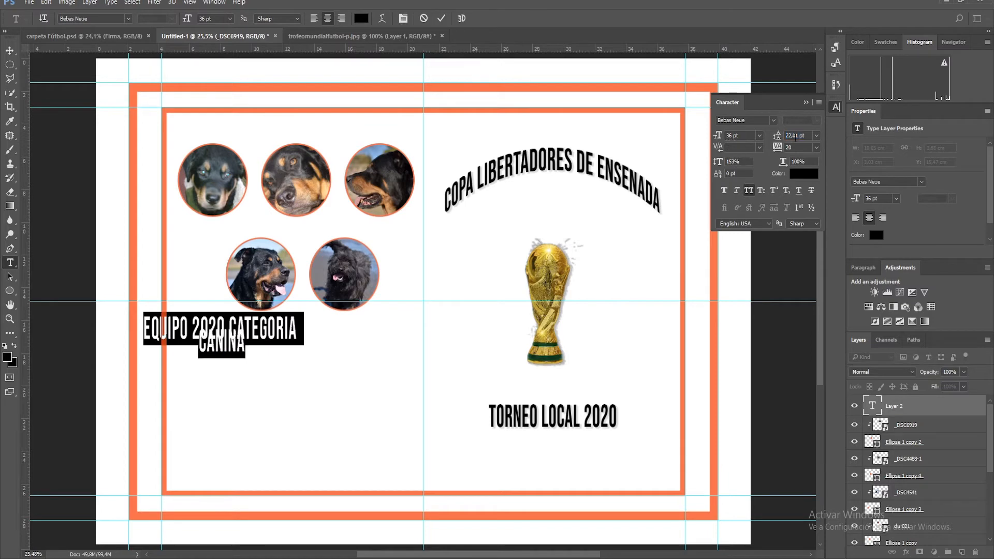
pyautogui.click(816, 136)
pyautogui.click(799, 143)
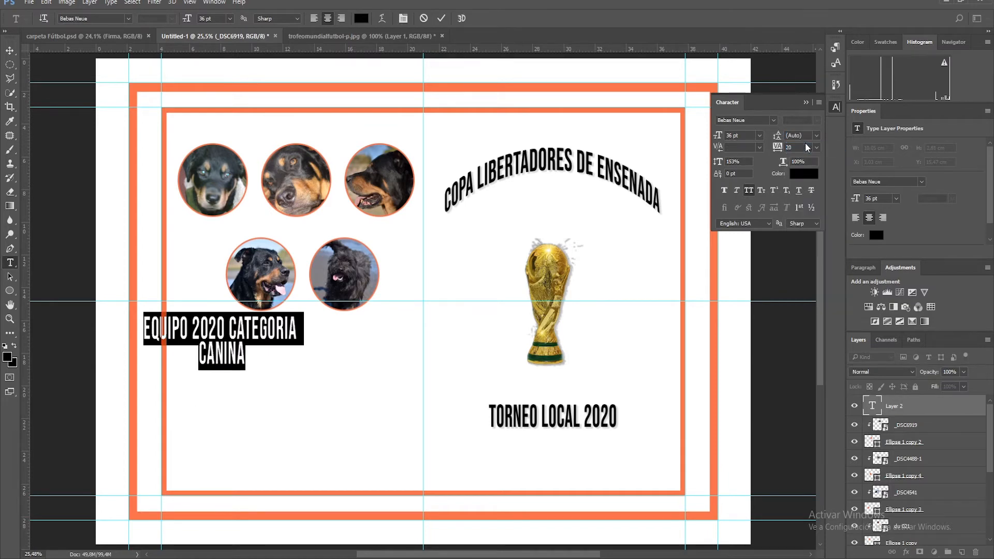
# Step: Set the team caption's tracking to 0 with Auto leading and apply faux bold
pyautogui.moveTo(778, 149); pyautogui.dragTo(747, 160)
pyautogui.click(816, 148)
pyautogui.click(805, 236)
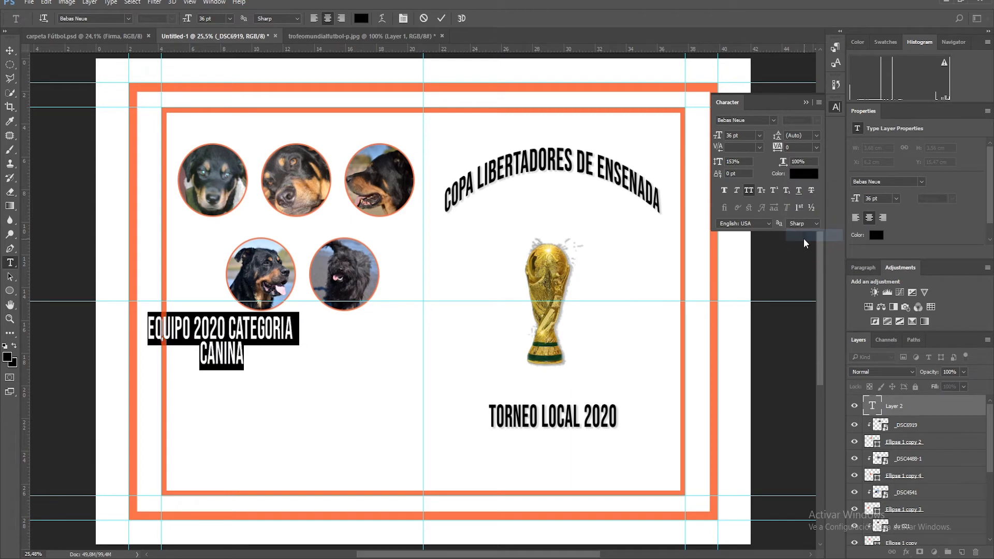
pyautogui.moveTo(775, 137); pyautogui.dragTo(748, 182)
pyautogui.click(817, 135)
pyautogui.click(801, 143)
pyautogui.click(729, 190)
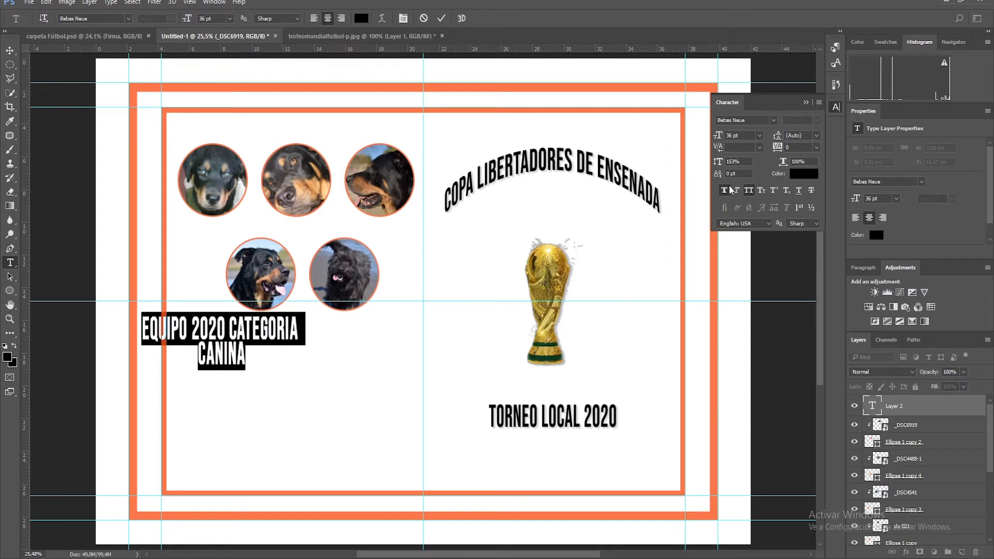
# Step: Move the team caption to about X 7.81 cm, Y 16.34 cm, centred beneath the dog circles, and collapse the character settings
pyautogui.click(10, 50)
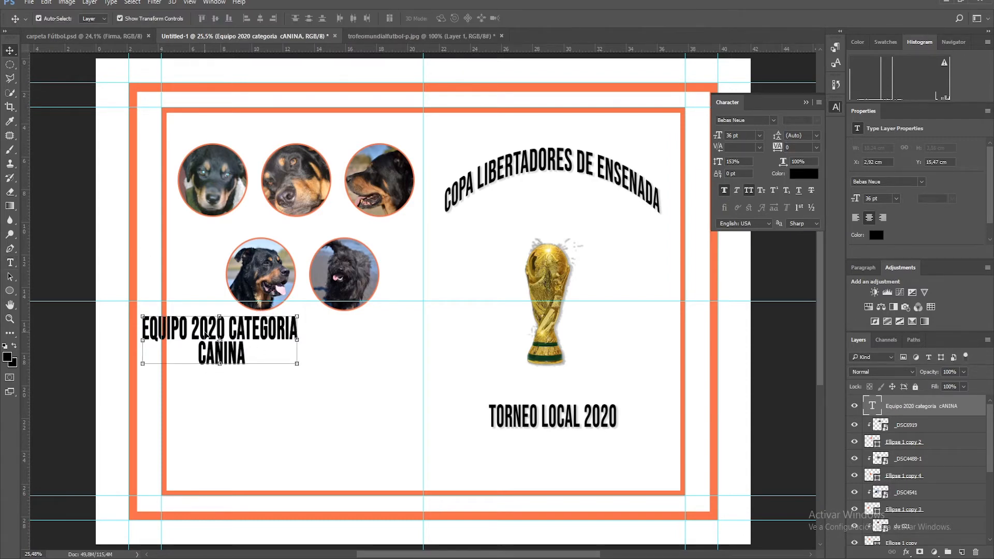
pyautogui.moveTo(238, 331); pyautogui.dragTo(314, 347)
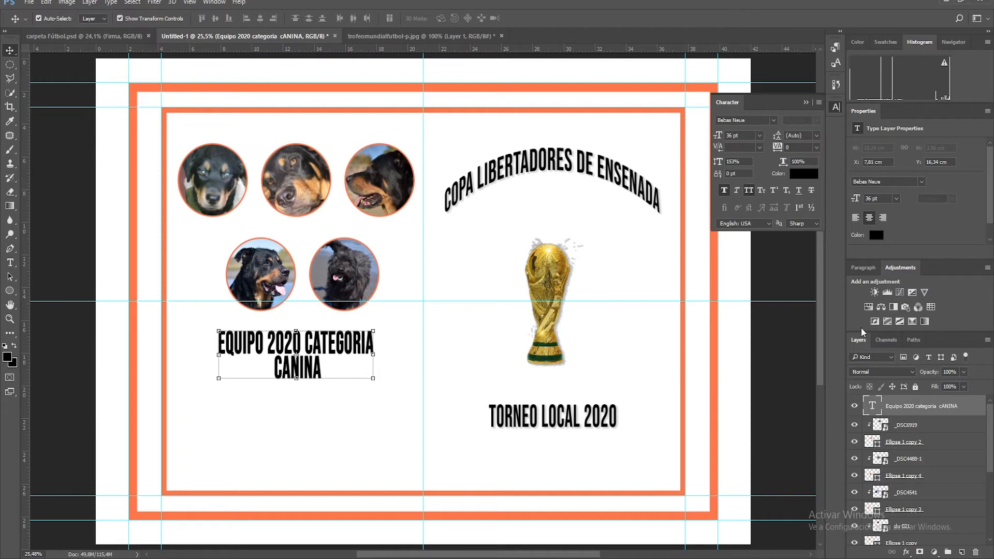
pyautogui.click(805, 103)
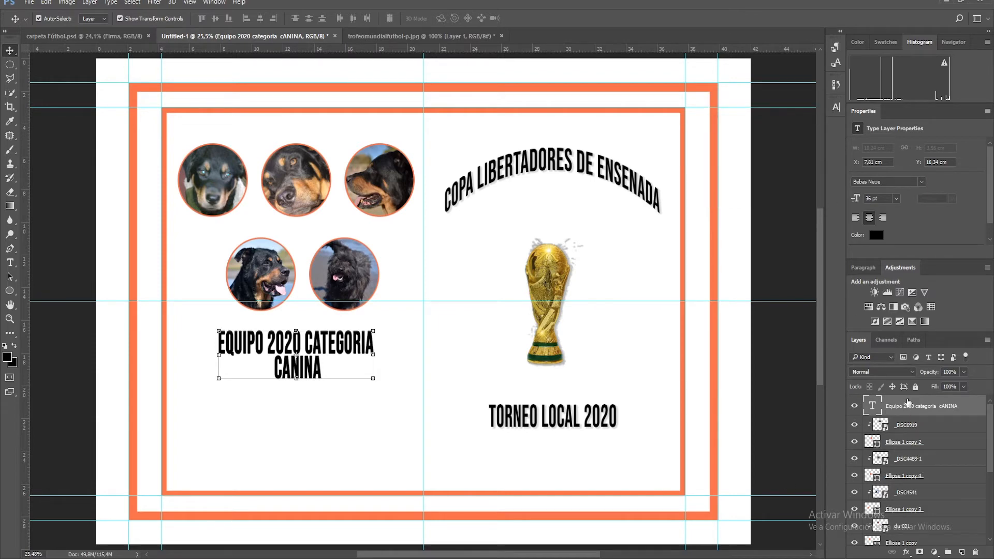
pyautogui.scroll(-2, 932, 430)
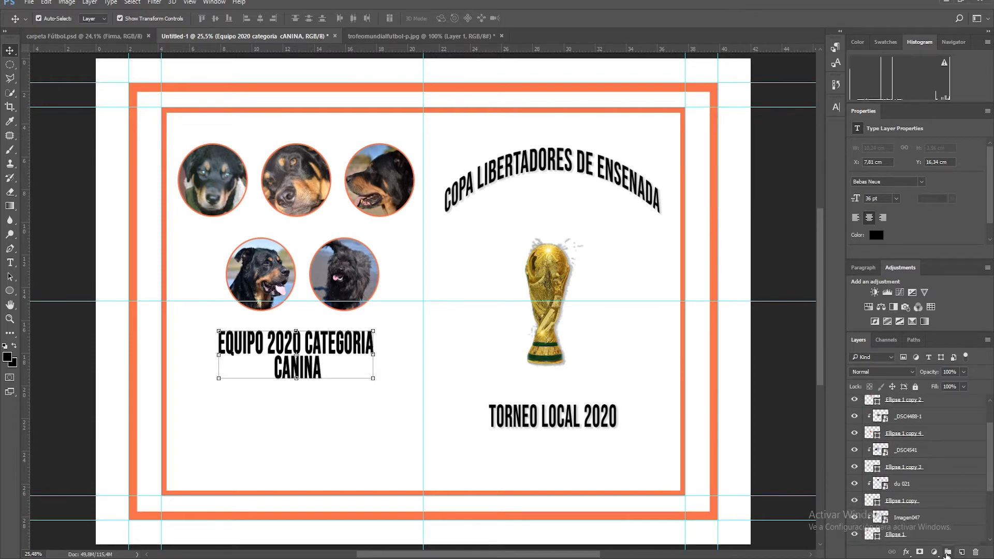
pyautogui.click(947, 551)
pyautogui.press('u')
pyautogui.hotkey('ctrl', 'z')
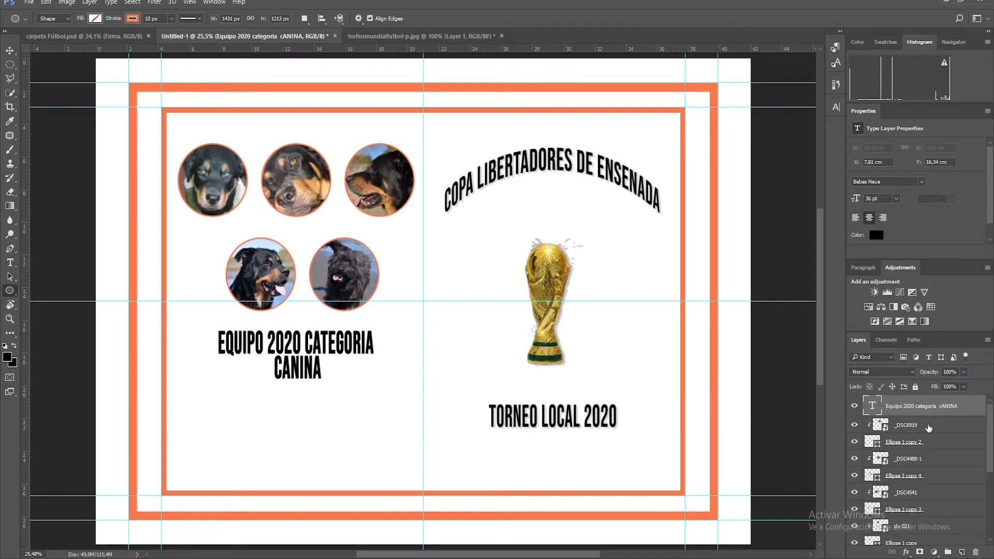
# Step: Expand the textos group and create a new layer group named Círculos at the top of the layer stack
pyautogui.scroll(-5, 924, 475)
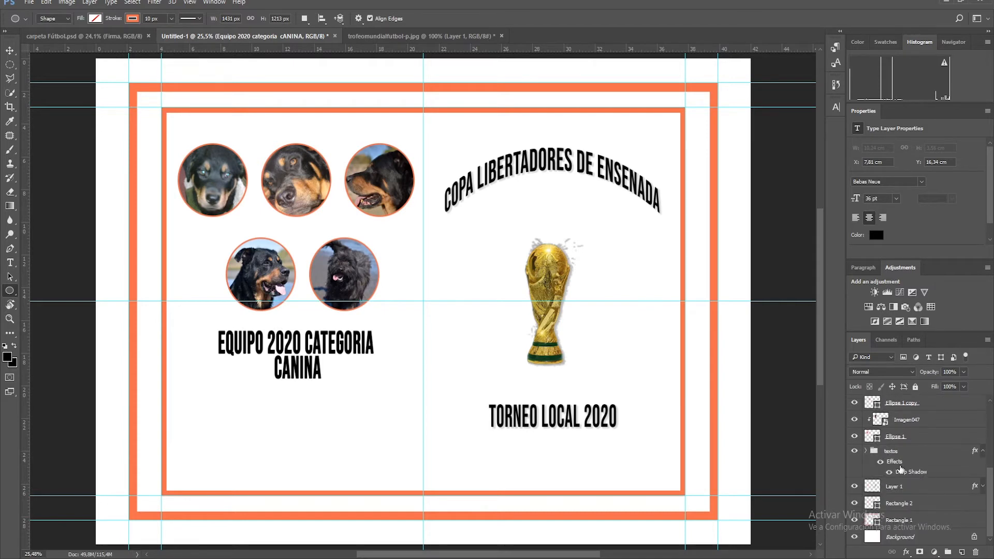
pyautogui.click(867, 450)
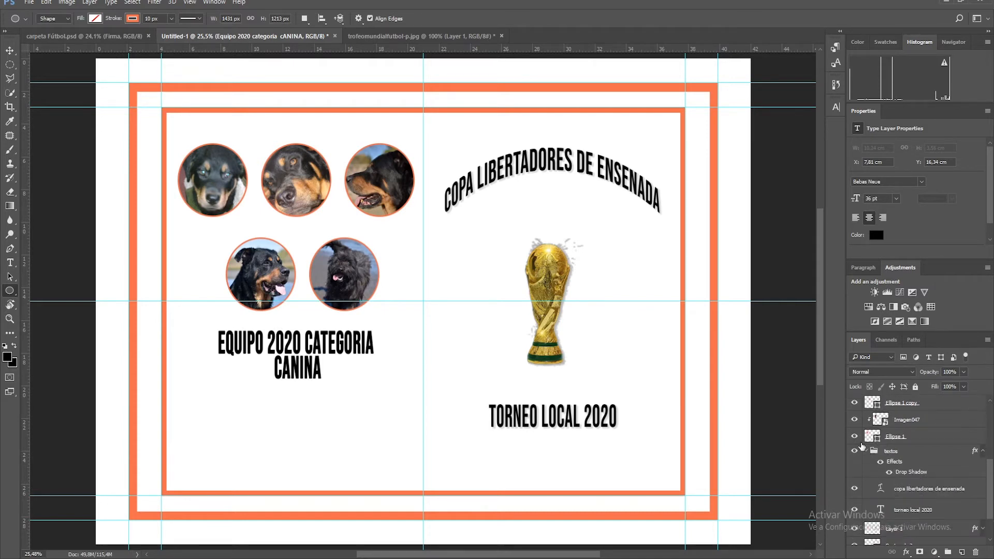
pyautogui.click(948, 551)
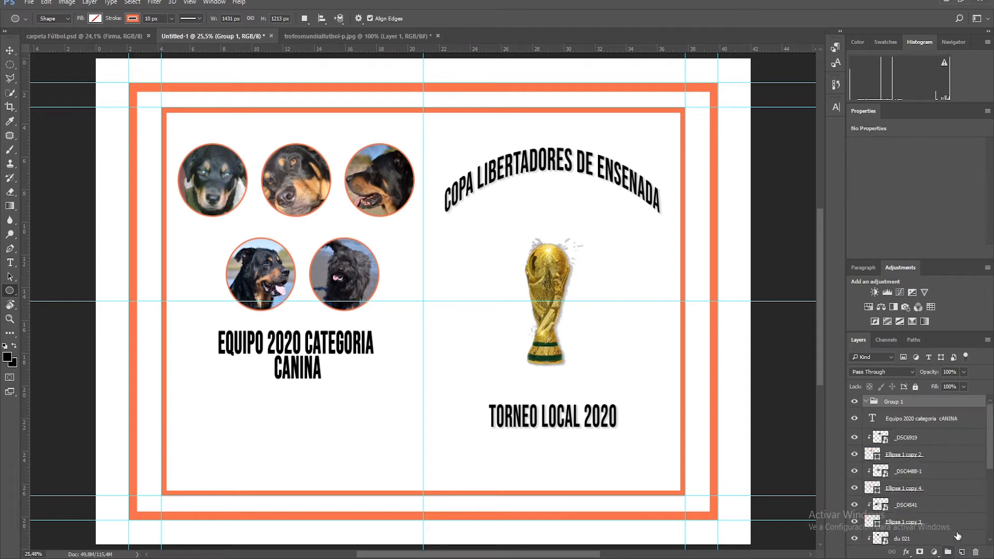
pyautogui.doubleClick(895, 401)
pyautogui.write('c')
# Step: Move all five dog photo layers and their ellipse layers into the Círculos group, and collapse the group
pyautogui.click(907, 439)
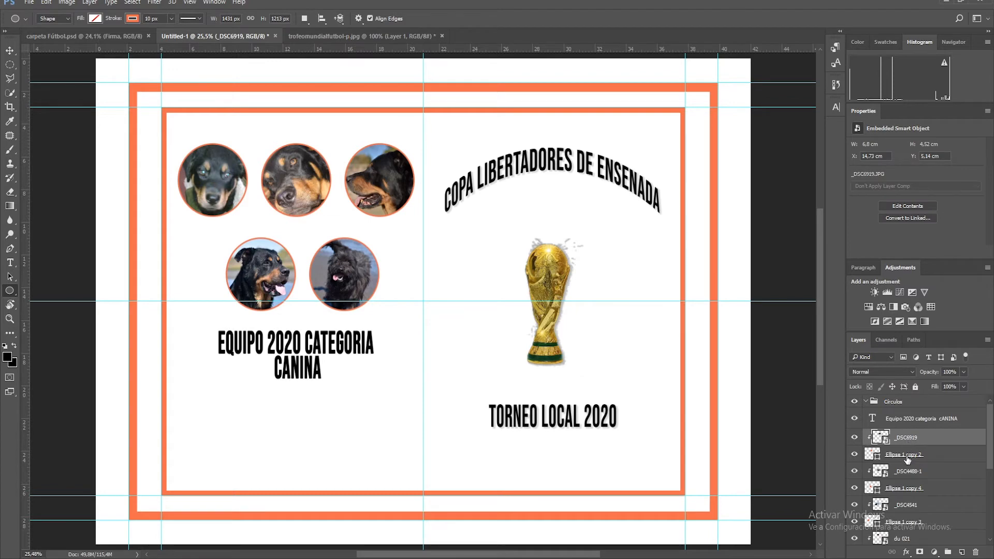
pyautogui.keyDown('shift'); pyautogui.click(906, 456); pyautogui.keyUp('shift')
pyautogui.keyDown('shift'); pyautogui.click(907, 472); pyautogui.keyUp('shift')
pyautogui.keyDown('shift'); pyautogui.click(907, 491); pyautogui.keyUp('shift')
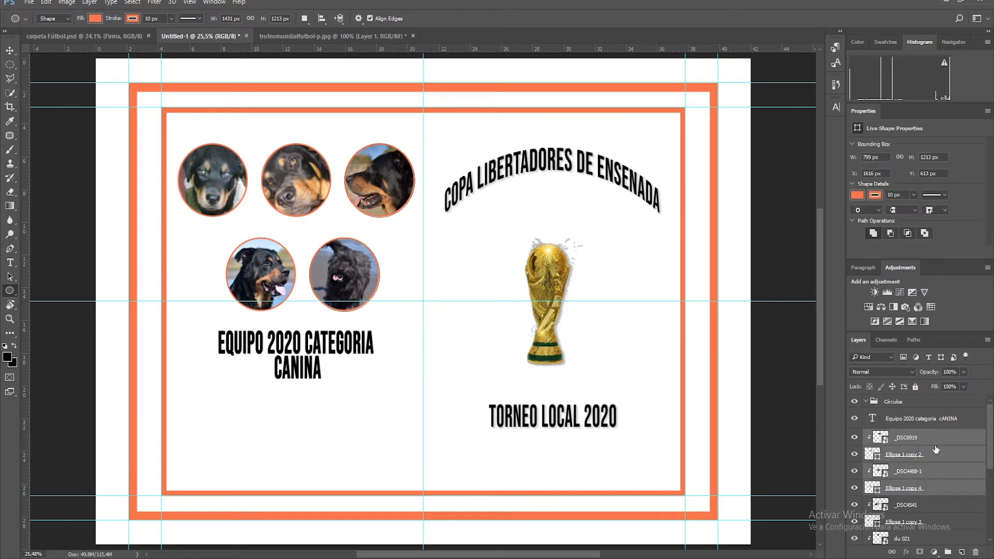
pyautogui.scroll(-1, 935, 449)
pyautogui.keyDown('shift'); pyautogui.click(913, 494); pyautogui.keyUp('shift')
pyautogui.keyDown('shift'); pyautogui.click(915, 509); pyautogui.keyUp('shift')
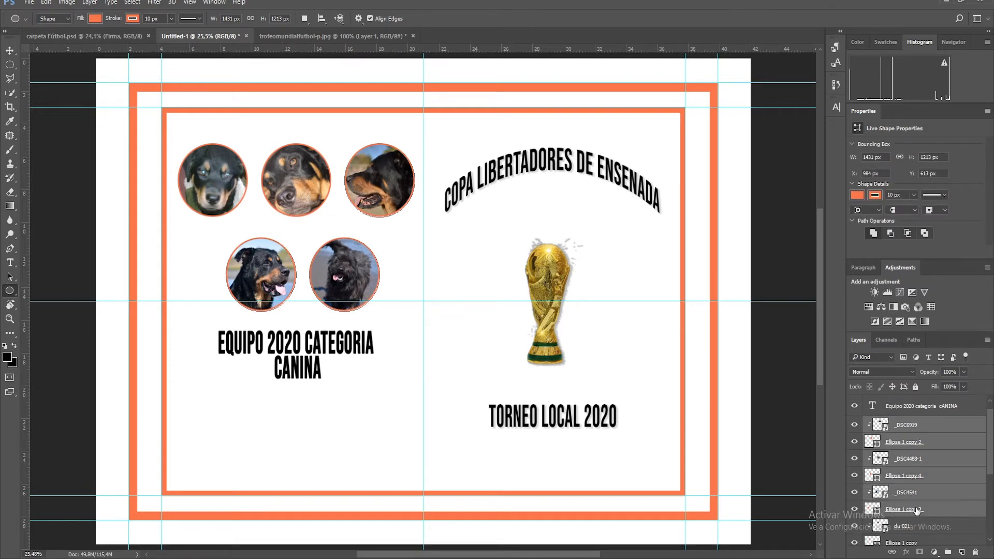
pyautogui.scroll(-1, 915, 509)
pyautogui.keyDown('shift'); pyautogui.click(914, 513); pyautogui.keyUp('shift')
pyautogui.scroll(-1, 915, 505)
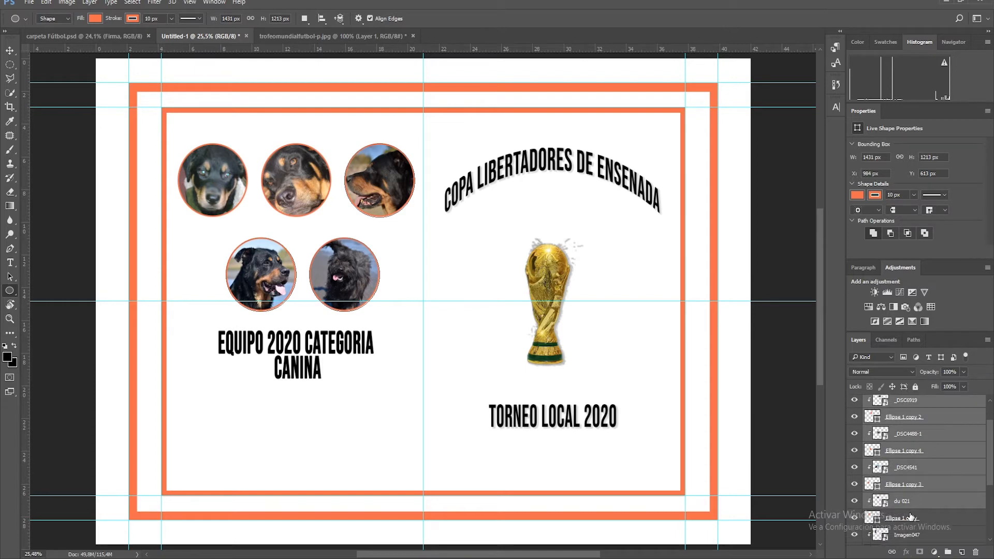
pyautogui.keyDown('shift'); pyautogui.click(910, 518); pyautogui.keyUp('shift')
pyautogui.scroll(-1, 925, 498)
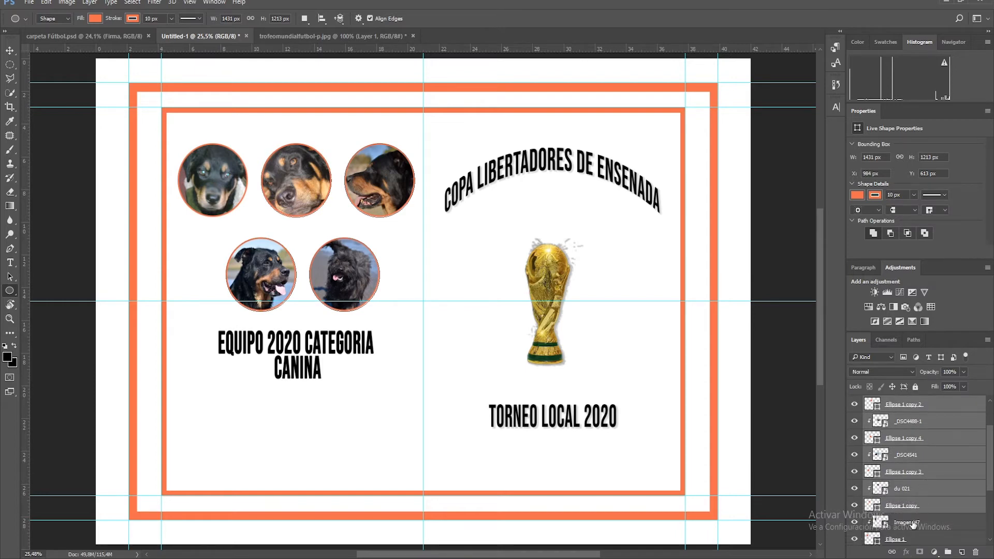
pyautogui.keyDown('shift'); pyautogui.click(912, 523); pyautogui.keyUp('shift')
pyautogui.scroll(-1, 914, 517)
pyautogui.keyDown('shift'); pyautogui.click(912, 528); pyautogui.keyUp('shift')
pyautogui.scroll(4, 929, 506)
pyautogui.moveTo(929, 506); pyautogui.dragTo(891, 403)
pyautogui.click(865, 401)
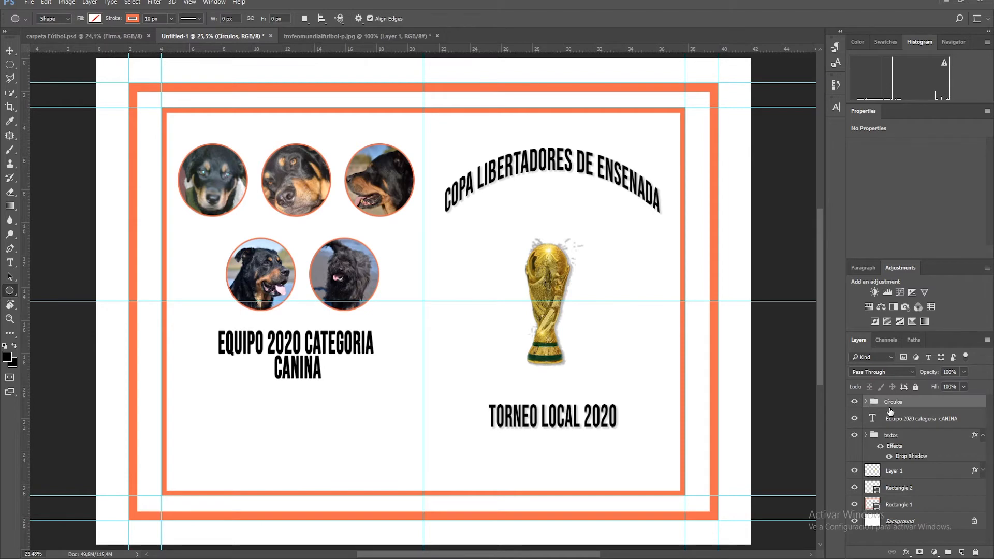
# Step: Enlarge the layer list area, and hide and show the Círculos group to check which elements it contains
pyautogui.moveTo(939, 330); pyautogui.dragTo(937, 275)
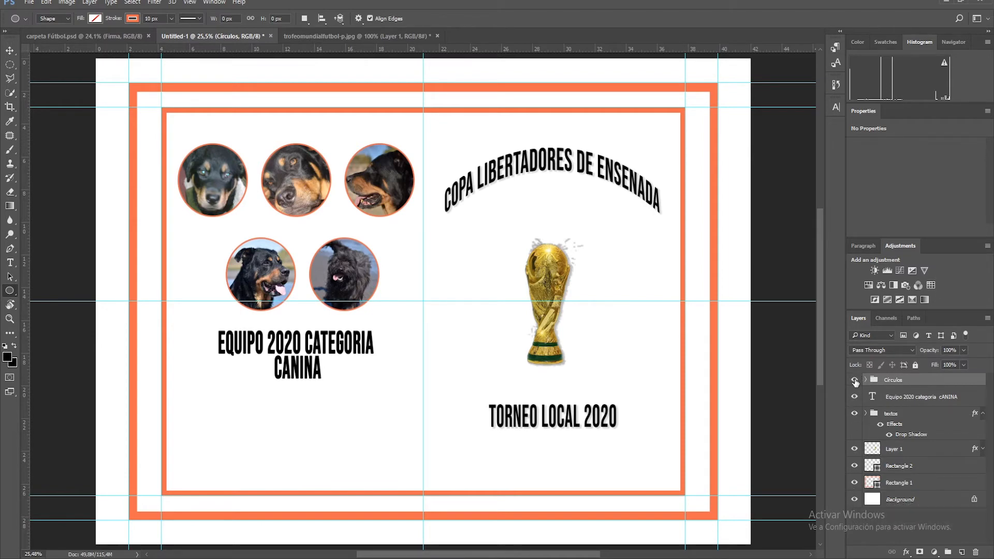
pyautogui.click(854, 380)
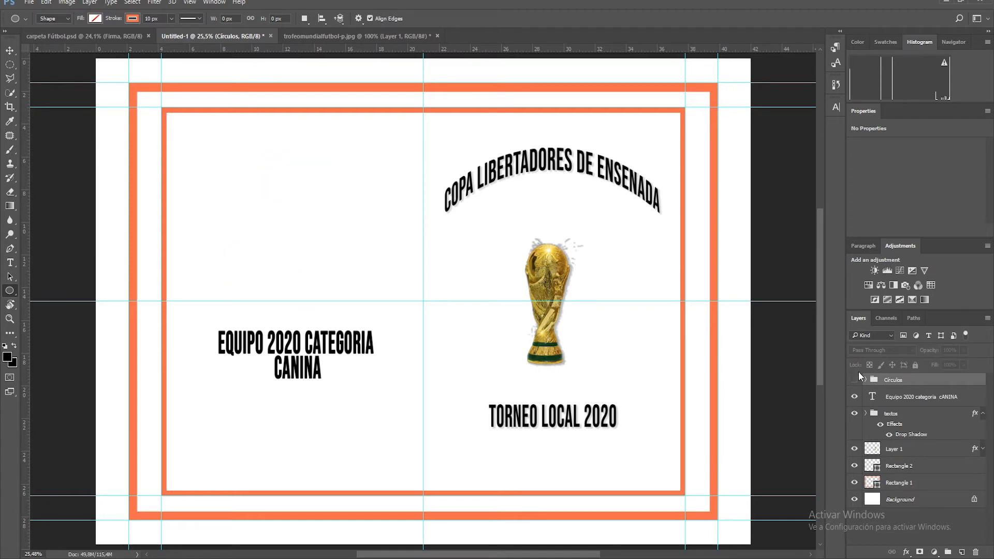
pyautogui.click(854, 380)
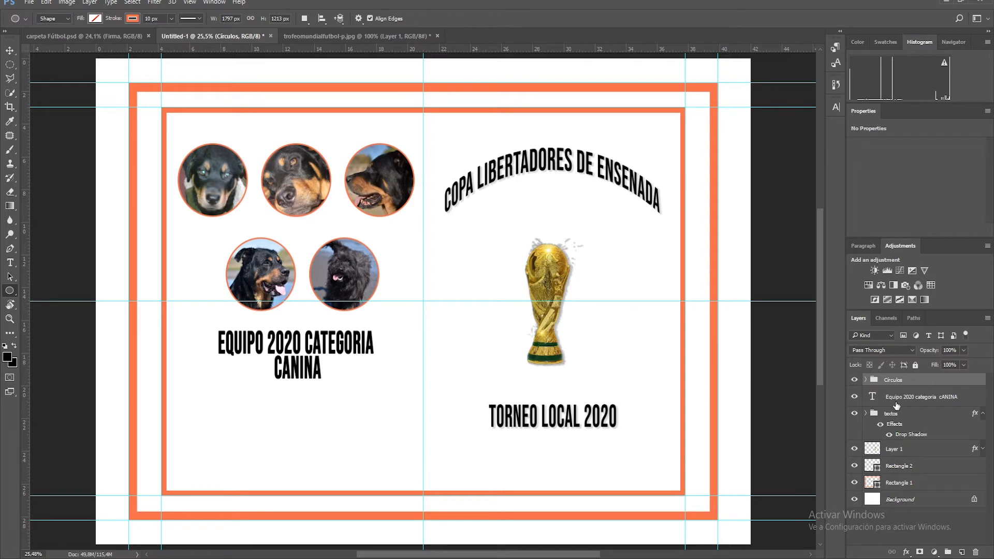
# Step: Move the team caption layer into the textos group, and switch the group's drop shadow off and on to compare
pyautogui.moveTo(905, 398); pyautogui.dragTo(893, 413)
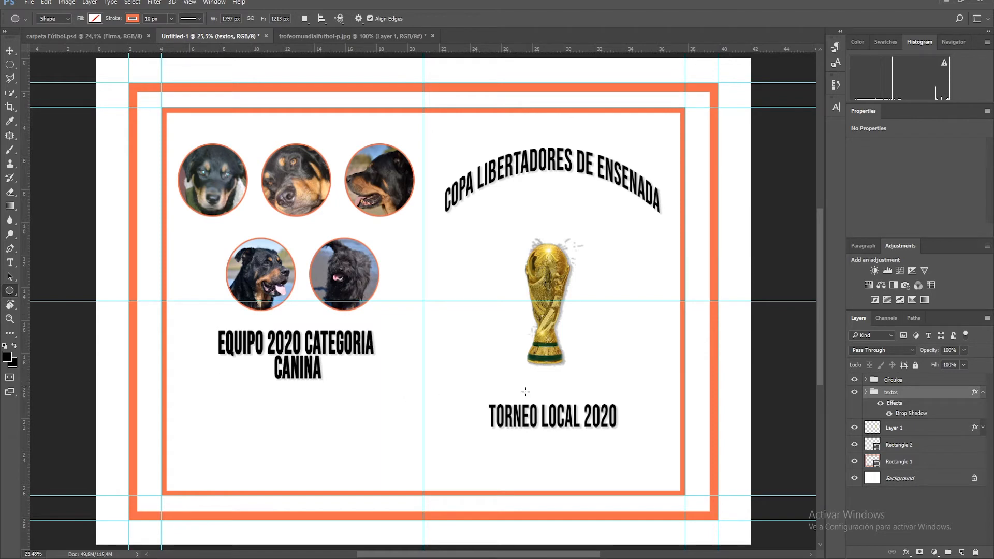
pyautogui.click(888, 414)
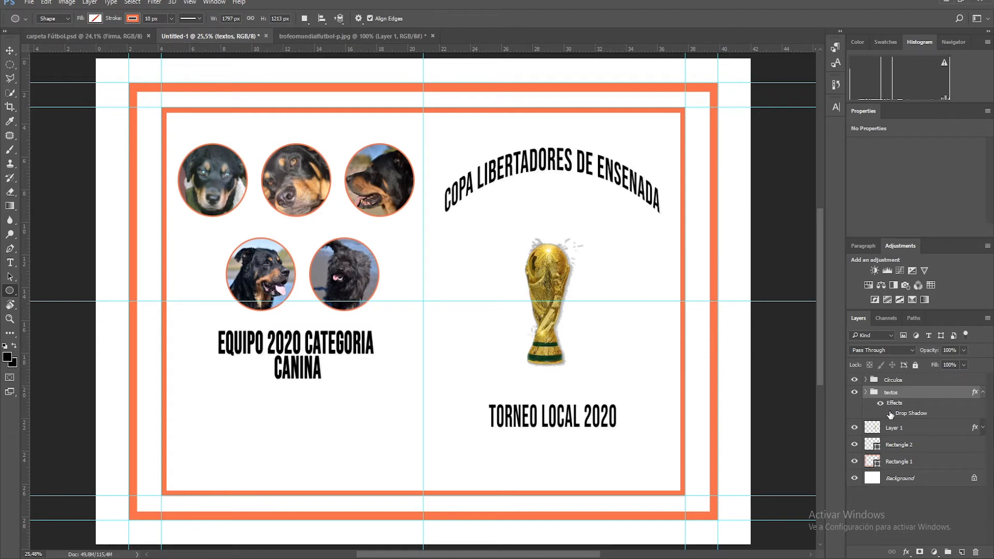
pyautogui.click(889, 413)
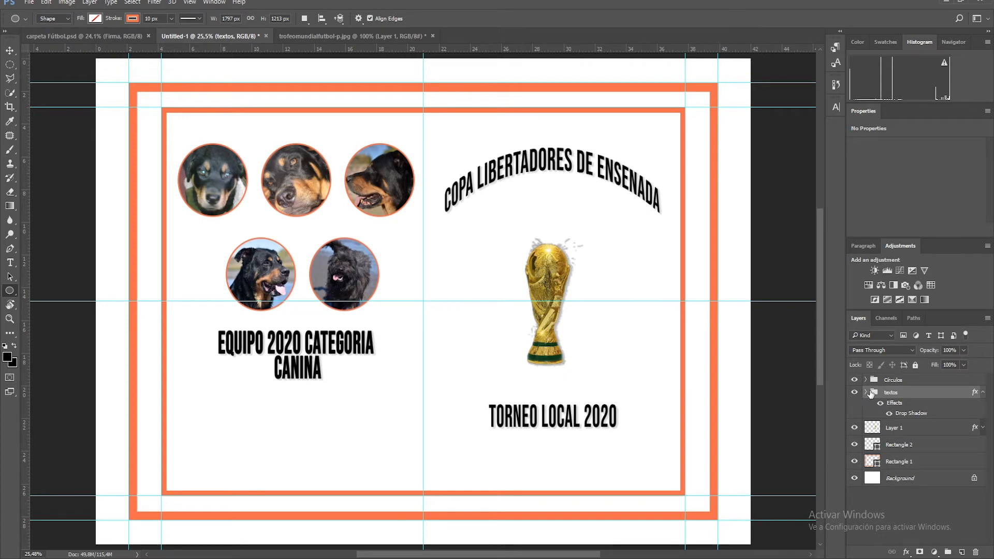
# Step: Apply a drop shadow to the Círculos group with 13% opacity and 14 px distance, and adjust its spread
pyautogui.click(888, 381)
pyautogui.click(906, 551)
pyautogui.click(926, 541)
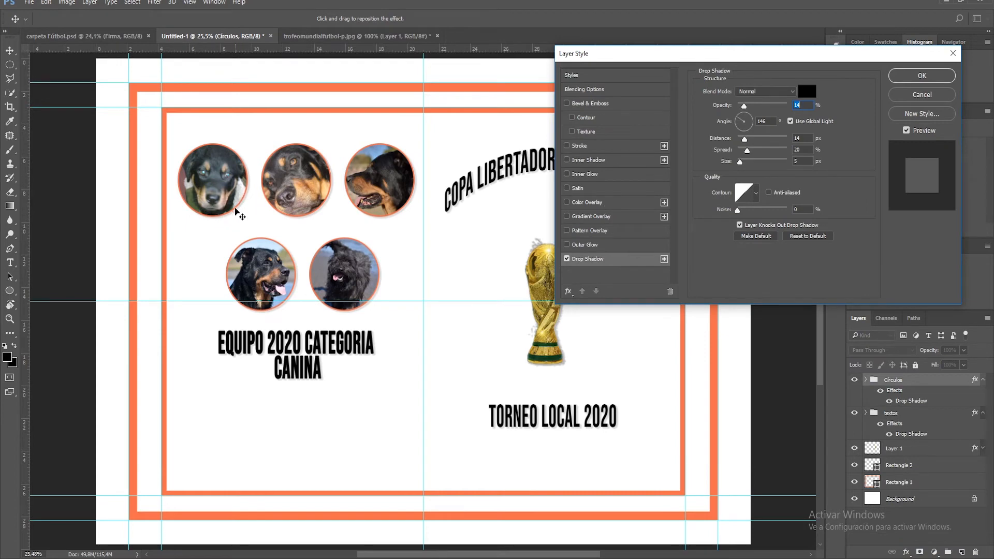
pyautogui.moveTo(745, 107)
pyautogui.mouseDown()
pyautogui.moveTo(801, 113)
pyautogui.moveTo(745, 111)
pyautogui.mouseUp()
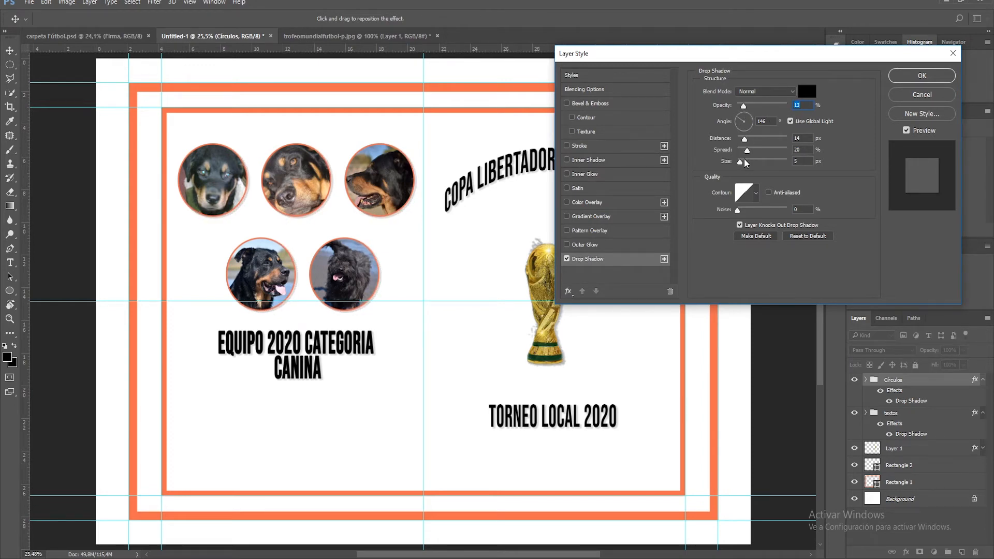
pyautogui.moveTo(747, 152); pyautogui.dragTo(755, 155)
pyautogui.click(911, 76)
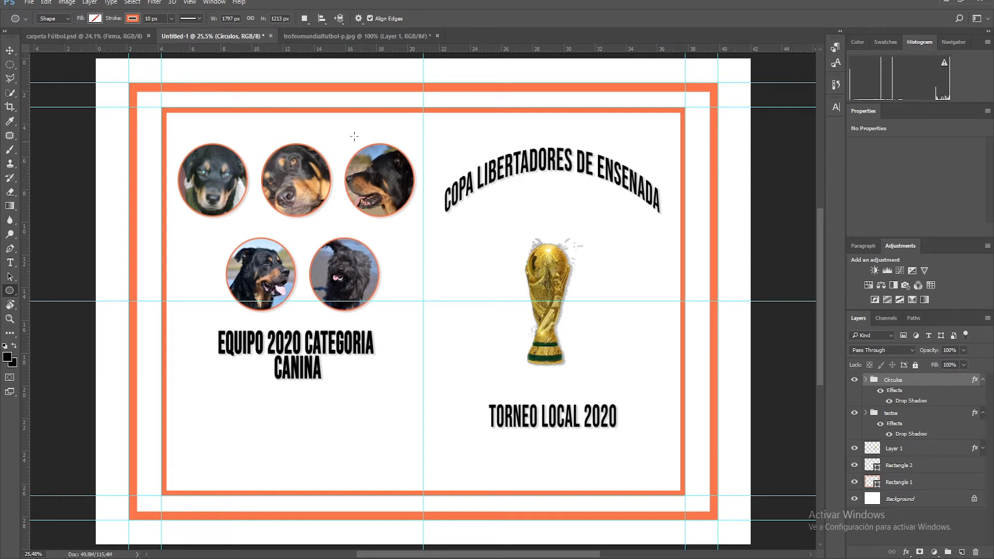
# Step: Close trofeomundialfutbol-p.jpg without saving, view the finished design in carpeta Fútbol.psd, and return to the Untitled-1 cover
pyautogui.click(417, 34)
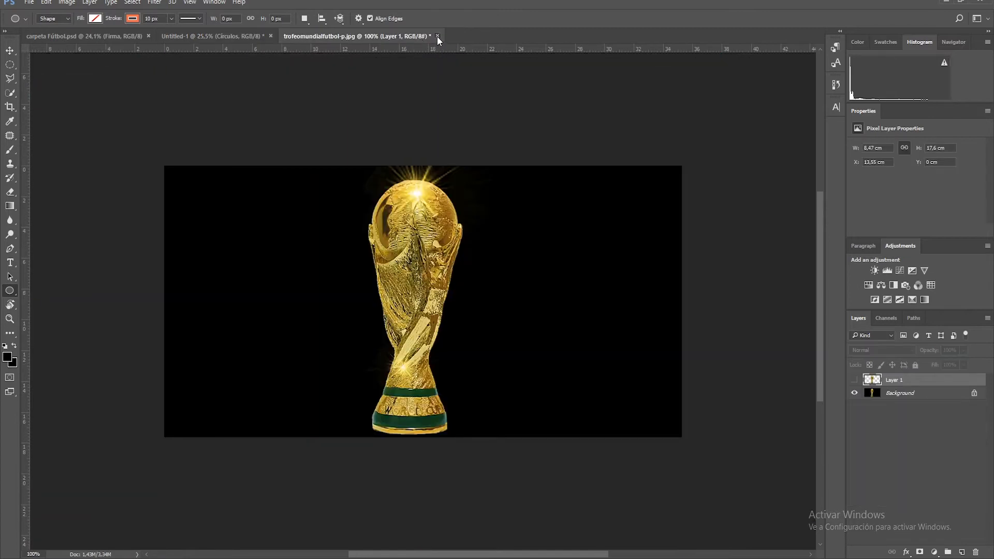
pyautogui.click(438, 35)
pyautogui.click(498, 212)
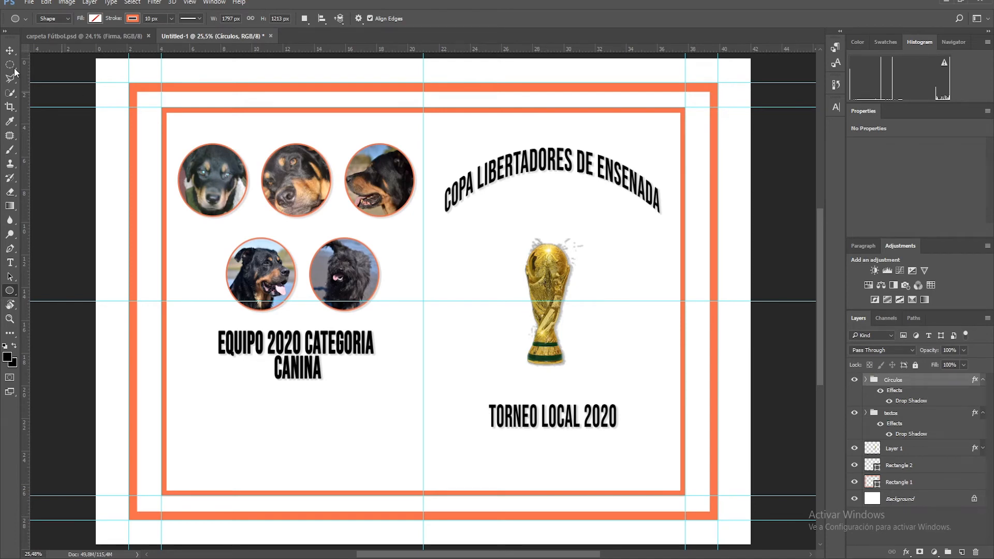
pyautogui.click(57, 36)
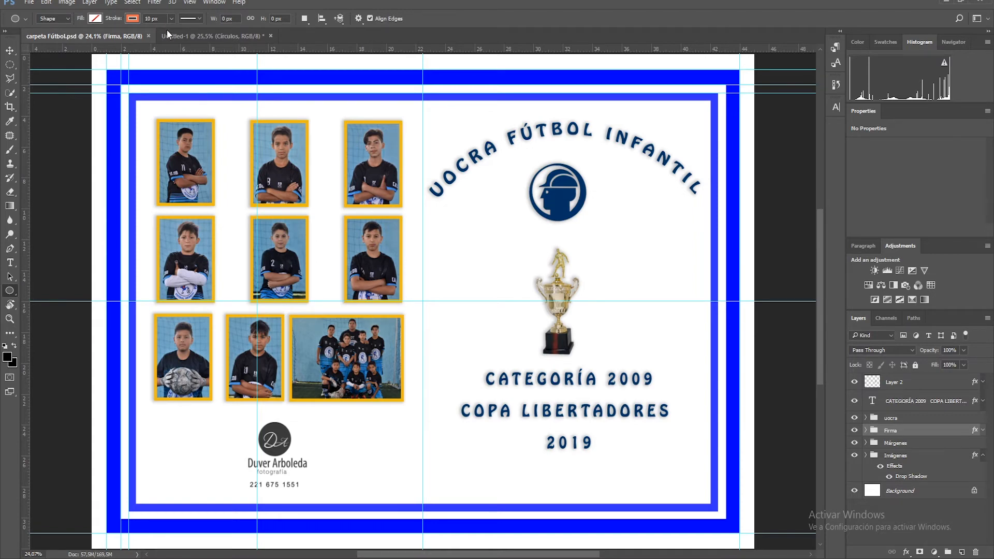
pyautogui.click(206, 33)
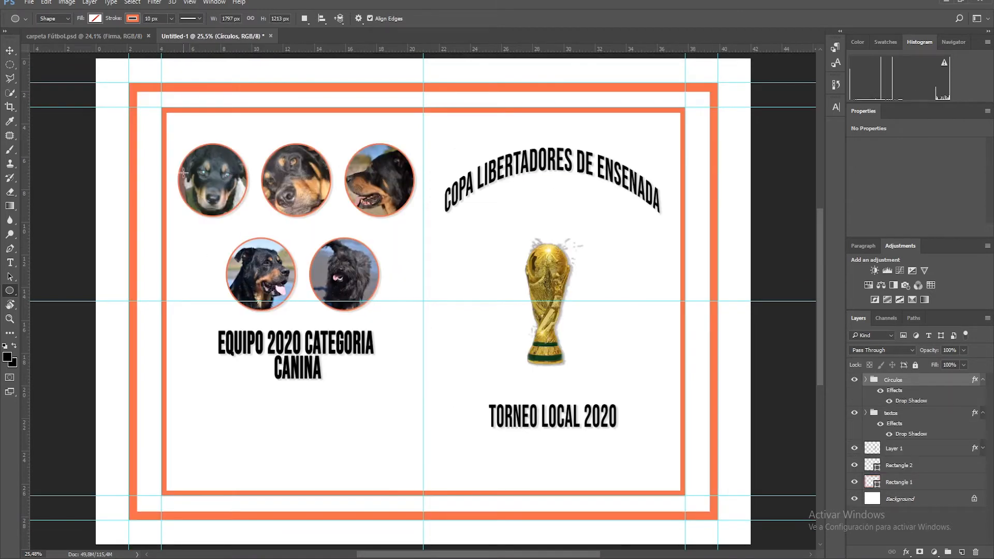
# Step: Create a new document from the A4 preset, 1000 mm wide and 1000 mm high, at 300 pixels/inch in RGB with a white background
pyautogui.click(30, 2)
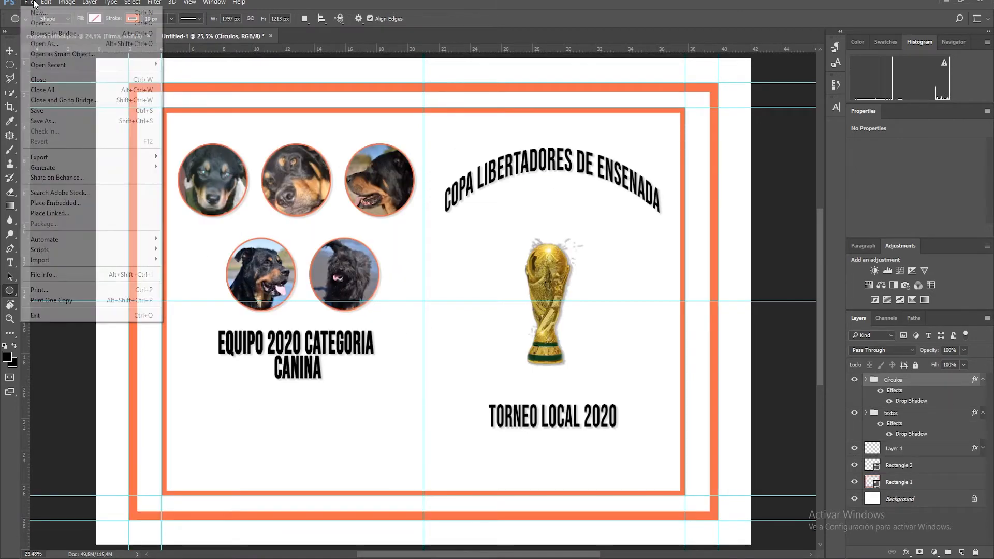
pyautogui.click(43, 14)
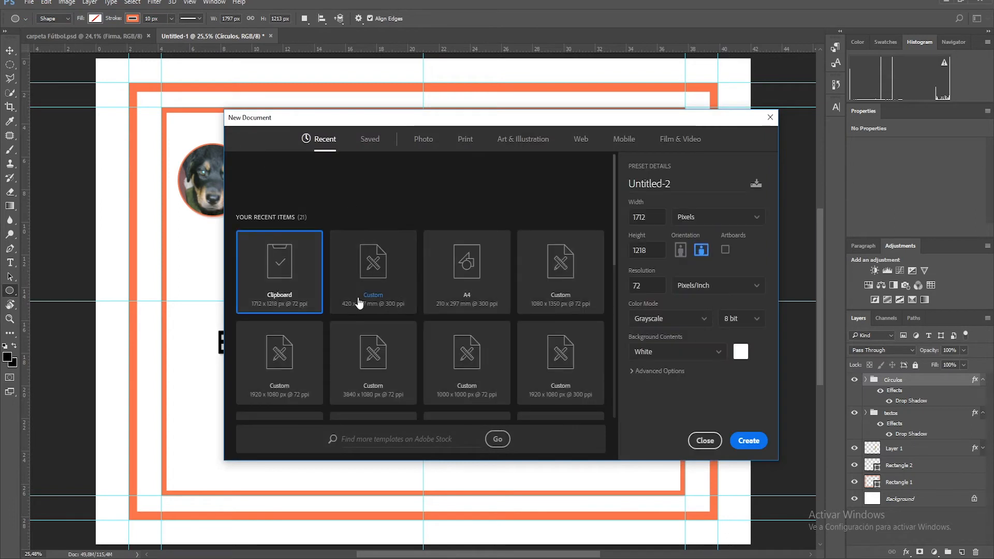
pyautogui.click(457, 260)
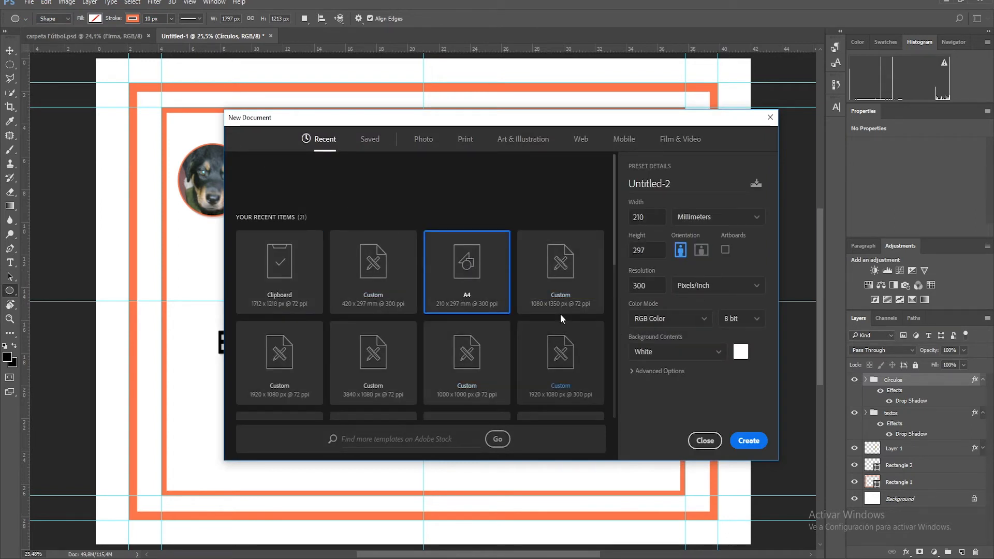
pyautogui.doubleClick(647, 250)
pyautogui.write('1000')
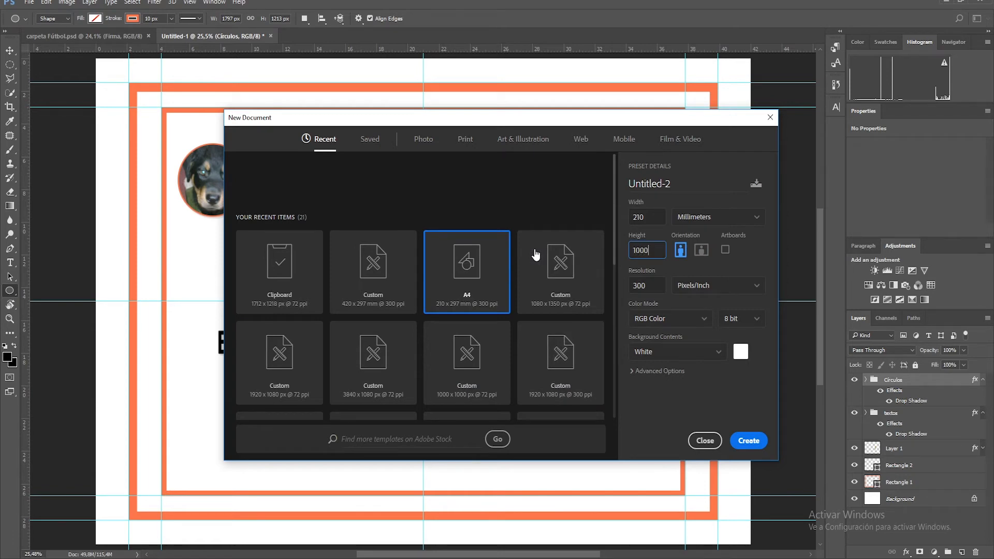
pyautogui.press('Tab')
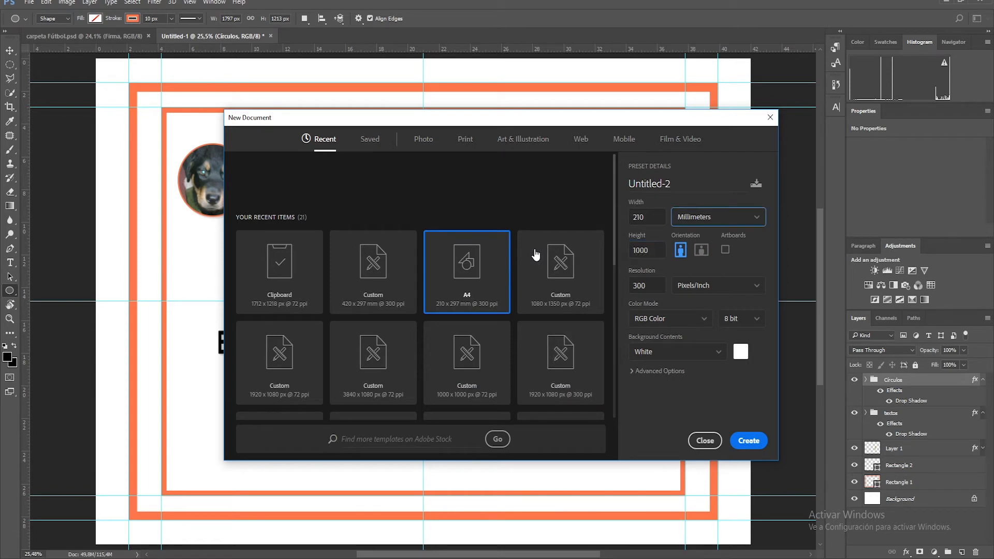
pyautogui.doubleClick(635, 219)
pyautogui.write('1000')
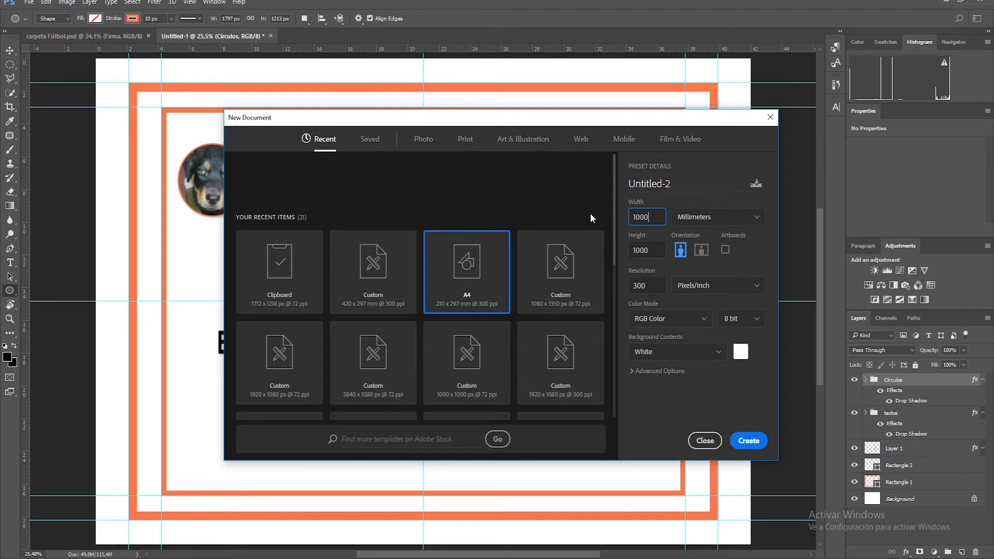
pyautogui.click(751, 439)
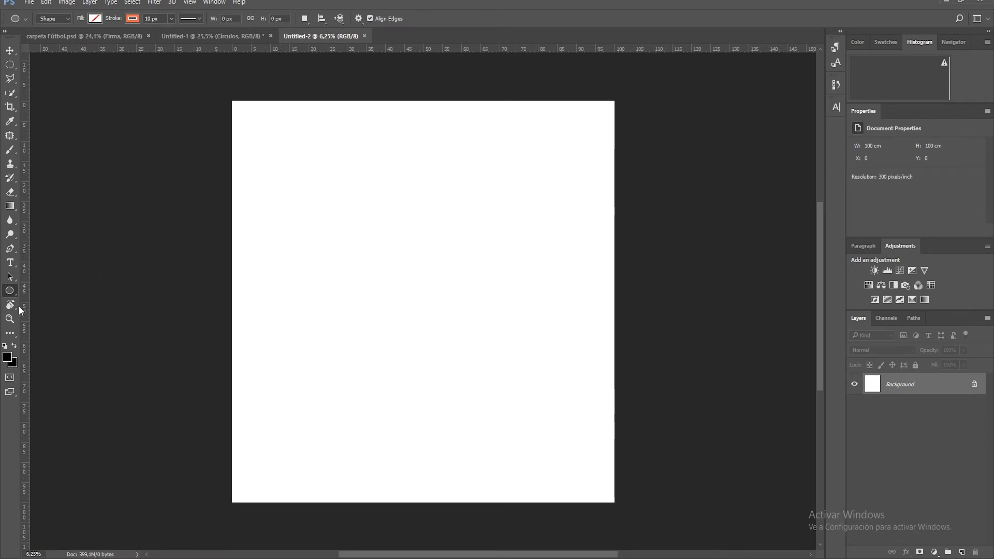
# Step: Draw a circle about 11140 px in diameter with no fill and a 10 px orange stroke, and centre it on the canvas
pyautogui.rightClick(14, 293)
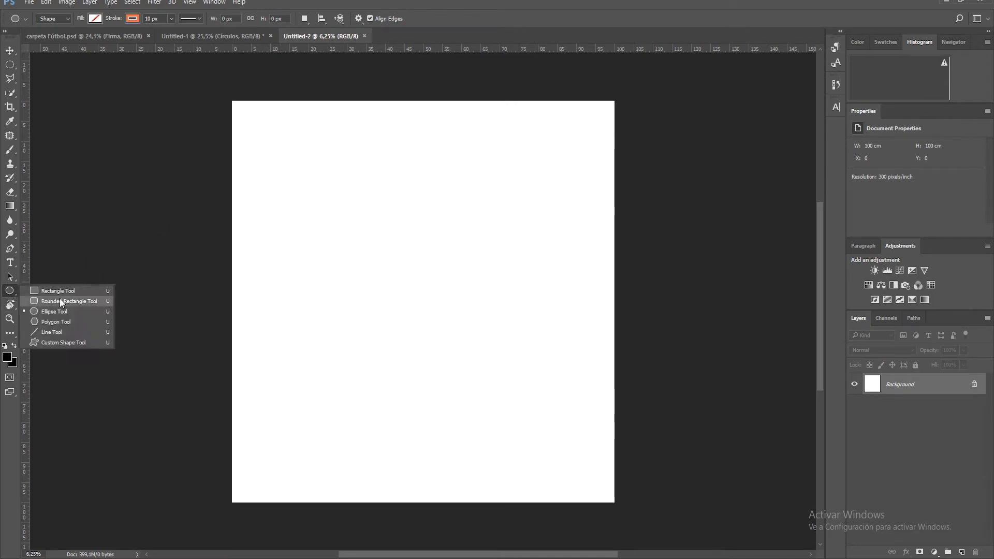
pyautogui.click(60, 312)
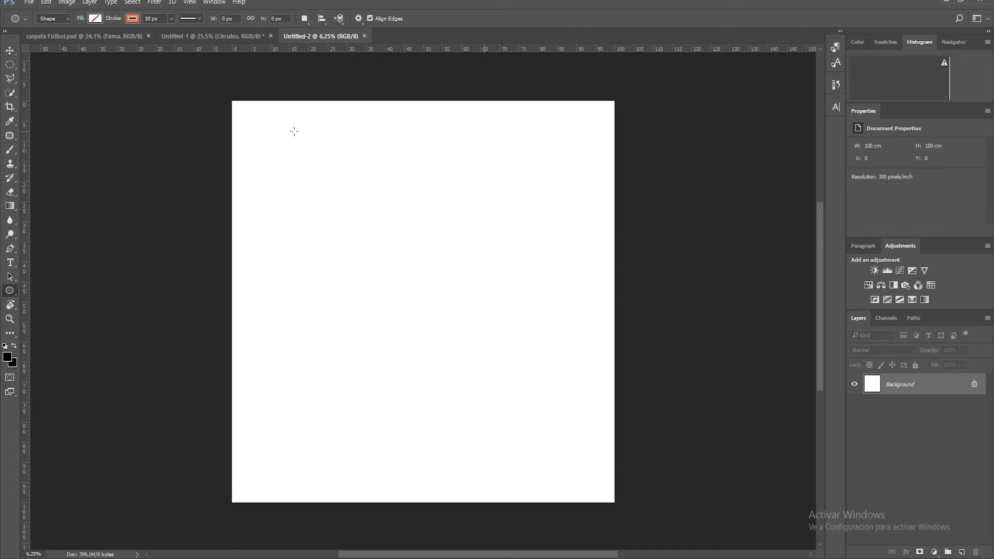
pyautogui.moveTo(252, 114); pyautogui.dragTo(610, 213)
pyautogui.hotkey('ctrl', '0')
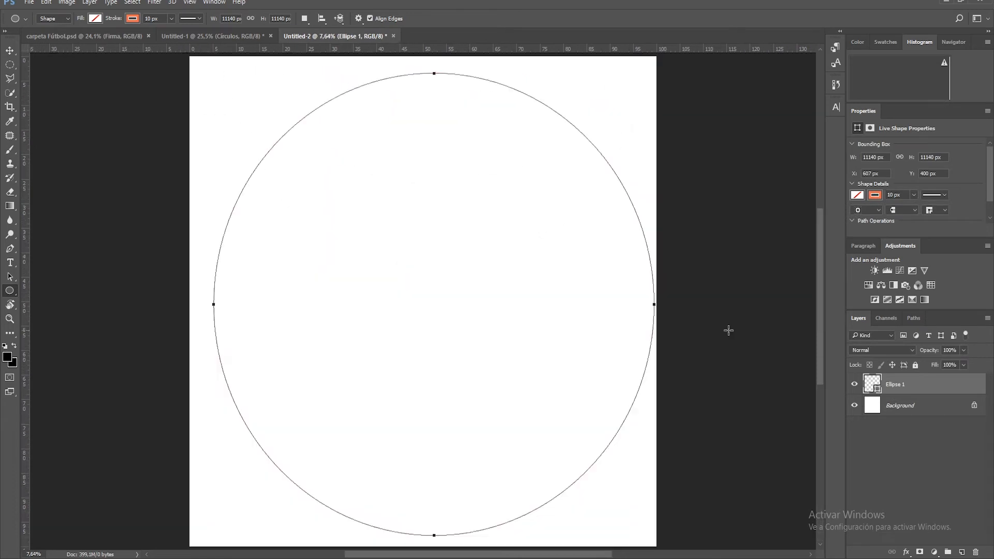
pyautogui.click(10, 50)
pyautogui.moveTo(419, 224); pyautogui.dragTo(422, 238)
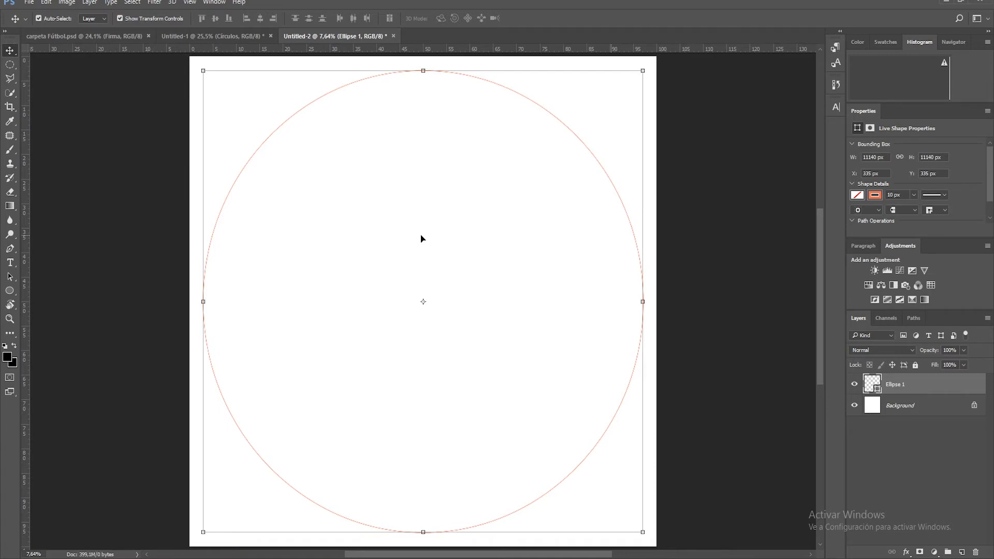
# Step: Add a horizontal guide at 0 cm and move the circle slightly to X 336 px, Y 336 px
pyautogui.click(191, 3)
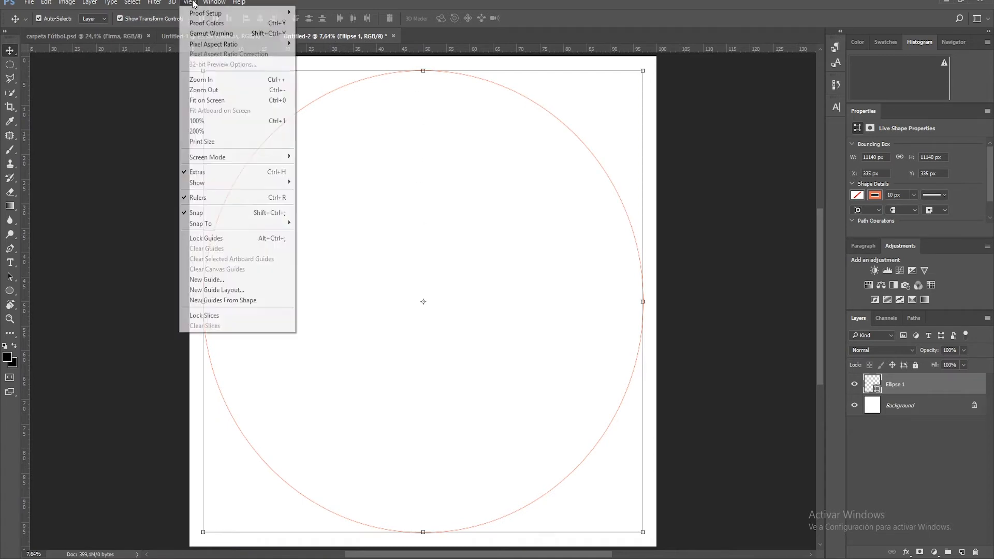
pyautogui.click(224, 280)
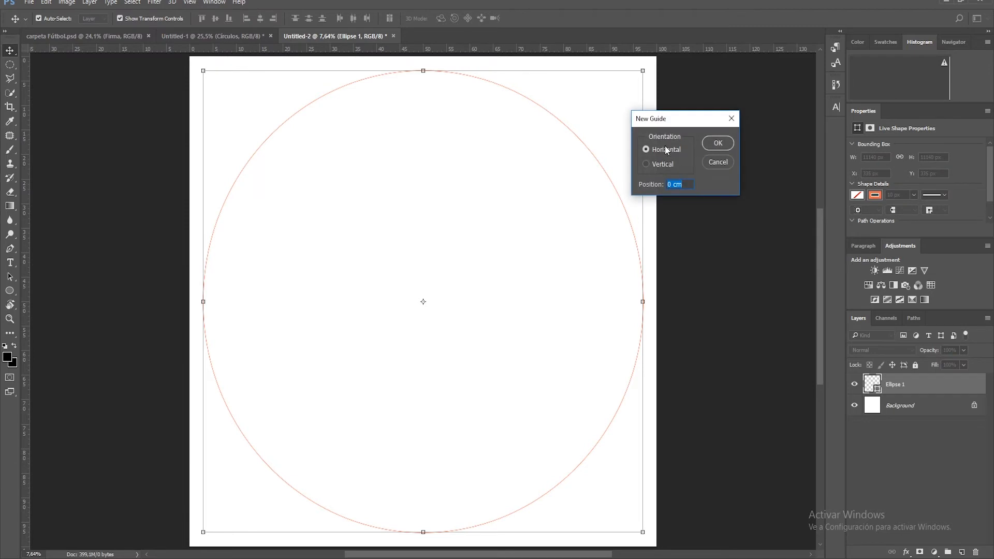
pyautogui.click(717, 144)
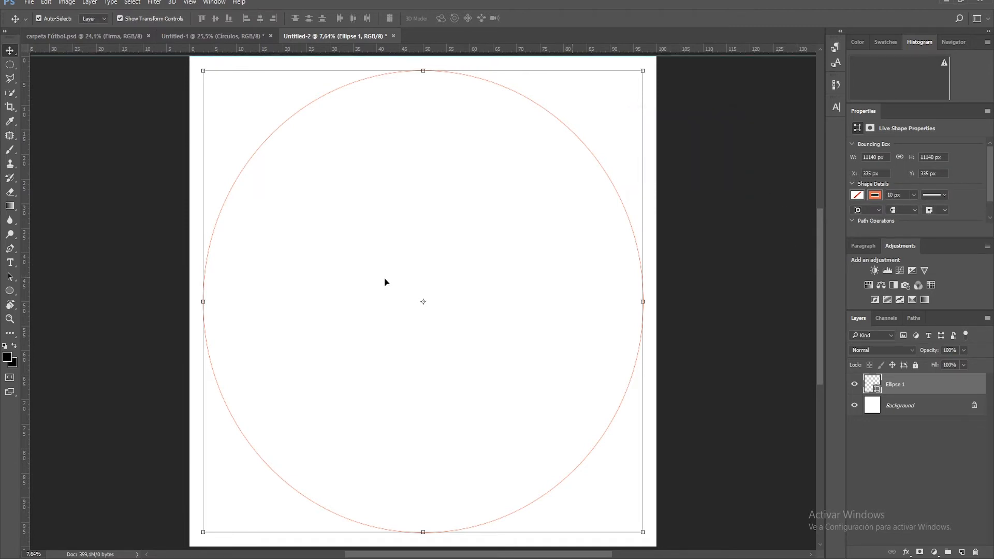
pyautogui.click(495, 309)
pyautogui.moveTo(494, 312)
pyautogui.mouseDown()
pyautogui.moveTo(493, 297)
pyautogui.moveTo(497, 316)
pyautogui.mouseUp()
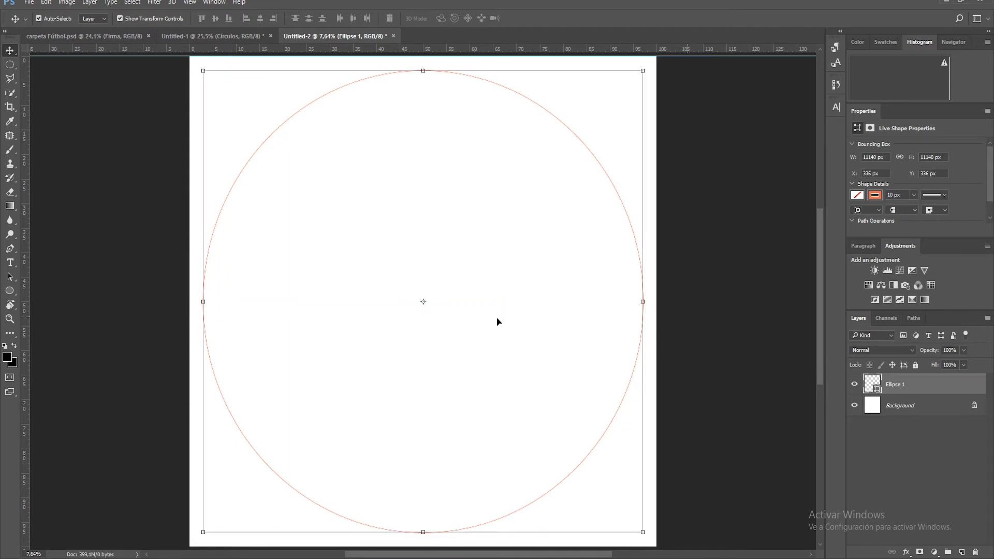
# Step: Give the circle a solid grey fill from the recently used colours and remove its orange stroke
pyautogui.click(10, 291)
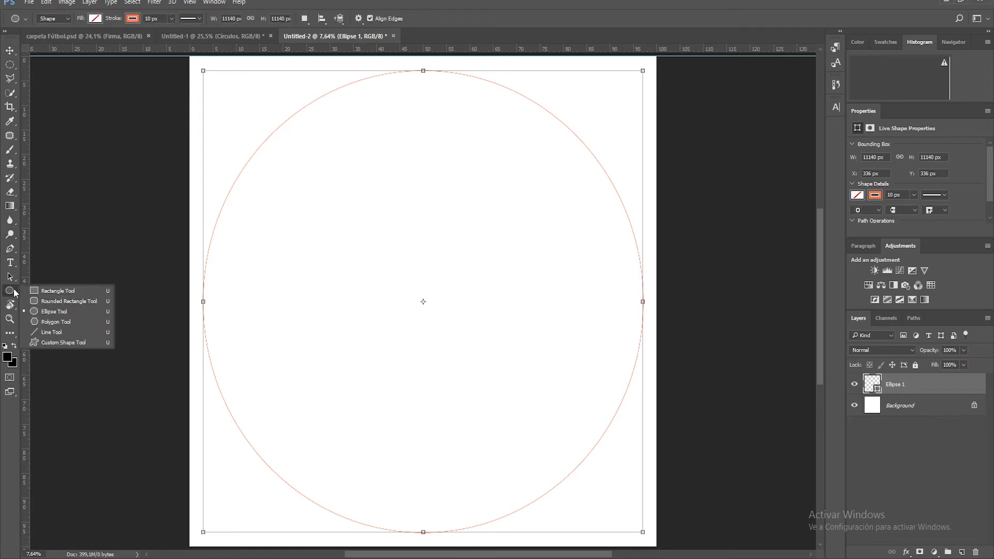
pyautogui.click(81, 18)
pyautogui.click(95, 18)
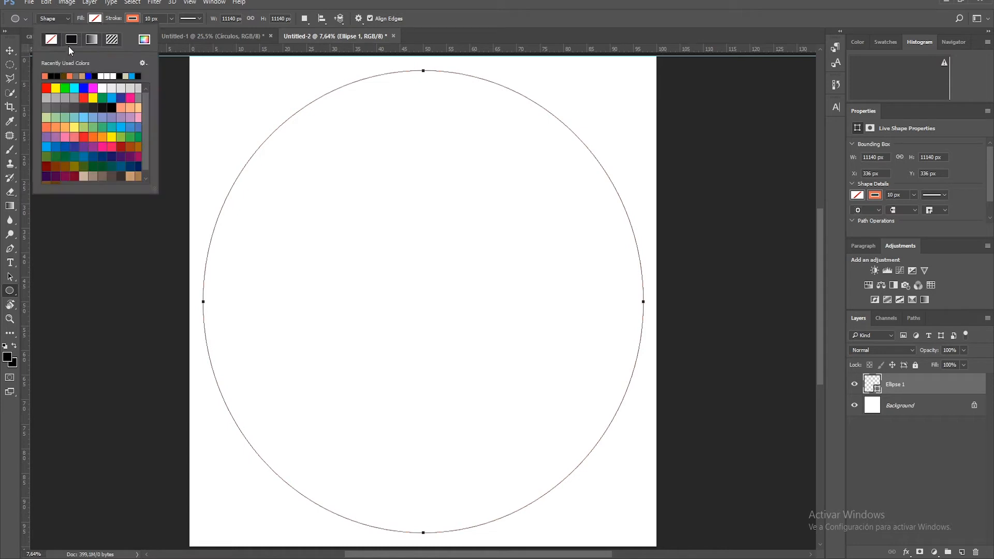
pyautogui.click(78, 75)
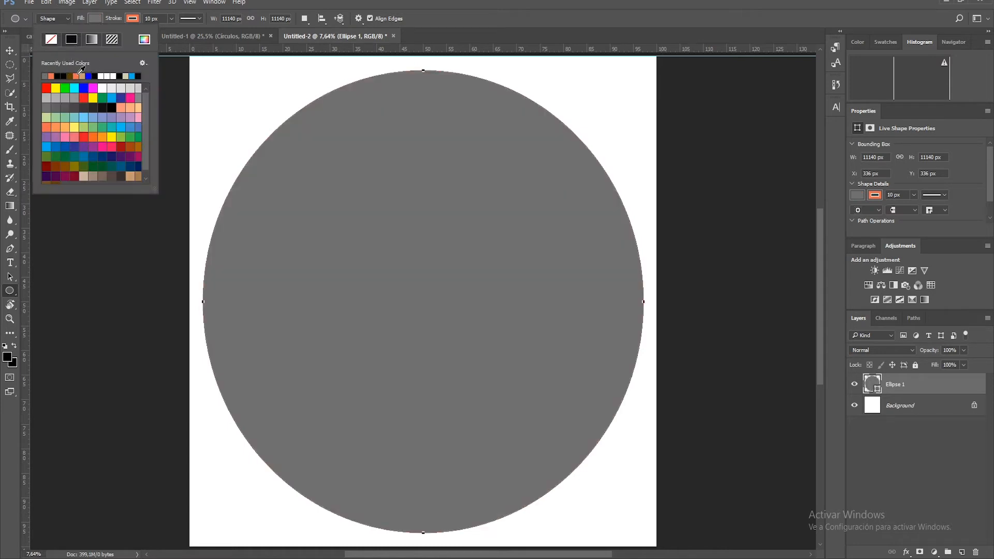
pyautogui.click(127, 19)
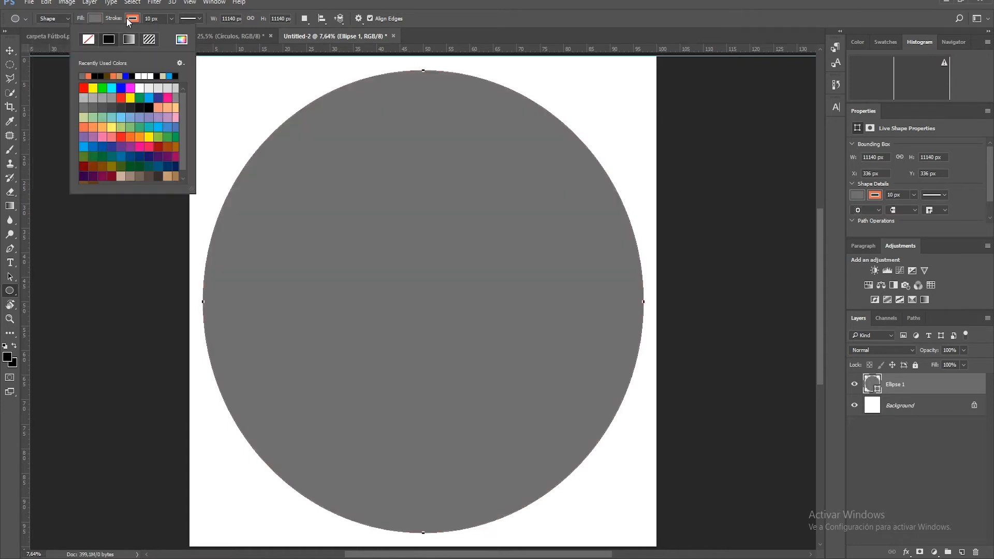
pyautogui.click(89, 41)
pyautogui.click(319, 11)
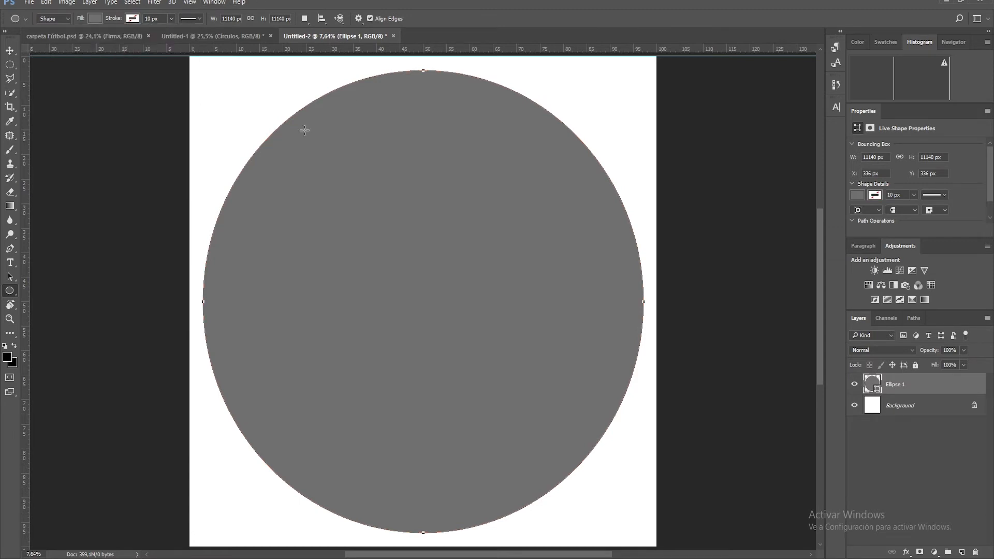
pyautogui.press('v')
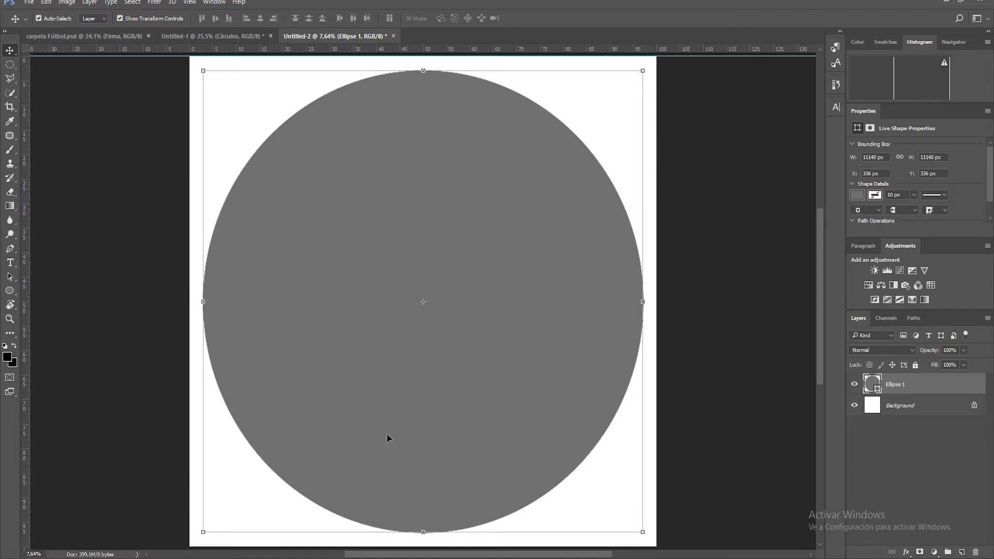
# Step: Scale the circle down to about 75%, roughly 8377 px in diameter, centred in the upper part of the canvas, and apply the transformation
pyautogui.moveTo(641, 531); pyautogui.dragTo(534, 416)
pyautogui.moveTo(454, 285); pyautogui.dragTo(501, 281)
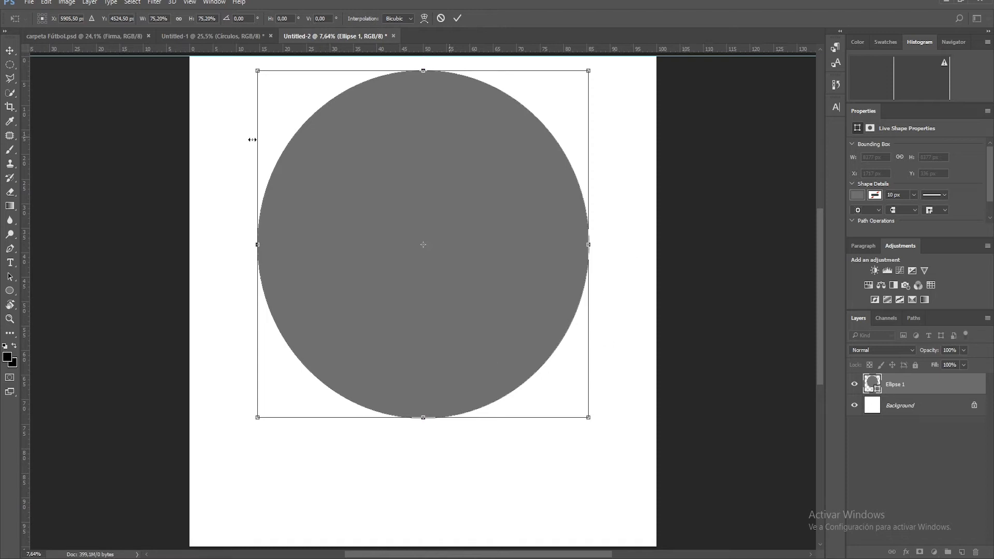
pyautogui.click(10, 263)
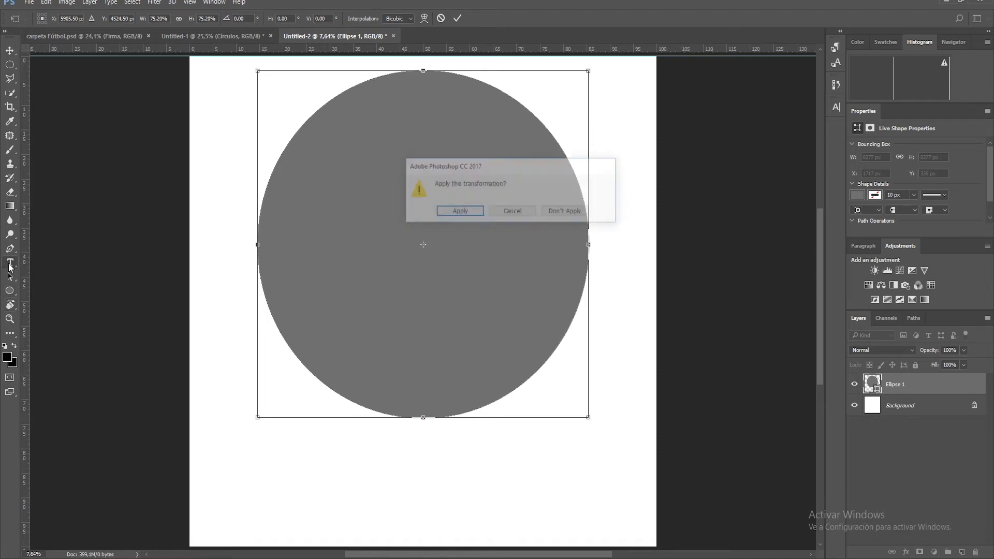
pyautogui.click(478, 214)
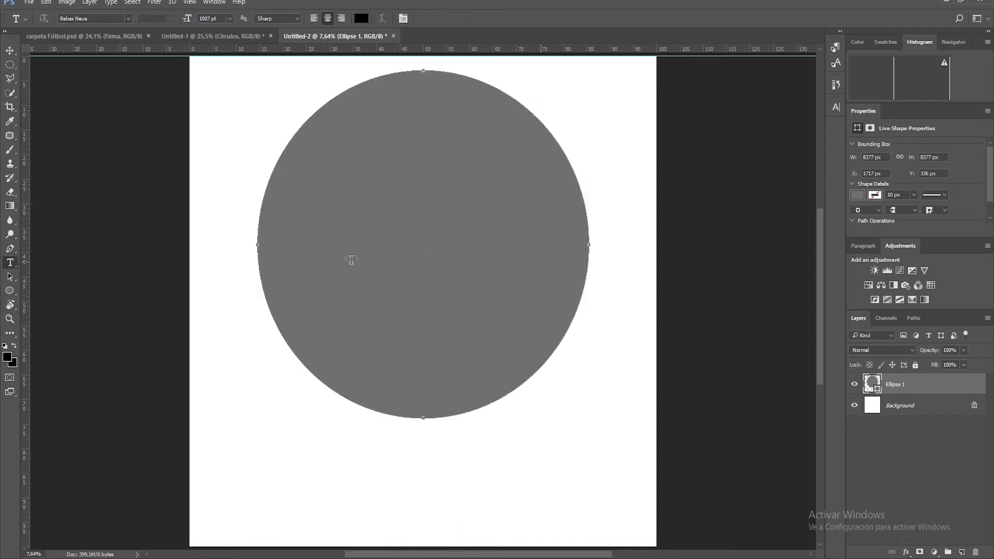
# Step: Add the text "DA" inside the grey circle and reduce its font size to 942 pt
pyautogui.click(350, 259)
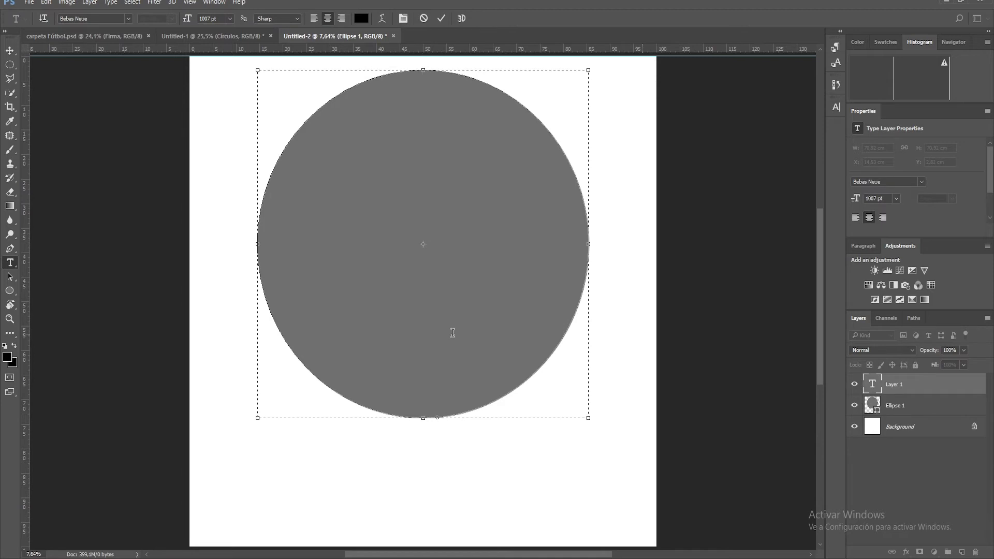
pyautogui.write('DA')
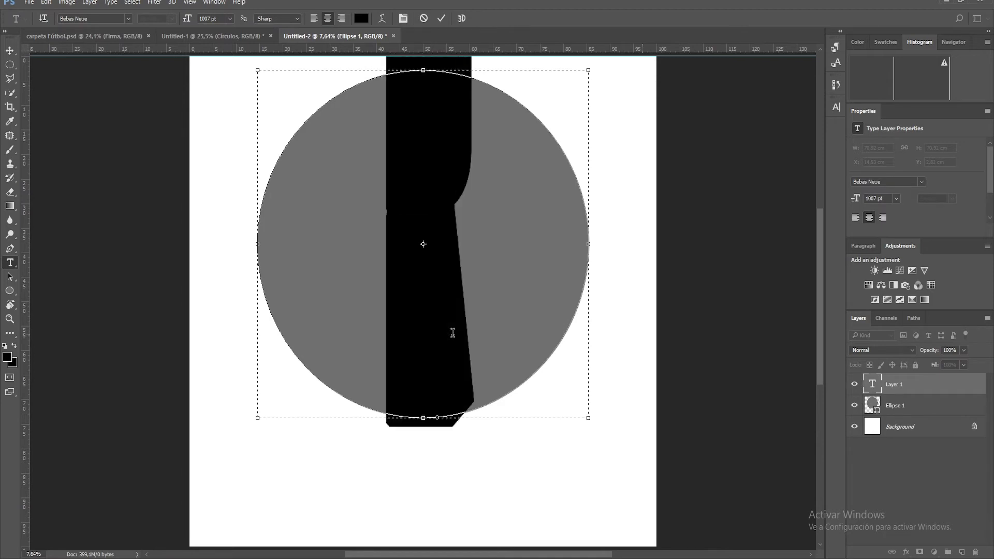
pyautogui.hotkey('ctrl', 'a')
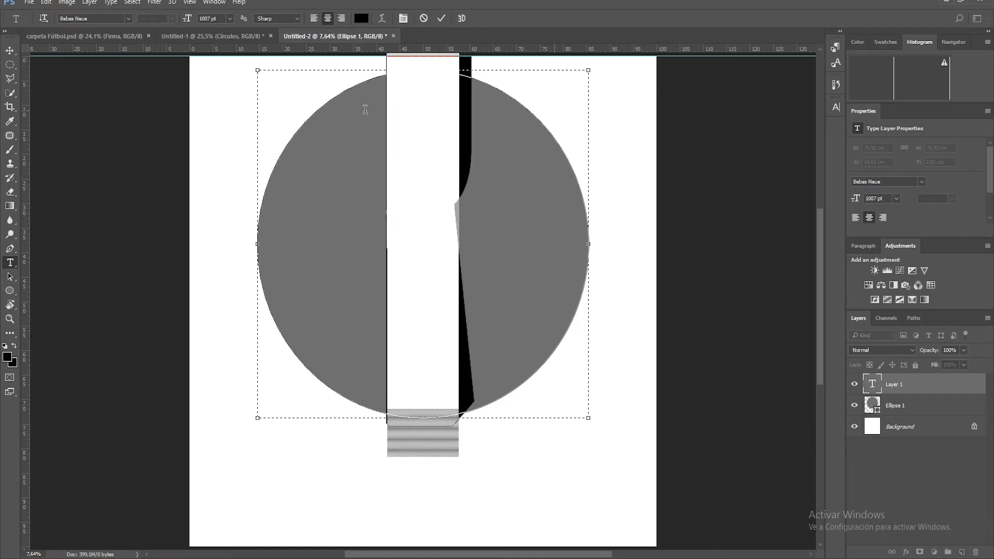
pyautogui.click(836, 108)
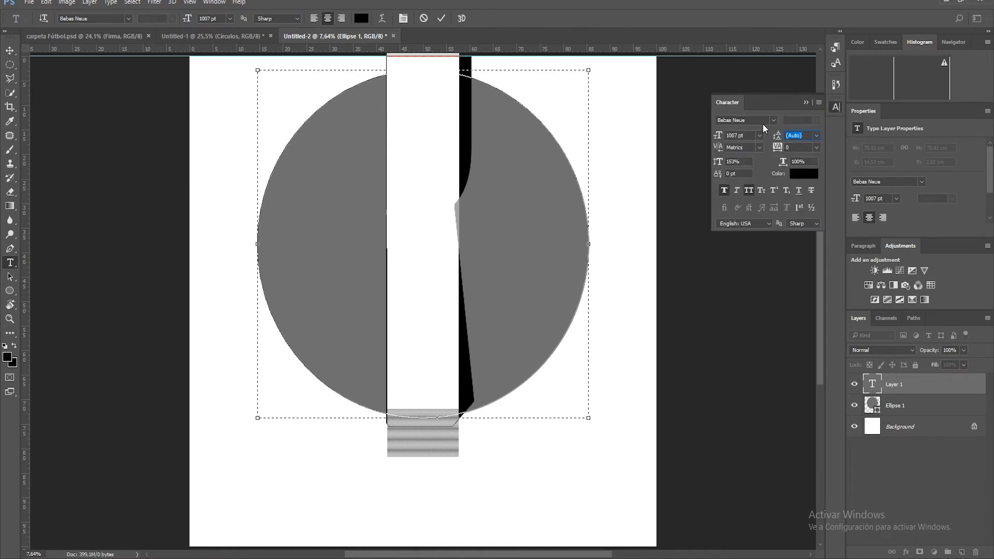
pyautogui.moveTo(723, 136); pyautogui.dragTo(689, 150)
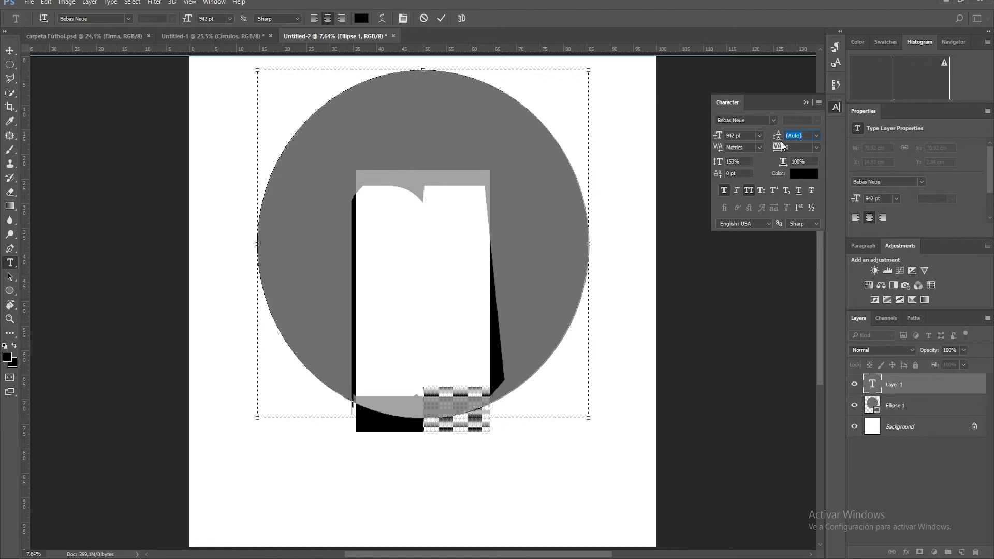
# Step: Turn off faux bold for the "DA" text and set its tracking to 0
pyautogui.moveTo(778, 147); pyautogui.dragTo(788, 150)
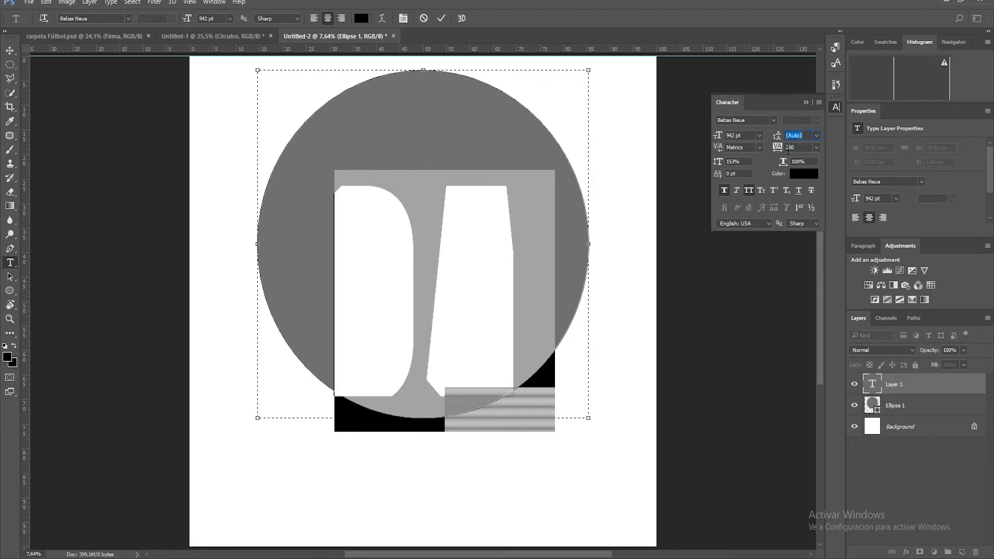
pyautogui.click(724, 191)
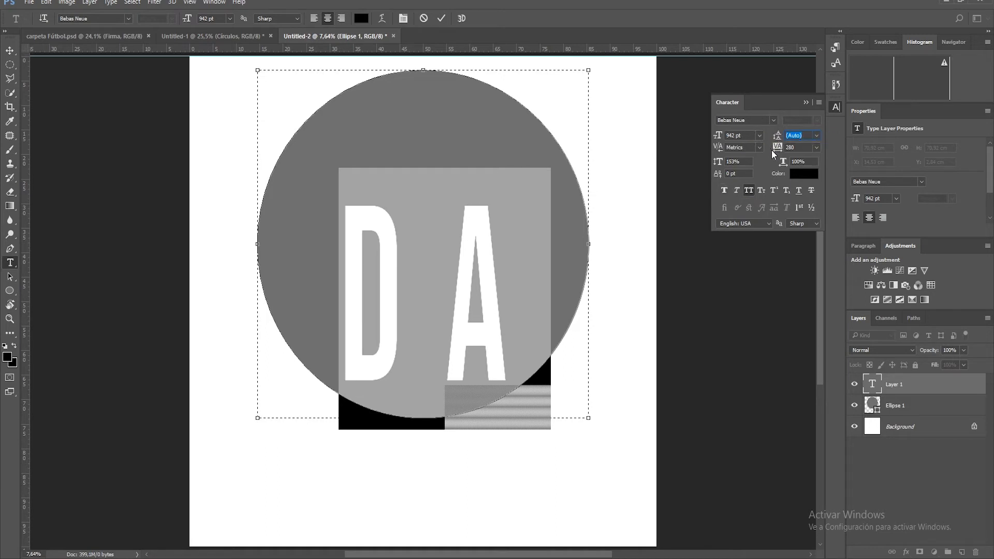
pyautogui.click(817, 147)
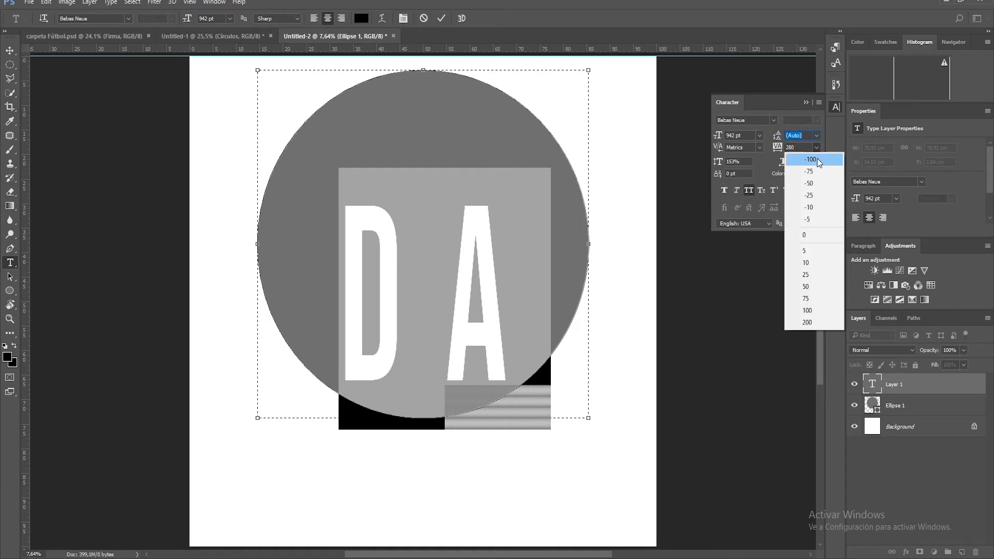
pyautogui.click(813, 234)
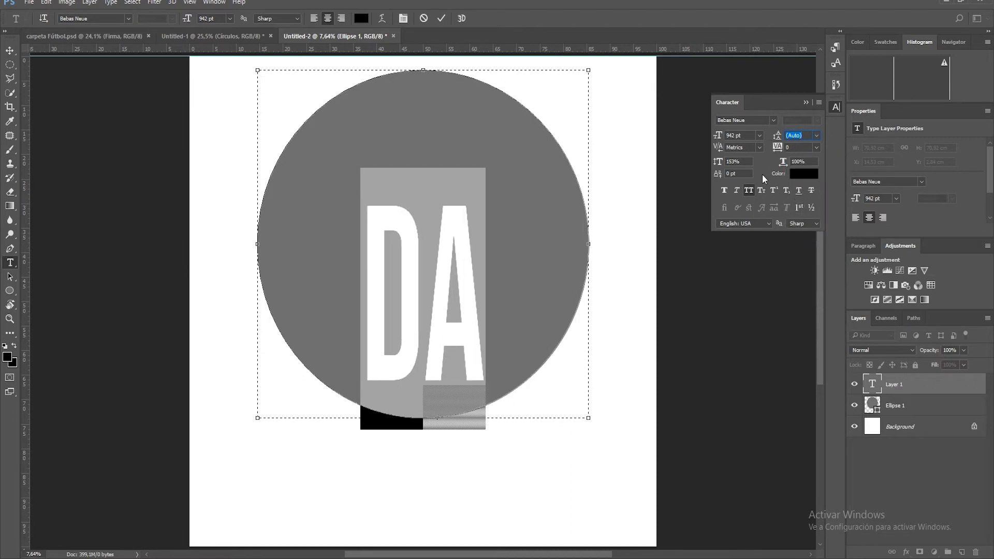
pyautogui.click(724, 190)
pyautogui.click(724, 190)
# Step: Change the font of the "DA" text to Monotype Corsiva
pyautogui.click(766, 120)
pyautogui.press('Up')
pyautogui.press('Up')
pyautogui.press('Up')
pyautogui.press('Up')
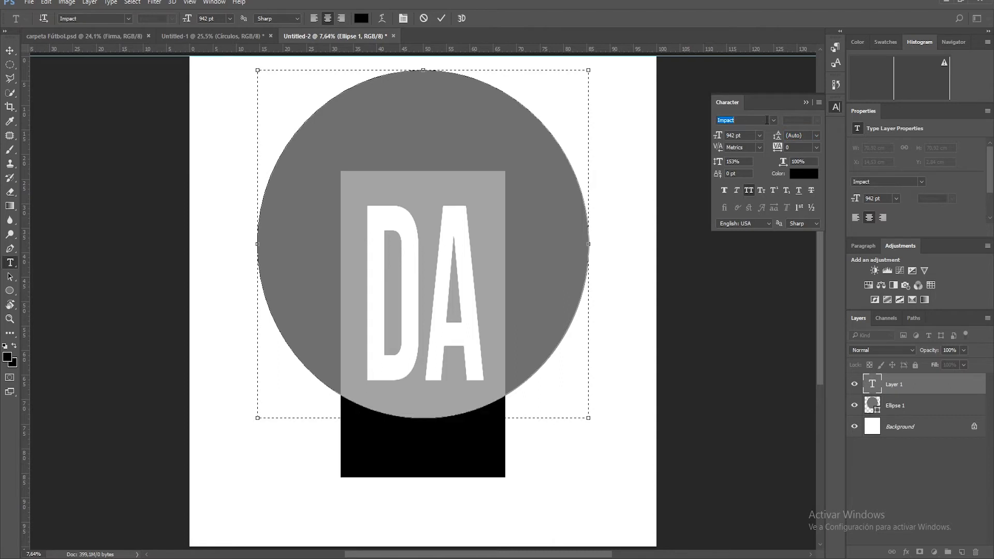
pyautogui.press('Up')
pyautogui.press('Up')
pyautogui.press('Up')
pyautogui.press('Up')
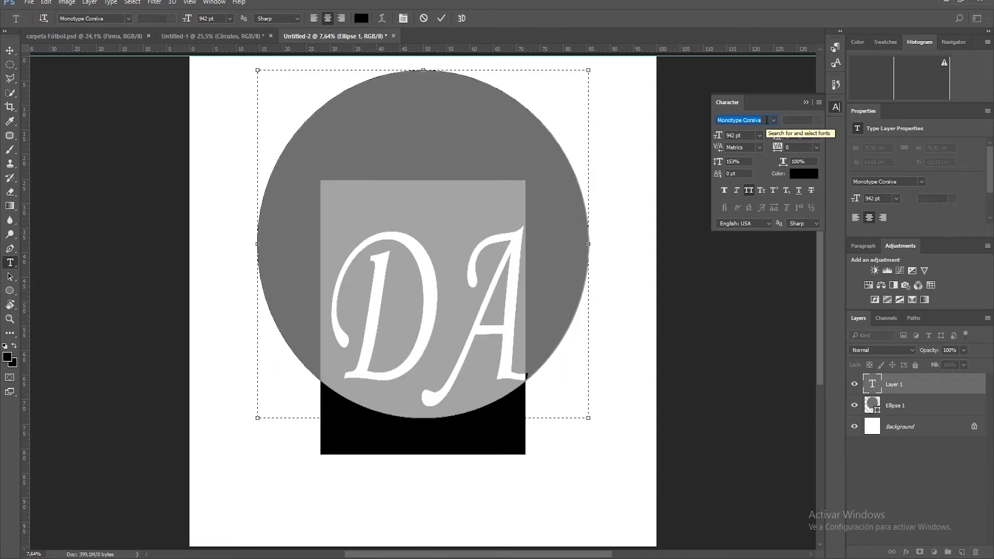
pyautogui.click(10, 51)
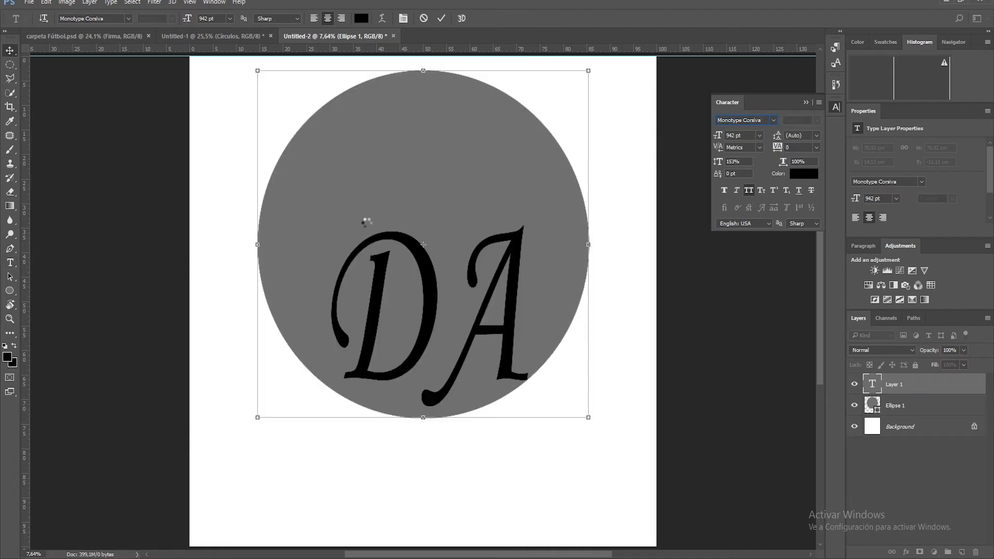
# Step: Move the "DA" letters onto the circle's centre and enlarge them to about 145% width and 113% height so they span the circle
pyautogui.moveTo(426, 303); pyautogui.dragTo(392, 266)
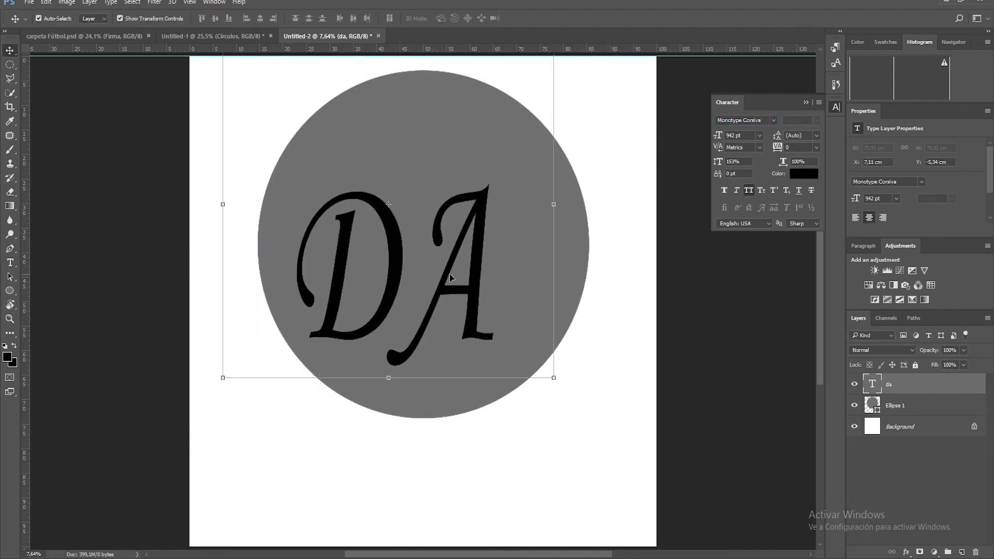
pyautogui.scroll(-1, 483, 361)
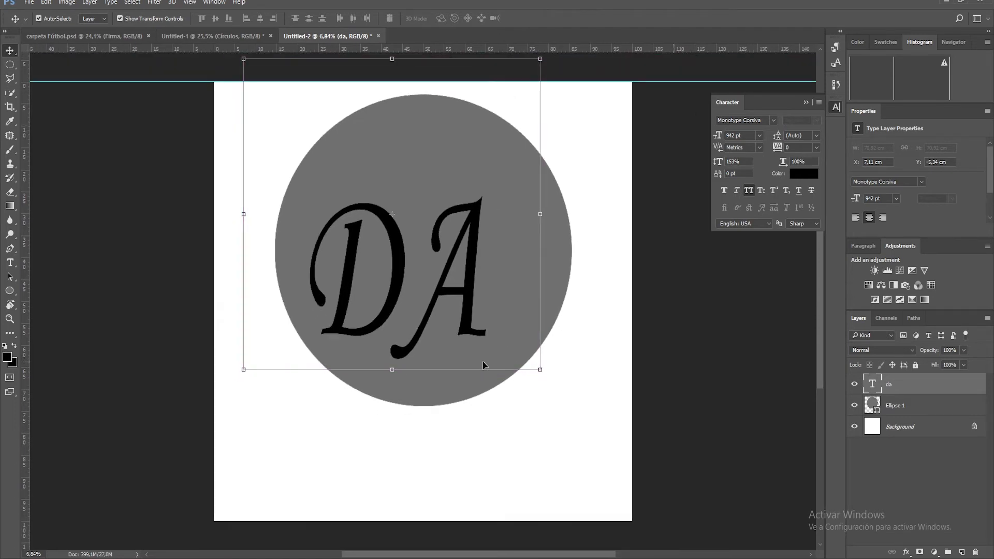
pyautogui.moveTo(540, 371); pyautogui.dragTo(598, 415)
pyautogui.moveTo(486, 282); pyautogui.dragTo(458, 269)
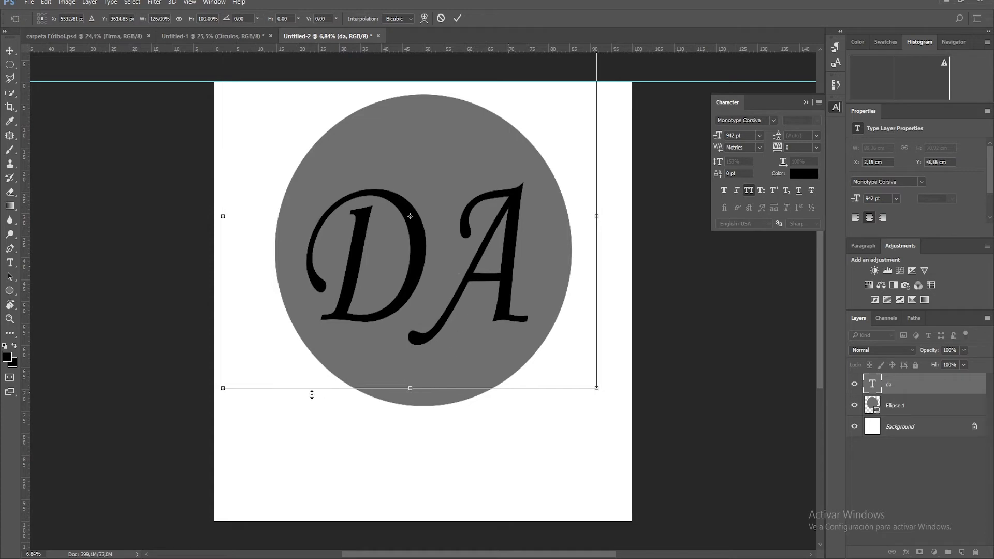
pyautogui.moveTo(224, 383); pyautogui.dragTo(176, 430)
pyautogui.moveTo(470, 313); pyautogui.dragTo(486, 306)
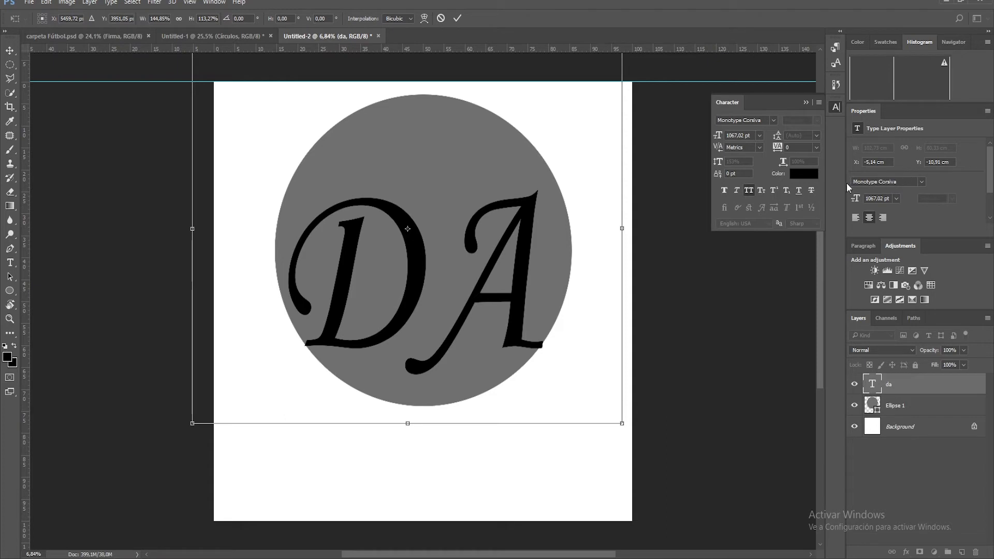
pyautogui.click(457, 18)
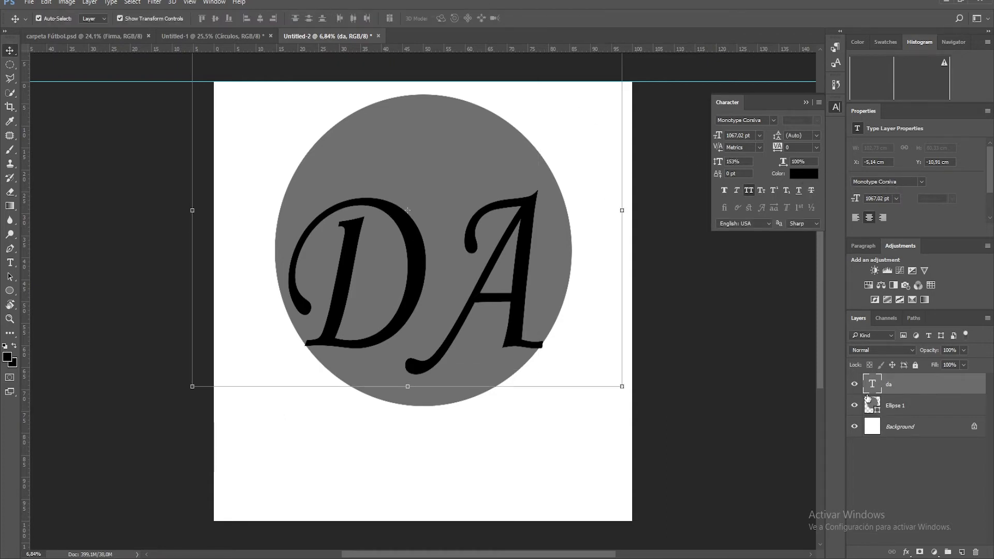
# Step: Change the colour of the "DA" text to white (ffffff)
pyautogui.doubleClick(872, 385)
pyautogui.click(803, 174)
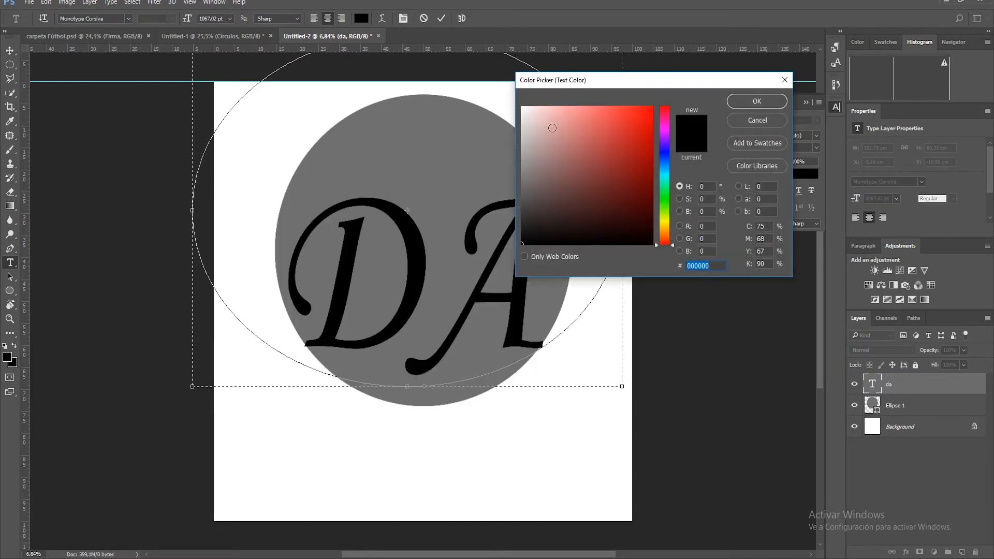
pyautogui.write('ffffff')
pyautogui.click(756, 101)
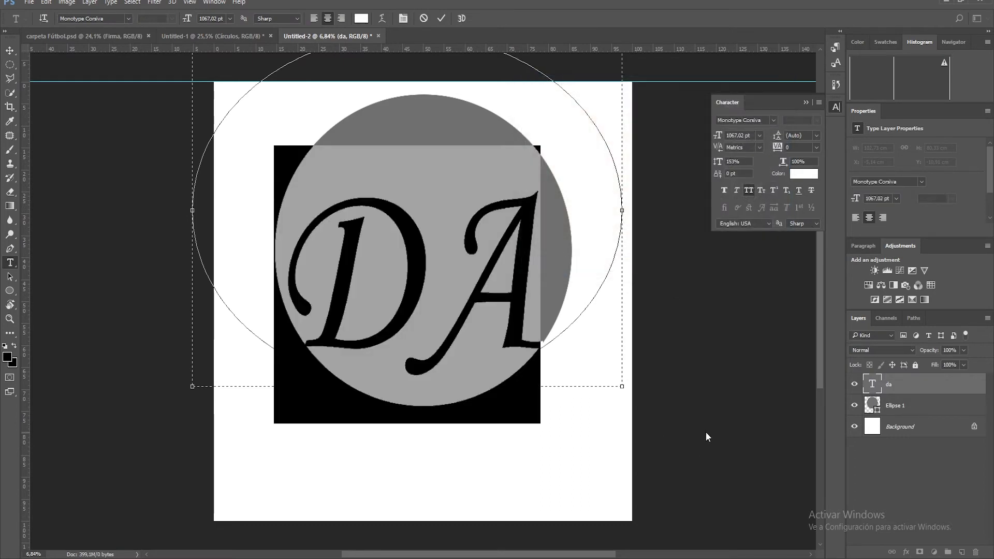
pyautogui.click(706, 432)
pyautogui.click(705, 432)
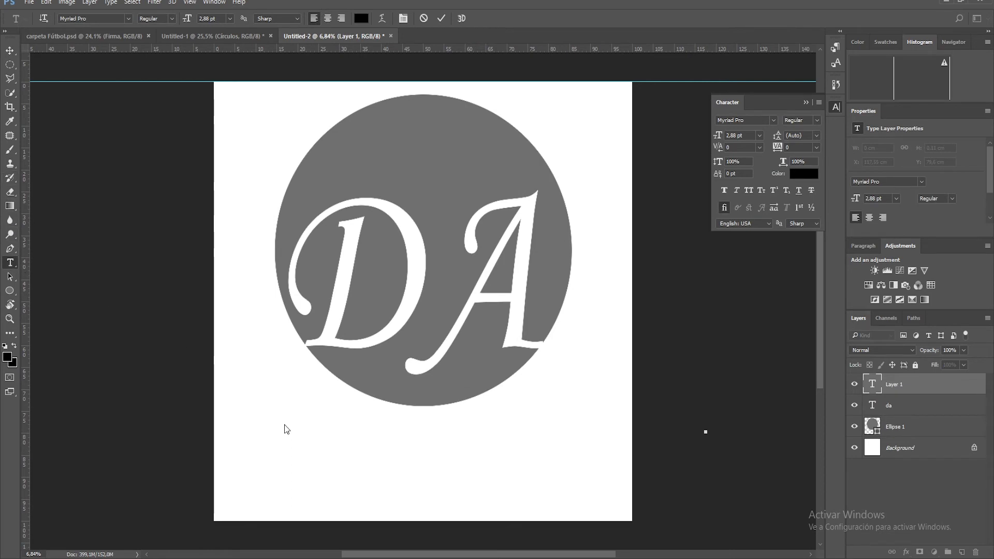
pyautogui.click(889, 495)
pyautogui.press('v')
pyautogui.click(889, 384)
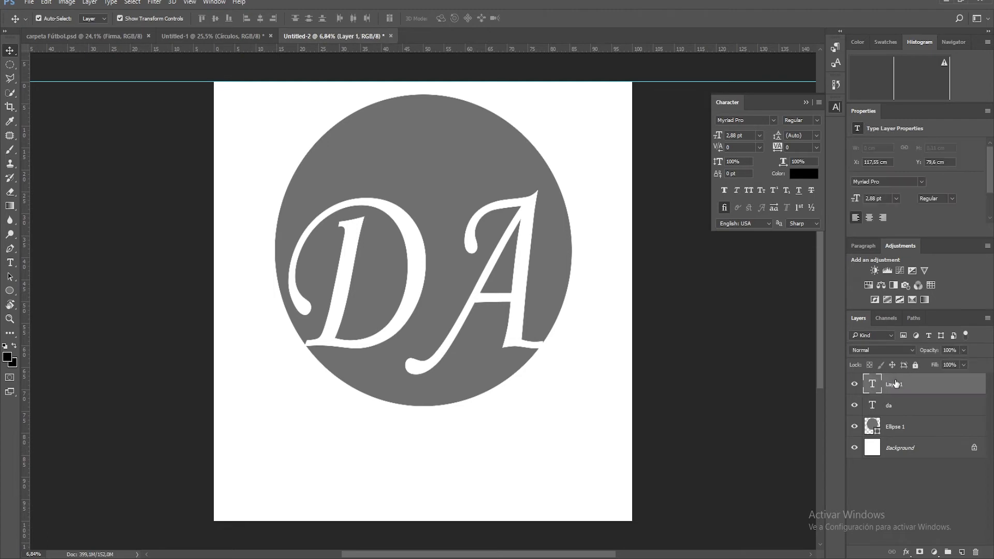
pyautogui.press('Delete')
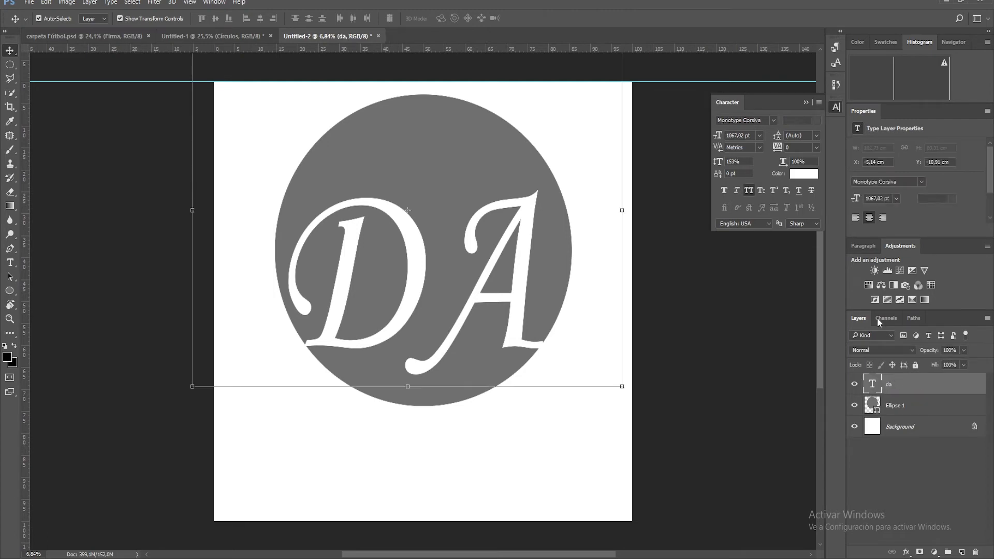
# Step: Add a new two-line text near the canvas's lower edge with the photographer's full name above "FOTOGRAFIA"
pyautogui.click(802, 102)
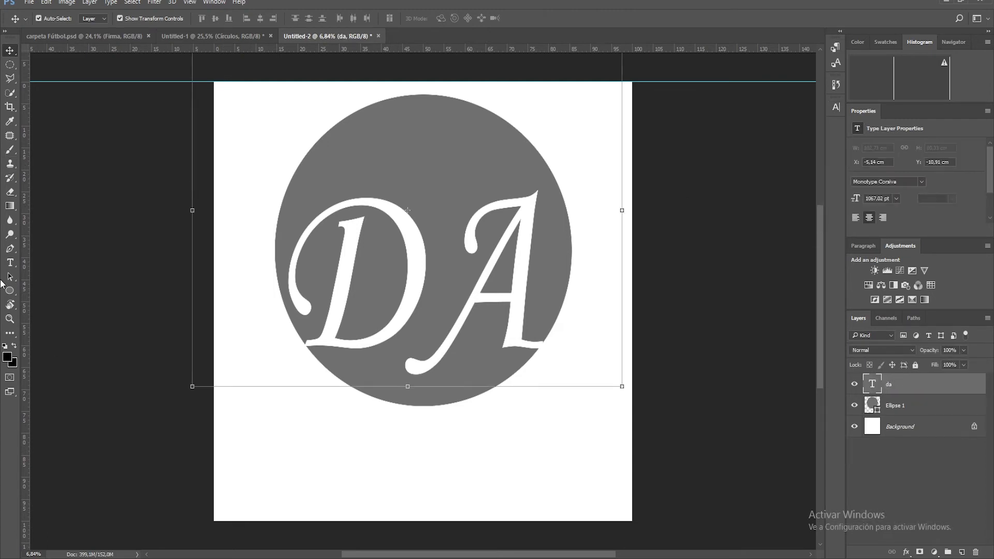
pyautogui.click(11, 265)
pyautogui.click(280, 486)
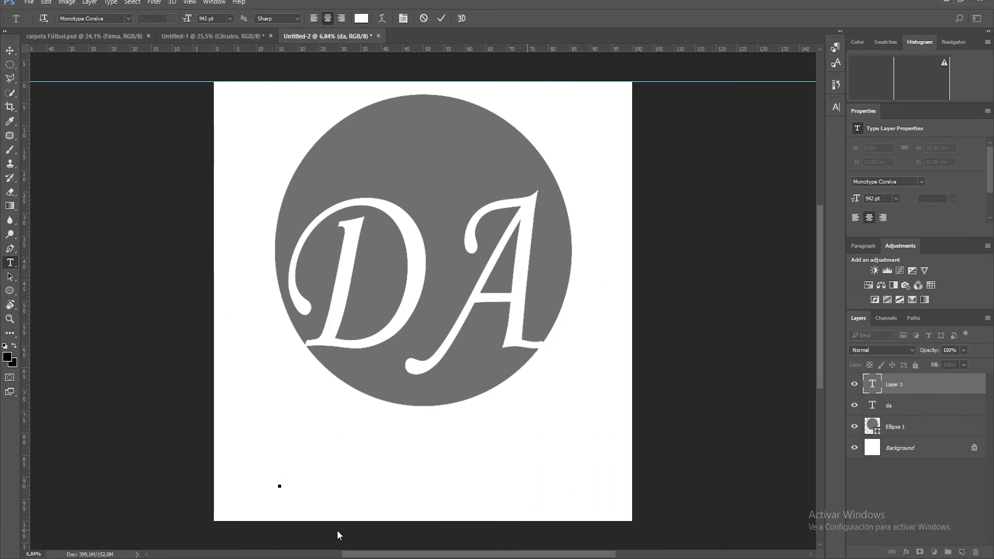
pyautogui.write('wograf')
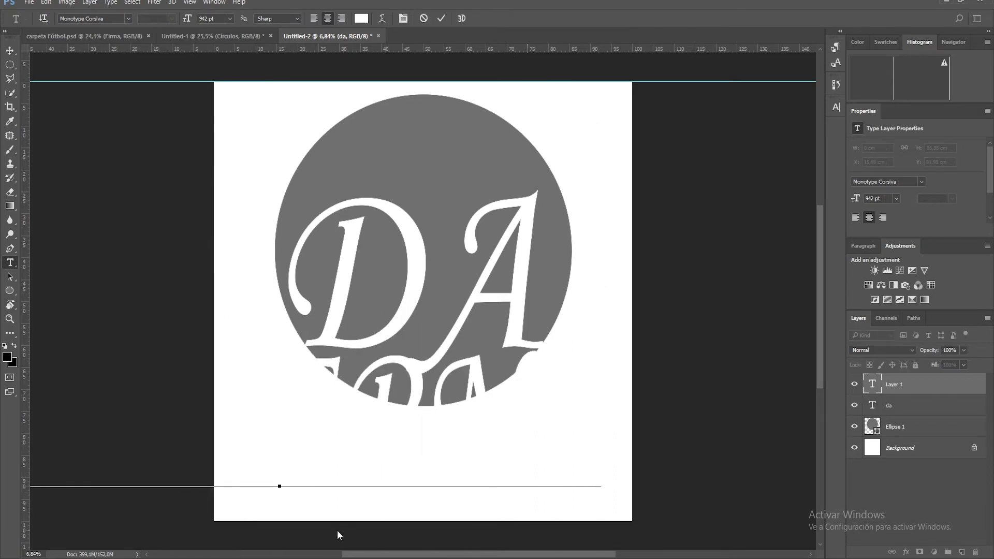
pyautogui.write('te')
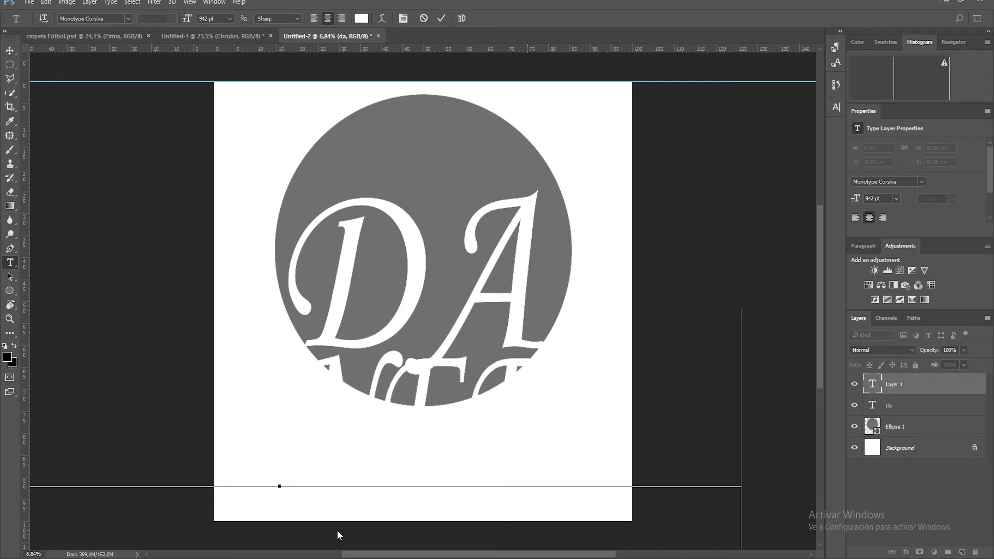
pyautogui.write('wvadd')
pyautogui.press('Return')
pyautogui.write('fotografia')
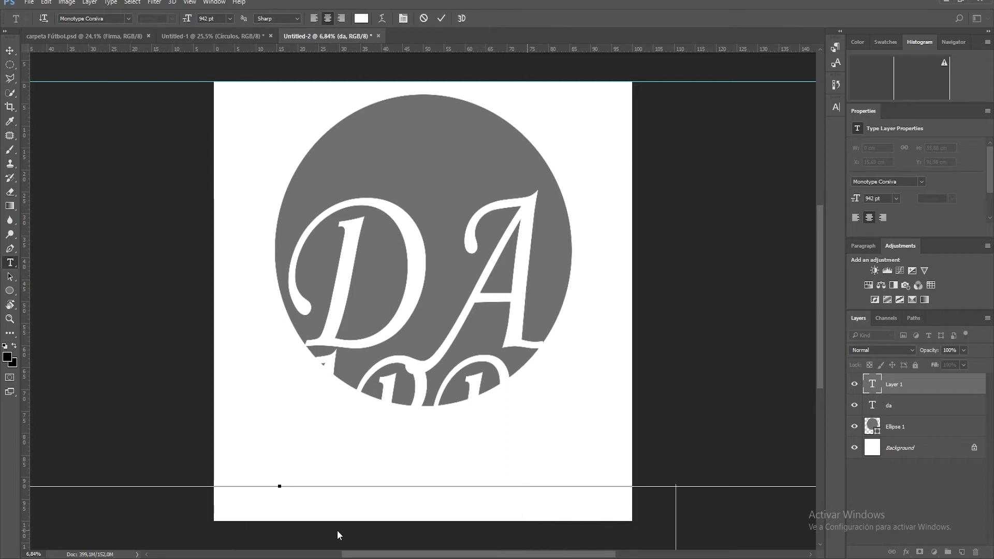
pyautogui.click(905, 498)
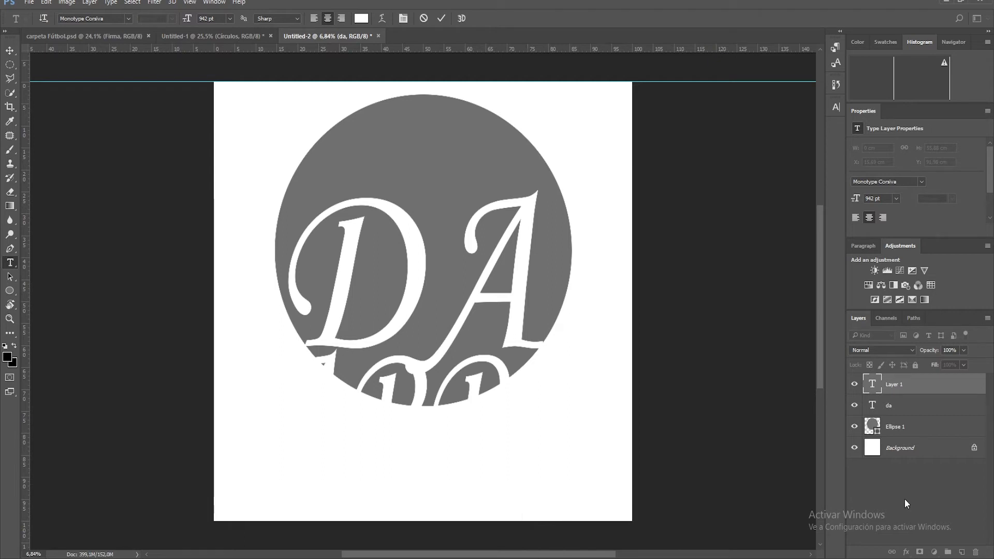
# Step: Select the whole photographer caption and change its text colour to black
pyautogui.doubleClick(897, 385)
pyautogui.doubleClick(870, 384)
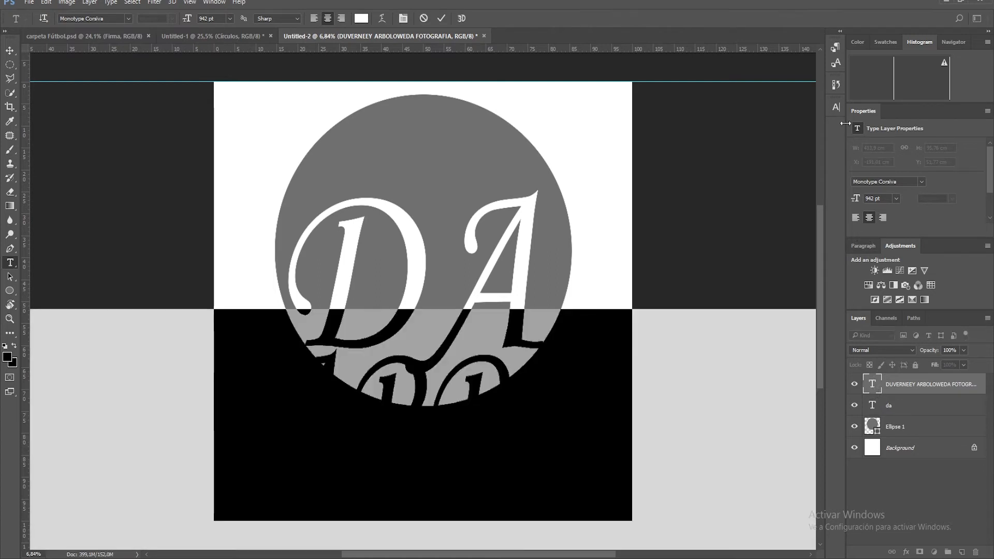
pyautogui.click(835, 107)
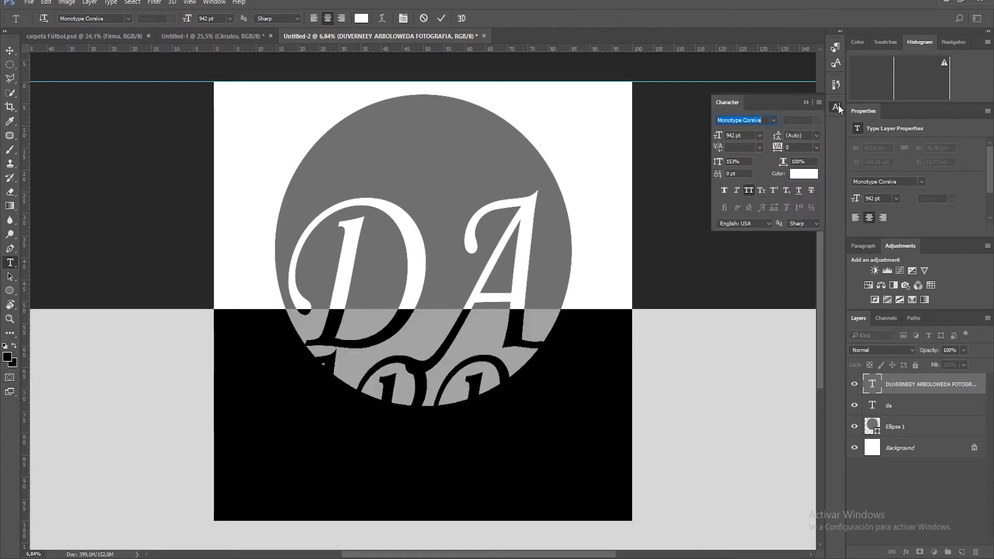
pyautogui.click(804, 175)
pyautogui.moveTo(551, 237); pyautogui.dragTo(505, 254)
pyautogui.click(756, 102)
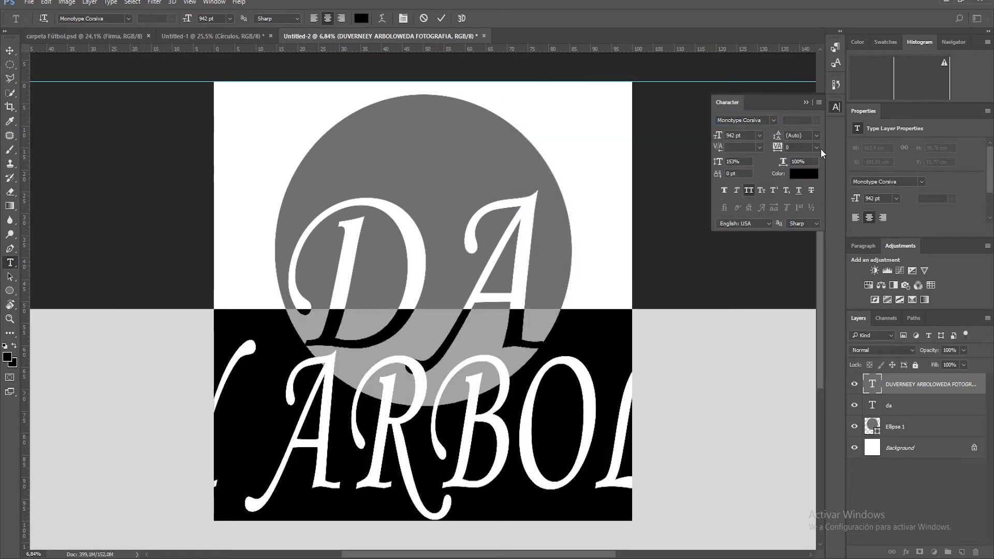
# Step: Reduce the photographer caption's font size to 72 pt and move it centred just beneath the grey circle
pyautogui.moveTo(721, 139); pyautogui.dragTo(605, 156)
pyautogui.moveTo(718, 137); pyautogui.dragTo(642, 148)
pyautogui.click(758, 135)
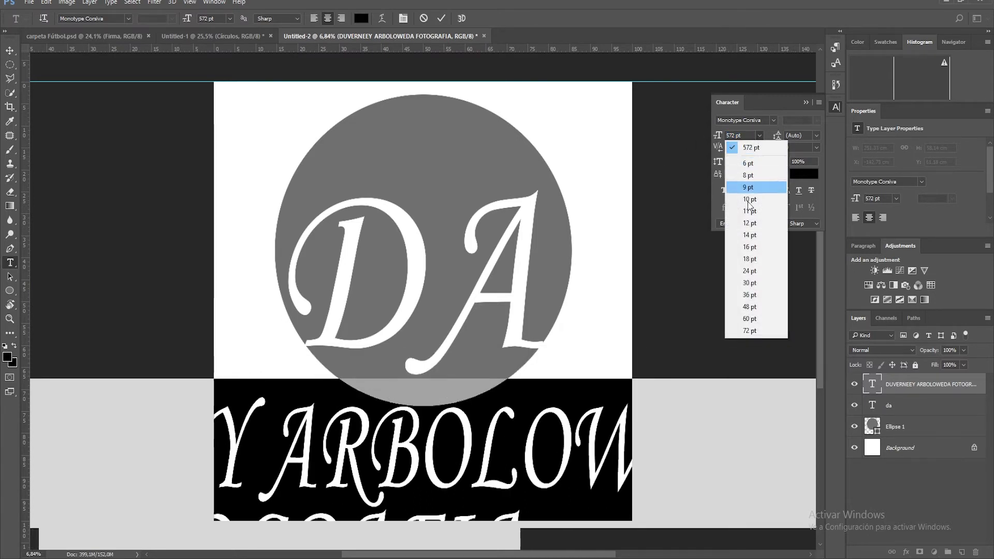
pyautogui.click(749, 330)
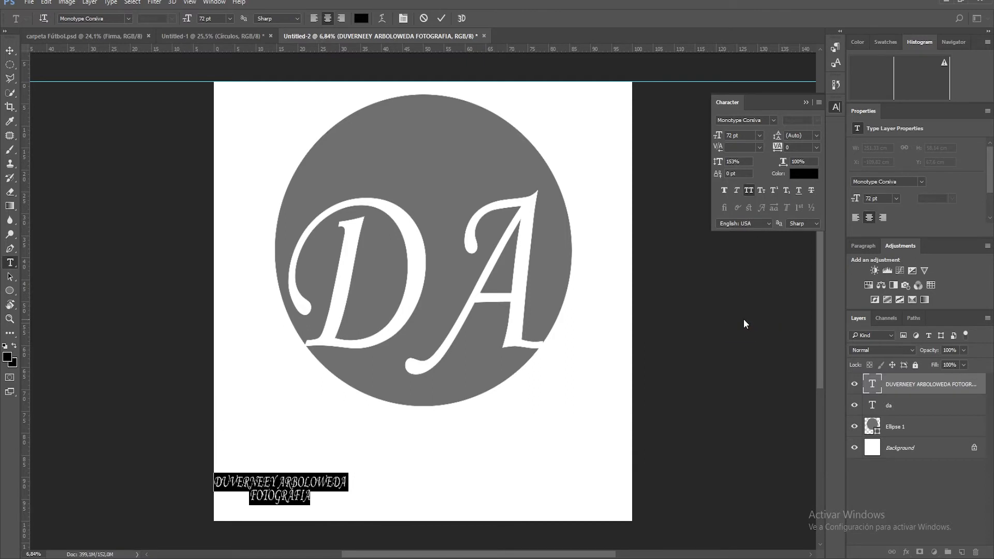
pyautogui.click(9, 52)
pyautogui.moveTo(288, 498); pyautogui.dragTo(434, 427)
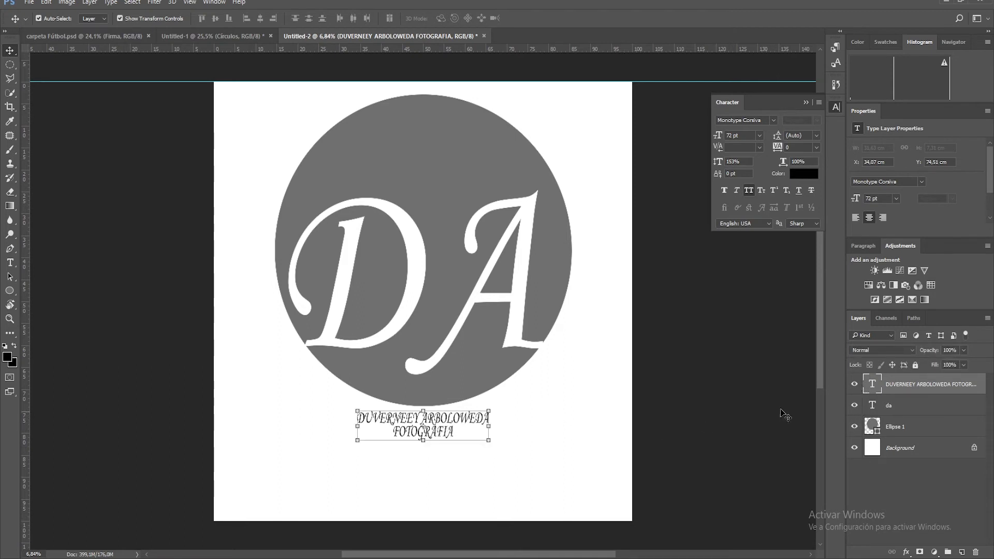
# Step: Correct the surname in the caption by deleting its two extra letters
pyautogui.doubleClick(871, 386)
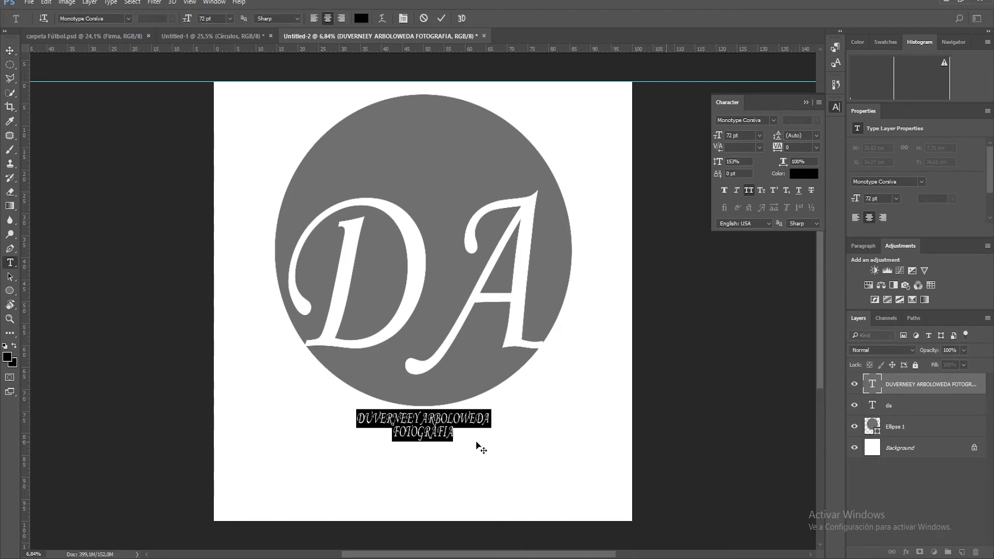
pyautogui.click(468, 418)
pyautogui.press('BackSpace')
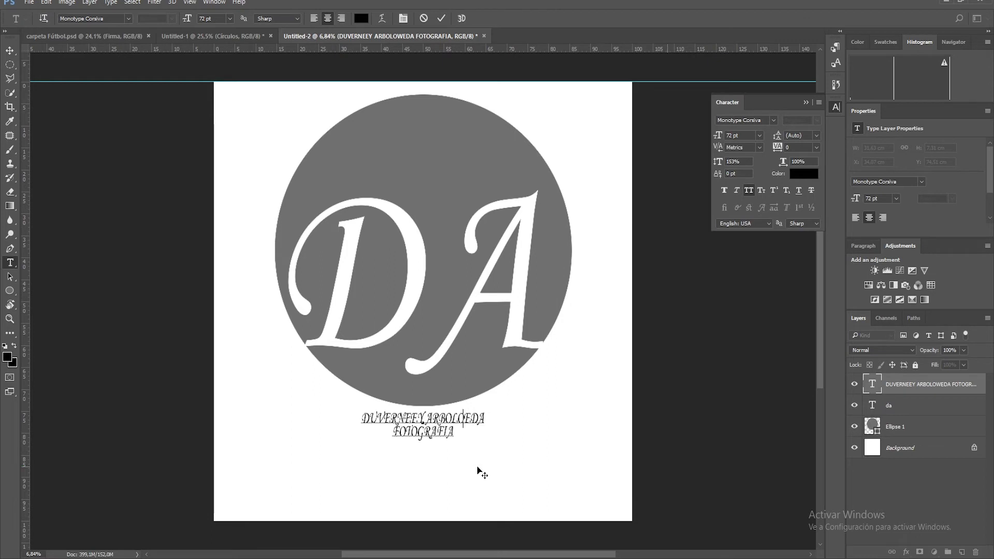
pyautogui.press('BackSpace')
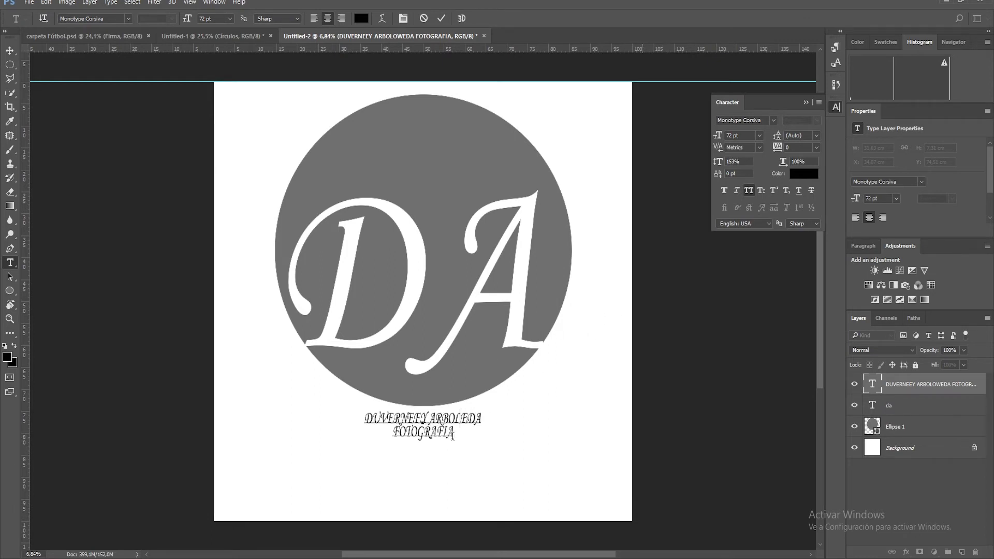
# Step: Format the caption in Bebas Neue with faux bold at 120 pt
pyautogui.moveTo(453, 436); pyautogui.dragTo(346, 414)
pyautogui.click(774, 120)
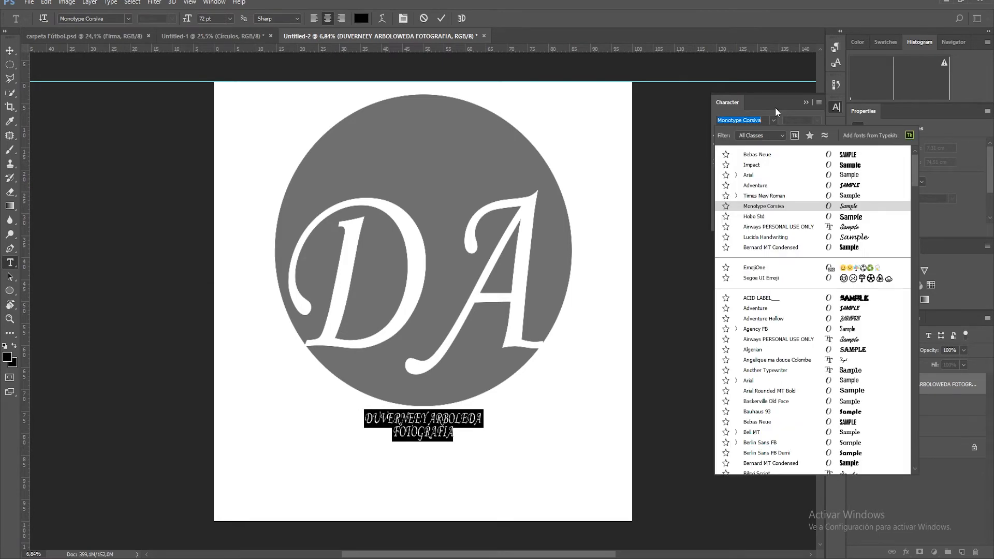
pyautogui.click(790, 157)
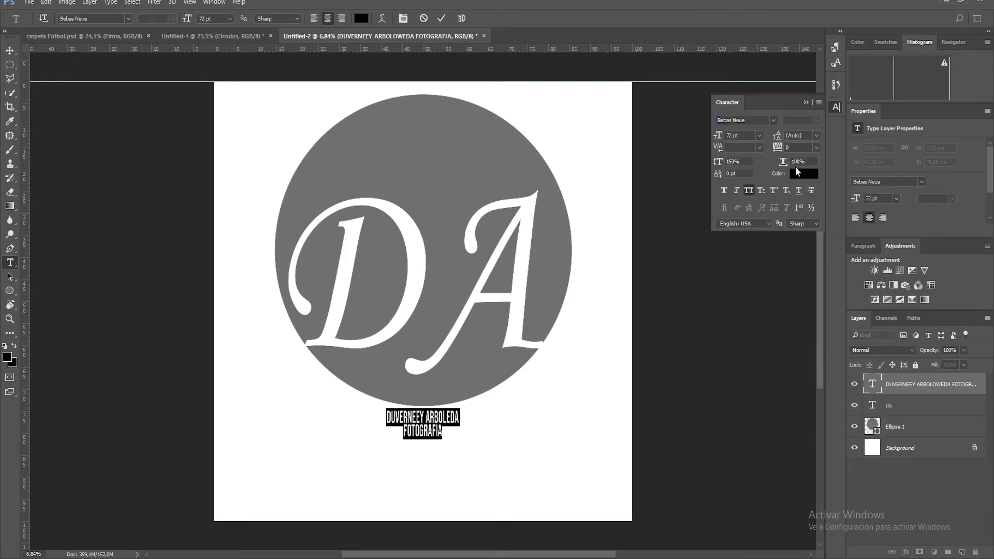
pyautogui.click(723, 191)
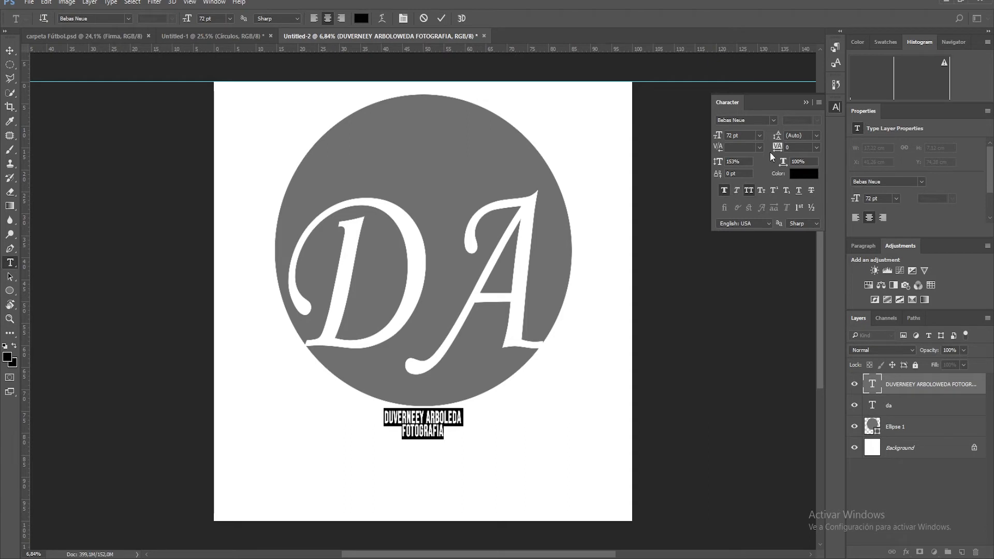
pyautogui.moveTo(718, 136); pyautogui.dragTo(743, 138)
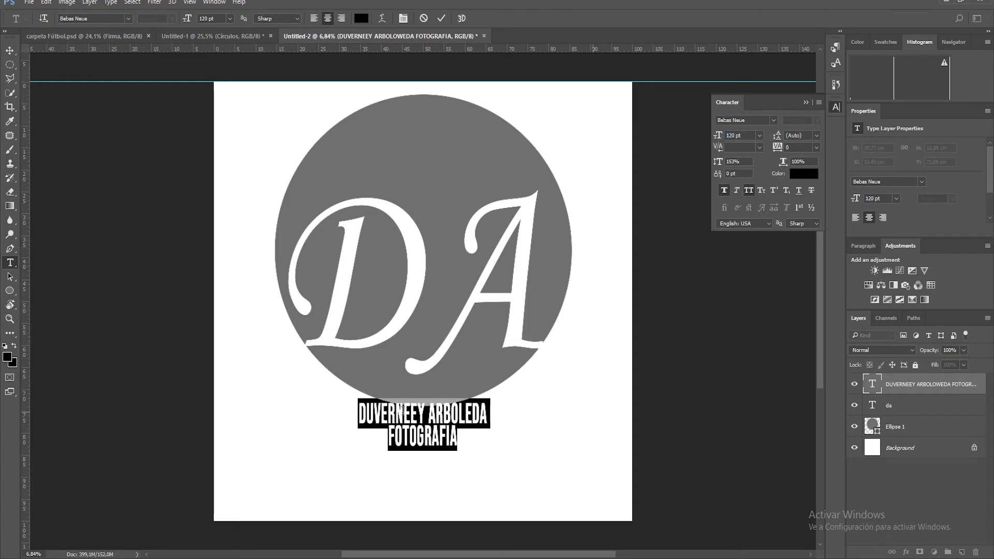
# Step: Delete the duplicated letter in the caption's first name and add the contact number as a third line
pyautogui.click(411, 414)
pyautogui.press('BackSpace')
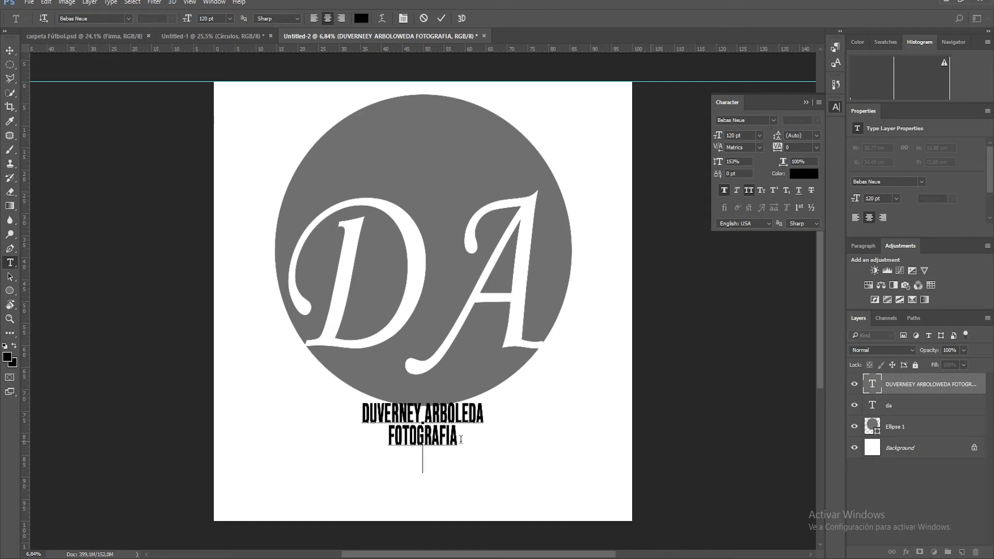
pyautogui.write('123456789')
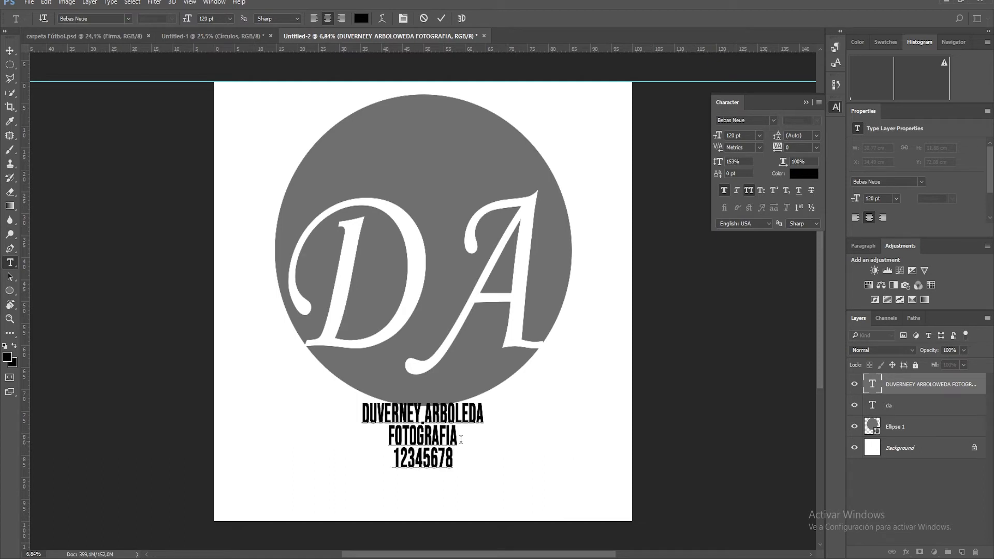
# Step: Move the three-line caption slightly down so it clears the circle
pyautogui.click(9, 50)
pyautogui.moveTo(449, 430); pyautogui.dragTo(449, 441)
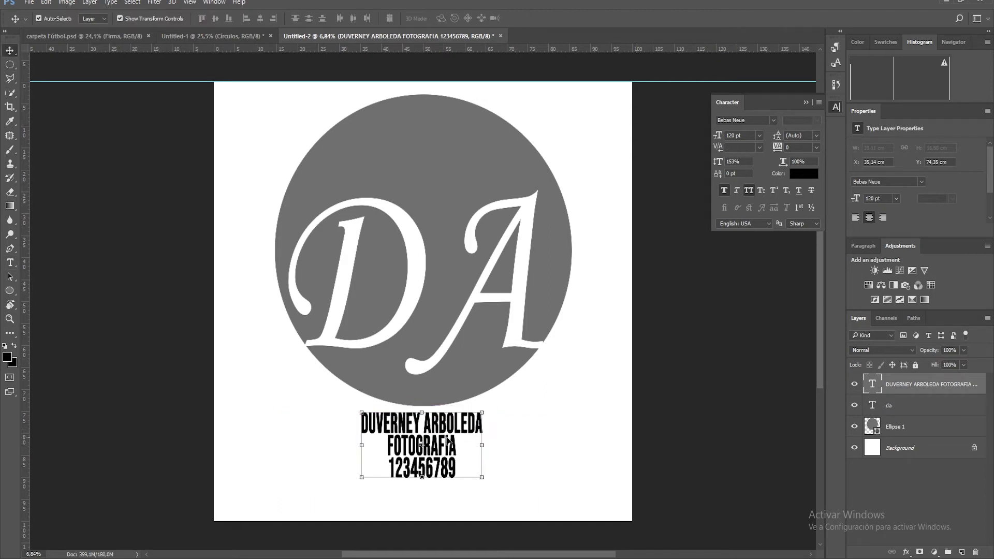
pyautogui.click(806, 103)
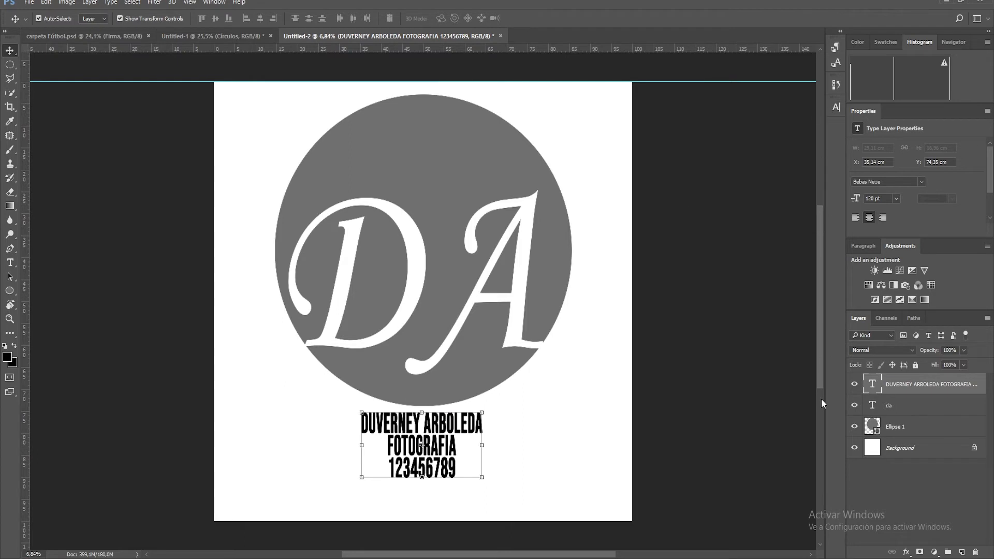
# Step: Hide the Background layer and merge the caption, "DA" text and Ellipse 1 layers into one logo layer
pyautogui.click(854, 451)
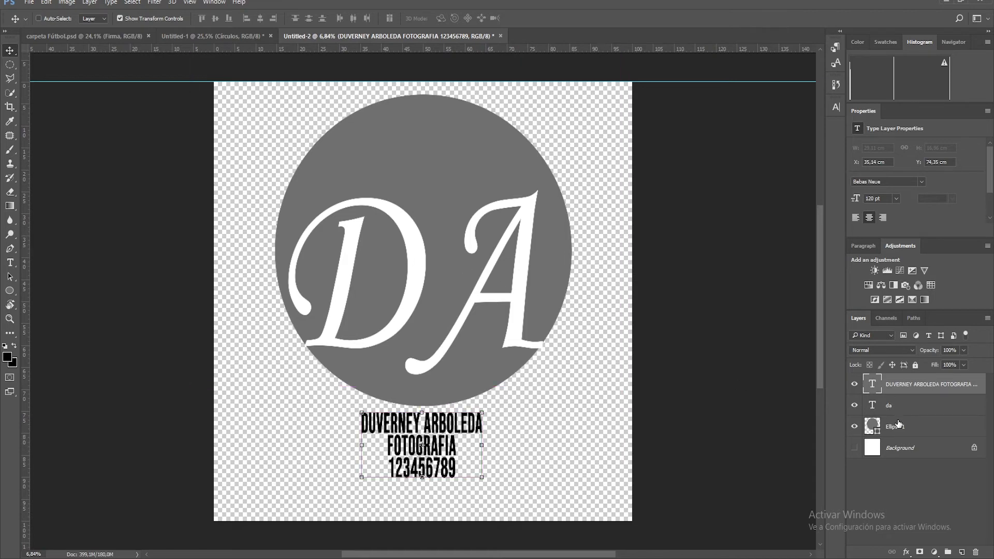
pyautogui.keyDown('ctrl'); pyautogui.click(893, 410); pyautogui.keyUp('ctrl')
pyautogui.keyDown('ctrl'); pyautogui.click(909, 435); pyautogui.keyUp('ctrl')
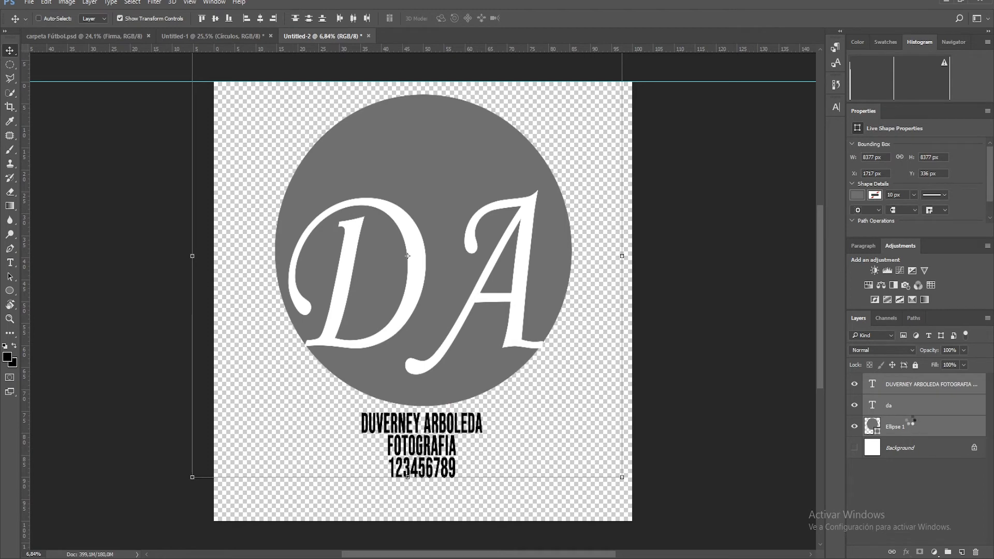
pyautogui.hotkey('ctrl', 'e')
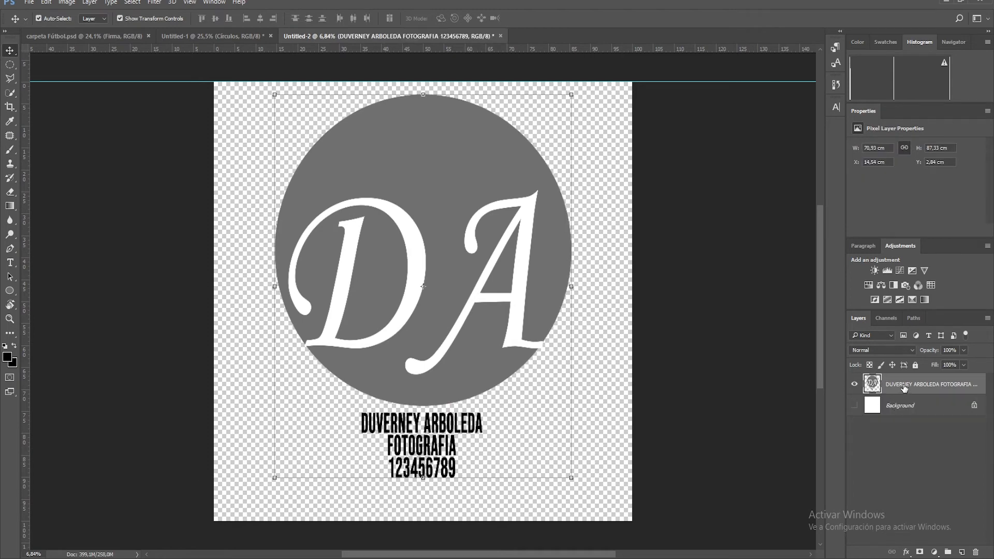
pyautogui.click(853, 385)
pyautogui.click(853, 384)
# Step: Copy the merged logo into the Untitled-1 cover, scale it to about 5% and place it below "EQUIPO 2020 CATEGORIA CANINA"
pyautogui.moveTo(871, 384); pyautogui.dragTo(298, 441)
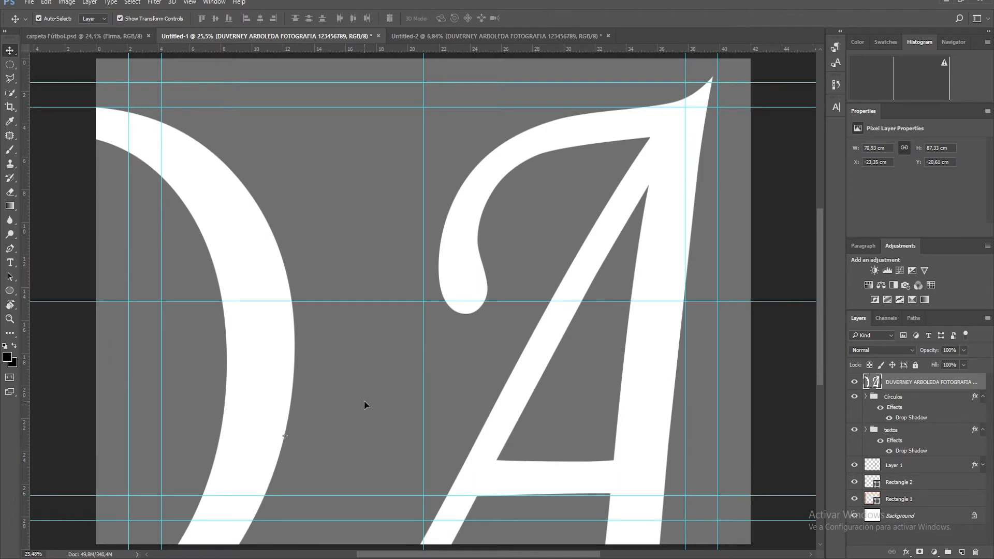
pyautogui.hotkey('ctrl', 't')
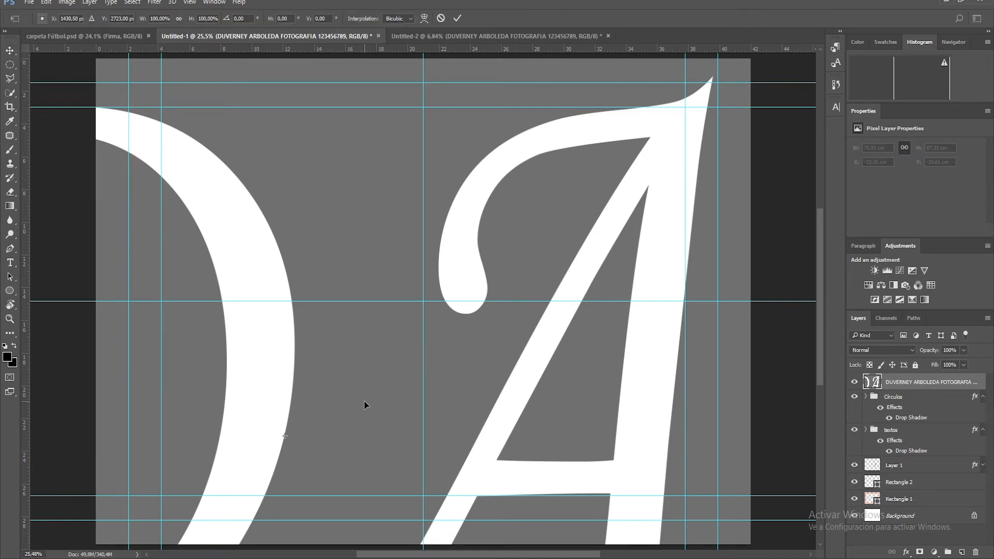
pyautogui.keyDown('alt'); pyautogui.scroll(-3, 372, 338); pyautogui.keyUp('alt')
pyautogui.scroll(-1, 369, 337)
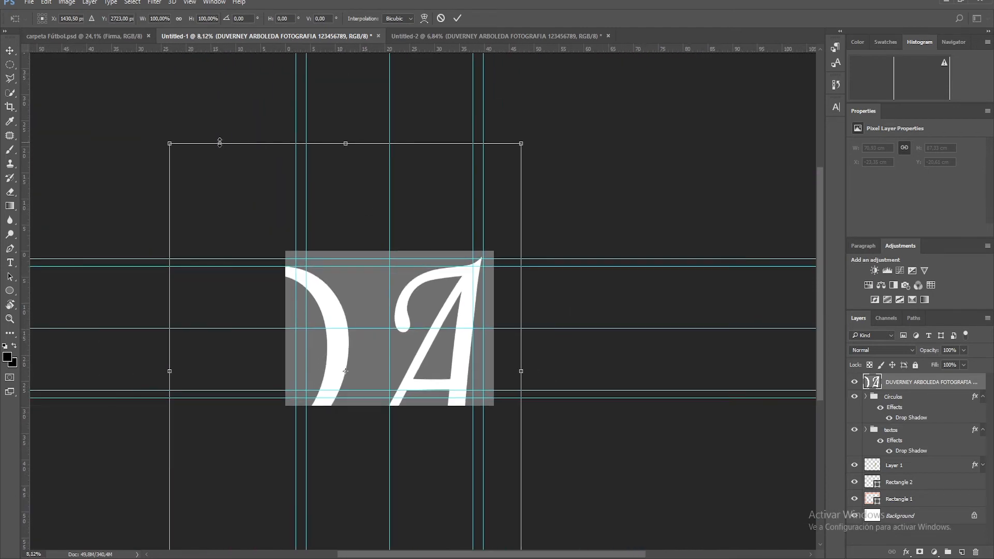
pyautogui.moveTo(170, 145); pyautogui.dragTo(262, 248)
pyautogui.hotkey('ctrl', 'z')
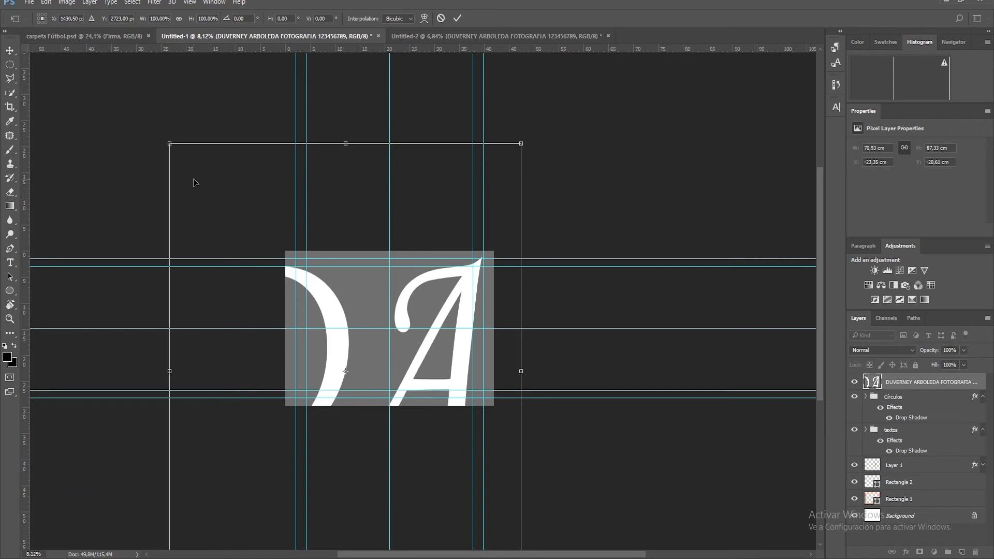
pyautogui.moveTo(171, 145); pyautogui.dragTo(334, 357)
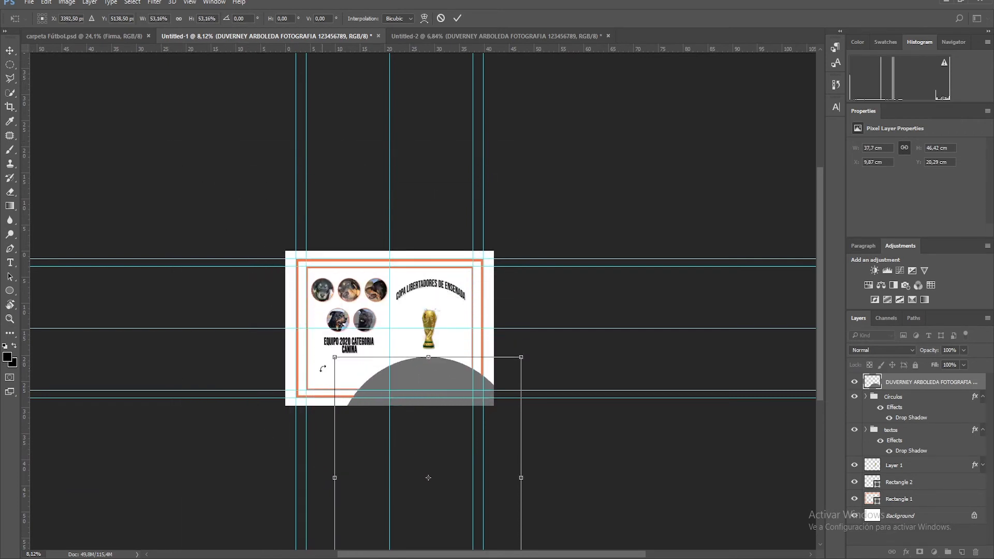
pyautogui.moveTo(418, 380); pyautogui.dragTo(339, 254)
pyautogui.moveTo(443, 231); pyautogui.dragTo(353, 355)
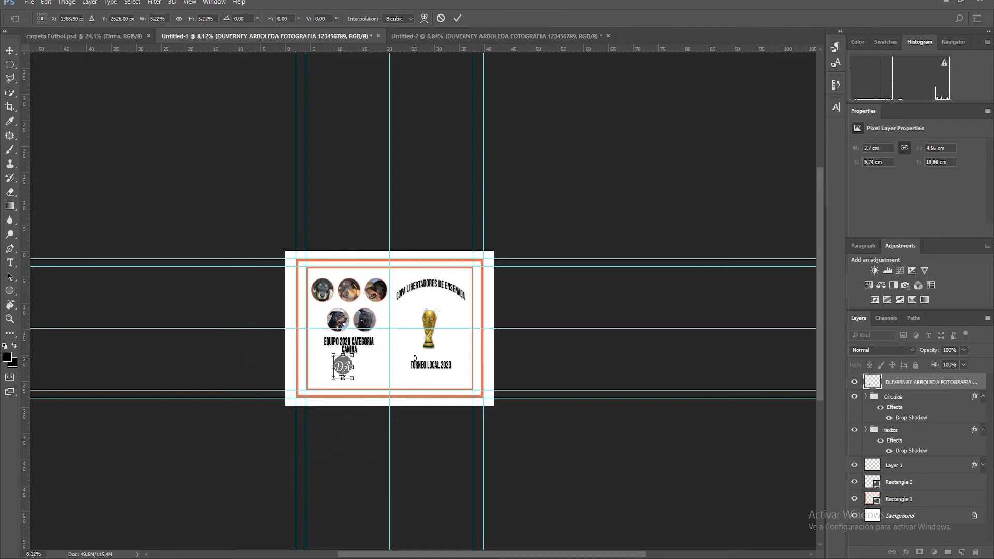
pyautogui.hotkey('ctrl', '0')
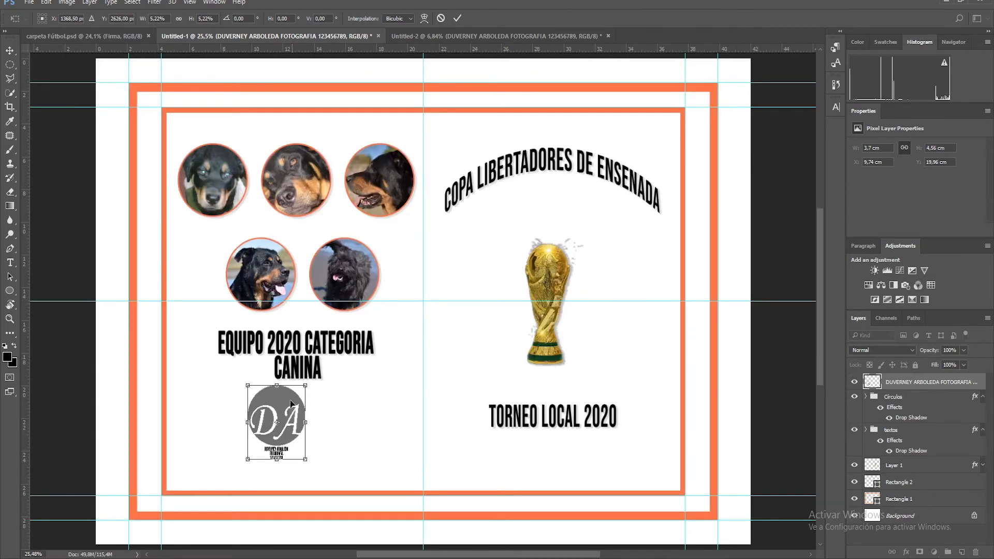
# Step: Shrink the logo to about 3.6%, centre it under the team caption and set its layer opacity to 70%
pyautogui.moveTo(288, 425); pyautogui.dragTo(307, 438)
pyautogui.moveTo(325, 473); pyautogui.dragTo(310, 426)
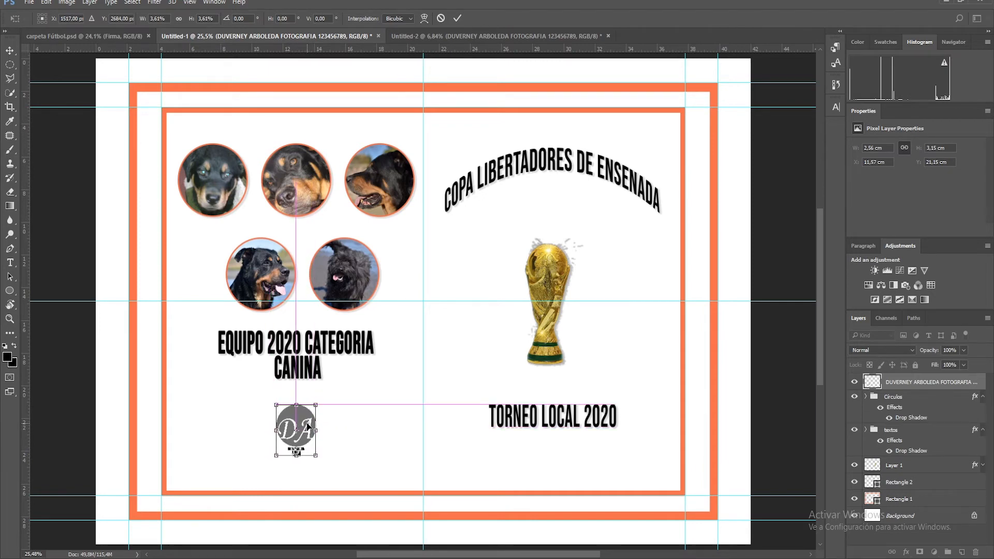
pyautogui.moveTo(934, 351); pyautogui.dragTo(921, 352)
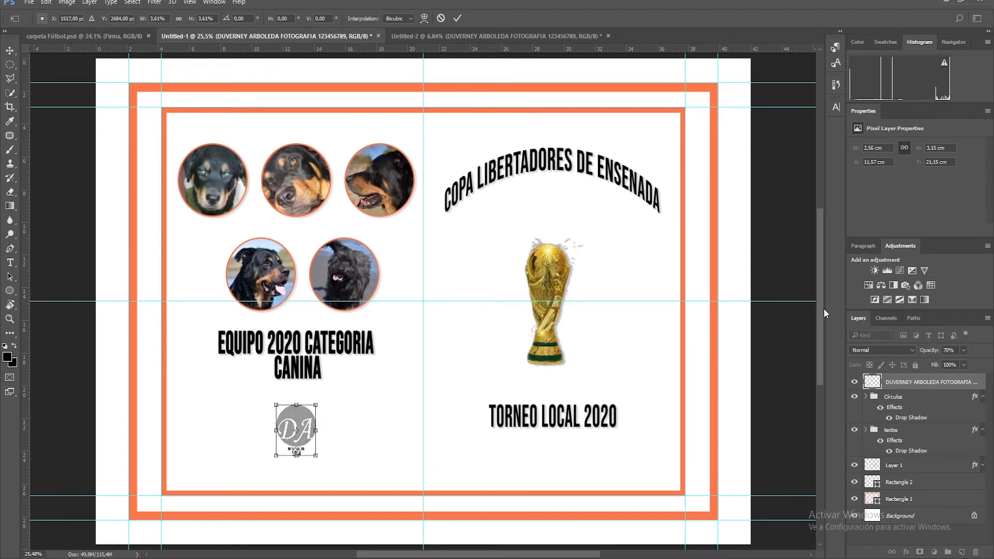
pyautogui.click(457, 18)
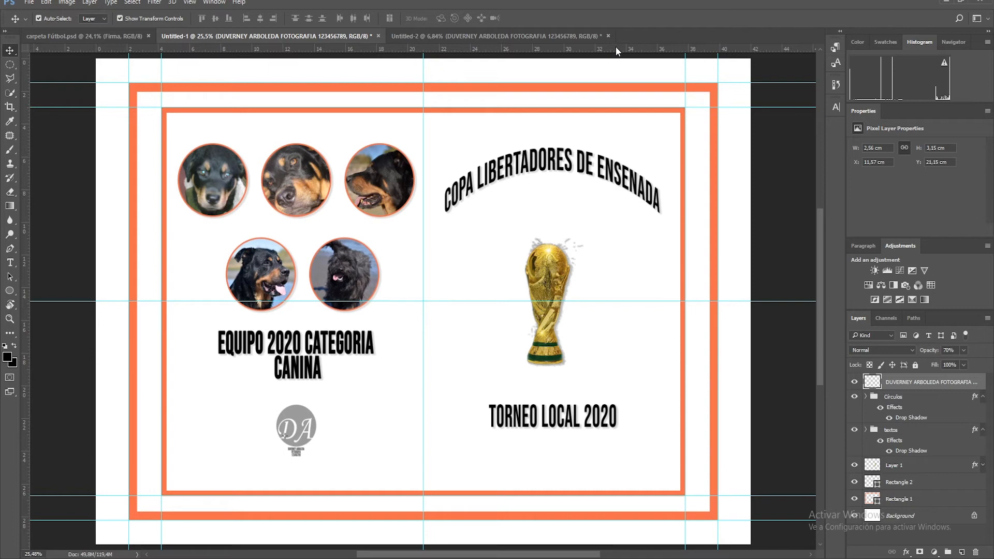
# Step: Start saving the Untitled-1 cover with JPEG as the file type
pyautogui.hotkey('ctrl', 's')
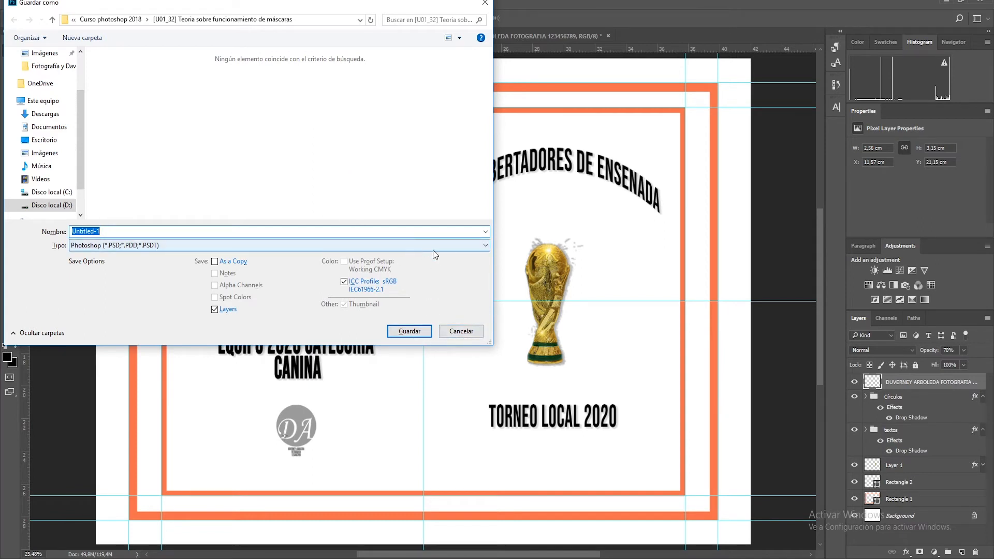
pyautogui.click(92, 249)
pyautogui.click(112, 330)
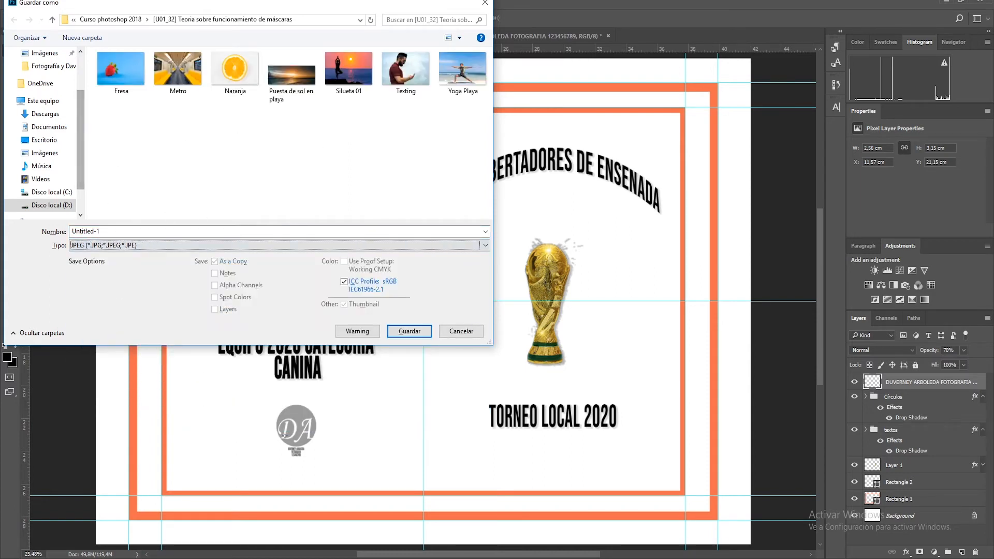
# Step: Switch to File Explorer and copy the path of the folder D:\Imágenes\Tottó y Pili
pyautogui.click(88, 558)
pyautogui.click(86, 530)
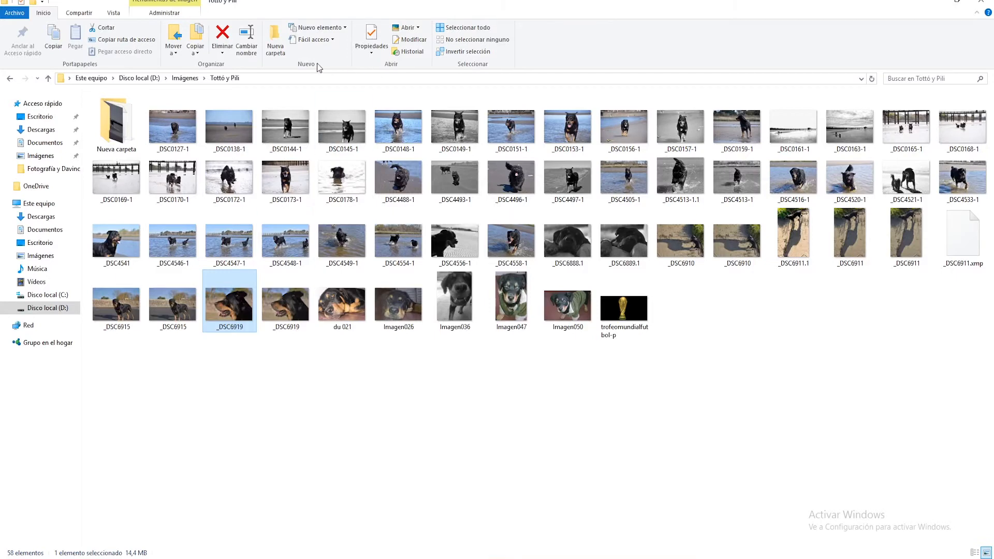
pyautogui.click(286, 78)
pyautogui.hotkey('ctrl', 'c')
pyautogui.rightClick(286, 83)
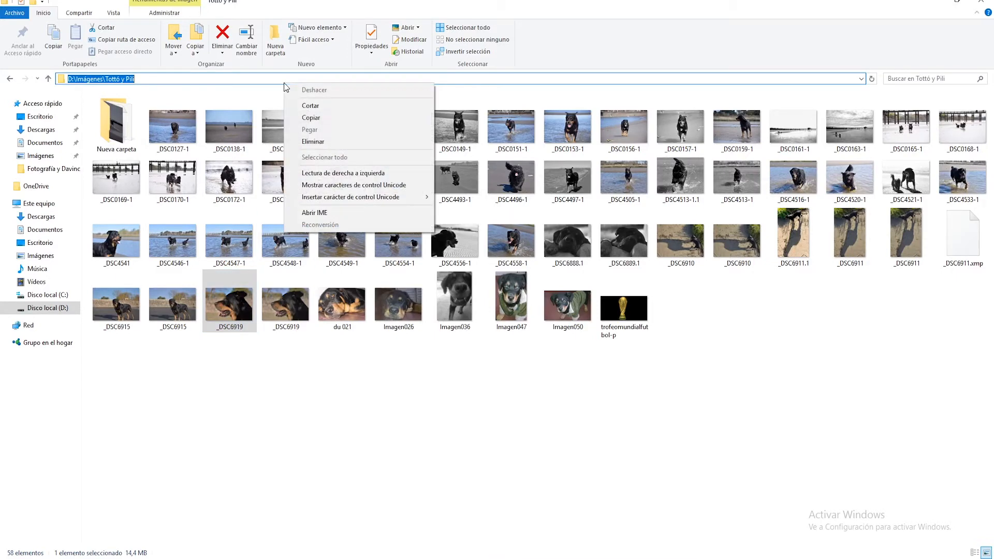
# Step: Copy the Tottó y Pili folder path and set D:\Imágenes\Tottó y Pili as the save location in Photoshop
pyautogui.click(322, 119)
pyautogui.click(115, 558)
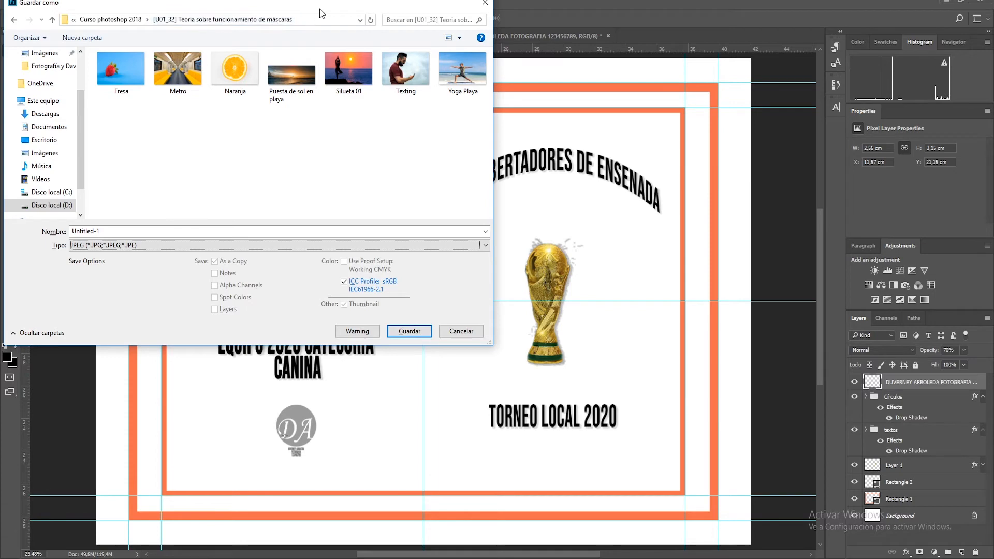
pyautogui.click(309, 22)
pyautogui.hotkey('ctrl', 'v')
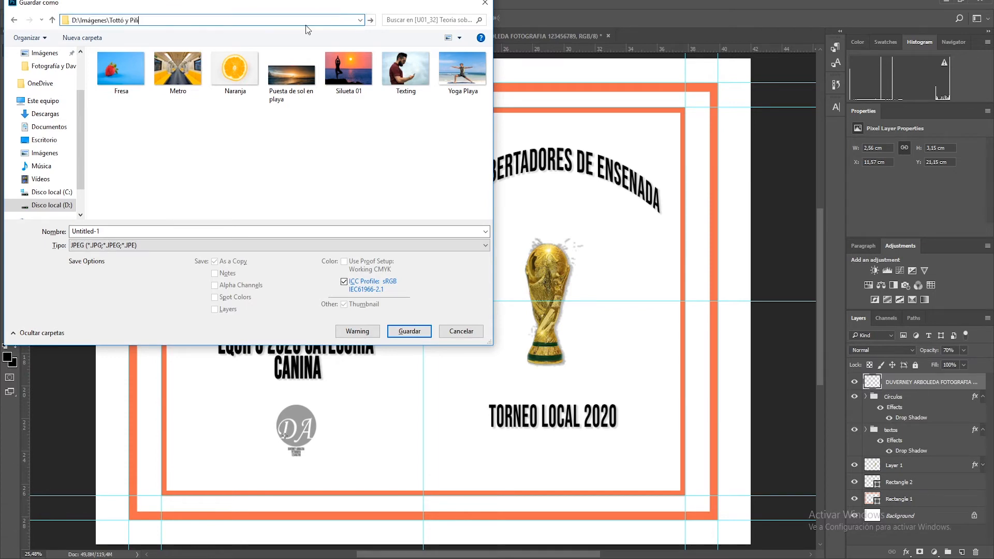
pyautogui.press('Return')
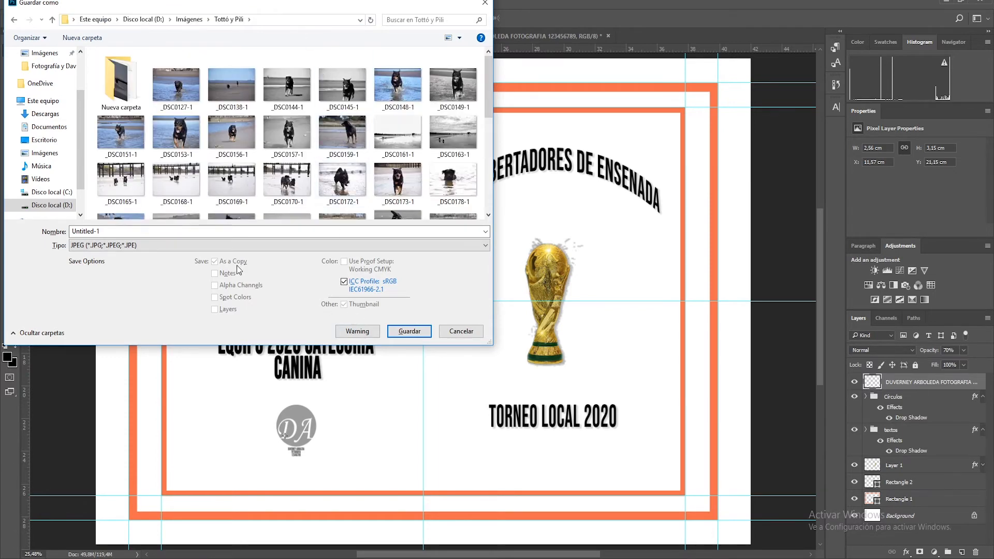
# Step: Save the design as a JPEG named CARPETA at maximum quality 12 with the Baseline ("Standard") format
pyautogui.click(211, 228)
pyautogui.write('CARPETA')
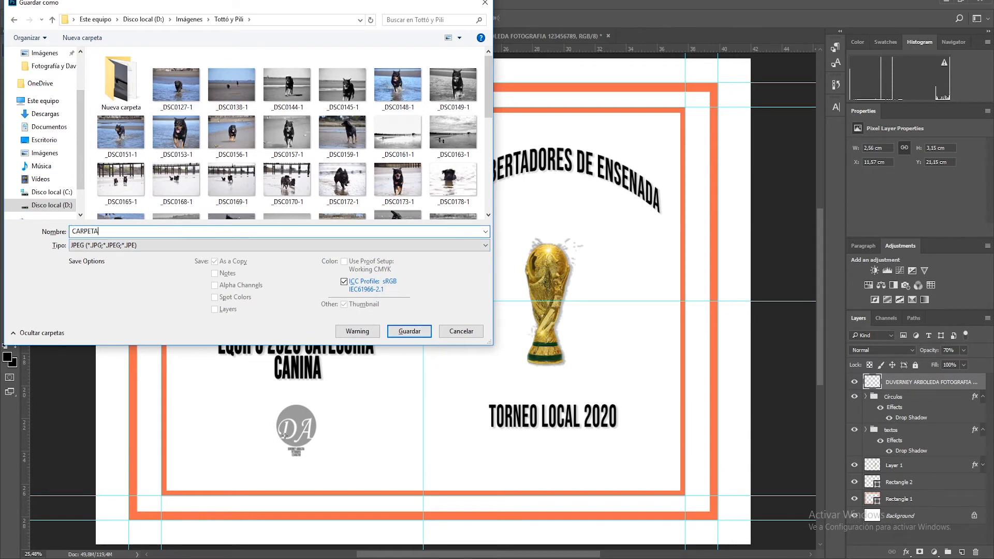
pyautogui.press('Return')
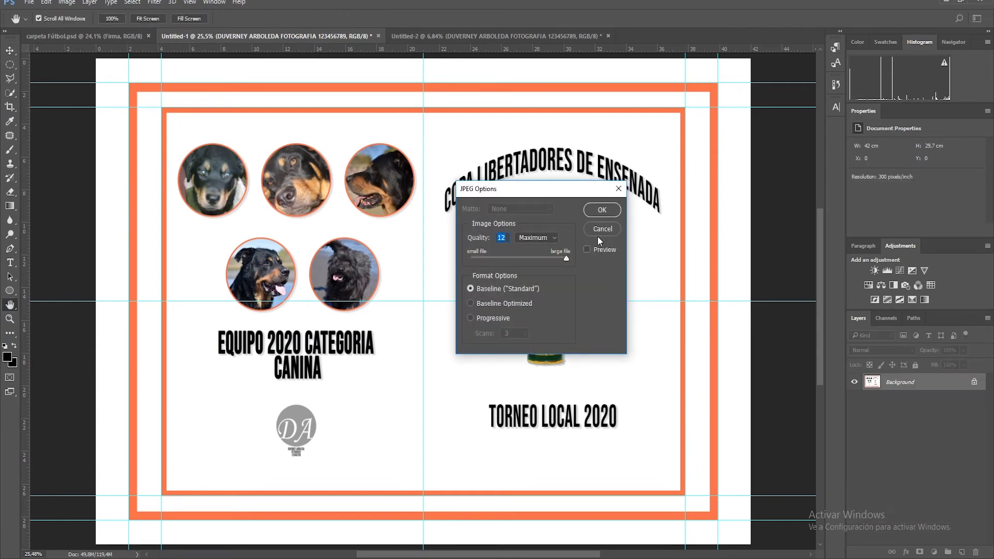
pyautogui.click(600, 210)
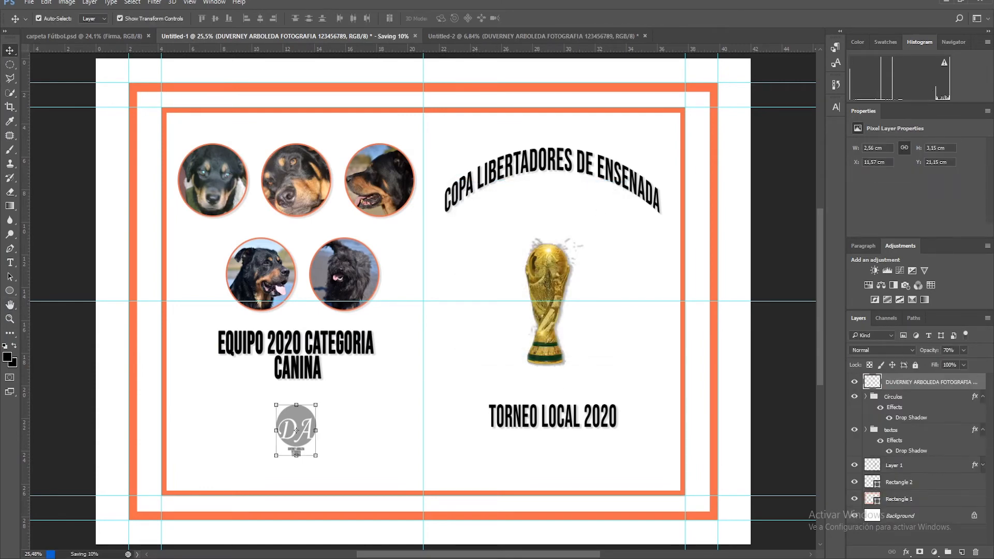
# Step: Switch to the Tottó y Pili folder in File Explorer, view the exported CARPETA image and close the viewer
pyautogui.click(264, 492)
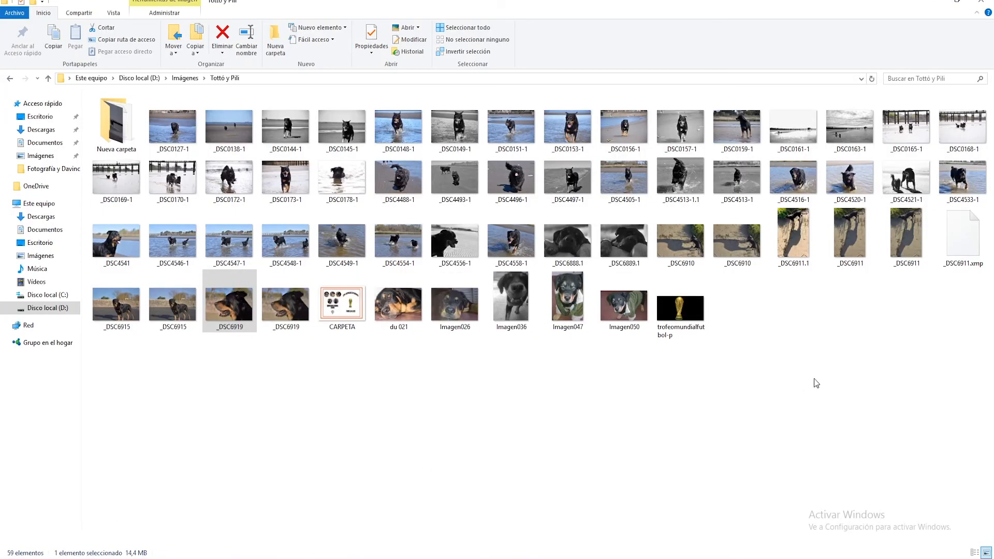
pyautogui.doubleClick(344, 308)
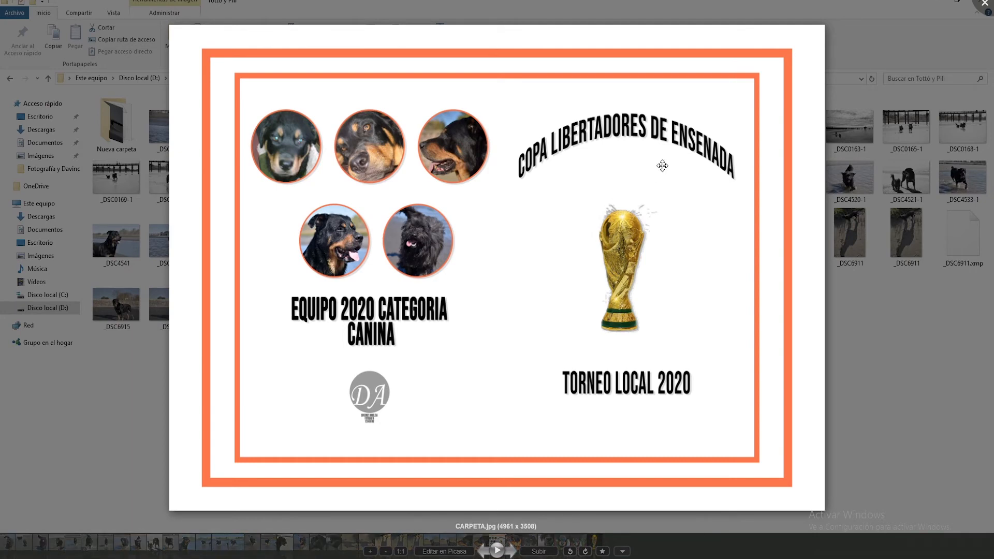
pyautogui.click(985, 6)
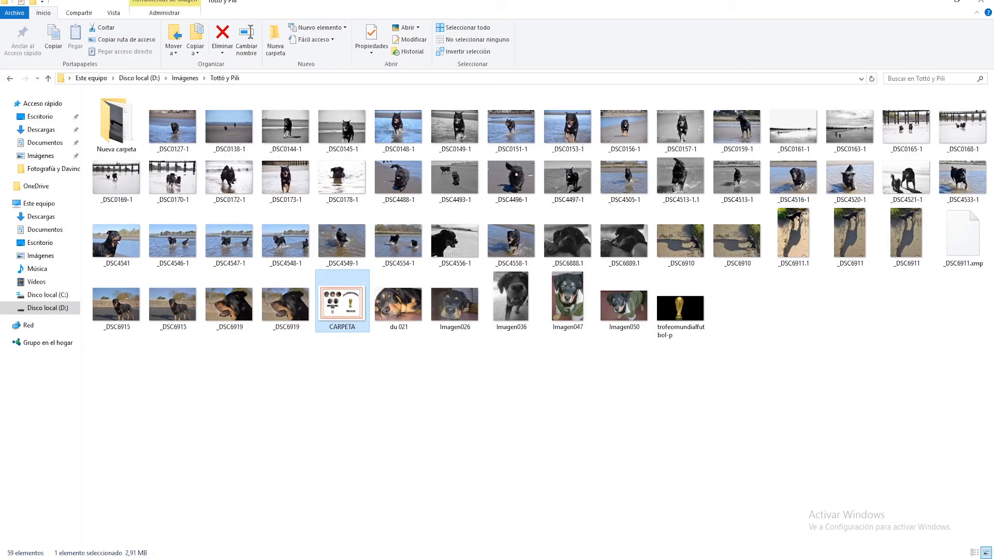
# Step: Return to Photoshop and start a PDF Presentation that takes all open files as its source
pyautogui.hotkey('alt', 'Tab')
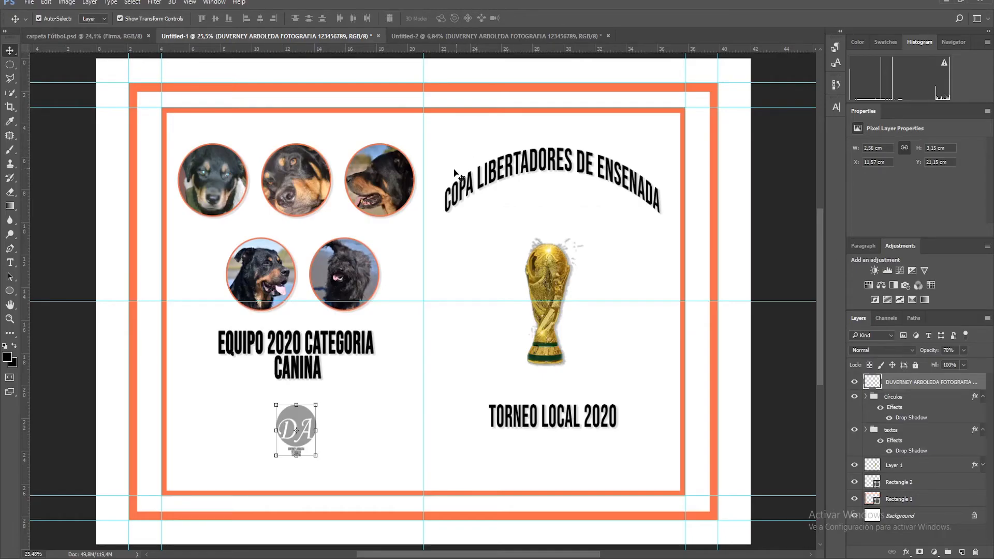
pyautogui.click(29, 3)
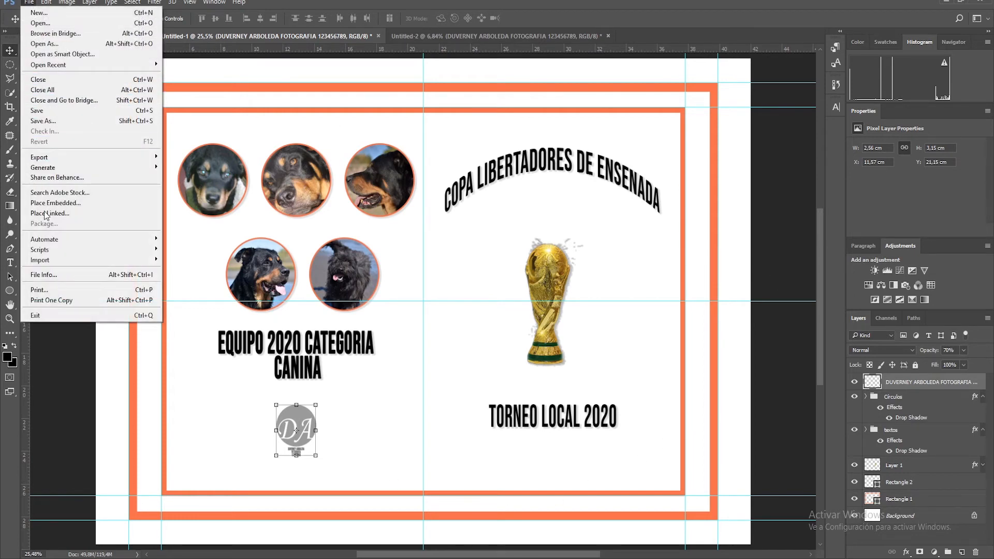
pyautogui.moveTo(44, 241)
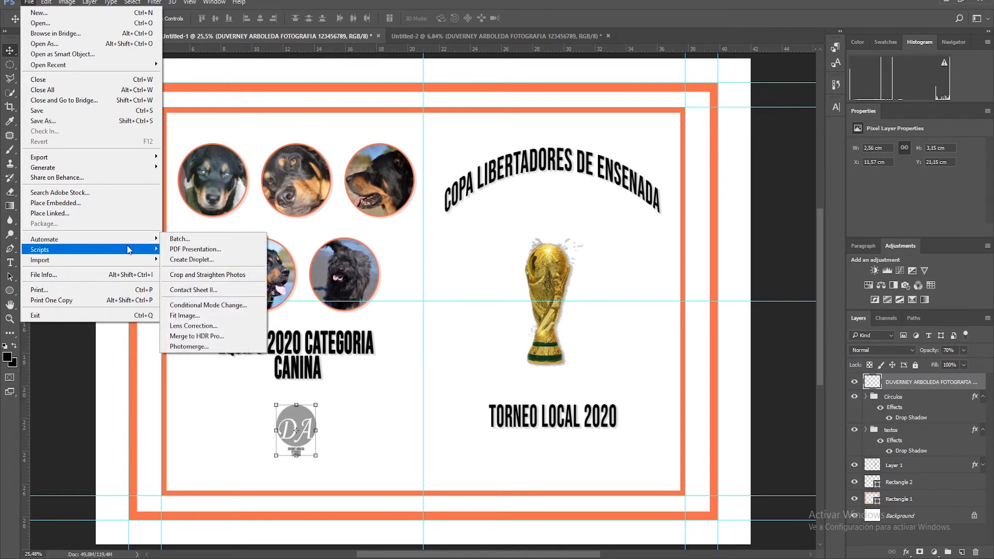
pyautogui.click(188, 248)
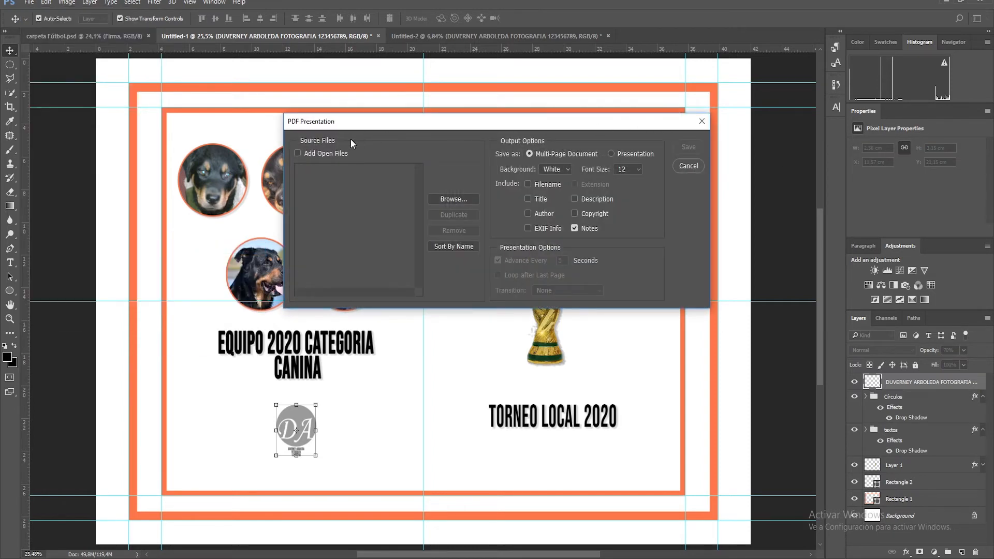
pyautogui.click(298, 153)
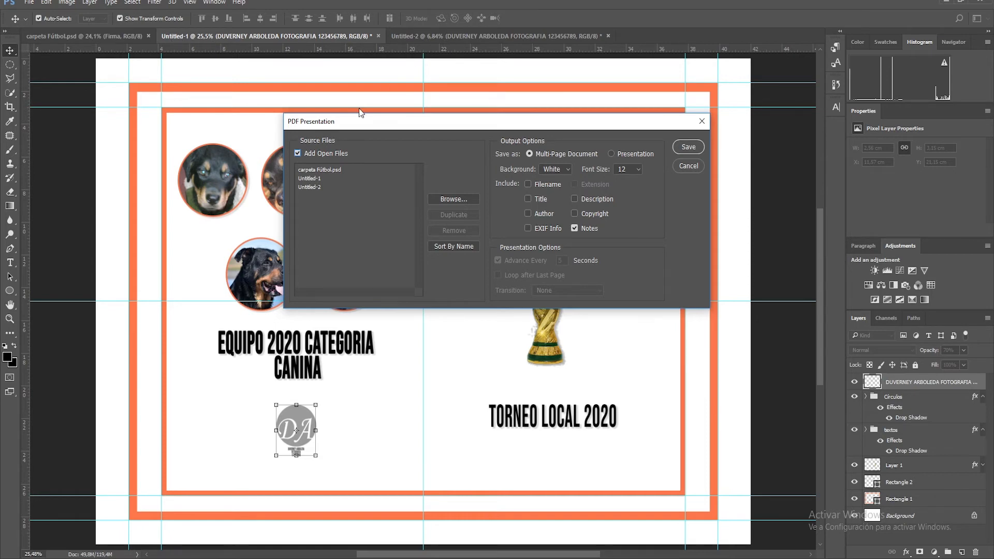
# Step: Remove carpeta Fútbol.psd and Untitled-2 from the PDF presentation's source files, keeping only Untitled-1
pyautogui.click(318, 171)
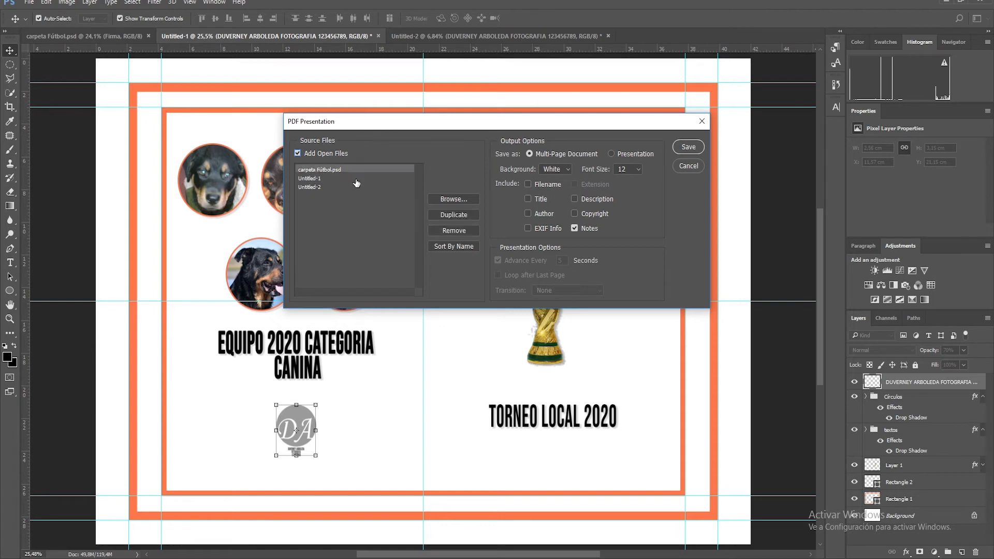
pyautogui.click(461, 230)
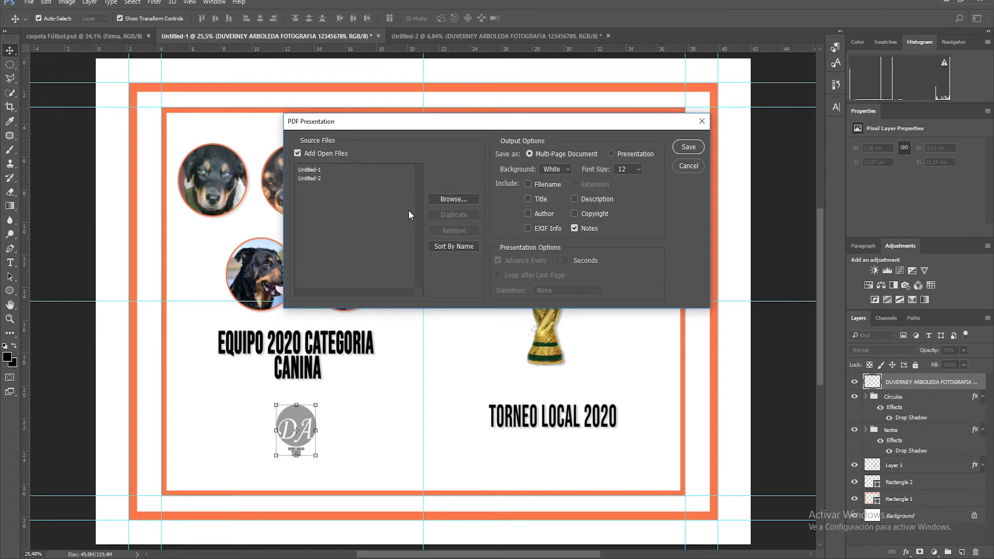
pyautogui.click(317, 178)
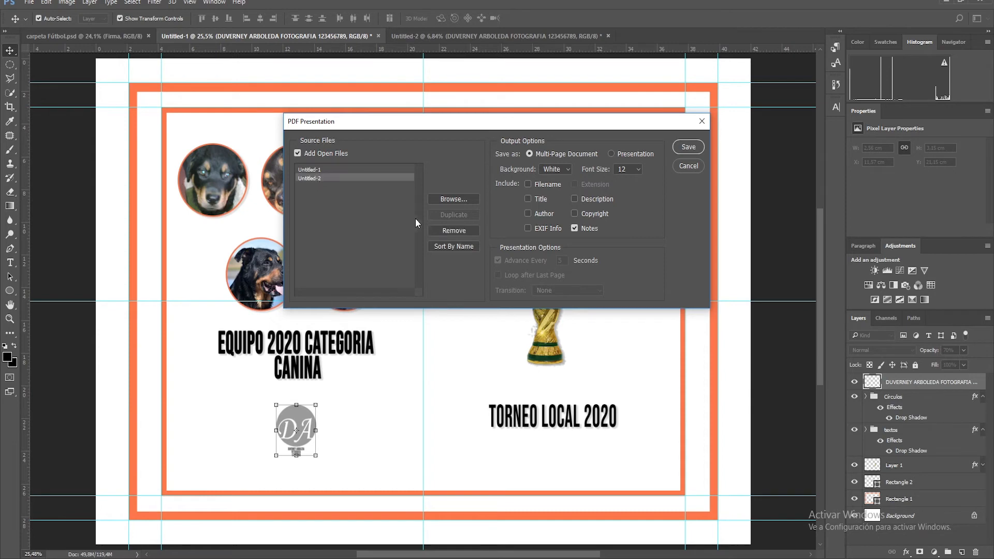
pyautogui.click(449, 230)
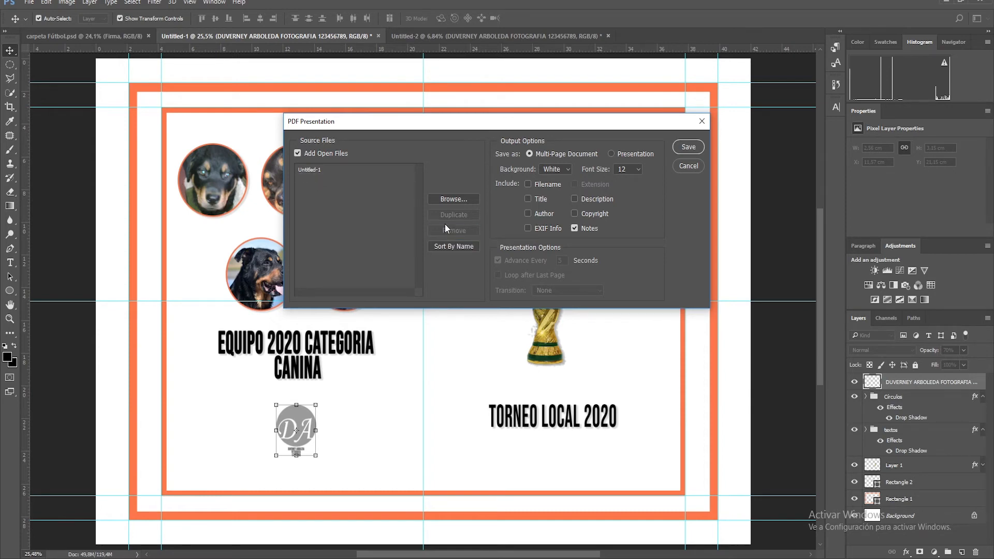
# Step: Save the multi-page PDF as Untitled, entering D:\Imágenes\Tottó y Pili as the location and keeping the High Quality Print preset
pyautogui.click(688, 147)
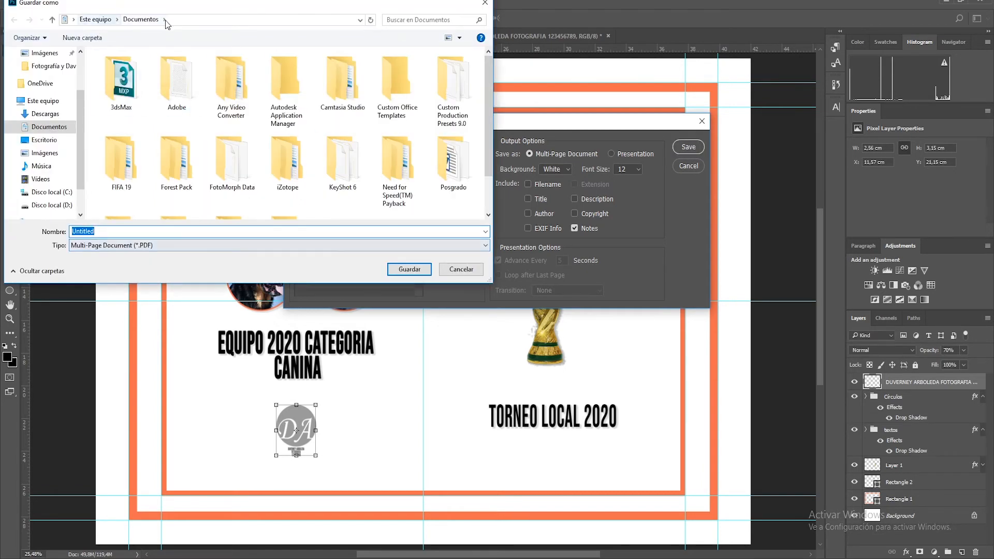
pyautogui.click(171, 21)
pyautogui.write('D:\\Imágenes\\Tottó y Pili')
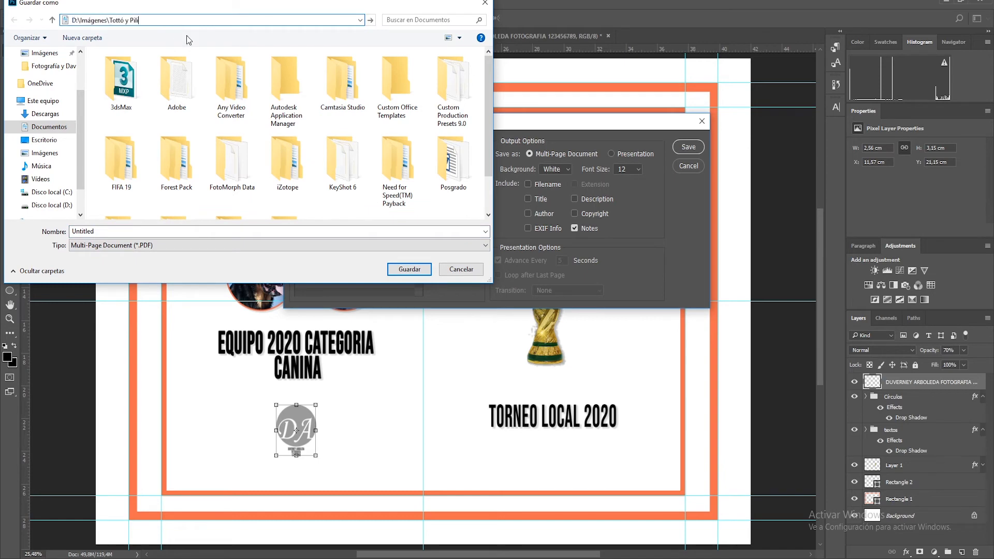
pyautogui.click(409, 269)
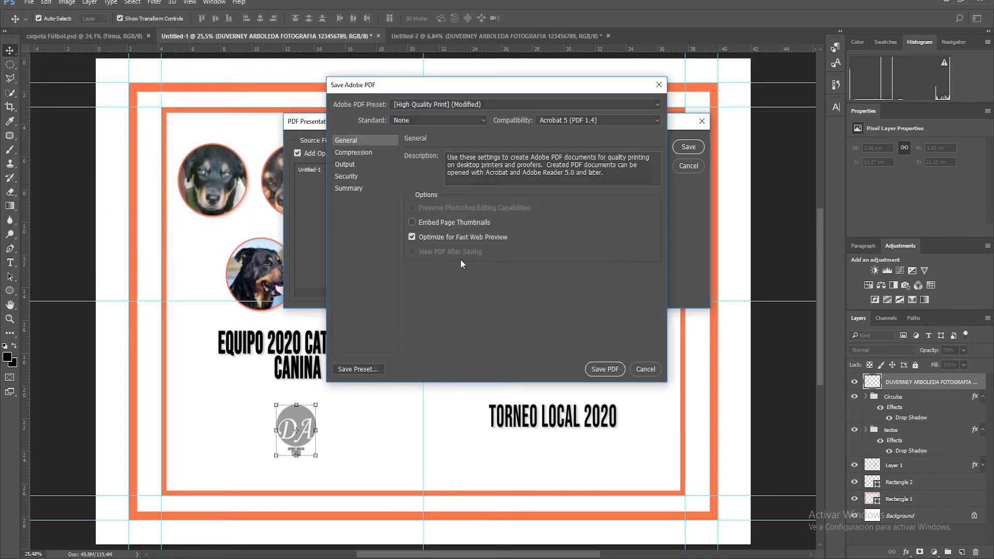
pyautogui.click(604, 369)
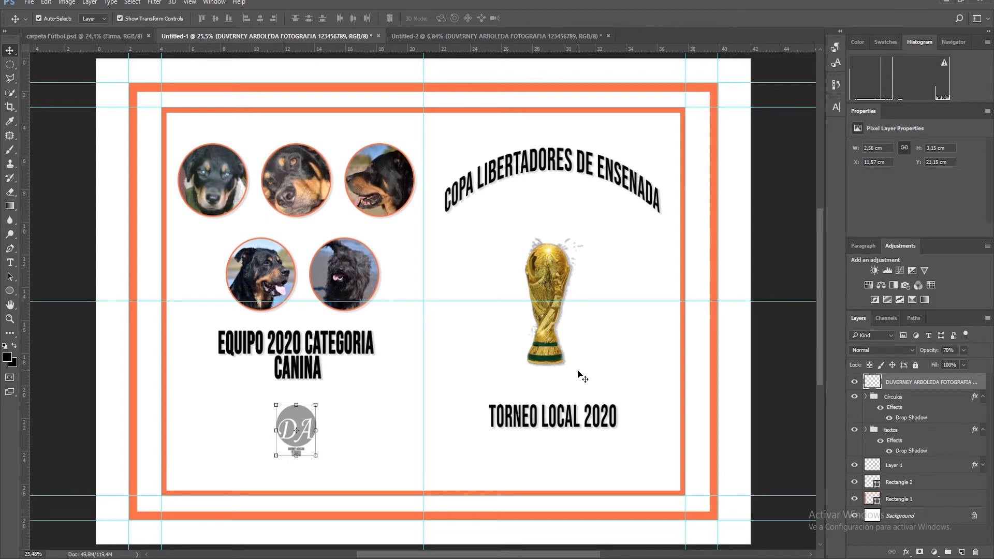
# Step: Create a PDF presentation named Untitled1 from all three open files, entering D:\Imágenes\Tottó y Pili as the location and keeping the High Quality Print preset
pyautogui.click(30, 4)
pyautogui.moveTo(88, 240)
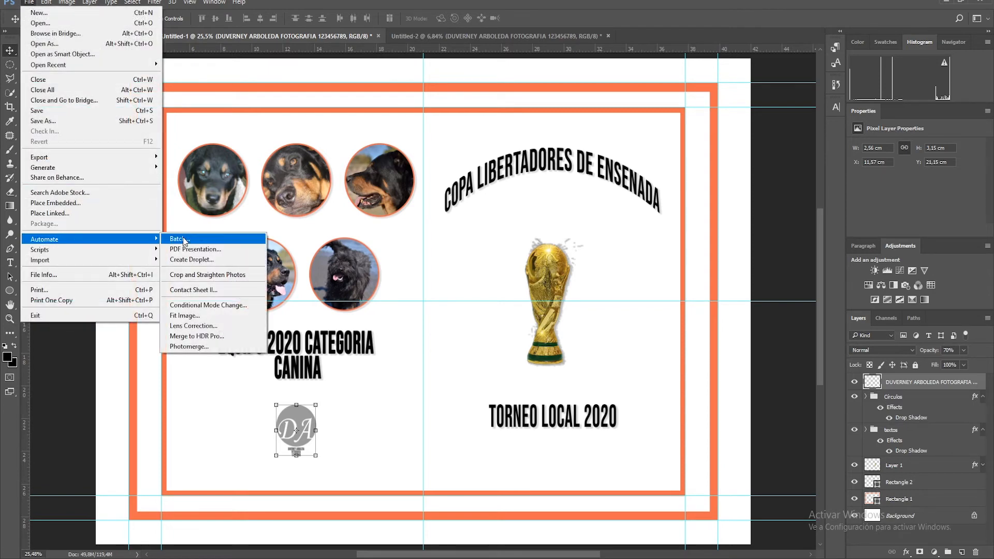
pyautogui.click(190, 249)
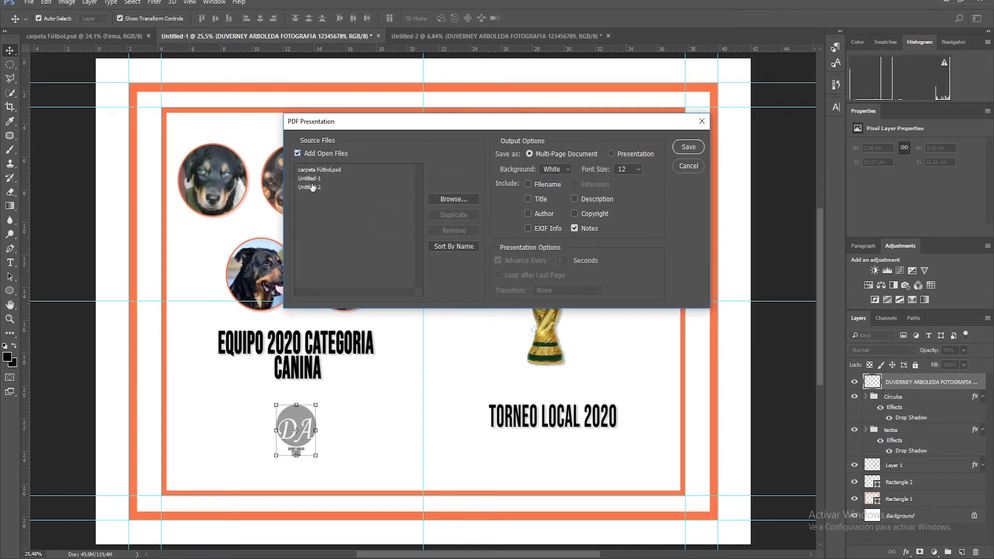
pyautogui.click(688, 147)
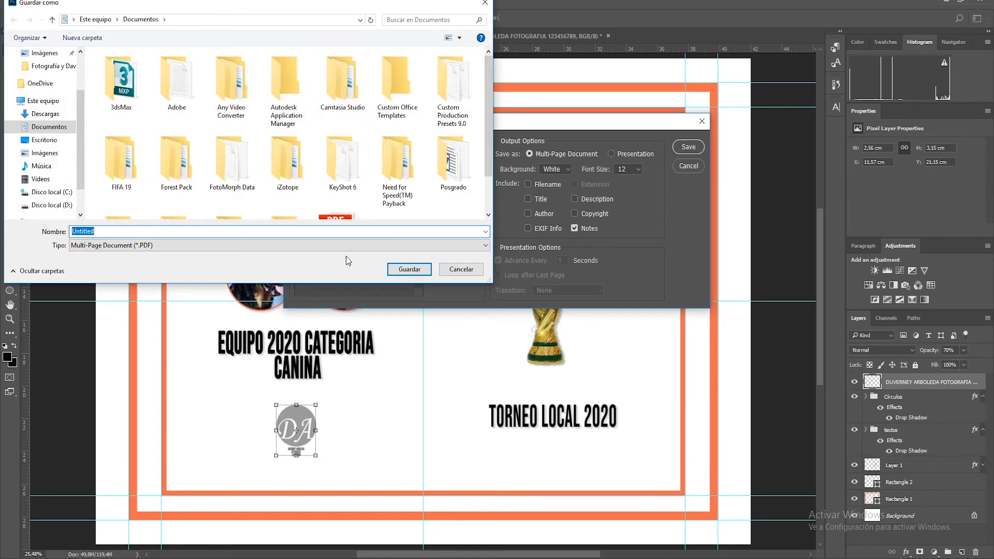
pyautogui.click(259, 232)
pyautogui.write('1')
pyautogui.click(194, 19)
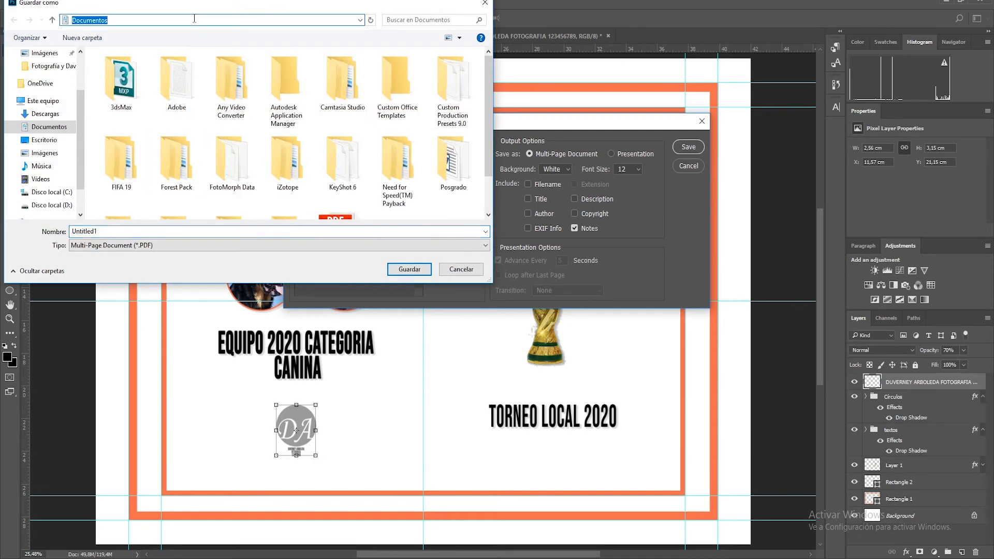
pyautogui.hotkey('ctrl', 'v')
pyautogui.click(408, 272)
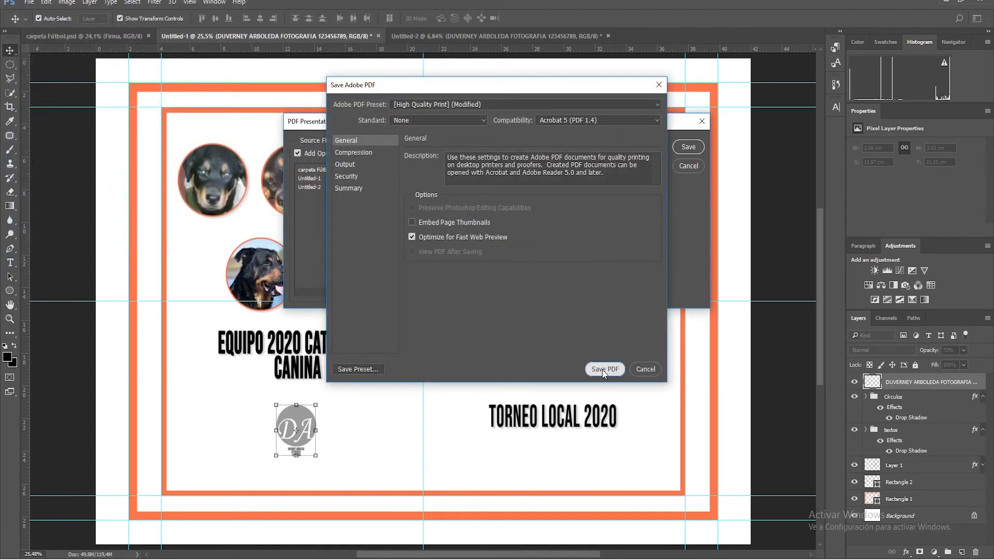
pyautogui.click(601, 369)
# Step: Switch to File Explorer and check the Tottó y Pili folder for the exported PDFs
pyautogui.moveTo(96, 548)
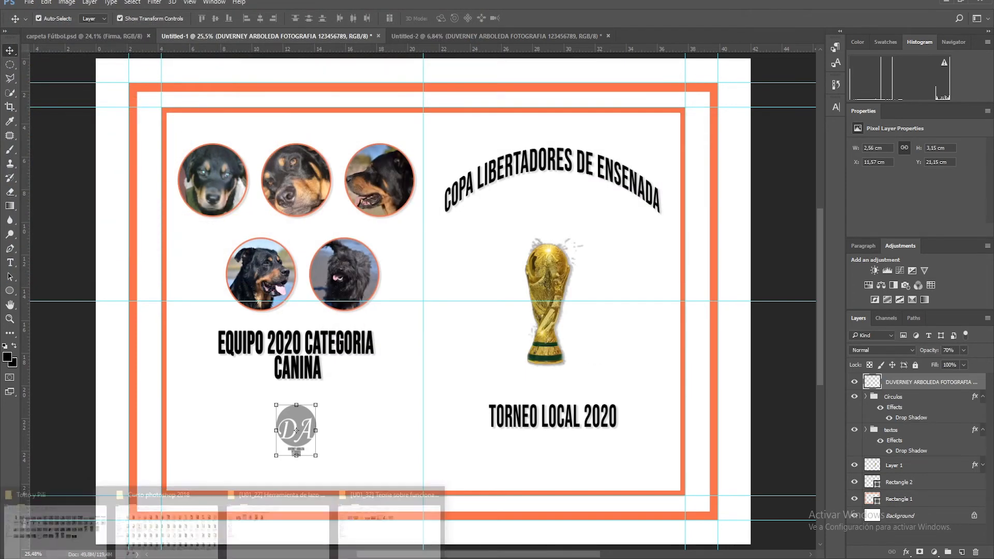
pyautogui.click(77, 532)
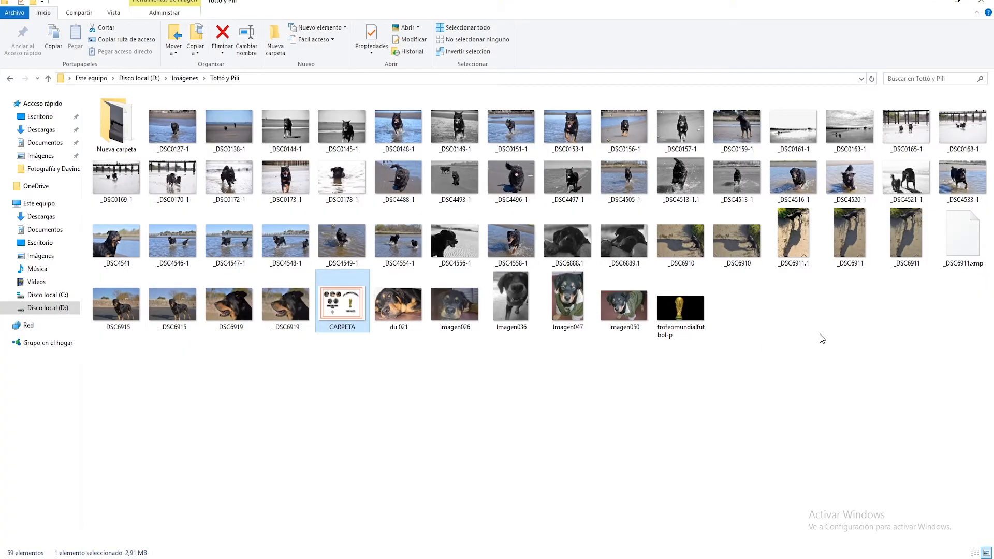
pyautogui.click(134, 548)
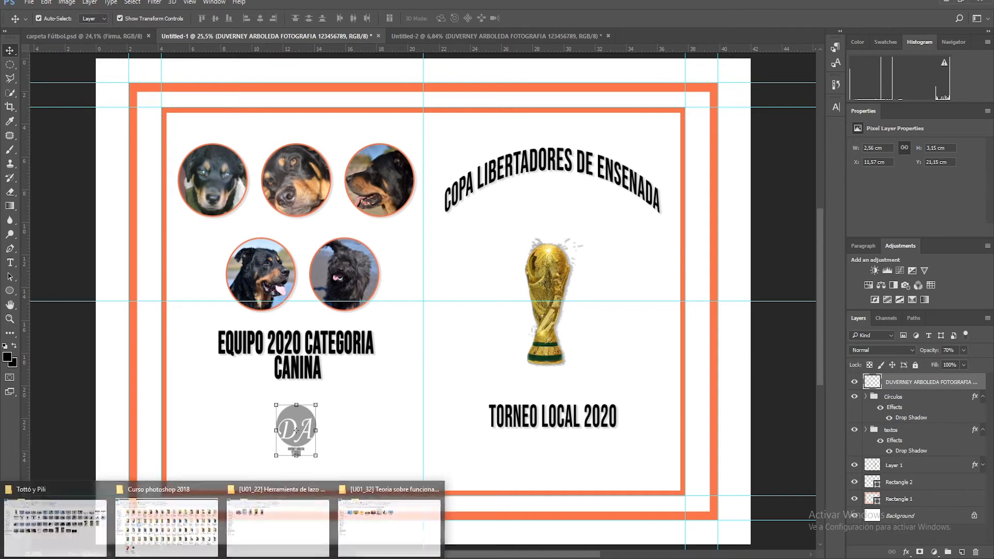
pyautogui.click(85, 544)
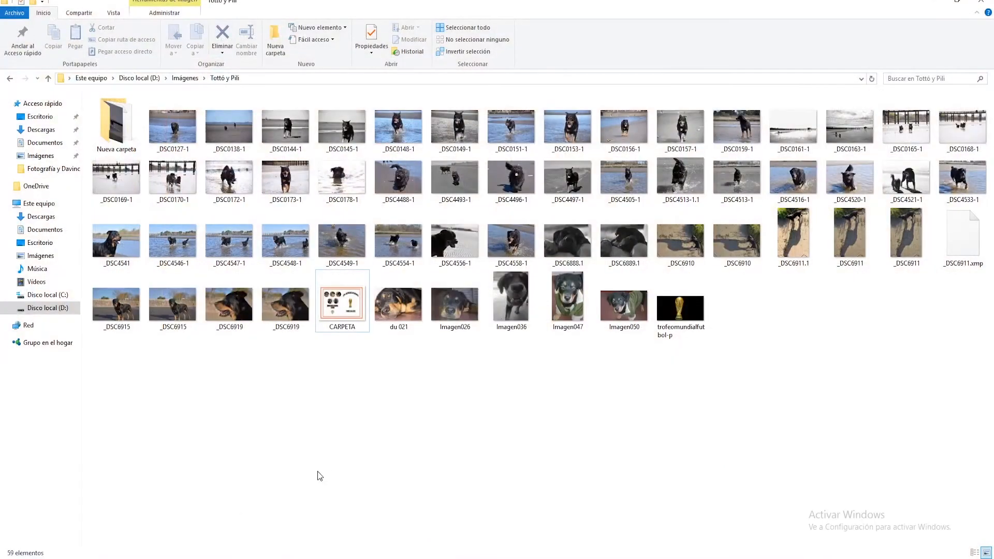
# Step: Paste the Untitled and Untitled1 PDFs into the Tottó y Pili folder
pyautogui.click(355, 315)
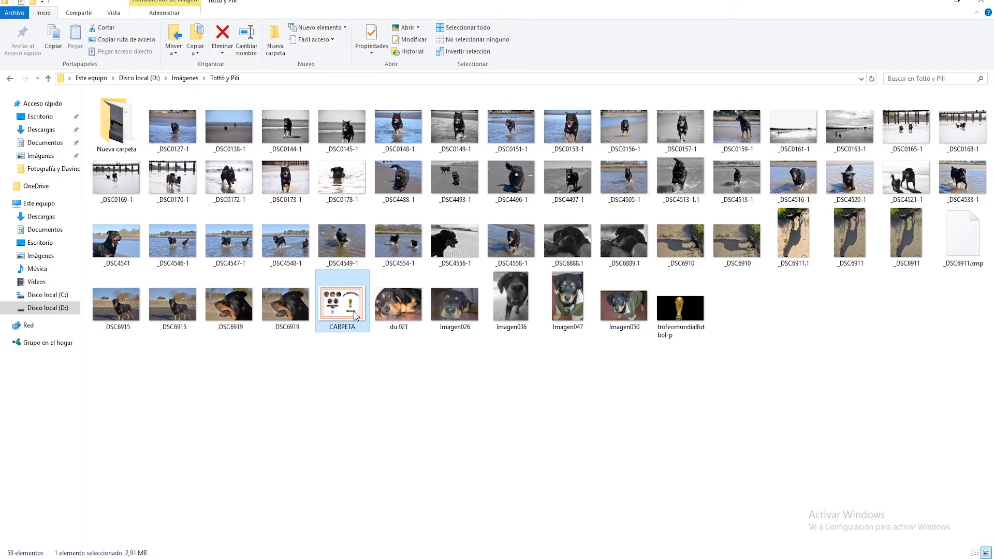
pyautogui.hotkey('ctrl', 'v')
pyautogui.click(876, 392)
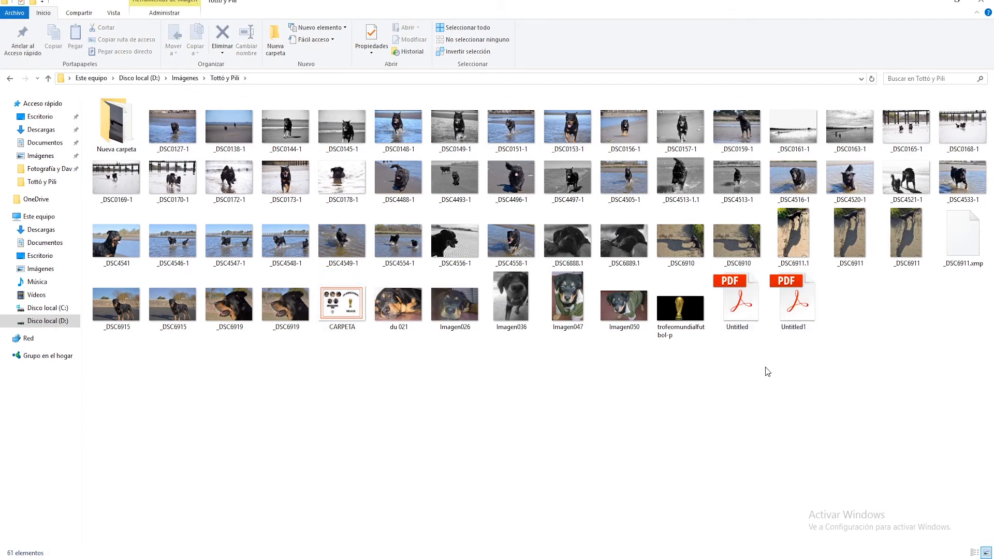
# Step: Open the Untitled and Untitled1 PDFs in turn and page through them to check the exported designs
pyautogui.click(743, 316)
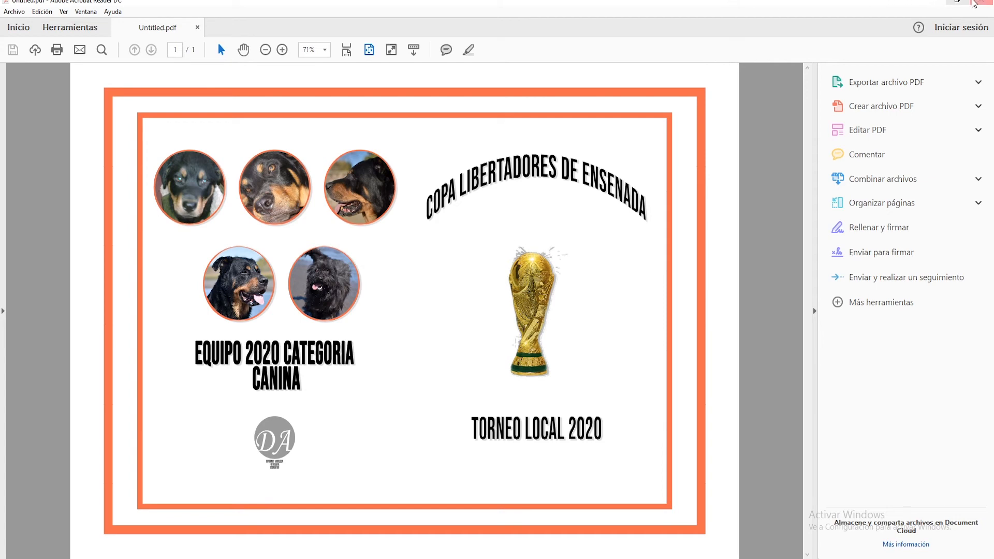
pyautogui.click(979, 3)
pyautogui.click(806, 304)
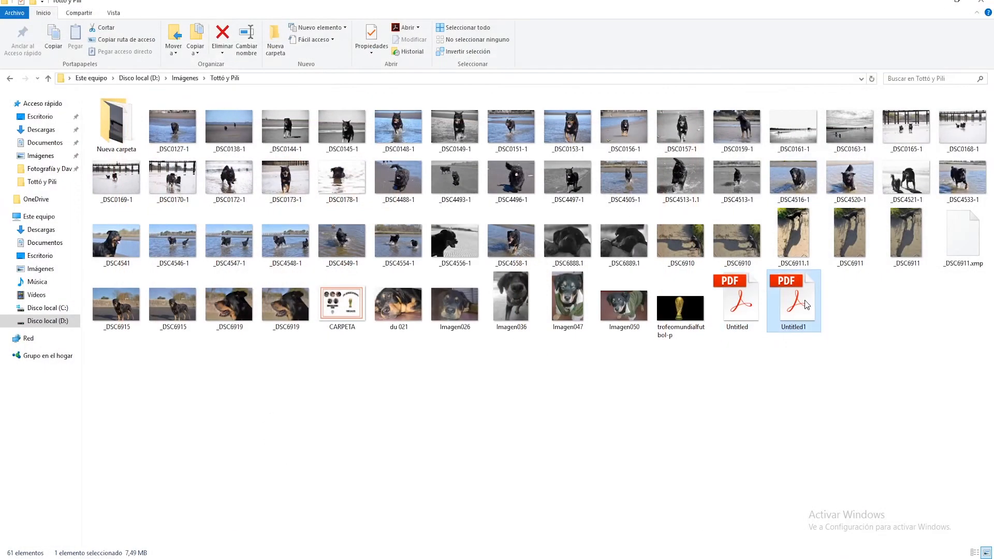
pyautogui.doubleClick(806, 304)
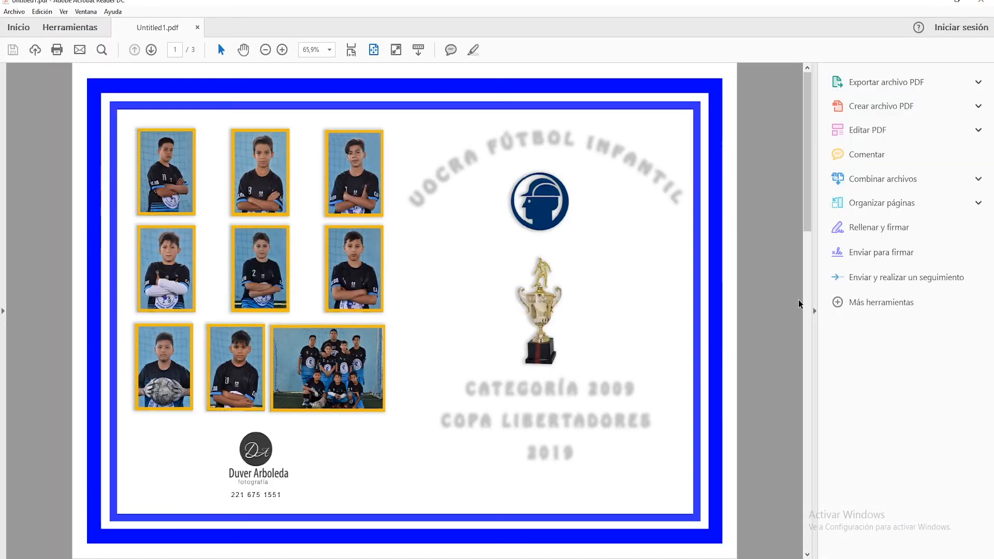
pyautogui.scroll(-8, 518, 289)
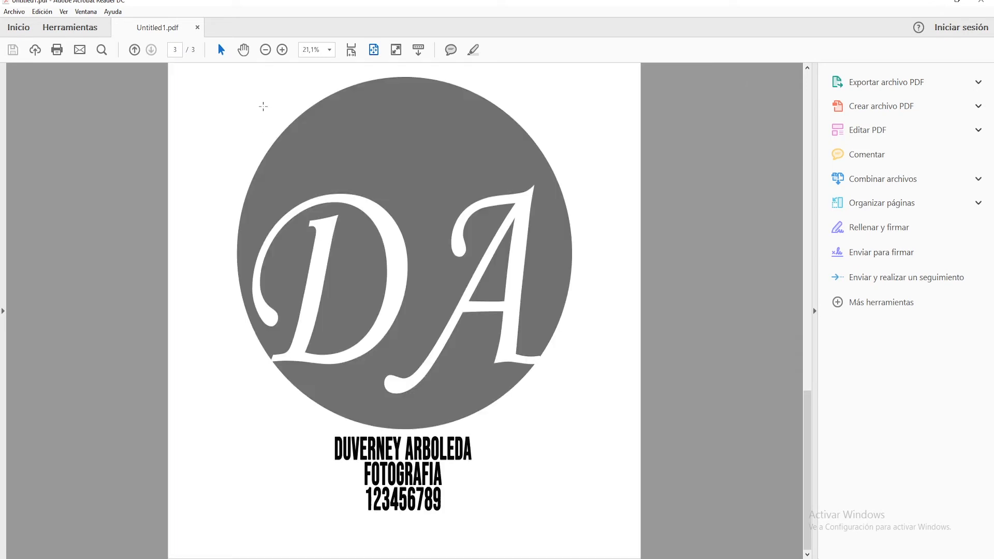
pyautogui.click(134, 49)
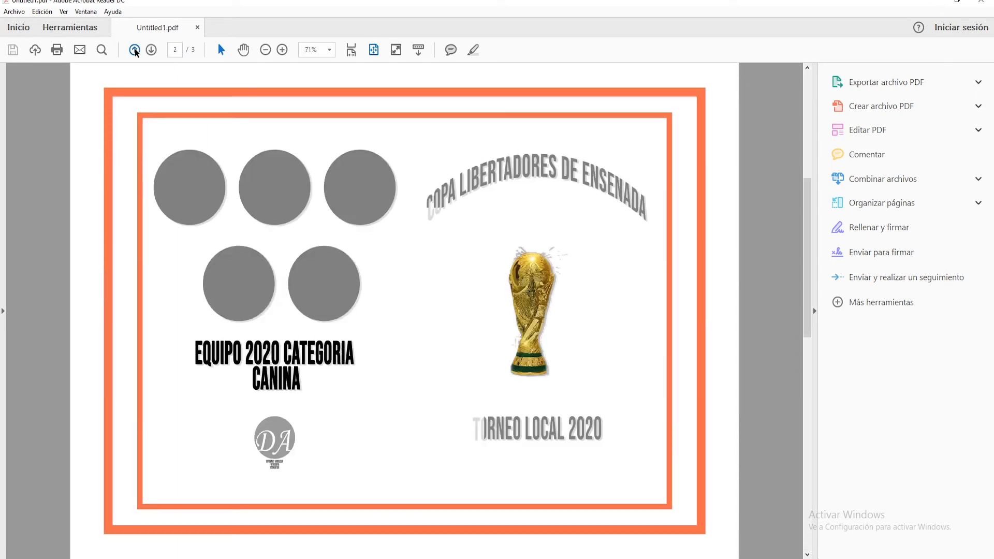
pyautogui.click(135, 49)
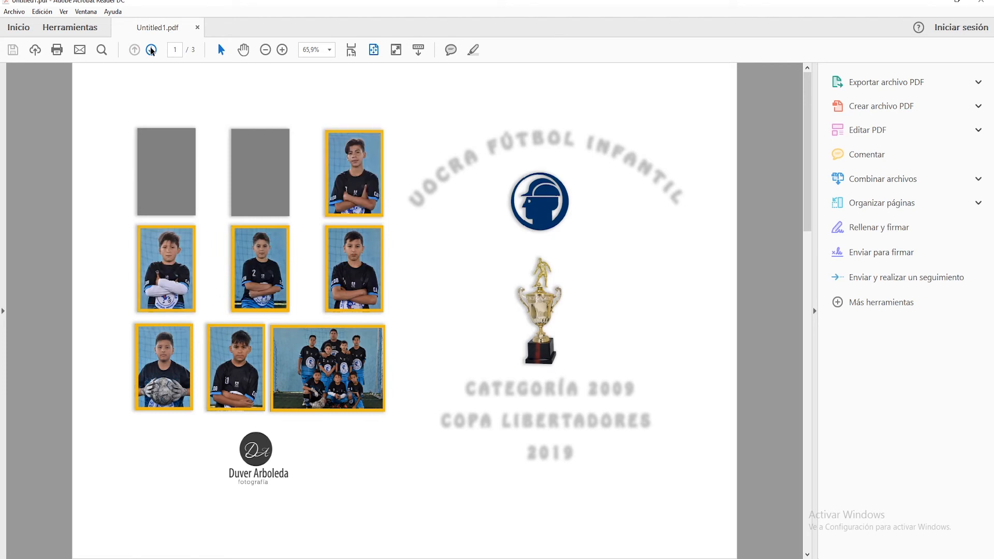
pyautogui.click(151, 50)
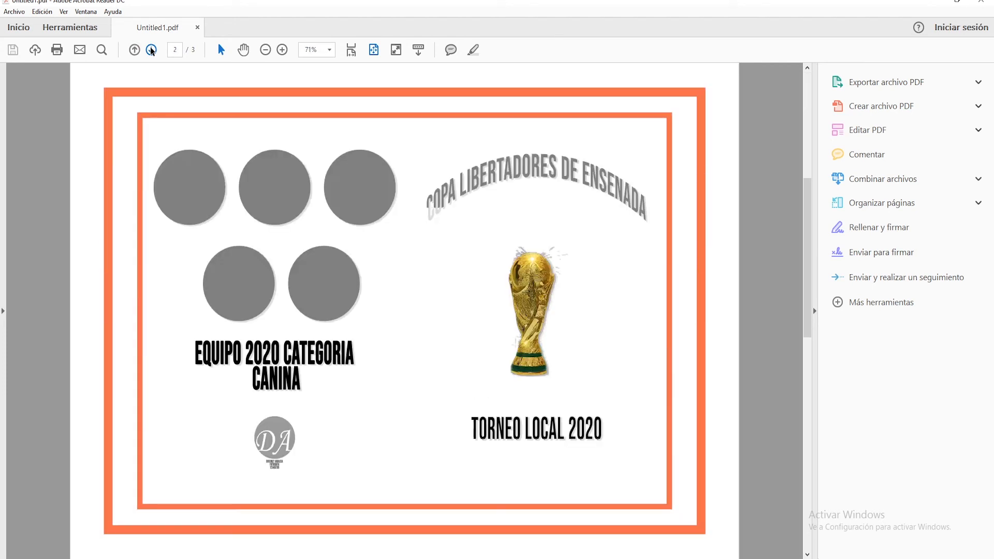
pyautogui.click(151, 50)
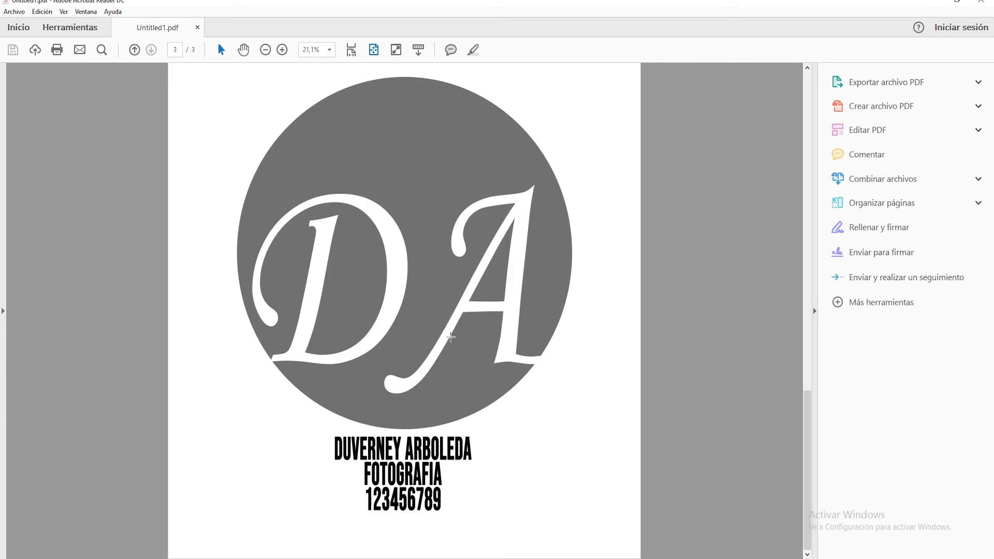
pyautogui.click(979, 4)
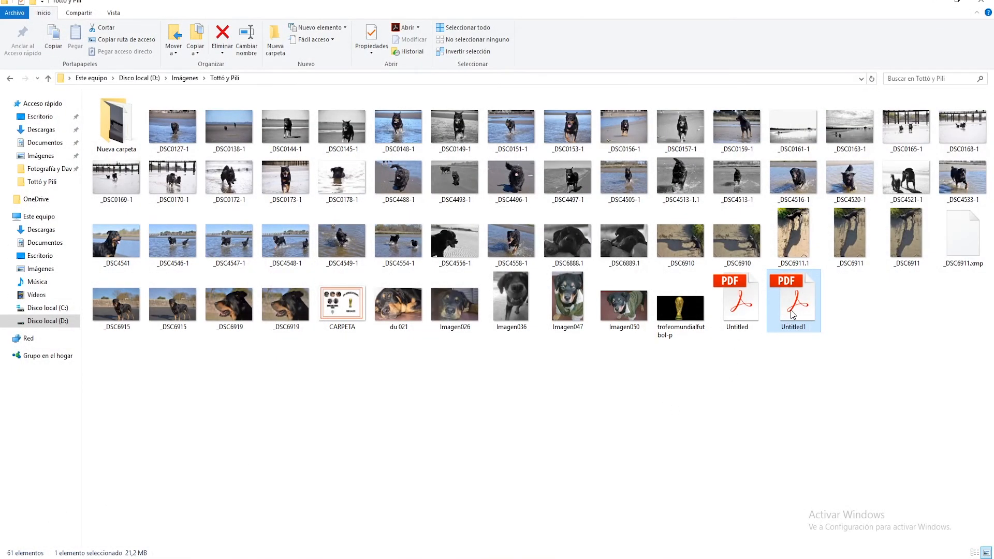
# Step: Open the CARPETA image and zoom in to inspect its quality, comparing its file details with the Untitled and Untitled1 PDFs
pyautogui.click(729, 312)
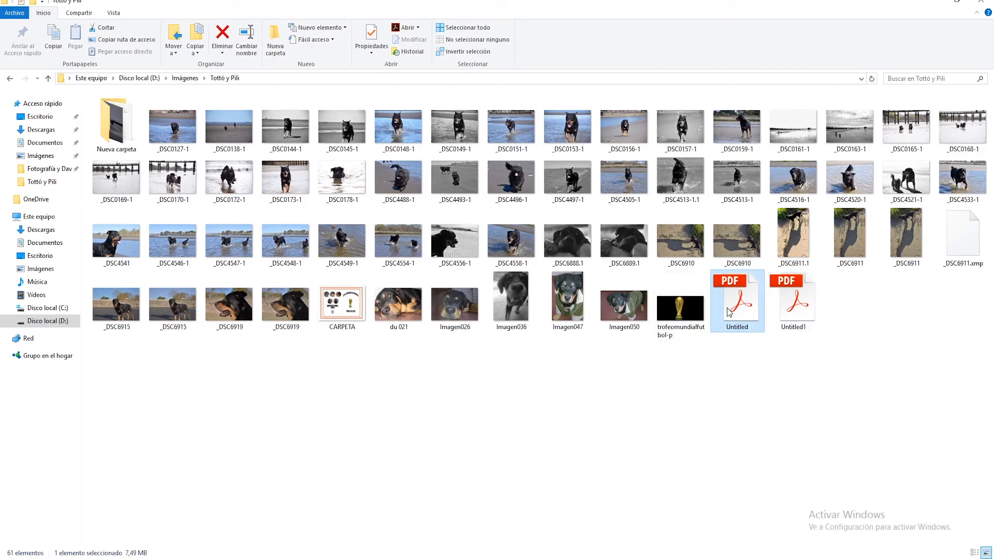
pyautogui.click(350, 315)
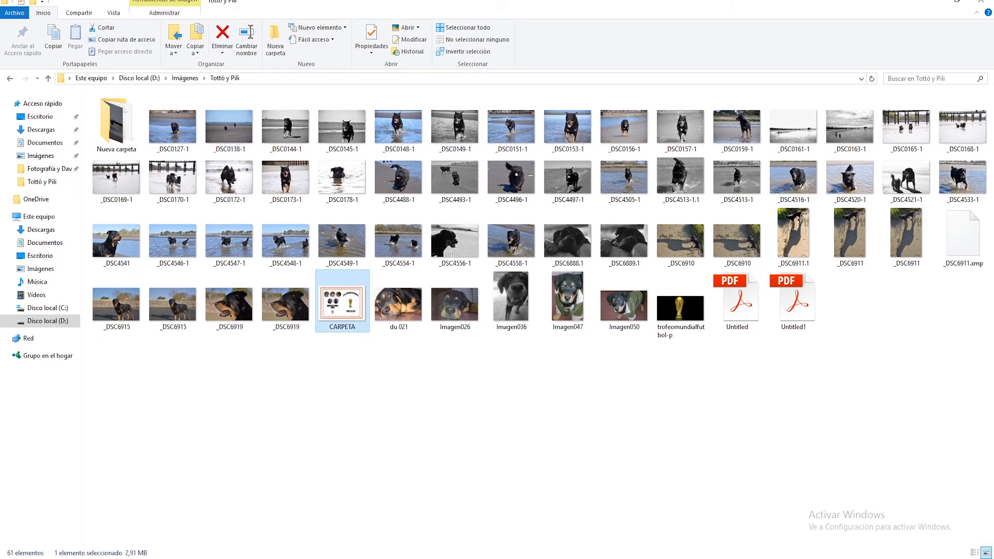
pyautogui.doubleClick(349, 307)
pyautogui.scroll(4, 453, 297)
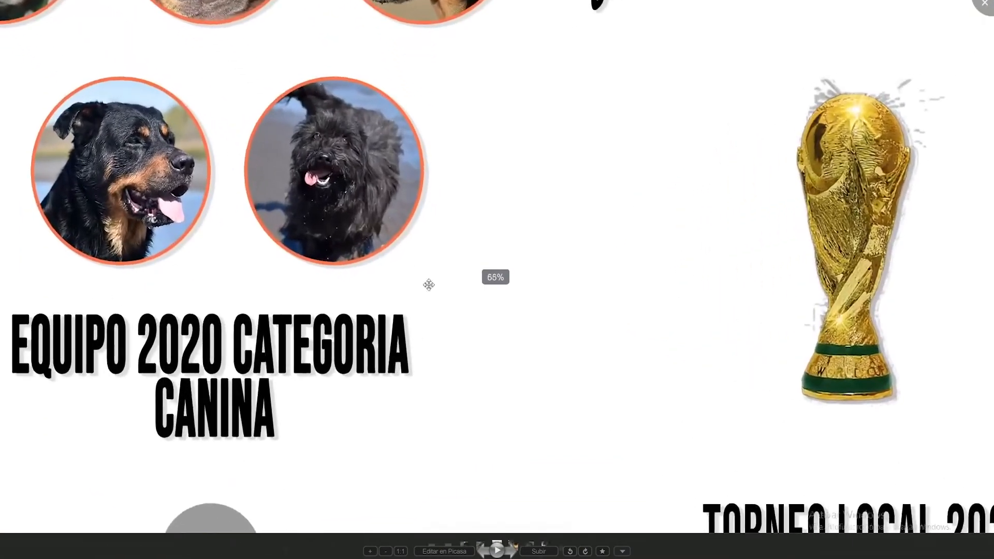
pyautogui.scroll(5, 409, 257)
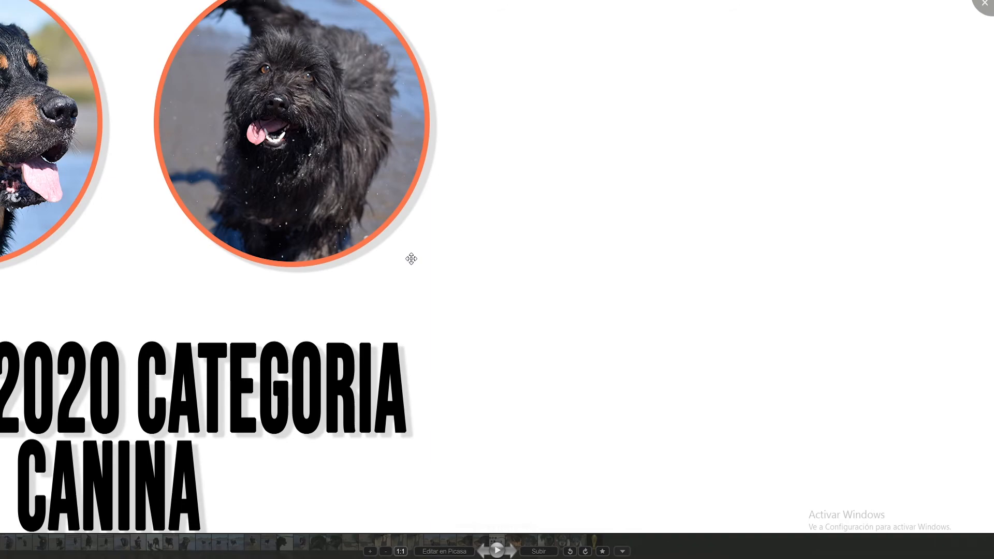
pyautogui.press('Escape')
pyautogui.click(350, 306)
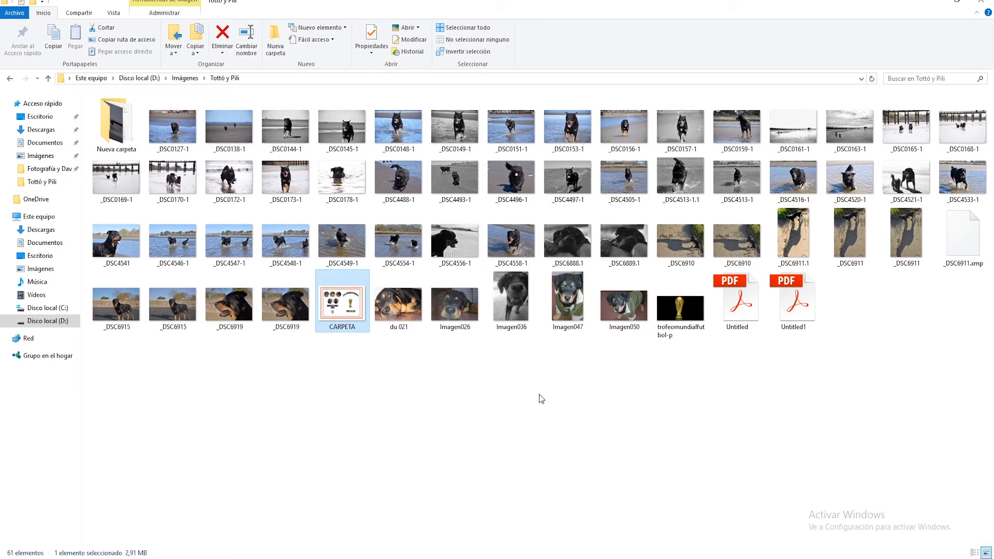
pyautogui.click(742, 303)
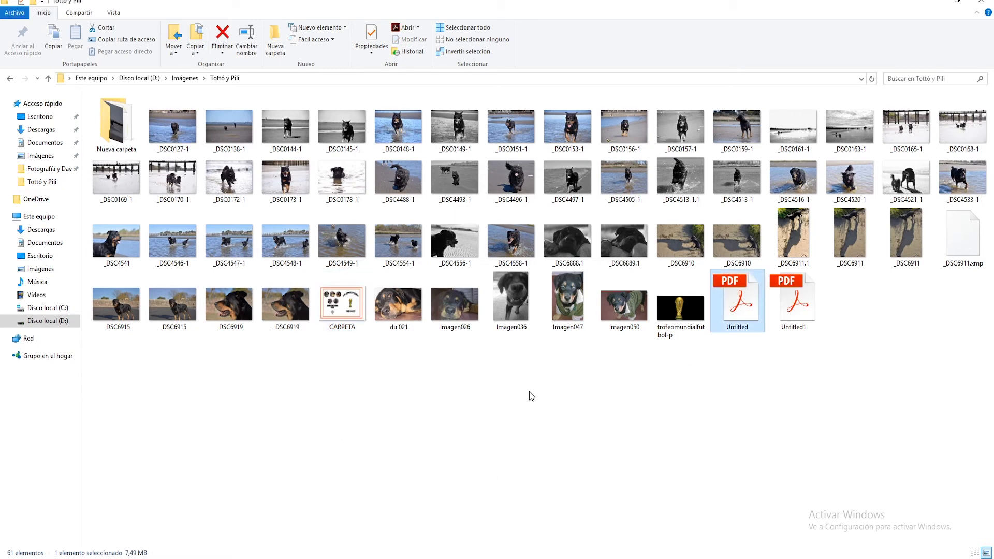
pyautogui.click(799, 304)
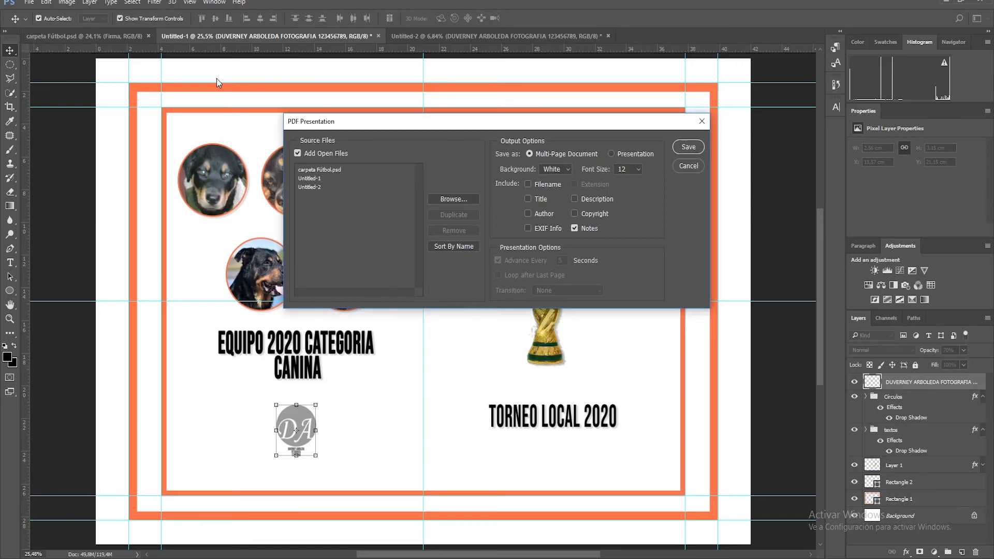
# Step: Switch to Photoshop, cancel the PDF Presentation dialog and compare the carpeta Fútbol.psd document with Untitled-1
pyautogui.click(686, 171)
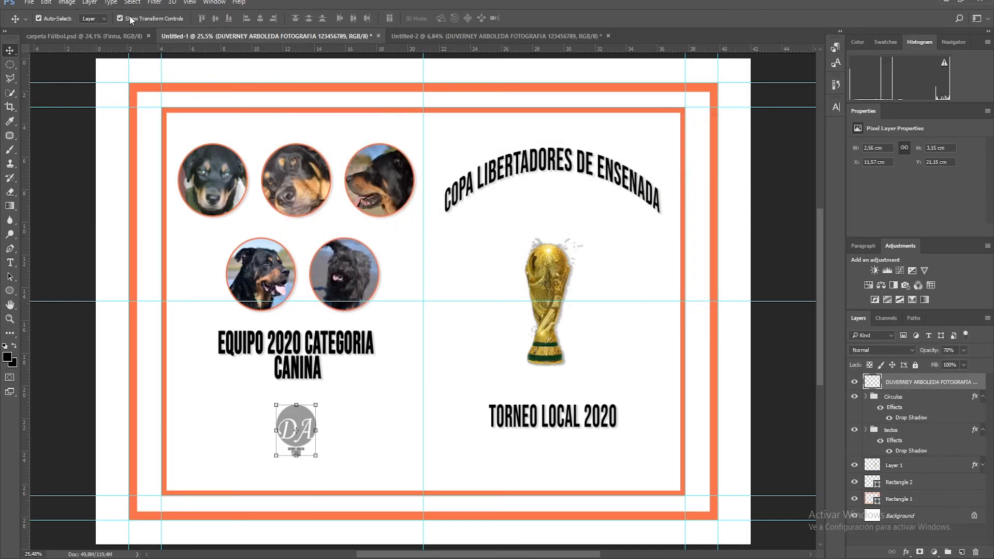
pyautogui.click(117, 32)
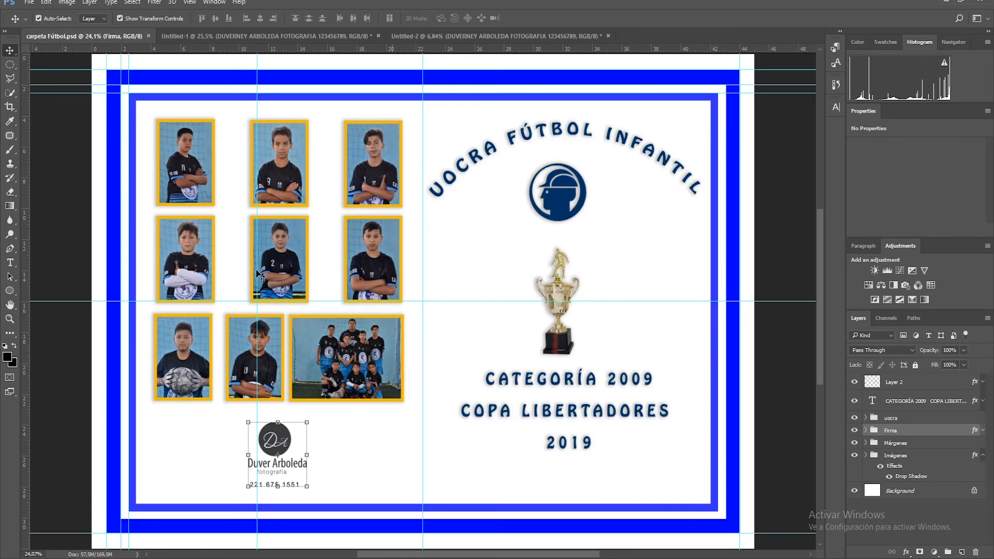
pyautogui.click(230, 37)
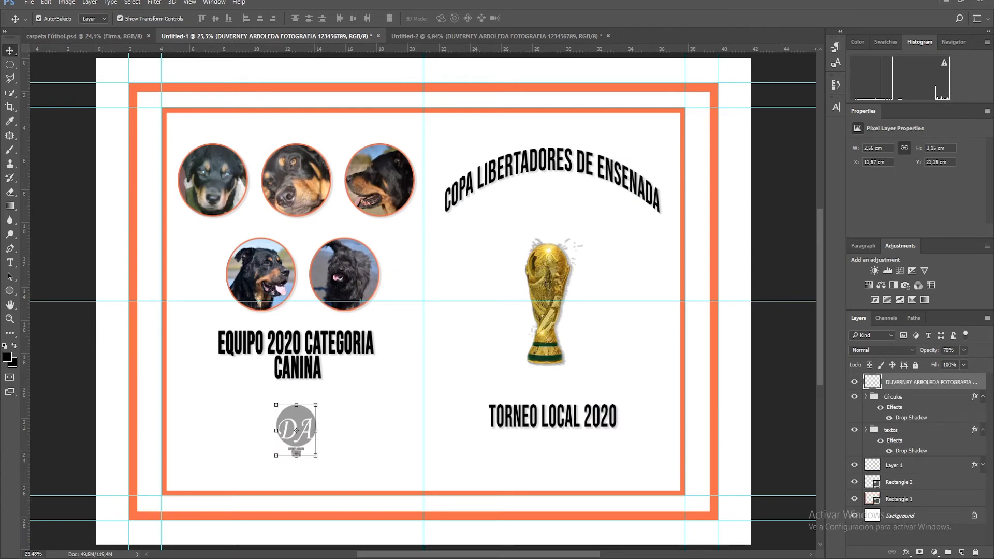
# Step: Switch to the Fútbol UOCRA folder in File Explorer and view the photos Revelar - 05, Revelar - 03 and Revelar - 01
pyautogui.moveTo(118, 558)
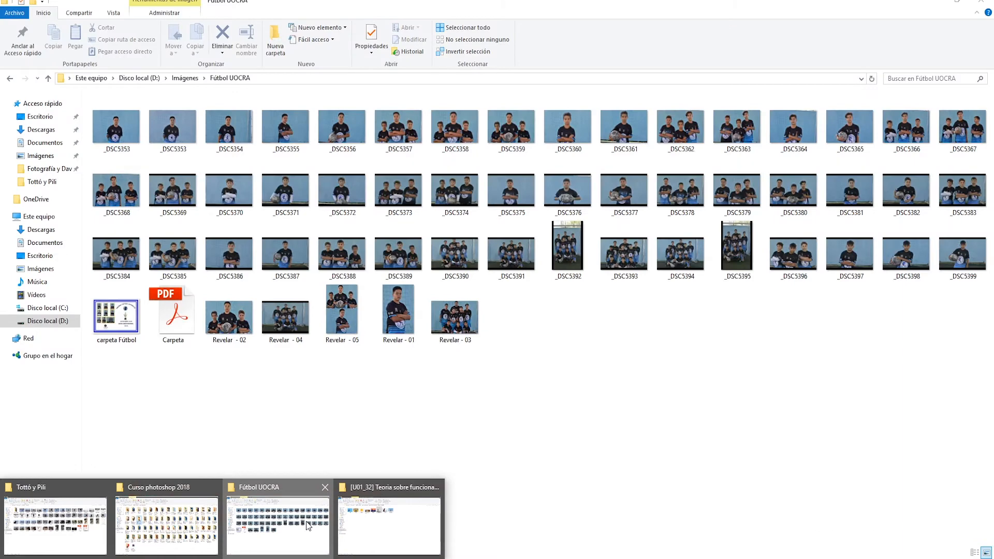
pyautogui.click(280, 523)
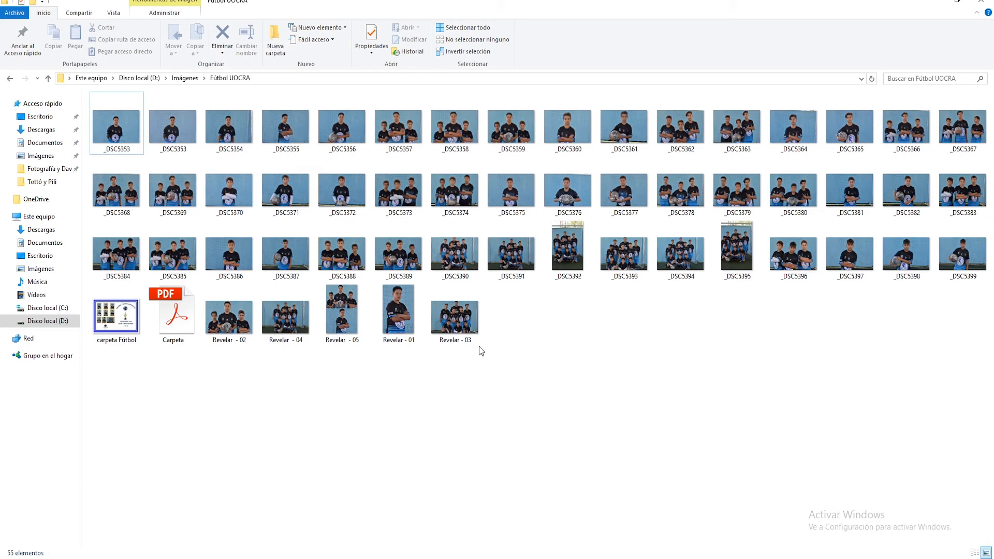
pyautogui.doubleClick(342, 319)
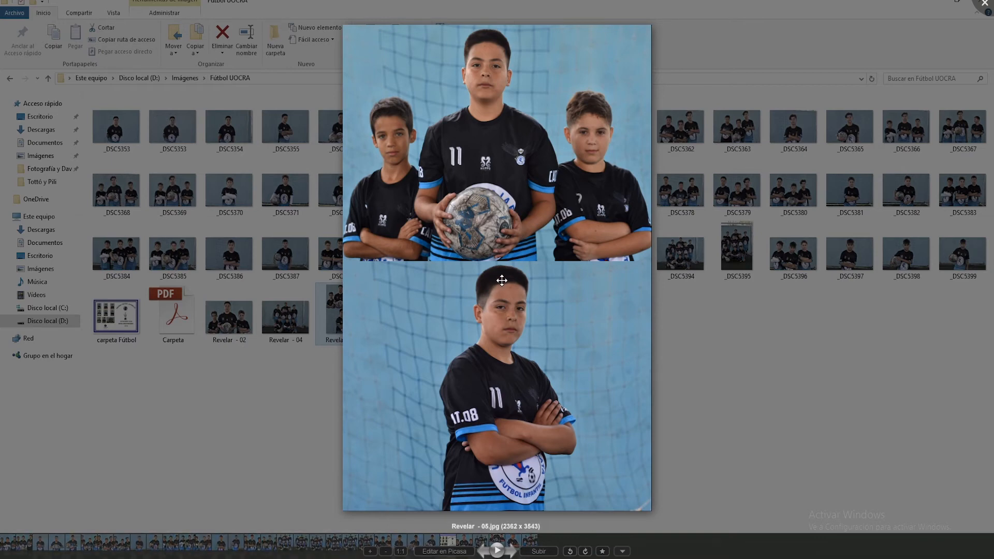
pyautogui.click(884, 9)
pyautogui.click(639, 16)
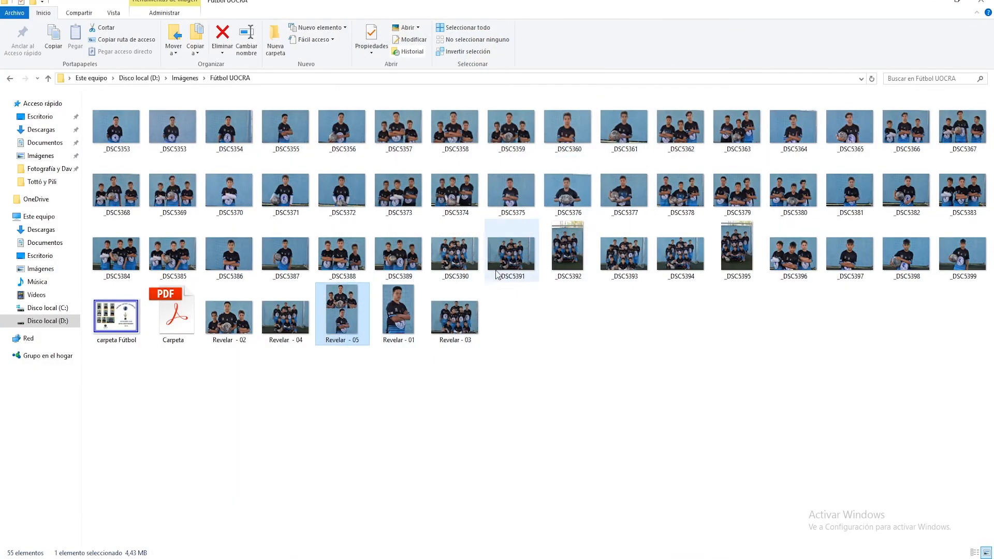
pyautogui.doubleClick(464, 319)
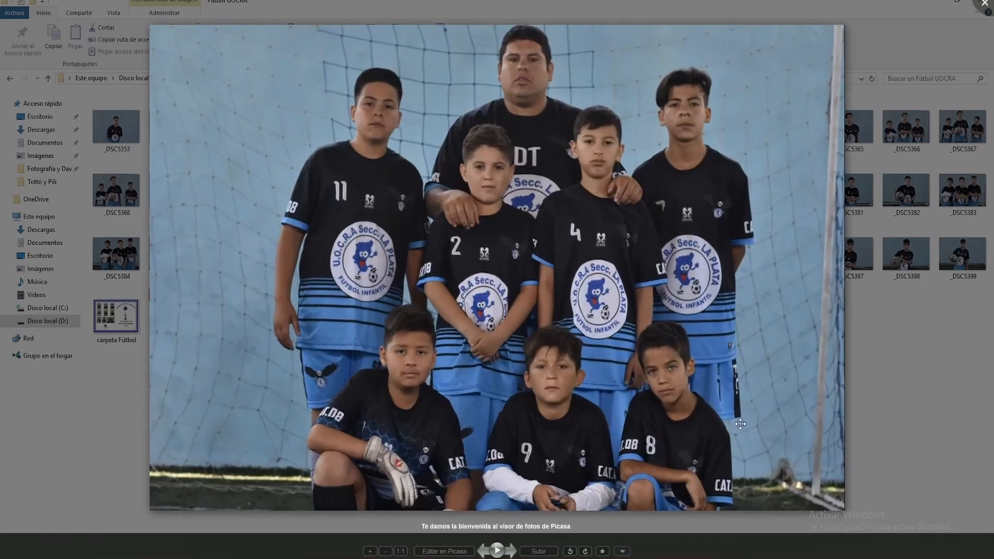
pyautogui.click(984, 4)
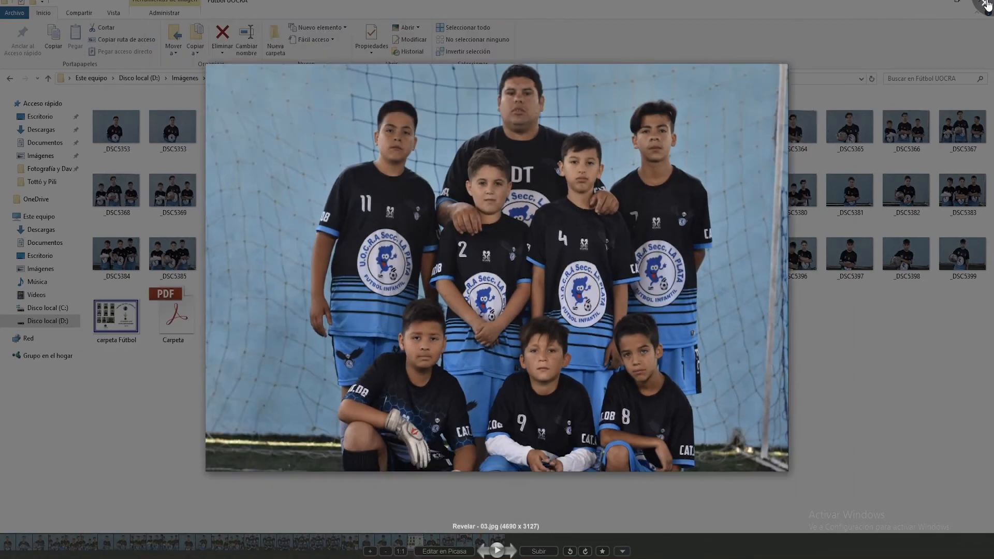
pyautogui.click(399, 336)
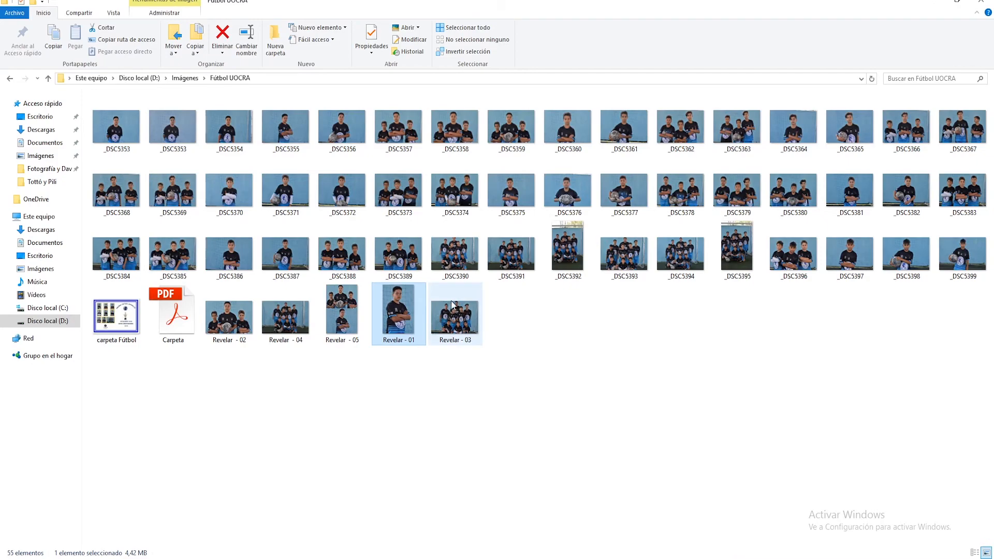
pyautogui.doubleClick(406, 310)
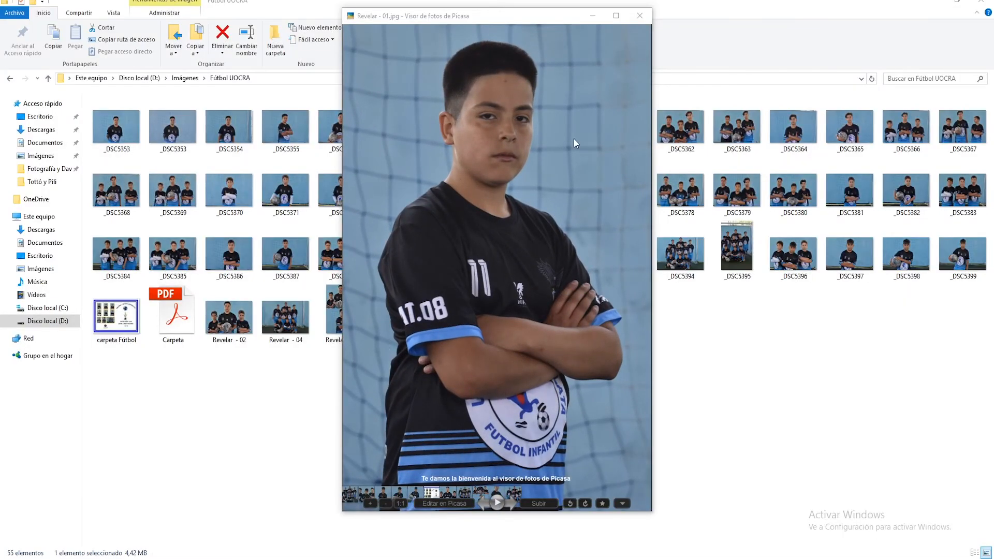
pyautogui.click(639, 16)
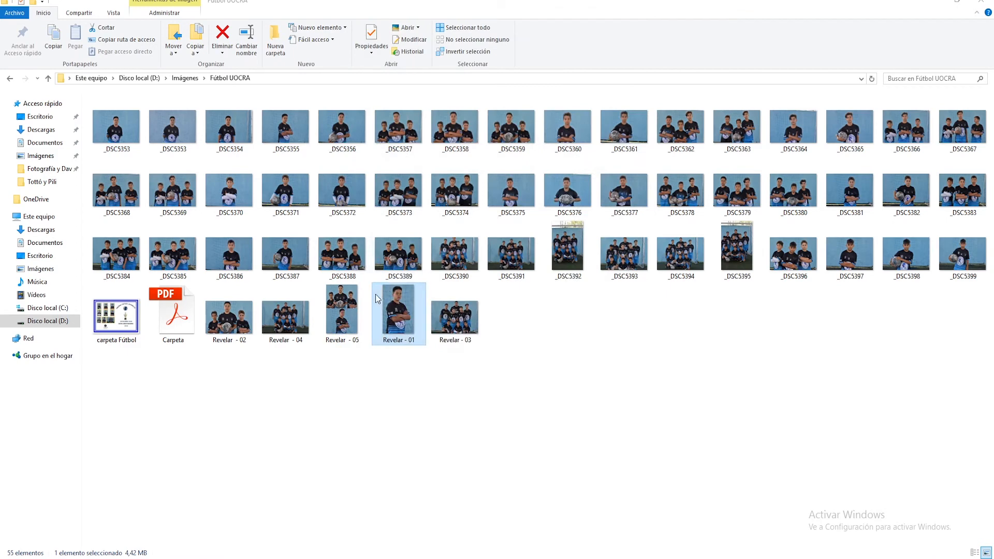
pyautogui.click(363, 339)
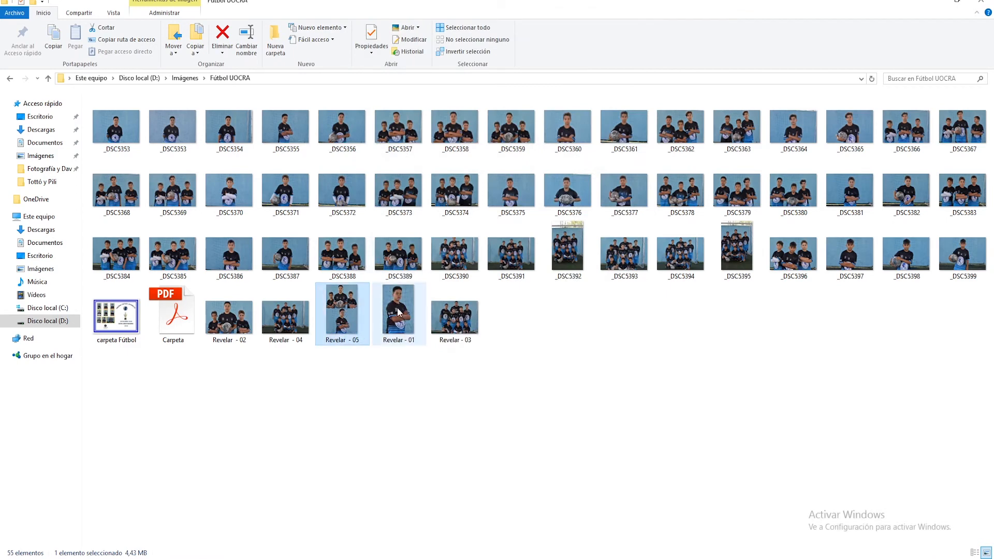
pyautogui.moveTo(399, 311)
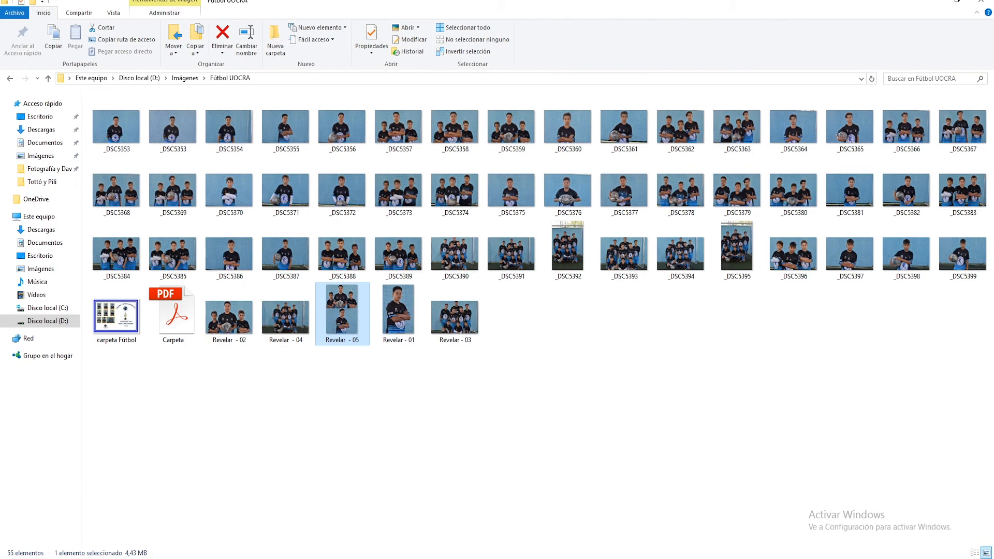
# Step: Switch back to Photoshop and close the Untitled-2 and Untitled-1 documents without saving changes
pyautogui.hotkey('alt', 'Tab')
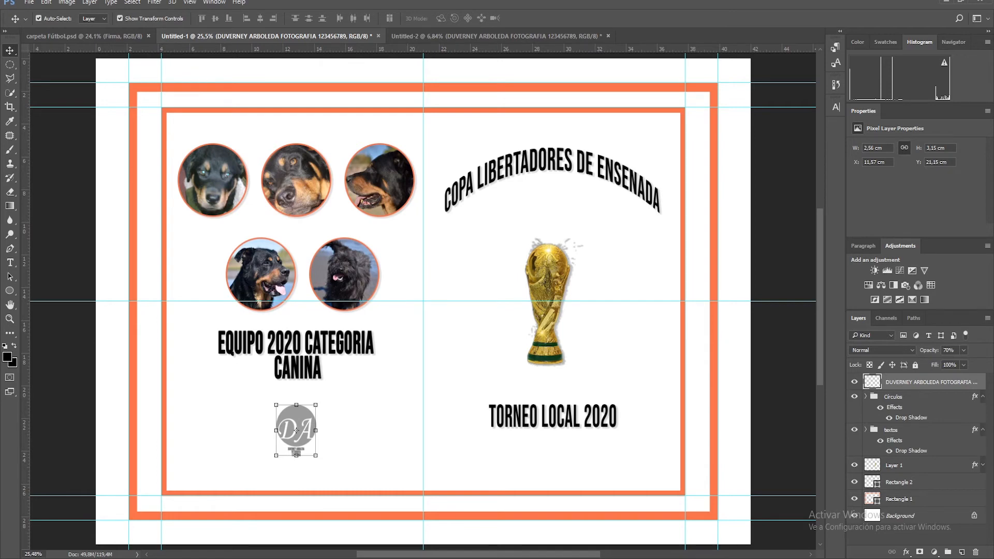
pyautogui.click(608, 36)
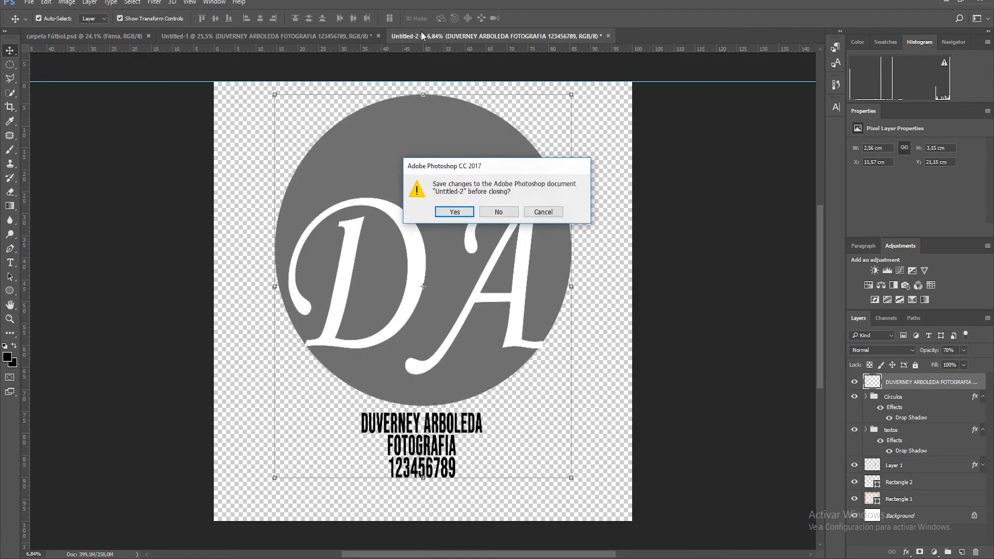
pyautogui.click(498, 211)
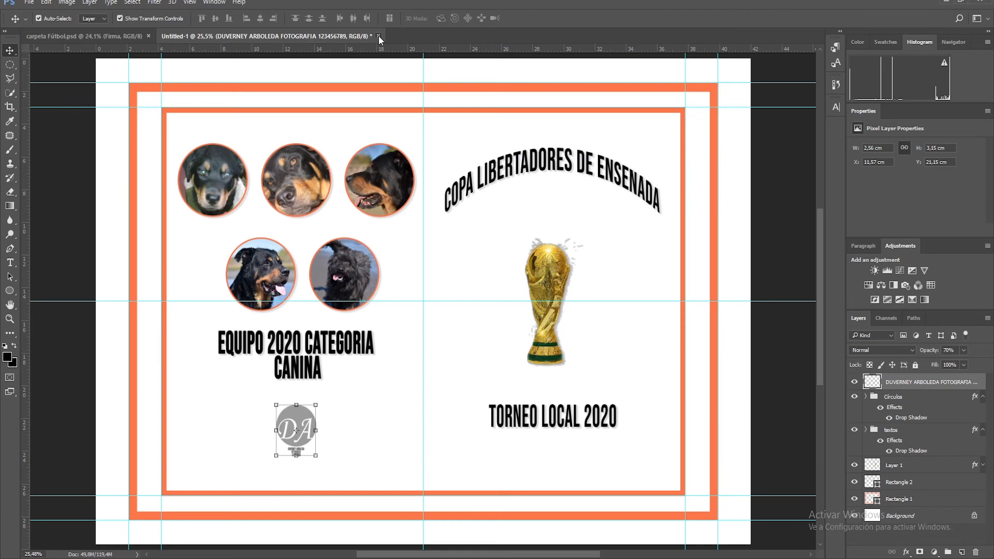
pyautogui.click(378, 36)
pyautogui.click(498, 212)
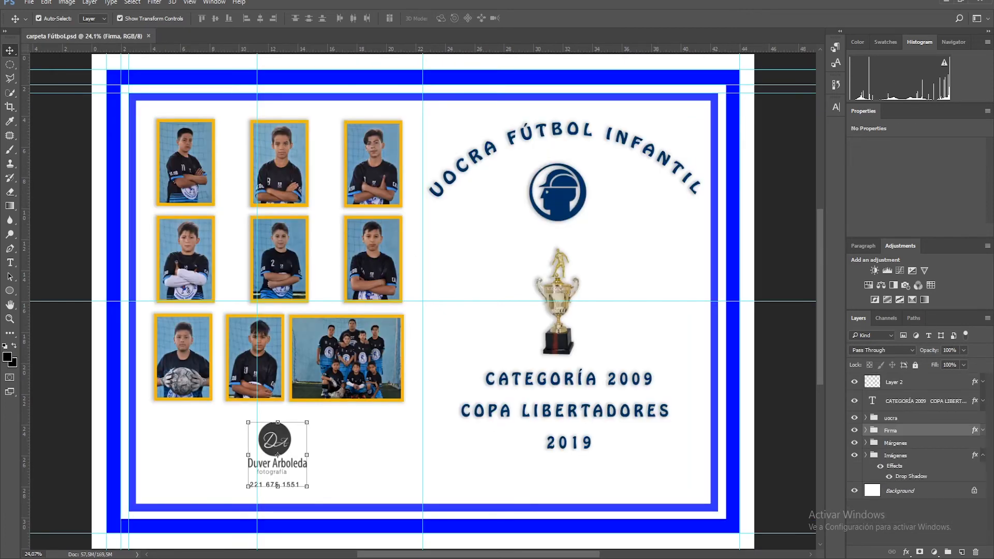
# Step: Open the Modelo con fondo Amarillo image from the course folder in Photoshop and duplicate its Background layer, hiding the original
pyautogui.click(139, 558)
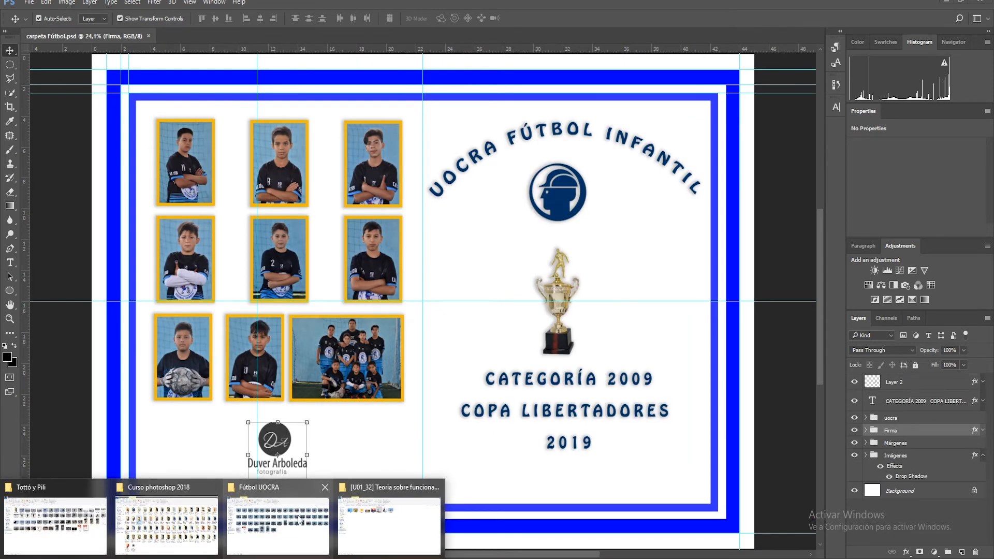
pyautogui.click(368, 511)
pyautogui.moveTo(234, 133); pyautogui.dragTo(342, 332)
pyautogui.moveTo(355, 69); pyautogui.dragTo(347, 39)
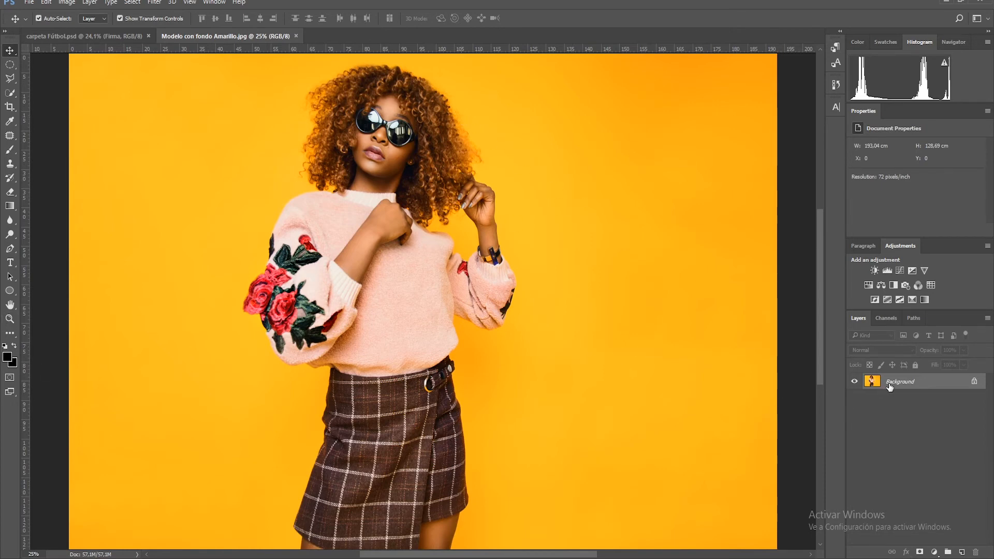
pyautogui.hotkey('ctrl', 'j')
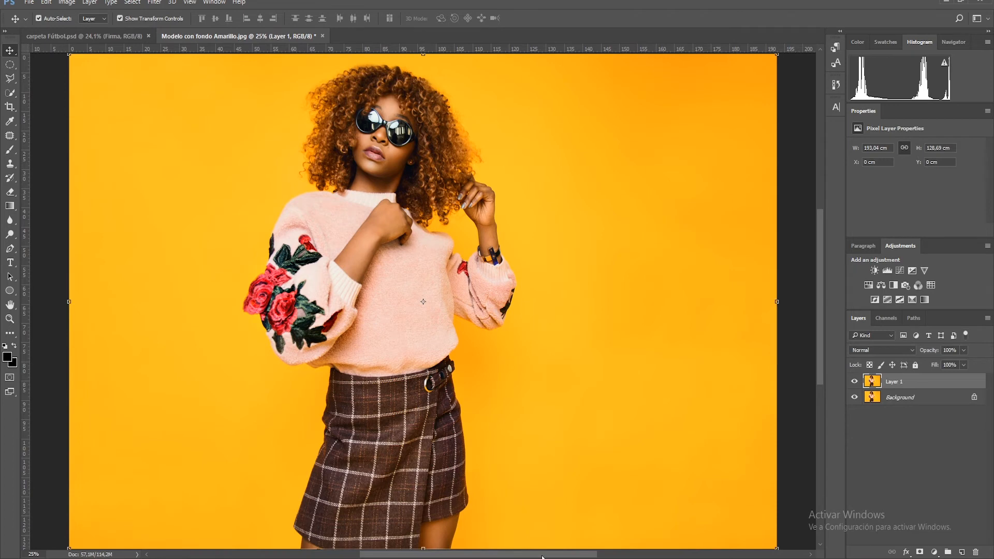
pyautogui.click(854, 397)
# Step: Retouch the mark on the woman's cheek beside the nose on Layer 1 with the Content-Aware Spot Healing Brush
pyautogui.scroll(2, 364, 202)
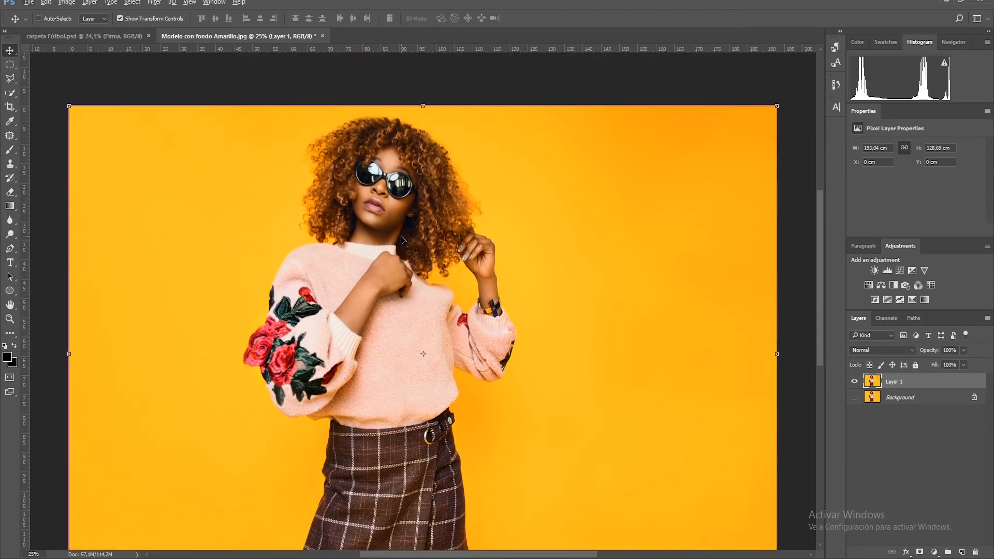
pyautogui.hotkey('ctrl', '0')
pyautogui.scroll(2, 355, 309)
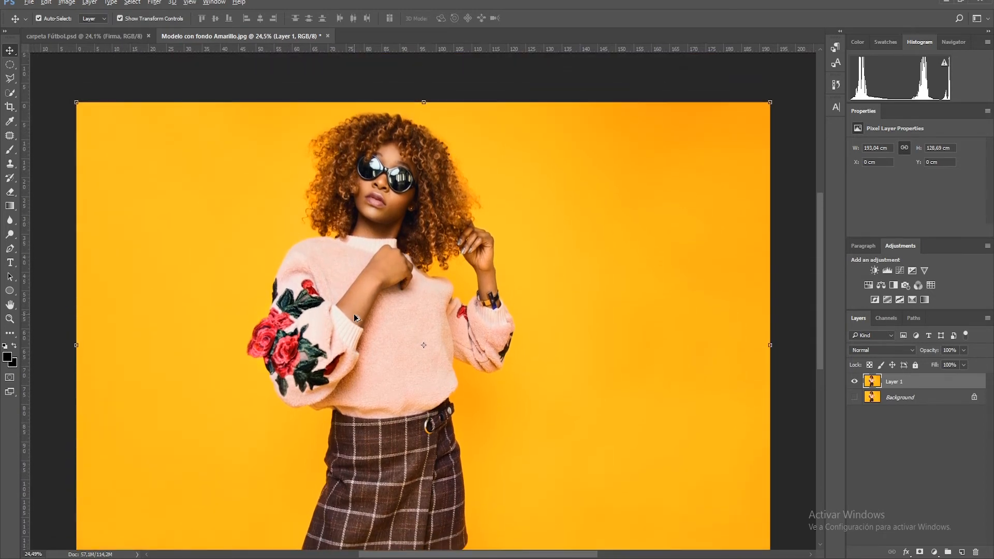
pyautogui.scroll(-2, 353, 314)
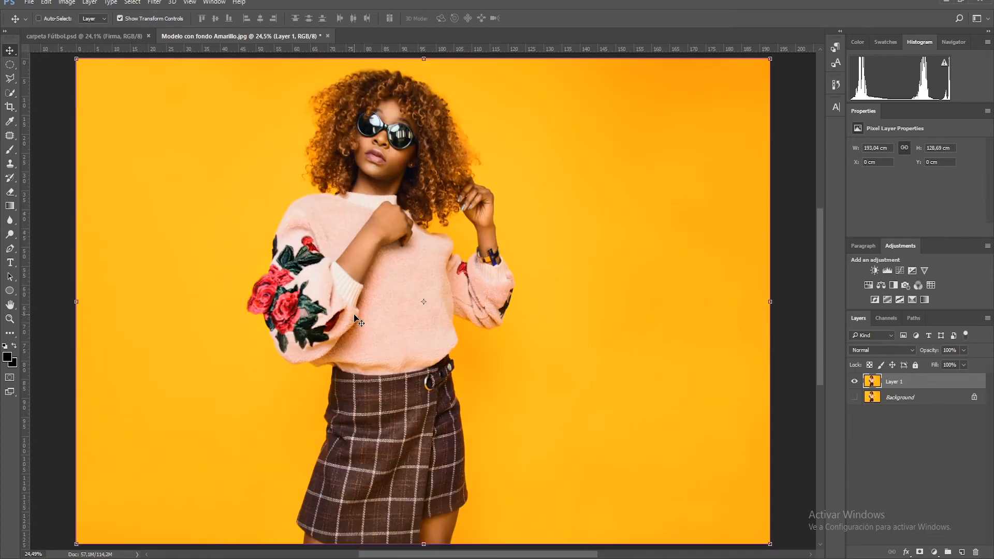
pyautogui.scroll(2, 362, 312)
pyautogui.scroll(7, 378, 311)
pyautogui.moveTo(356, 156); pyautogui.dragTo(115, 441)
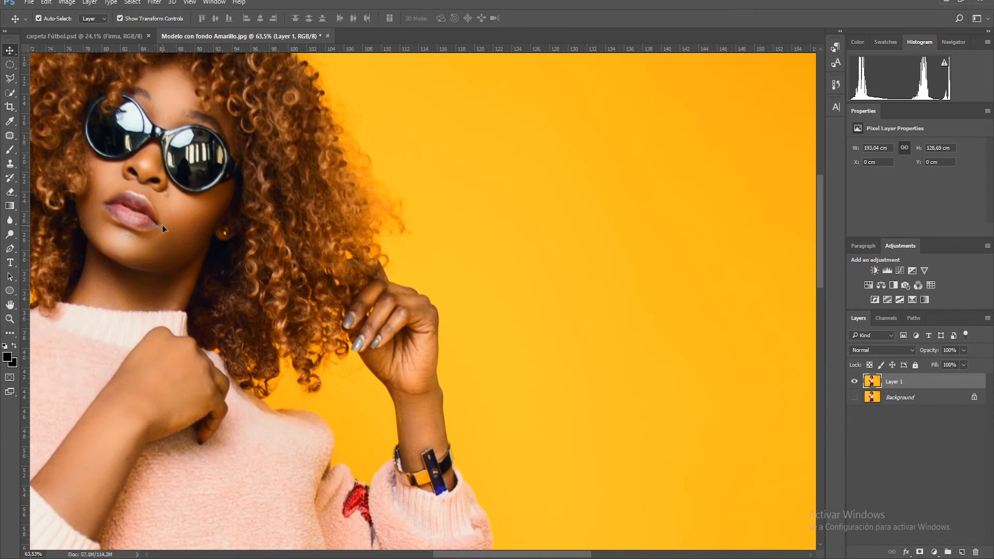
pyautogui.scroll(2, 161, 225)
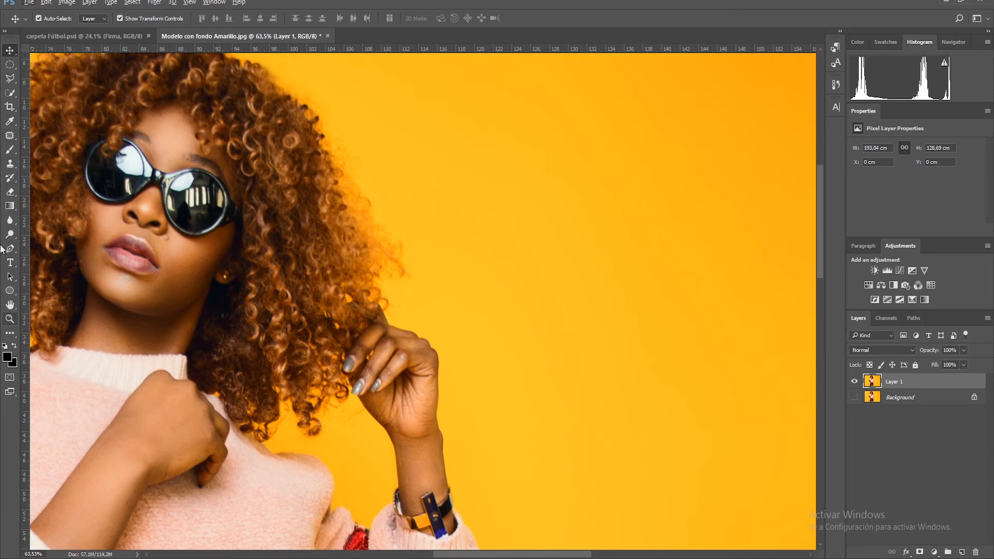
pyautogui.click(9, 136)
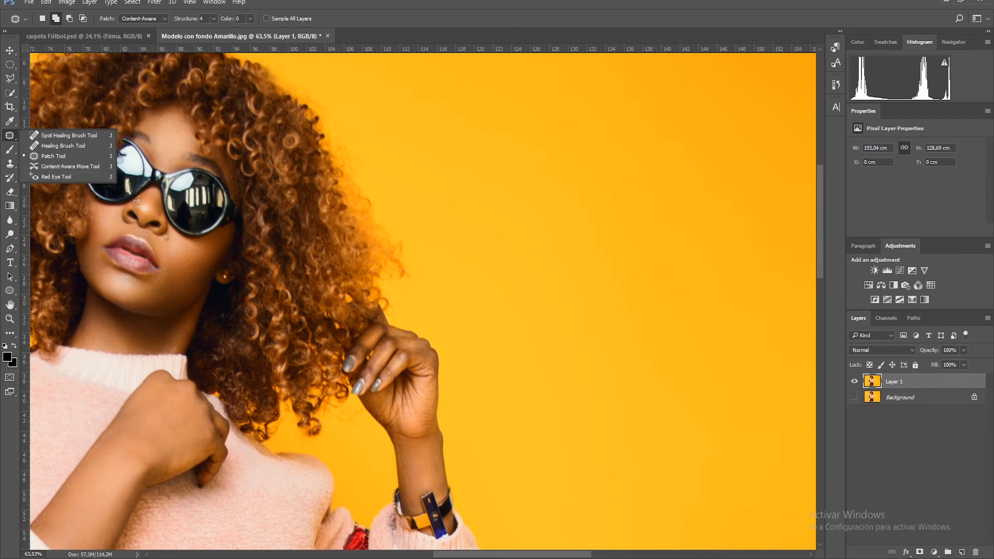
pyautogui.click(75, 134)
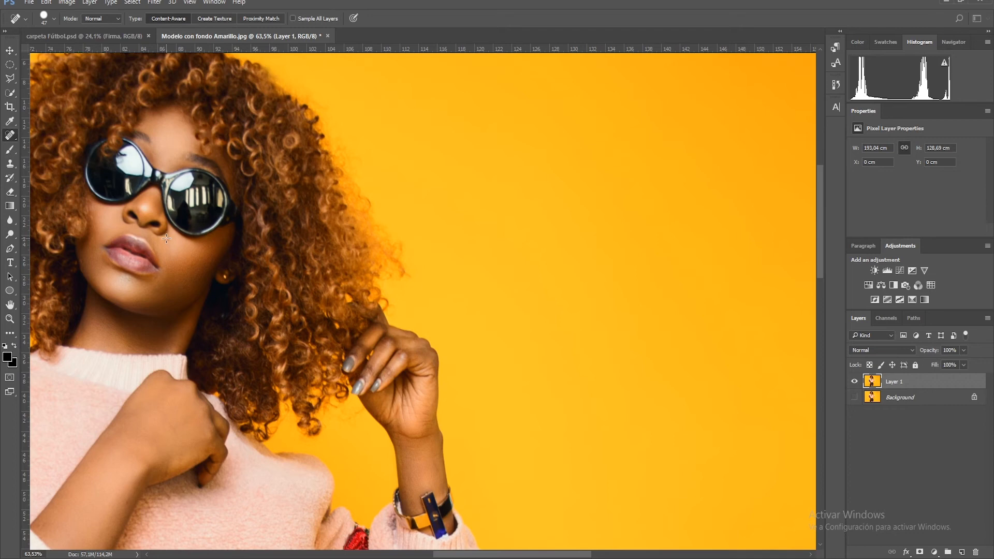
pyautogui.click(167, 238)
# Step: Compare the retouched cheek with the original by toggling the visibility of Layer 1 and the Background layer
pyautogui.scroll(3, 173, 248)
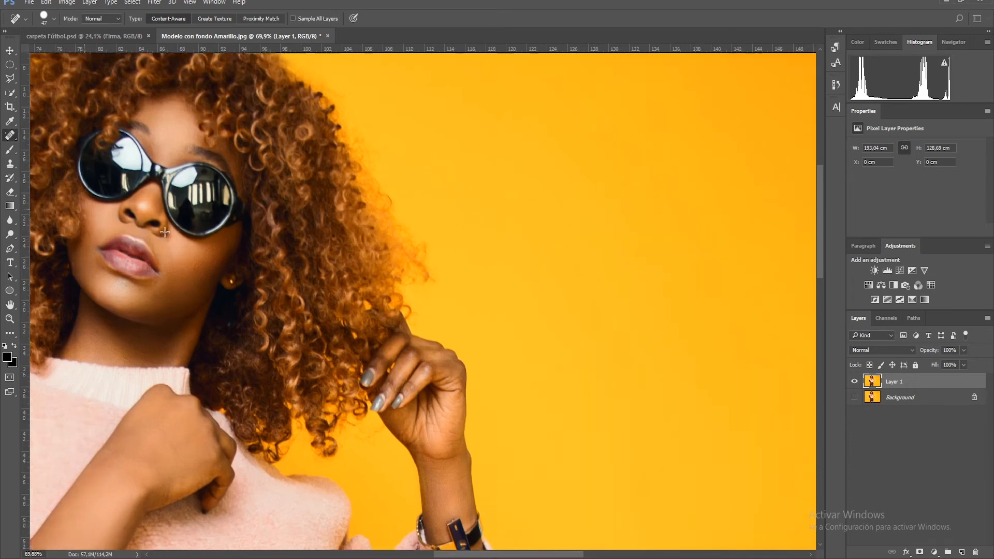
pyautogui.scroll(1, 188, 268)
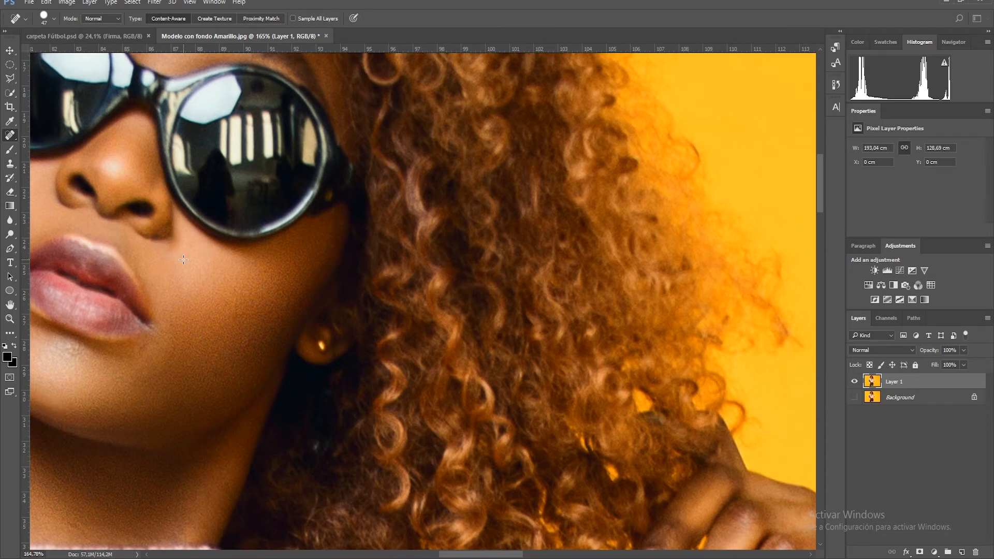
pyautogui.click(854, 397)
pyautogui.click(855, 383)
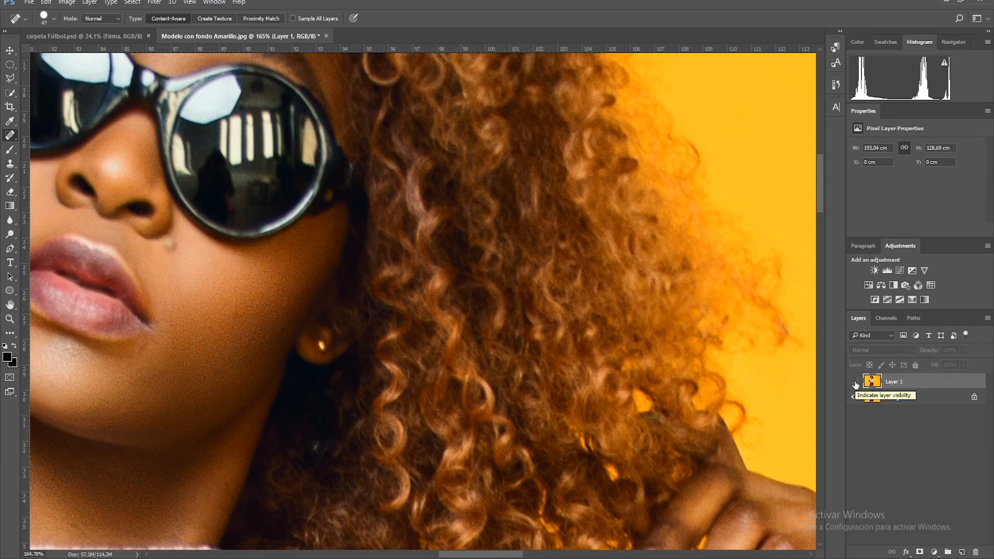
pyautogui.click(855, 383)
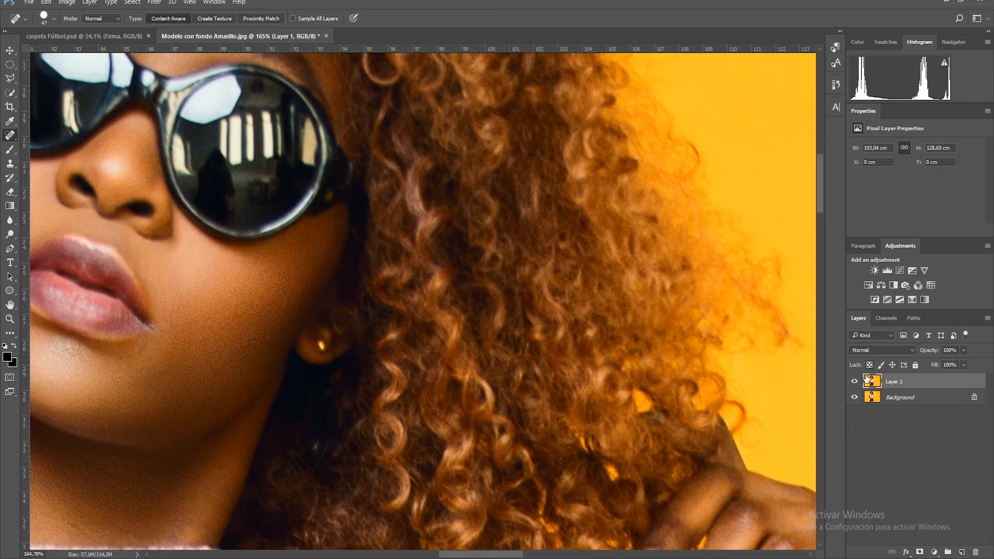
pyautogui.click(854, 397)
# Step: Open the Building 01 image from the course folder in Photoshop and activate the Brush tool
pyautogui.click(182, 522)
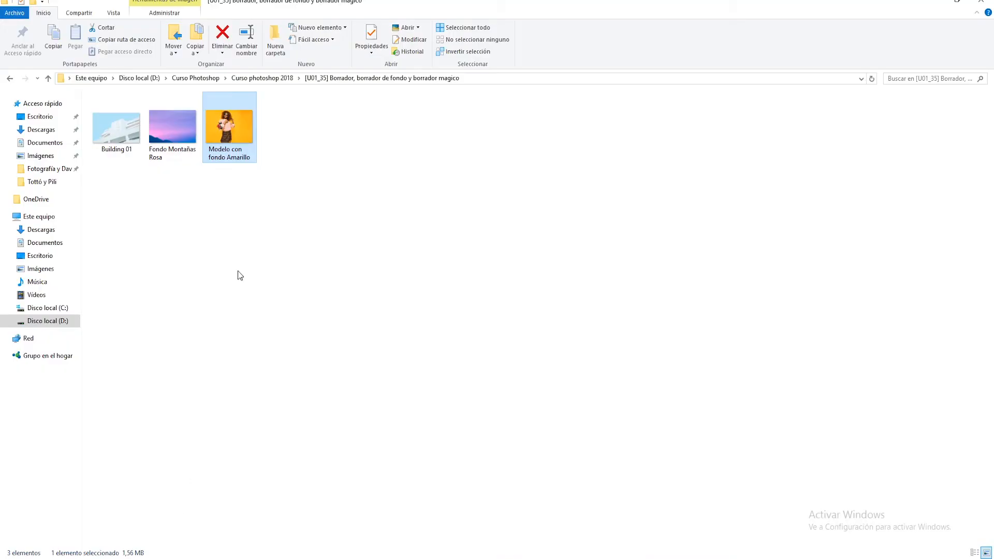
pyautogui.moveTo(110, 124)
pyautogui.mouseDown()
pyautogui.moveTo(166, 404)
pyautogui.moveTo(166, 556)
pyautogui.moveTo(399, 37)
pyautogui.mouseUp()
pyautogui.press('b')
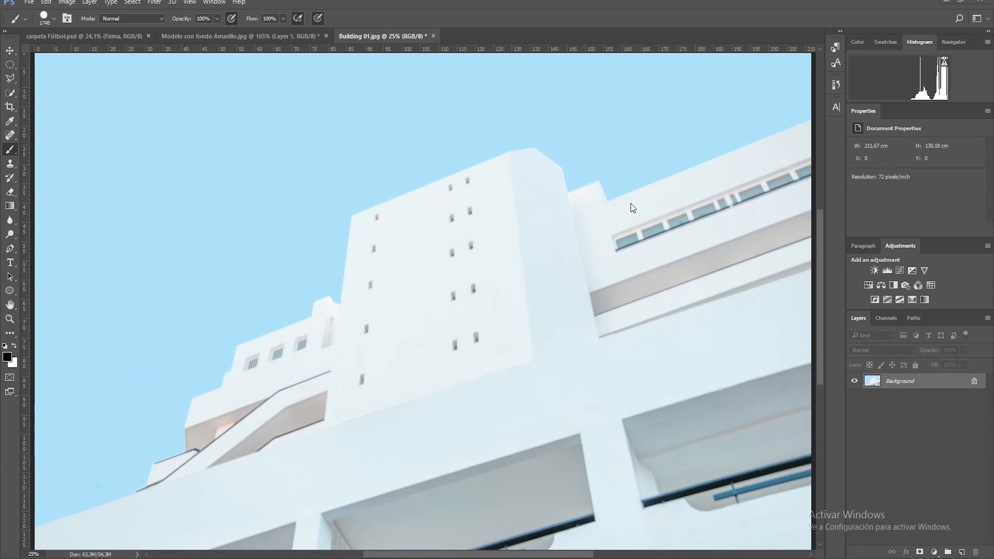
# Step: Duplicate the building's Background layer, hiding the original, and add a white layer mask to the copy
pyautogui.moveTo(917, 382); pyautogui.dragTo(917, 381)
pyautogui.hotkey('ctrl', 'j')
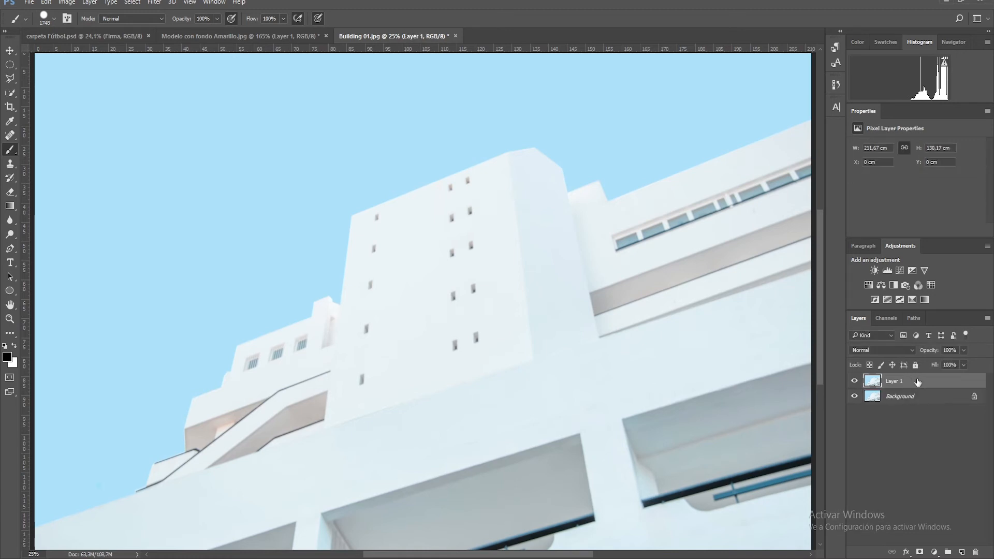
pyautogui.click(854, 397)
pyautogui.click(919, 552)
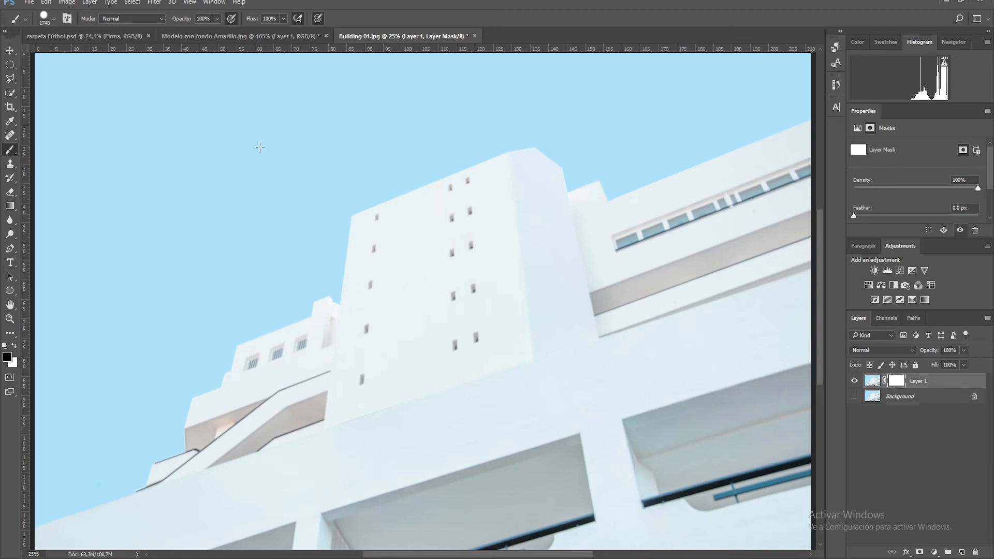
# Step: Select the sky with Quick Selection, excluding the low rooftop edge, and paint it black on Layer 1's mask
pyautogui.click(10, 92)
pyautogui.moveTo(47, 142); pyautogui.dragTo(563, 105)
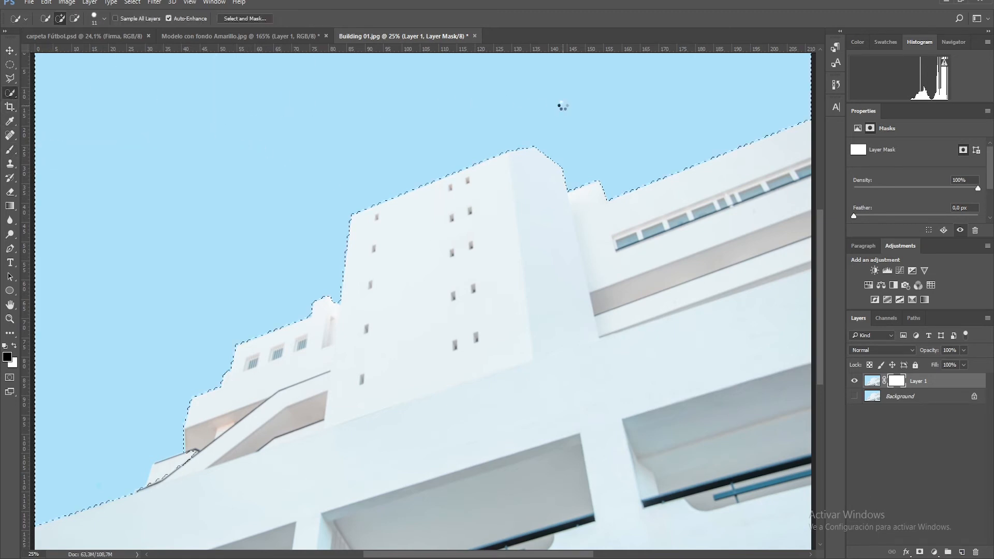
pyautogui.press('alt')
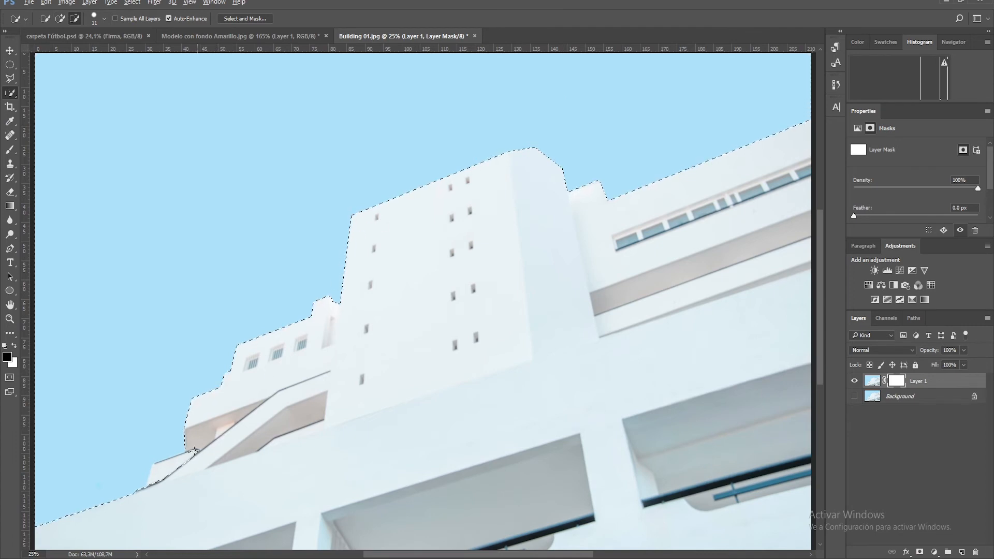
pyautogui.moveTo(154, 477); pyautogui.dragTo(194, 457)
pyautogui.click(10, 150)
pyautogui.moveTo(334, 222)
pyautogui.mouseDown()
pyautogui.moveTo(217, 212)
pyautogui.moveTo(129, 145)
pyautogui.moveTo(414, 104)
pyautogui.moveTo(741, 133)
pyautogui.moveTo(132, 261)
pyautogui.moveTo(61, 452)
pyautogui.mouseUp()
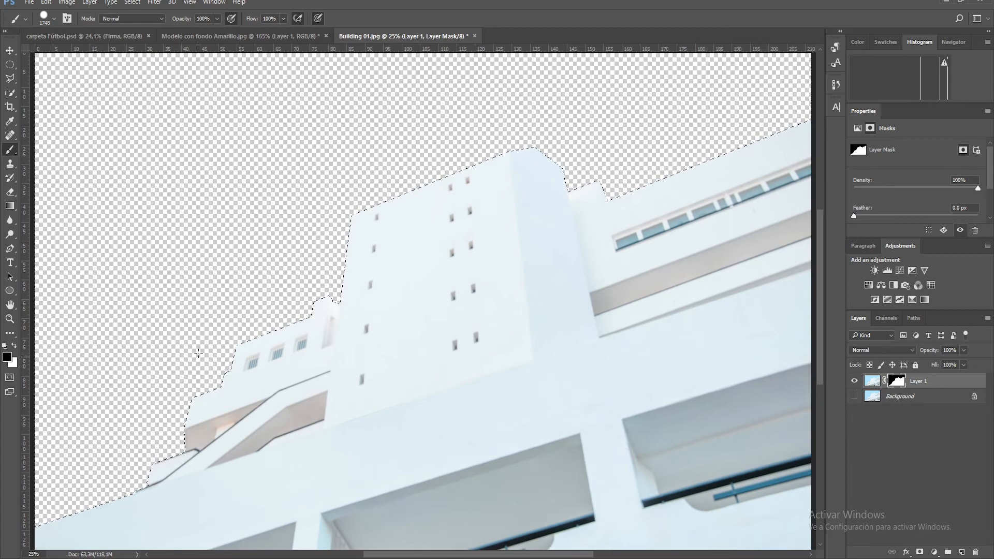
# Step: Try bringing part of the sky back by painting white on Layer 1's mask, and undo the stroke
pyautogui.click(9, 356)
pyautogui.click(144, 266)
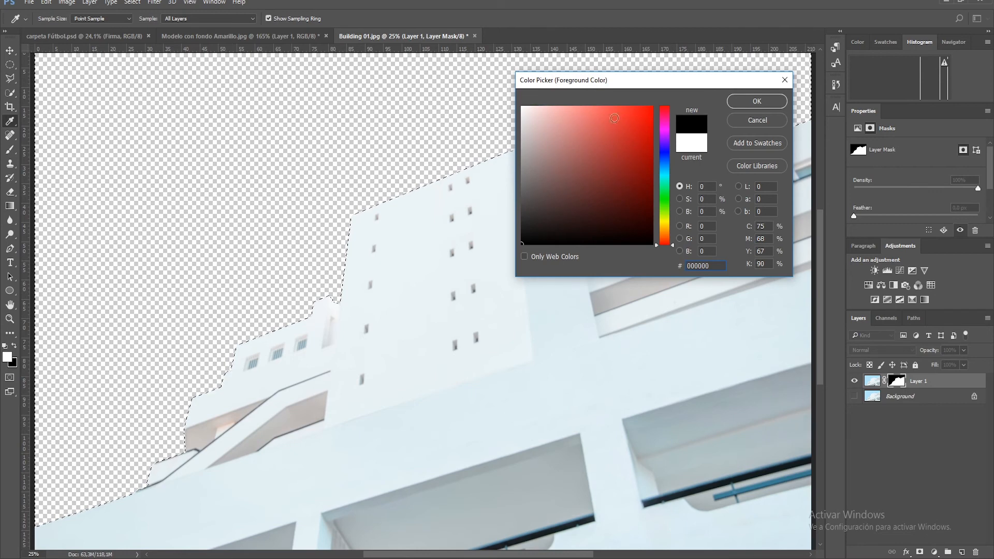
pyautogui.click(691, 142)
pyautogui.click(757, 101)
pyautogui.moveTo(140, 162)
pyautogui.mouseDown()
pyautogui.moveTo(218, 200)
pyautogui.moveTo(183, 243)
pyautogui.moveTo(218, 218)
pyautogui.mouseUp()
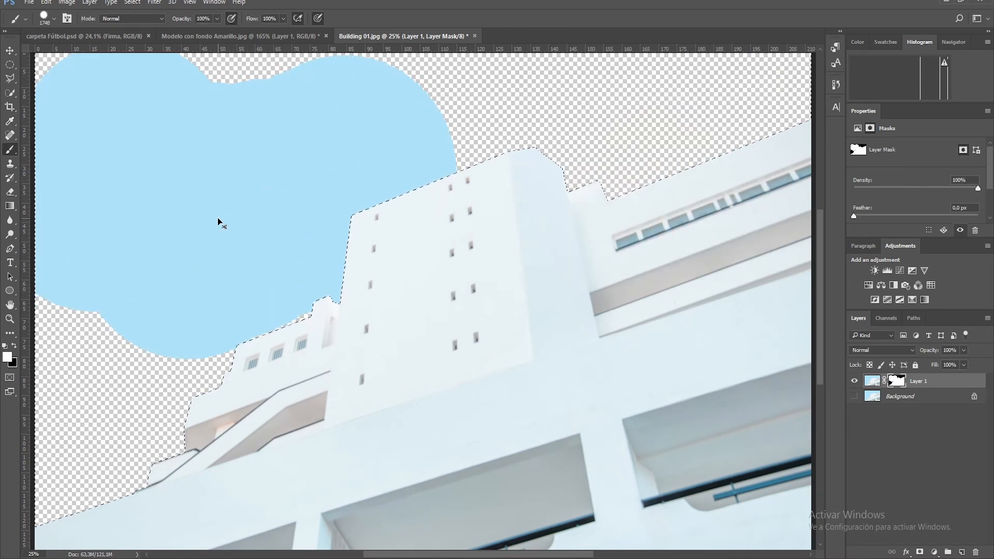
pyautogui.hotkey('ctrl', 'z')
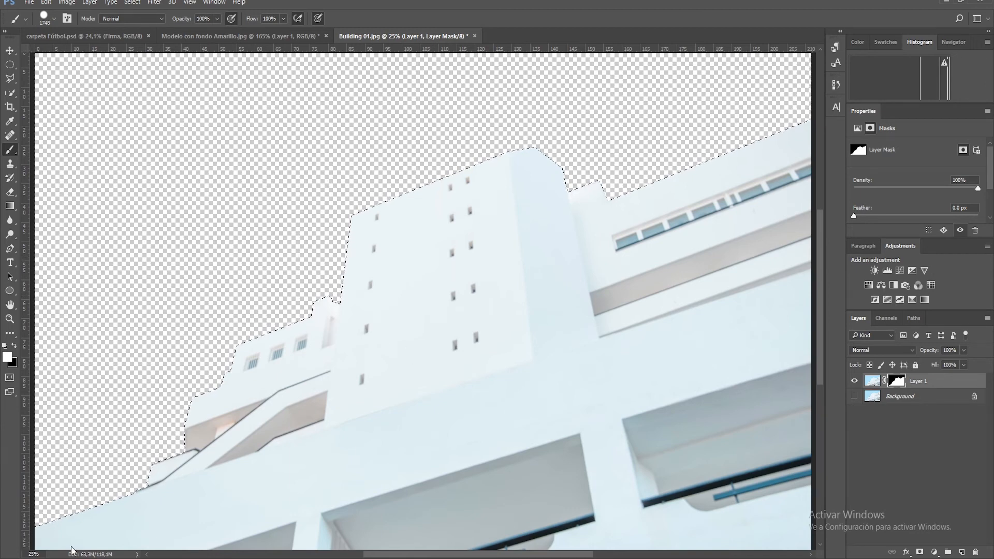
# Step: Add a new empty layer and place it between Layer 1 and the Background layer
pyautogui.click(905, 483)
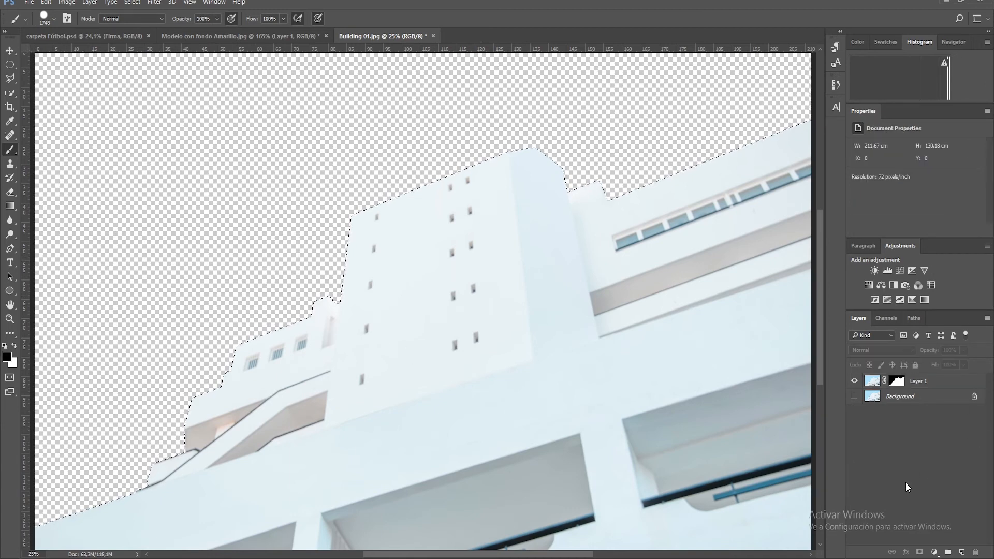
pyautogui.click(961, 552)
pyautogui.moveTo(891, 380); pyautogui.dragTo(891, 406)
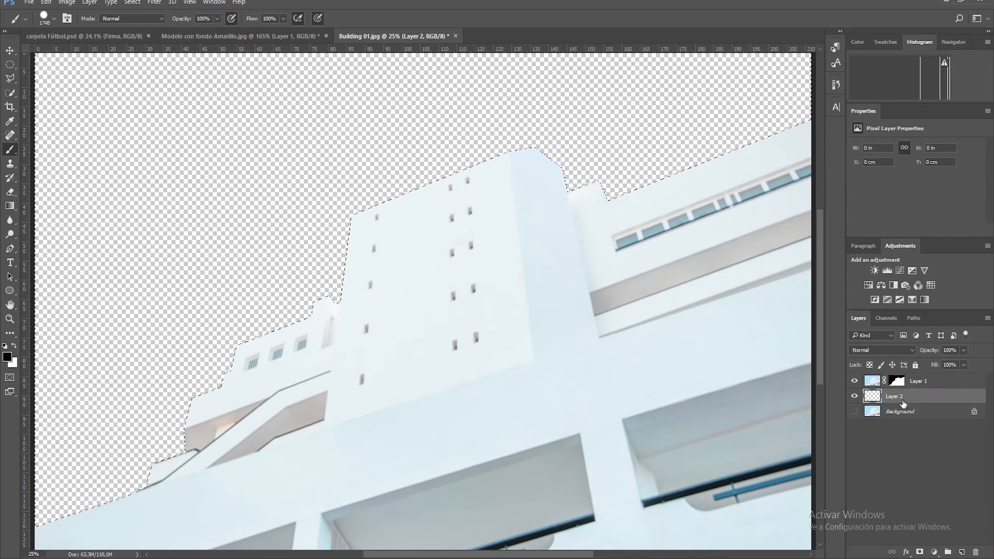
# Step: Set the foreground colour to a bright green and paint the whole selected sky area on Layer 2
pyautogui.click(10, 359)
pyautogui.click(664, 191)
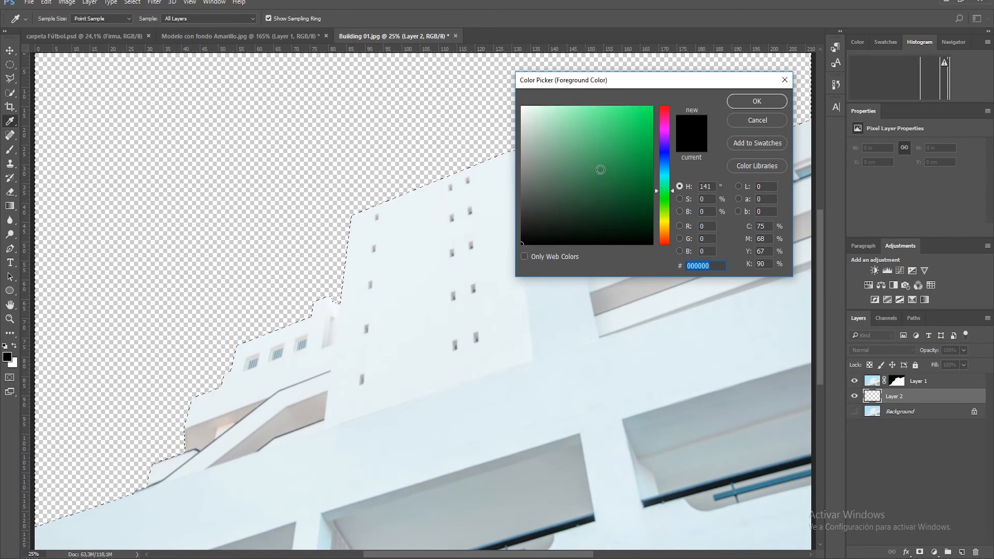
pyautogui.click(621, 106)
pyautogui.click(779, 105)
pyautogui.moveTo(565, 97)
pyautogui.mouseDown()
pyautogui.moveTo(122, 186)
pyautogui.moveTo(79, 105)
pyautogui.moveTo(226, 239)
pyautogui.moveTo(320, 259)
pyautogui.moveTo(724, 114)
pyautogui.mouseUp()
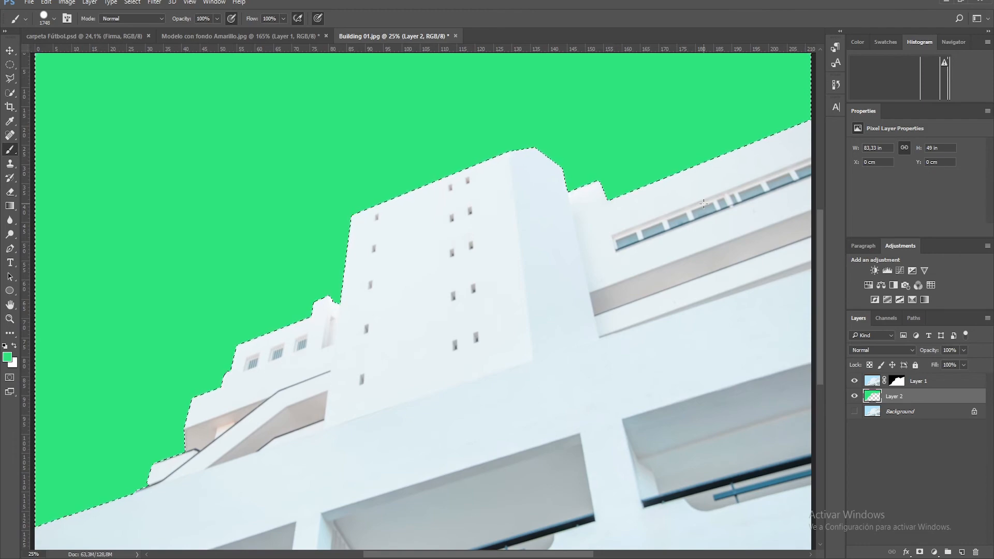
# Step: Hide the green Layer 2, target Layer 1's mask and make the Background layer visible again
pyautogui.click(854, 397)
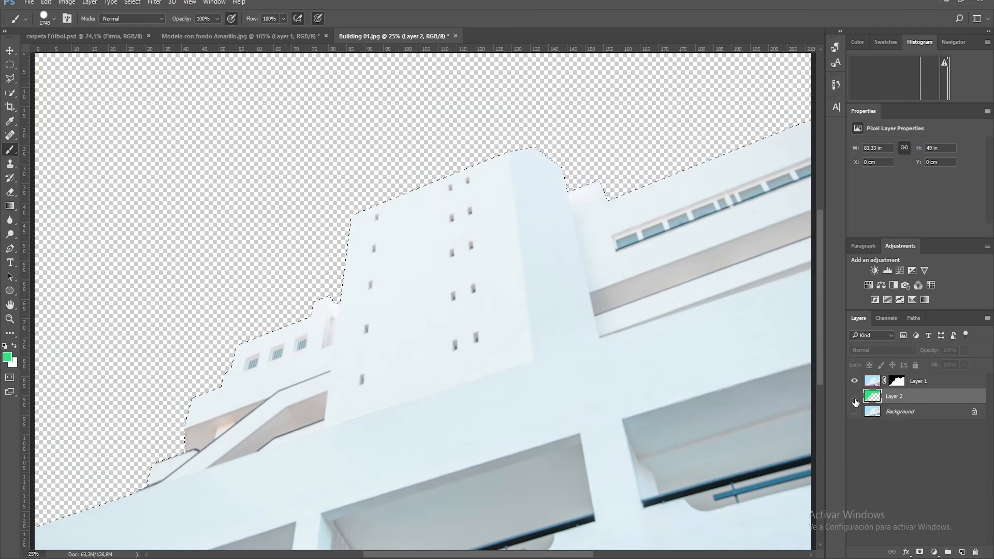
pyautogui.click(898, 383)
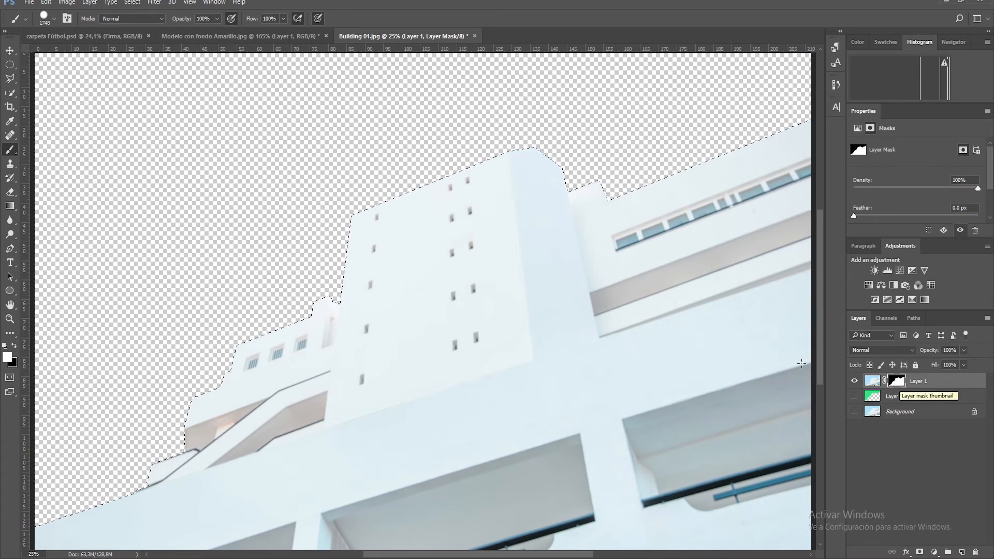
pyautogui.click(853, 381)
pyautogui.click(854, 381)
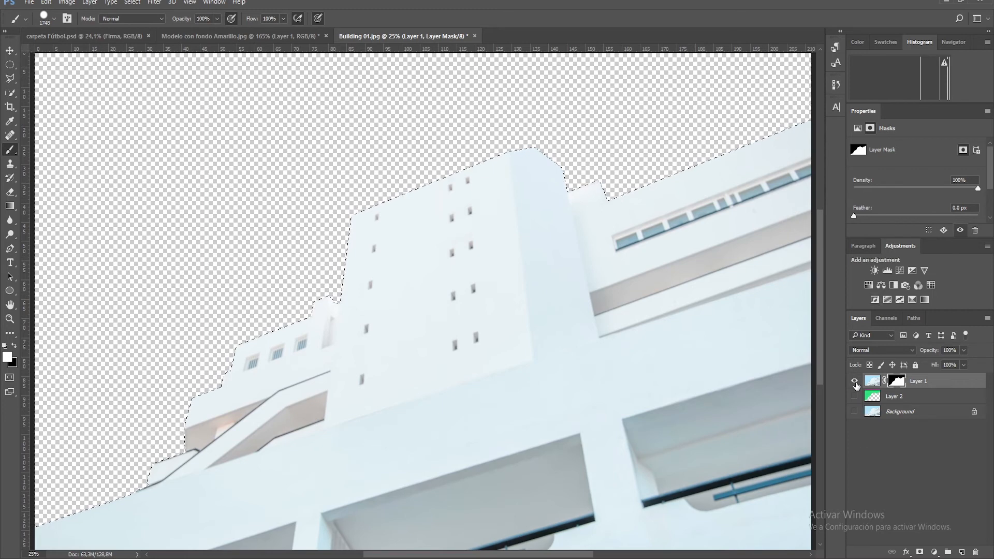
pyautogui.click(854, 411)
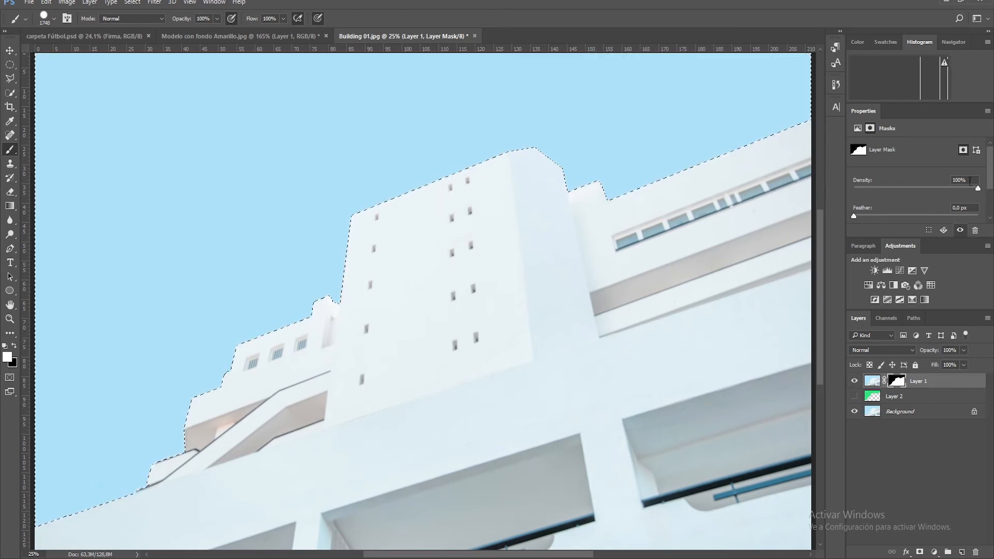
# Step: Add a Hue/Saturation adjustment to the selected sky with hue +38, saturation +80 and lightness -24, and clip it to Layer 1
pyautogui.click(871, 285)
pyautogui.moveTo(915, 184); pyautogui.dragTo(936, 187)
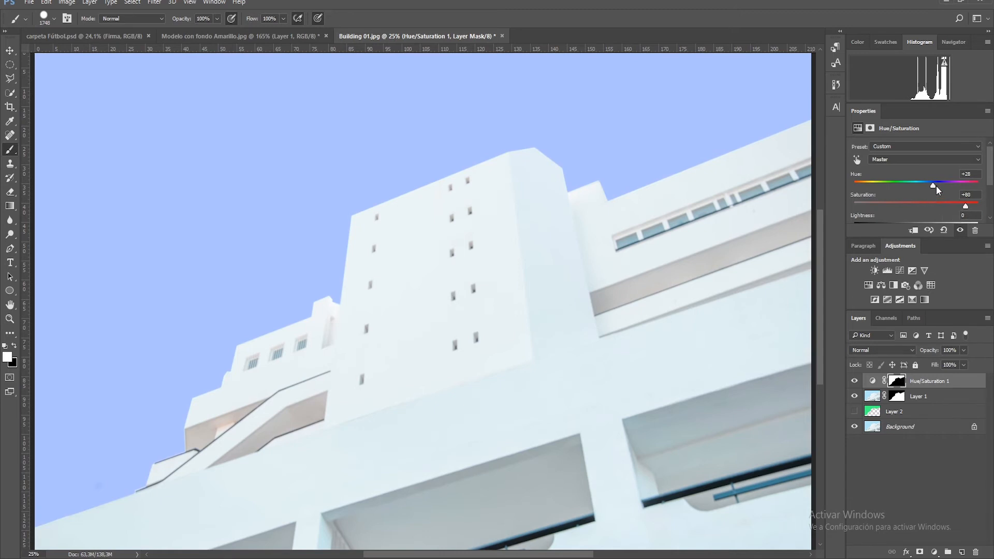
pyautogui.scroll(-1, 927, 166)
pyautogui.moveTo(914, 219)
pyautogui.mouseDown()
pyautogui.moveTo(943, 217)
pyautogui.moveTo(900, 220)
pyautogui.mouseUp()
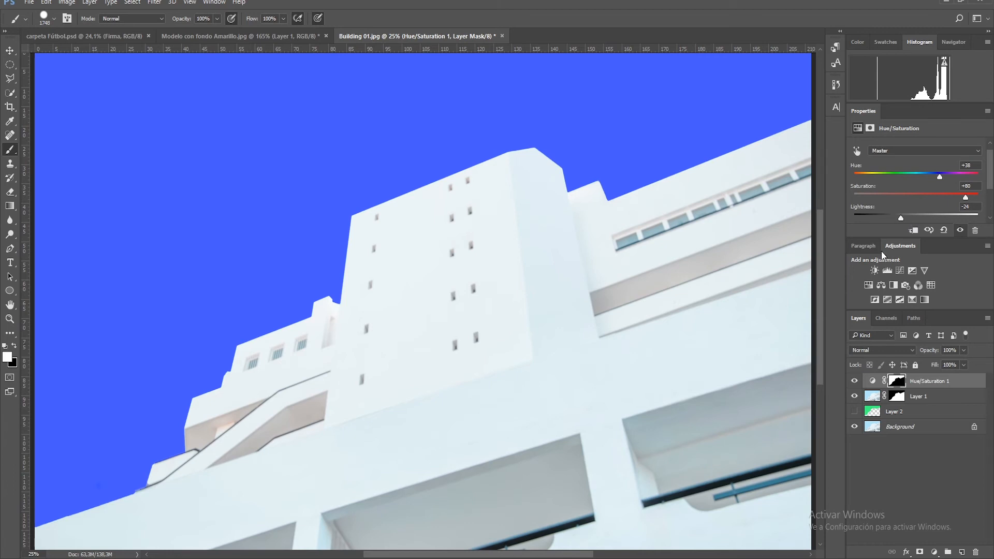
pyautogui.keyDown('alt'); pyautogui.click(878, 387); pyautogui.keyUp('alt')
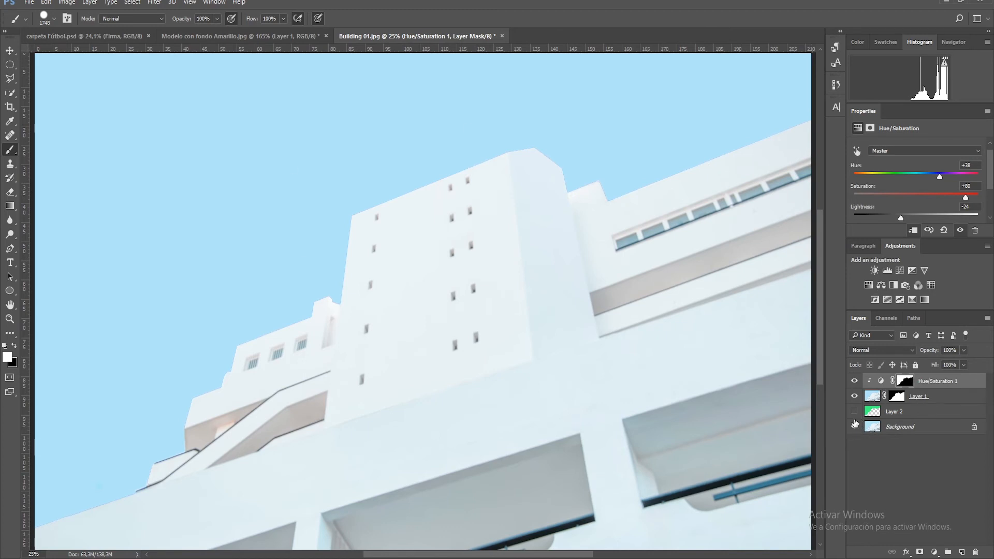
# Step: Undo the Hue/Saturation adjustment's clipping, then hide that adjustment and Layer 1, with the Background layer targeted
pyautogui.hotkey('ctrl', 'z')
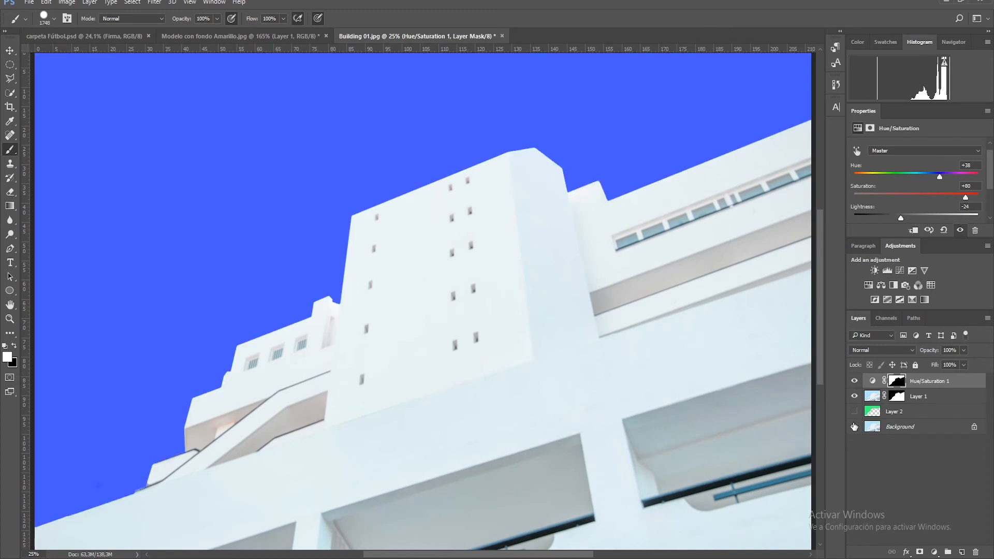
pyautogui.click(854, 381)
pyautogui.click(854, 396)
pyautogui.click(875, 428)
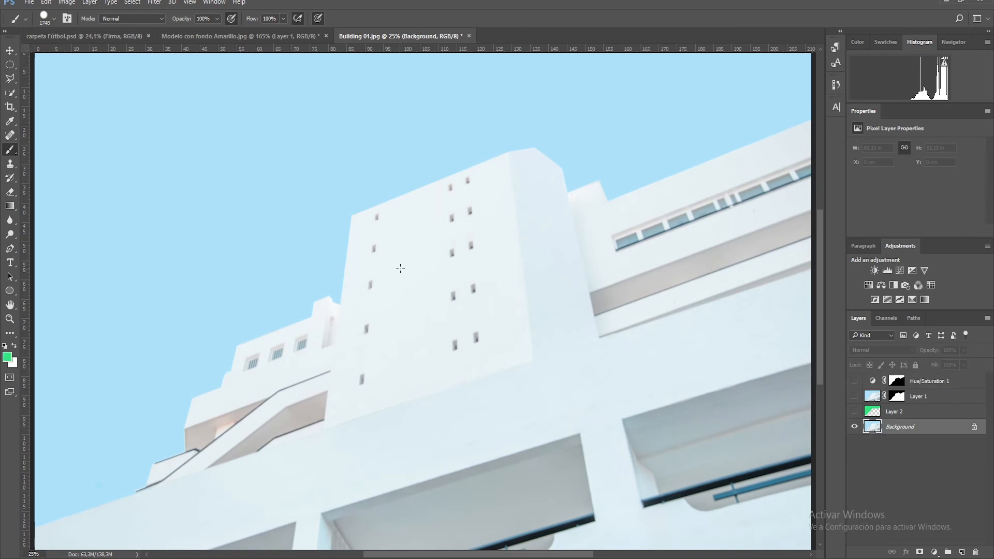
# Step: Paint a large green brush stroke over the tower directly on the Background layer and undo it
pyautogui.moveTo(417, 240); pyautogui.dragTo(413, 348)
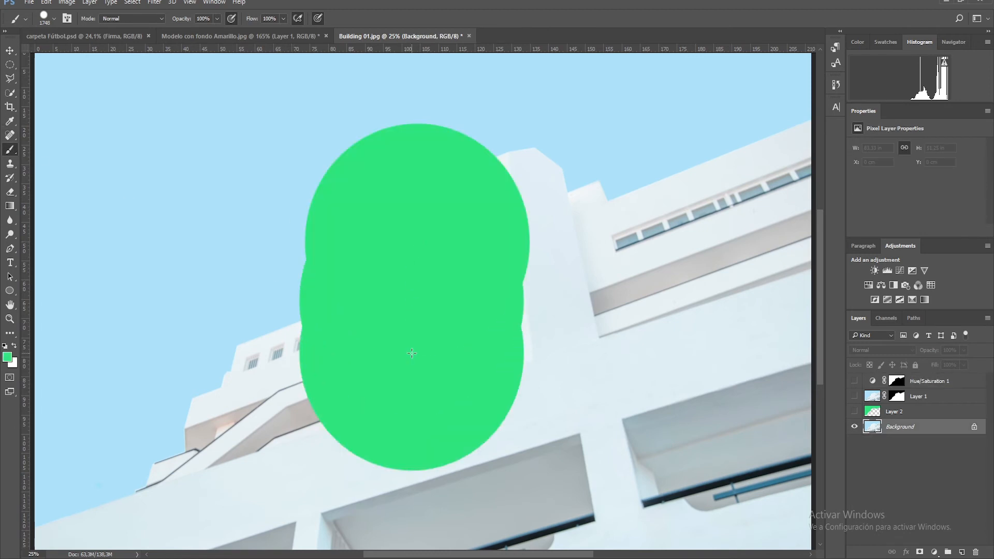
pyautogui.hotkey('ctrl', 'z')
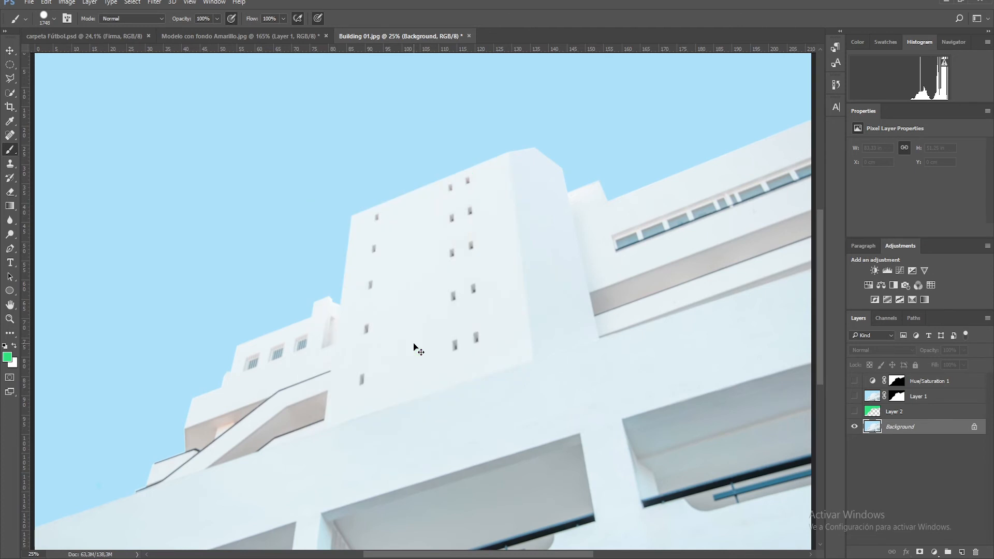
pyautogui.click(13, 50)
# Step: Select the whole building on the Background layer with Quick Selection and refine the selection around the lower staircase edge
pyautogui.click(9, 94)
pyautogui.moveTo(367, 228)
pyautogui.mouseDown()
pyautogui.moveTo(380, 375)
pyautogui.moveTo(695, 219)
pyautogui.mouseUp()
pyautogui.moveTo(816, 292)
pyautogui.mouseDown()
pyautogui.moveTo(723, 236)
pyautogui.moveTo(805, 145)
pyautogui.moveTo(771, 249)
pyautogui.moveTo(661, 444)
pyautogui.moveTo(463, 475)
pyautogui.moveTo(263, 485)
pyautogui.moveTo(397, 529)
pyautogui.mouseUp()
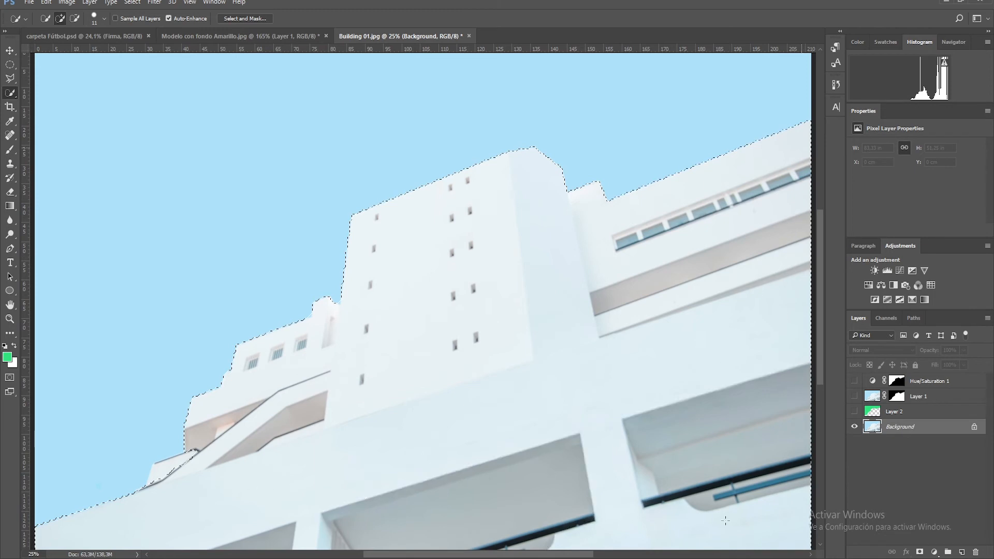
pyautogui.moveTo(196, 479)
pyautogui.mouseDown()
pyautogui.moveTo(188, 459)
pyautogui.moveTo(176, 462)
pyautogui.mouseUp()
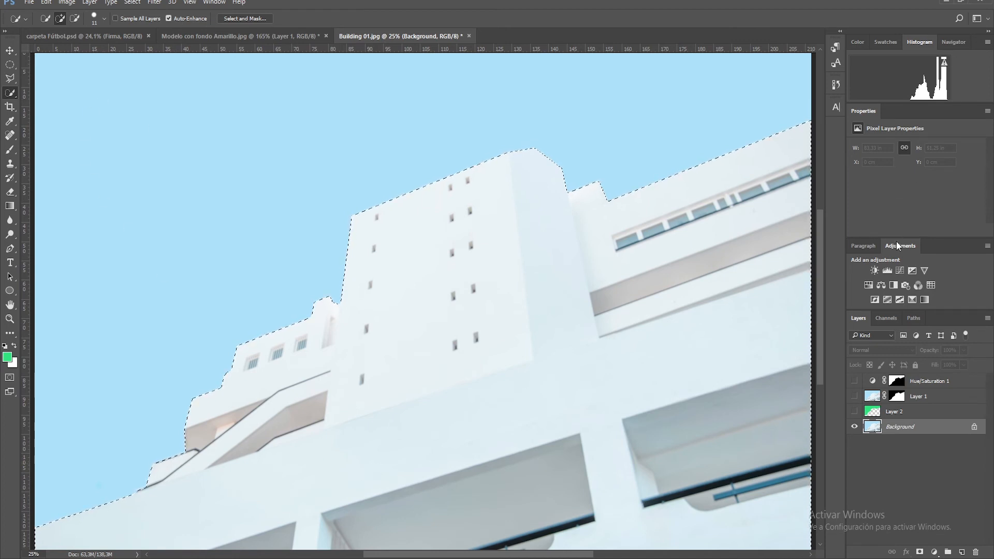
# Step: Add a Hue/Saturation adjustment to the selected building with hue +86, saturation -8 and lightness -10
pyautogui.click(869, 285)
pyautogui.moveTo(914, 185); pyautogui.dragTo(932, 171)
pyautogui.scroll(-1, 934, 209)
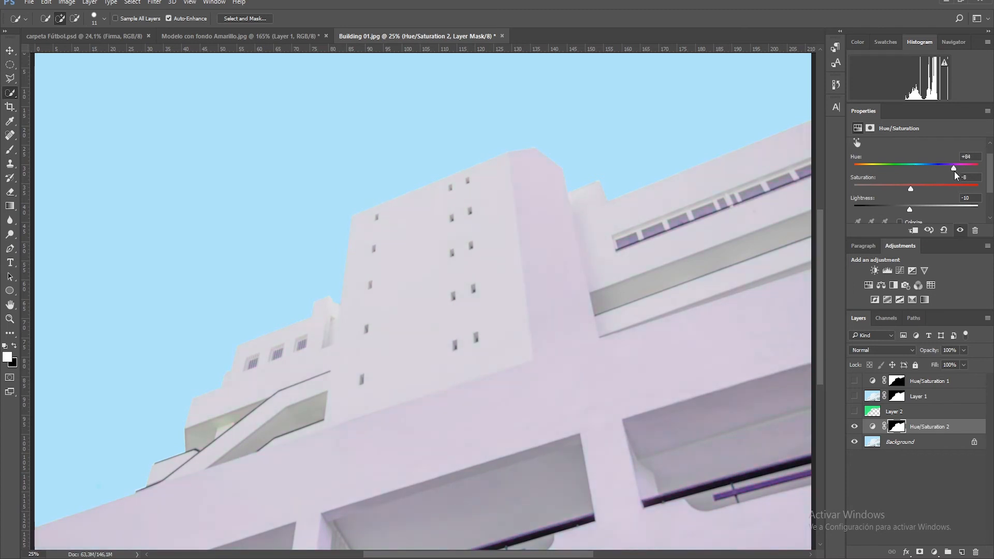
pyautogui.moveTo(954, 171); pyautogui.dragTo(948, 170)
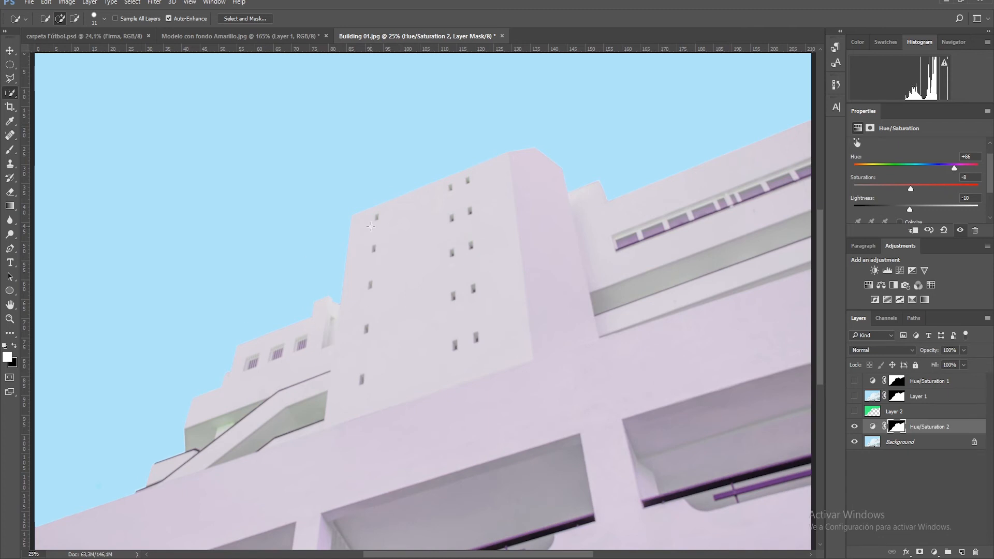
# Step: Hide the building's Hue/Saturation adjustment and outline the central tower, including its side face, with the Polygonal Lasso
pyautogui.click(854, 426)
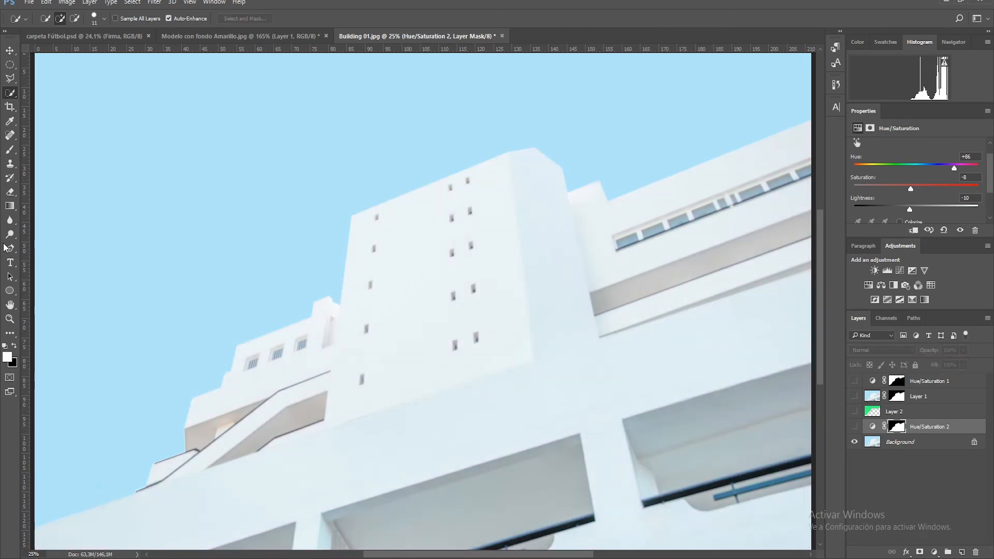
pyautogui.rightClick(9, 80)
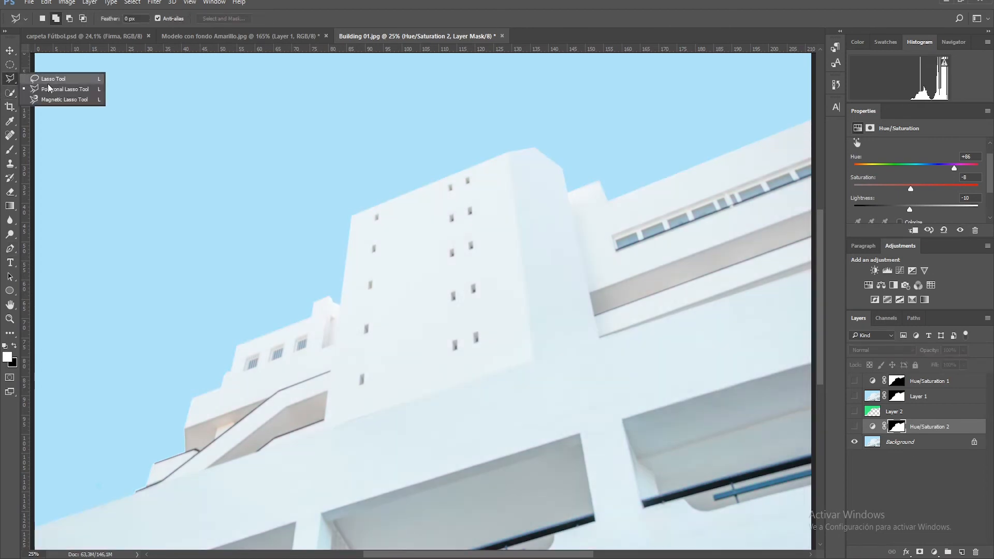
pyautogui.click(67, 86)
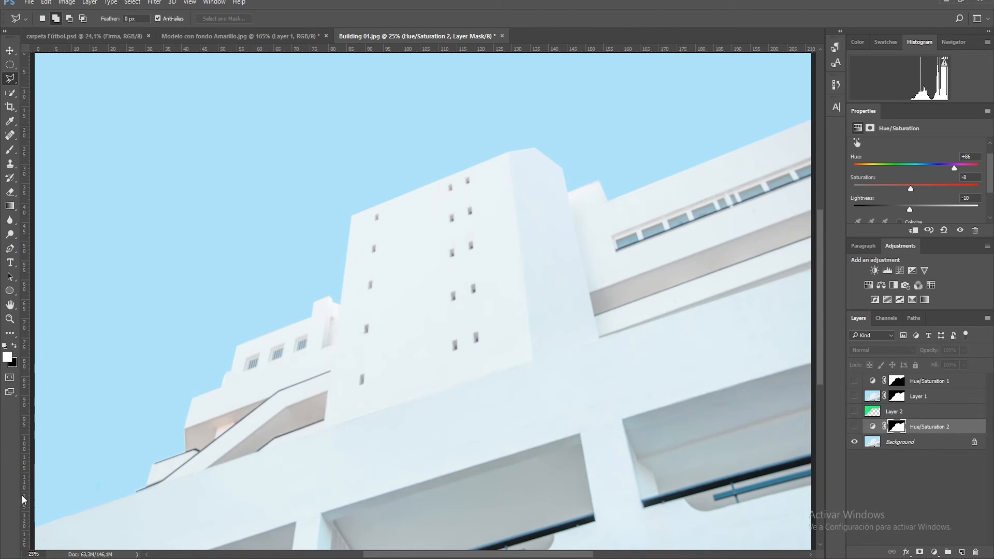
pyautogui.click(323, 425)
pyautogui.click(351, 213)
pyautogui.click(509, 152)
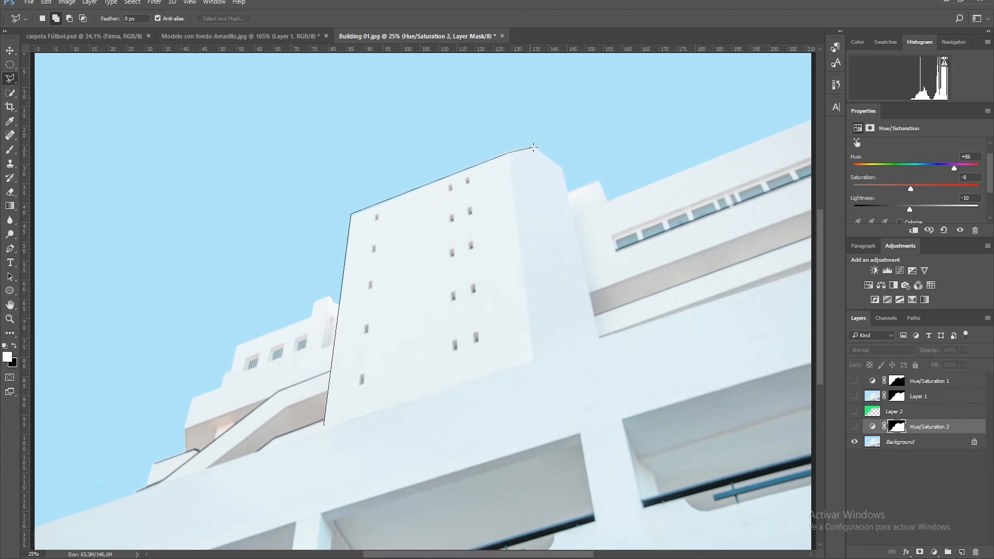
pyautogui.click(533, 146)
pyautogui.click(563, 168)
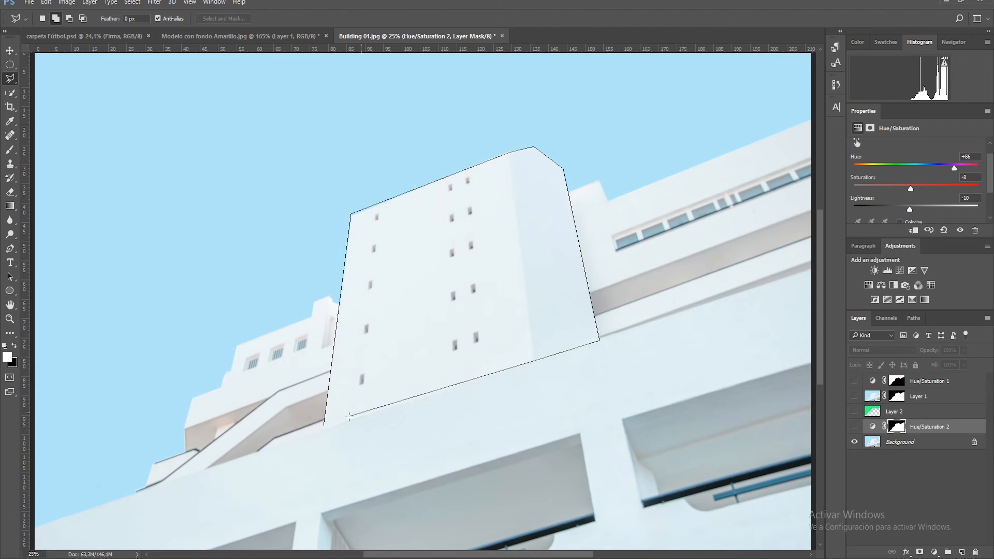
pyautogui.click(326, 432)
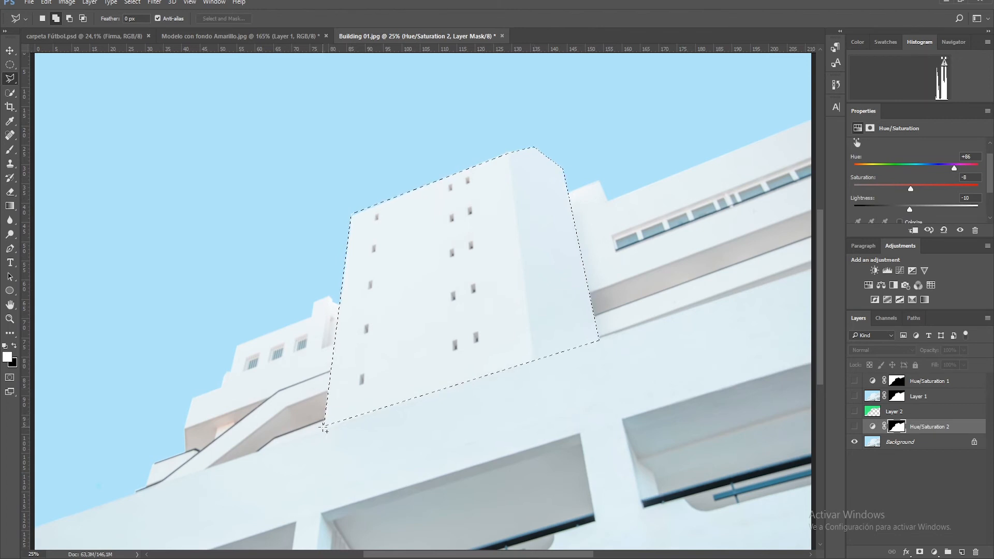
# Step: Add a Black & White adjustment to the selected tower above the Background layer, with Cyans -6, Blues -154 and Magentas -200
pyautogui.click(900, 441)
pyautogui.press('b')
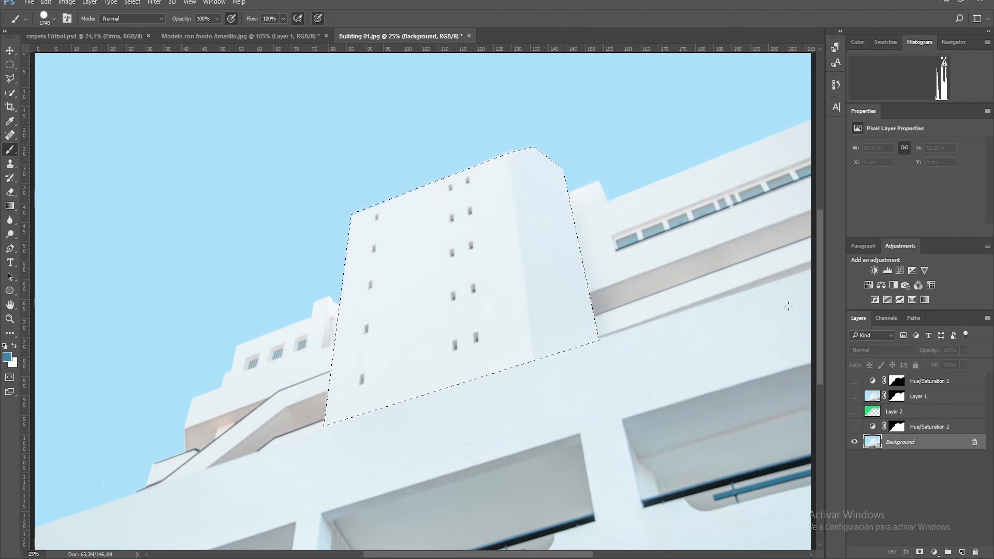
pyautogui.click(894, 288)
pyautogui.moveTo(913, 185); pyautogui.dragTo(850, 200)
pyautogui.moveTo(918, 205); pyautogui.dragTo(791, 210)
pyautogui.scroll(-2, 930, 181)
pyautogui.moveTo(912, 182); pyautogui.dragTo(778, 193)
pyautogui.moveTo(917, 205); pyautogui.dragTo(865, 211)
pyautogui.scroll(-1, 912, 210)
pyautogui.scroll(-1, 937, 189)
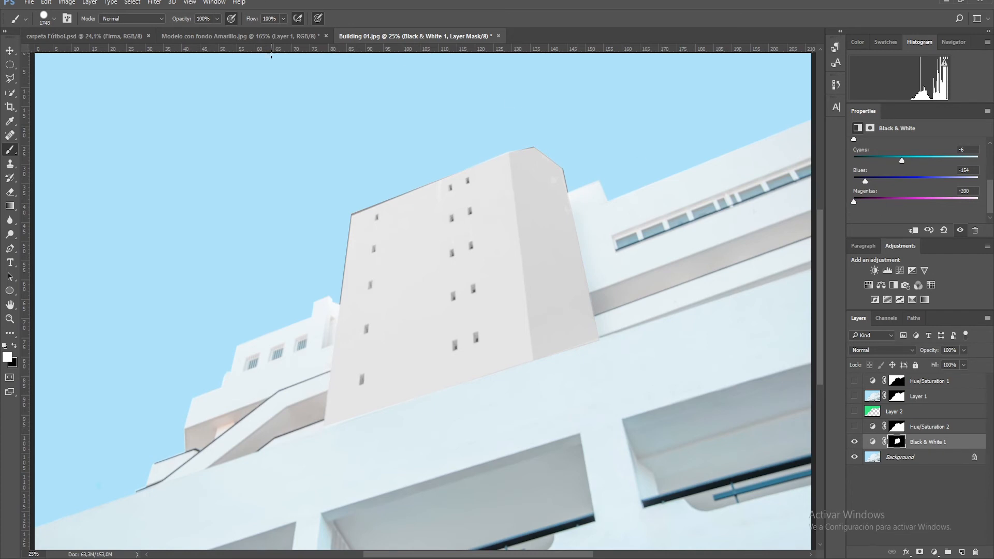
# Step: Open the Fresa image from the [U01_32] Teoría sobre funcionamiento de máscaras folder in Photoshop as a separate document
pyautogui.click(267, 37)
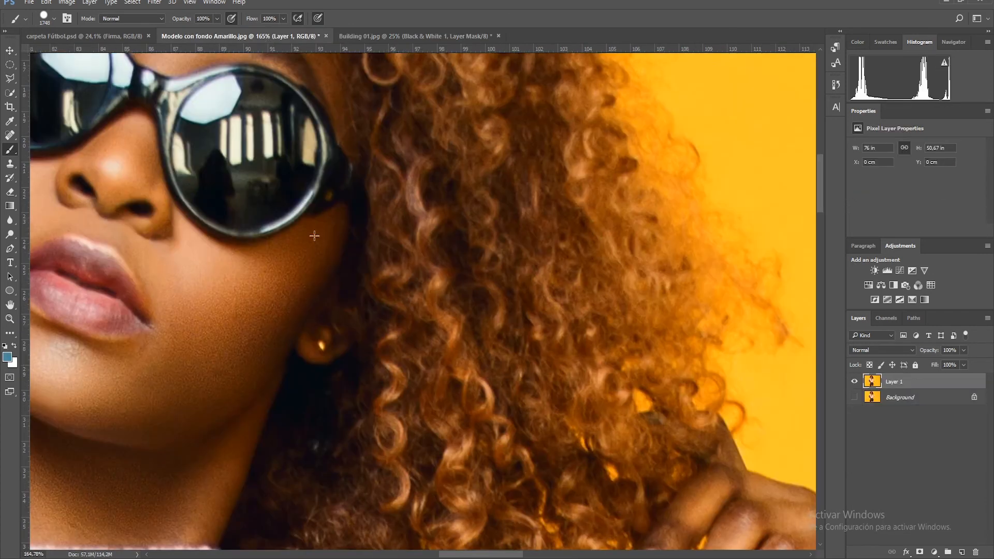
pyautogui.hotkey('ctrl', '0')
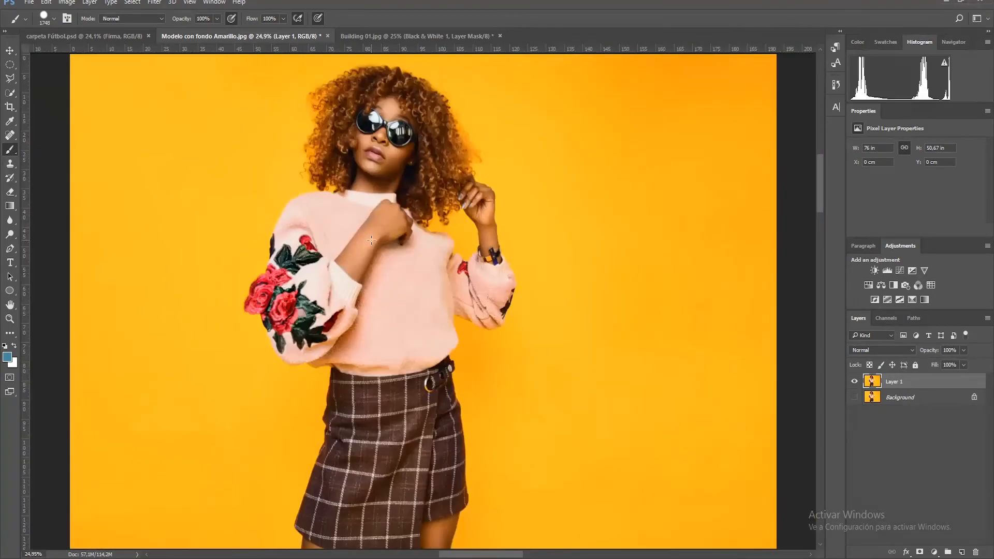
pyautogui.moveTo(222, 558)
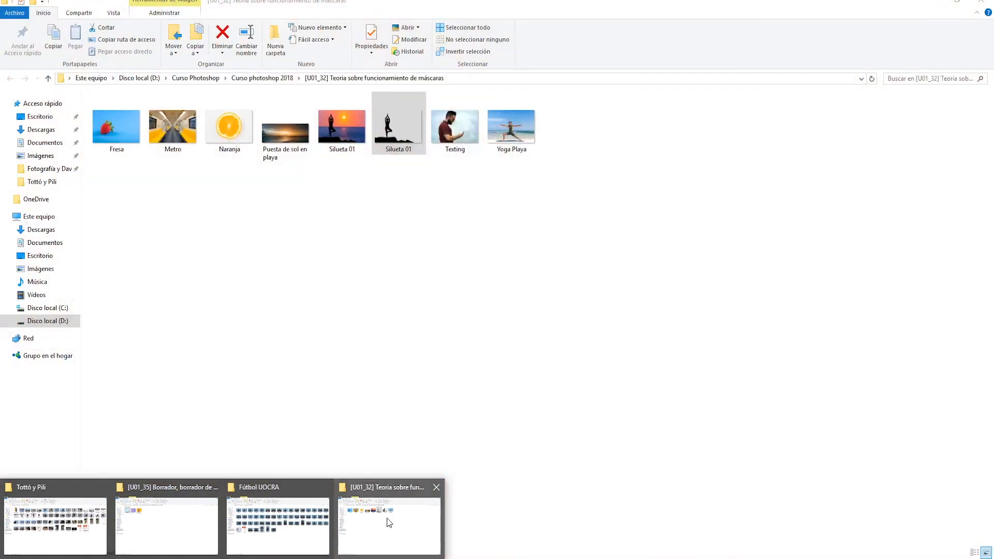
pyautogui.click(388, 517)
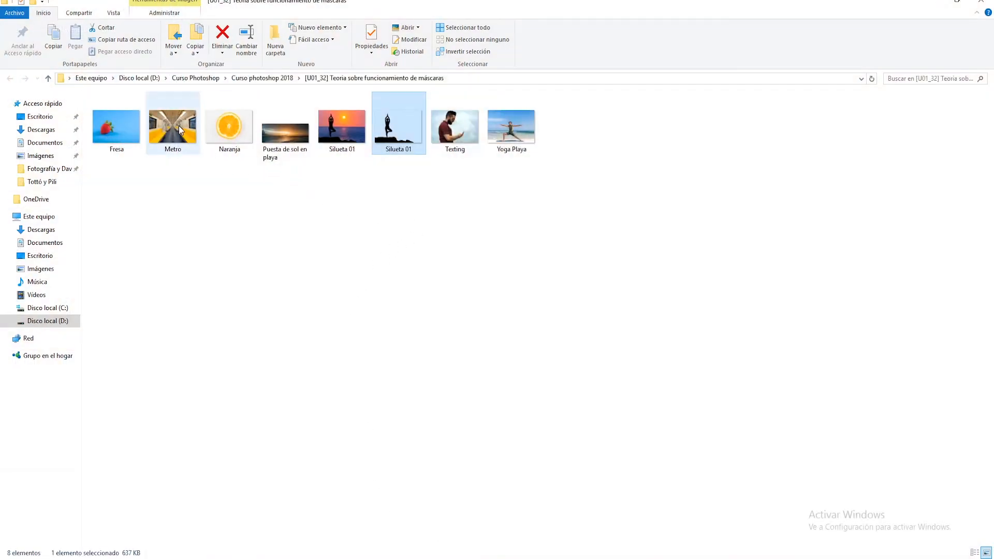
pyautogui.moveTo(110, 132); pyautogui.dragTo(542, 35)
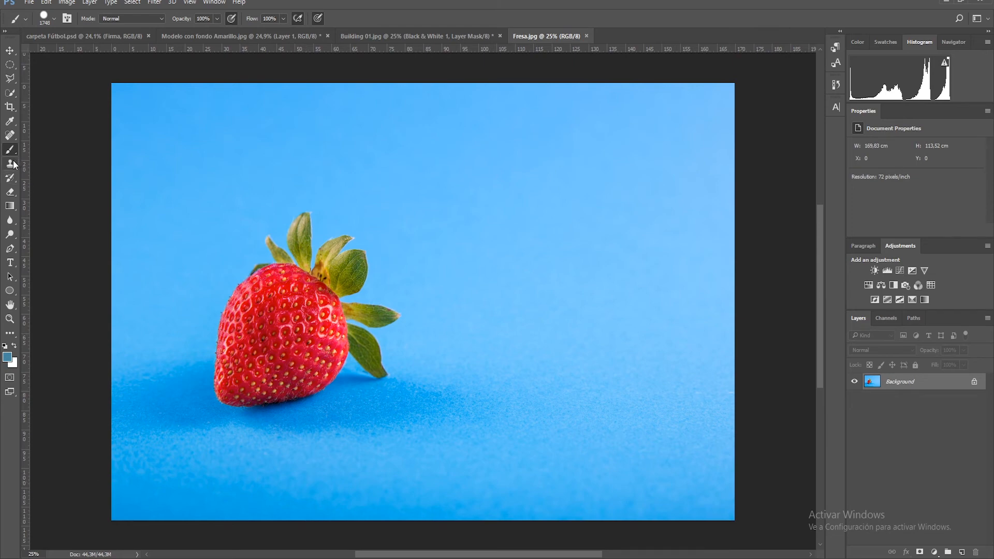
# Step: Duplicate the strawberry photo's Background layer and hide the original
pyautogui.click(14, 232)
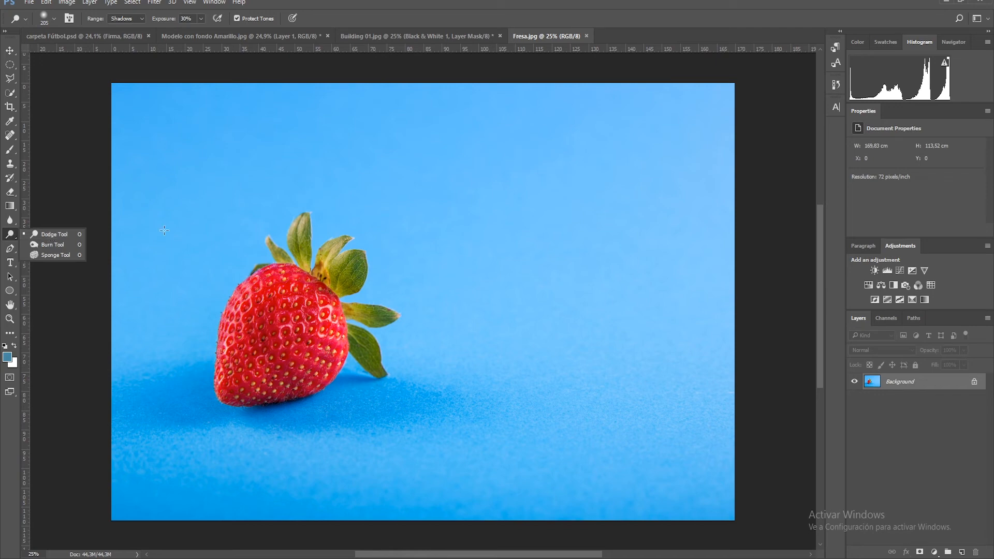
pyautogui.moveTo(872, 382); pyautogui.dragTo(874, 393)
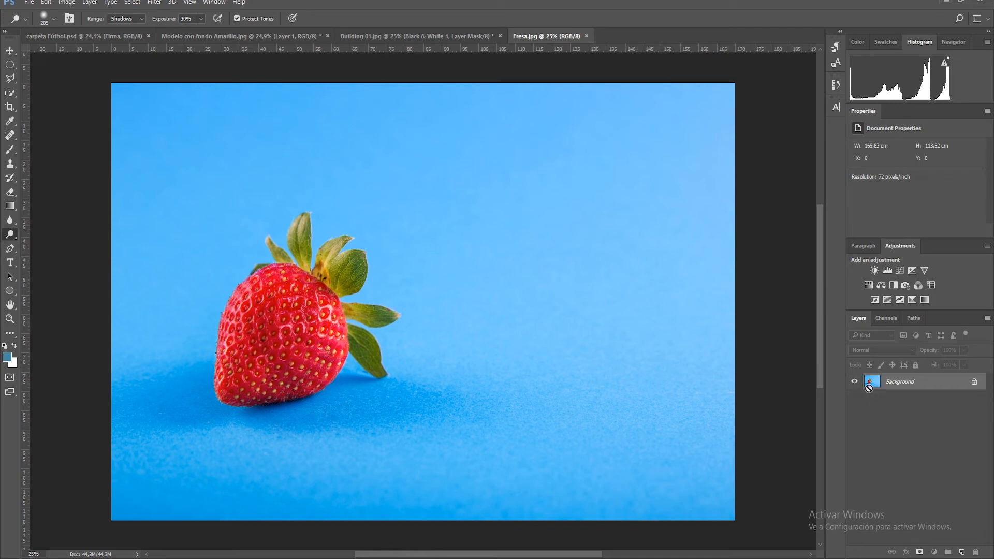
pyautogui.hotkey('ctrl', 'j')
pyautogui.click(855, 397)
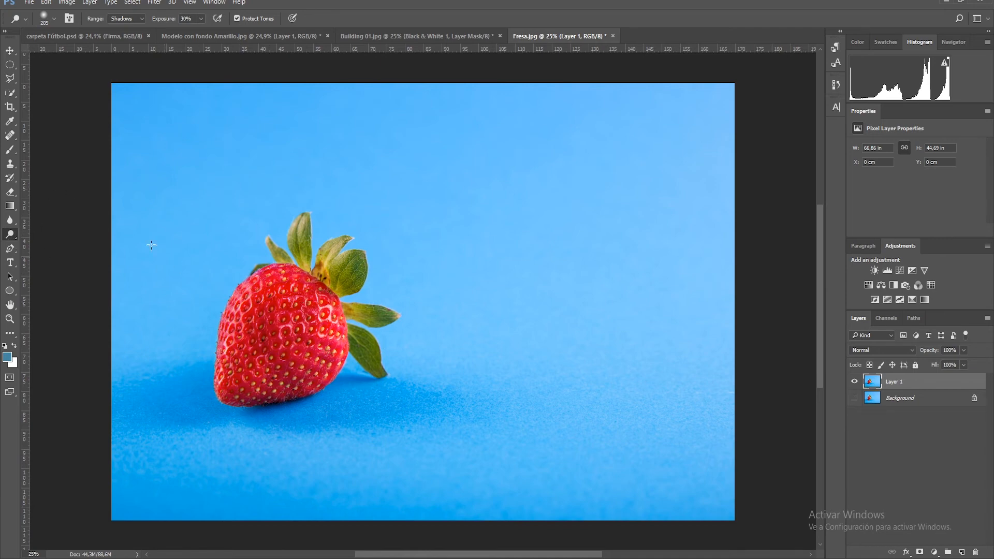
# Step: Select the strawberry's red body on Layer 1 with Quick Selection and set the Dodge tool's brush size to 401 px
pyautogui.click(11, 93)
pyautogui.moveTo(294, 281)
pyautogui.mouseDown()
pyautogui.moveTo(265, 311)
pyautogui.moveTo(221, 393)
pyautogui.moveTo(244, 297)
pyautogui.moveTo(261, 282)
pyautogui.moveTo(289, 277)
pyautogui.moveTo(318, 304)
pyautogui.moveTo(329, 332)
pyautogui.moveTo(322, 359)
pyautogui.mouseUp()
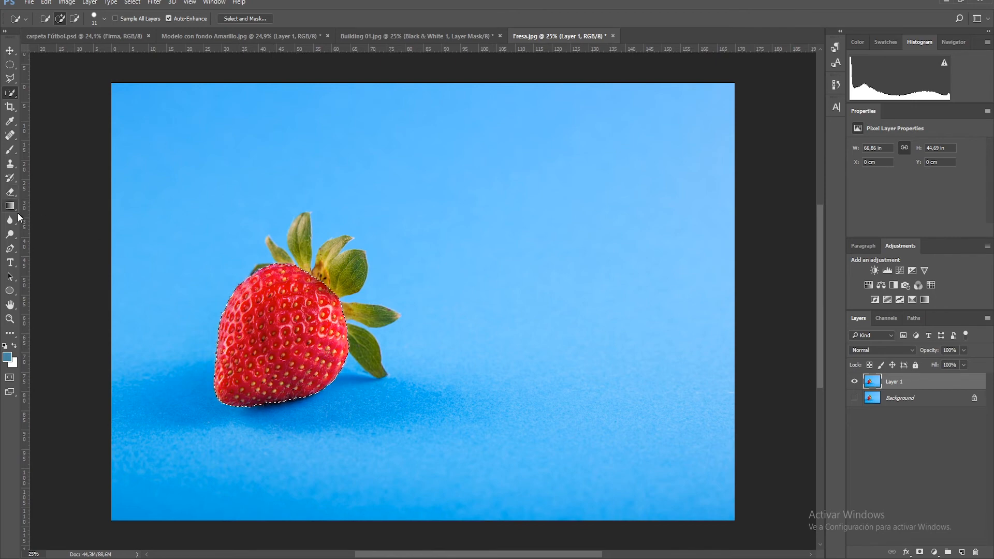
pyautogui.click(16, 234)
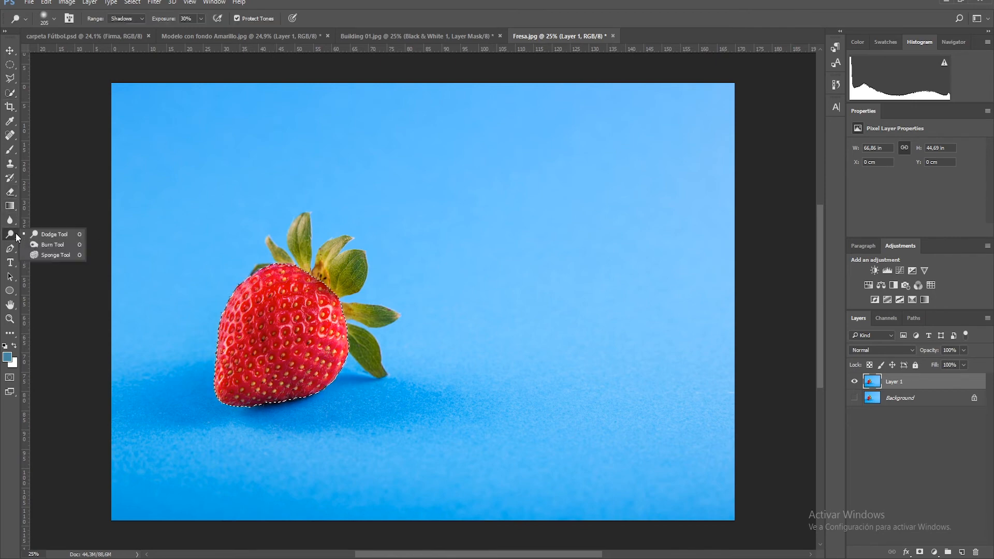
pyautogui.click(44, 235)
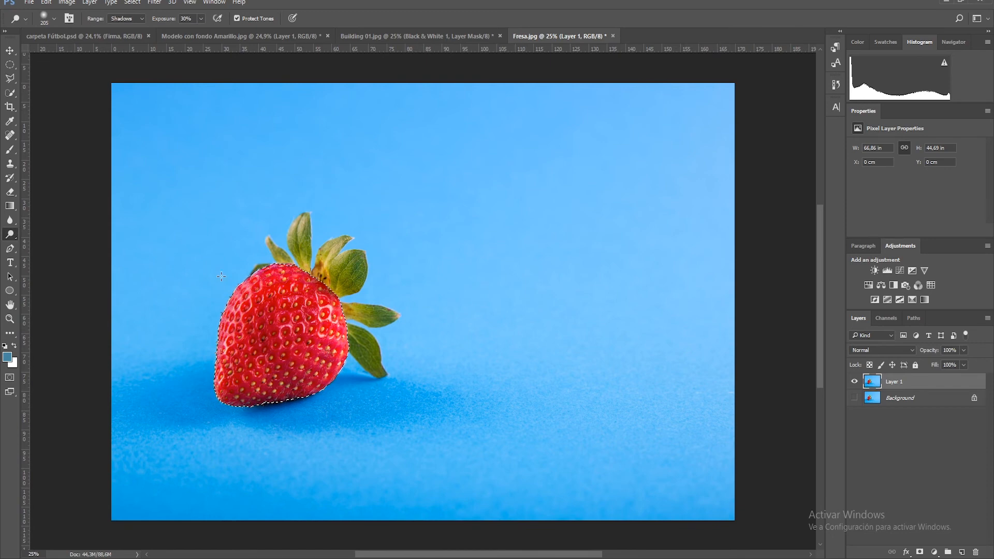
pyautogui.rightClick(274, 314)
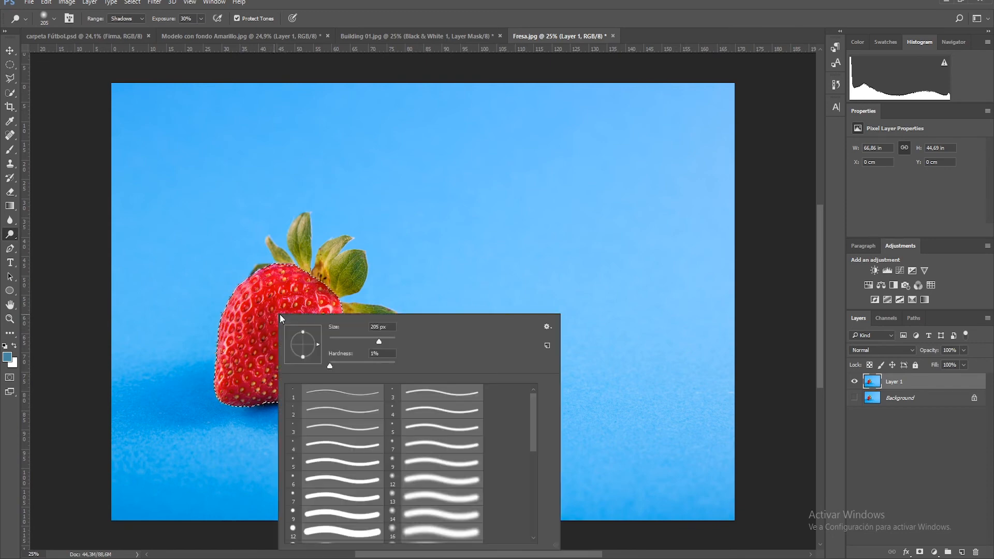
pyautogui.moveTo(380, 341); pyautogui.dragTo(383, 340)
pyautogui.press('Return')
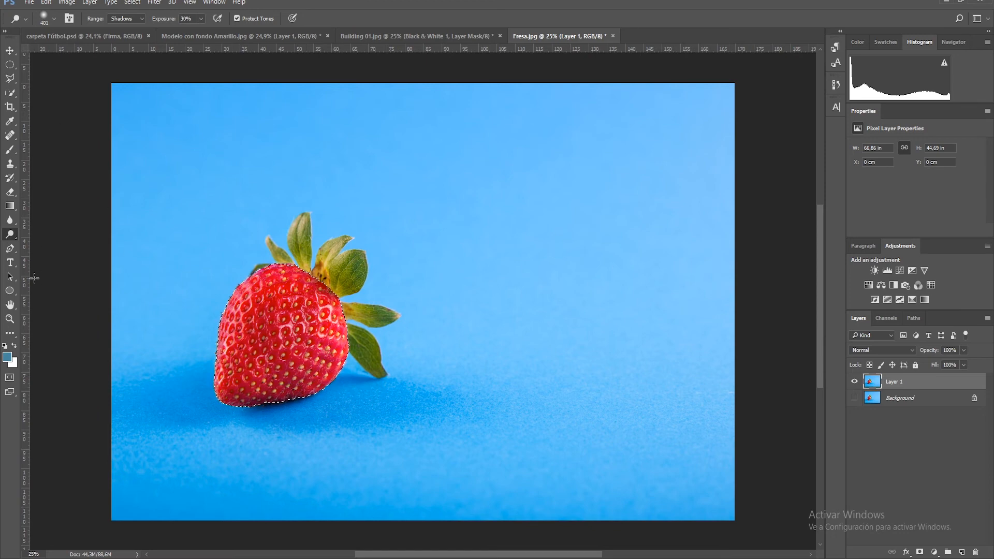
# Step: Lighten the selected strawberry on Layer 1 with the Dodge tool, using the Midtones range
pyautogui.click(140, 17)
pyautogui.click(122, 33)
pyautogui.moveTo(220, 351)
pyautogui.mouseDown()
pyautogui.moveTo(286, 337)
pyautogui.moveTo(249, 350)
pyautogui.moveTo(253, 311)
pyautogui.moveTo(234, 381)
pyautogui.mouseUp()
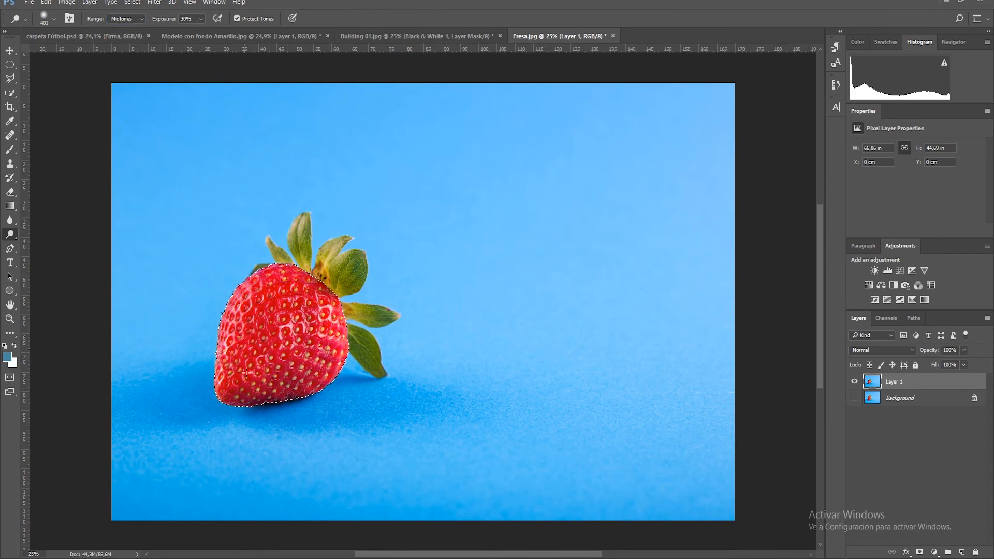
pyautogui.click(140, 18)
pyautogui.click(303, 341)
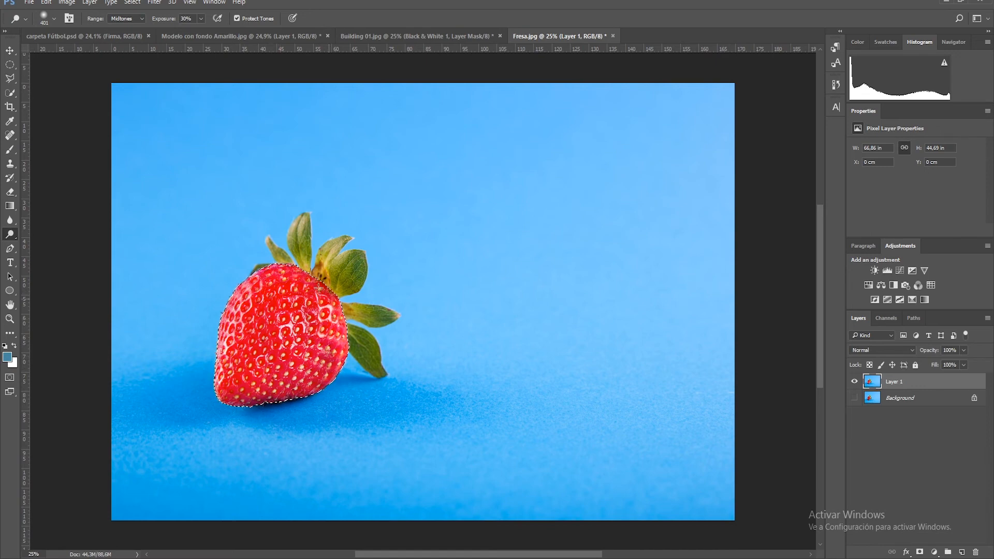
pyautogui.moveTo(300, 291)
pyautogui.mouseDown()
pyautogui.moveTo(231, 355)
pyautogui.moveTo(271, 341)
pyautogui.mouseUp()
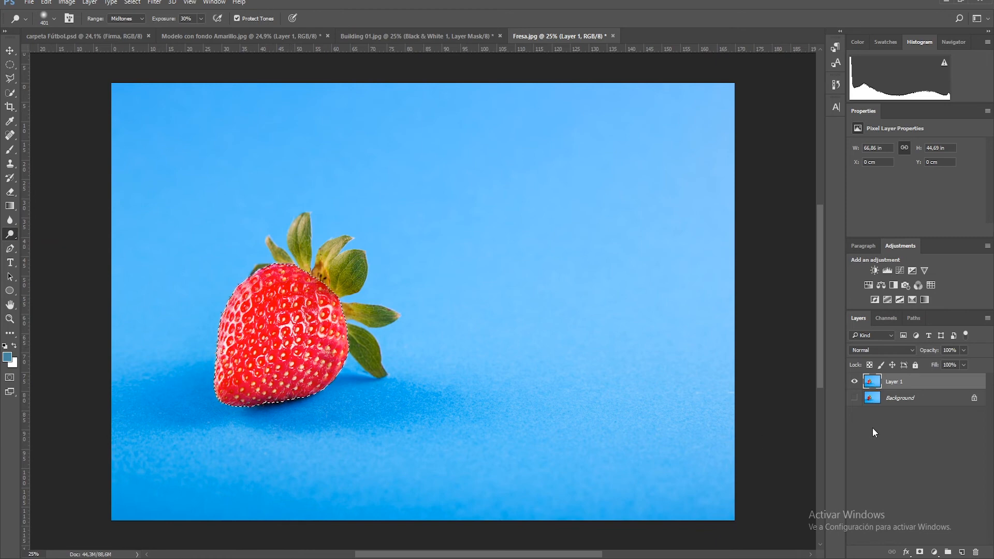
# Step: Make the Background layer visible and toggle Layer 1 off and on to compare the dodged strawberry with the original
pyautogui.click(854, 398)
pyautogui.click(854, 382)
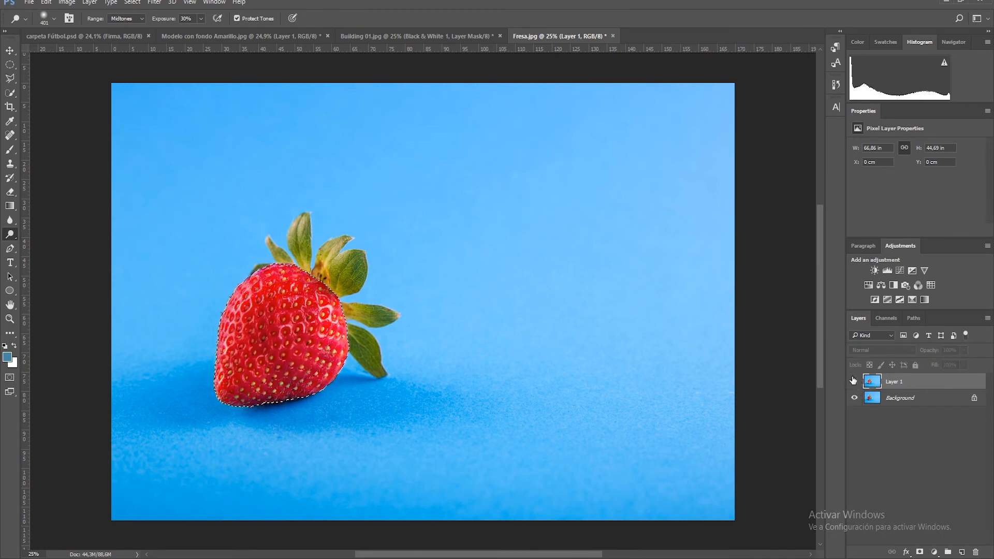
pyautogui.click(854, 381)
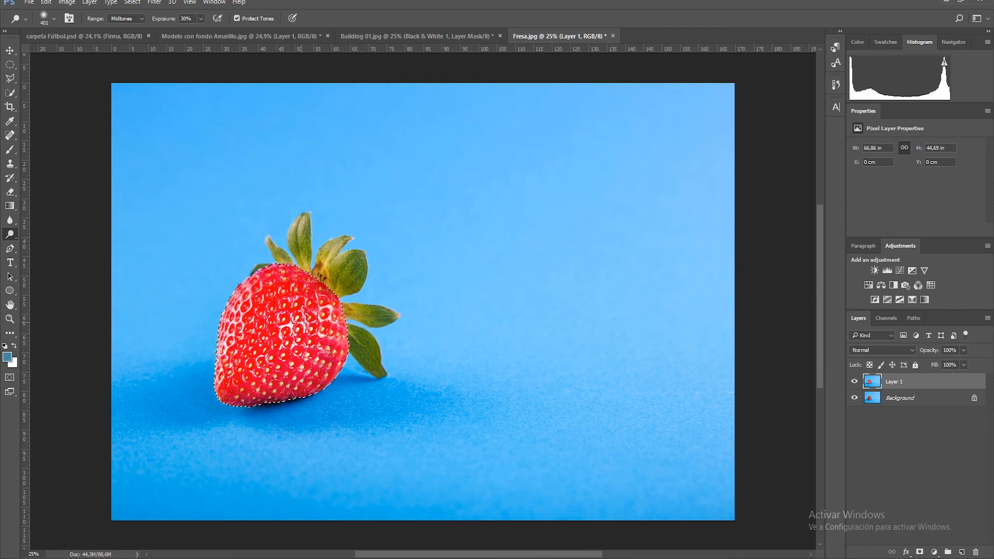
# Step: Copy the selected strawberry area from the Background layer onto a new layer
pyautogui.click(873, 398)
pyautogui.hotkey('ctrl', 'j')
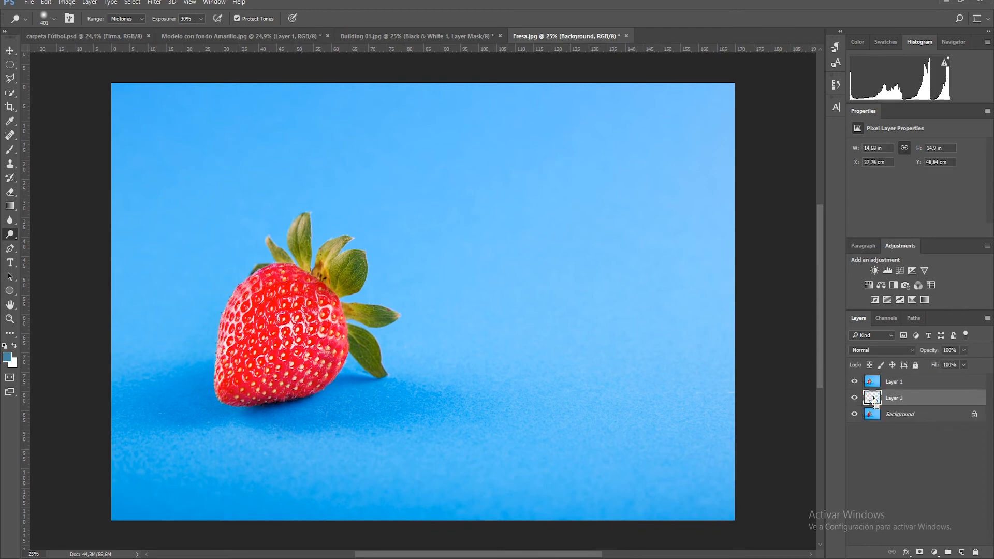
# Step: Undo and redo the copy of the selected strawberry onto a new layer, and hide Layer 1 and Background to isolate it
pyautogui.click(896, 383)
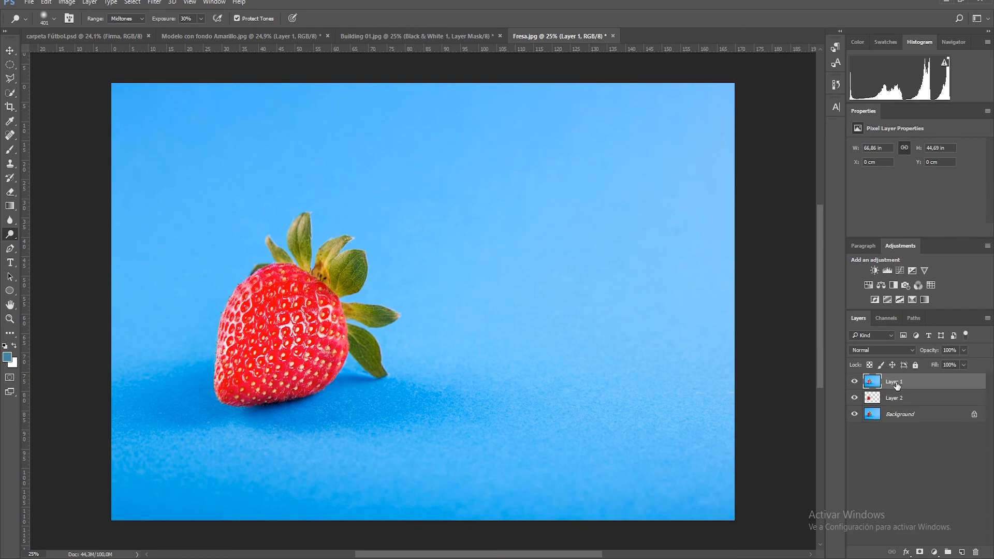
pyautogui.hotkey('ctrl', 'z')
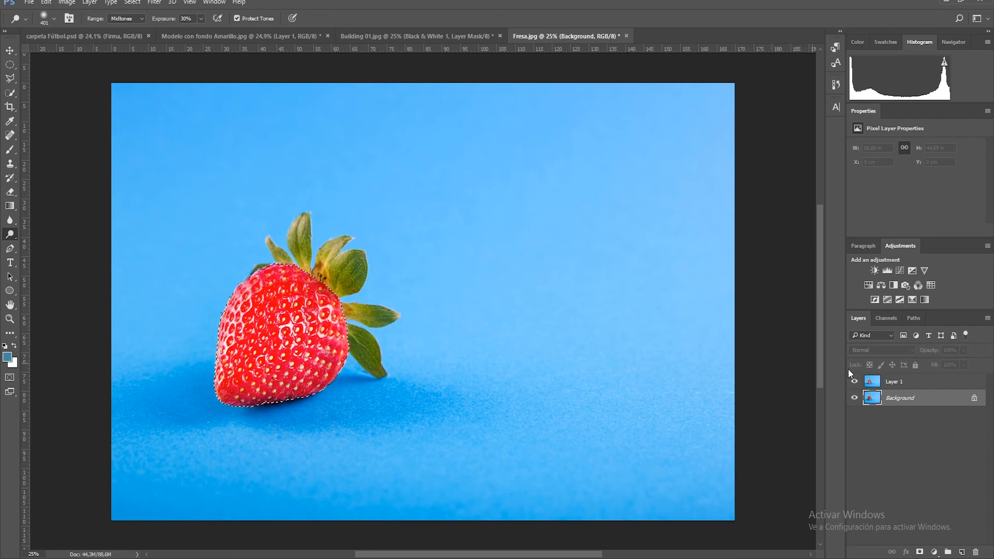
pyautogui.hotkey('ctrl', 'j')
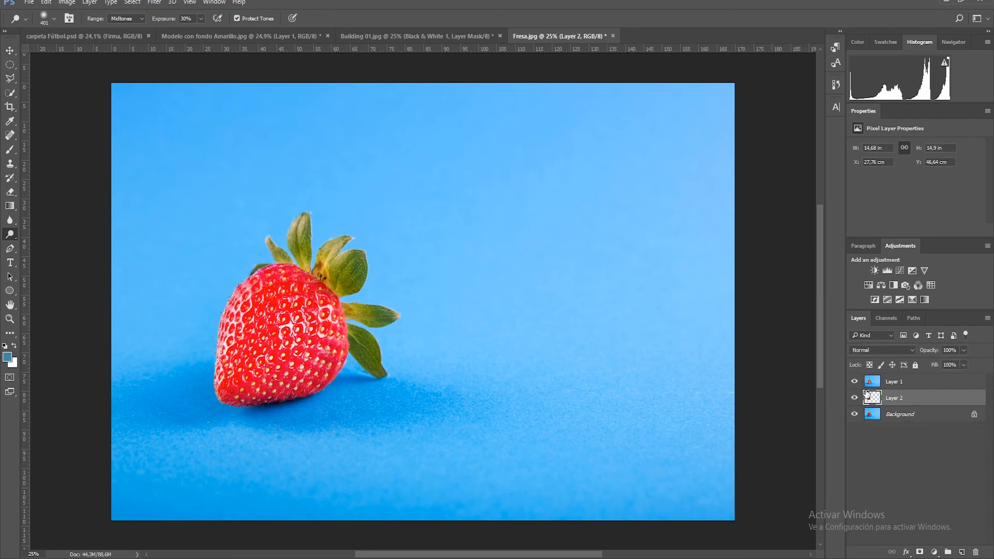
pyautogui.click(854, 381)
pyautogui.click(854, 417)
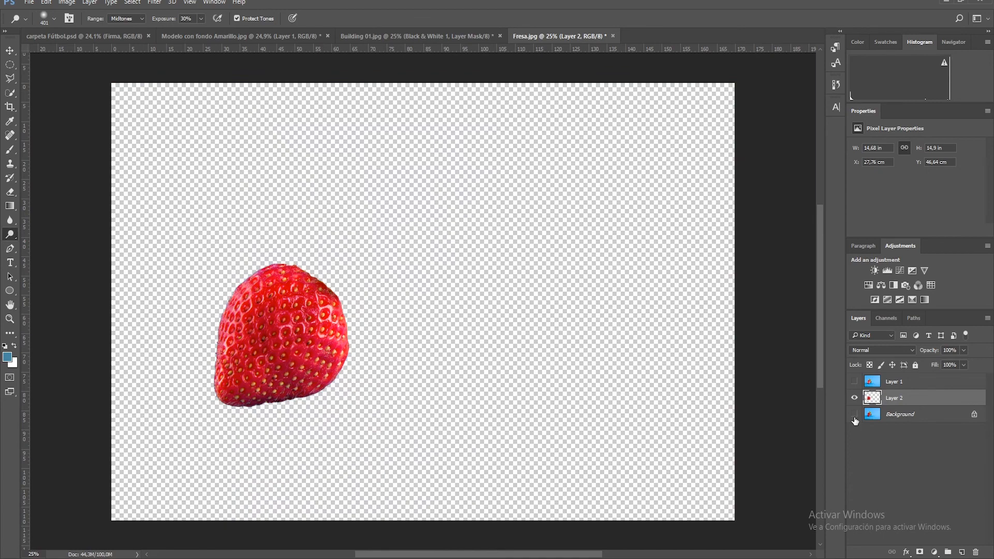
# Step: Rename Layer 1 as "Sobreexposición" and delete Layer 2, which holds the isolated strawberry
pyautogui.click(897, 383)
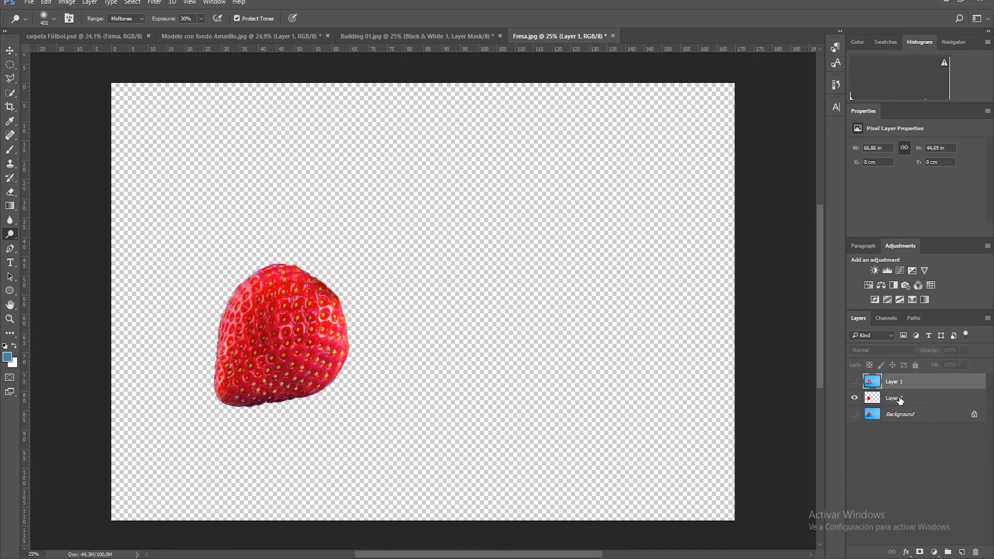
pyautogui.doubleClick(896, 383)
pyautogui.write('so')
pyautogui.press('Return')
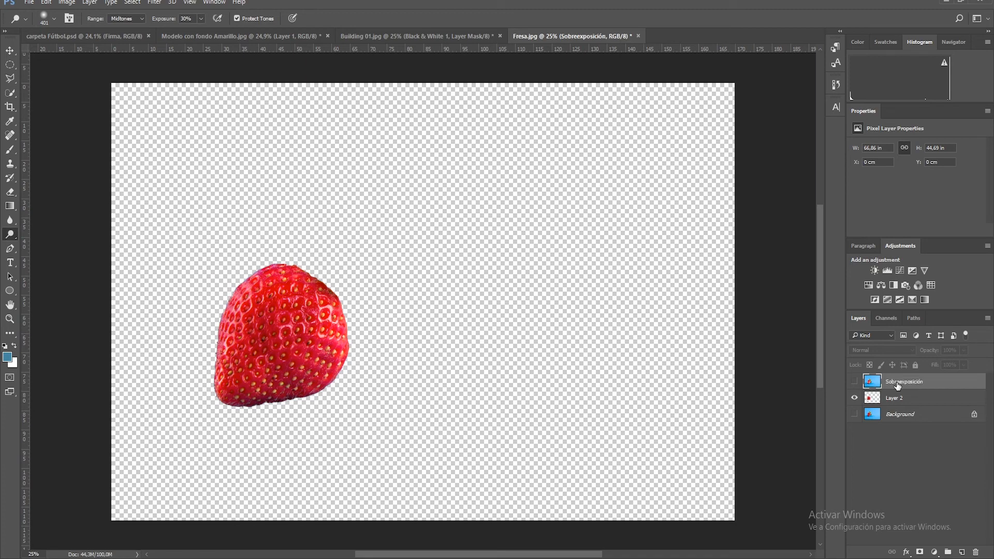
pyautogui.moveTo(870, 401); pyautogui.dragTo(975, 552)
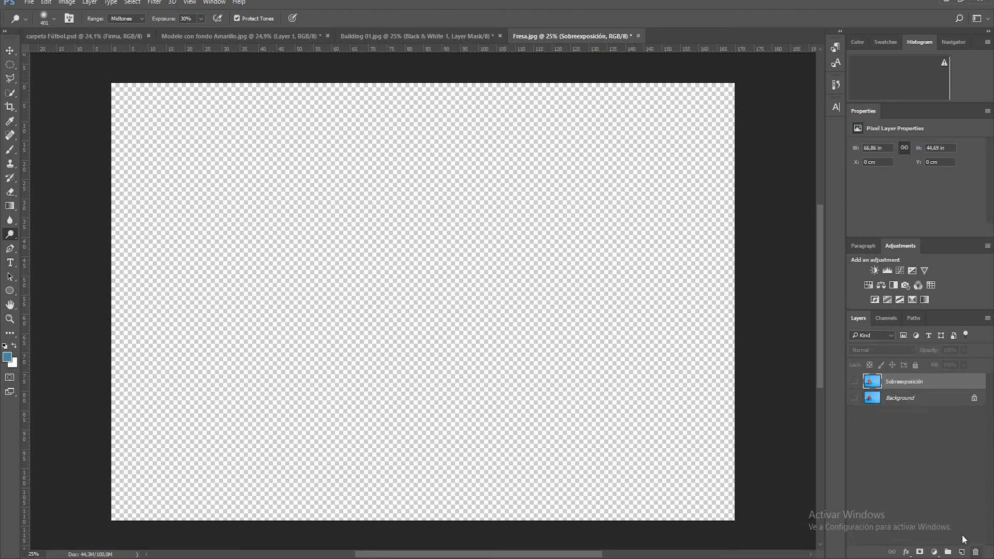
# Step: Make the Background layer visible and duplicate it
pyautogui.click(855, 398)
pyautogui.click(881, 398)
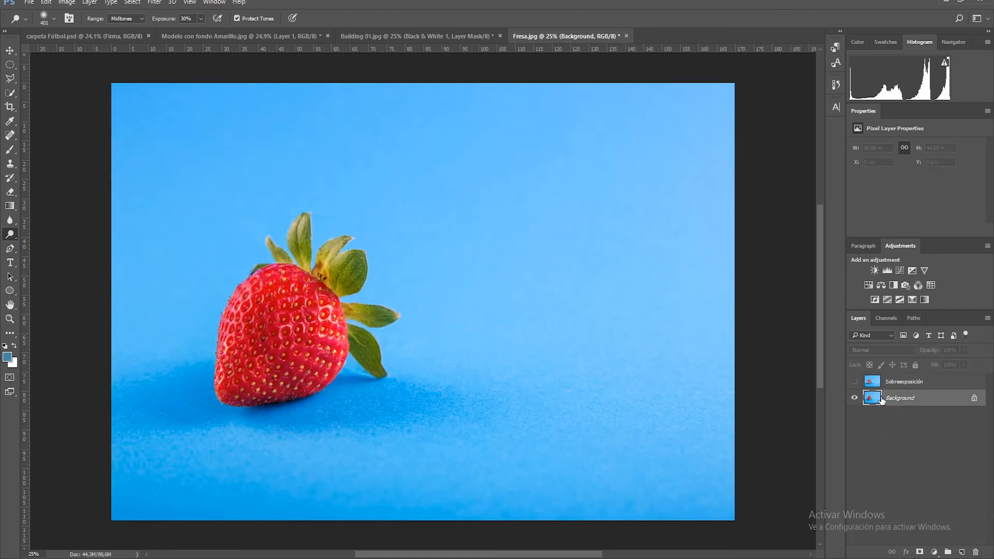
pyautogui.hotkey('ctrl', 'j')
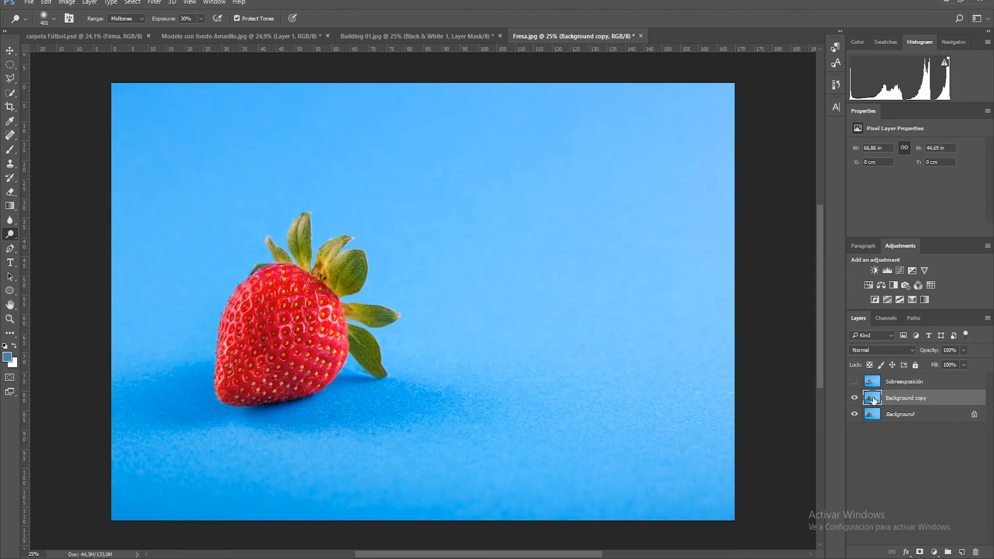
# Step: Select the strawberry's red body on Background copy with Quick Selection and darken it with the Burn tool, using the Midtones range
pyautogui.click(9, 95)
pyautogui.moveTo(274, 312)
pyautogui.mouseDown()
pyautogui.moveTo(257, 301)
pyautogui.moveTo(269, 336)
pyautogui.moveTo(277, 303)
pyautogui.mouseUp()
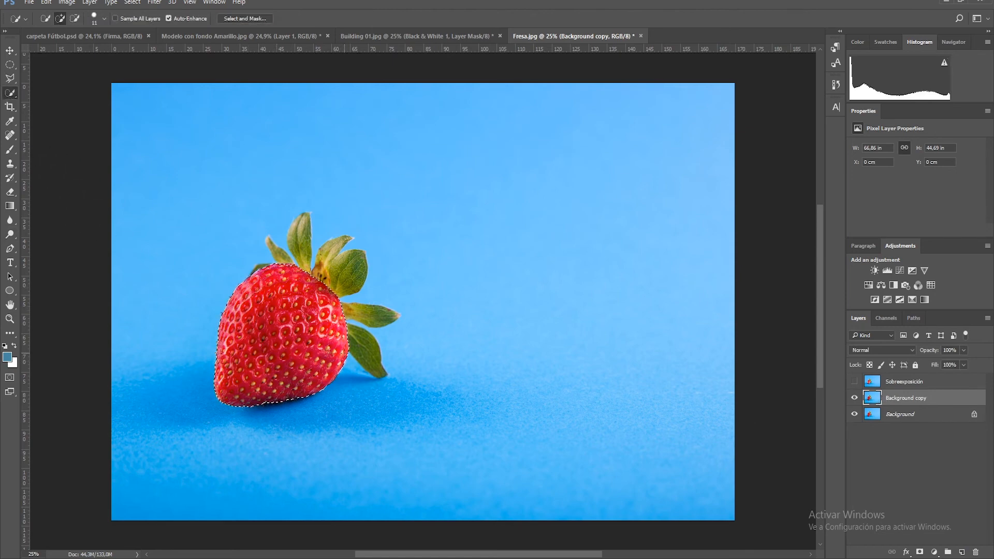
pyautogui.click(10, 234)
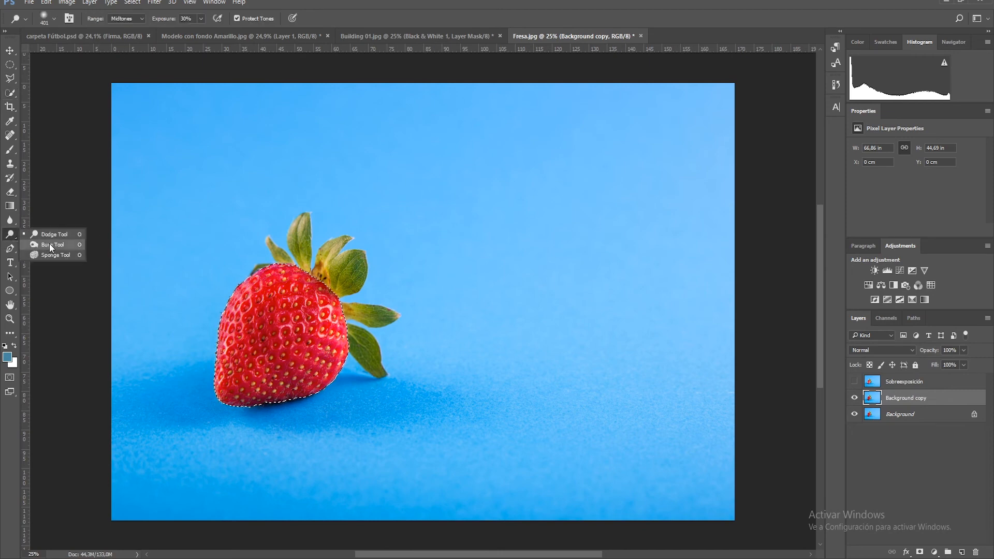
pyautogui.click(49, 244)
pyautogui.moveTo(286, 310)
pyautogui.mouseDown()
pyautogui.moveTo(292, 362)
pyautogui.moveTo(259, 342)
pyautogui.moveTo(321, 336)
pyautogui.mouseUp()
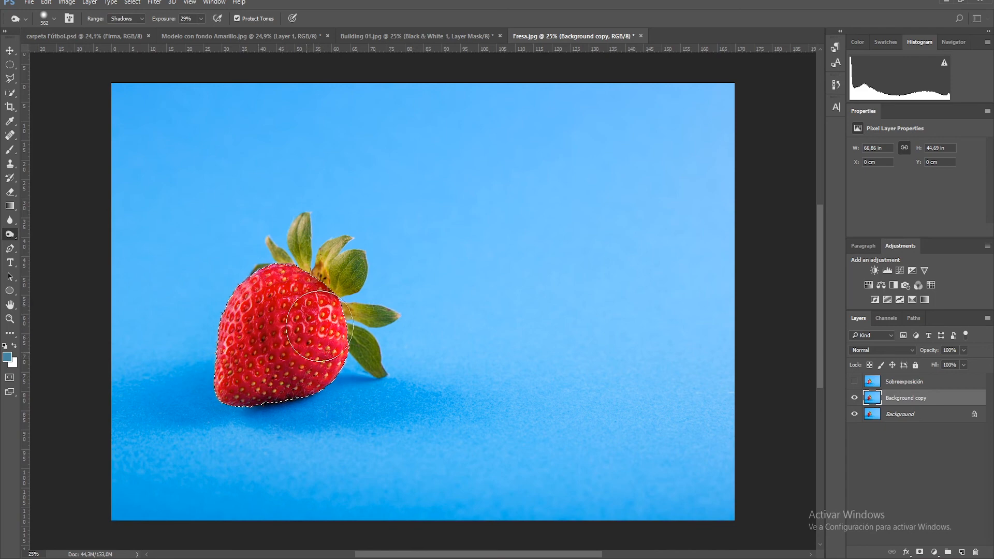
pyautogui.click(141, 18)
pyautogui.click(135, 31)
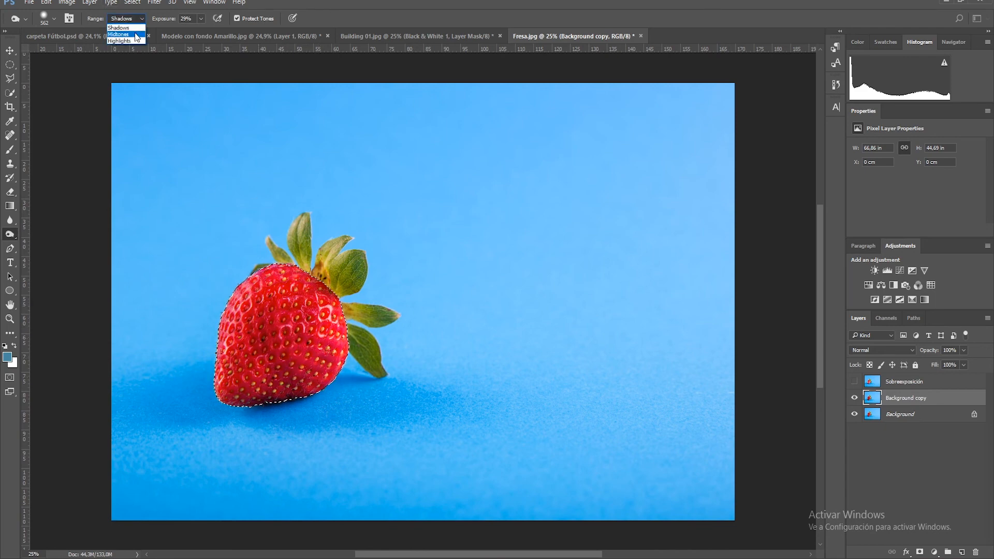
pyautogui.moveTo(297, 342); pyautogui.dragTo(315, 360)
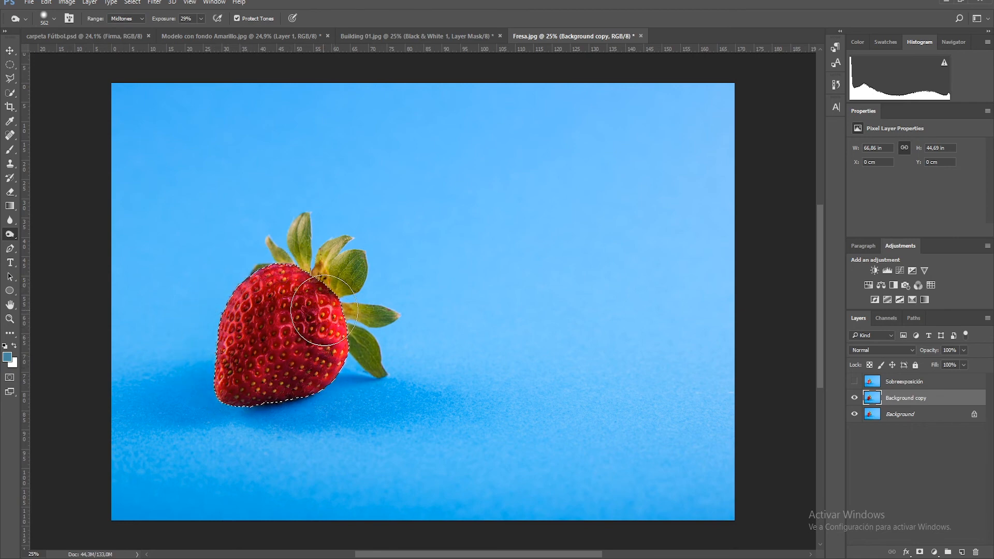
# Step: Toggle Sobreexposición on and off and hide Background copy to compare the dodged, burned and original strawberry
pyautogui.click(854, 382)
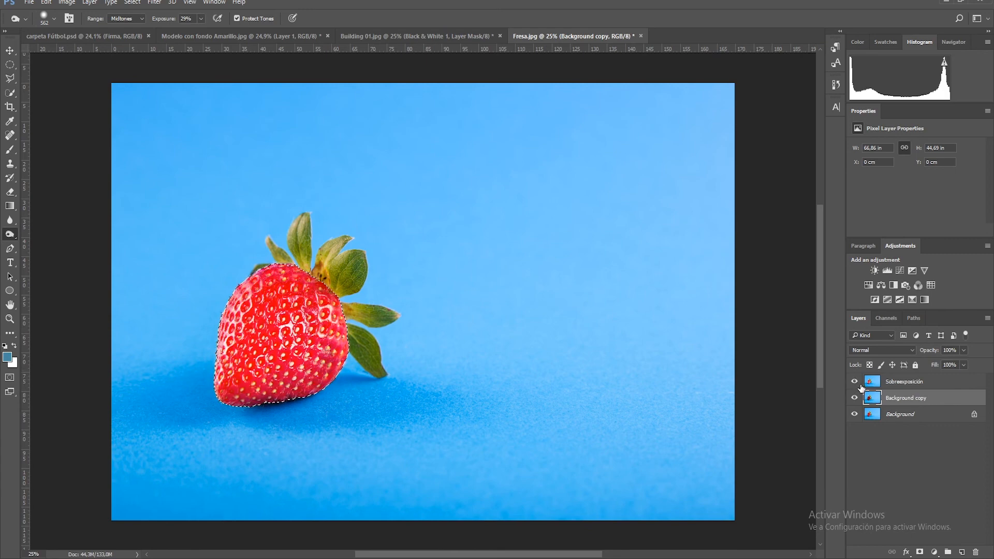
pyautogui.click(854, 381)
pyautogui.click(854, 382)
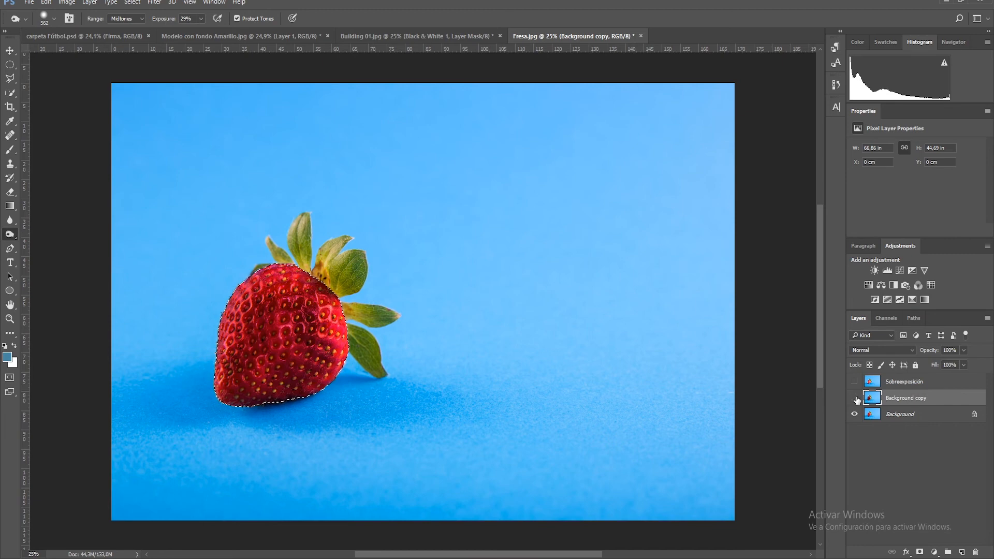
pyautogui.click(854, 398)
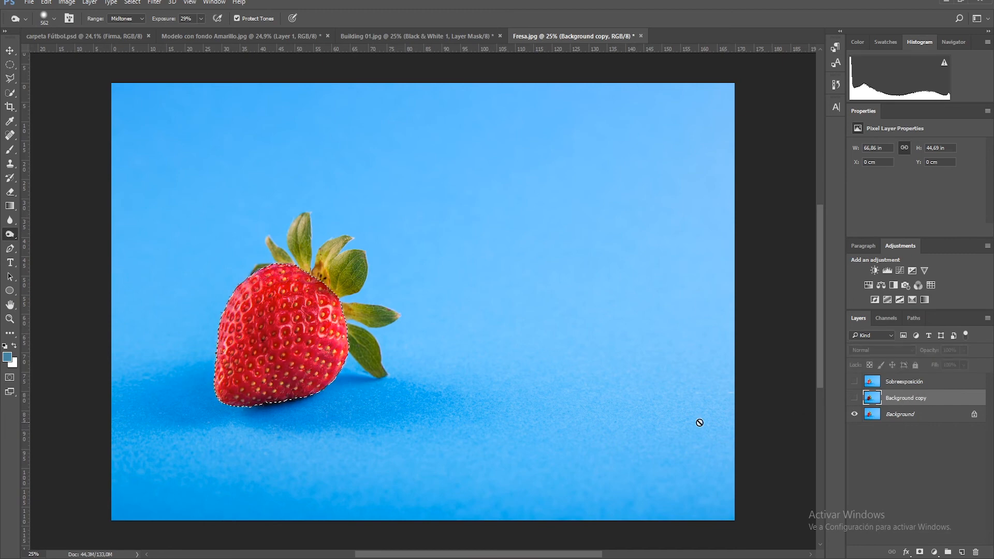
# Step: Clear the strawberry selection and duplicate the Background layer again
pyautogui.hotkey('ctrl', 'd')
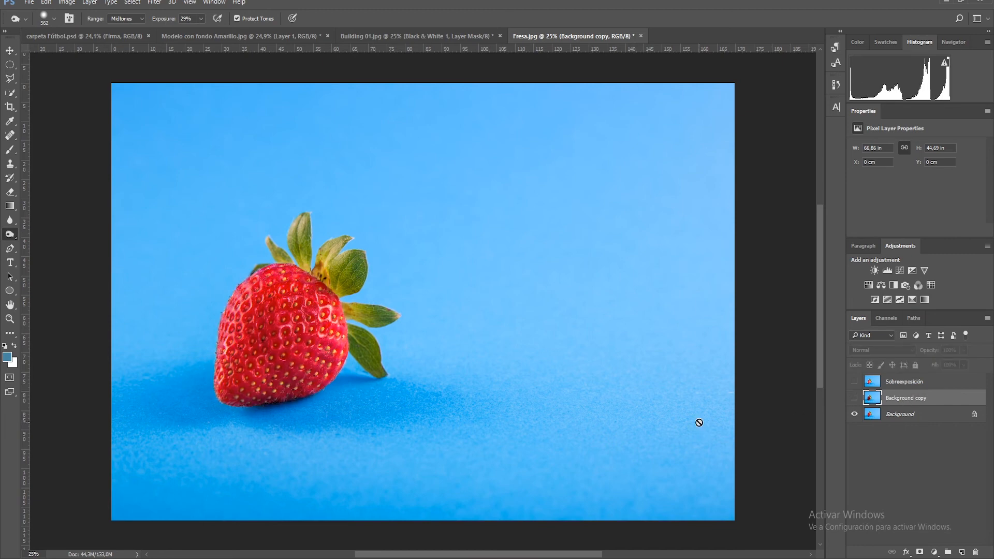
pyautogui.click(907, 418)
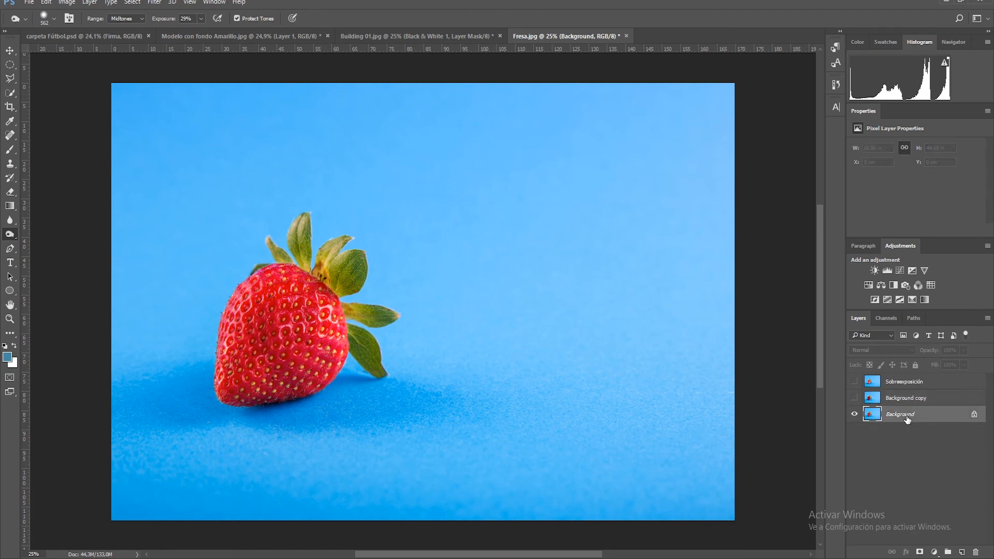
pyautogui.hotkey('ctrl', 'j')
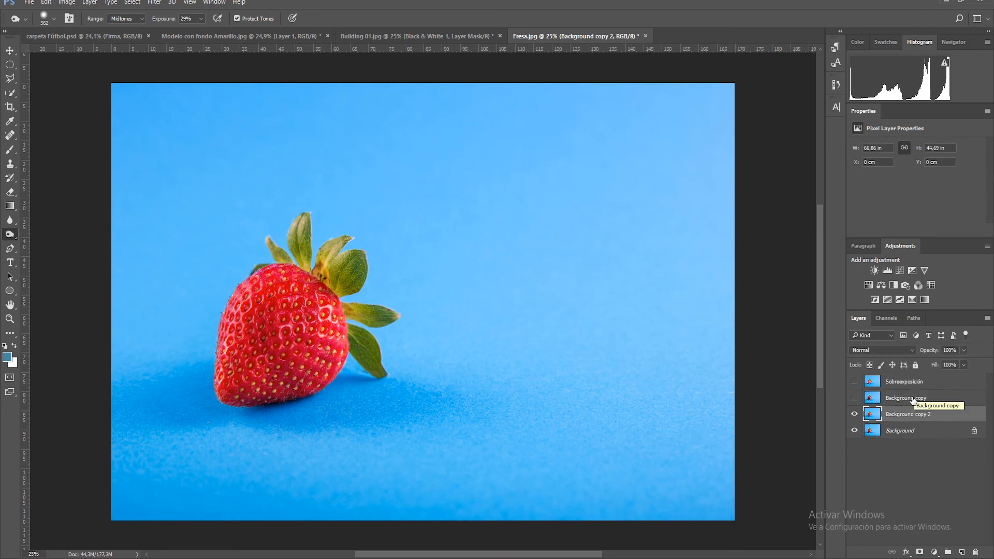
# Step: Rename the burned Background copy layer as "Subexposición"
pyautogui.click(915, 399)
pyautogui.doubleClick(914, 399)
pyautogui.write('Subexposición')
pyautogui.press('Return')
# Step: Toggle the visibility of Sobreexposición and Subexposición to compare both versions, leaving the two layers hidden
pyautogui.click(854, 382)
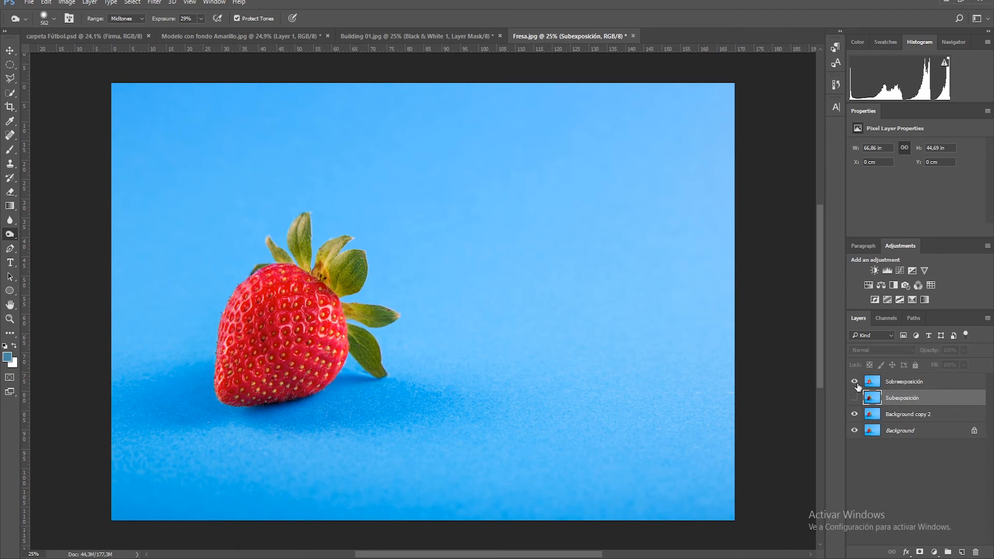
pyautogui.click(855, 398)
pyautogui.click(854, 382)
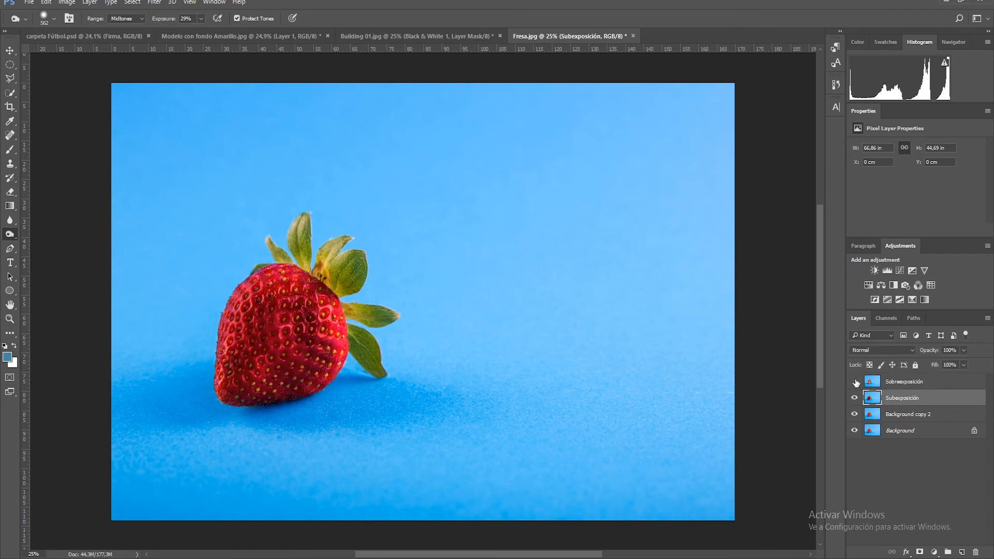
pyautogui.click(854, 382)
pyautogui.click(854, 397)
pyautogui.click(854, 382)
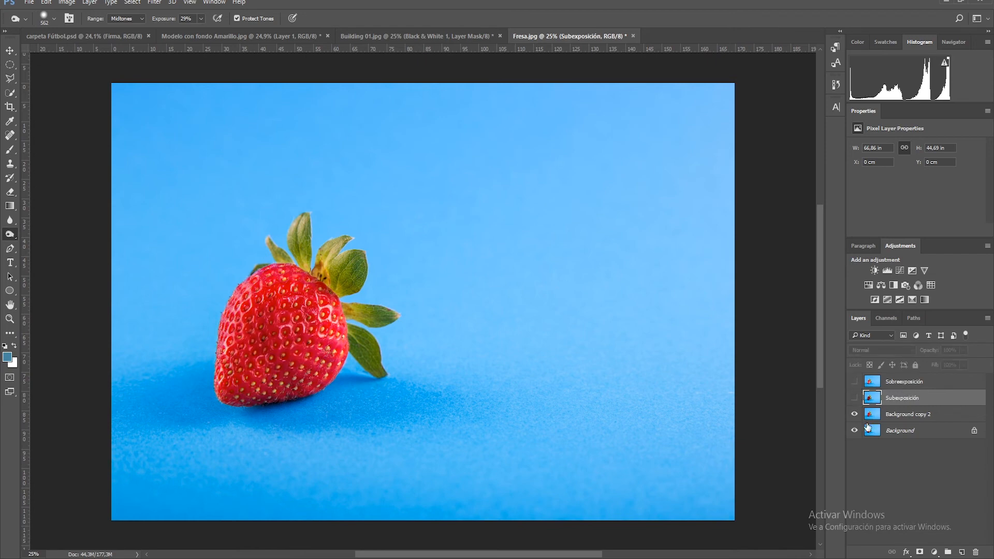
# Step: Hide the Background layer and select the strawberry's red body on Background copy 2 with Quick Selection
pyautogui.click(883, 418)
pyautogui.click(854, 430)
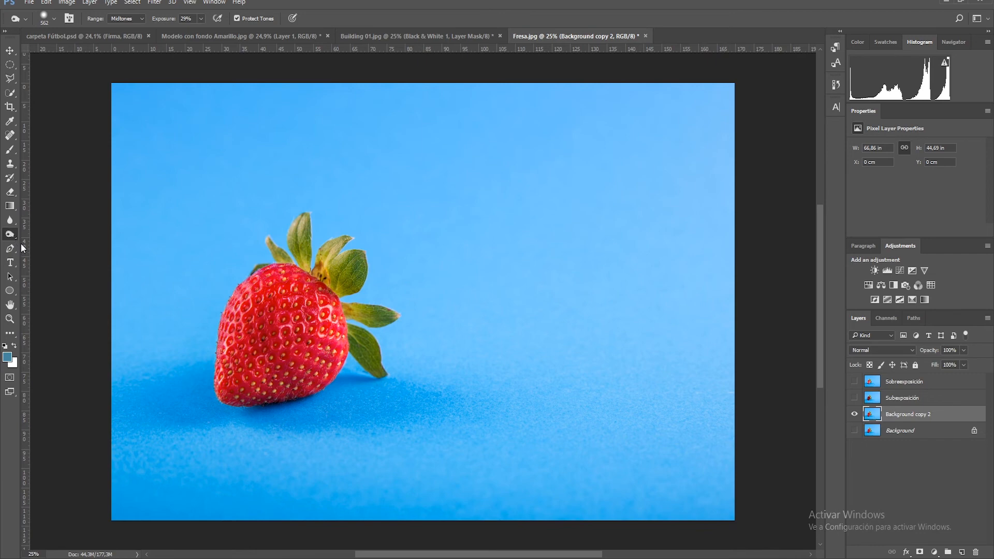
pyautogui.click(10, 93)
pyautogui.moveTo(293, 336); pyautogui.dragTo(301, 307)
pyautogui.moveTo(233, 345); pyautogui.dragTo(229, 382)
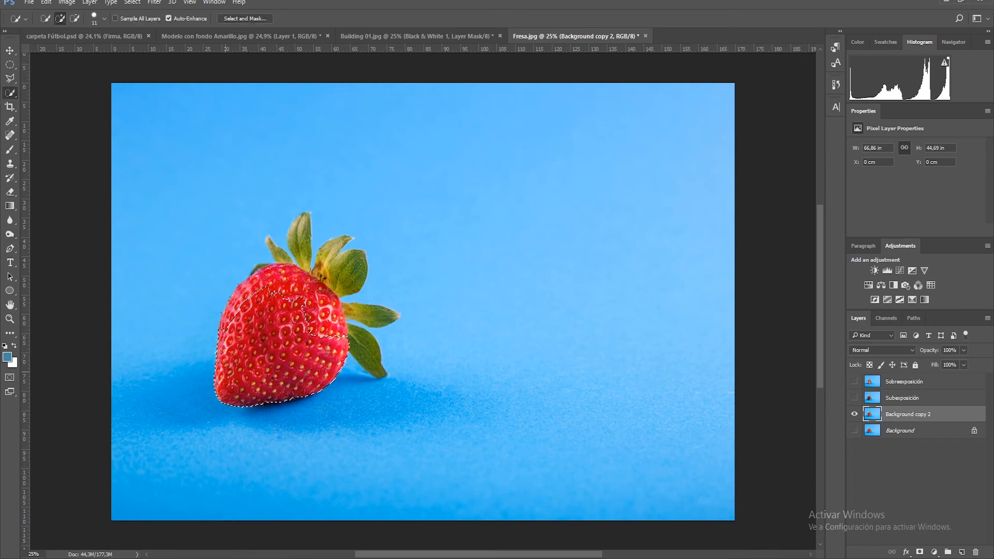
pyautogui.moveTo(305, 306); pyautogui.dragTo(289, 279)
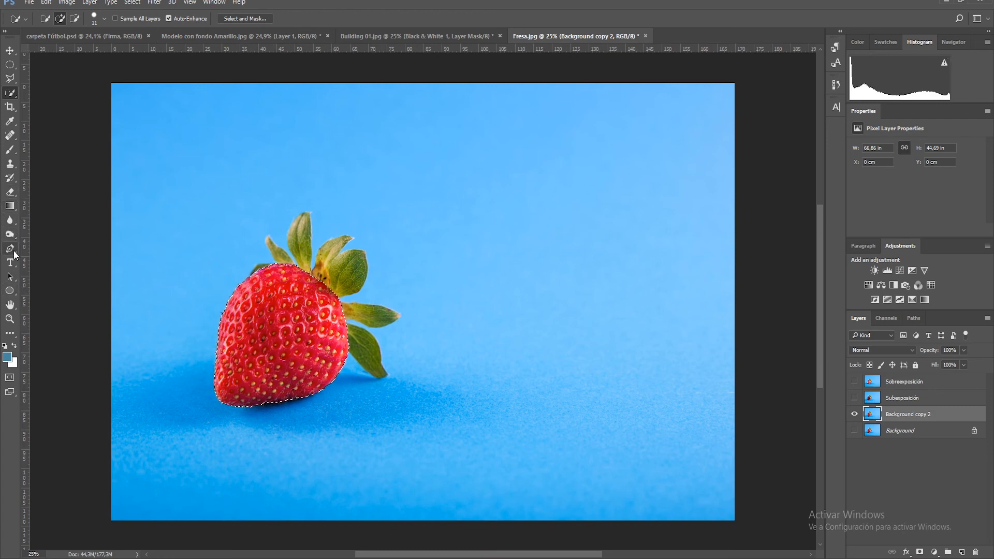
# Step: Desaturate the selected strawberry on Background copy 2 with the Sponge tool in Desaturate mode
pyautogui.click(10, 234)
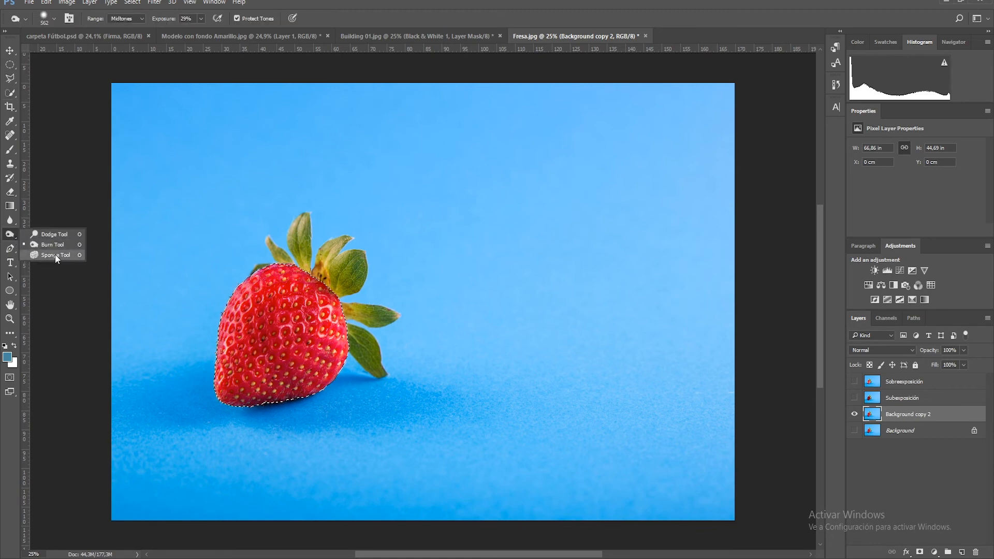
pyautogui.click(55, 254)
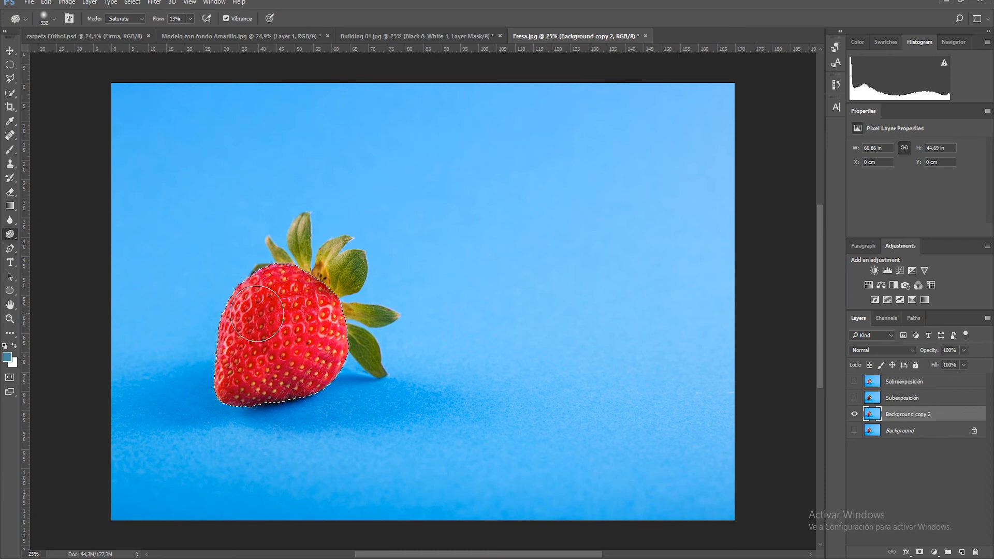
pyautogui.click(125, 18)
pyautogui.click(122, 27)
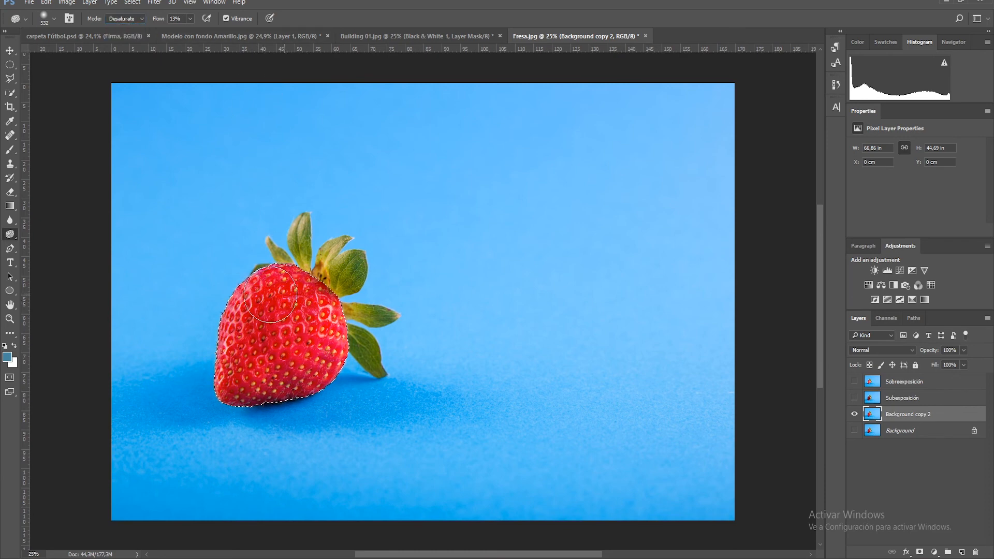
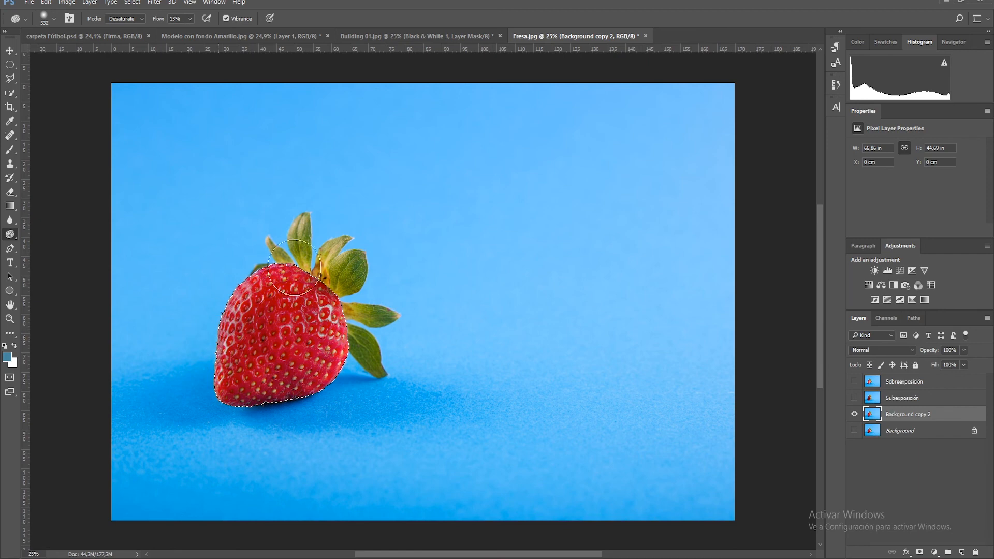
# Step: Show Background, toggle Background copy 2, and show Subexposición and Sobreexposición to compare the desaturated, burned and dodged strawberries
pyautogui.click(854, 428)
pyautogui.click(854, 414)
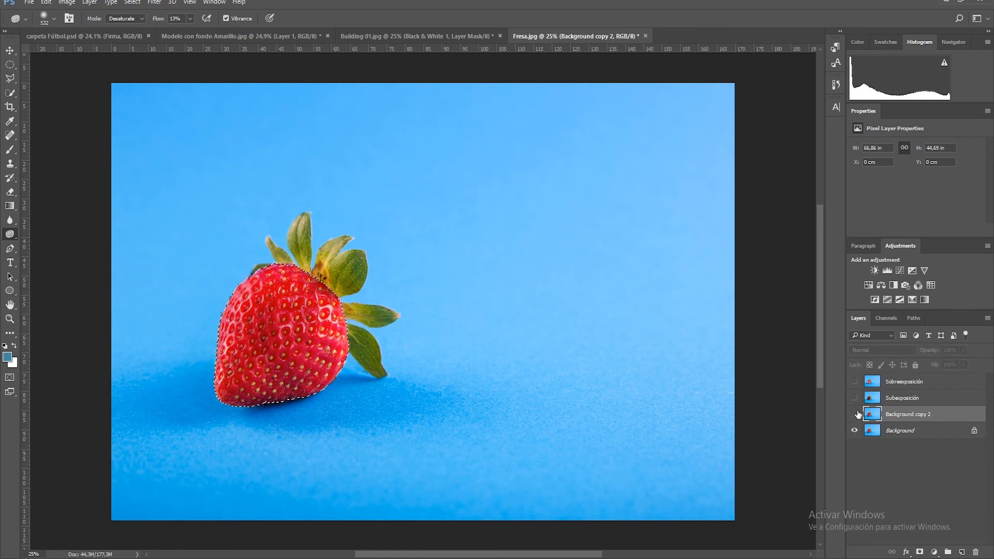
pyautogui.click(854, 414)
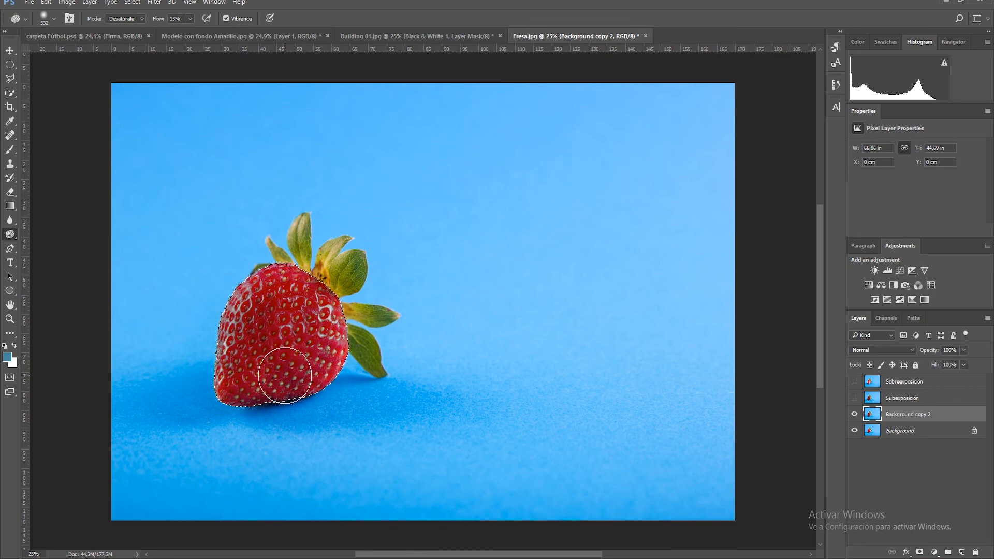
pyautogui.click(854, 397)
pyautogui.click(854, 381)
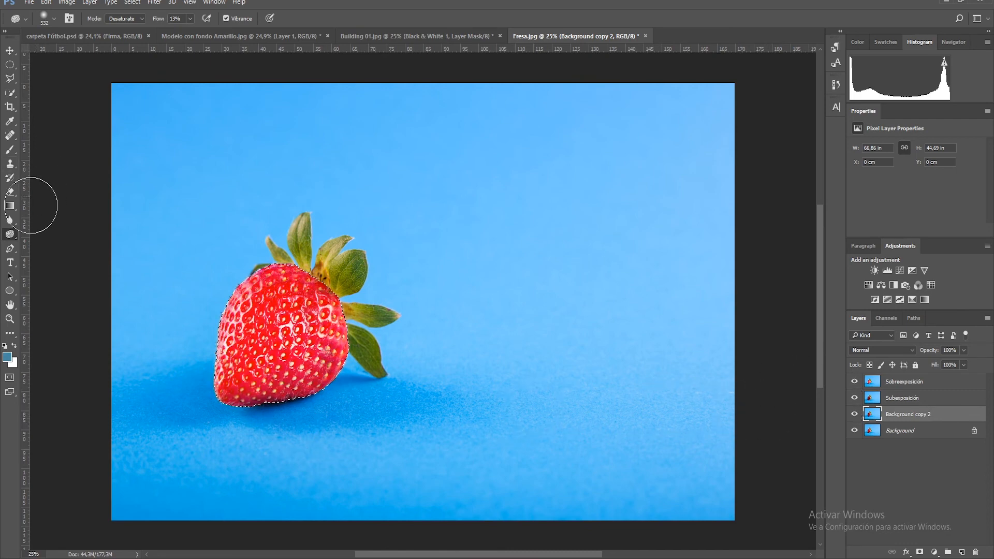
# Step: Clear the selection and delete the Sobreexposición, Subexposición and Background copy 2 layers
pyautogui.click(11, 223)
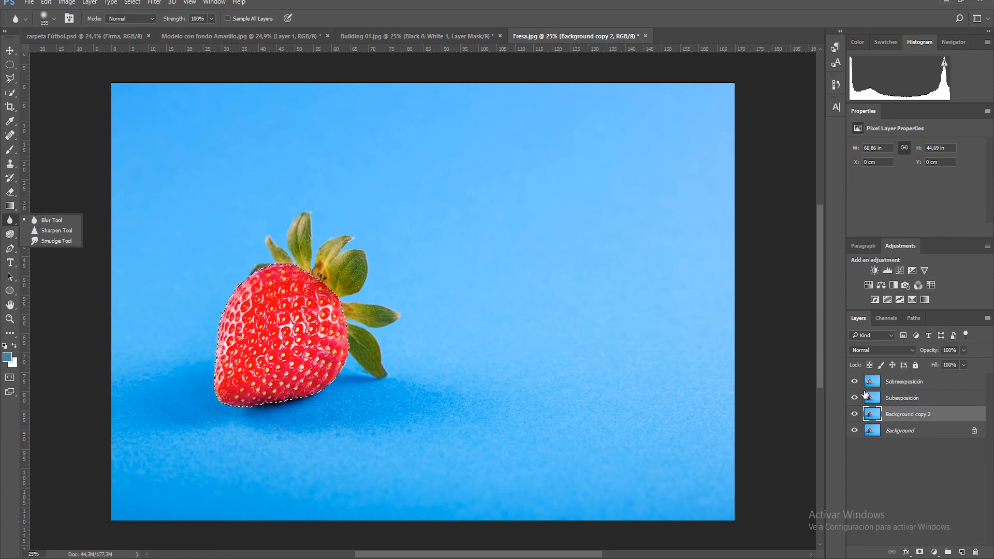
pyautogui.moveTo(854, 381); pyautogui.dragTo(855, 414)
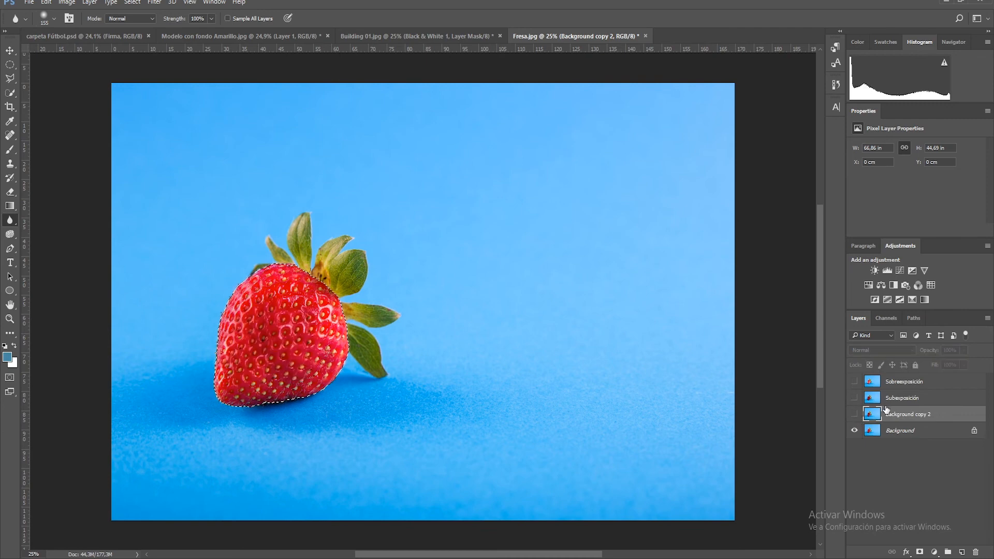
pyautogui.click(871, 433)
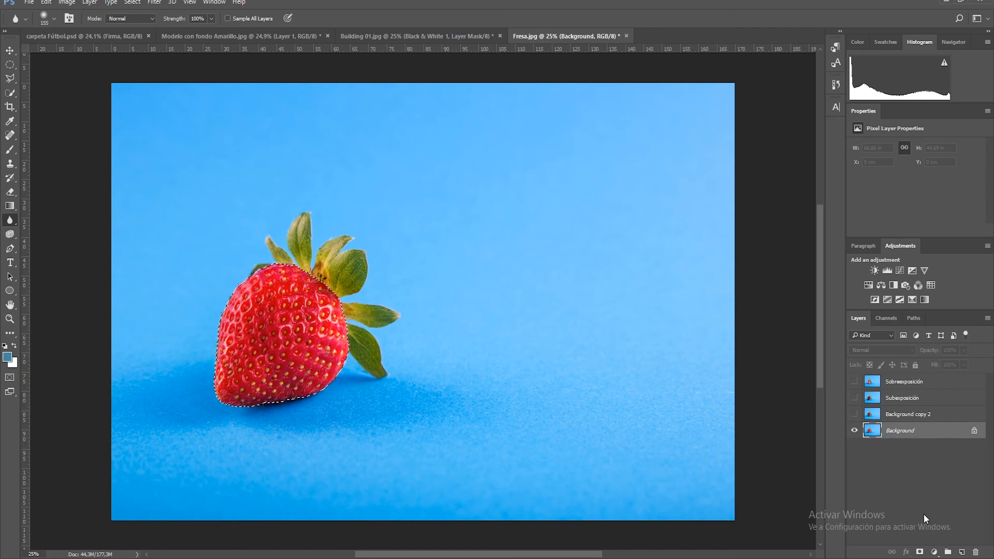
pyautogui.click(908, 414)
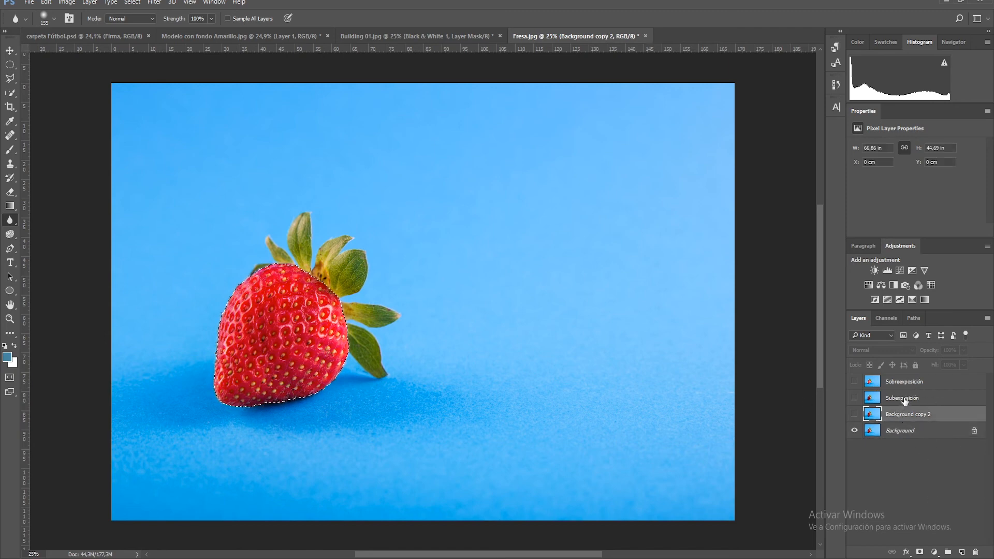
pyautogui.keyDown('shift'); pyautogui.click(905, 398); pyautogui.keyUp('shift')
pyautogui.keyDown('shift'); pyautogui.click(905, 384); pyautogui.keyUp('shift')
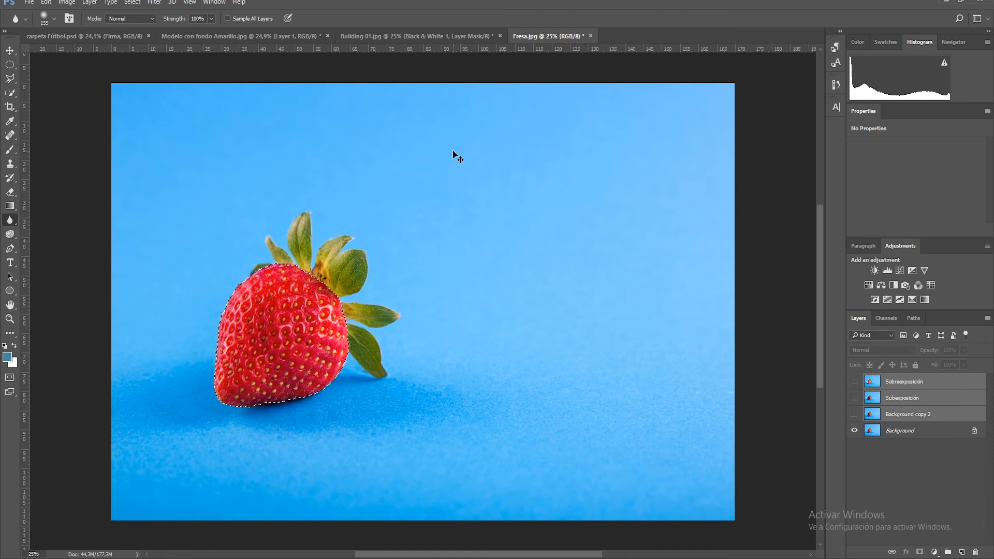
pyautogui.hotkey('ctrl', 'd')
pyautogui.moveTo(901, 403); pyautogui.dragTo(974, 553)
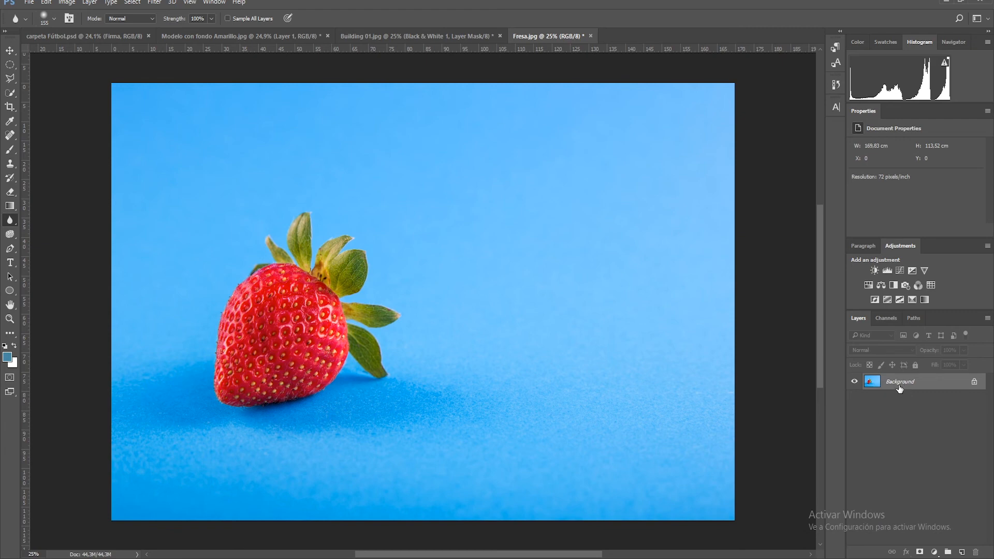
# Step: Duplicate the Background layer three times
pyautogui.hotkey('ctrl', 'j')
pyautogui.hotkey('ctrl', 'j')
pyautogui.hotkey('ctrl', 'j')
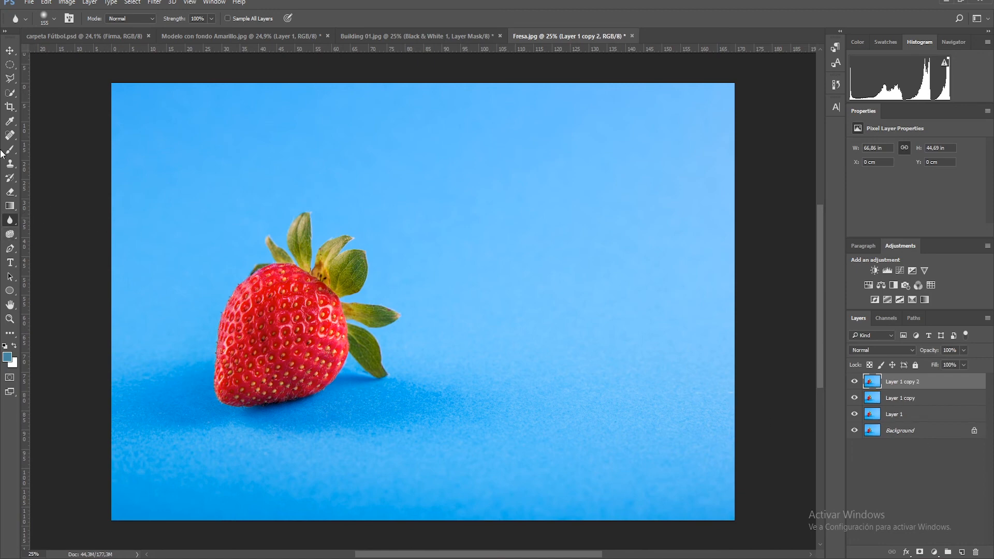
# Step: Try to select the strawberry's red body on Layer 1 copy 2 with the Magic Wand
pyautogui.click(12, 96)
pyautogui.rightClick(11, 96)
pyautogui.click(52, 109)
pyautogui.click(282, 323)
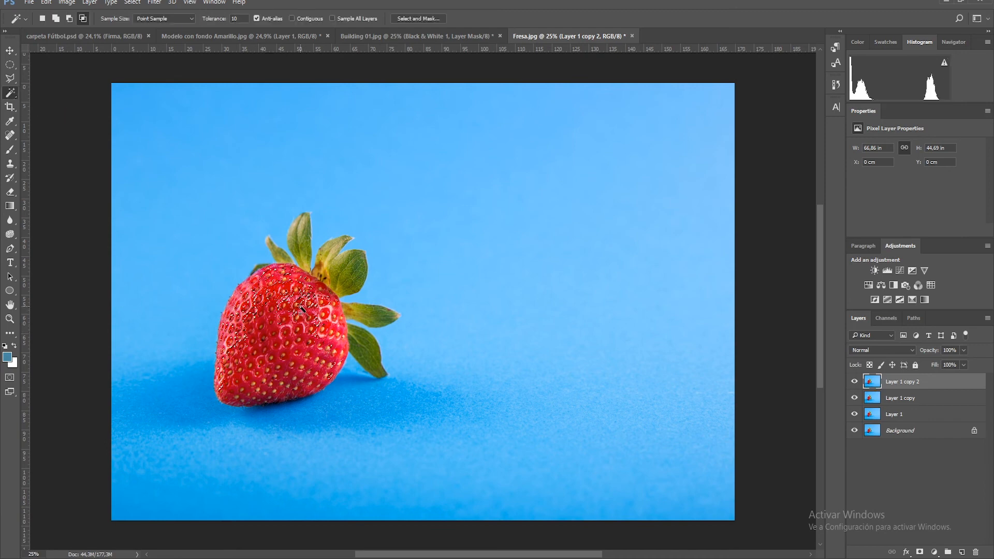
pyautogui.click(301, 310)
pyautogui.click(247, 335)
pyautogui.click(286, 318)
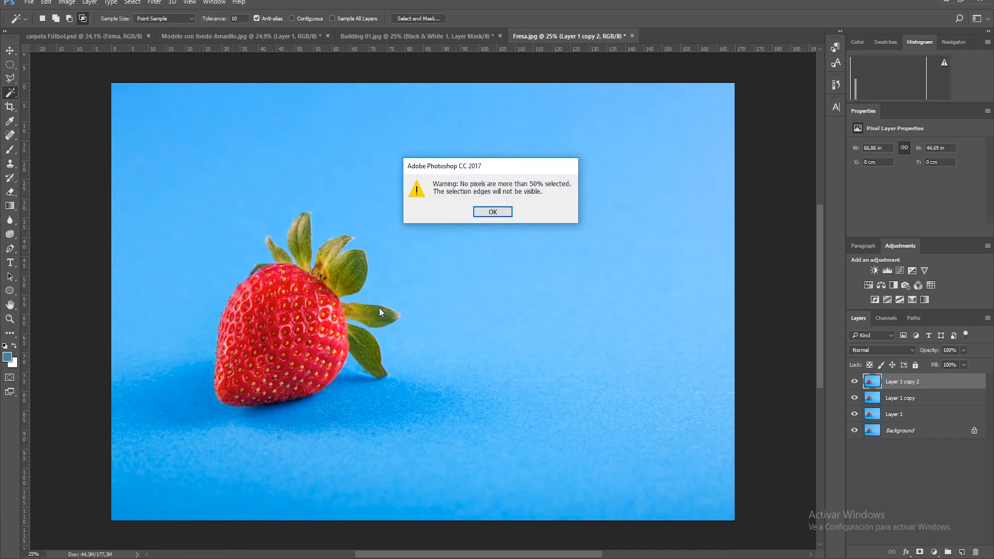
pyautogui.click(492, 211)
# Step: Select the strawberry's red body on Layer 1 with Quick Selection
pyautogui.click(892, 416)
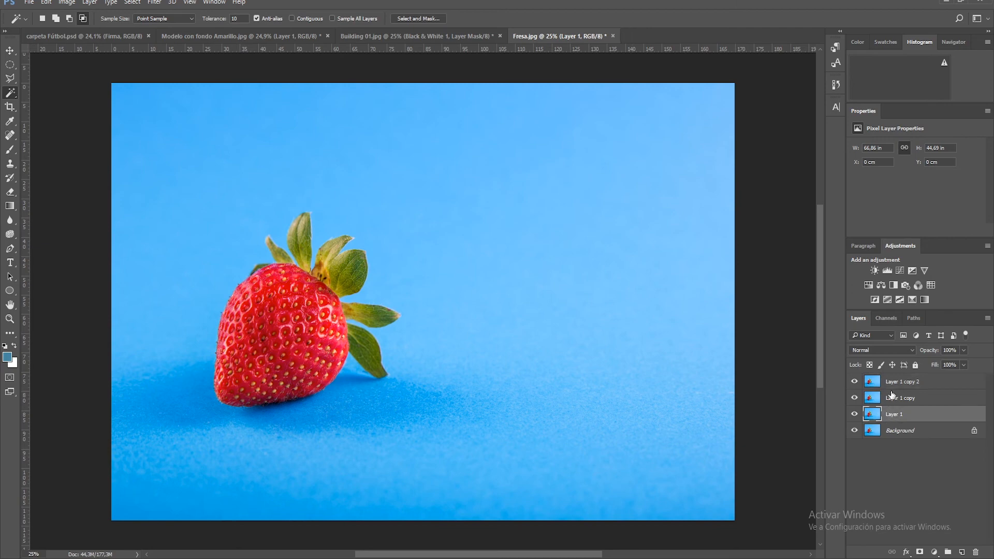
pyautogui.click(10, 79)
pyautogui.rightClick(14, 95)
pyautogui.click(54, 96)
pyautogui.moveTo(299, 307)
pyautogui.mouseDown()
pyautogui.moveTo(249, 317)
pyautogui.moveTo(238, 366)
pyautogui.moveTo(282, 336)
pyautogui.mouseUp()
pyautogui.moveTo(237, 377)
pyautogui.mouseDown()
pyautogui.moveTo(241, 290)
pyautogui.moveTo(277, 274)
pyautogui.moveTo(329, 285)
pyautogui.moveTo(325, 342)
pyautogui.mouseUp()
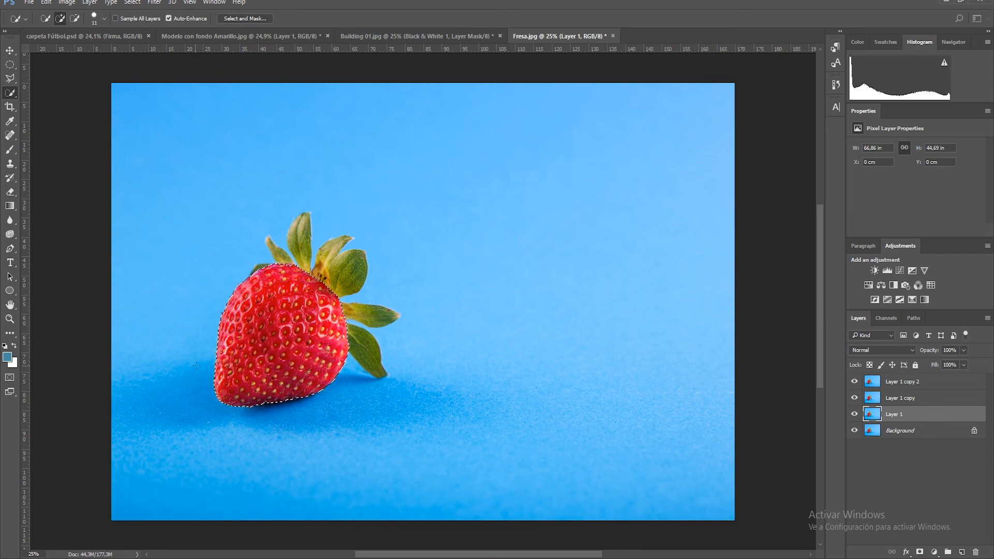
# Step: Blur the selected strawberry on Layer 1 using the Blur tool with a 511 px brush at 100% strength
pyautogui.moveTo(10, 220); pyautogui.dragTo(46, 221)
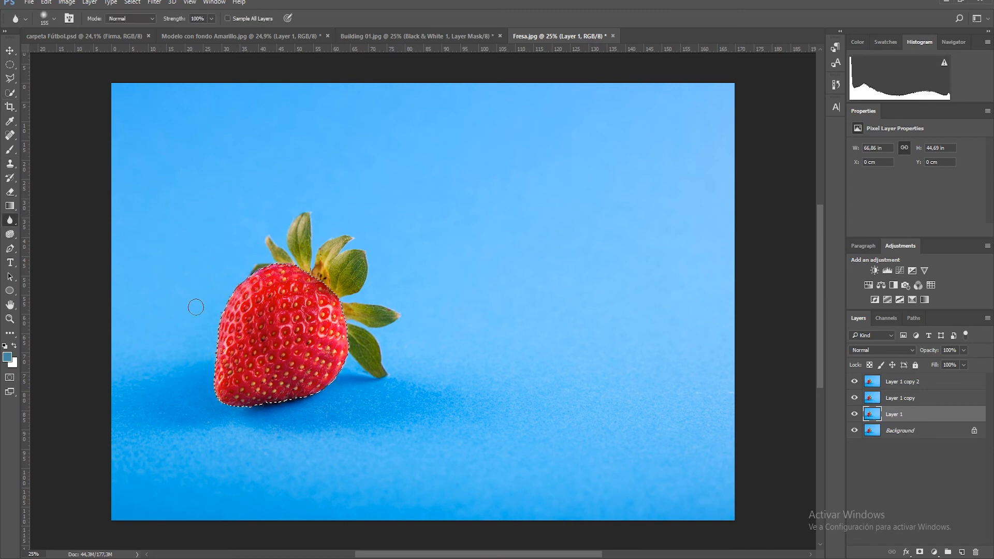
pyautogui.rightClick(276, 308)
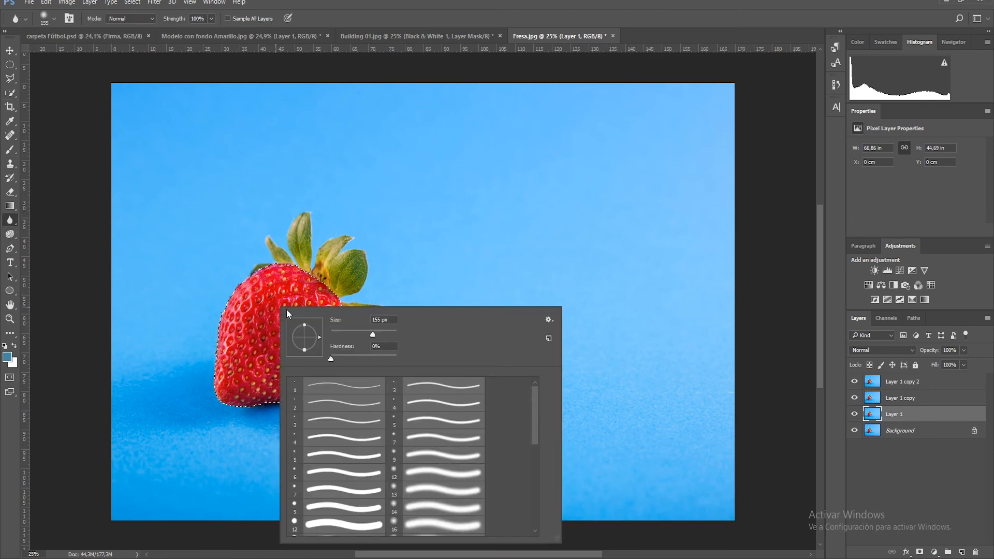
pyautogui.moveTo(389, 330); pyautogui.dragTo(391, 330)
pyautogui.click(293, 288)
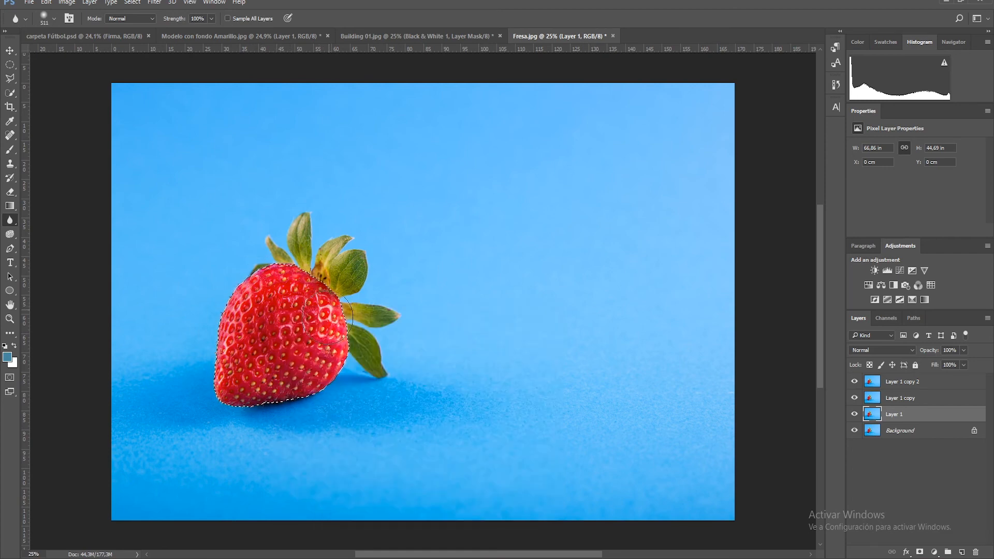
# Step: Hide Layer 1 copy and Layer 1 copy 2, deselect, and toggle Layer 1 to compare the blurred strawberry with the original
pyautogui.click(853, 398)
pyautogui.click(854, 382)
pyautogui.hotkey('ctrl', 'd')
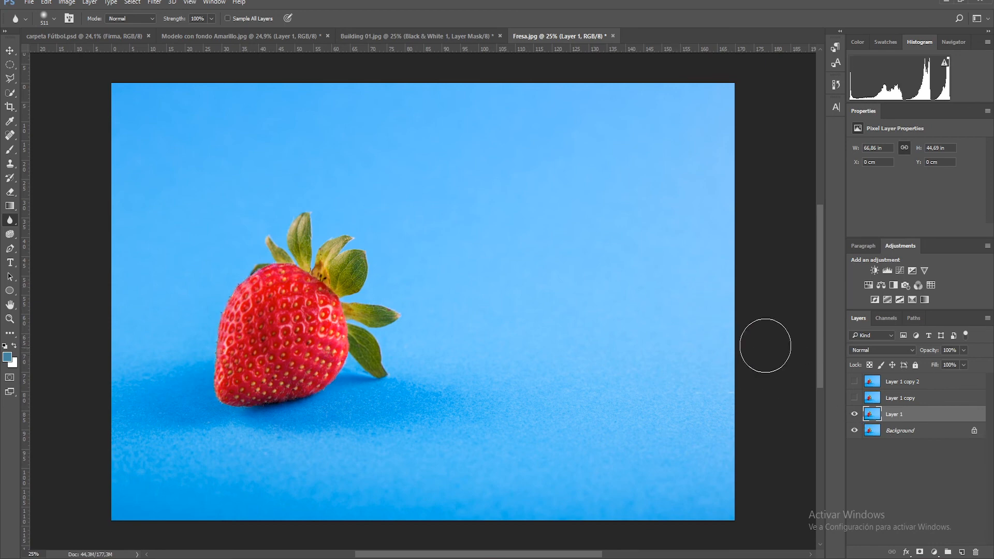
pyautogui.click(854, 414)
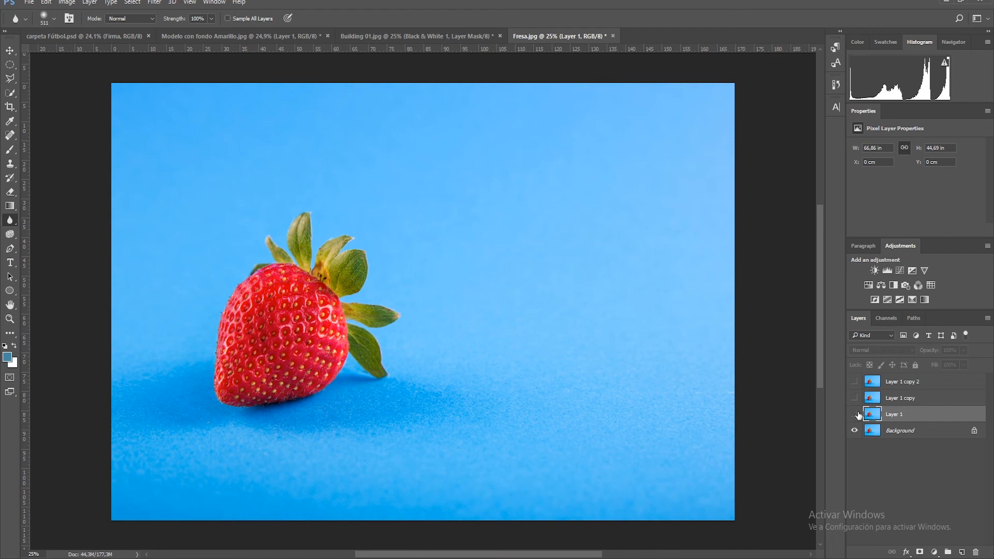
pyautogui.click(854, 414)
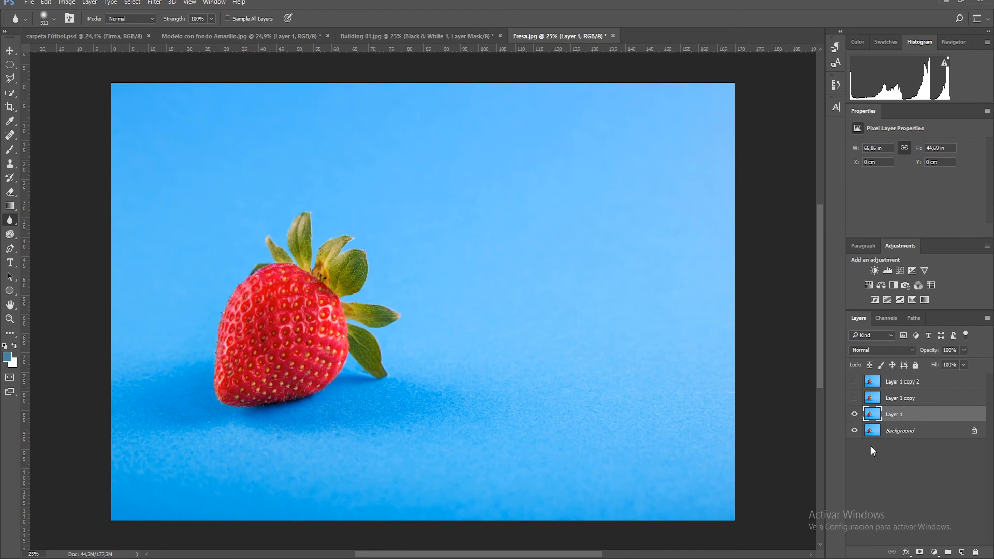
# Step: Show Layer 1 copy and rename Layer 1 as Desenfoque
pyautogui.click(854, 398)
pyautogui.click(887, 397)
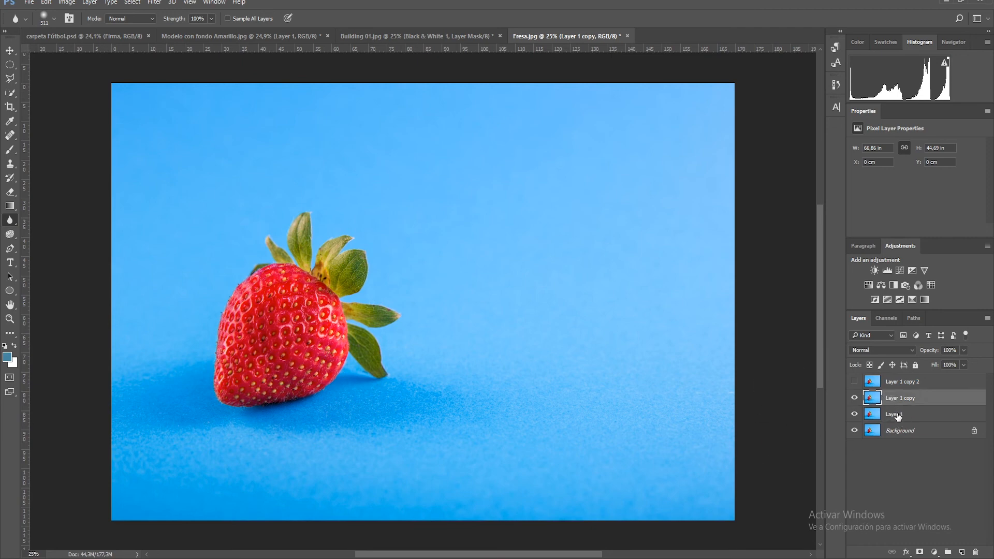
pyautogui.click(899, 420)
pyautogui.doubleClick(893, 415)
pyautogui.write('Desenfoque')
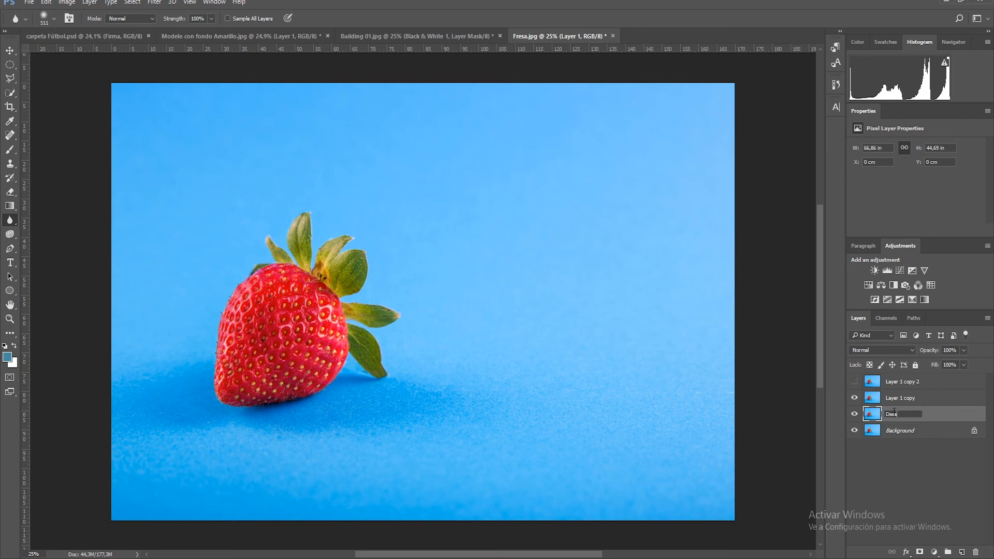
pyautogui.click(910, 453)
# Step: Hide Desenfoque and Background, and set up the Sharpen tool on Layer 1 copy with a 734 px brush
pyautogui.click(854, 414)
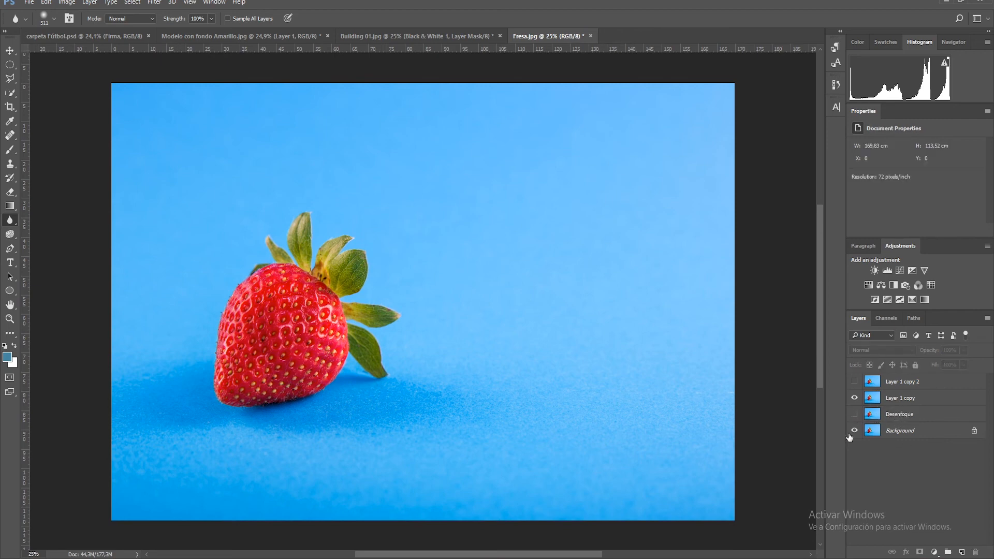
pyautogui.click(854, 430)
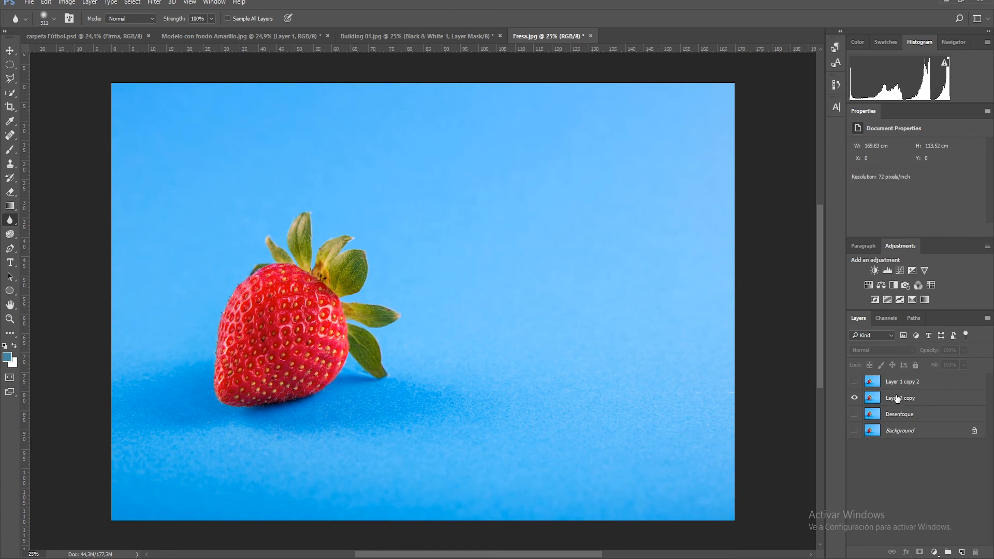
pyautogui.click(14, 217)
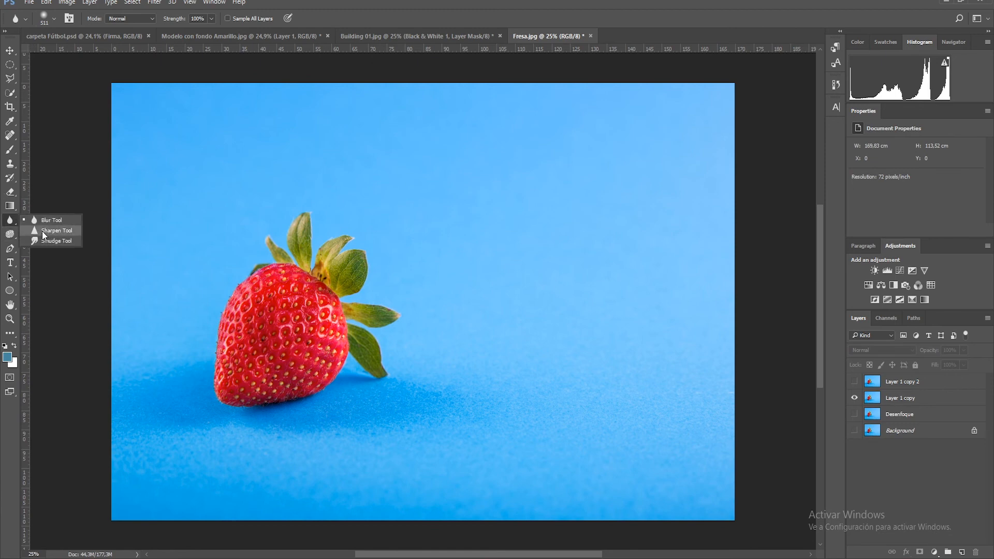
pyautogui.click(42, 231)
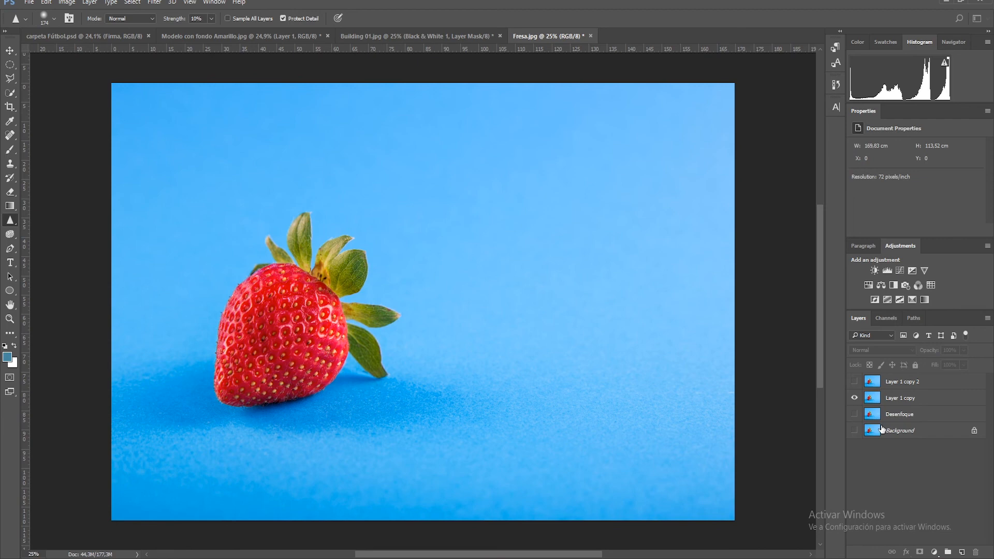
pyautogui.click(899, 398)
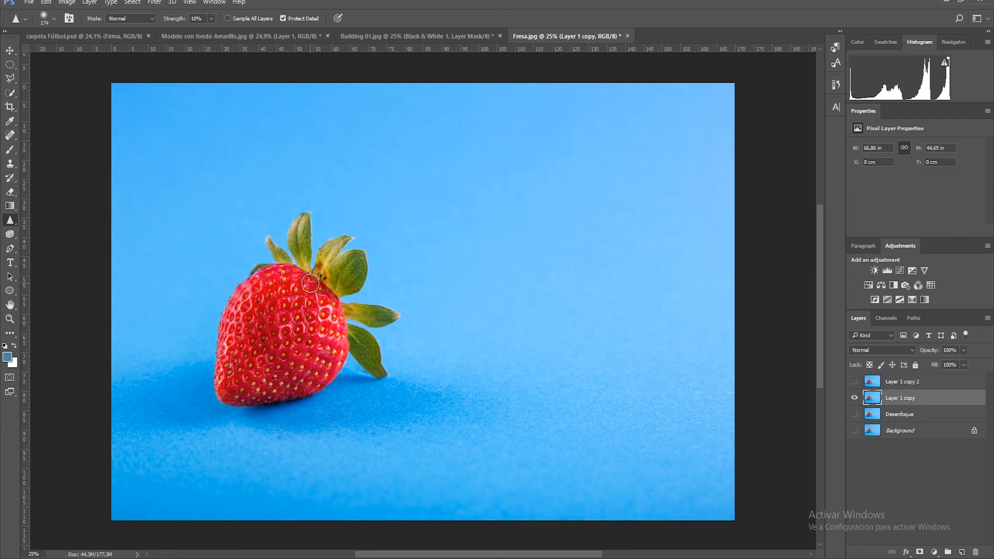
pyautogui.moveTo(310, 283); pyautogui.dragTo(347, 294)
# Step: Select the strawberry's red body on Layer 1 copy with Quick Selection, subtracting the blue background areas along its lower edges
pyautogui.click(10, 93)
pyautogui.moveTo(278, 288)
pyautogui.mouseDown()
pyautogui.moveTo(243, 378)
pyautogui.moveTo(321, 332)
pyautogui.moveTo(274, 287)
pyautogui.moveTo(327, 321)
pyautogui.mouseUp()
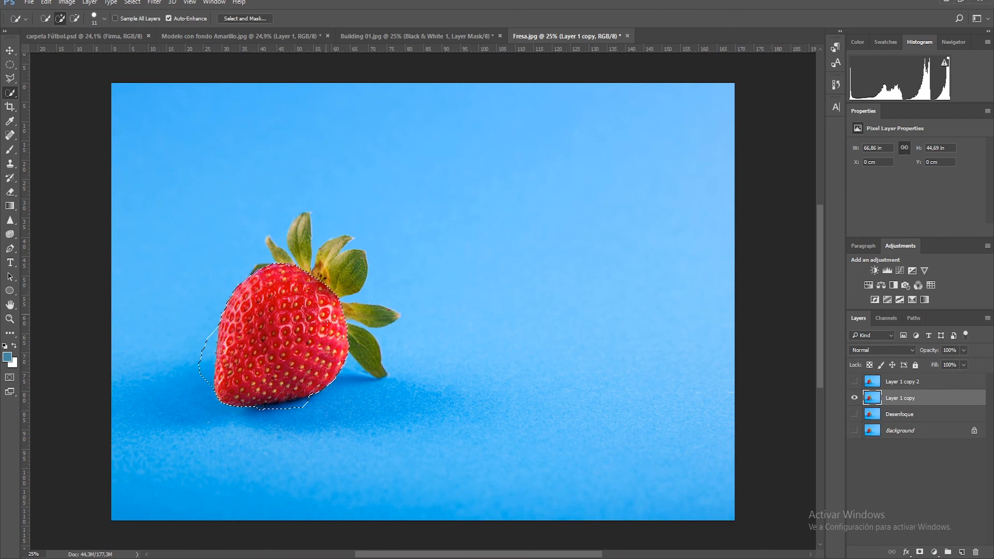
pyautogui.press('alt')
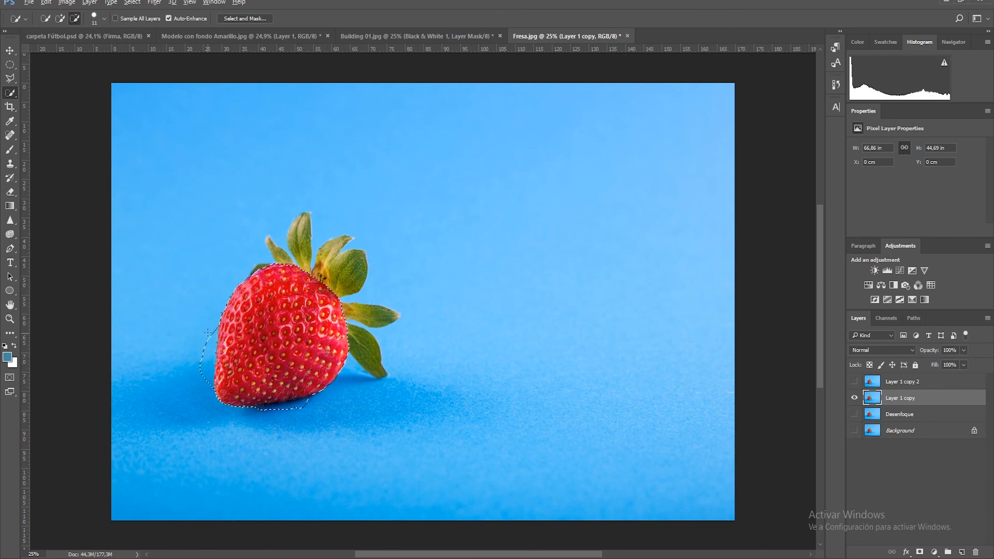
pyautogui.moveTo(207, 331); pyautogui.dragTo(204, 372)
pyautogui.click(211, 385)
pyautogui.moveTo(288, 412)
pyautogui.mouseDown()
pyautogui.moveTo(258, 415)
pyautogui.moveTo(298, 405)
pyautogui.mouseUp()
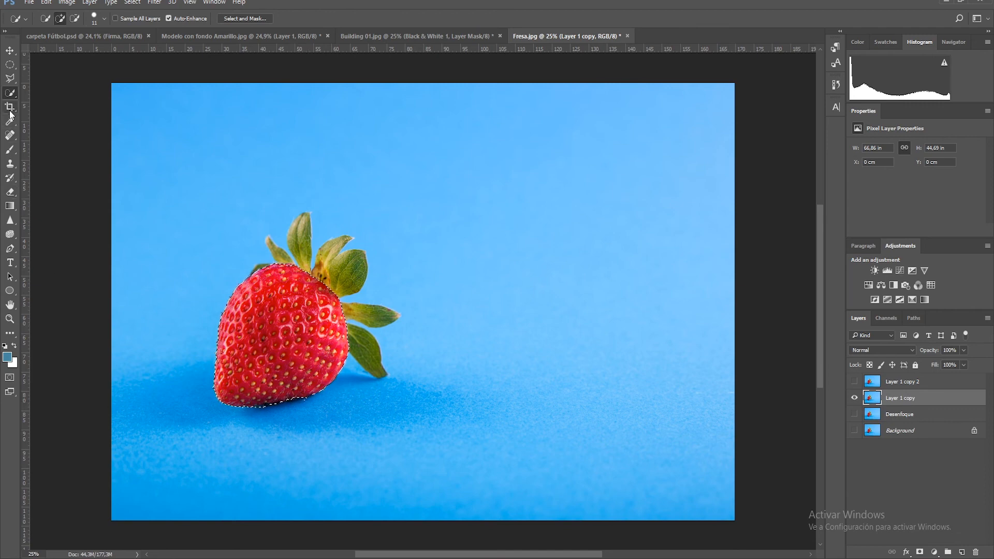
# Step: Sharpen the selected strawberry on Layer 1 copy with the Sharpen tool at 10% strength
pyautogui.click(12, 220)
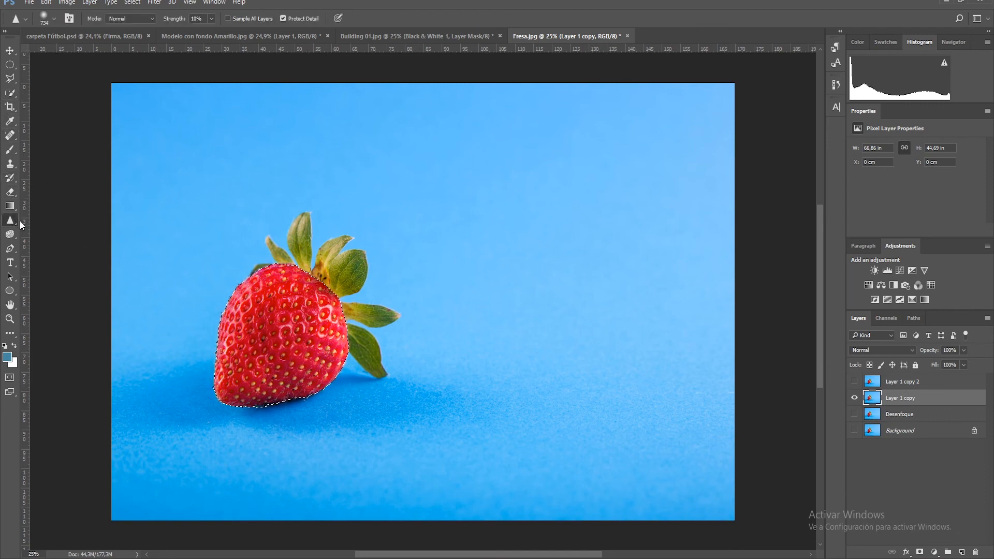
pyautogui.rightClick(12, 219)
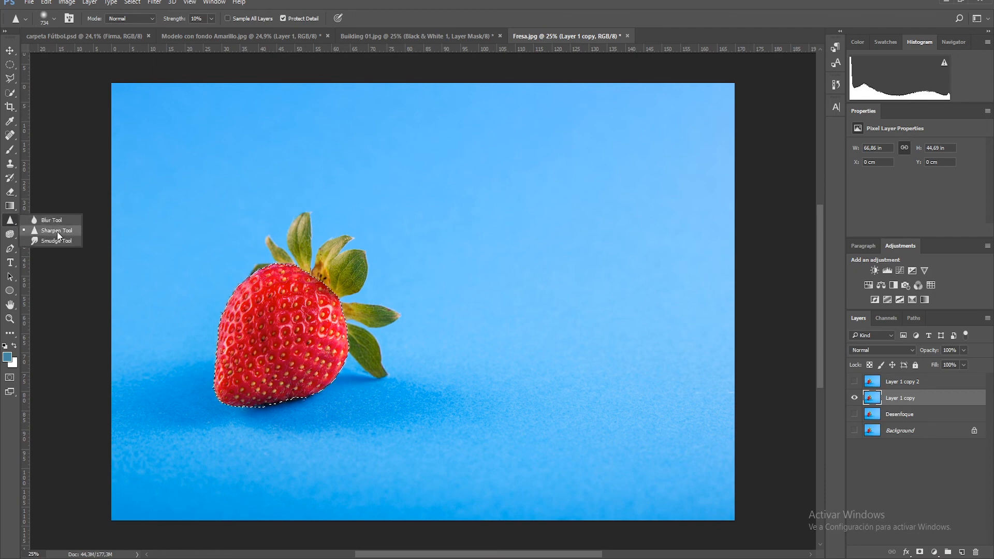
pyautogui.click(256, 378)
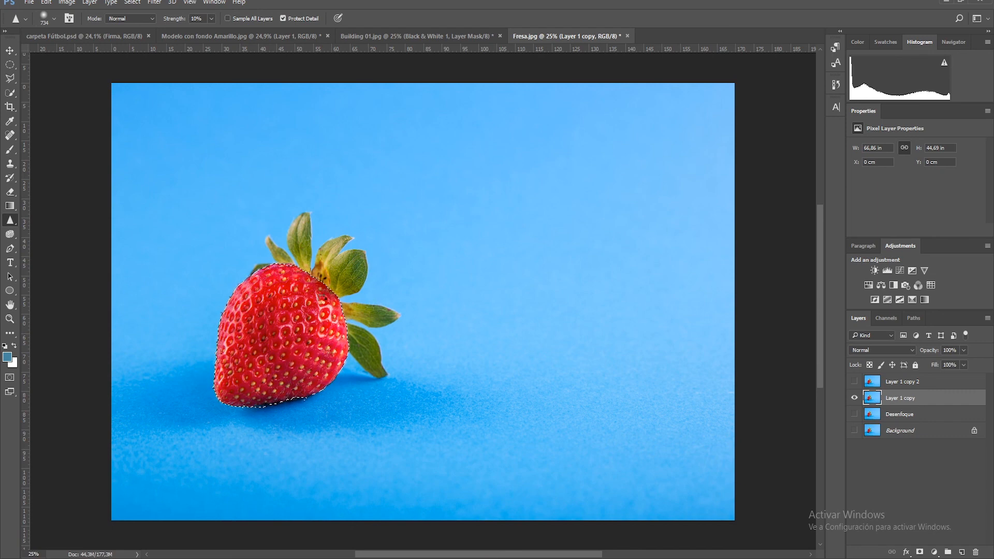
pyautogui.moveTo(302, 317); pyautogui.dragTo(283, 306)
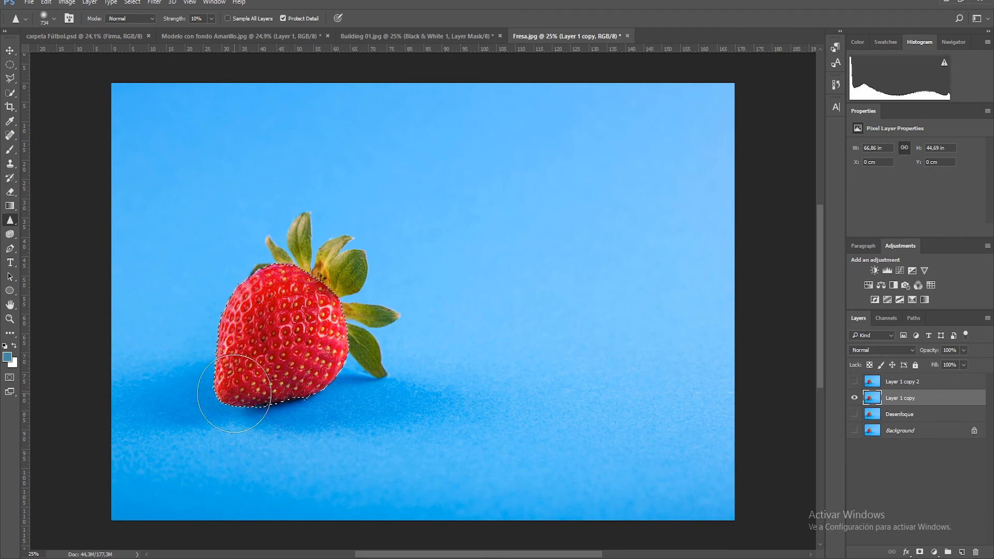
pyautogui.moveTo(242, 384); pyautogui.dragTo(322, 368)
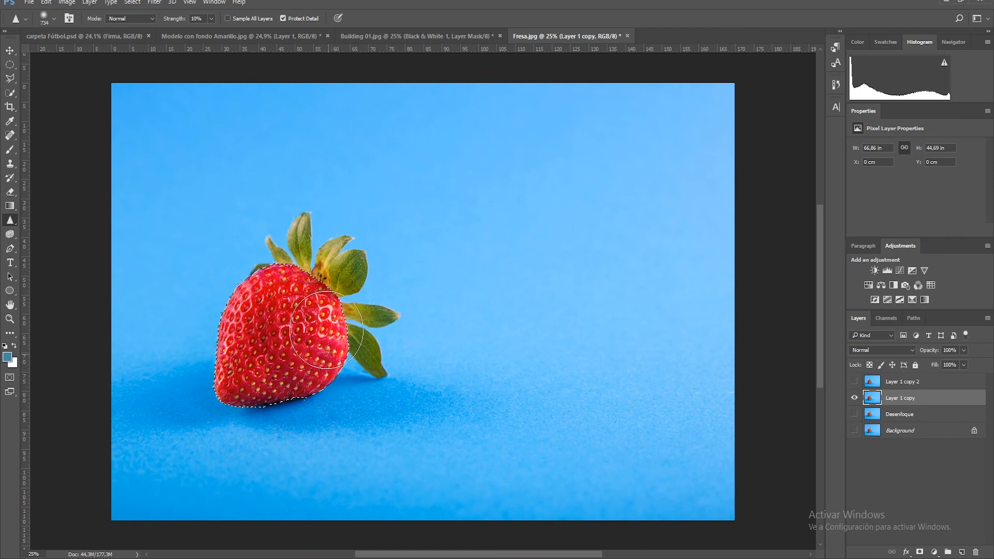
# Step: Deselect the strawberry and toggle Layer 1 copy 2 to compare the sharpened version with the unedited one up close
pyautogui.click(854, 382)
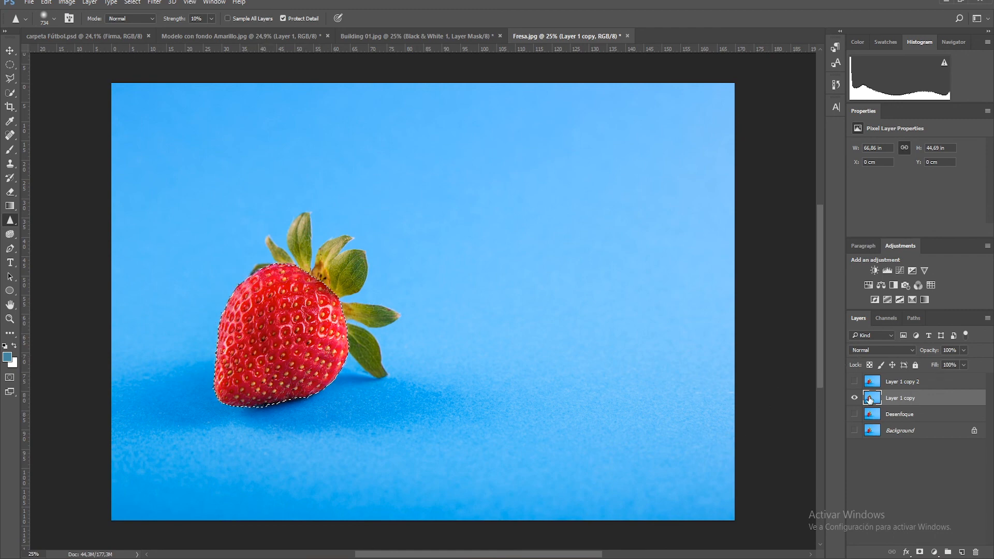
pyautogui.hotkey('ctrl', 'd')
pyautogui.click(854, 382)
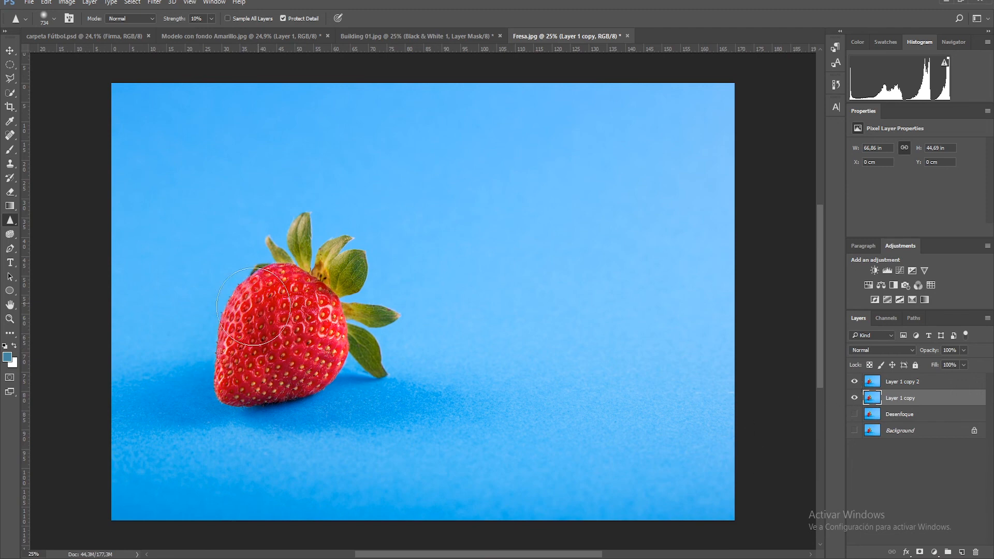
pyautogui.click(854, 381)
pyautogui.scroll(5, 280, 323)
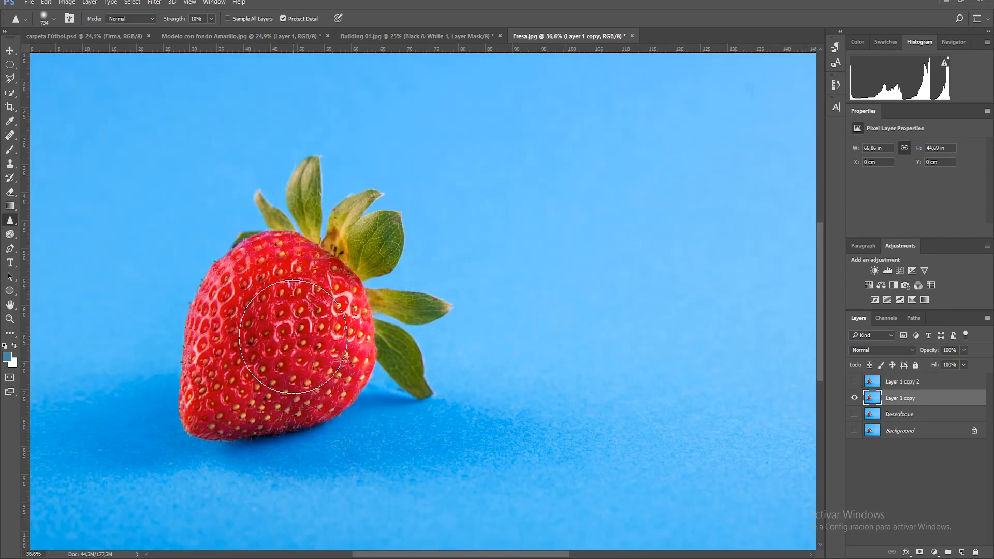
# Step: Toggle Layer 1 copy 2 over the sharpened Layer 1 copy to compare the strawberry's texture again at closer range
pyautogui.scroll(-1, 288, 352)
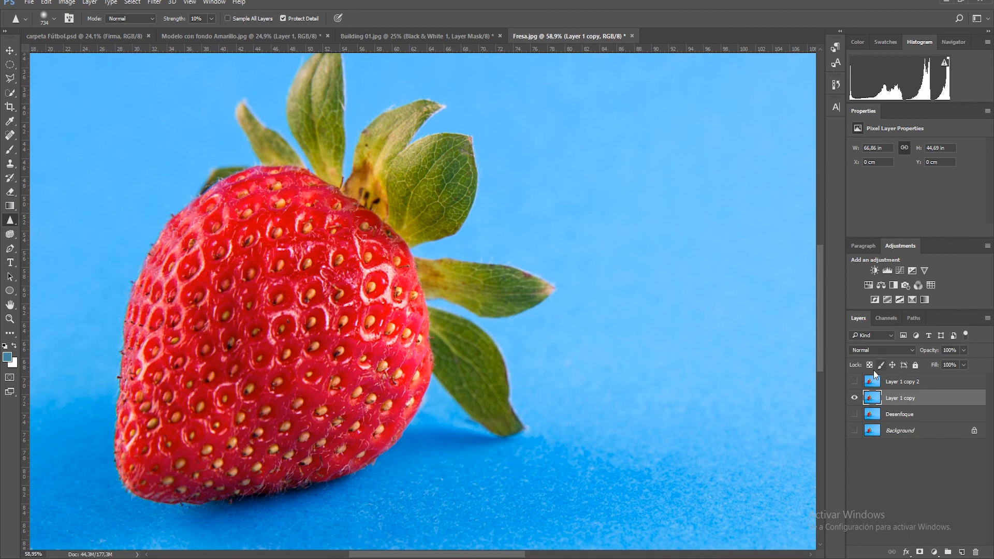
pyautogui.click(854, 381)
pyautogui.click(854, 382)
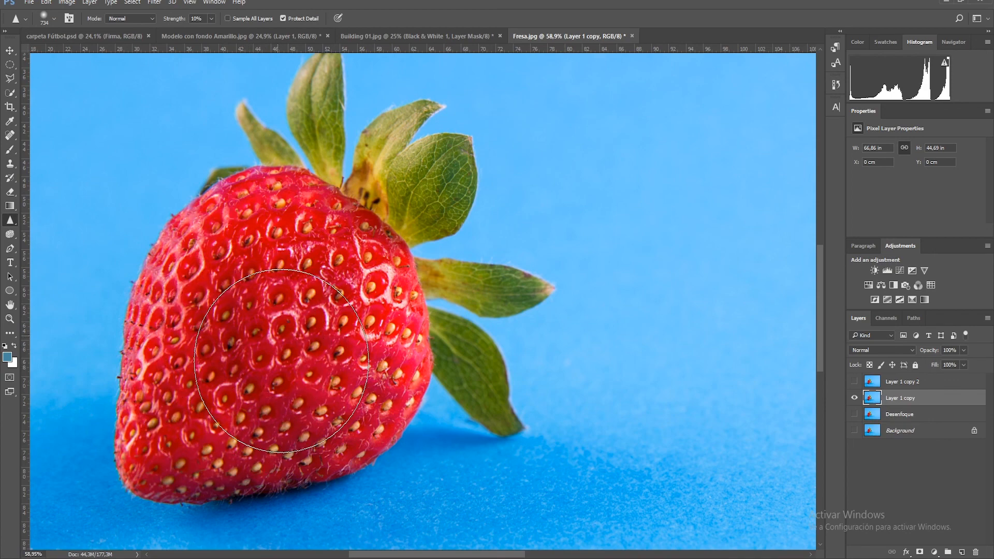
pyautogui.hotkey('ctrl', '0')
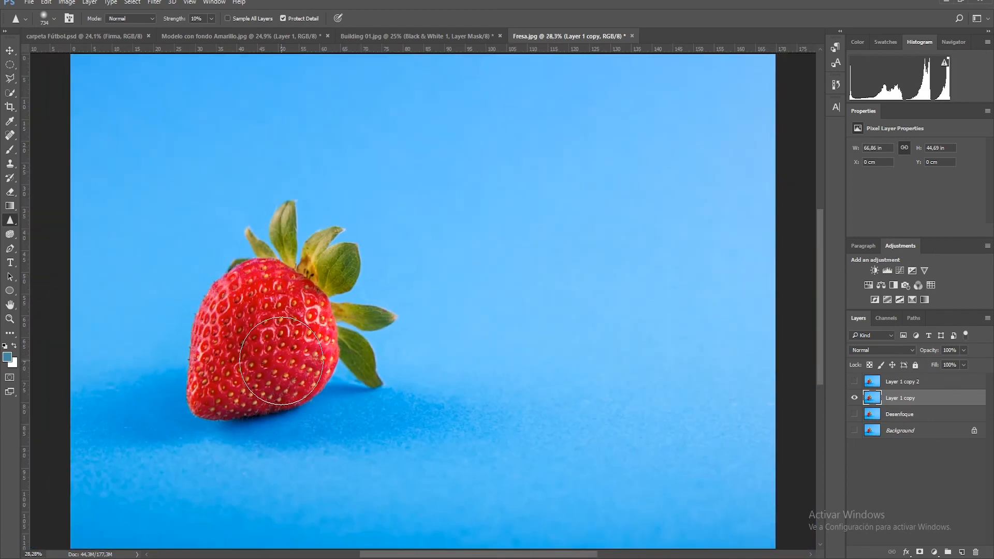
# Step: Rename Layer 1 copy as Enfoque and hide it, and make Layer 1 copy 2 the visible, active layer
pyautogui.doubleClick(895, 399)
pyautogui.write('Enfoque')
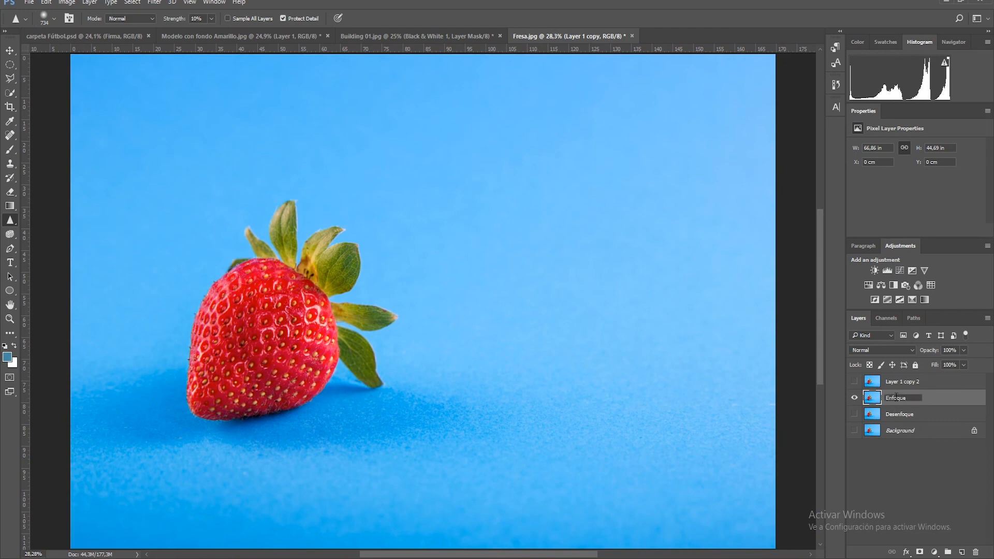
pyautogui.click(912, 465)
pyautogui.click(854, 398)
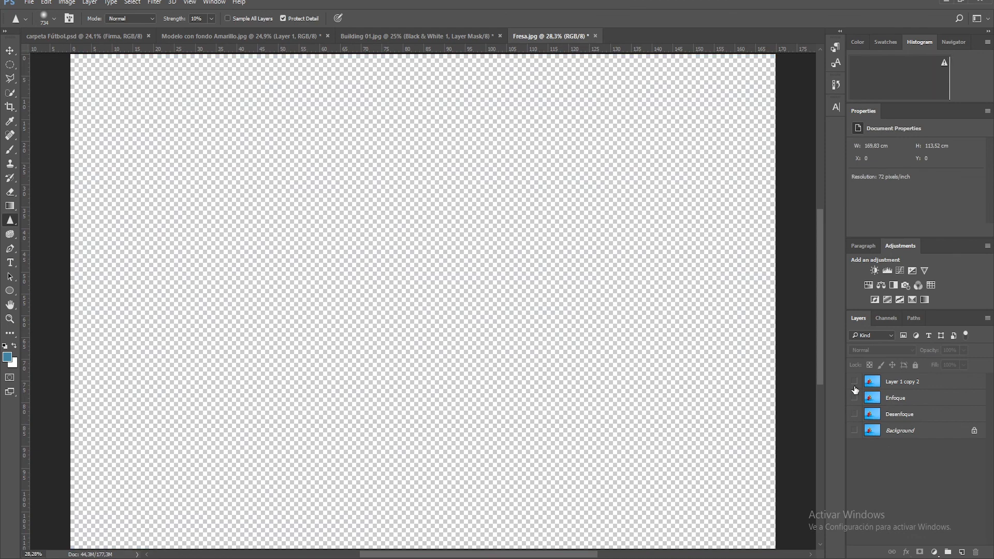
pyautogui.click(854, 381)
pyautogui.click(876, 383)
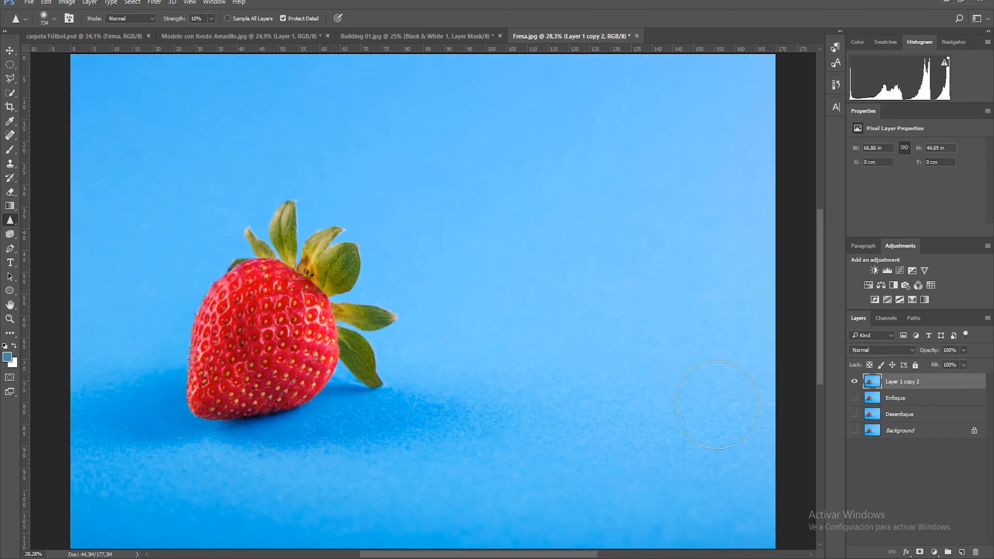
# Step: Select the strawberry's red body on Layer 1 copy 2 with Quick Selection and activate the Smudge tool
pyautogui.rightClick(14, 225)
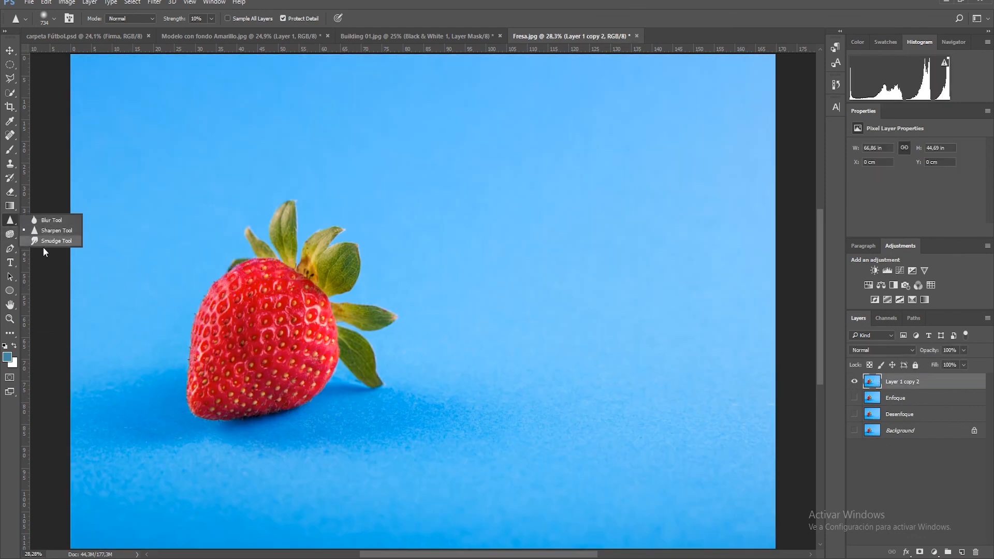
pyautogui.click(59, 241)
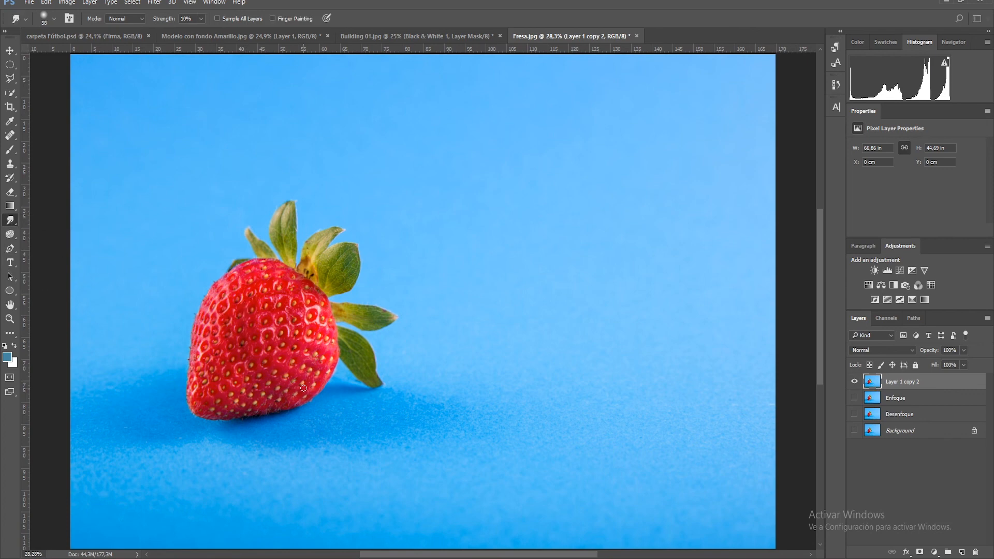
pyautogui.click(9, 92)
pyautogui.click(277, 304)
pyautogui.moveTo(233, 319)
pyautogui.mouseDown()
pyautogui.moveTo(208, 373)
pyautogui.moveTo(270, 281)
pyautogui.moveTo(232, 281)
pyautogui.moveTo(265, 351)
pyautogui.mouseUp()
pyautogui.click(10, 219)
pyautogui.click(233, 298)
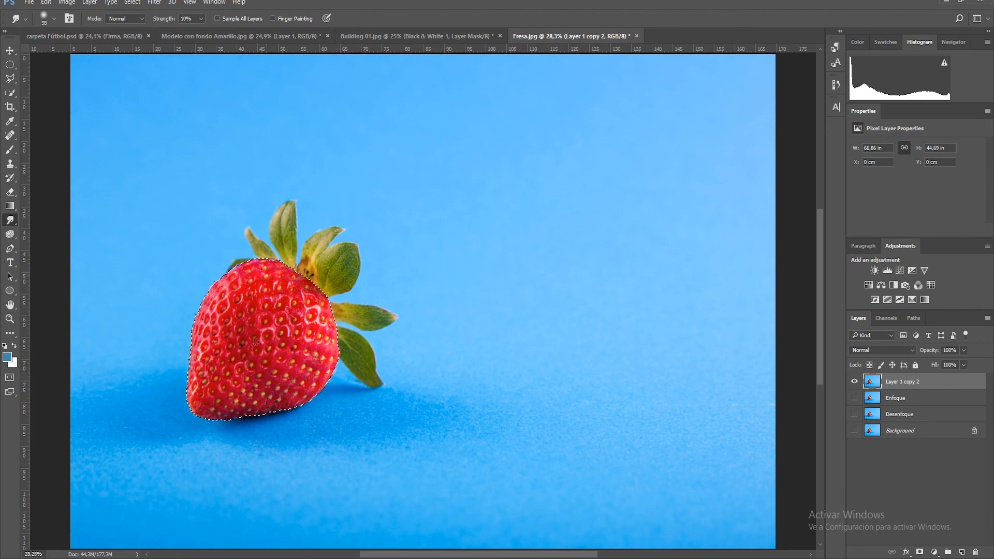
# Step: Smudge the selected strawberry's surface with a soft brush of about 180 px at 10% strength
pyautogui.rightClick(245, 320)
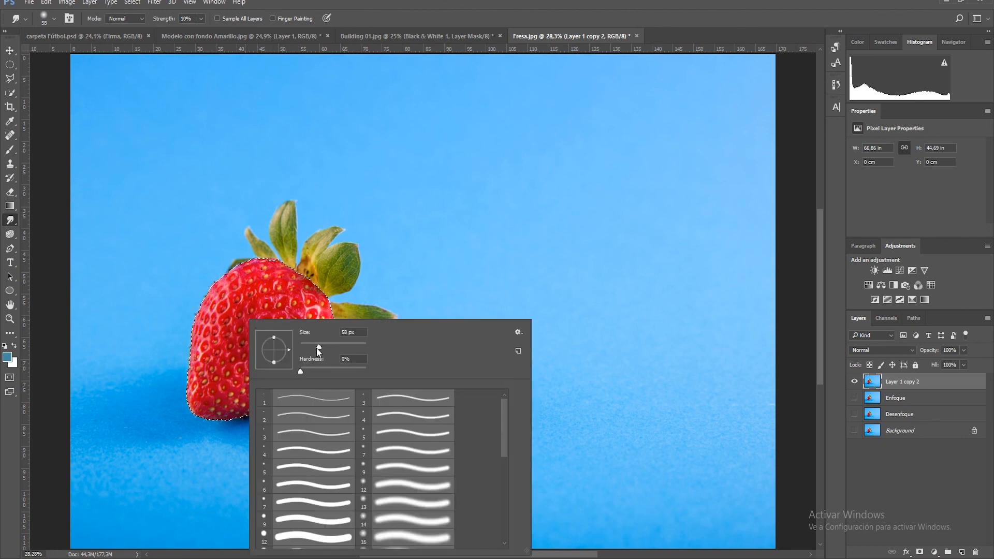
pyautogui.moveTo(366, 350)
pyautogui.mouseDown()
pyautogui.moveTo(263, 326)
pyautogui.moveTo(346, 347)
pyautogui.mouseUp()
pyautogui.click(287, 292)
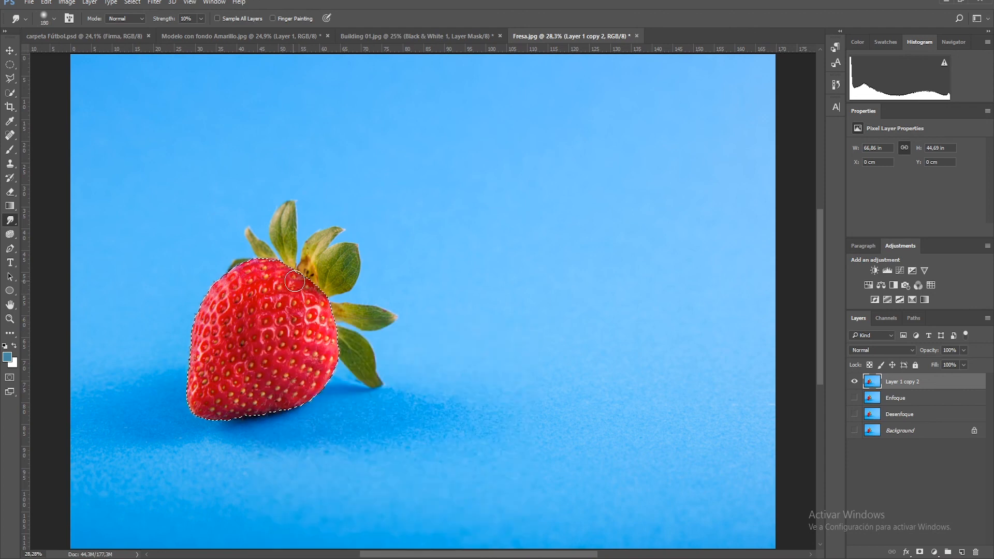
pyautogui.moveTo(296, 273)
pyautogui.mouseDown()
pyautogui.moveTo(266, 283)
pyautogui.moveTo(241, 327)
pyautogui.moveTo(247, 310)
pyautogui.moveTo(220, 334)
pyautogui.moveTo(207, 303)
pyautogui.moveTo(210, 321)
pyautogui.mouseUp()
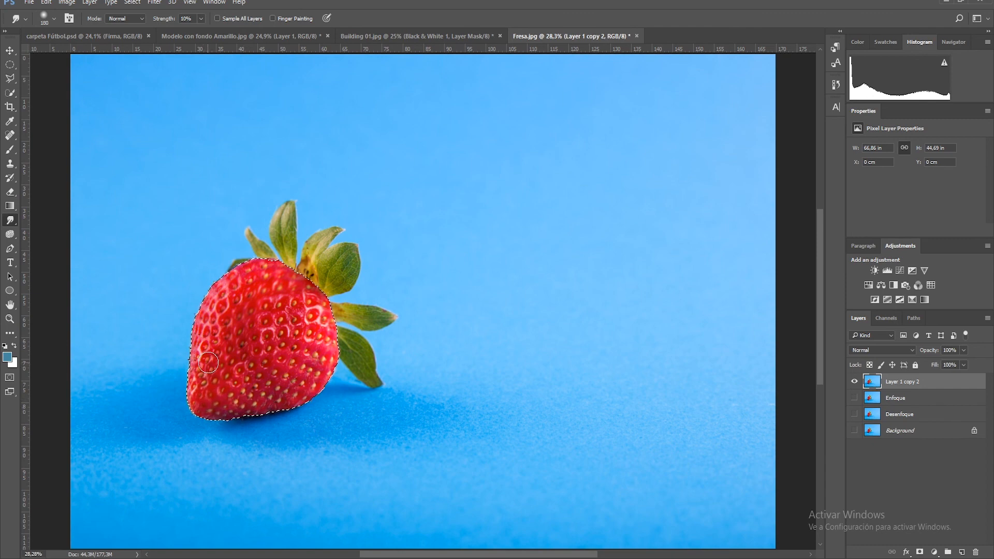
# Step: Compare the smudged Layer 1 copy 2 with the original Background by switching their visibility
pyautogui.click(854, 381)
pyautogui.click(855, 431)
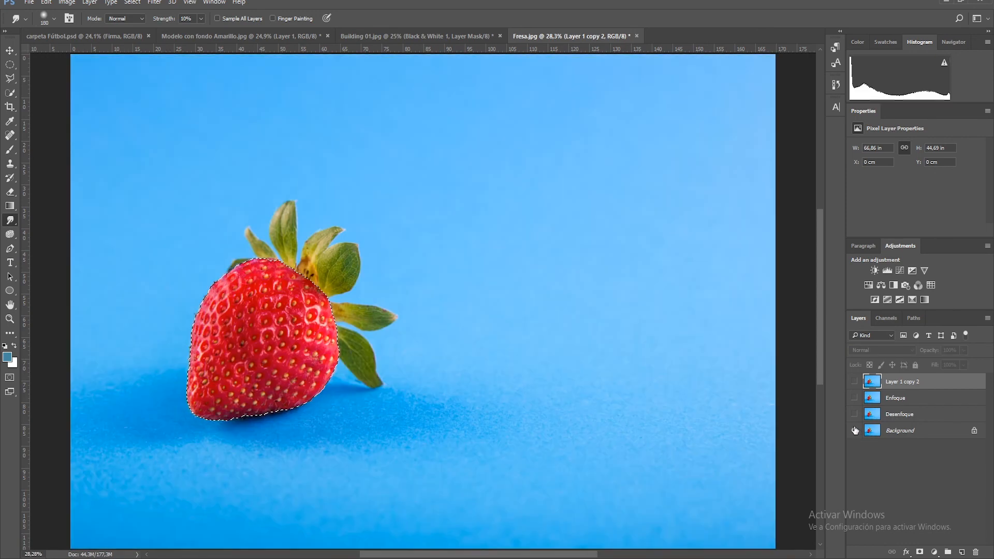
pyautogui.click(854, 381)
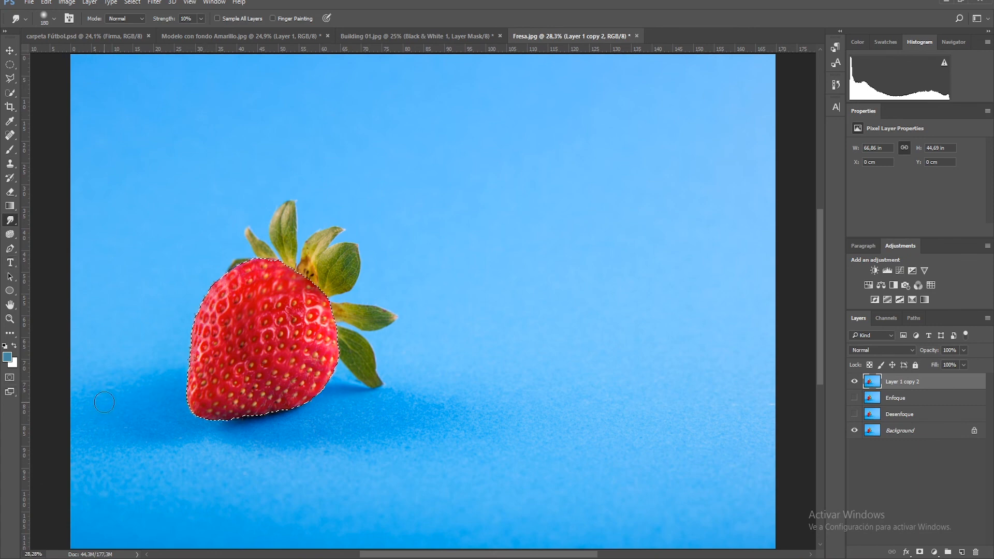
# Step: Try moving the selected strawberry body onto the empty blue area with Content-Aware Move, and hide Background
pyautogui.click(11, 135)
pyautogui.rightClick(12, 135)
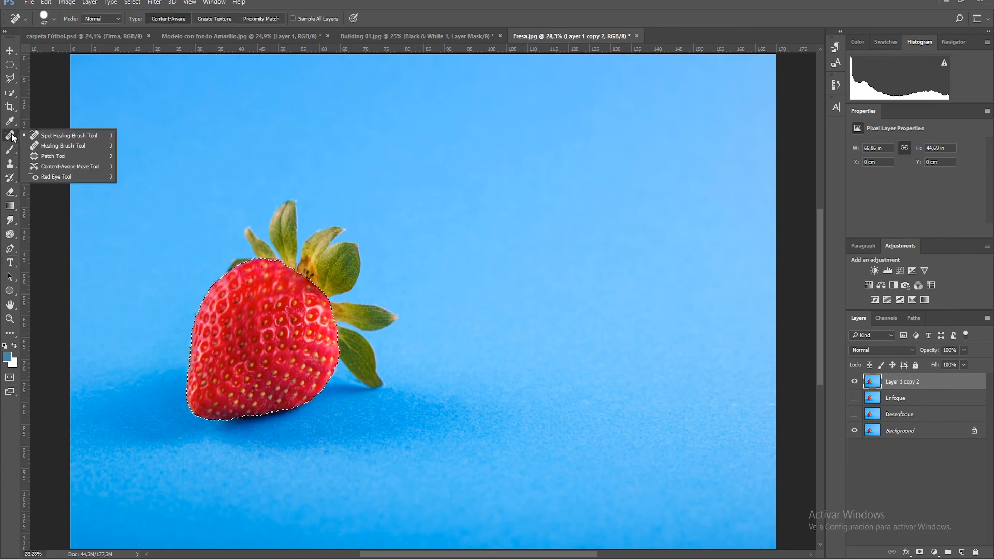
pyautogui.click(64, 165)
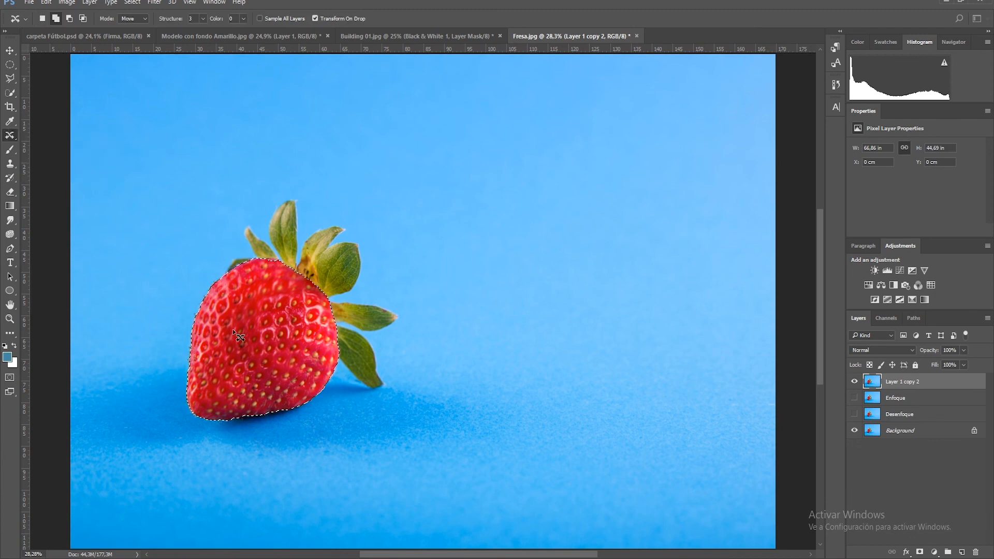
pyautogui.moveTo(243, 332); pyautogui.dragTo(514, 327)
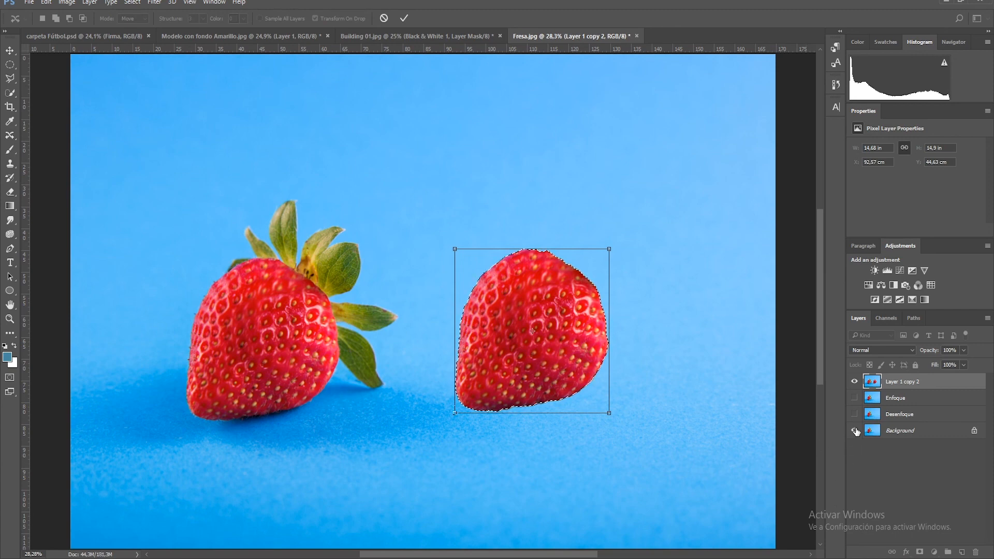
pyautogui.click(385, 18)
pyautogui.click(854, 430)
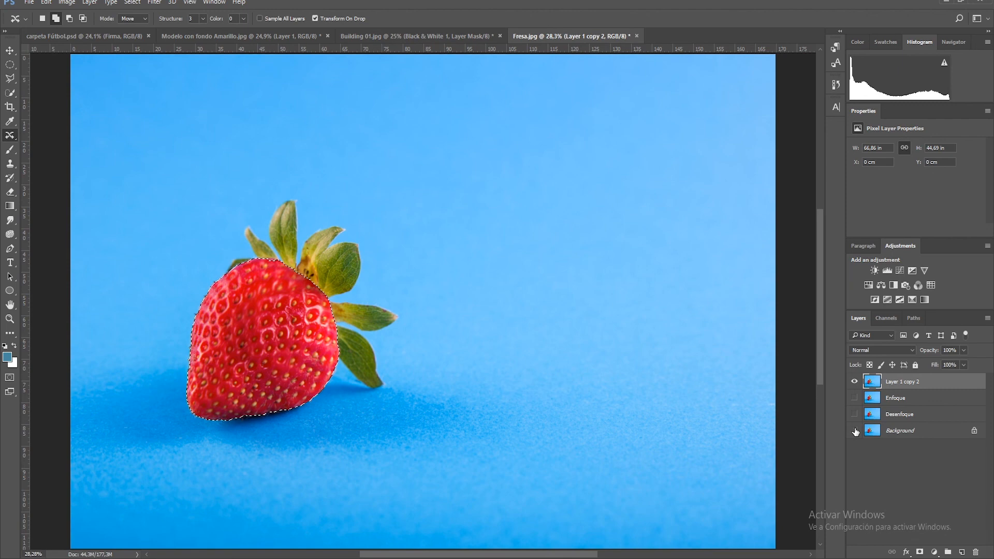
pyautogui.moveTo(309, 355); pyautogui.dragTo(559, 335)
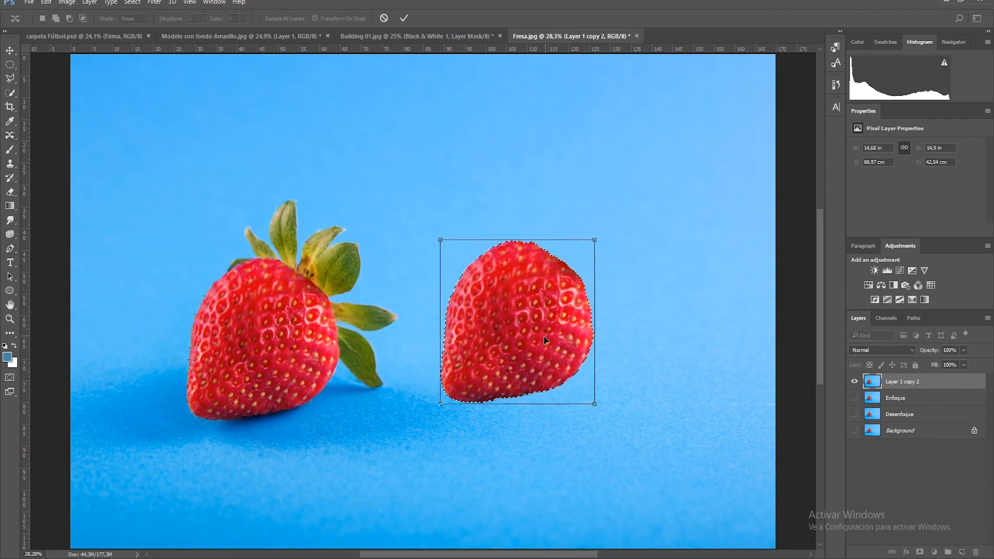
pyautogui.moveTo(465, 370); pyautogui.dragTo(244, 318)
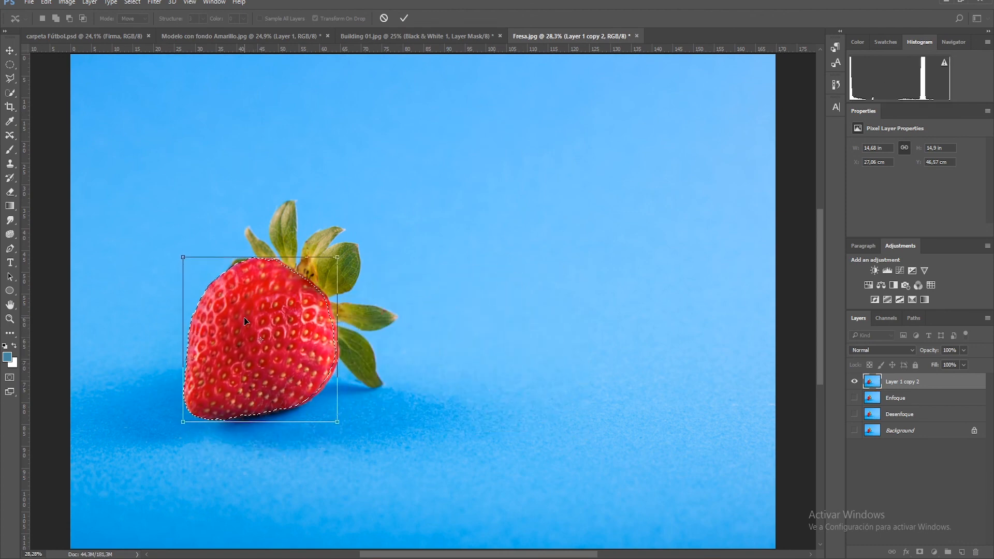
pyautogui.hotkey('ctrl', 'z')
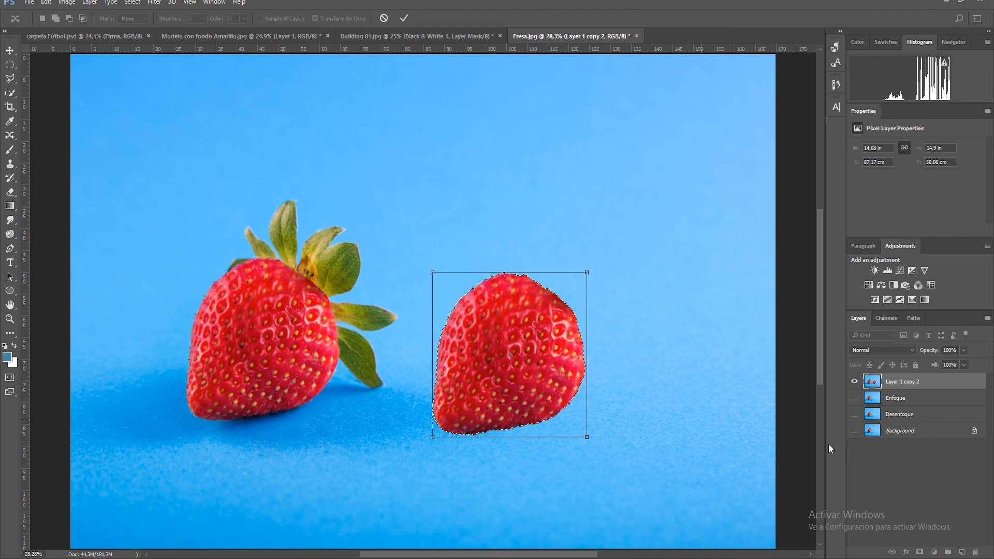
pyautogui.click(384, 18)
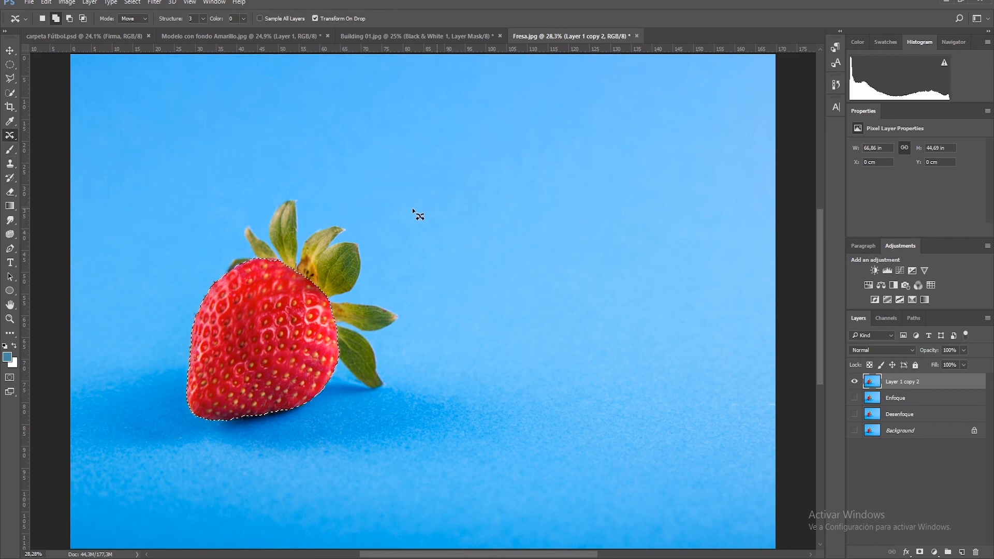
# Step: Outline the whole strawberry with its leaves and shadow, and relocate it to the image's upper right with Content-Aware Move
pyautogui.moveTo(251, 208)
pyautogui.mouseDown()
pyautogui.moveTo(200, 240)
pyautogui.moveTo(157, 333)
pyautogui.moveTo(201, 448)
pyautogui.moveTo(368, 485)
pyautogui.moveTo(431, 355)
pyautogui.moveTo(343, 218)
pyautogui.moveTo(273, 188)
pyautogui.moveTo(234, 212)
pyautogui.mouseUp()
pyautogui.moveTo(266, 325)
pyautogui.mouseDown()
pyautogui.moveTo(569, 280)
pyautogui.moveTo(579, 269)
pyautogui.mouseUp()
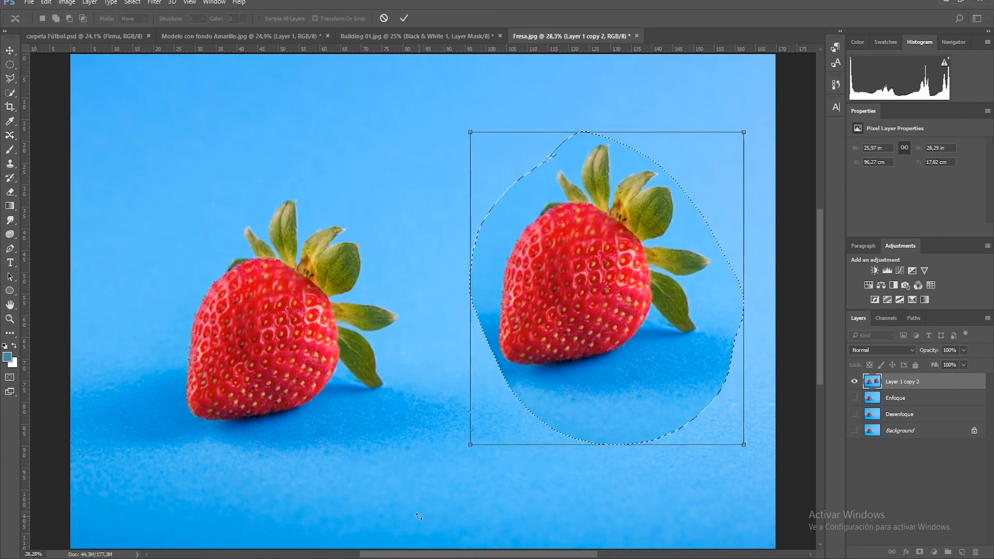
pyautogui.moveTo(471, 147); pyautogui.dragTo(415, 69)
pyautogui.click(404, 19)
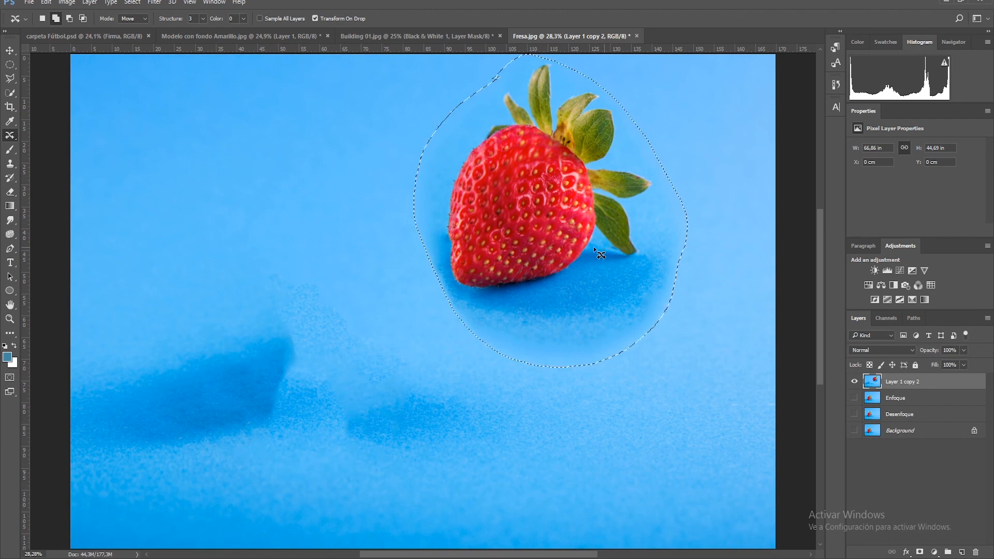
# Step: Deselect, outline most of the moved strawberry's red body with the Content-Aware Patch tool, and replace it with plain blue background
pyautogui.rightClick(10, 135)
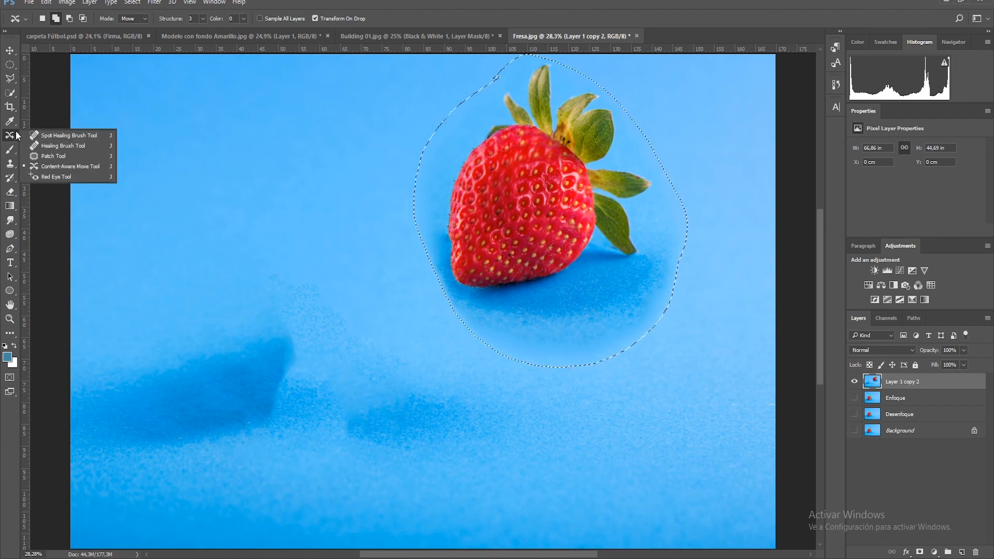
pyautogui.click(55, 159)
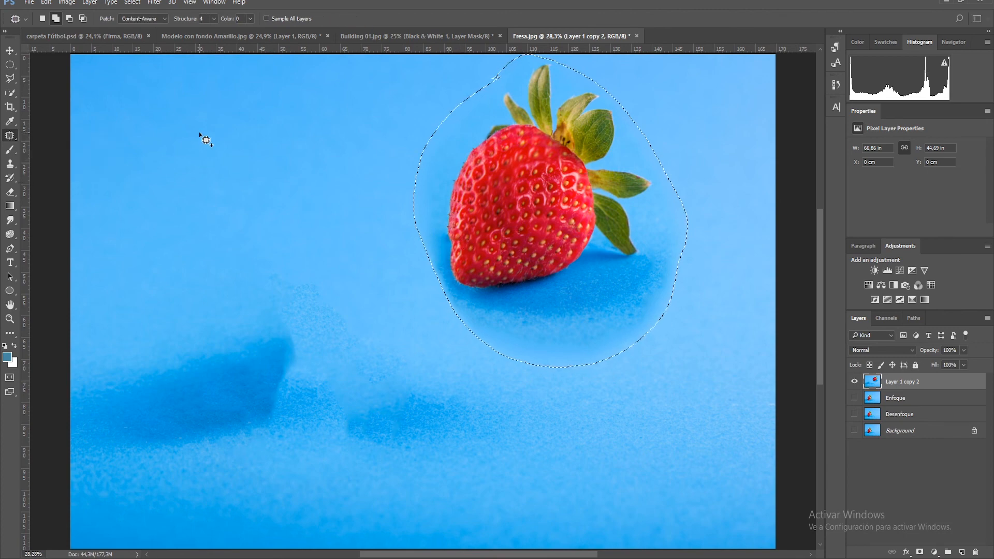
pyautogui.hotkey('ctrl', 'd')
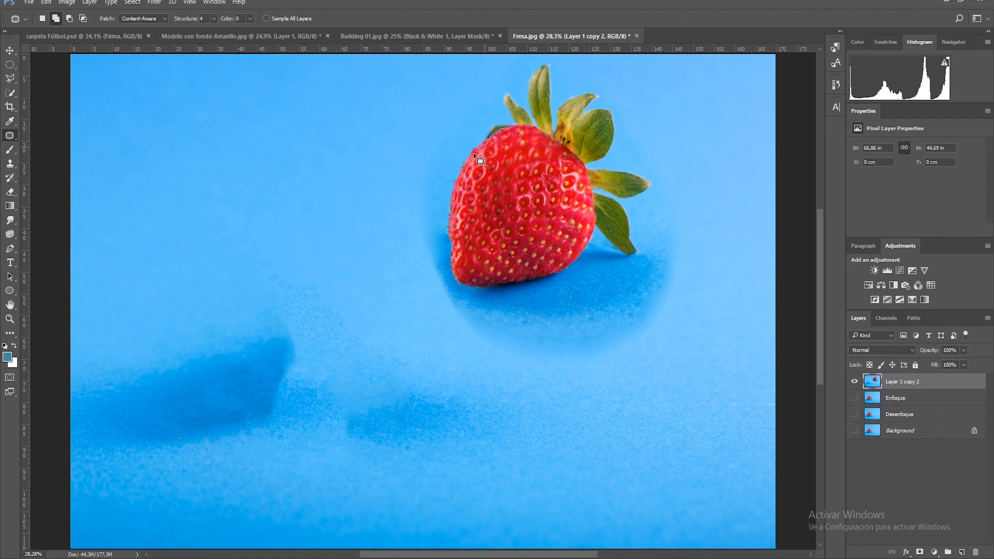
pyautogui.moveTo(457, 259); pyautogui.dragTo(505, 287)
pyautogui.moveTo(583, 171); pyautogui.dragTo(494, 130)
pyautogui.moveTo(485, 186); pyautogui.dragTo(193, 148)
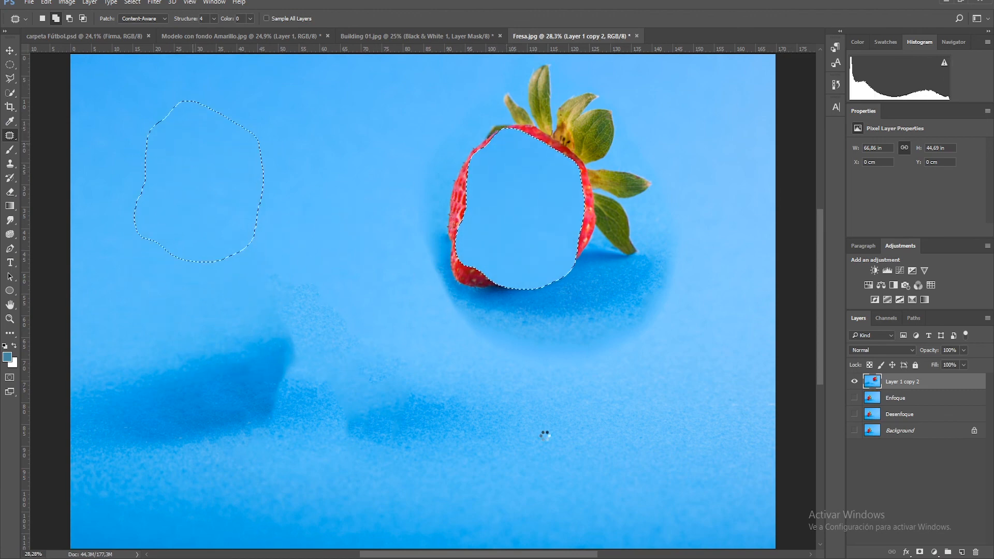
pyautogui.hotkey('ctrl', 'd')
# Step: Switch to File Explorer and open Camaras de Vigilancia from the [U01_27] Herramienta de parche folder as a new Photoshop document
pyautogui.moveTo(133, 556)
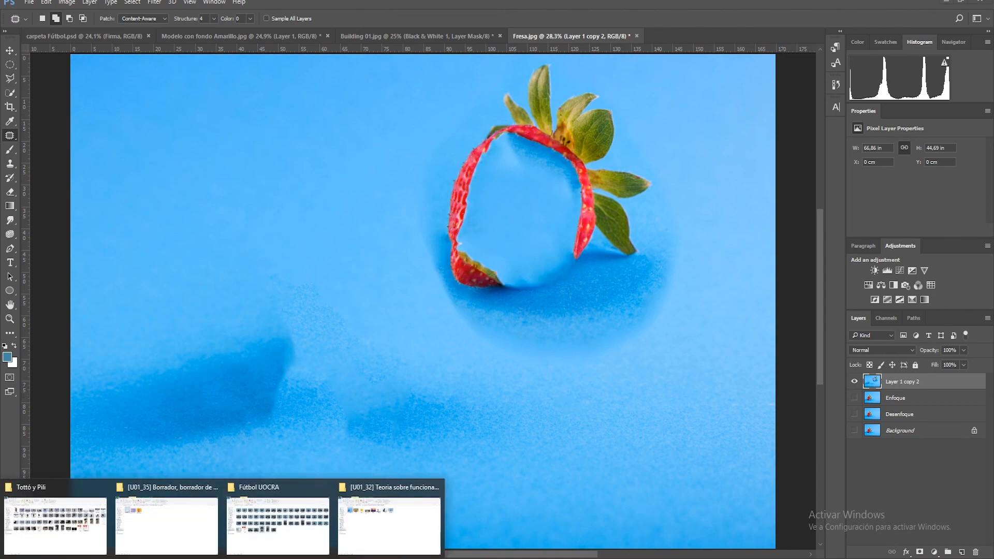
pyautogui.click(167, 523)
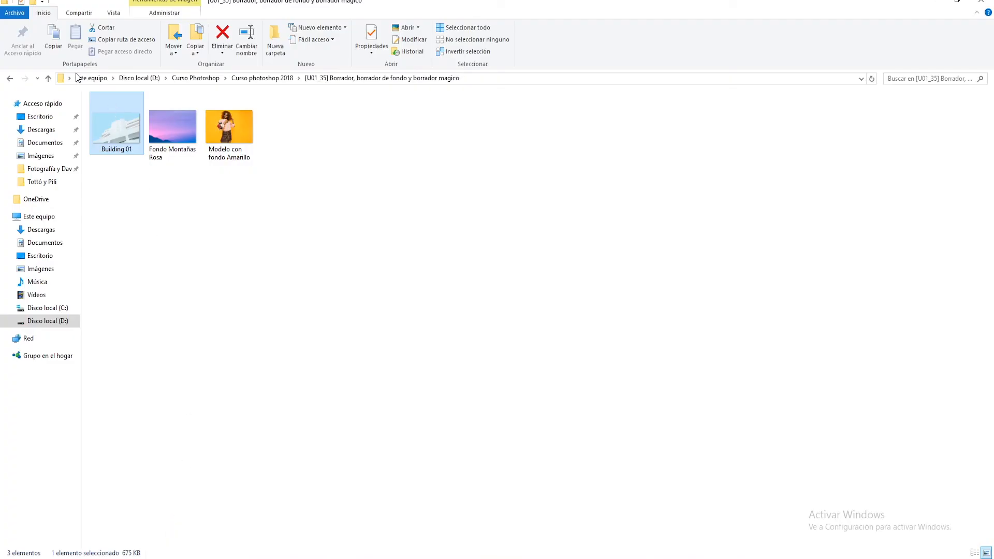
pyautogui.click(48, 78)
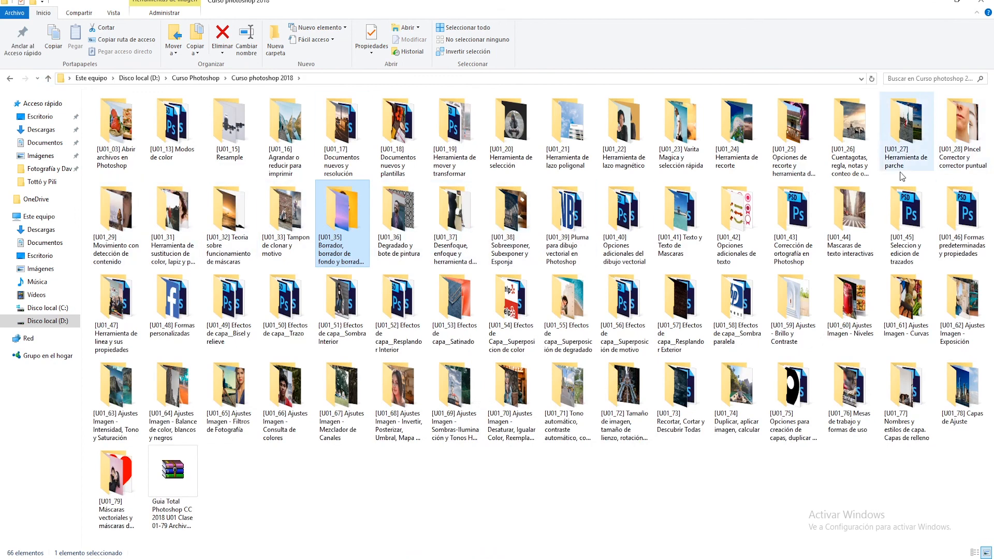
pyautogui.doubleClick(897, 134)
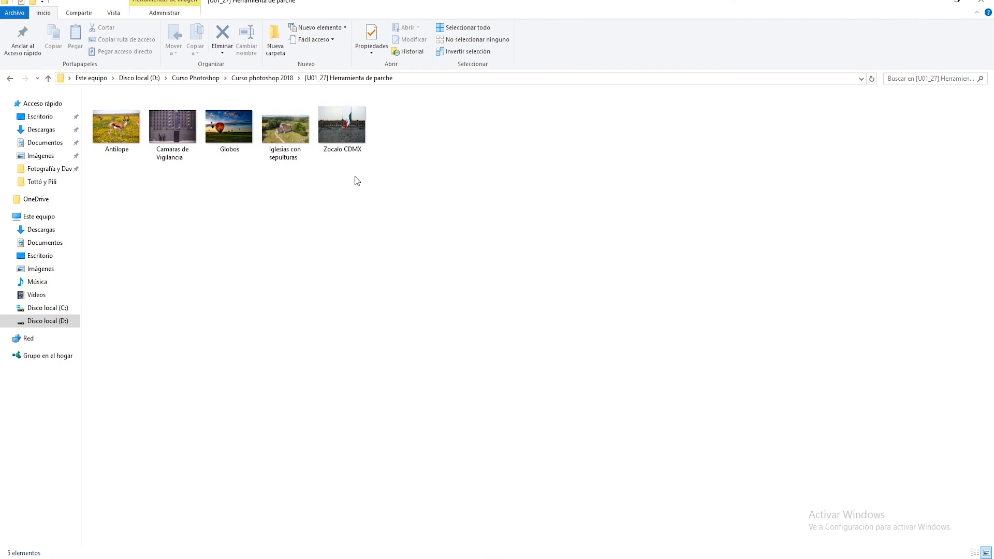
pyautogui.moveTo(167, 136); pyautogui.dragTo(657, 34)
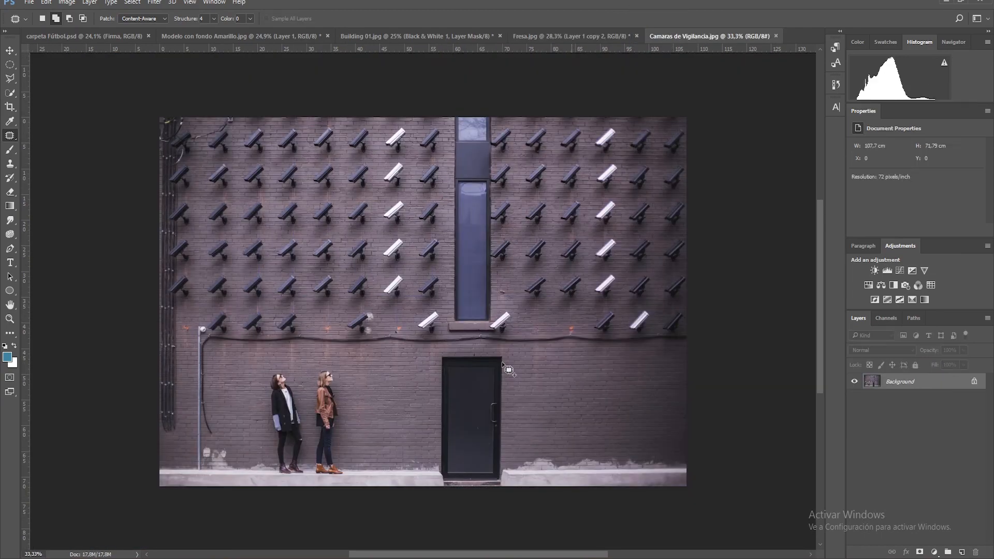
# Step: Use Content-Aware Move to shift the bottom-row white camera left of the window into the empty gap beside it
pyautogui.hotkey('ctrl', '0')
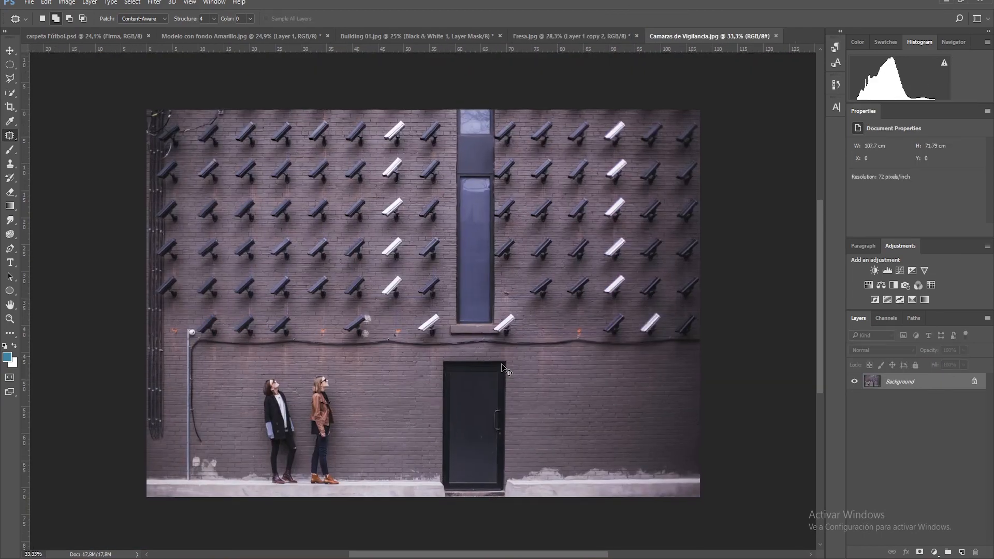
pyautogui.rightClick(10, 138)
pyautogui.click(60, 168)
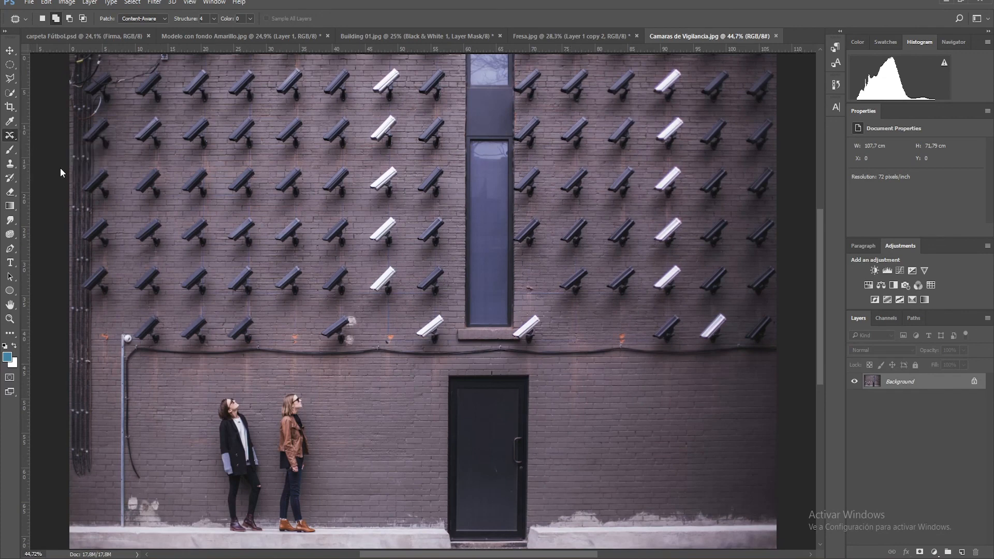
pyautogui.moveTo(436, 313)
pyautogui.mouseDown()
pyautogui.moveTo(408, 336)
pyautogui.moveTo(439, 349)
pyautogui.moveTo(448, 312)
pyautogui.moveTo(437, 310)
pyautogui.moveTo(430, 328)
pyautogui.moveTo(390, 326)
pyautogui.mouseUp()
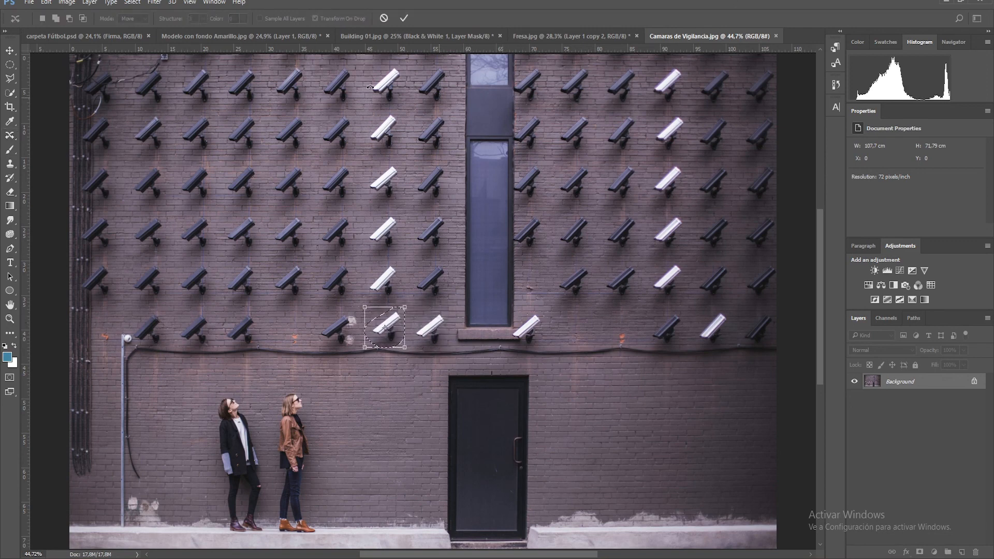
pyautogui.click(404, 18)
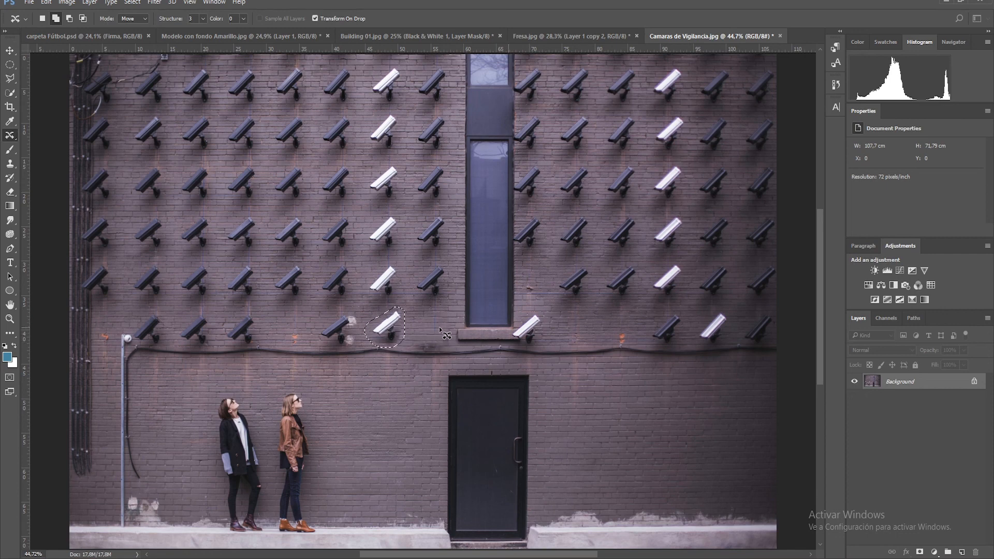
# Step: Try replacing the white camera beneath the window with the Content-Aware Patch tool, sampling plain brick and the door, and undo the patches
pyautogui.rightClick(8, 136)
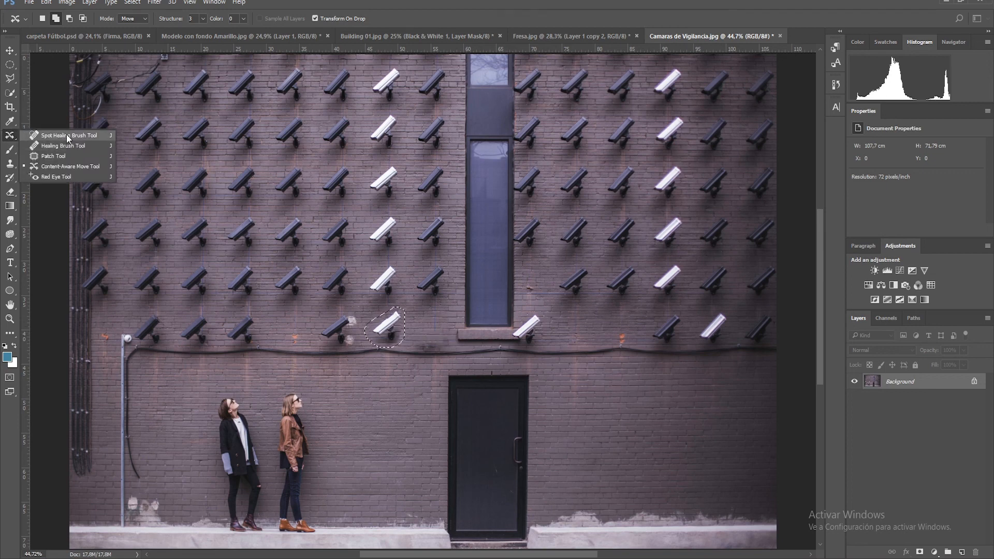
pyautogui.click(60, 157)
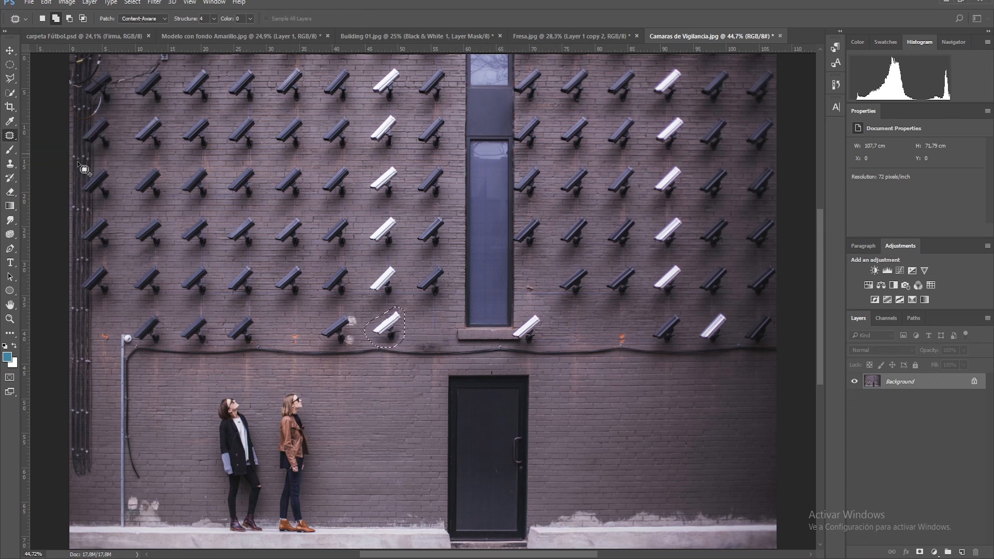
pyautogui.click(525, 322)
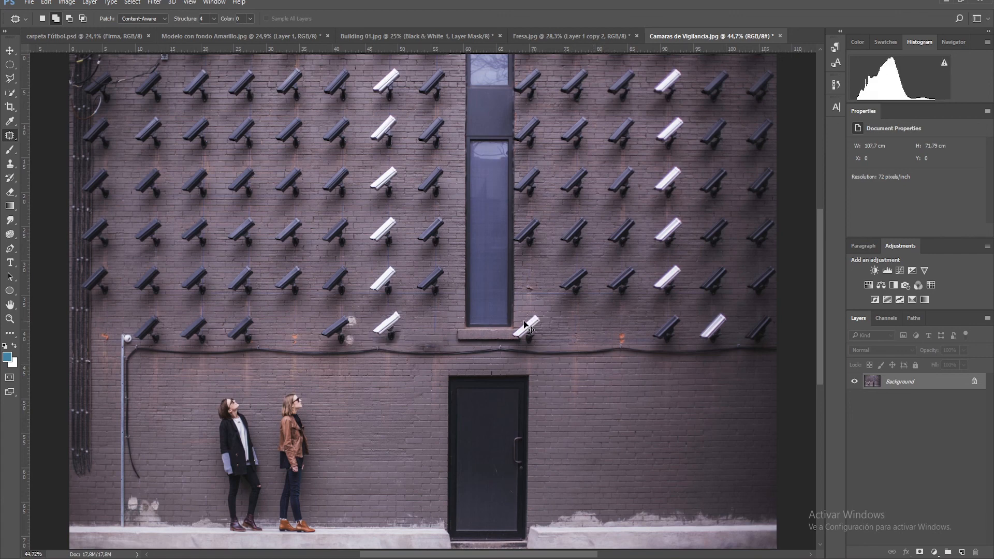
pyautogui.moveTo(520, 324)
pyautogui.mouseDown()
pyautogui.moveTo(511, 346)
pyautogui.moveTo(537, 340)
pyautogui.moveTo(545, 319)
pyautogui.moveTo(535, 312)
pyautogui.moveTo(544, 327)
pyautogui.moveTo(605, 334)
pyautogui.mouseUp()
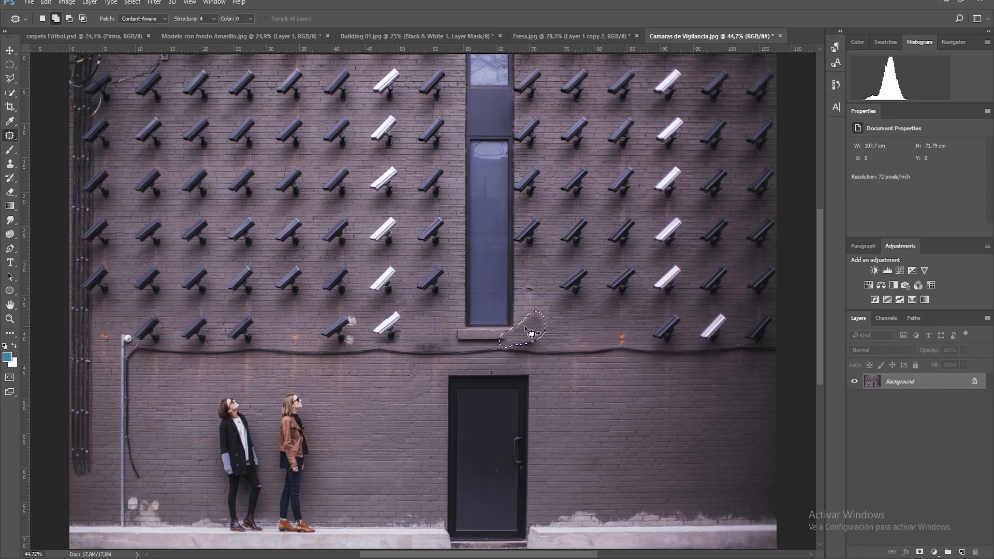
pyautogui.moveTo(535, 334); pyautogui.dragTo(505, 444)
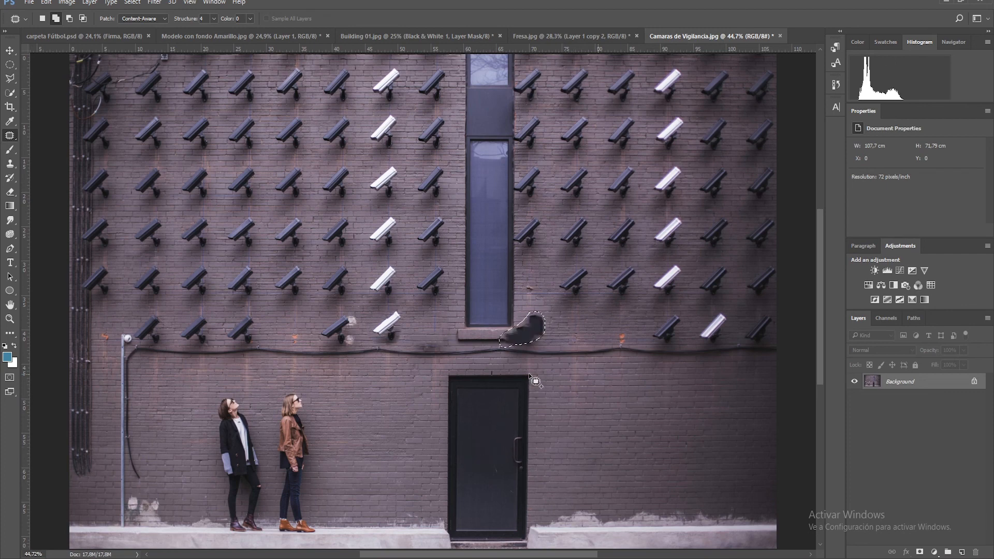
pyautogui.moveTo(526, 374); pyautogui.dragTo(526, 373)
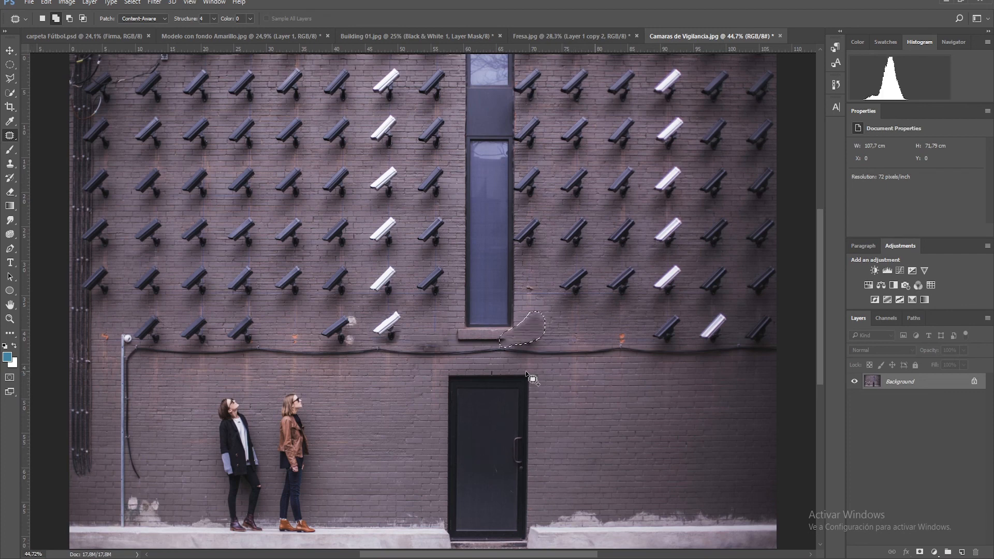
pyautogui.hotkey('ctrl', 'alt', 'z')
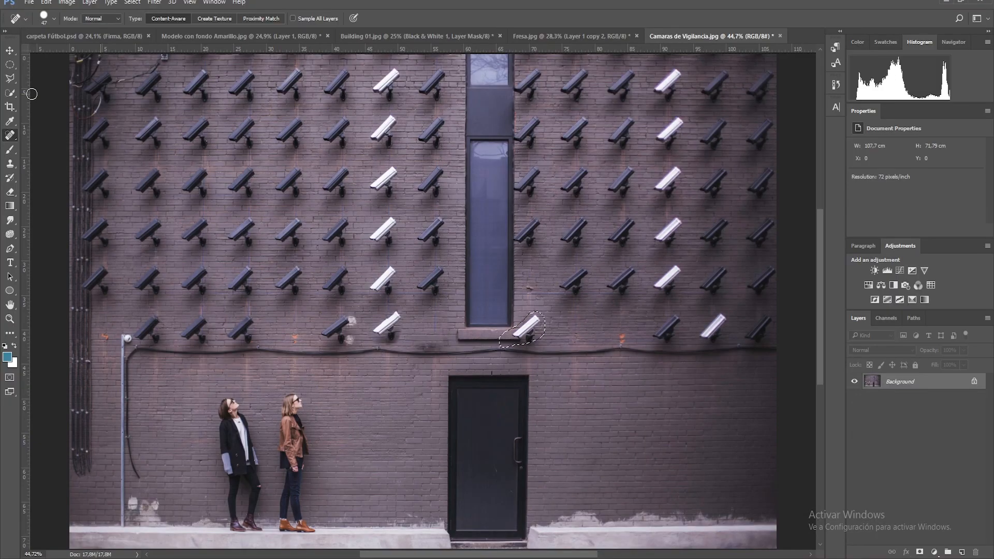
pyautogui.click(11, 162)
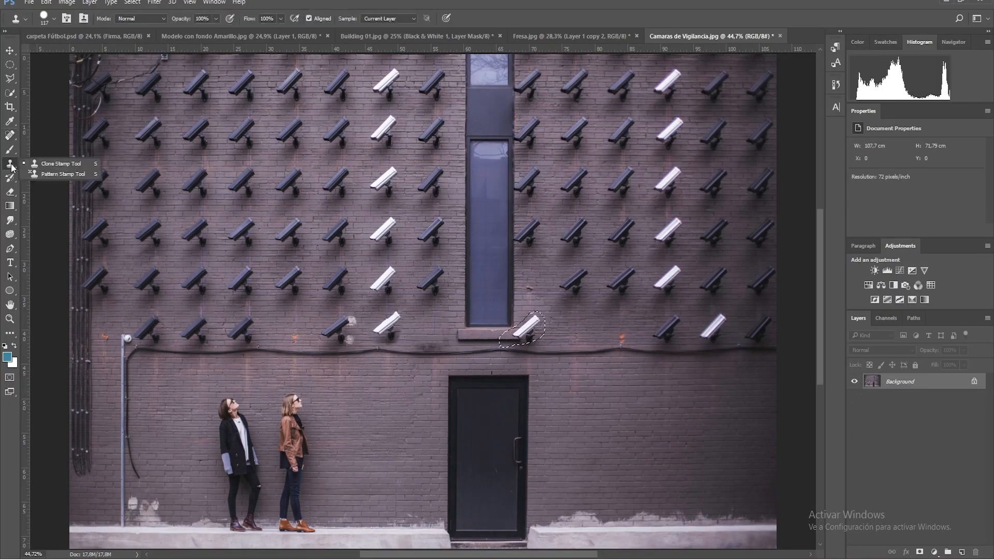
pyautogui.click(88, 163)
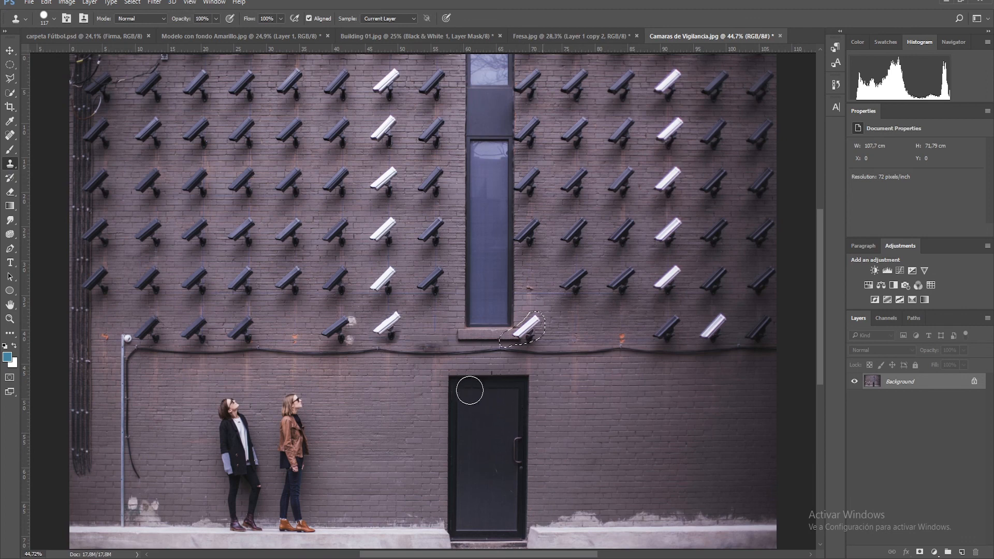
pyautogui.click(10, 135)
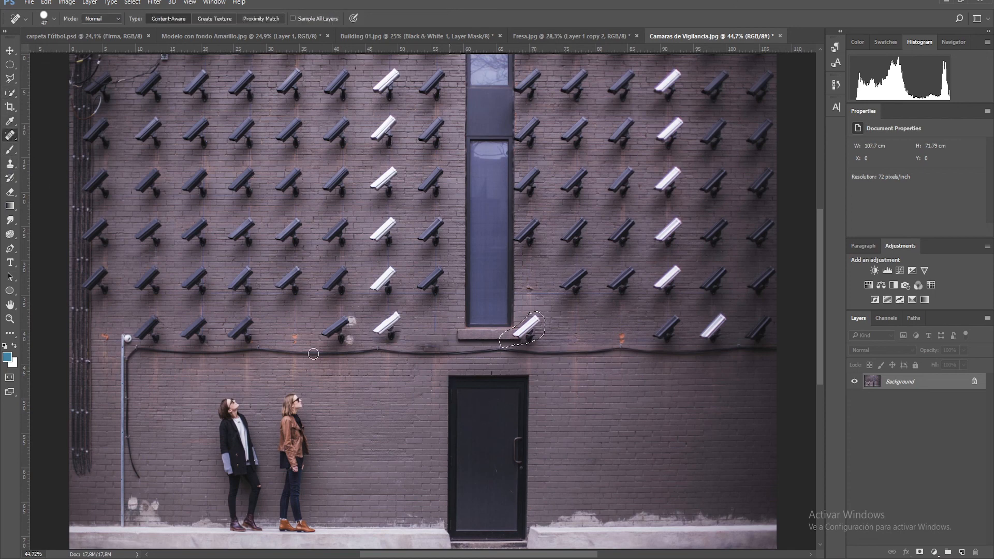
# Step: Try relocating the outlined black door to the brick wall on its right with Content-Aware Move
pyautogui.rightClick(14, 136)
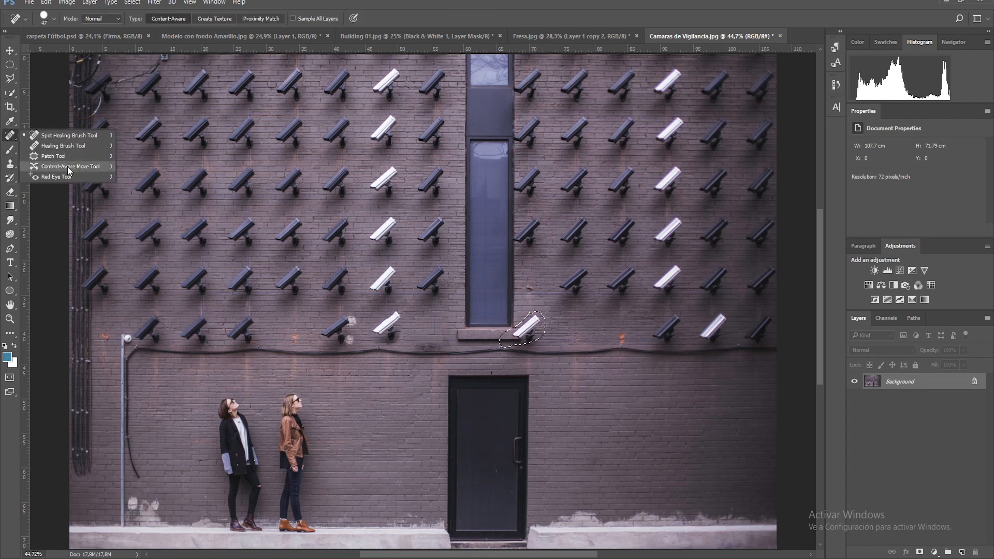
pyautogui.click(70, 166)
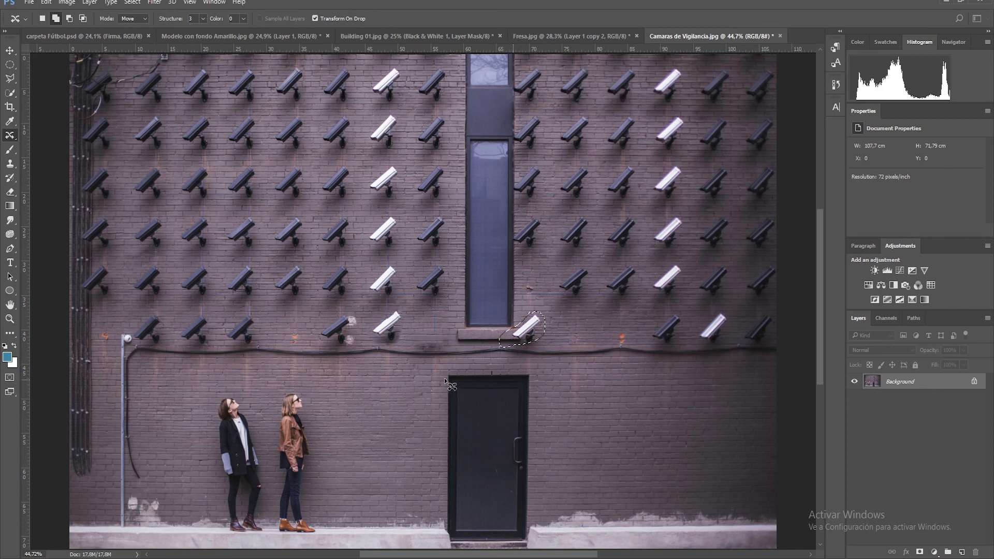
pyautogui.moveTo(450, 377)
pyautogui.mouseDown()
pyautogui.moveTo(459, 477)
pyautogui.moveTo(446, 532)
pyautogui.mouseUp()
pyautogui.hotkey('ctrl', 'z')
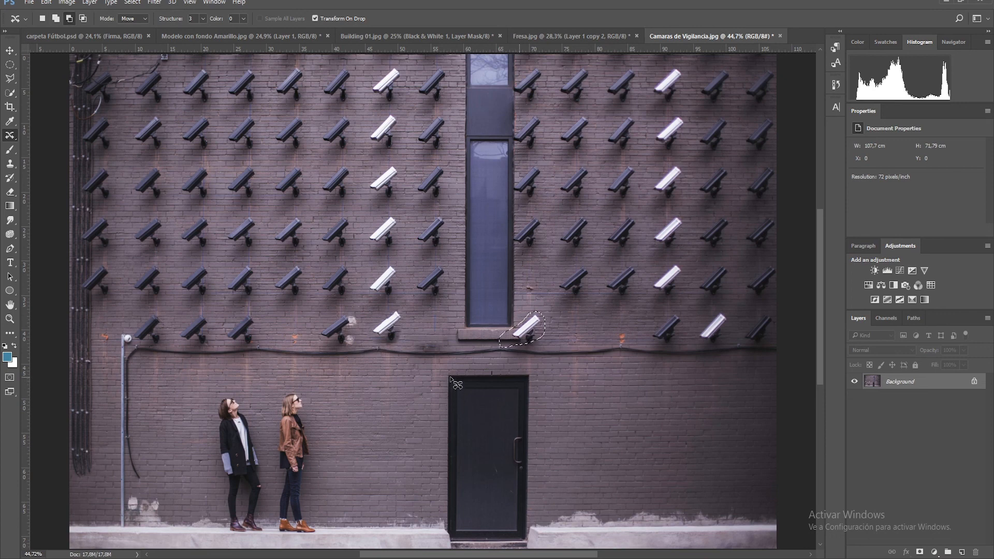
pyautogui.moveTo(449, 378); pyautogui.dragTo(452, 540)
pyautogui.moveTo(449, 377)
pyautogui.mouseDown()
pyautogui.moveTo(458, 544)
pyautogui.moveTo(538, 539)
pyautogui.moveTo(542, 477)
pyautogui.moveTo(537, 385)
pyautogui.moveTo(520, 364)
pyautogui.moveTo(435, 369)
pyautogui.moveTo(460, 549)
pyautogui.mouseUp()
pyautogui.moveTo(518, 450)
pyautogui.mouseDown()
pyautogui.moveTo(684, 455)
pyautogui.moveTo(676, 469)
pyautogui.mouseUp()
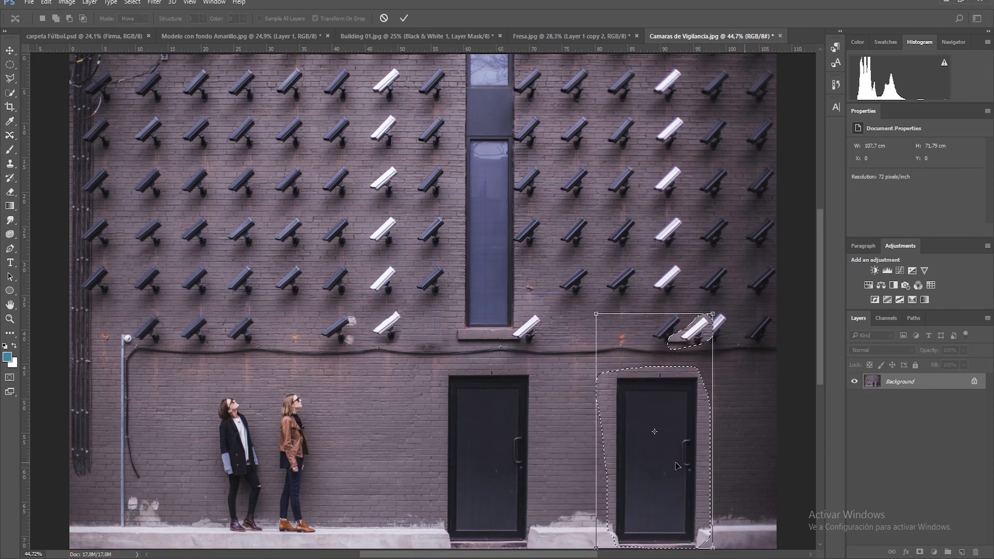
pyautogui.click(404, 18)
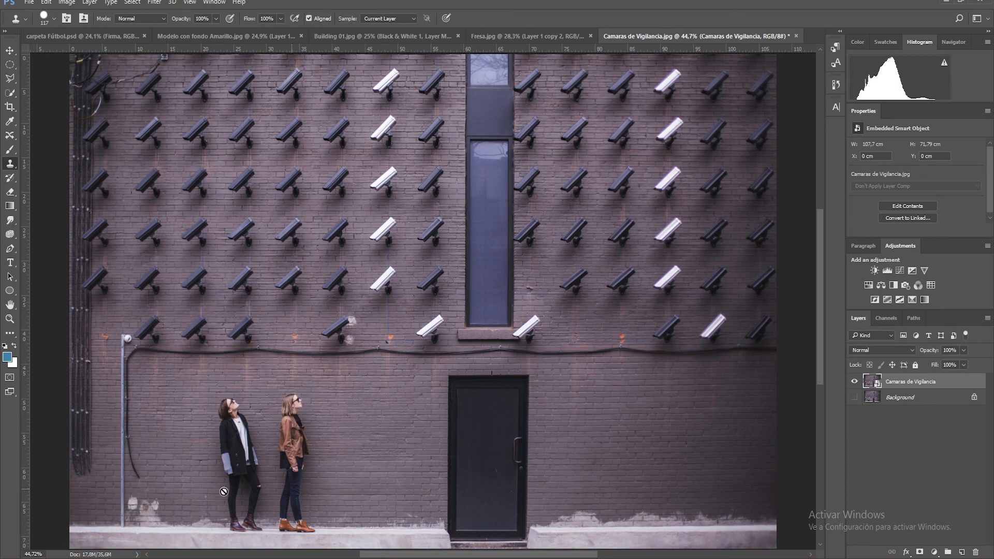
# Step: Outline both women on the Camaras de Vigilancia layer, rasterize it, and reposition them right of the door with Content-Aware Move
pyautogui.click(225, 510)
pyautogui.click(496, 220)
pyautogui.click(10, 135)
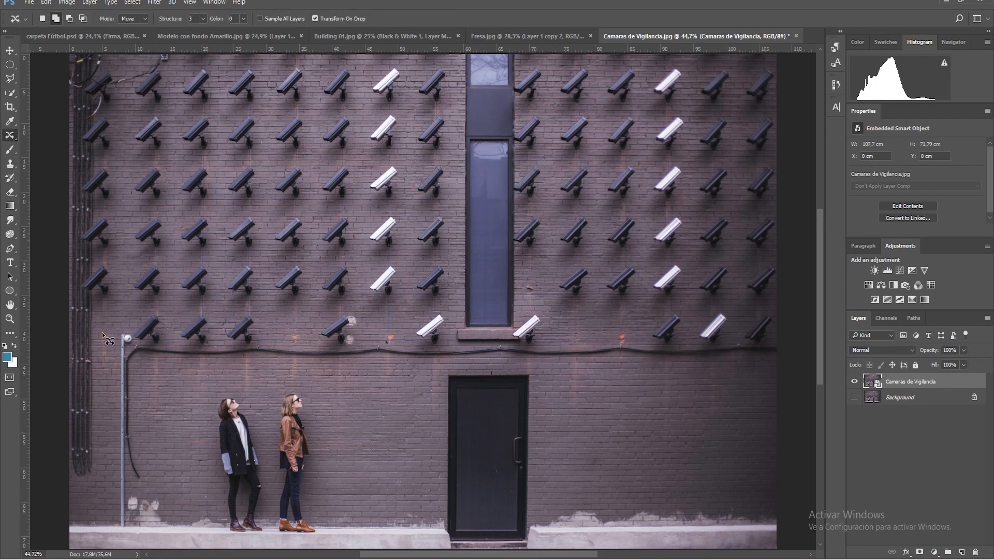
pyautogui.moveTo(203, 387)
pyautogui.mouseDown()
pyautogui.moveTo(188, 447)
pyautogui.moveTo(193, 527)
pyautogui.moveTo(212, 546)
pyautogui.moveTo(365, 504)
pyautogui.moveTo(378, 436)
pyautogui.moveTo(332, 370)
pyautogui.moveTo(263, 356)
pyautogui.moveTo(202, 389)
pyautogui.mouseUp()
pyautogui.moveTo(241, 448); pyautogui.dragTo(270, 460)
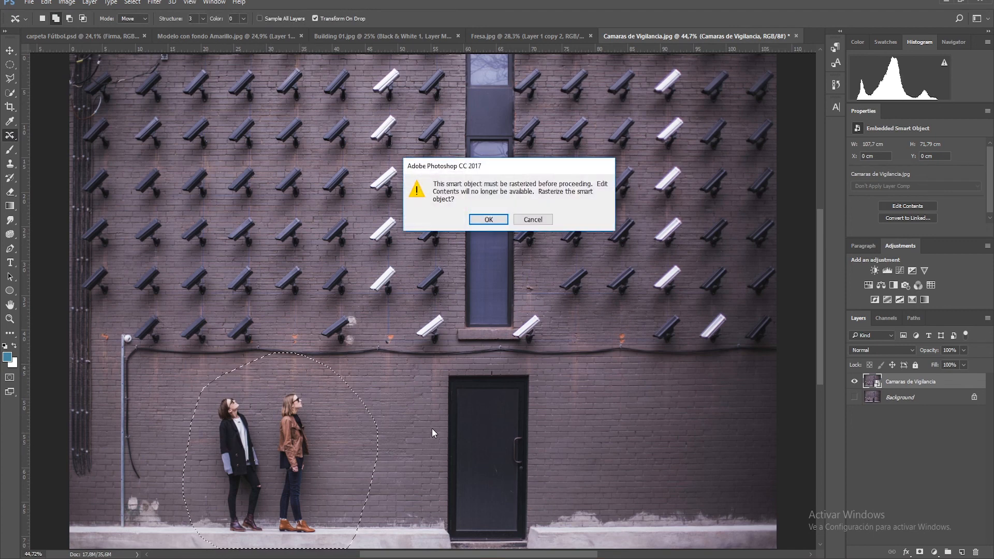
pyautogui.press('Return')
pyautogui.moveTo(280, 436); pyautogui.dragTo(664, 433)
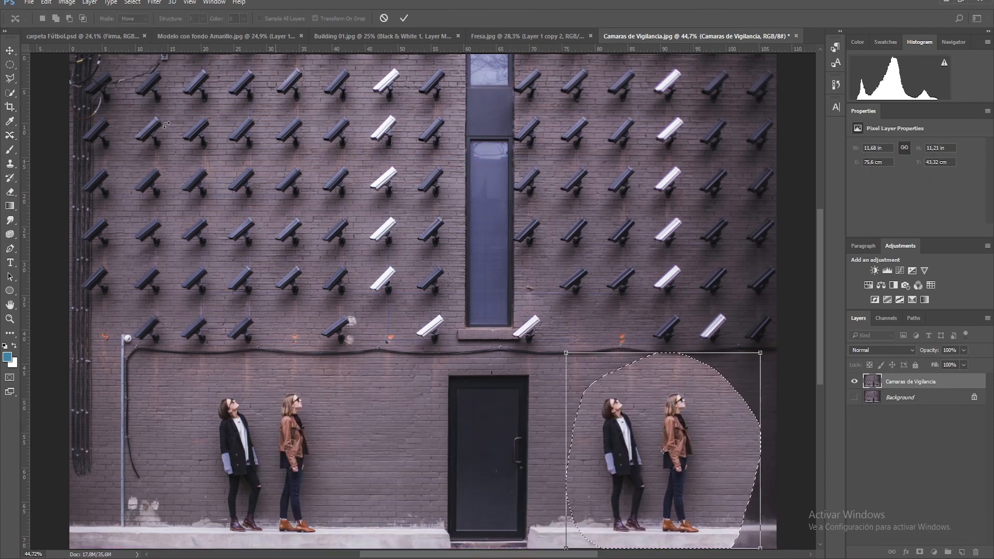
# Step: Flip the relocated women horizontally and apply the Content-Aware Move
pyautogui.click(45, 3)
pyautogui.moveTo(68, 2)
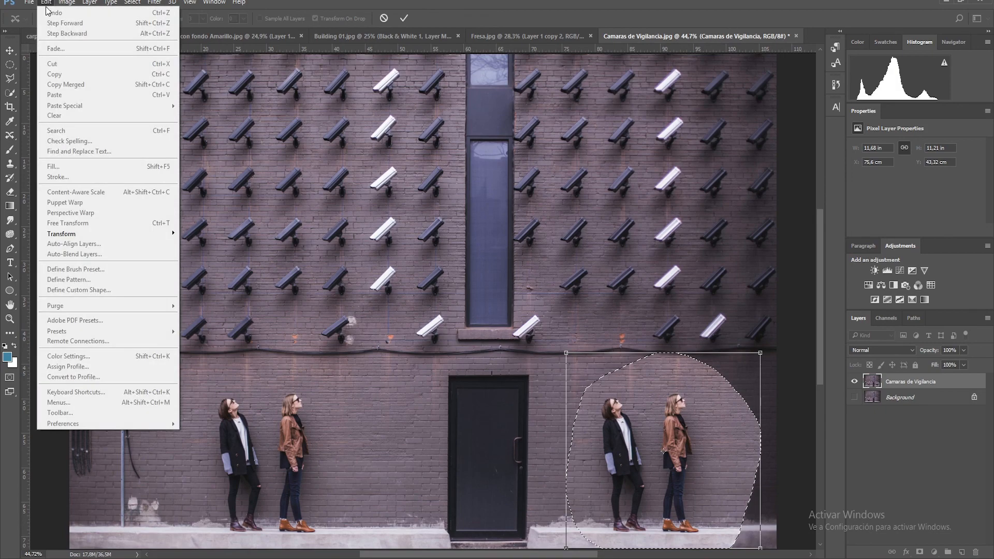
pyautogui.moveTo(136, 239)
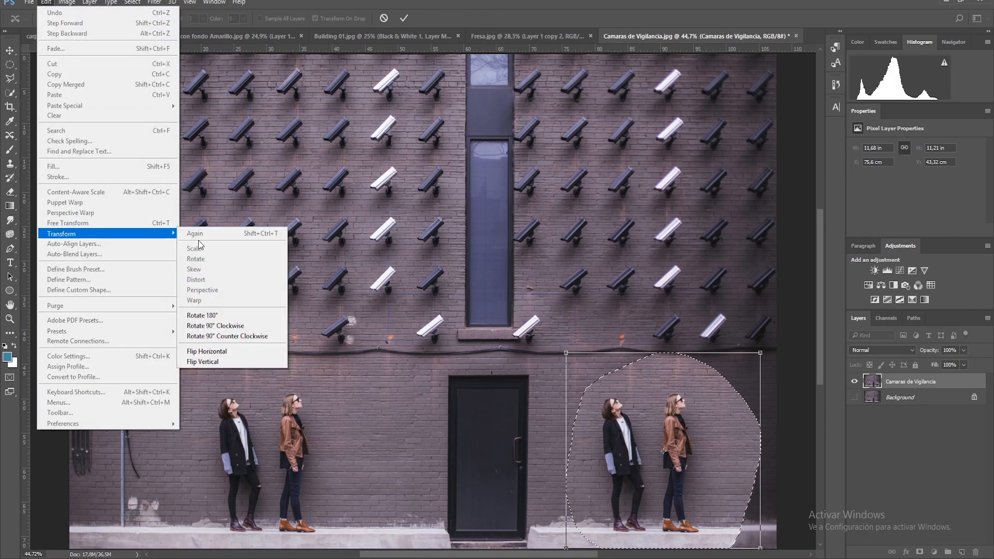
pyautogui.click(258, 352)
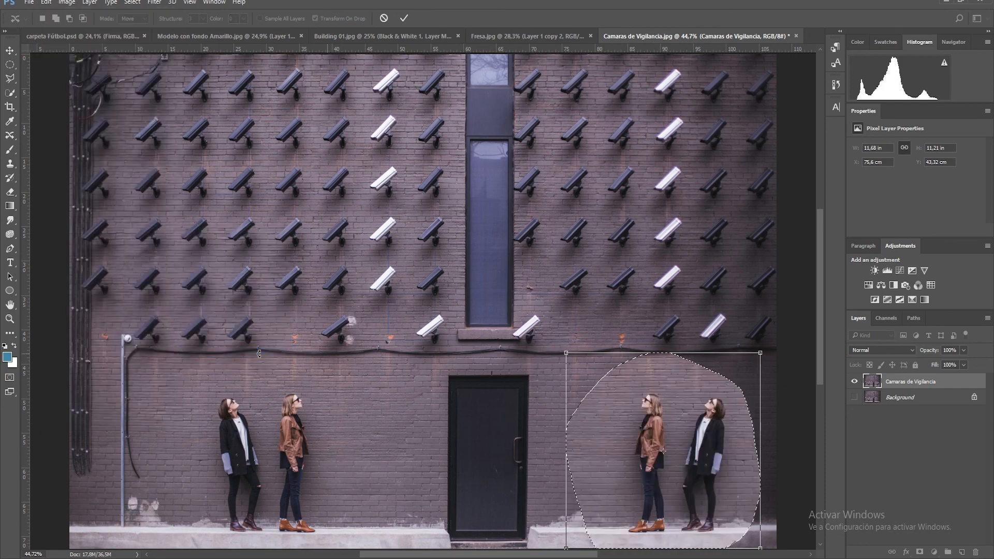
pyautogui.click(404, 18)
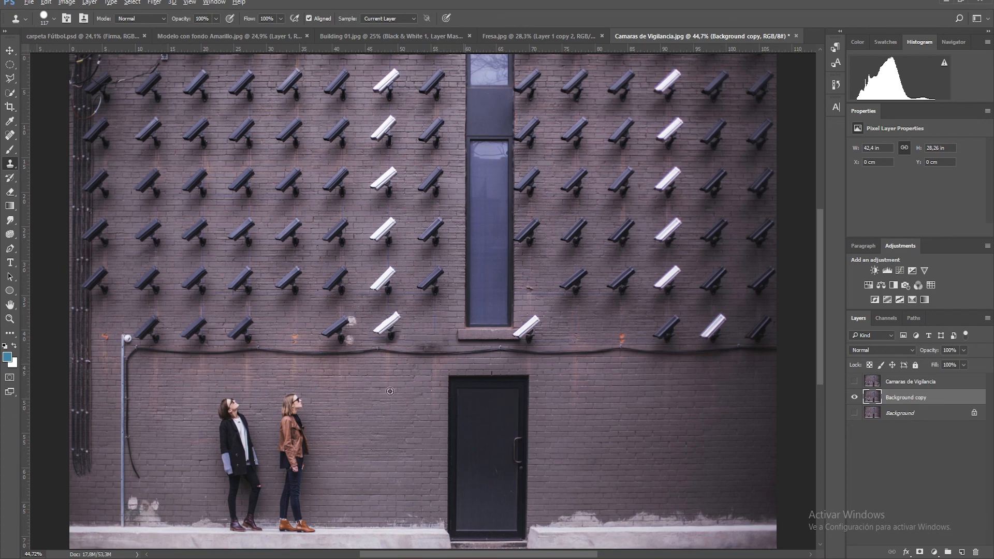
# Step: On Background copy, sample the brick wall beside the women and paint over the entire black door with the Clone Stamp
pyautogui.keyDown('alt'); pyautogui.click(326, 388); pyautogui.keyUp('alt')
pyautogui.moveTo(444, 381); pyautogui.dragTo(524, 382)
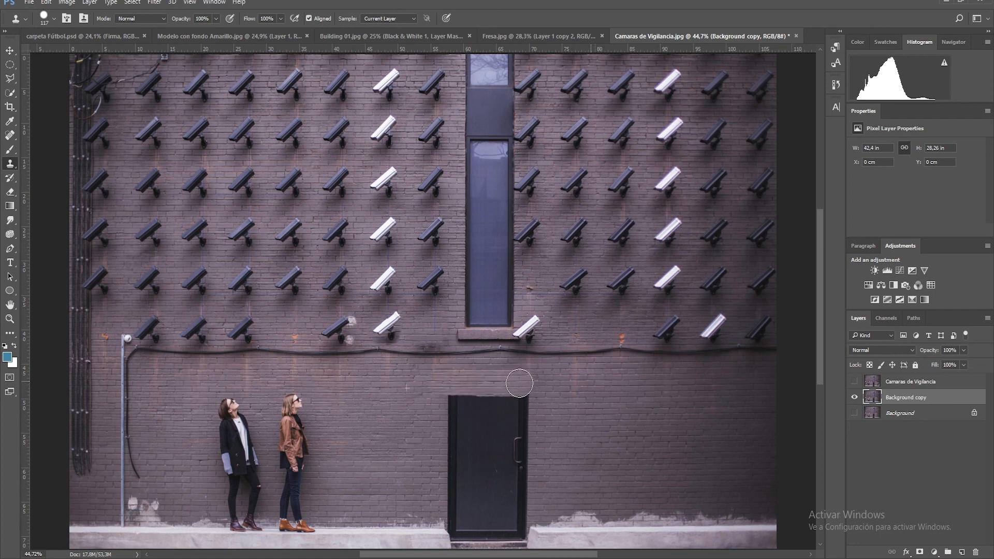
pyautogui.moveTo(430, 399)
pyautogui.mouseDown()
pyautogui.moveTo(523, 397)
pyautogui.moveTo(448, 416)
pyautogui.moveTo(526, 416)
pyautogui.mouseUp()
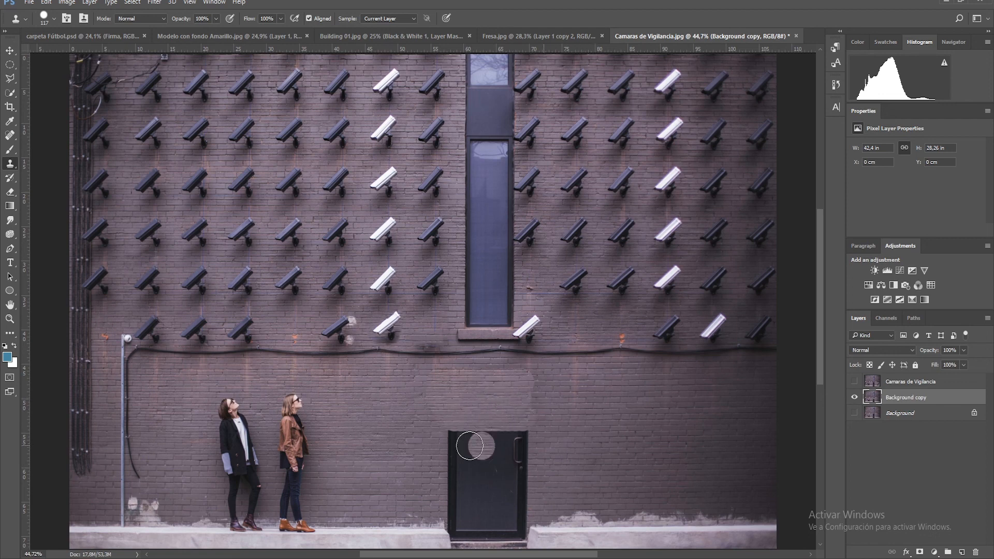
pyautogui.moveTo(449, 431); pyautogui.dragTo(523, 423)
pyautogui.moveTo(443, 449)
pyautogui.mouseDown()
pyautogui.moveTo(524, 444)
pyautogui.moveTo(456, 466)
pyautogui.moveTo(523, 463)
pyautogui.moveTo(452, 482)
pyautogui.moveTo(526, 480)
pyautogui.moveTo(447, 496)
pyautogui.moveTo(530, 498)
pyautogui.moveTo(457, 511)
pyautogui.moveTo(516, 511)
pyautogui.moveTo(457, 524)
pyautogui.moveTo(519, 530)
pyautogui.moveTo(455, 542)
pyautogui.moveTo(512, 525)
pyautogui.mouseUp()
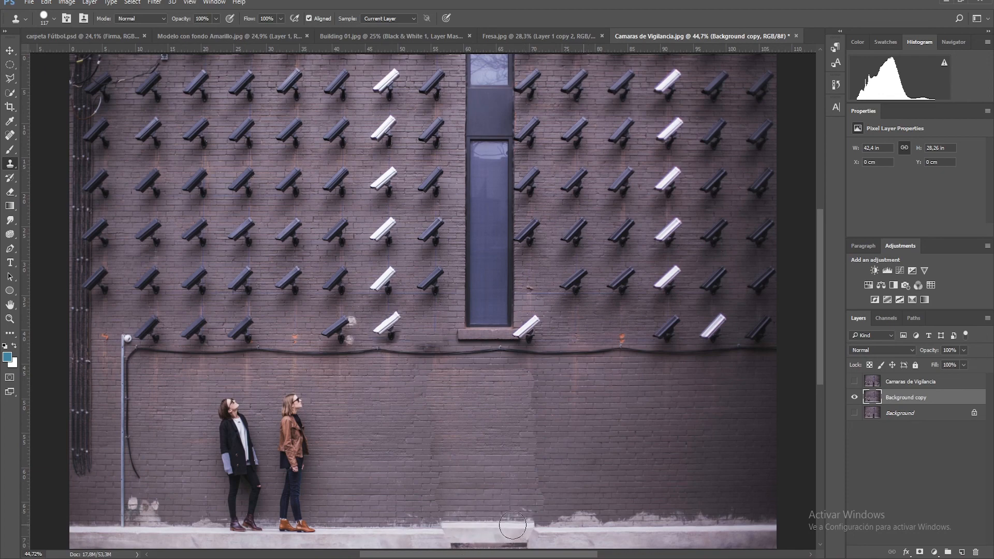
# Step: Blend the two vertical seams where the door stood using the Content-Aware Spot Healing Brush
pyautogui.click(10, 135)
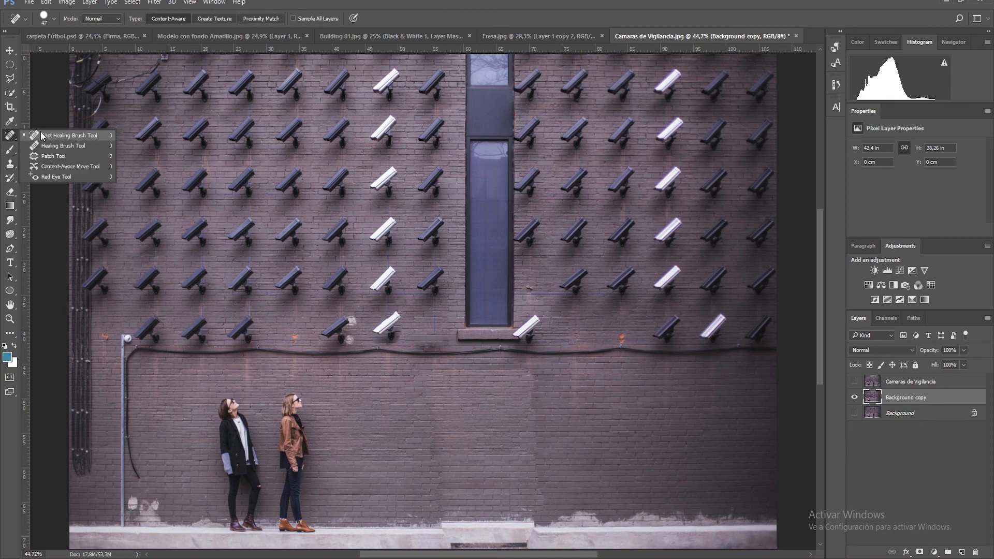
pyautogui.click(41, 135)
pyautogui.moveTo(439, 372)
pyautogui.mouseDown()
pyautogui.moveTo(428, 401)
pyautogui.moveTo(437, 517)
pyautogui.mouseUp()
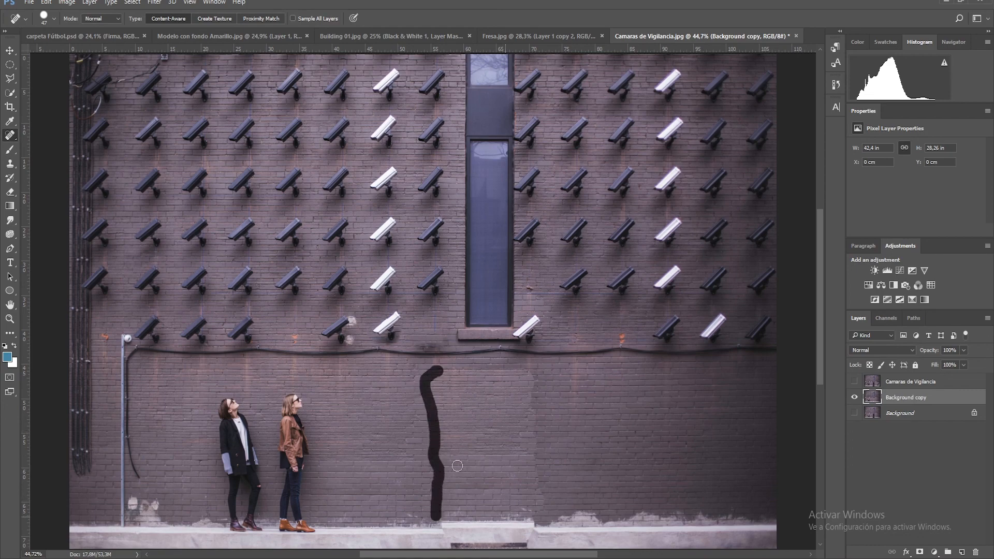
pyautogui.moveTo(528, 368)
pyautogui.mouseDown()
pyautogui.moveTo(540, 391)
pyautogui.moveTo(533, 417)
pyautogui.moveTo(531, 407)
pyautogui.moveTo(525, 533)
pyautogui.mouseUp()
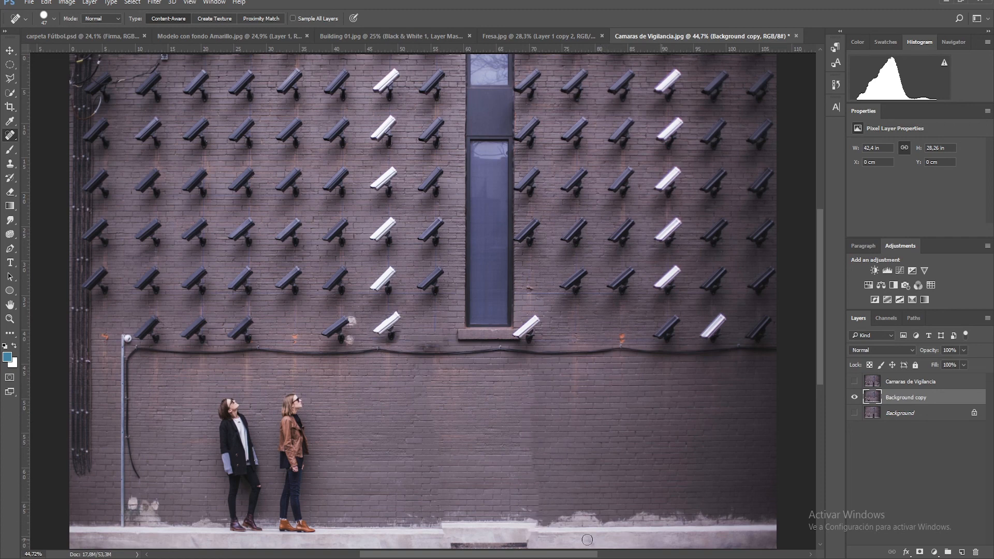
# Step: Clone the wall base over the remaining raised step below the removed door, and blend the repair with the Spot Healing Brush
pyautogui.click(11, 163)
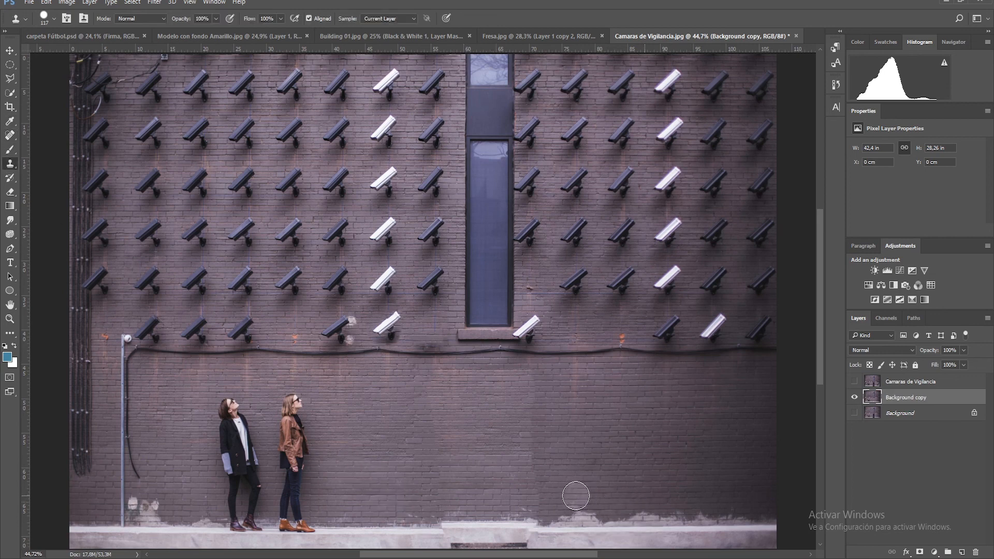
pyautogui.moveTo(535, 513)
pyautogui.mouseDown()
pyautogui.moveTo(445, 514)
pyautogui.moveTo(472, 507)
pyautogui.mouseUp()
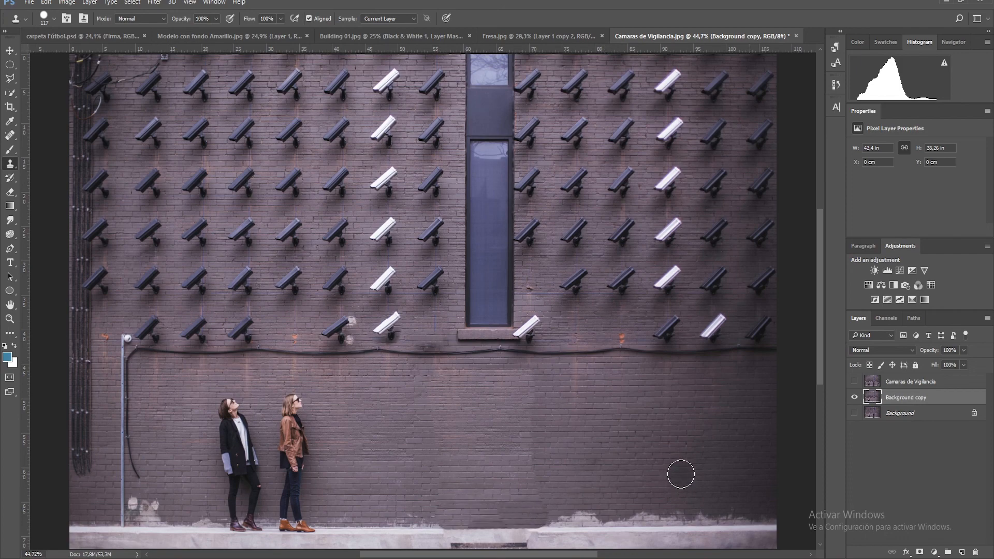
pyautogui.click(11, 135)
pyautogui.moveTo(515, 498)
pyautogui.mouseDown()
pyautogui.moveTo(567, 499)
pyautogui.moveTo(550, 516)
pyautogui.moveTo(556, 508)
pyautogui.moveTo(492, 508)
pyautogui.moveTo(492, 521)
pyautogui.moveTo(549, 516)
pyautogui.moveTo(552, 499)
pyautogui.moveTo(535, 515)
pyautogui.moveTo(558, 517)
pyautogui.moveTo(556, 506)
pyautogui.mouseUp()
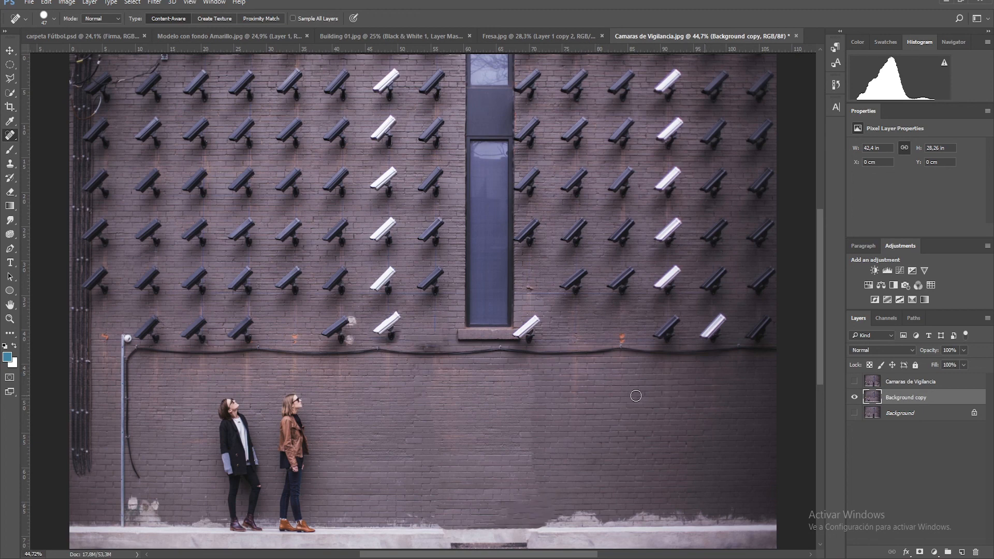